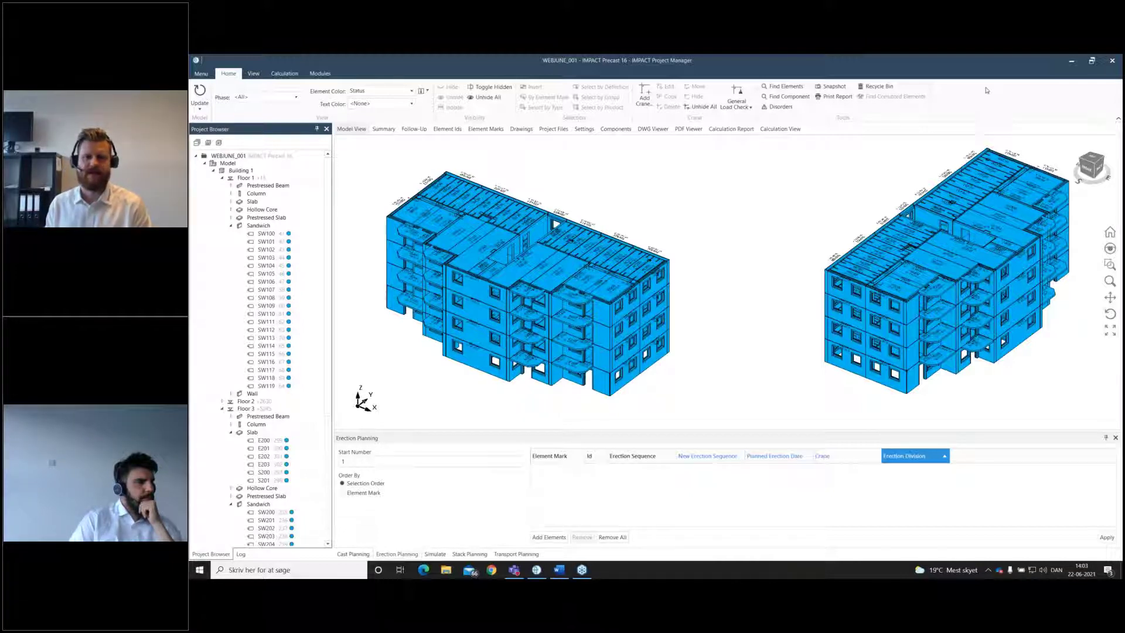
left_click(1072, 61)
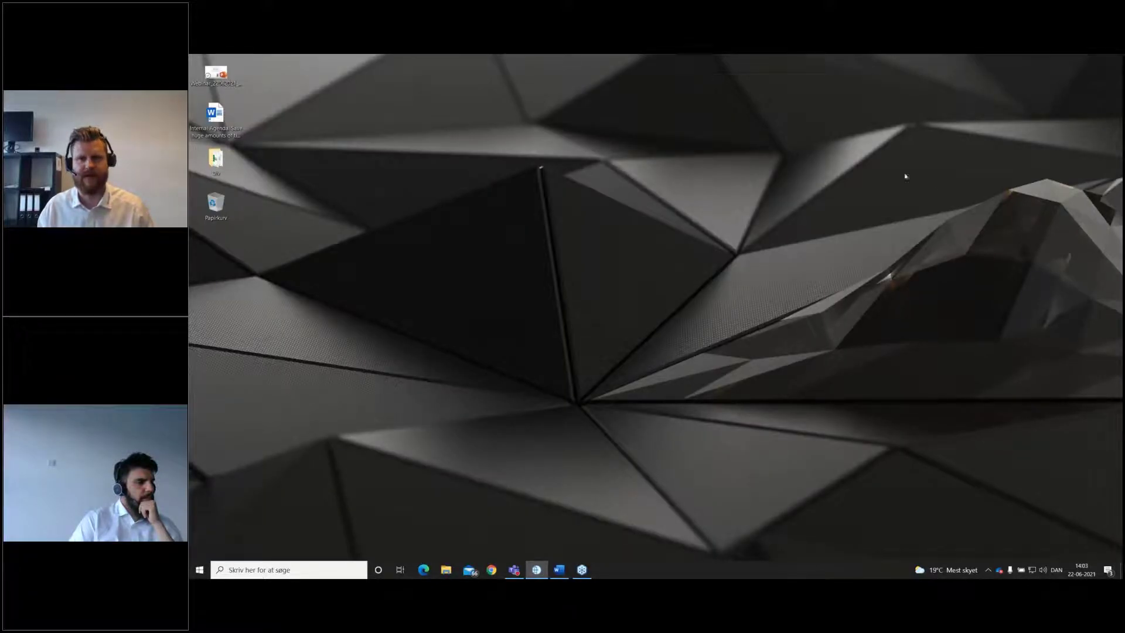
left_click(582, 569)
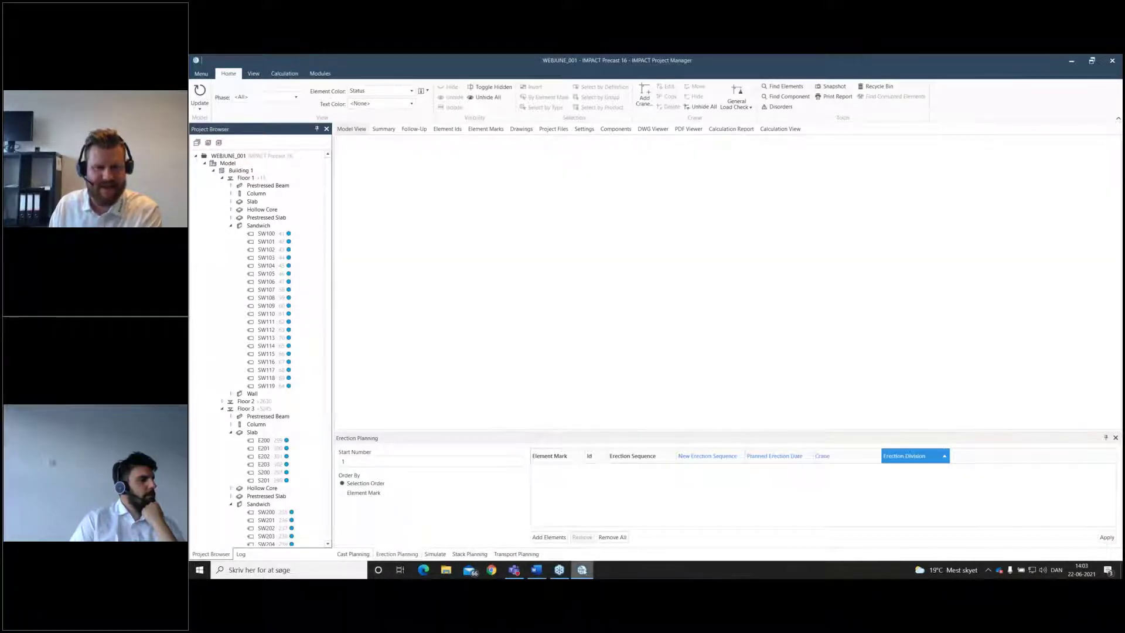
left_click(582, 570)
left_click(582, 572)
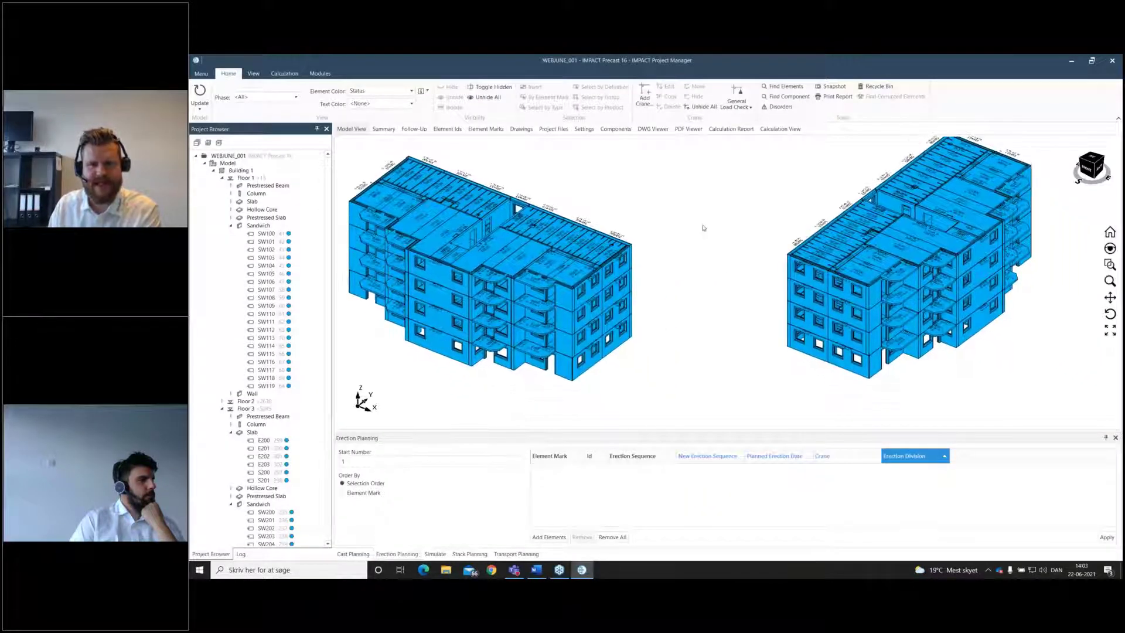
Collapse Floor 1 and Floor 3 of Building 1 in the project tree.
left_click(223, 178)
left_click(223, 193)
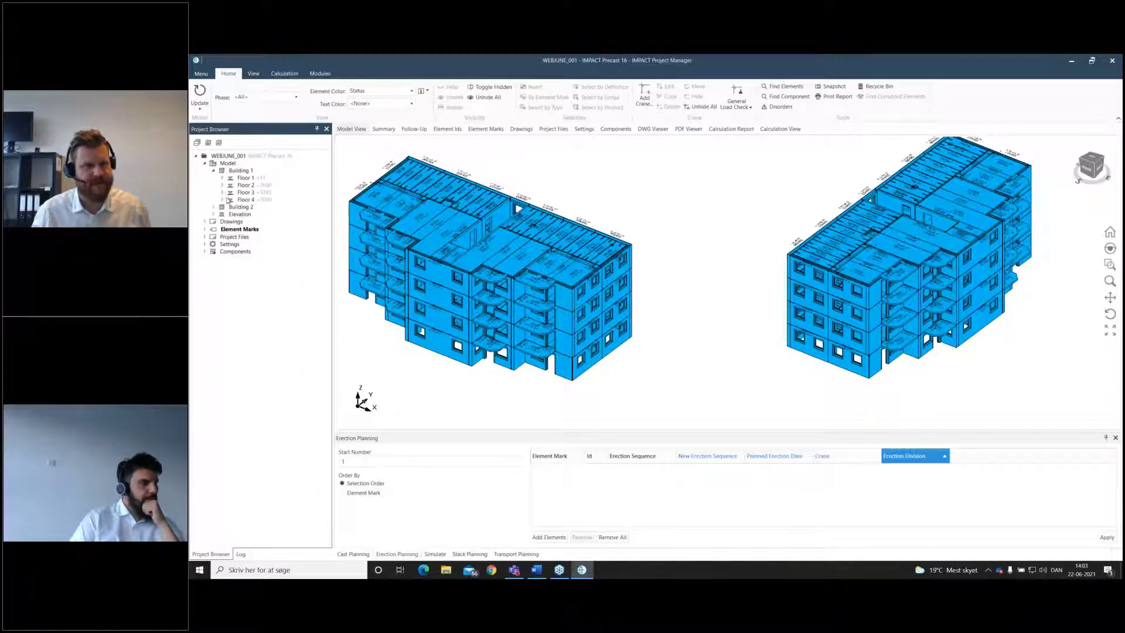
middle_click_drag(691, 243, 698, 258)
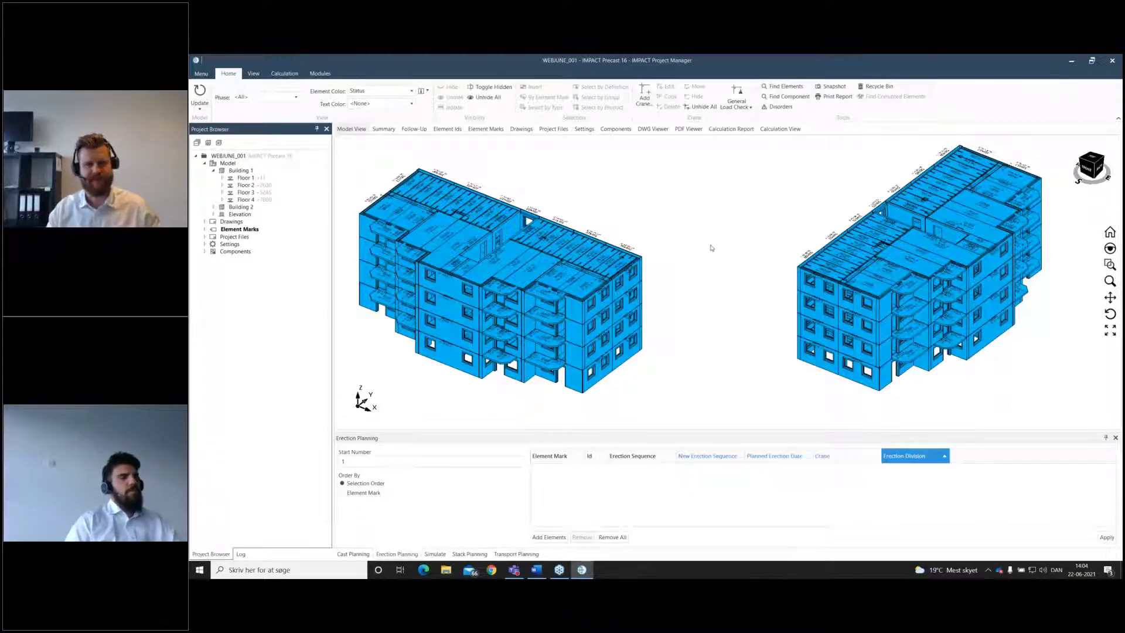
Add a POTAIN H30_30C crane named 1 just north of the lower building, at about x 28900, y 28900.
left_click(1091, 159)
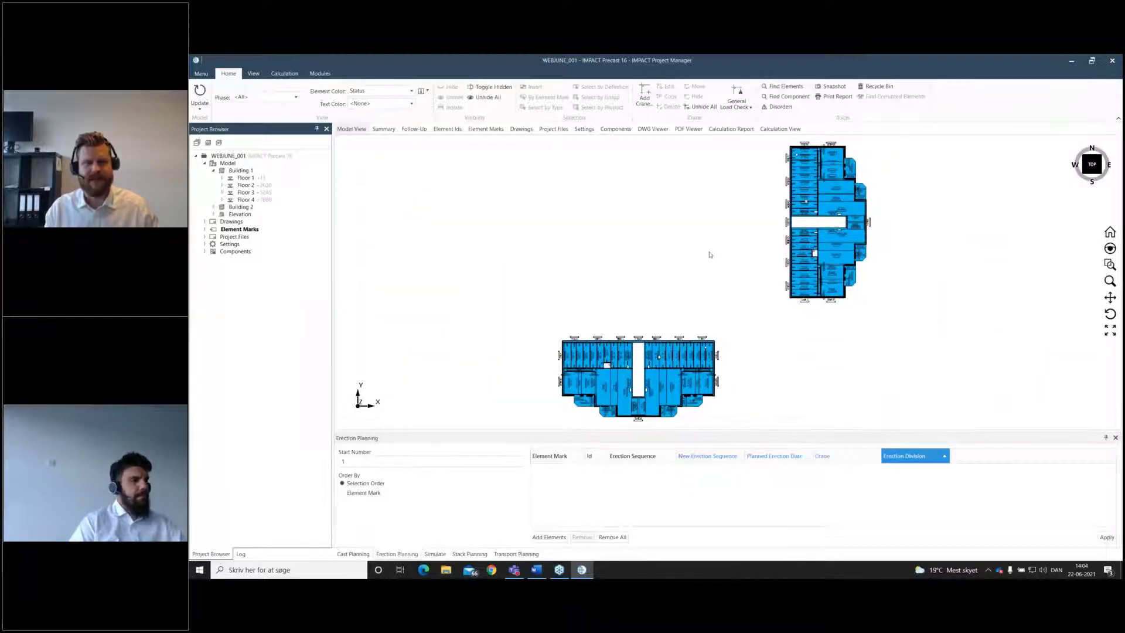
left_click(644, 91)
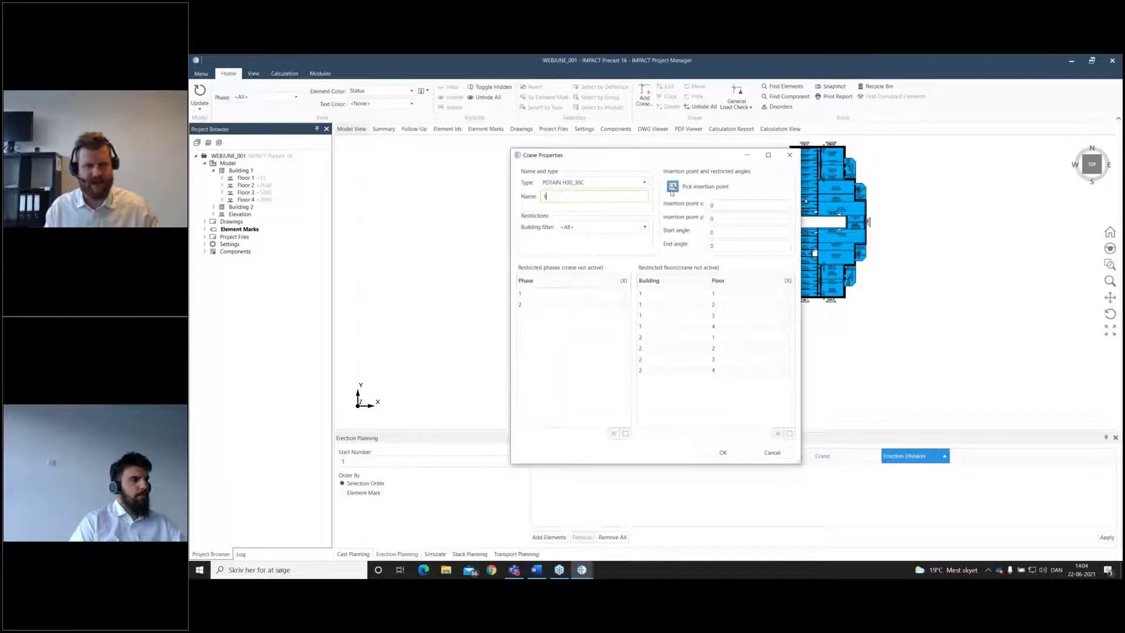
key("Return")
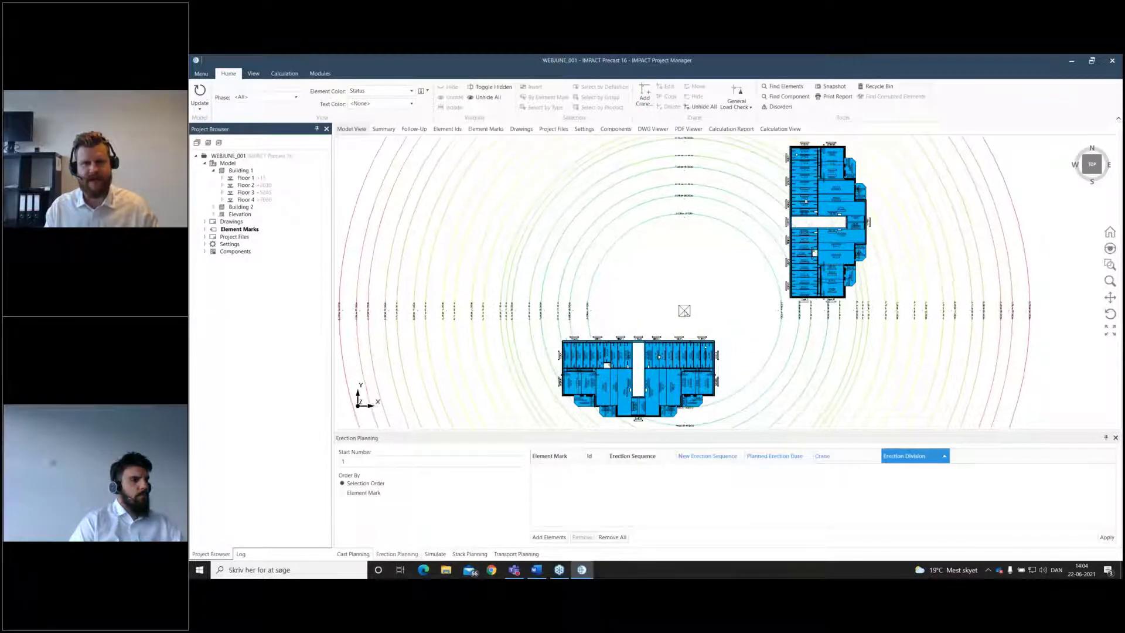
left_click(693, 312)
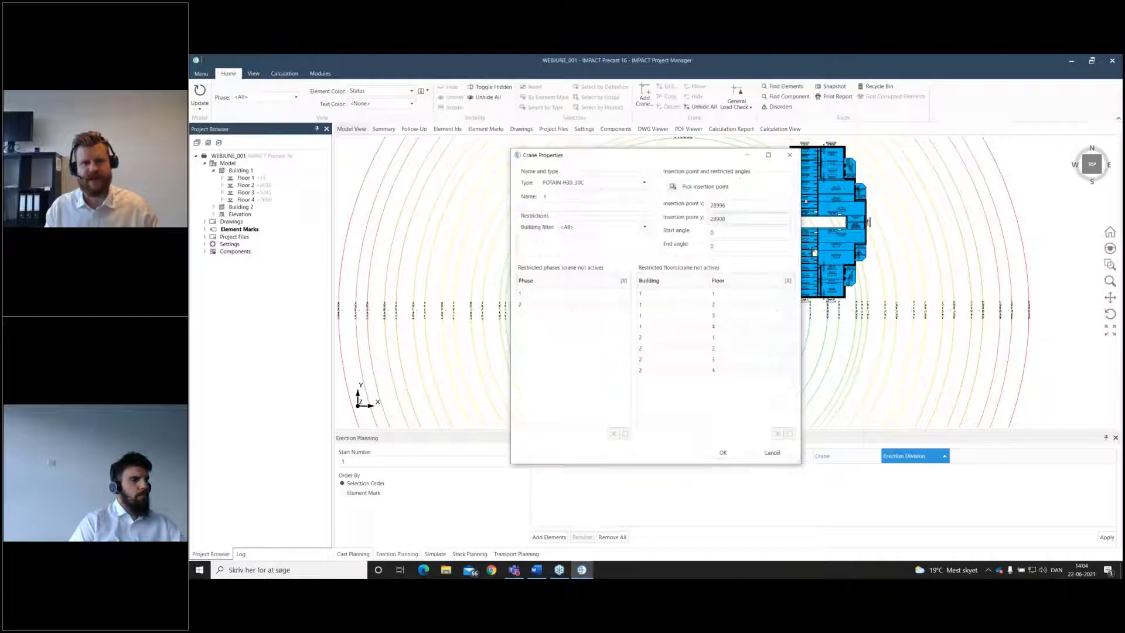
left_click(724, 452)
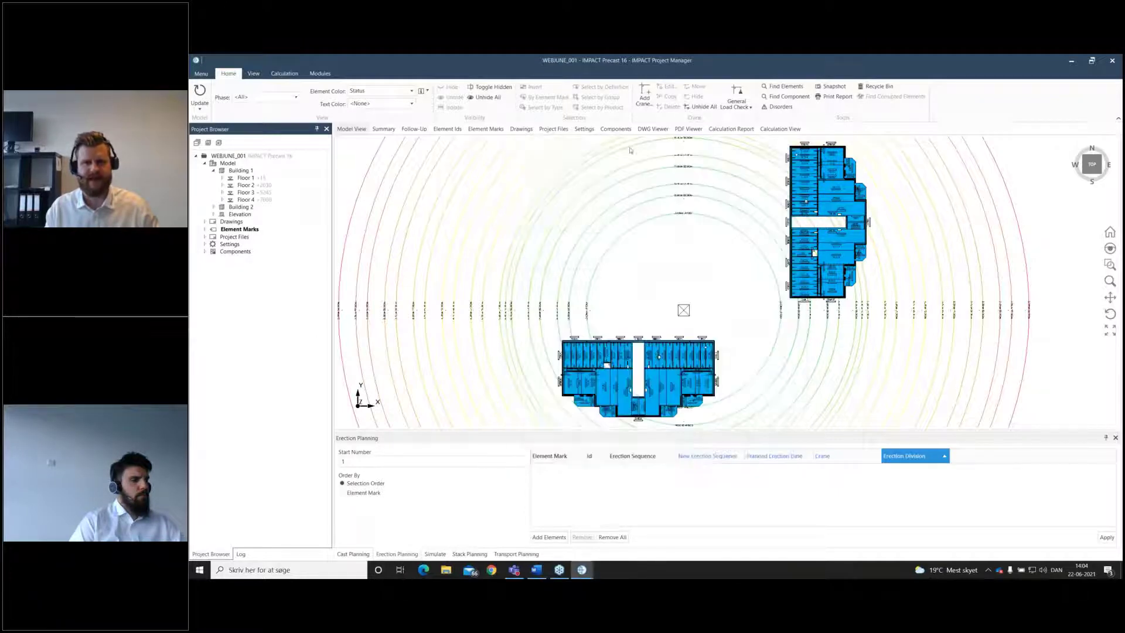
Add a second POTAIN H30_30C crane named 2 just west of the upper building and colour the elements by Crane Check.
left_click(643, 95)
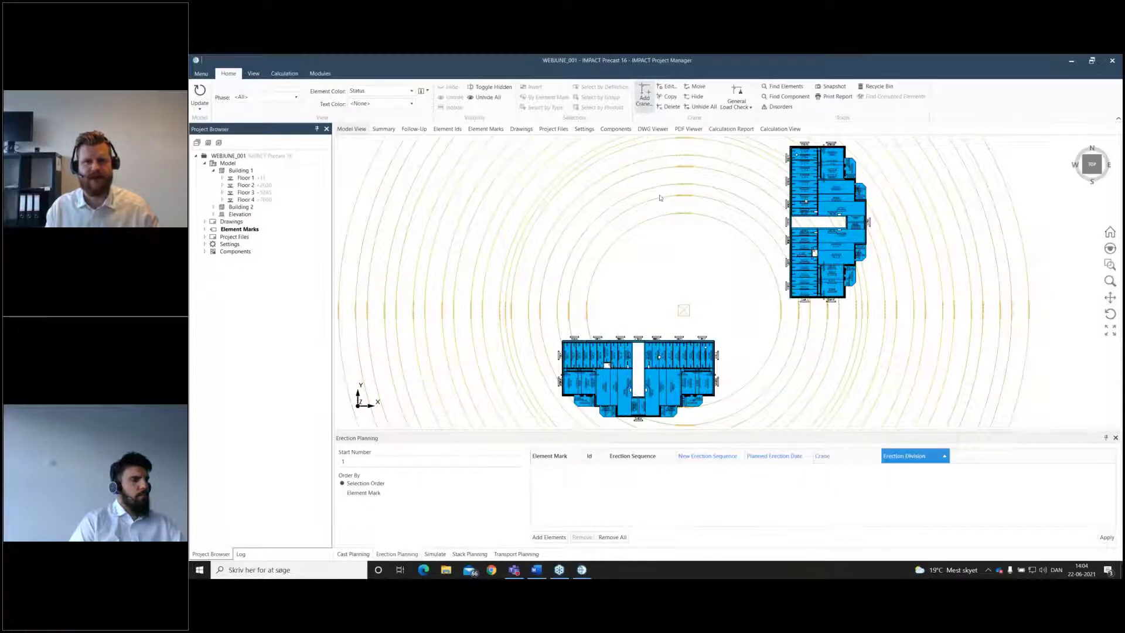
type("2")
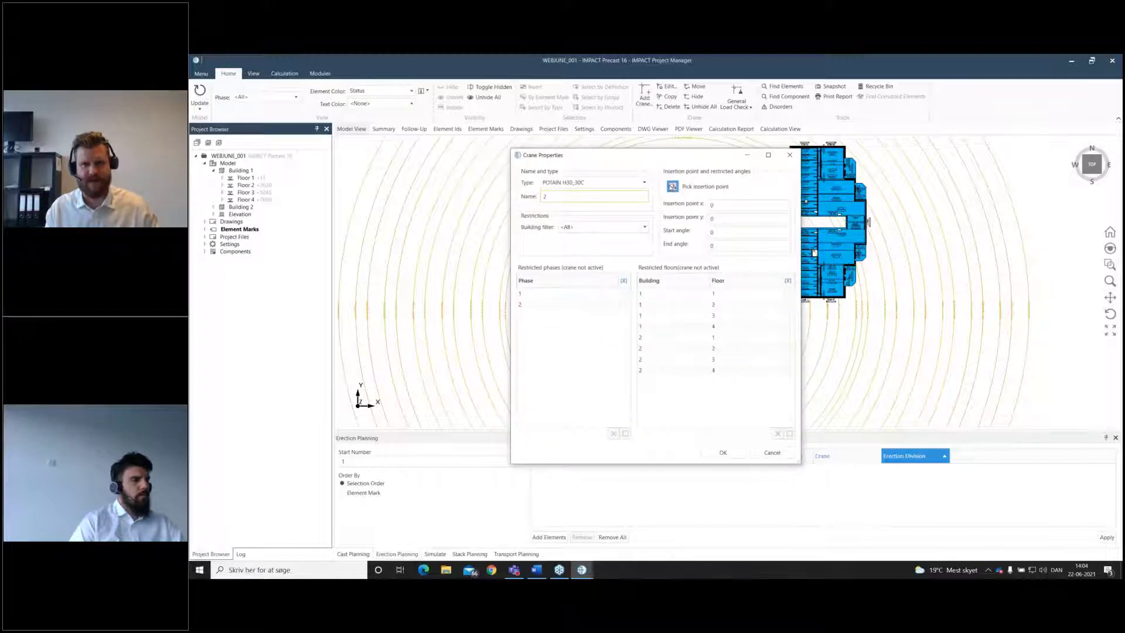
left_click(672, 186)
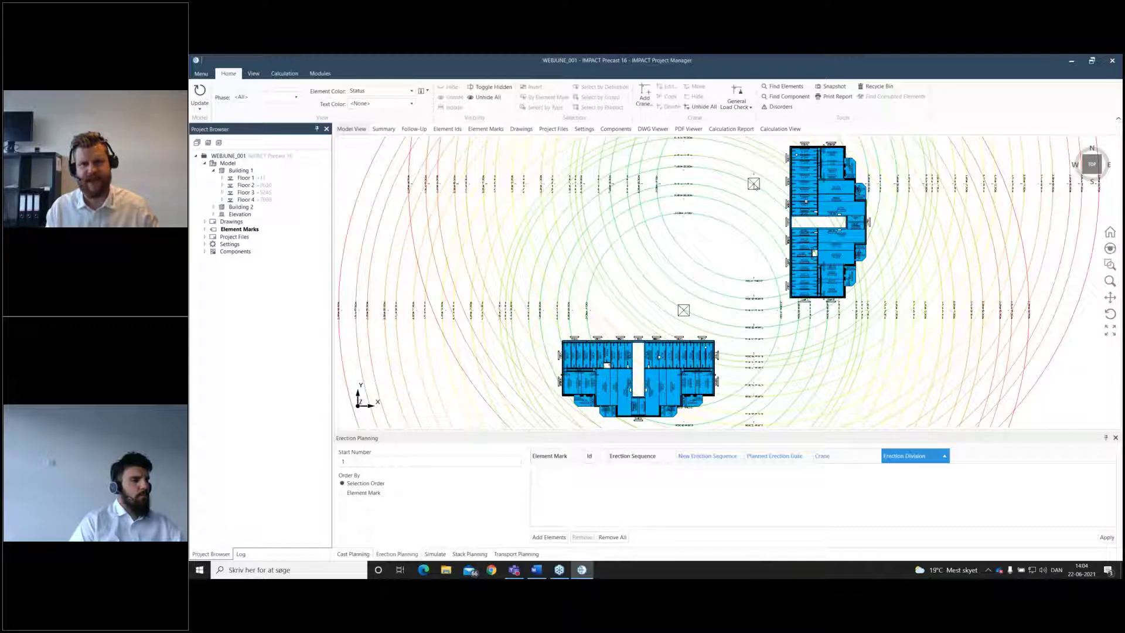
left_click(684, 310)
left_click(721, 452)
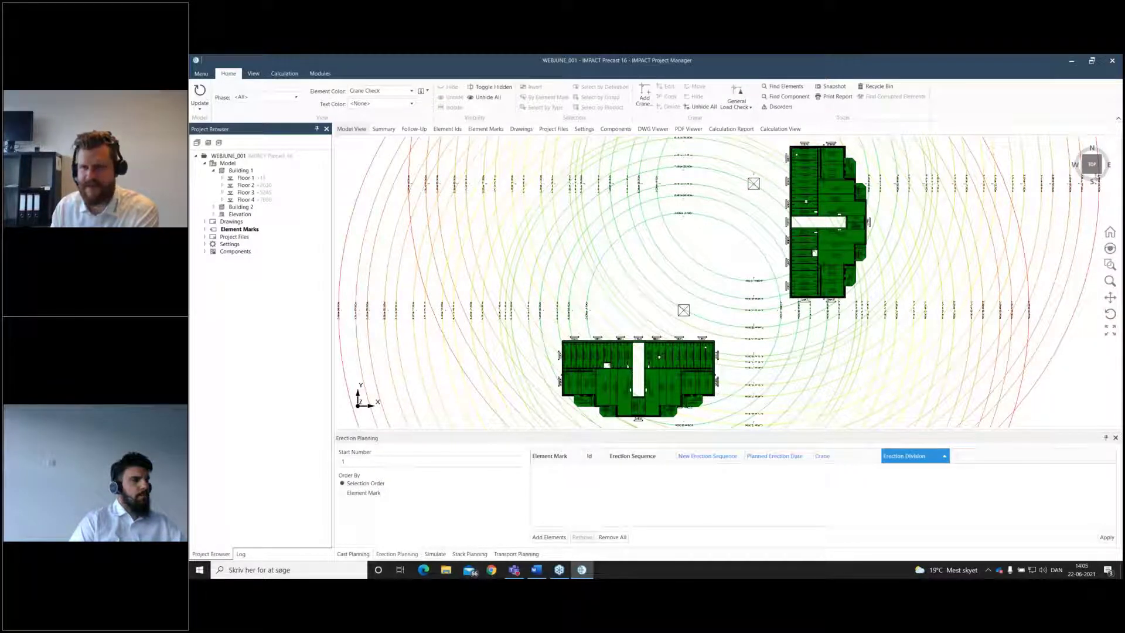
Try out the drawing grid, turn it off again and hide the cranes shown below the model.
mouse_move(1102, 176)
left_mouse_down()
mouse_move(1084, 168)
mouse_move(1096, 174)
left_mouse_up()
left_click(1092, 165)
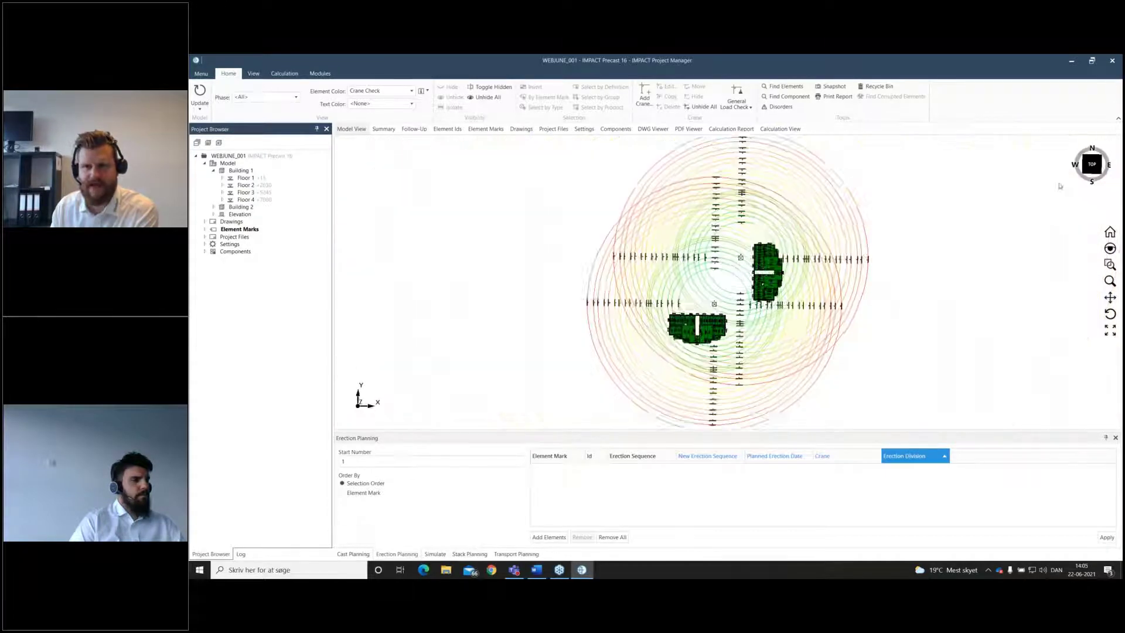
scroll(732, 272, "up", 3)
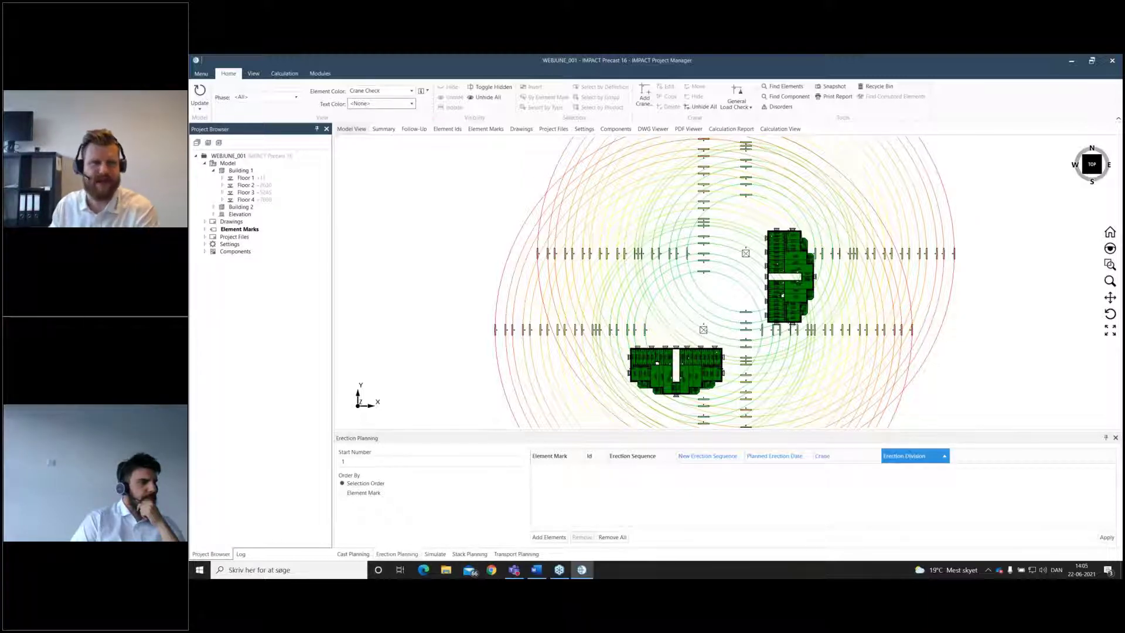
left_click(253, 74)
left_click(445, 98)
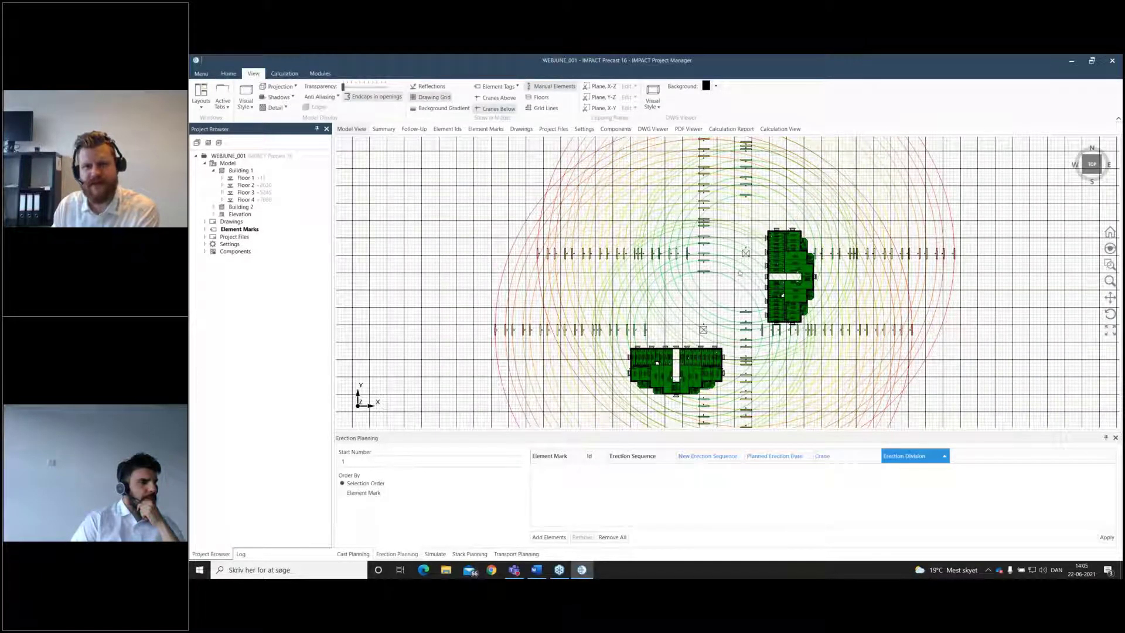
left_click(440, 99)
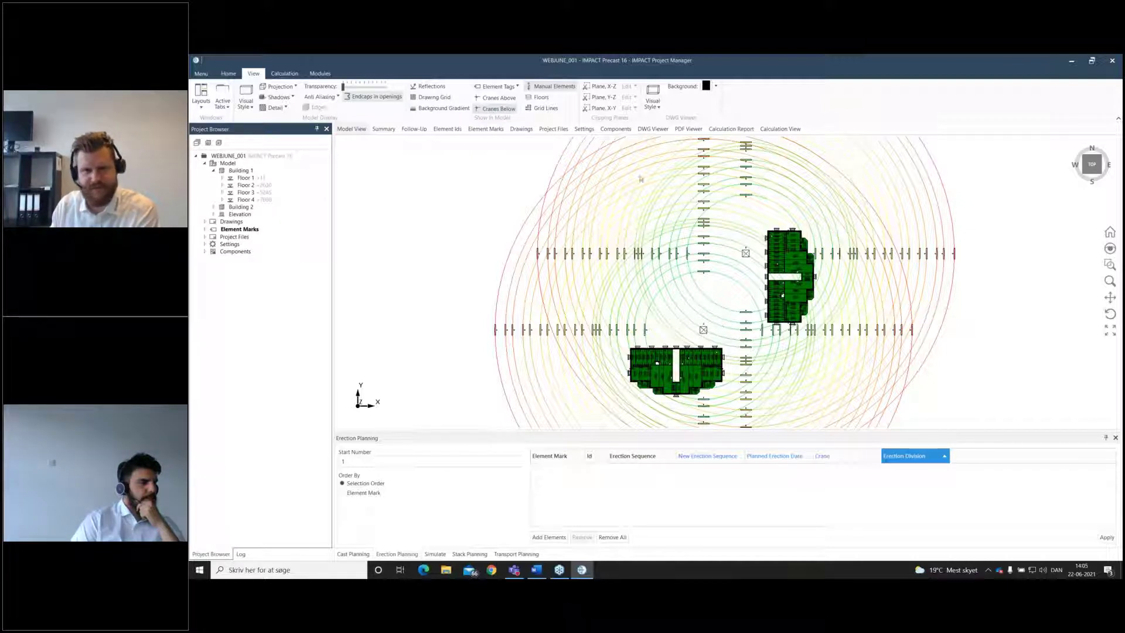
left_click(507, 110)
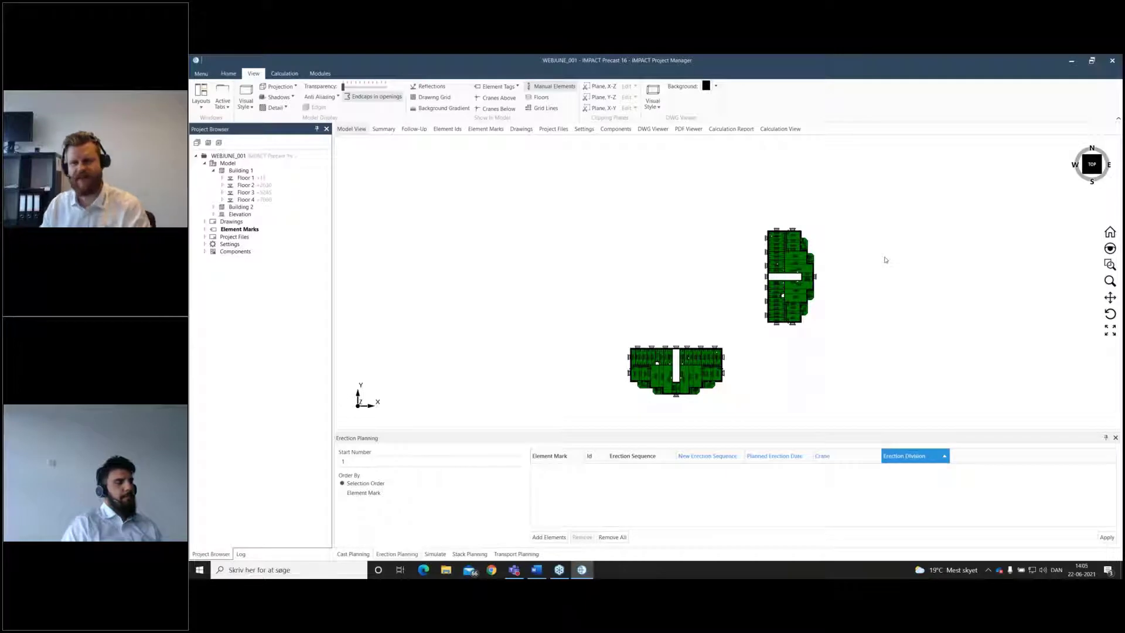
left_click(1100, 175)
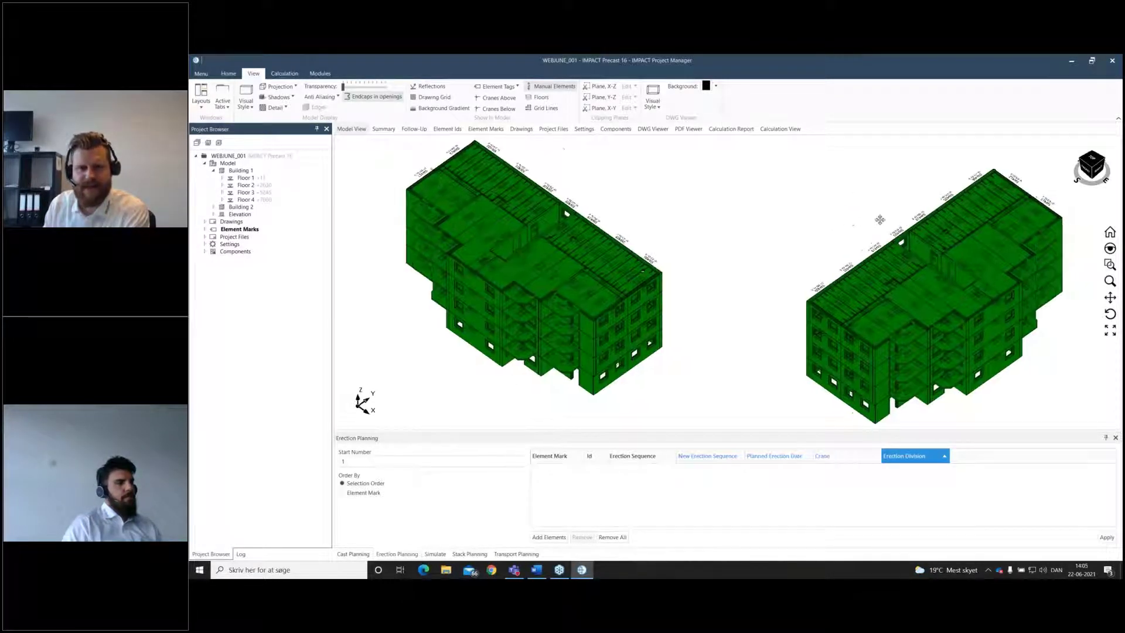
Colour the model's elements by Status.
left_click(228, 73)
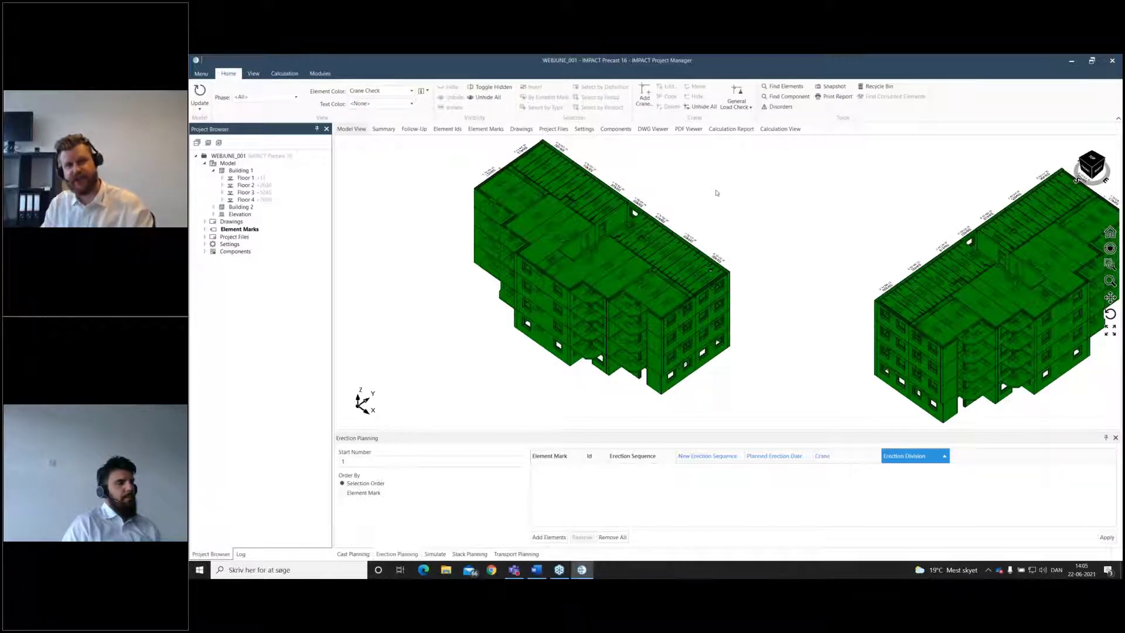
left_click(411, 91)
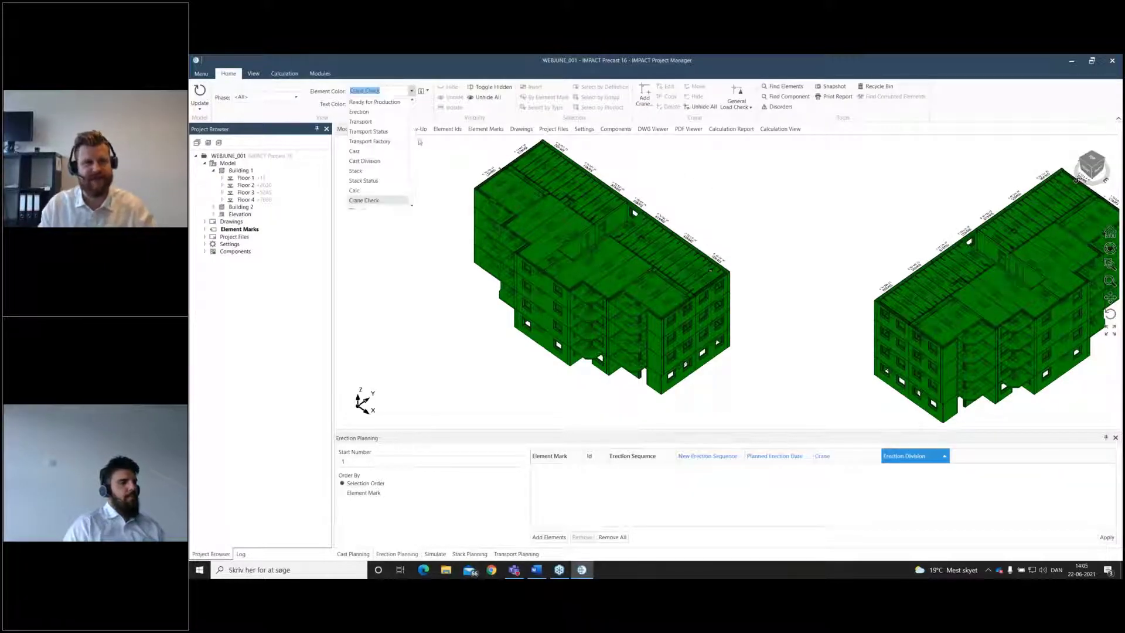
left_click_drag(413, 143, 413, 117)
left_click(375, 102)
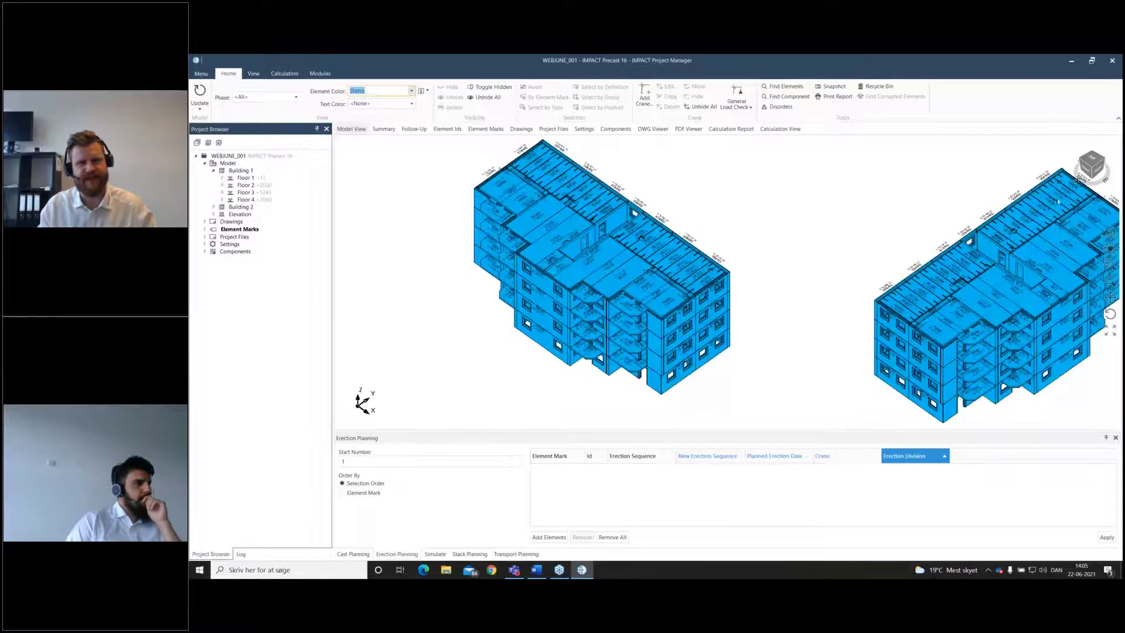
left_click(1095, 167)
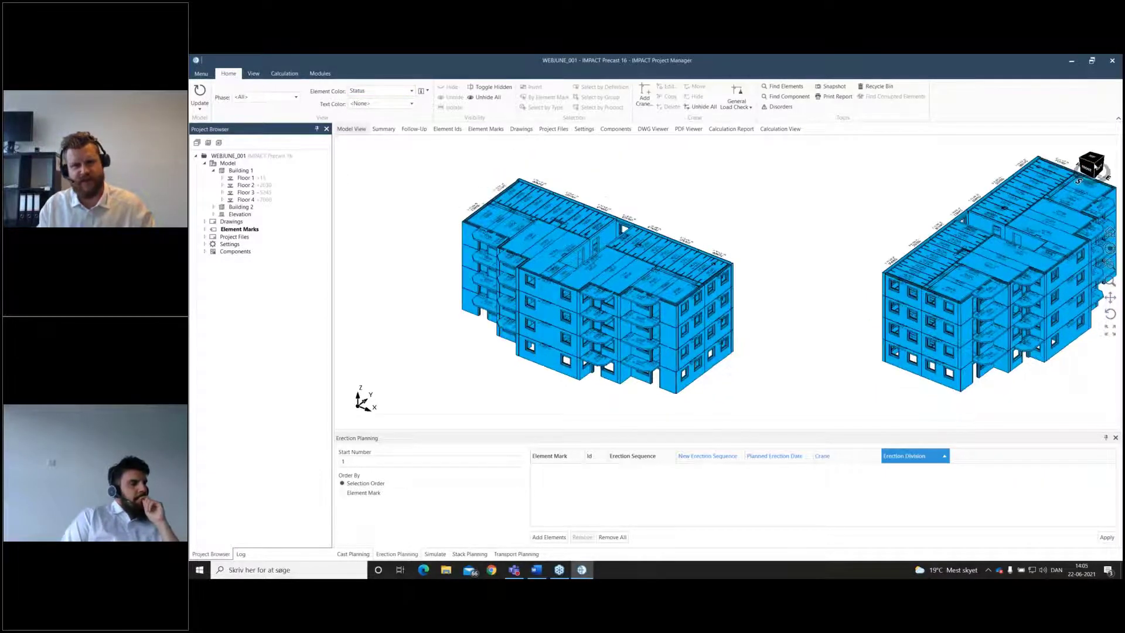
middle_click_drag(792, 260, 815, 237)
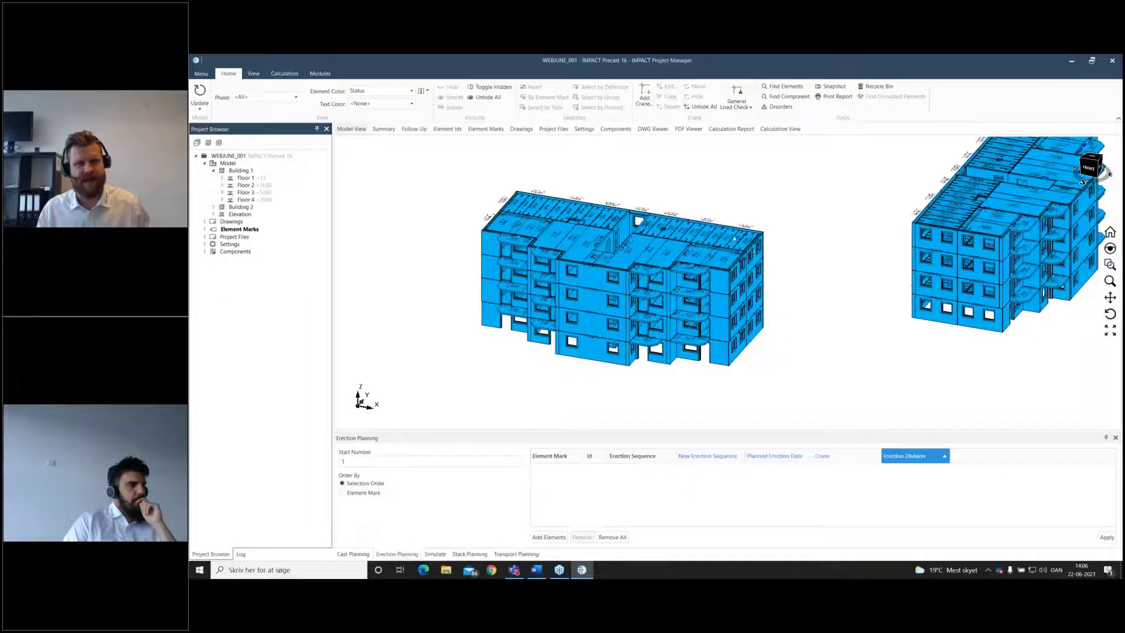
left_click(253, 74)
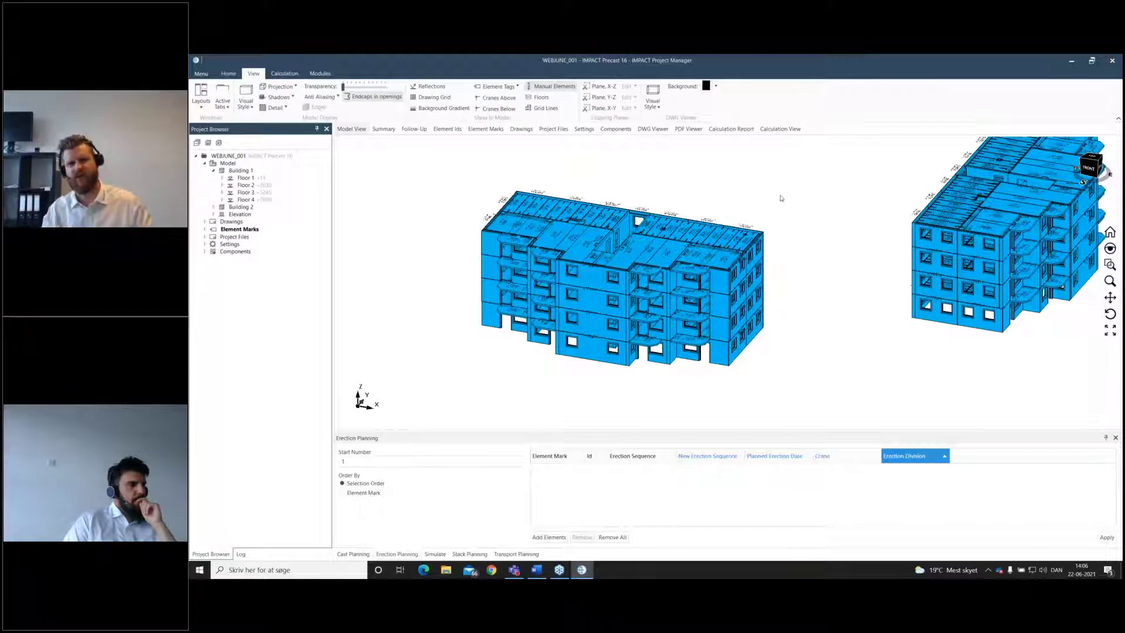
left_click(228, 73)
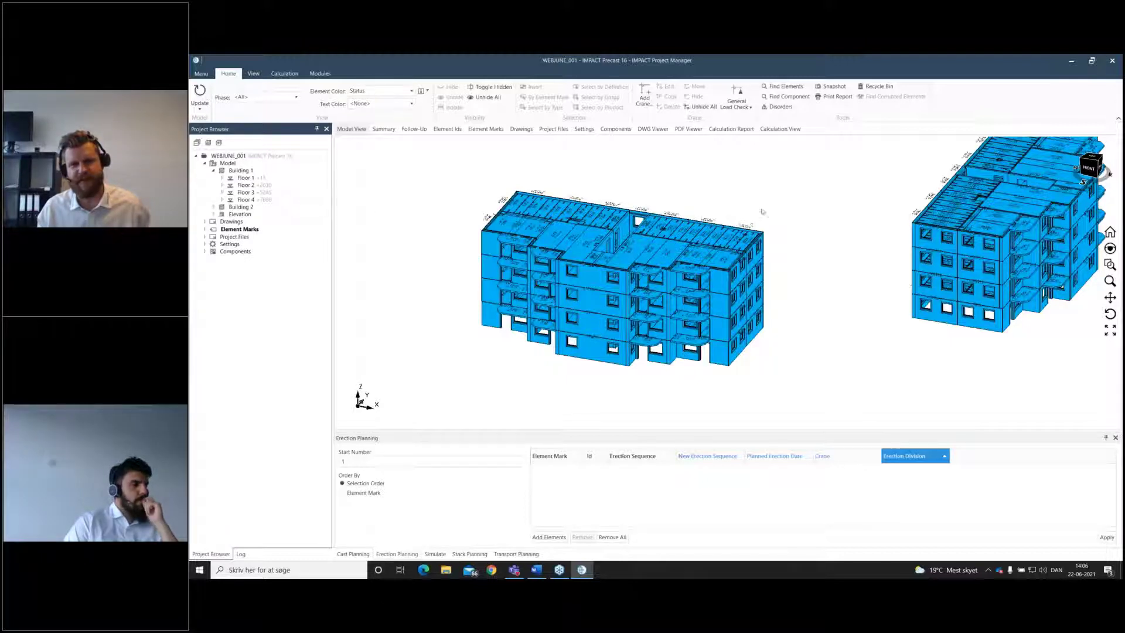
Show only the sandwich elements on Floor 1 of Building 1 in the model.
left_click(231, 178)
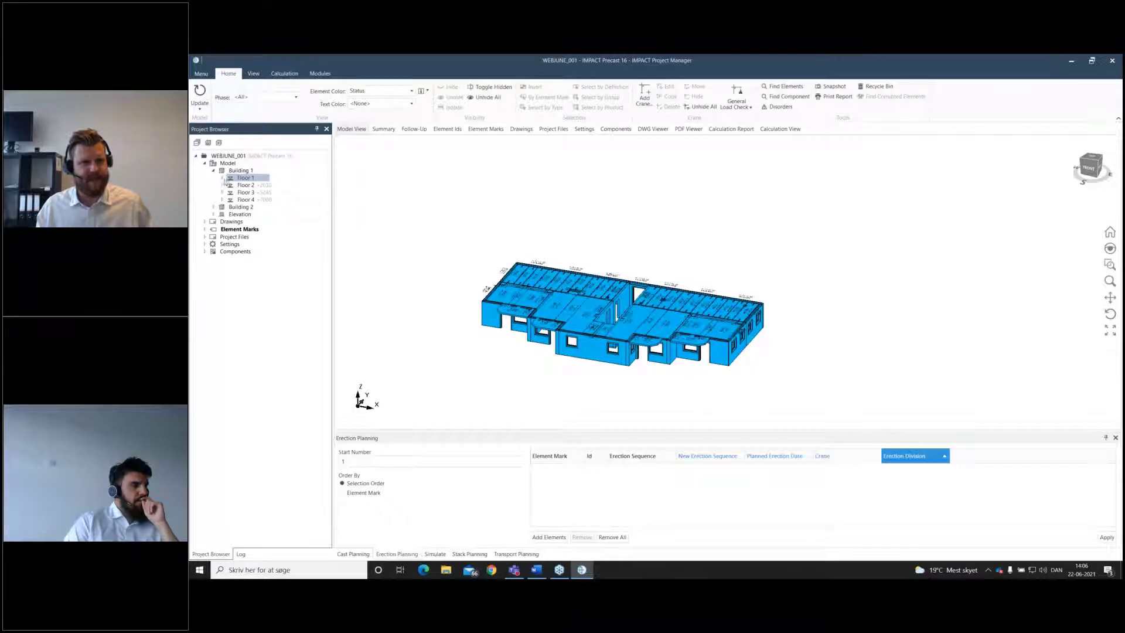
left_click(223, 178)
left_click(231, 225)
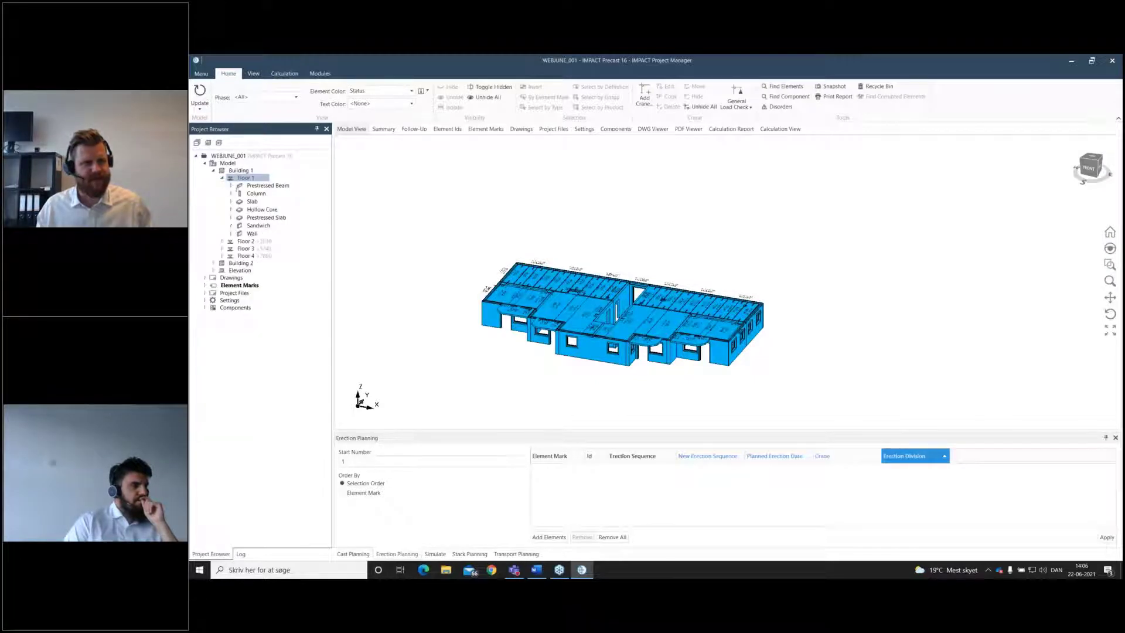
left_click(257, 225)
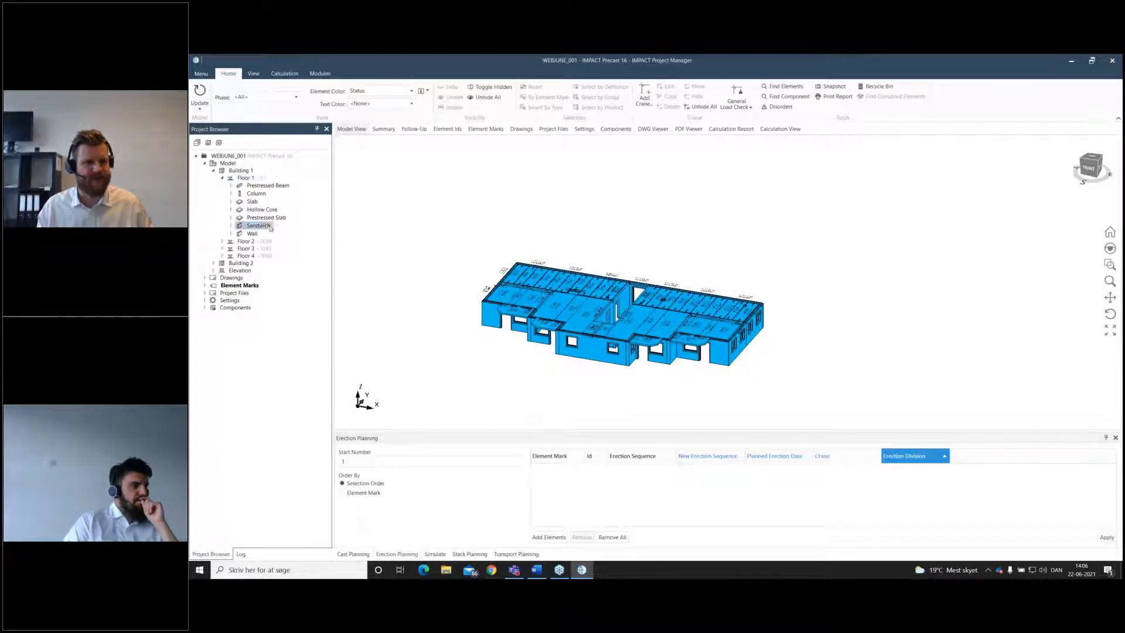
scroll(609, 329, "up", 3)
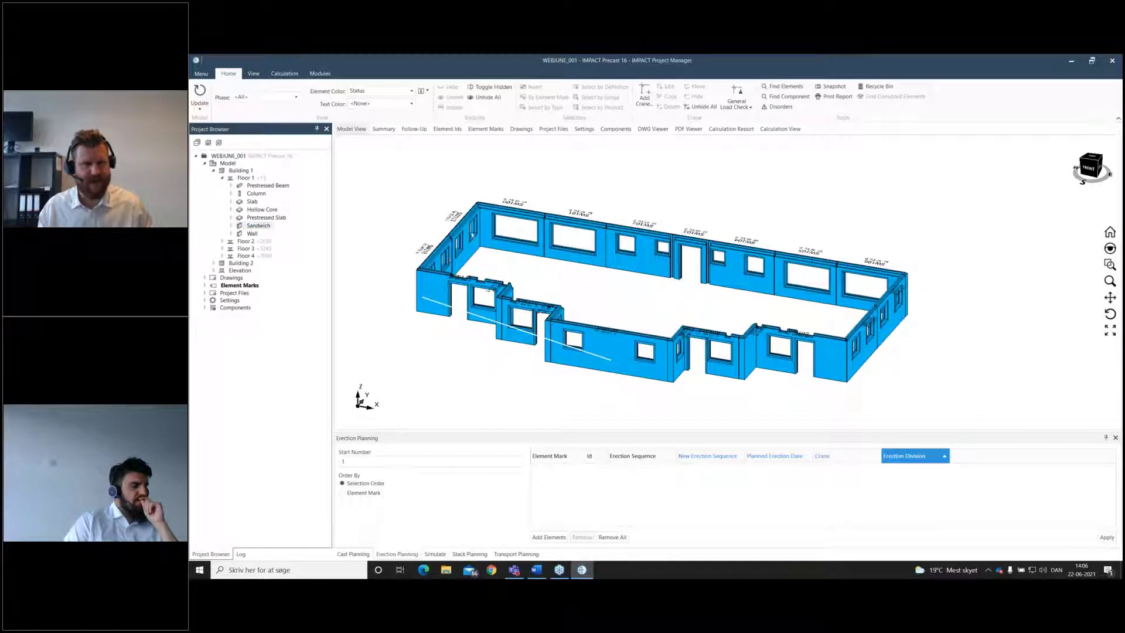
Try a fence line across the front-left walls and a selection window over two rear walls.
double_click(449, 258)
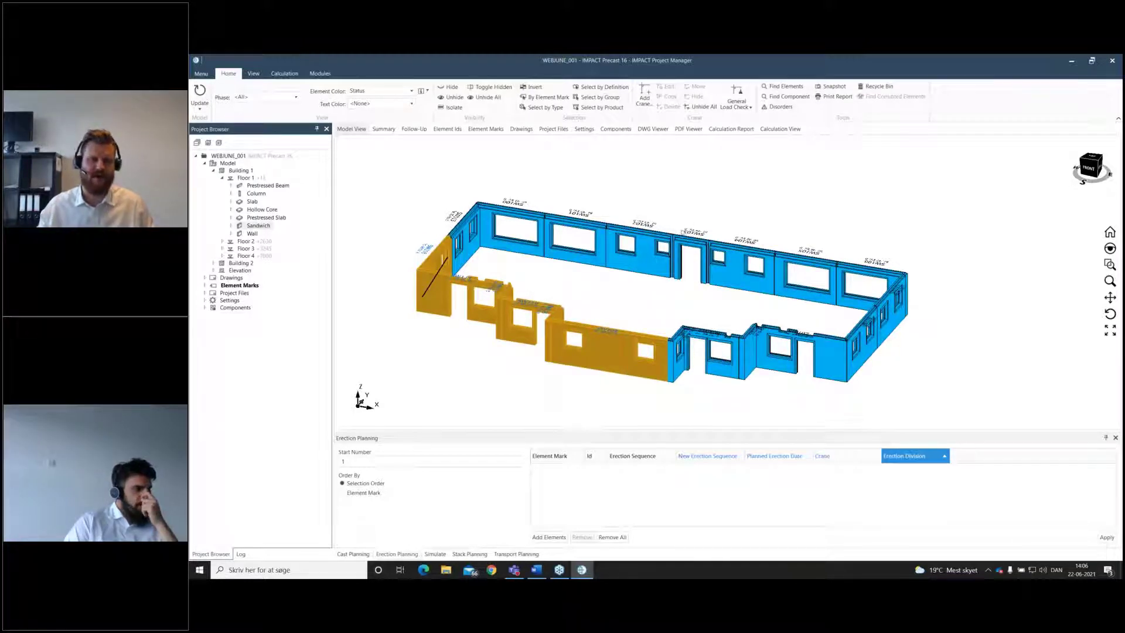
left_click_drag(705, 191, 595, 271)
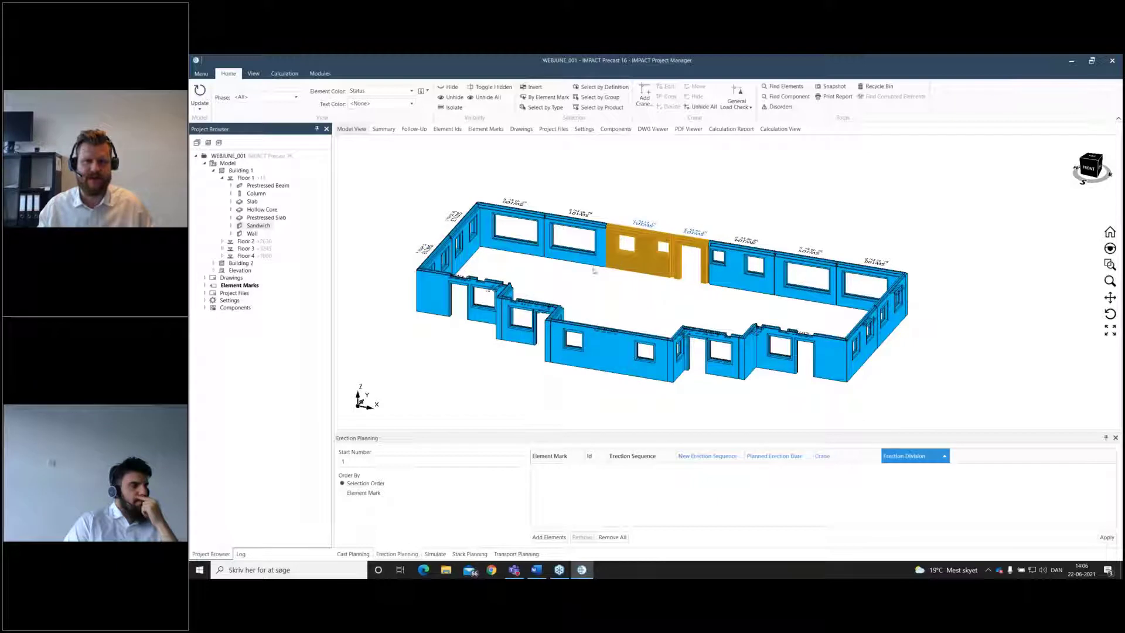
Select all Floor 1 sandwich walls in erection order, from the front middle around the left, rear, right and front-right sides, and add them to the erection plan.
left_click(610, 340)
left_click(551, 337)
left_click(607, 319)
left_click_drag(620, 356, 444, 299)
left_click(455, 254, "ctrl")
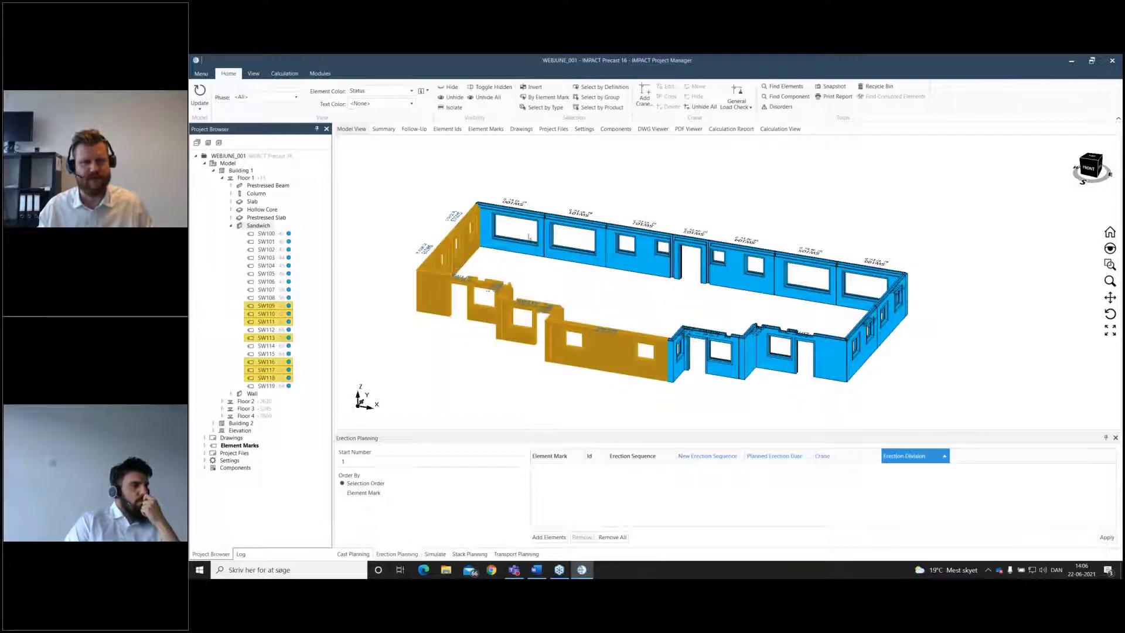
left_click_drag(530, 232, 888, 336)
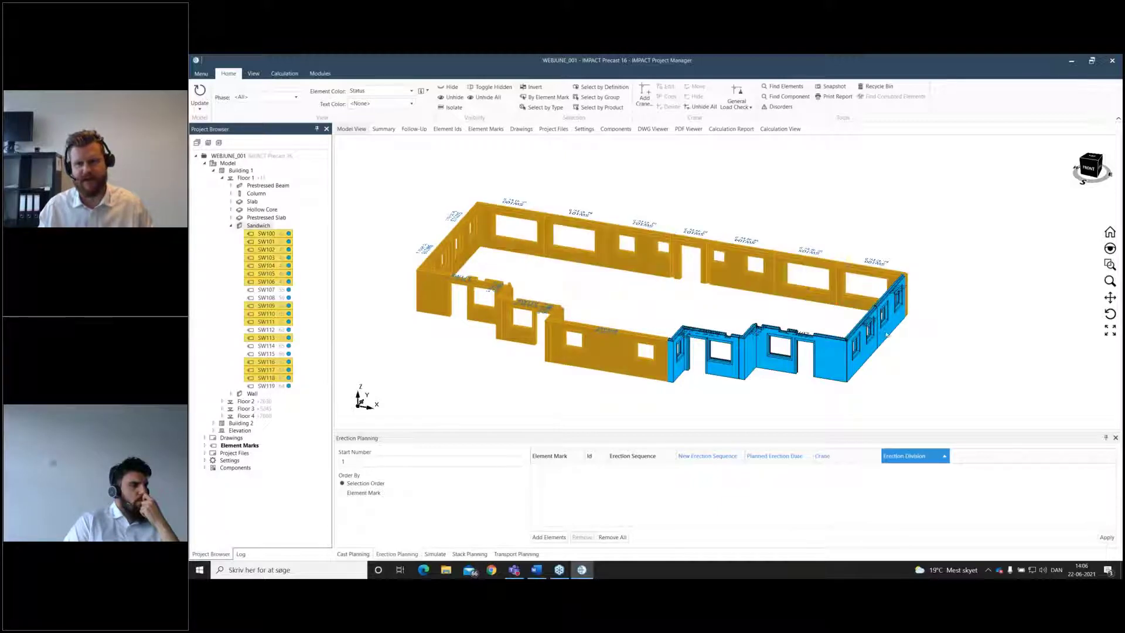
left_click(874, 340, "ctrl")
left_click_drag(821, 357, 682, 357)
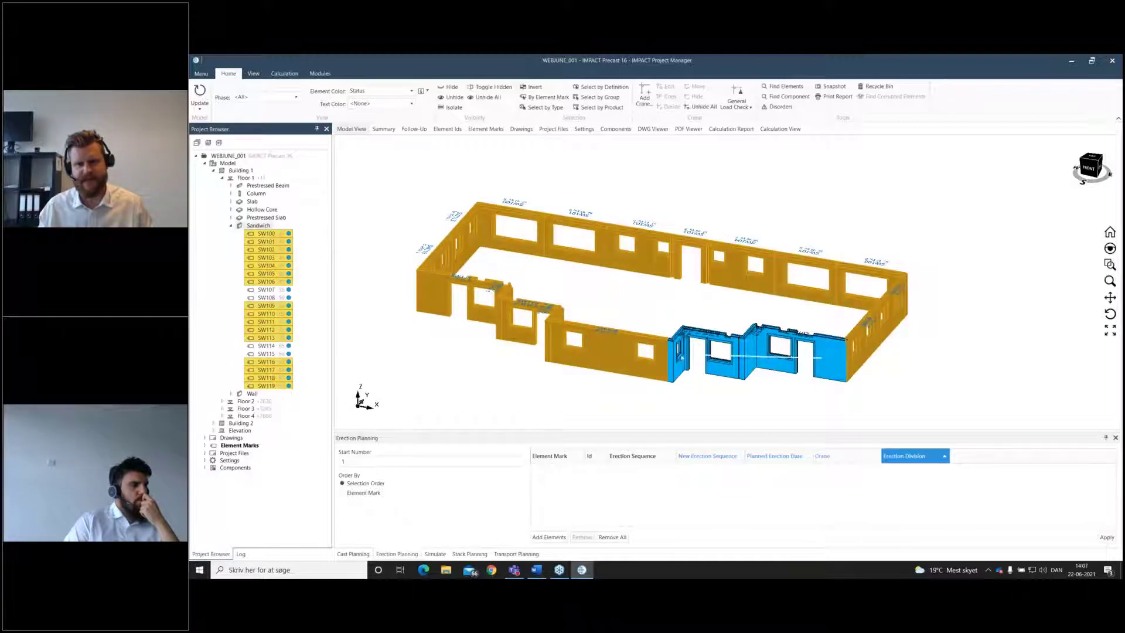
left_click(679, 383)
left_click(555, 538)
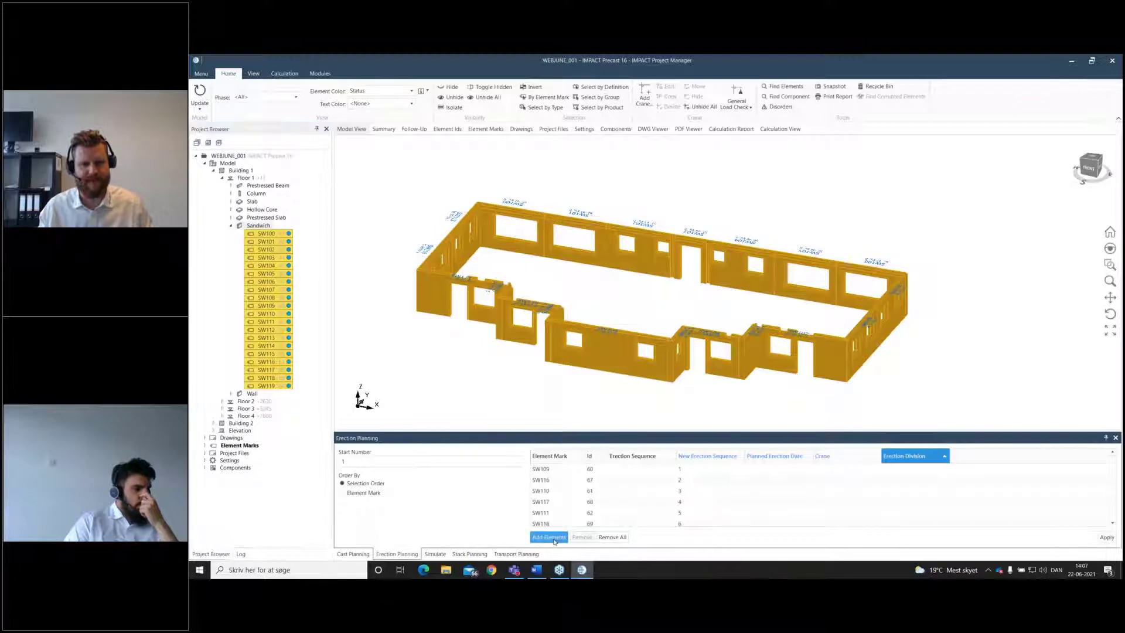
Show only the Floor 1 Wall elements, select WP100 to WP109 one by one from left to right and add them to the erection plan.
left_click(230, 226)
left_click(252, 233)
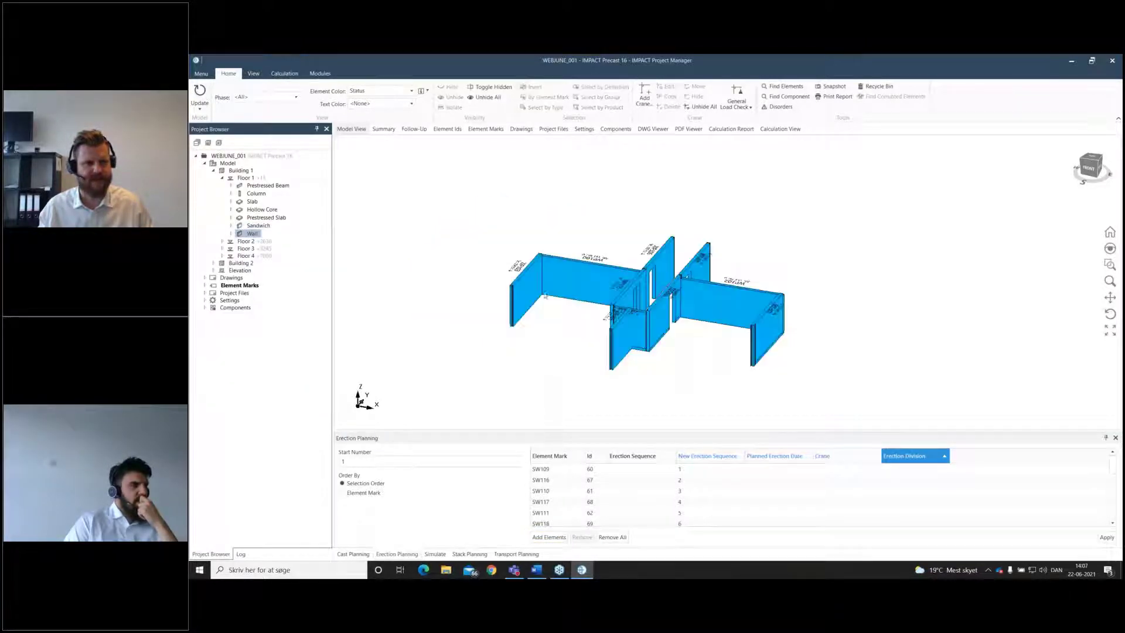
left_click(526, 288)
left_click(577, 284, "ctrl")
left_click(662, 266, "ctrl")
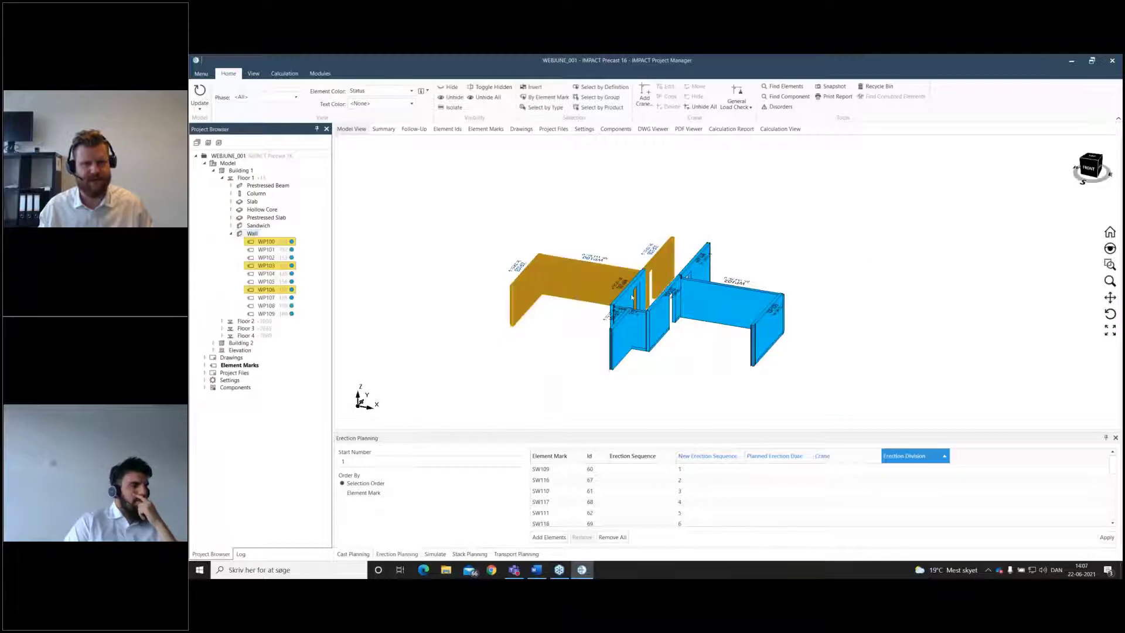
left_click(630, 293, "ctrl")
left_click(623, 334, "ctrl")
left_click(630, 328, "ctrl")
left_click(661, 316, "ctrl")
left_click(697, 262, "ctrl")
left_click(735, 302, "ctrl")
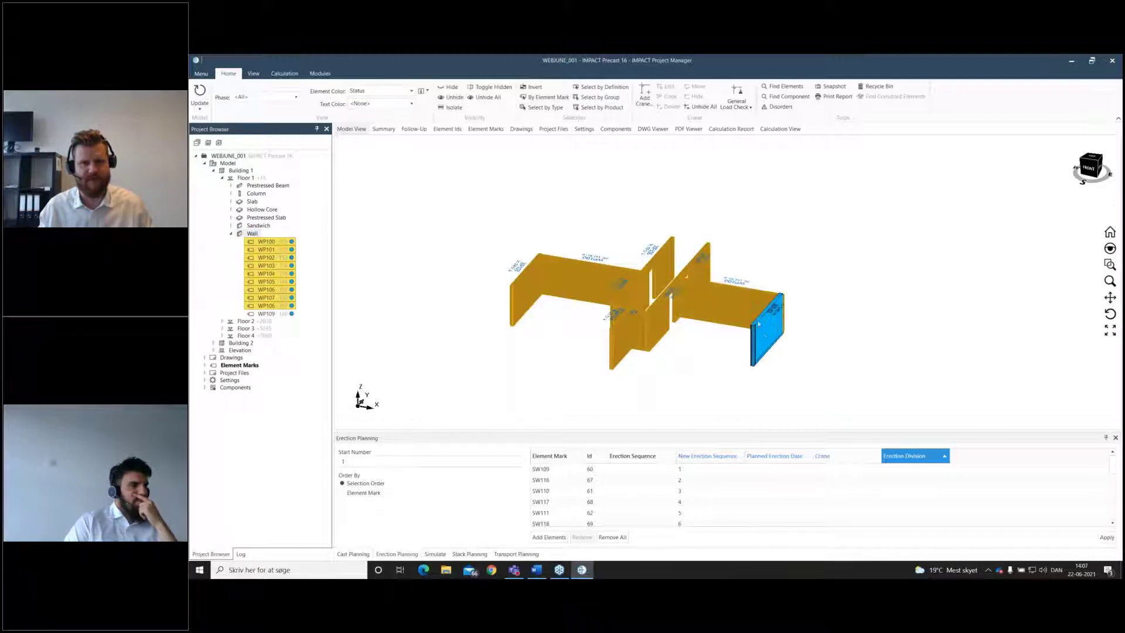
left_click(764, 336, "ctrl")
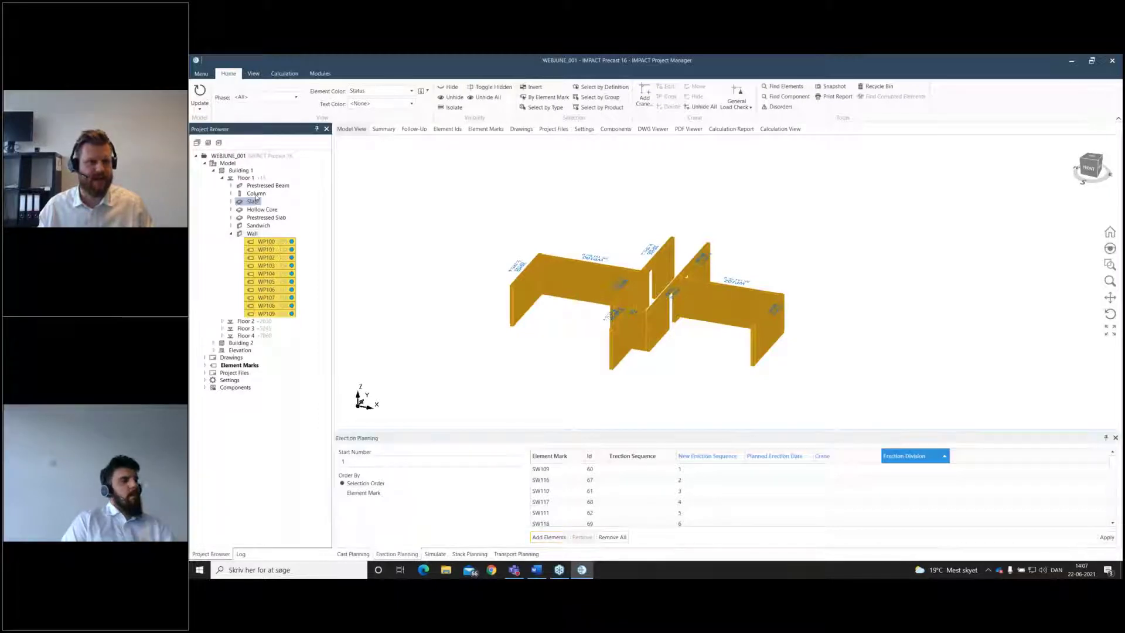
Show only the Floor 1 columns, select them with a fence line from left to right and add them to the erection plan.
left_click(257, 194)
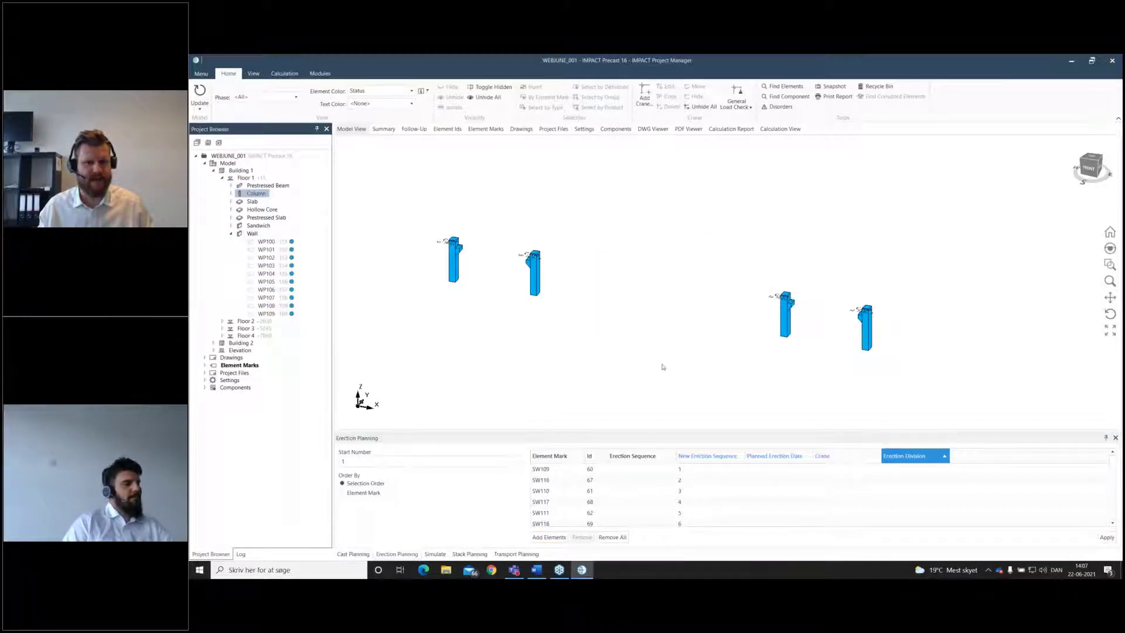
scroll(801, 494, "down", 6)
scroll(801, 494, "up", 6)
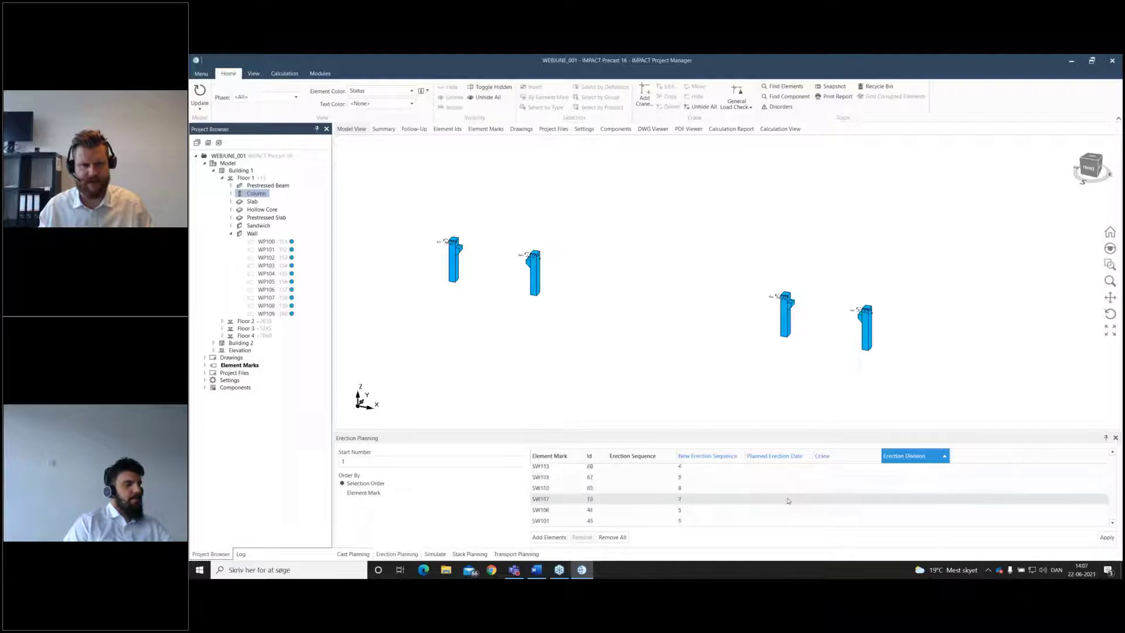
left_click(436, 262)
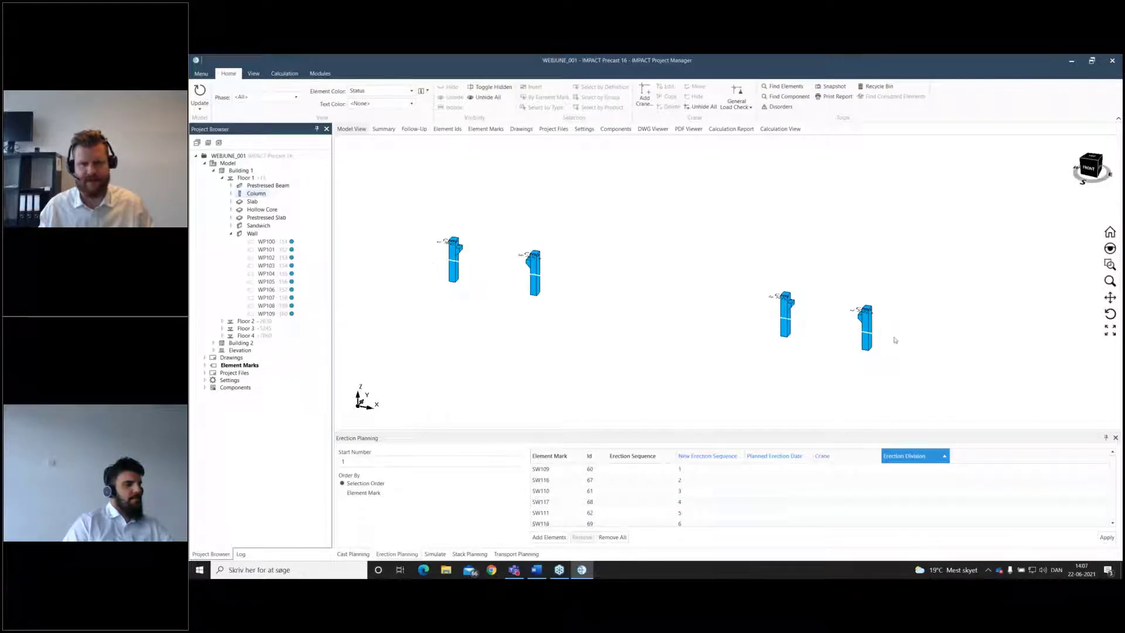
left_click(566, 537)
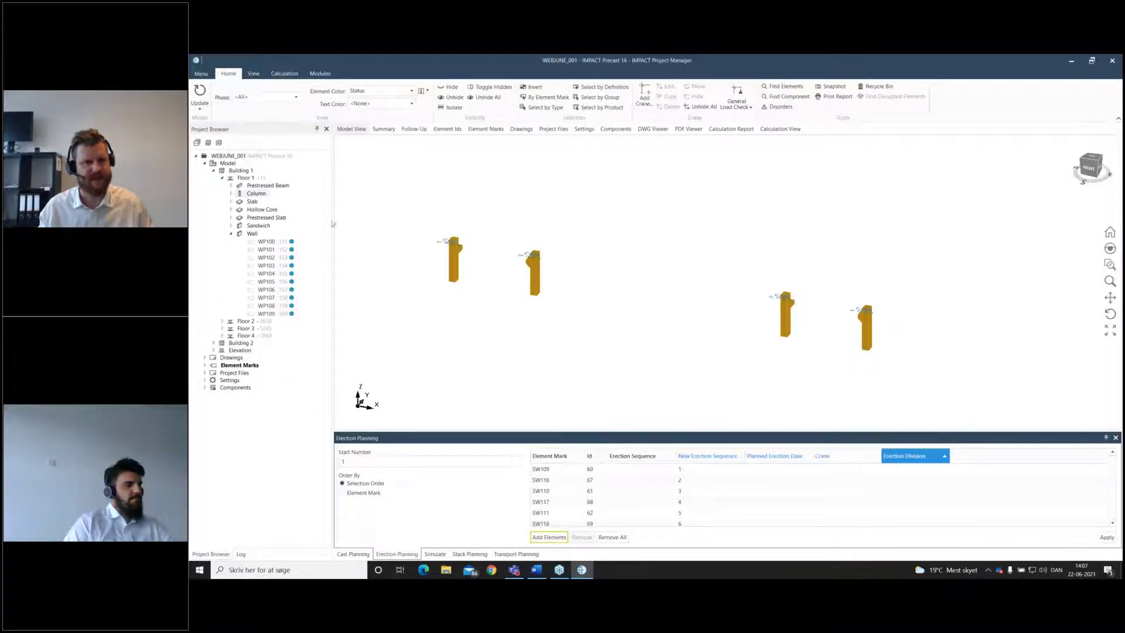
Add the Floor 1 prestressed beams to the erection plan, followed by the hollow core elements.
left_click(259, 186)
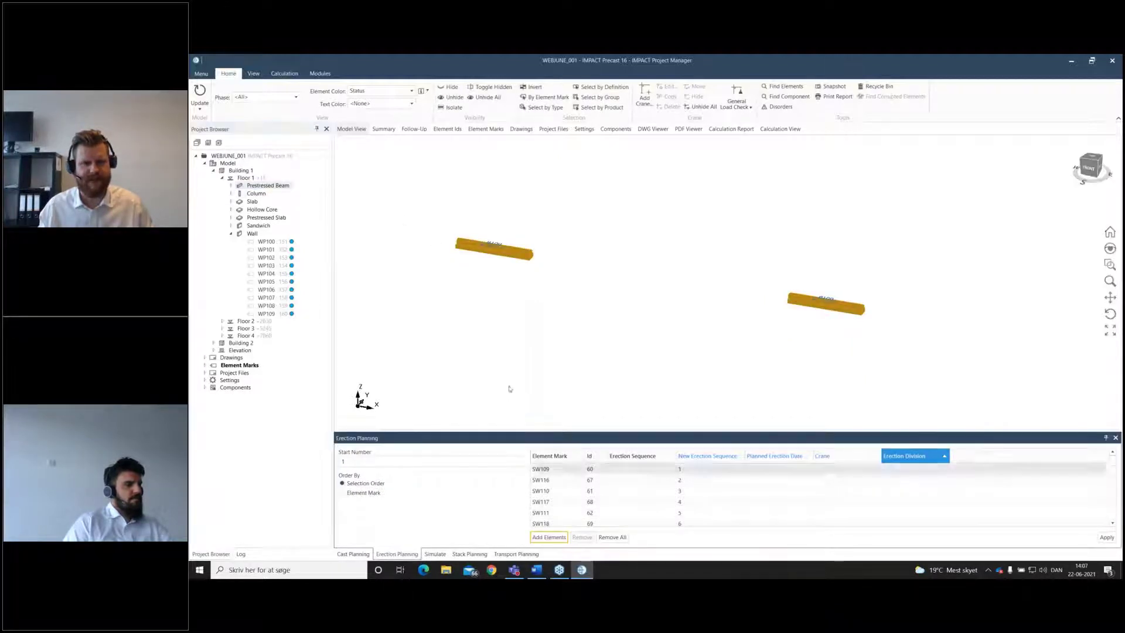
left_click(262, 209)
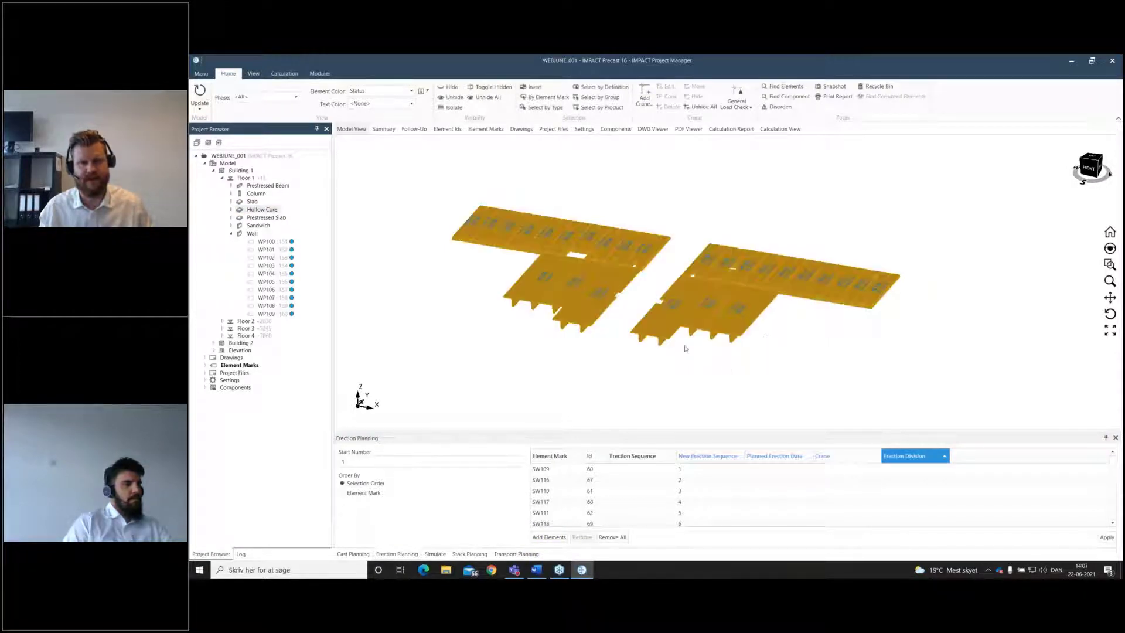
left_click(549, 538)
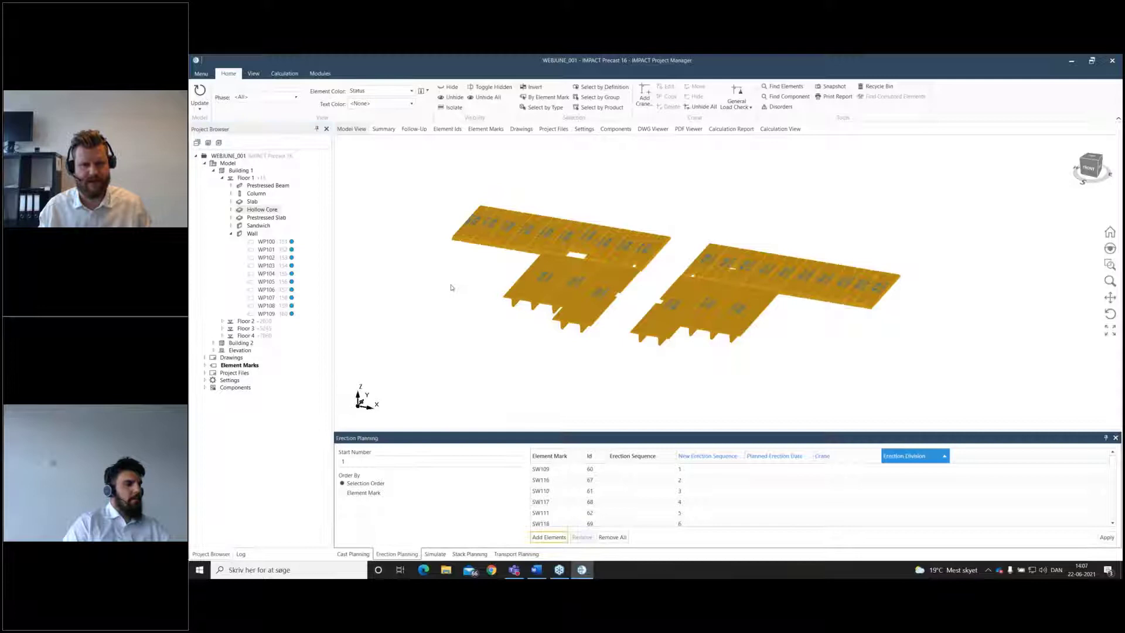
Add the Floor 1 prestressed slabs to the erection plan, followed by the elements of type Slab.
left_click(252, 202)
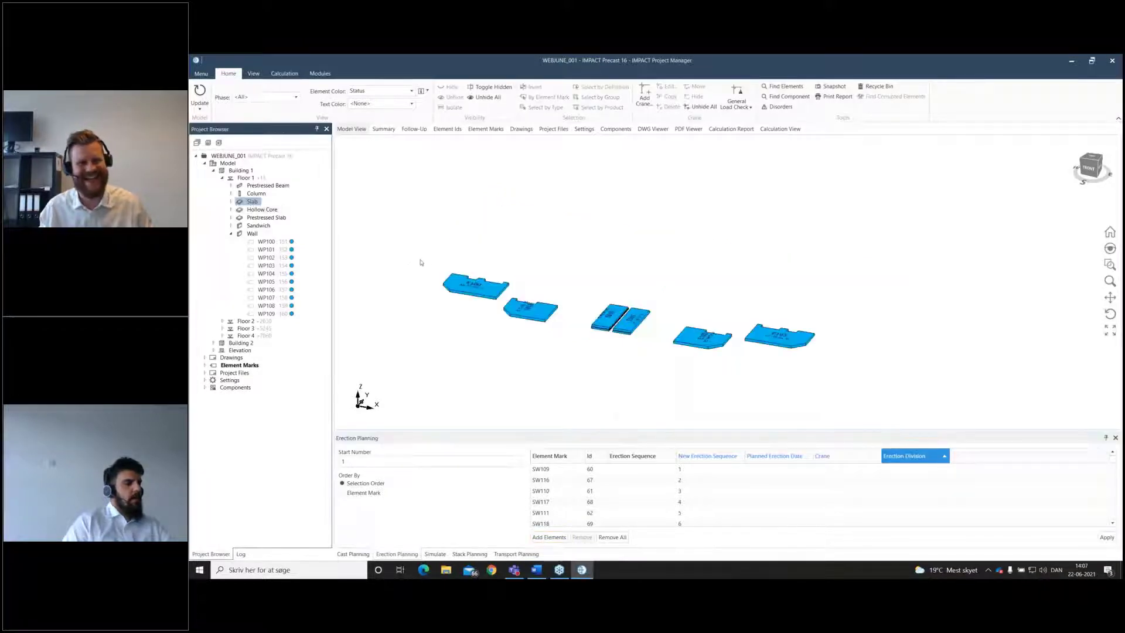
left_click(266, 218)
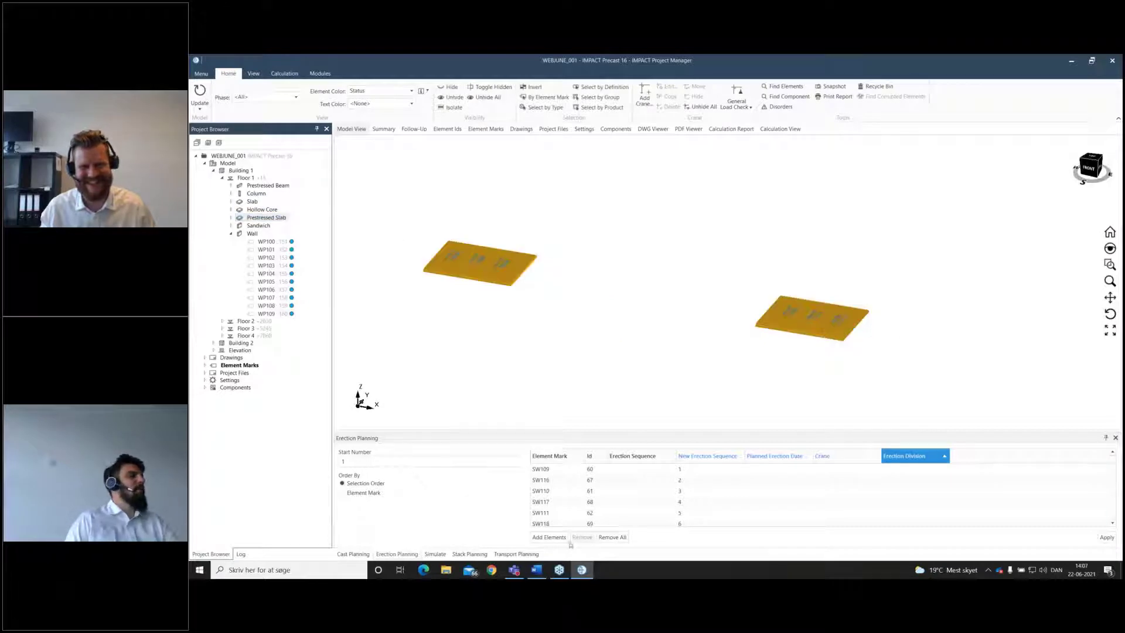
left_click(553, 538)
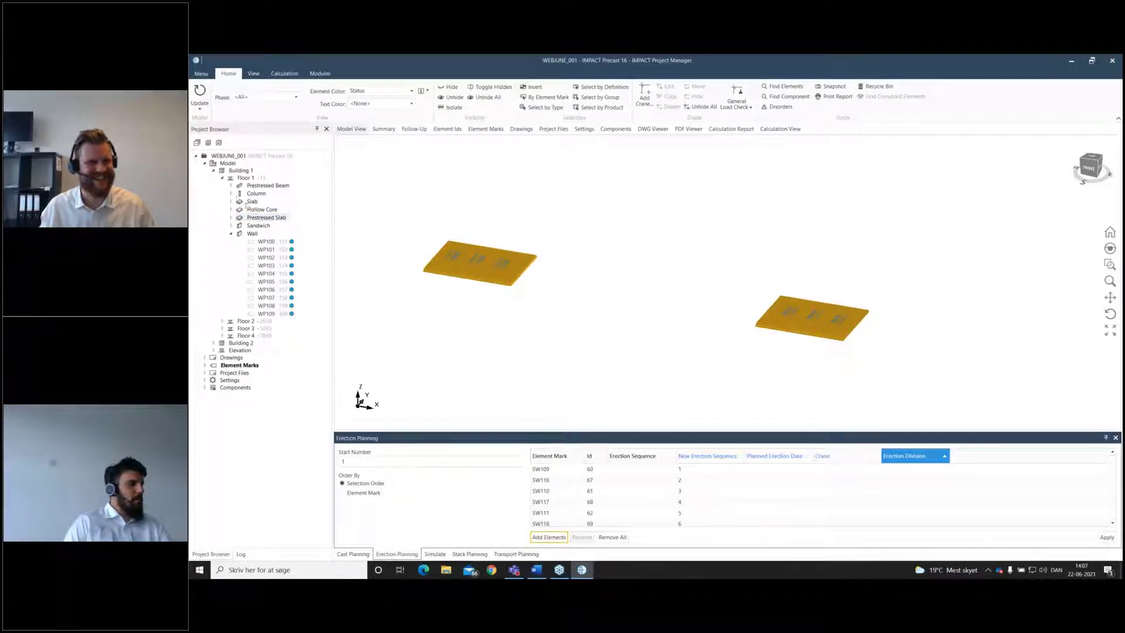
left_click(252, 202)
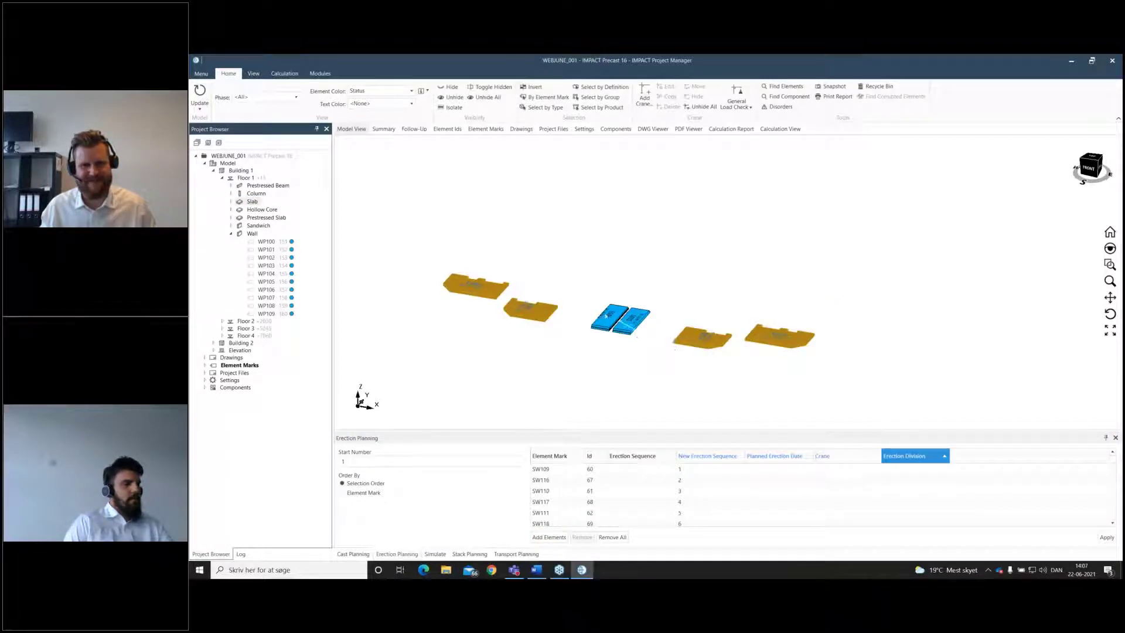
left_click(563, 538)
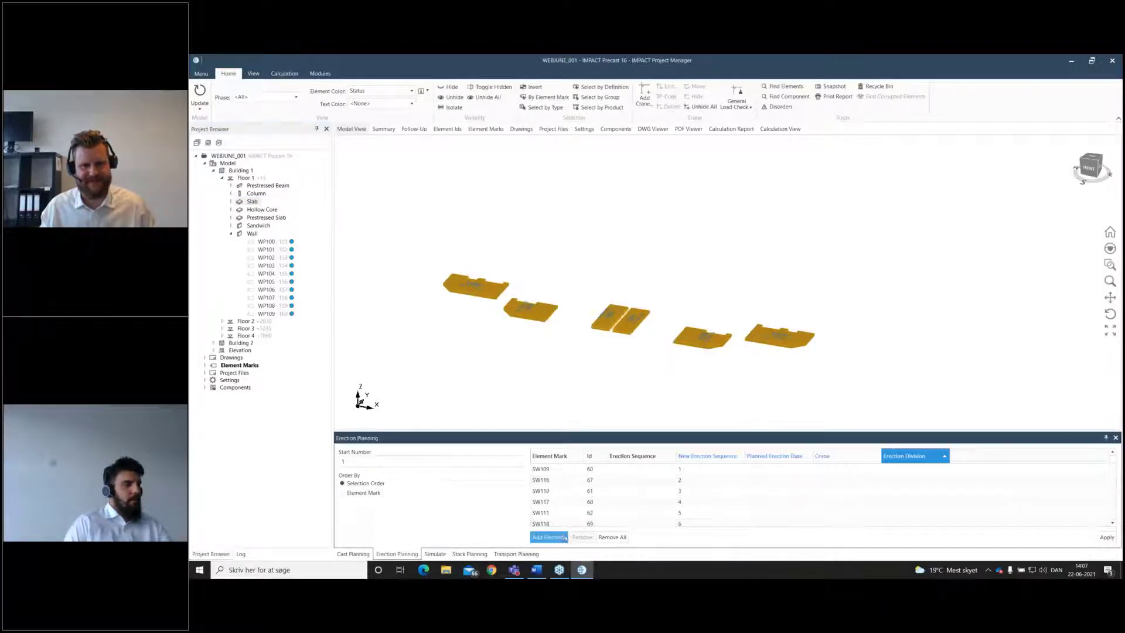
Assign every element in the erection planning list to Erection Div 1 and apply the plan, with all of Floor 1 shown.
left_click(783, 501)
key("ctrl+a")
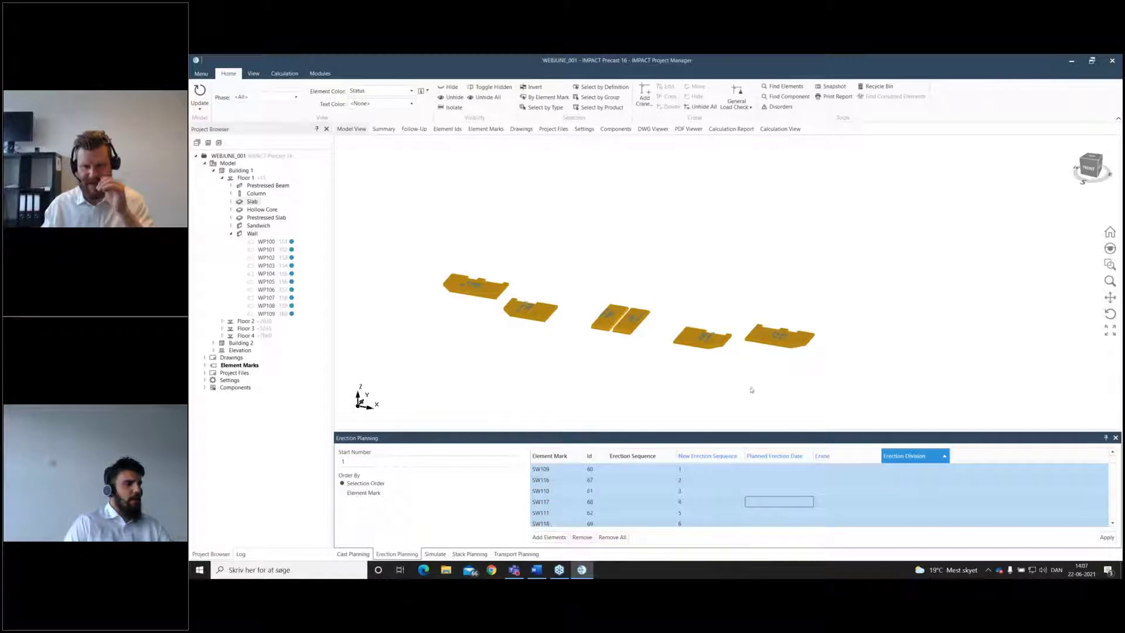
left_click(245, 178)
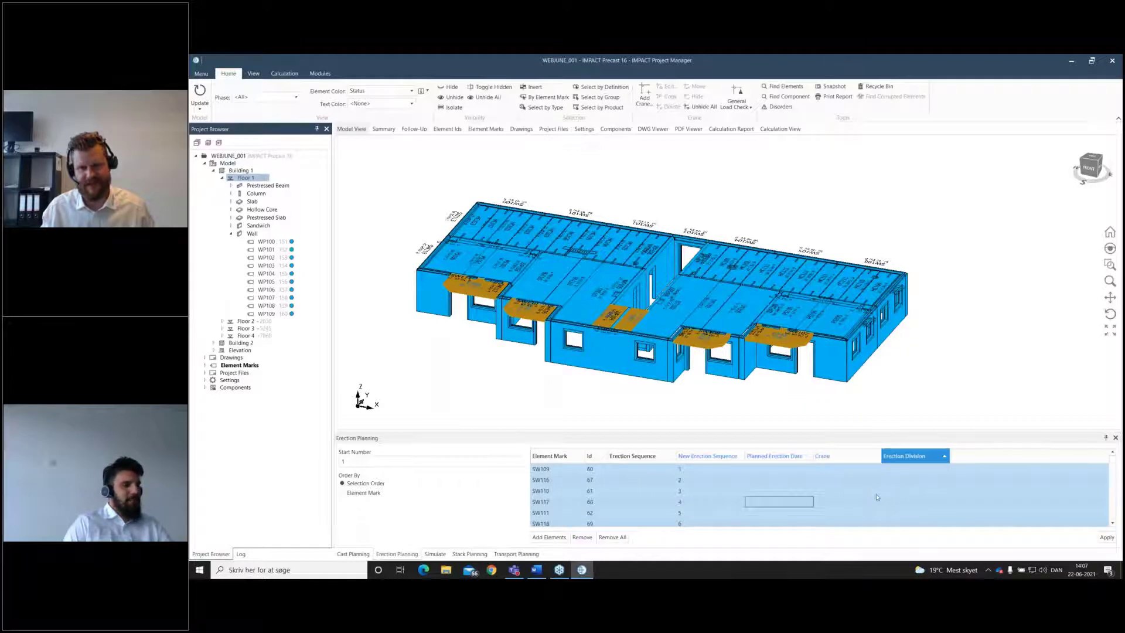
right_click(878, 497)
mouse_move(932, 466)
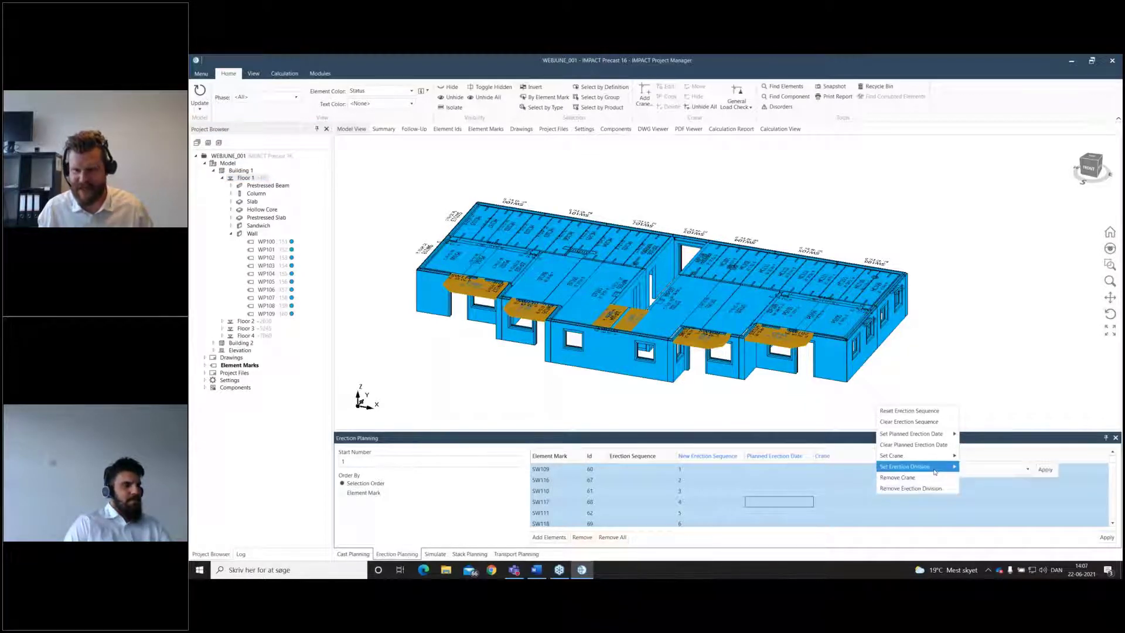
left_click(1007, 469)
left_click(996, 493)
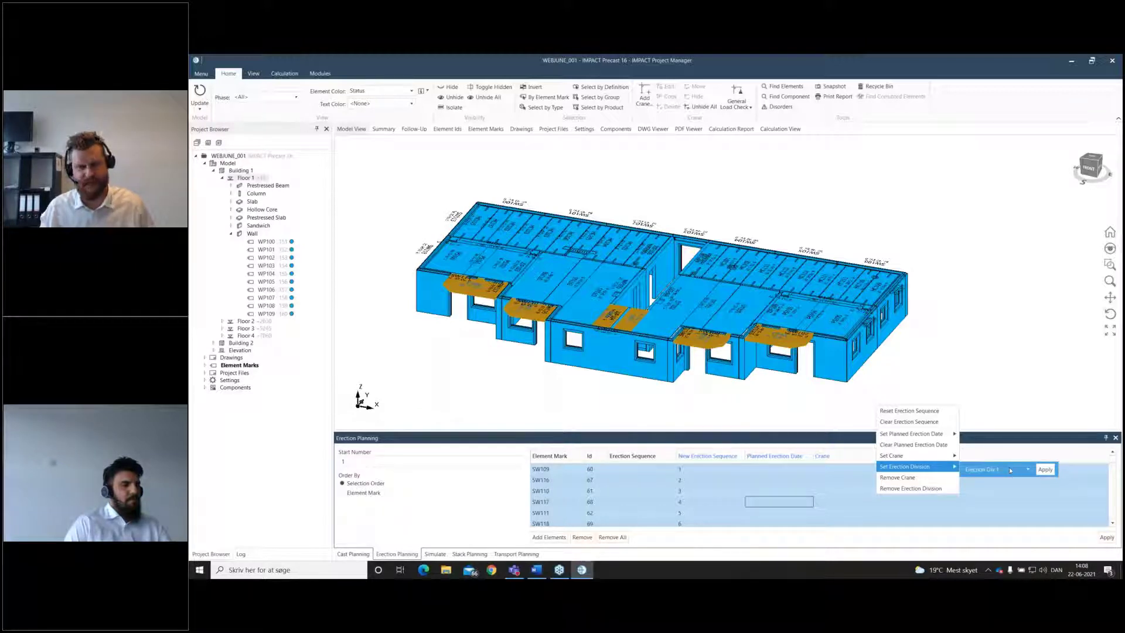
left_click(1045, 470)
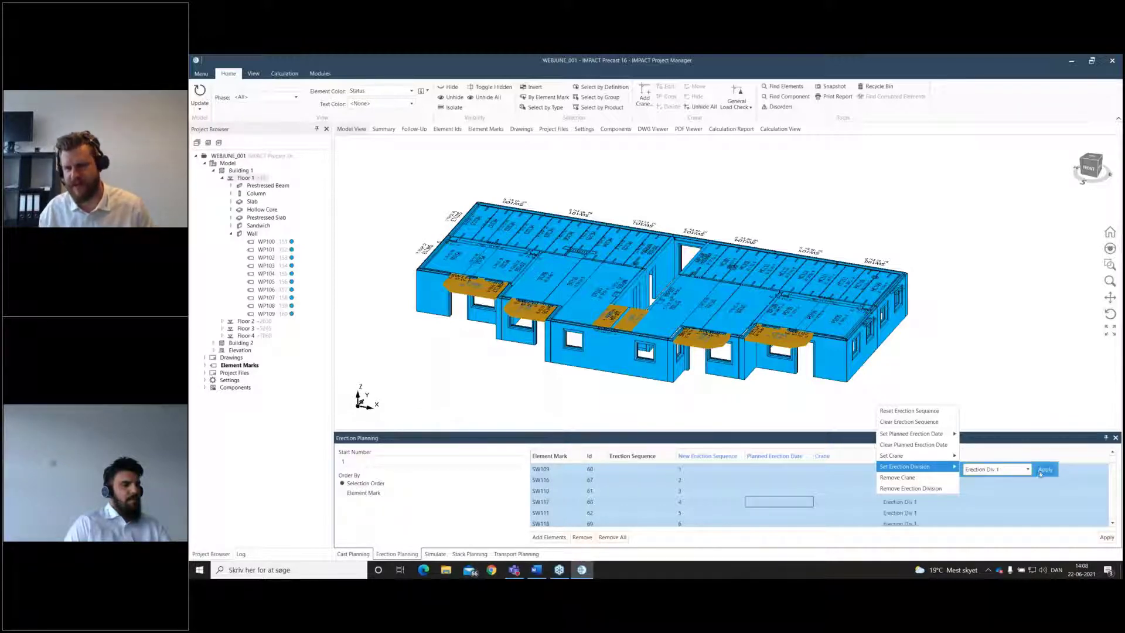
left_click(1020, 414)
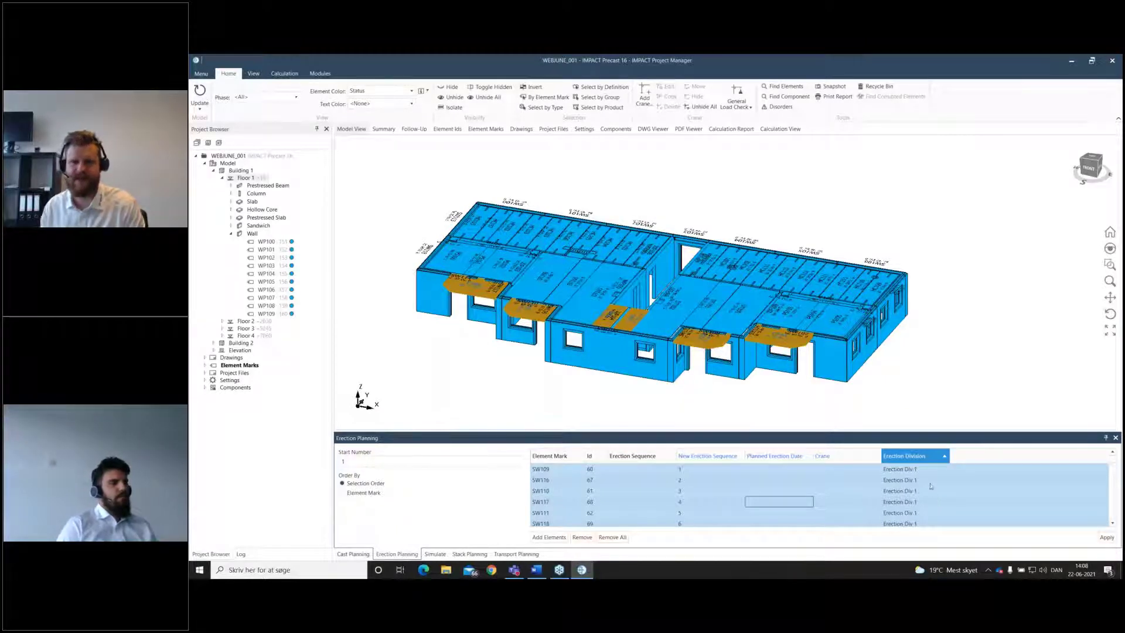
left_click(1107, 538)
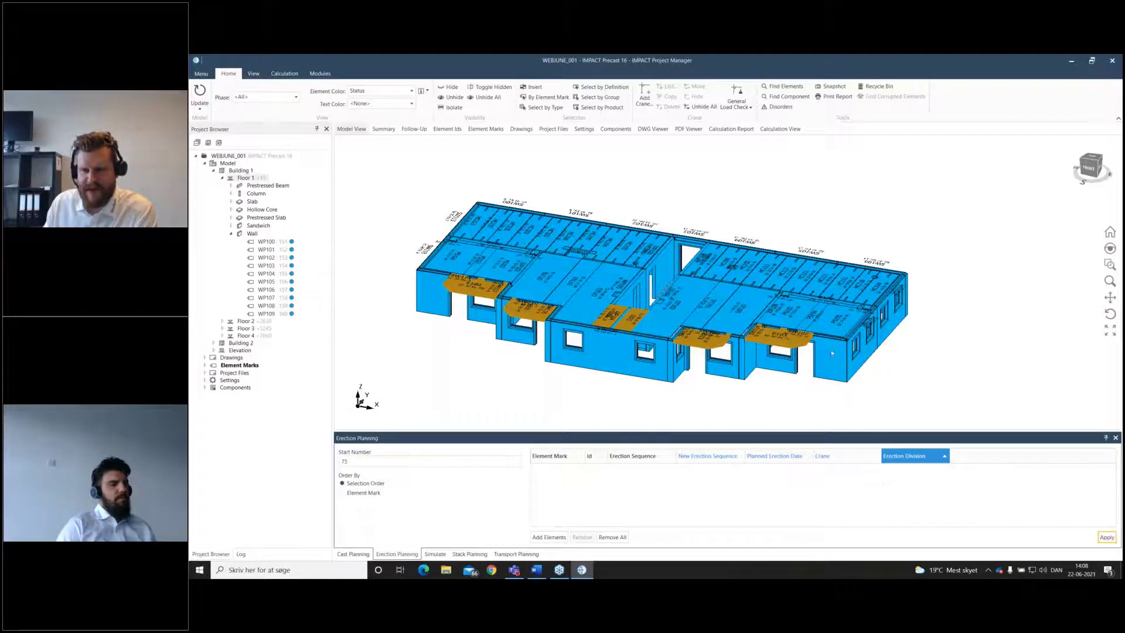
left_click(755, 400)
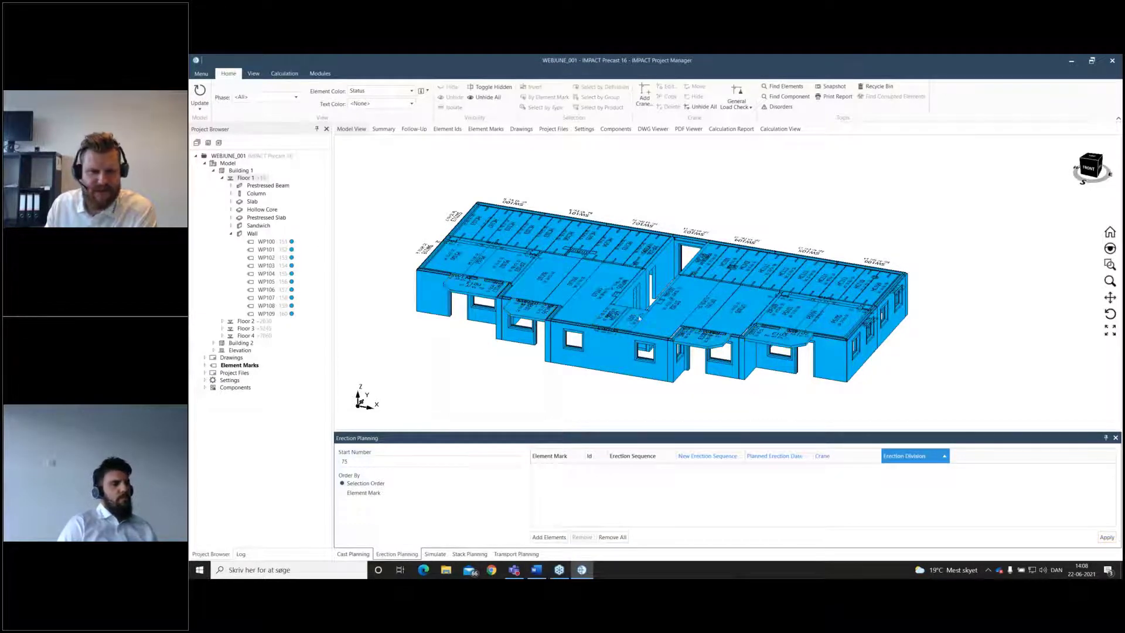
Set the simulation mode to Erection Sequence, leave out unplanned elements and play part of the erection sequence before pausing it.
left_click(435, 554)
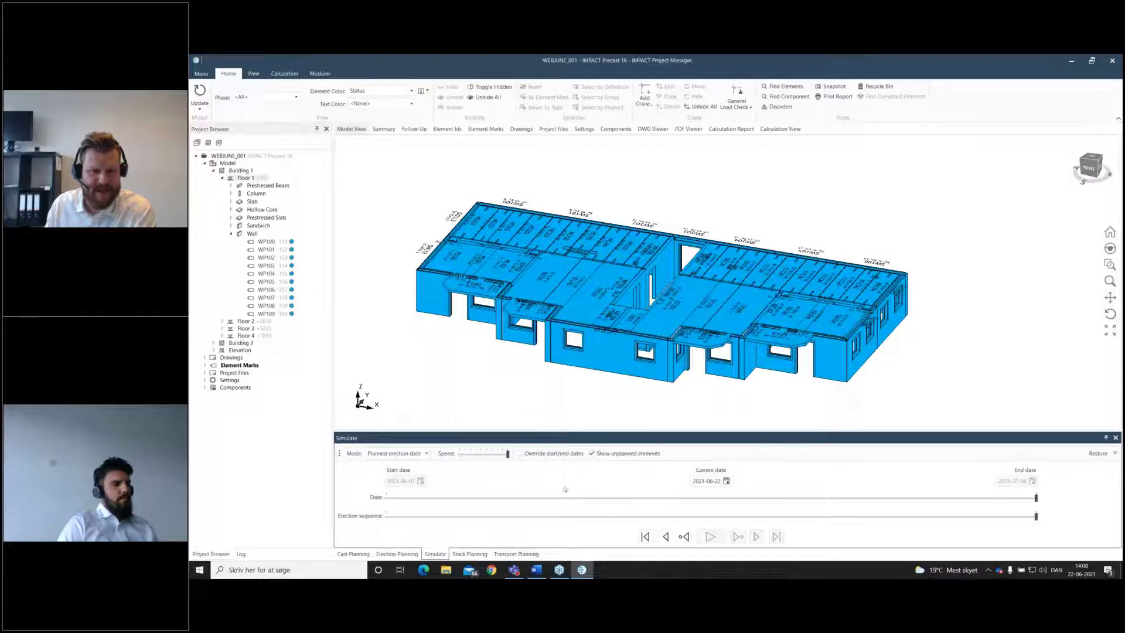
left_click(398, 454)
left_click(398, 545)
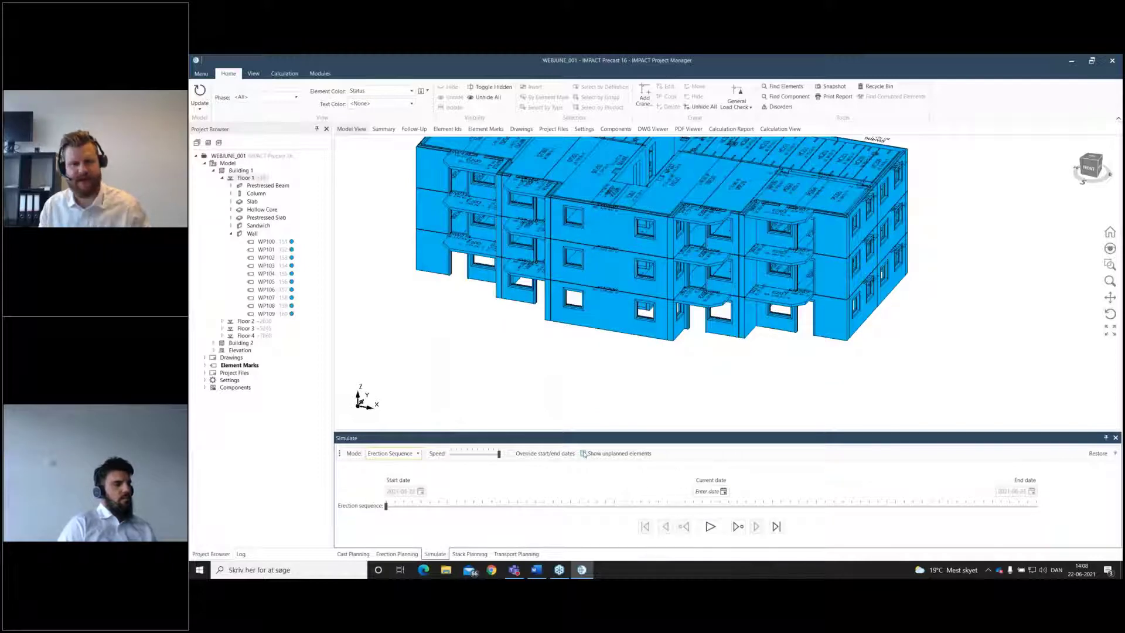
left_click(584, 454)
left_click(709, 526)
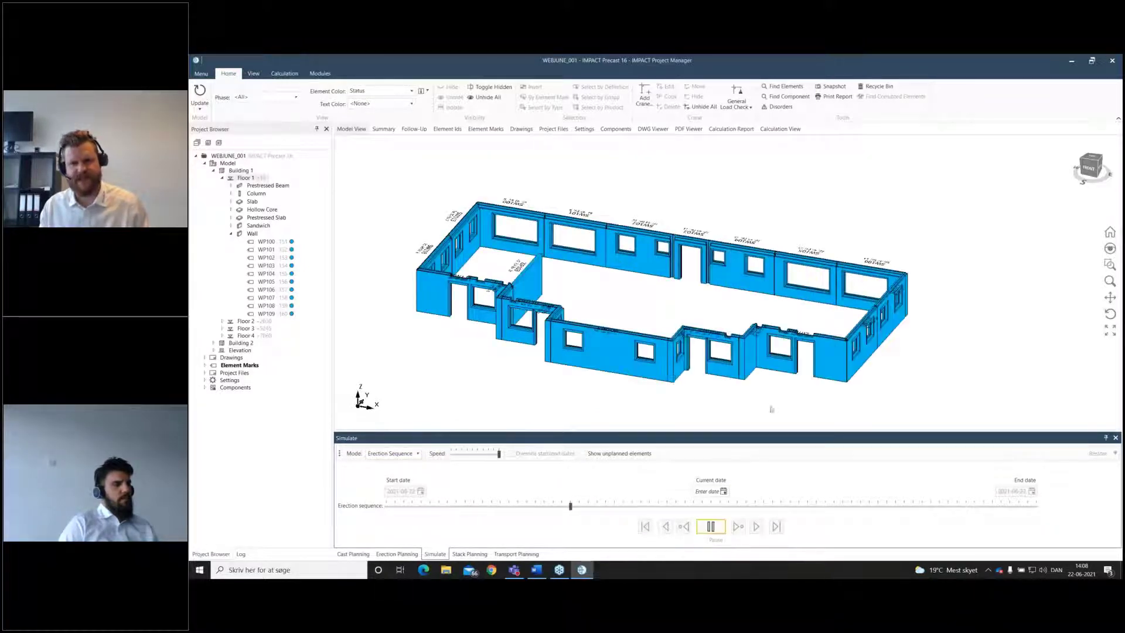
left_click(719, 528)
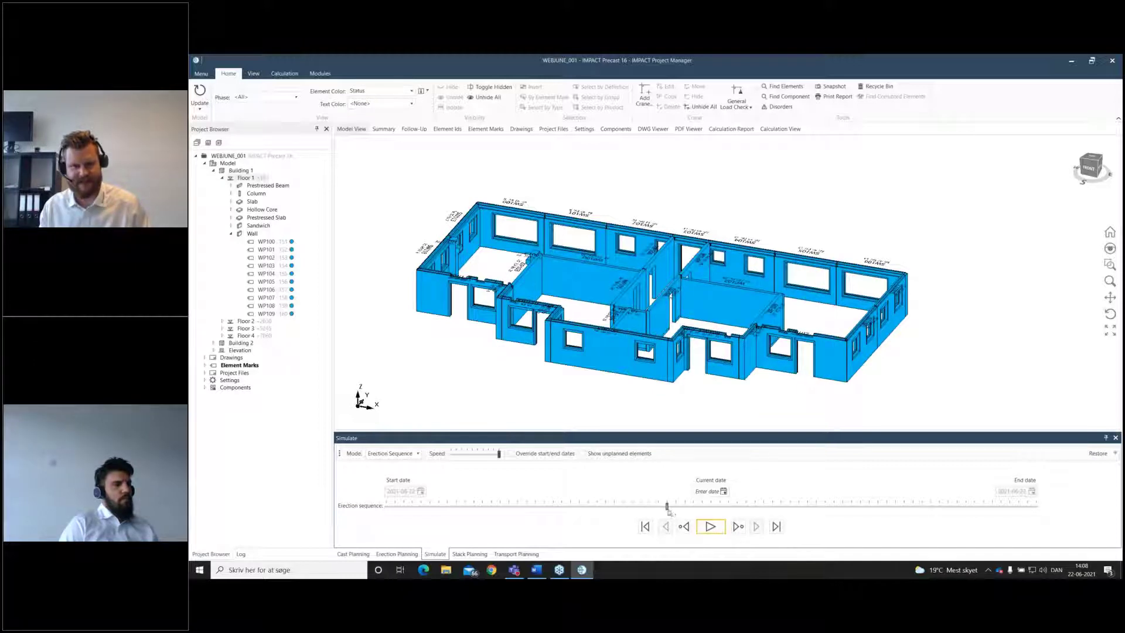
Rewind the erection simulation to the start, reduce its speed and replay it, raising the speed slightly during playback.
left_click_drag(667, 507, 386, 506)
left_click_drag(498, 454, 478, 455)
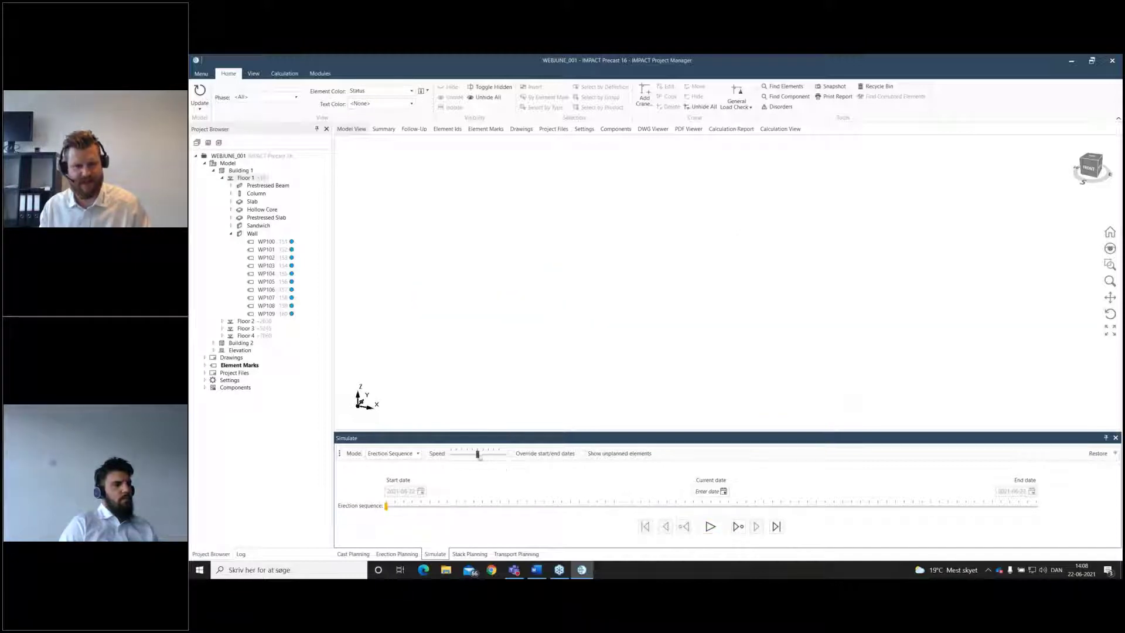
left_click(711, 527)
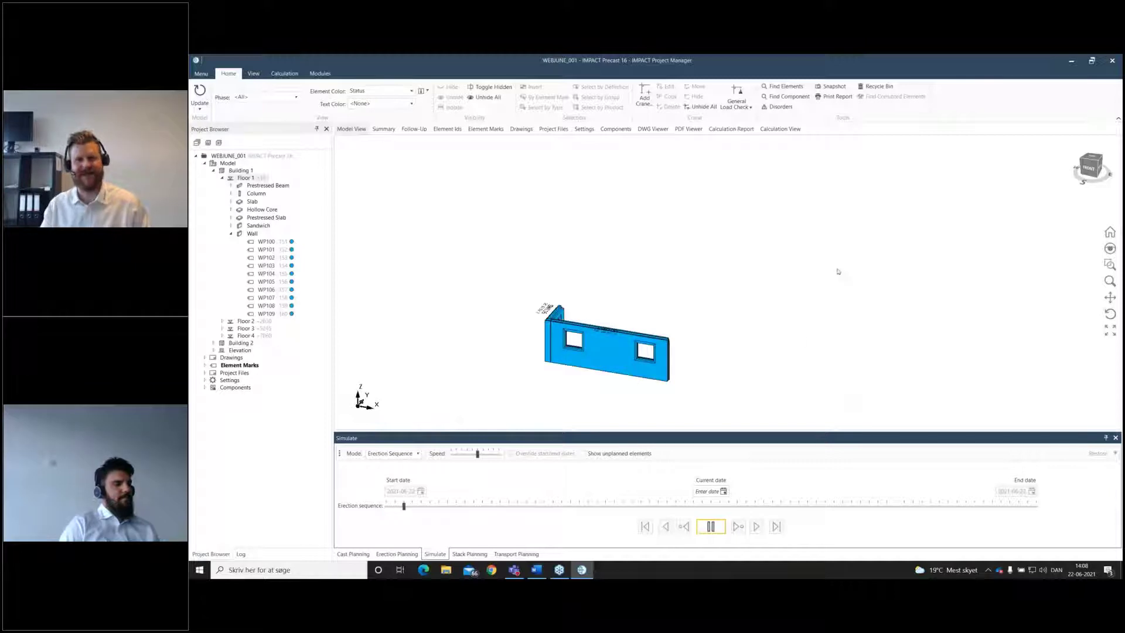
left_click_drag(477, 454, 488, 455)
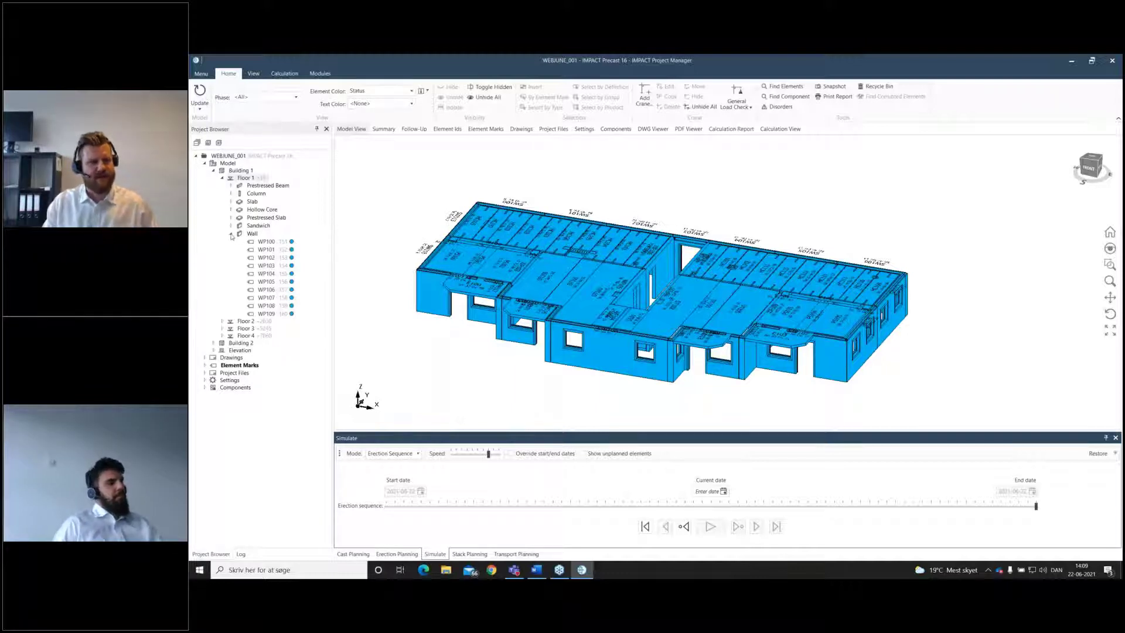
List the Floor 1 elements by element ID and sort them in ascending order of erection sequence number.
left_click(232, 236)
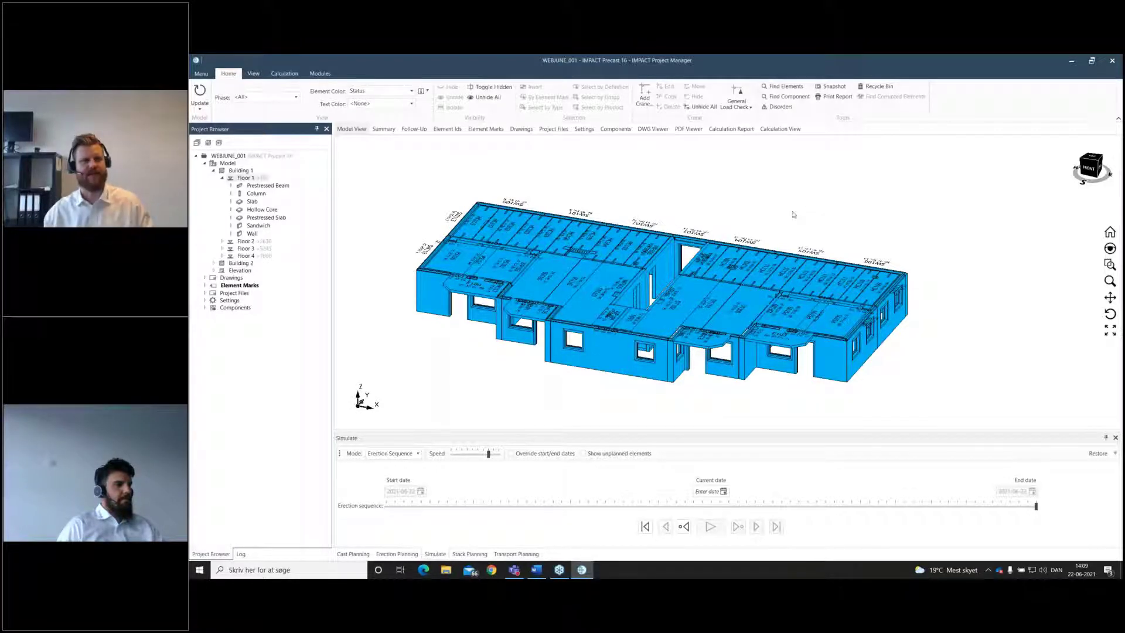
left_click(246, 178)
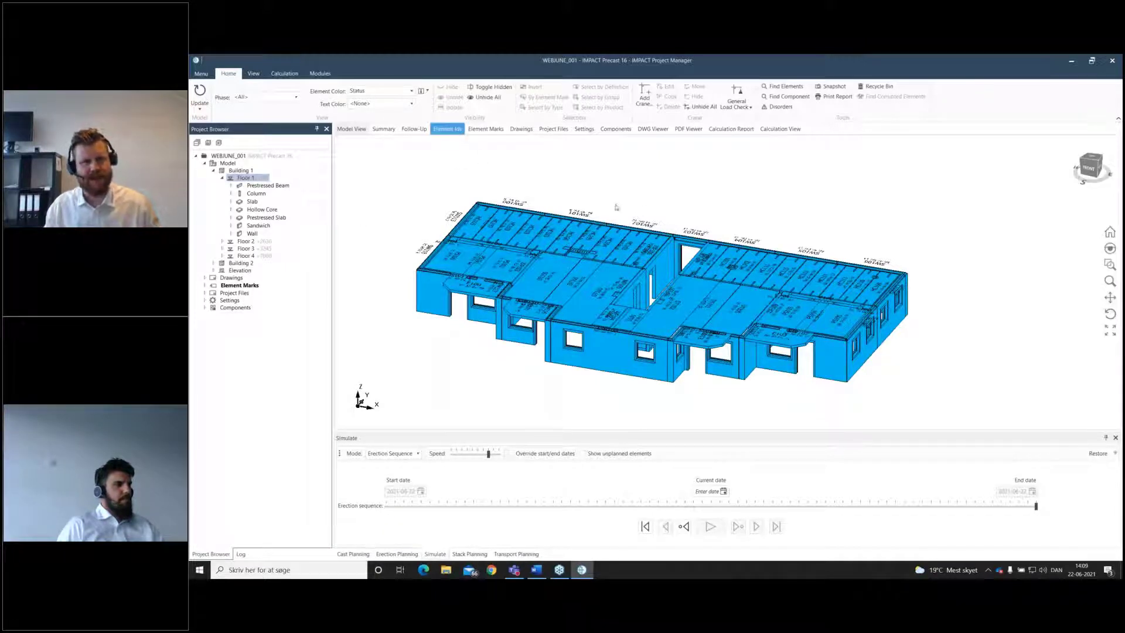
left_click(557, 168)
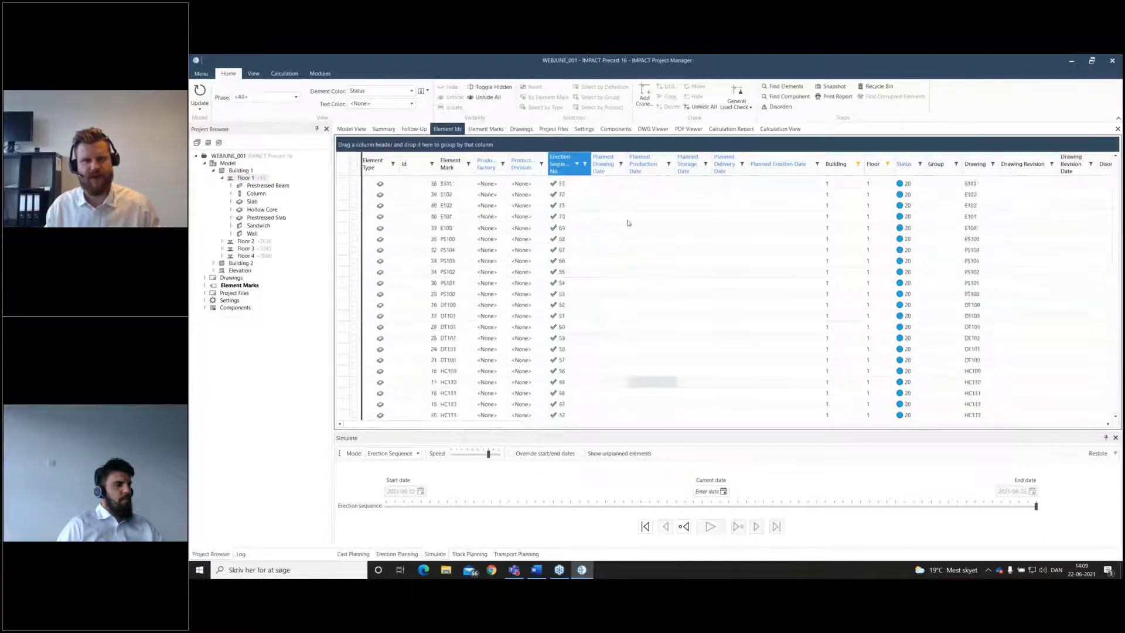
left_click(566, 169)
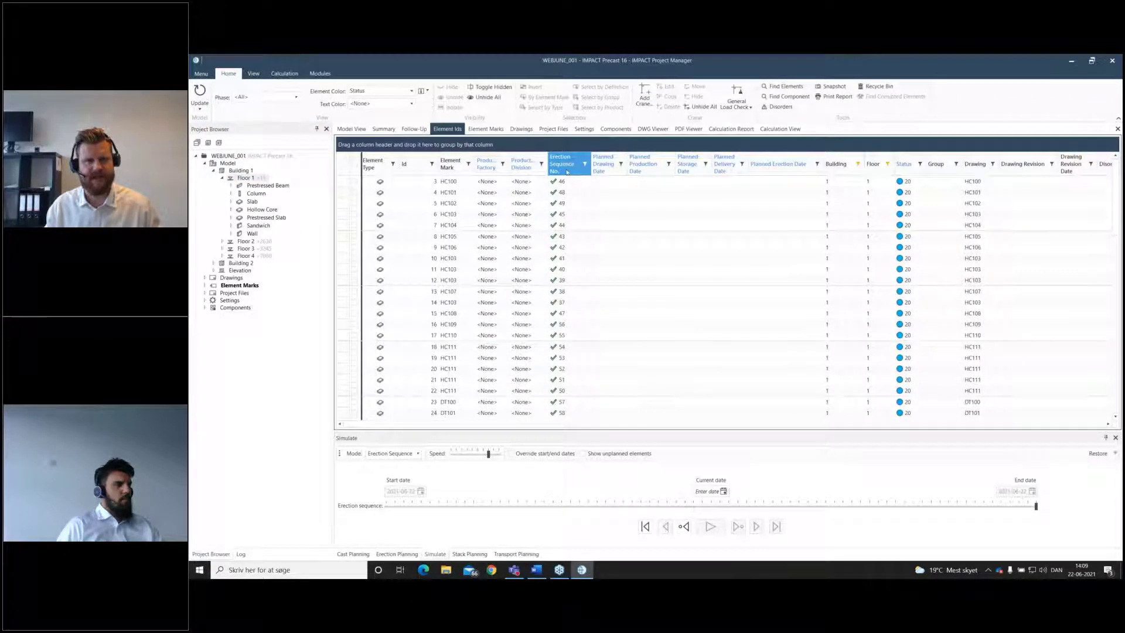
left_click(568, 170)
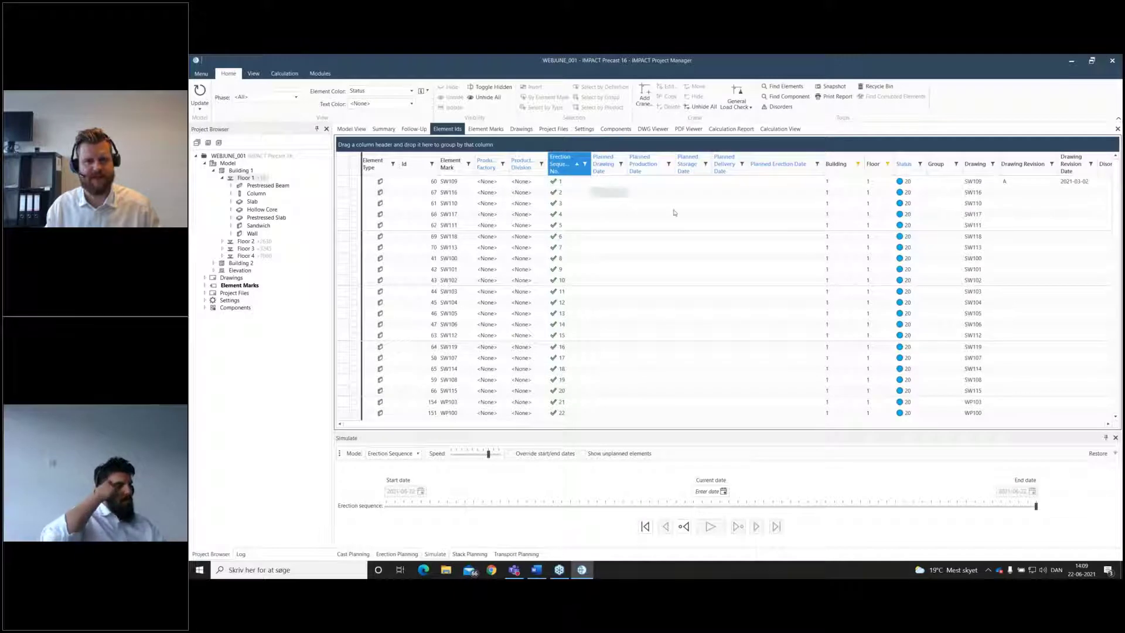
Calculate the erection dates for all listed elements, with initial date 2021-08-02 and an increasing sequence.
left_click(705, 216)
key("ctrl+a")
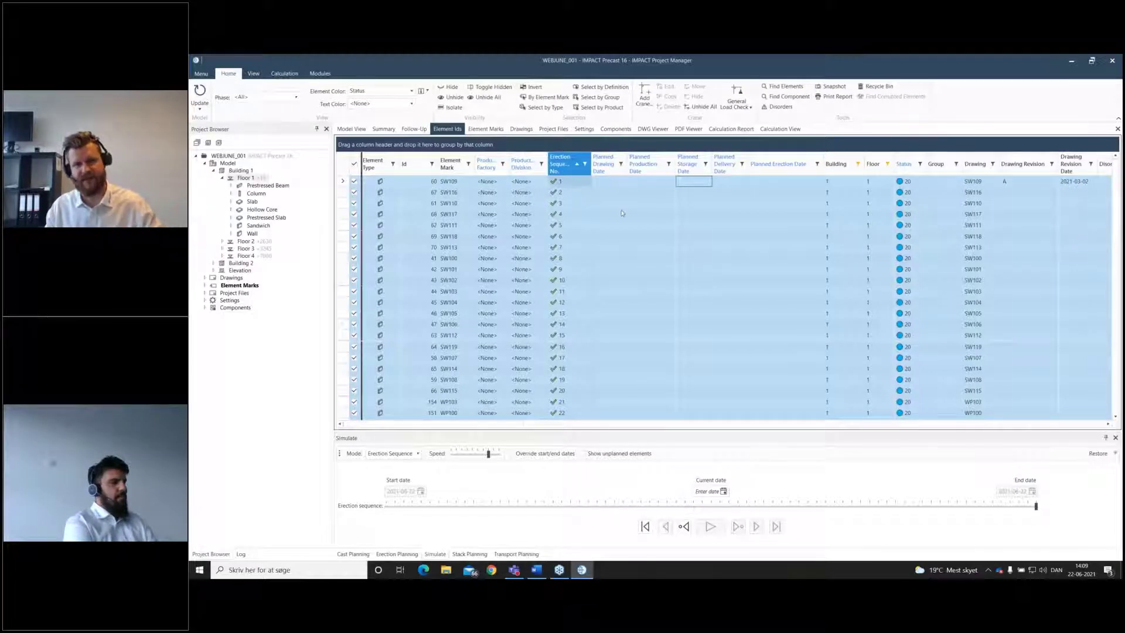
right_click(727, 227)
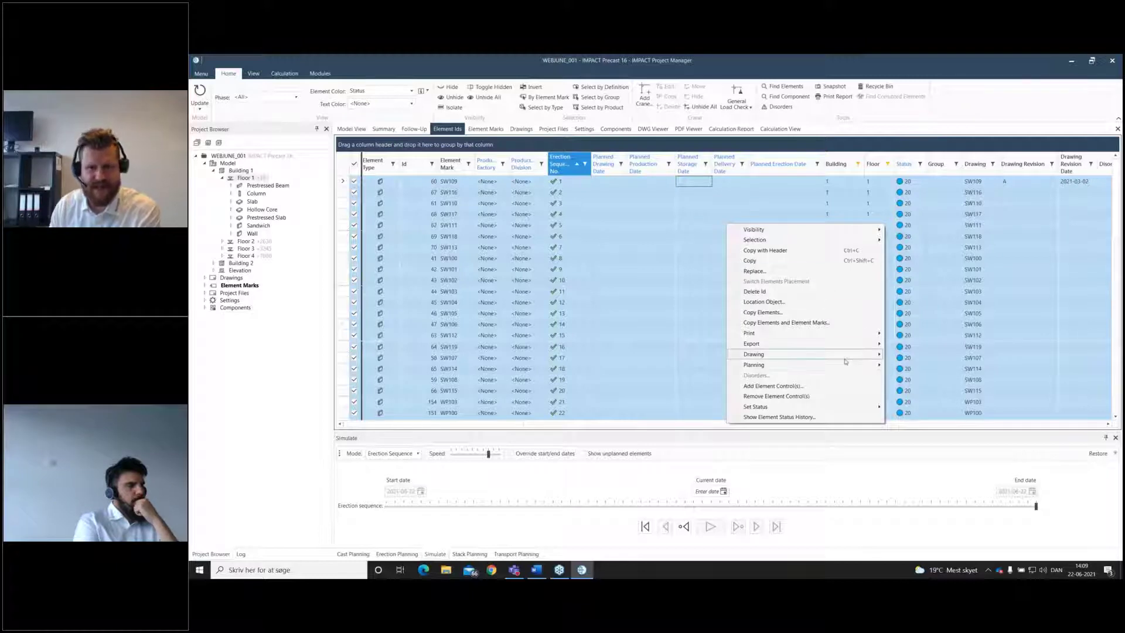
mouse_move(847, 366)
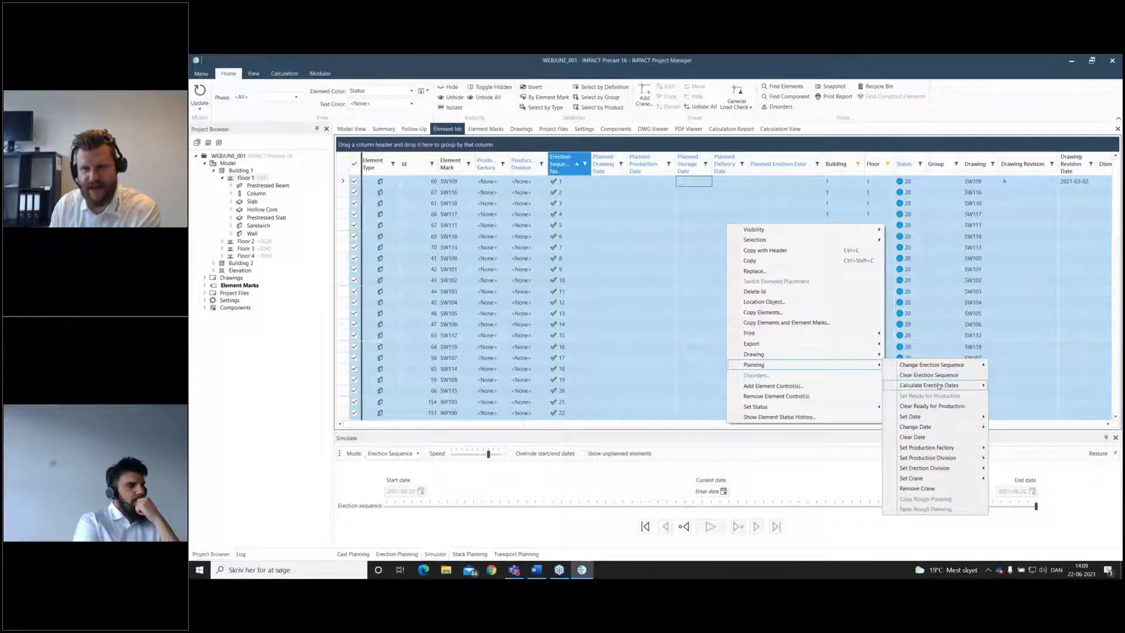
mouse_move(939, 386)
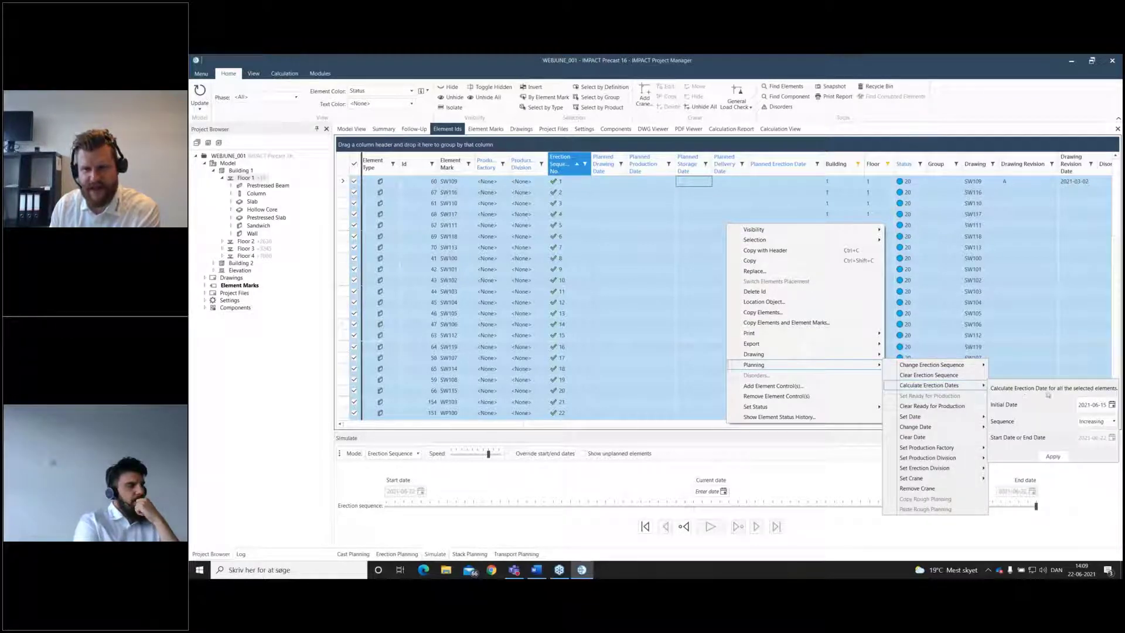
left_click(1112, 405)
left_click(1115, 422)
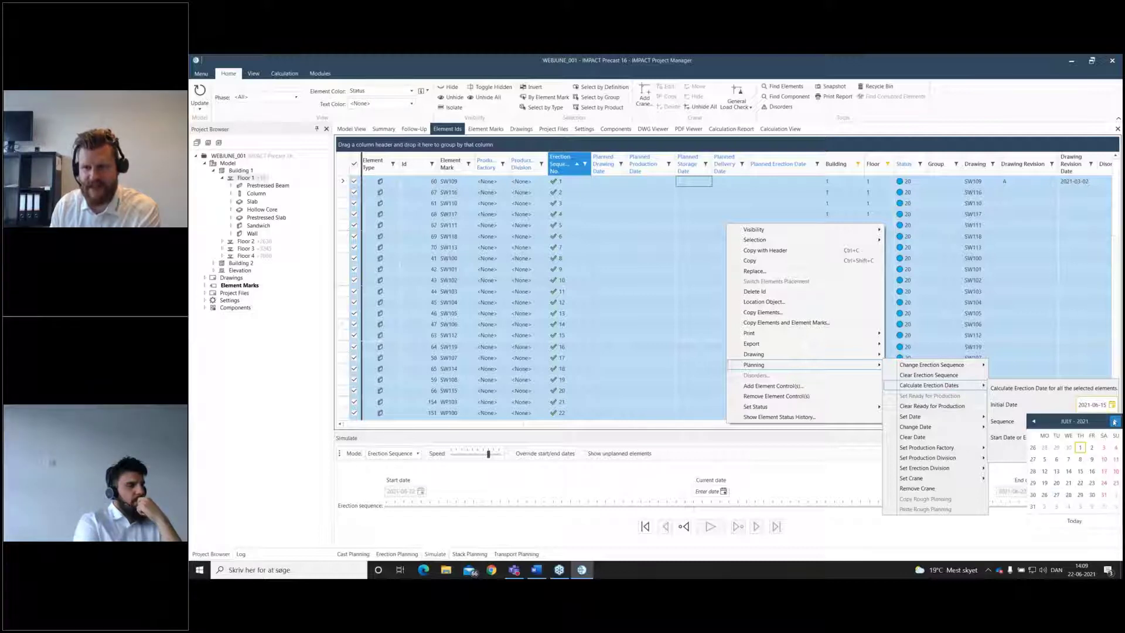
left_click(1114, 422)
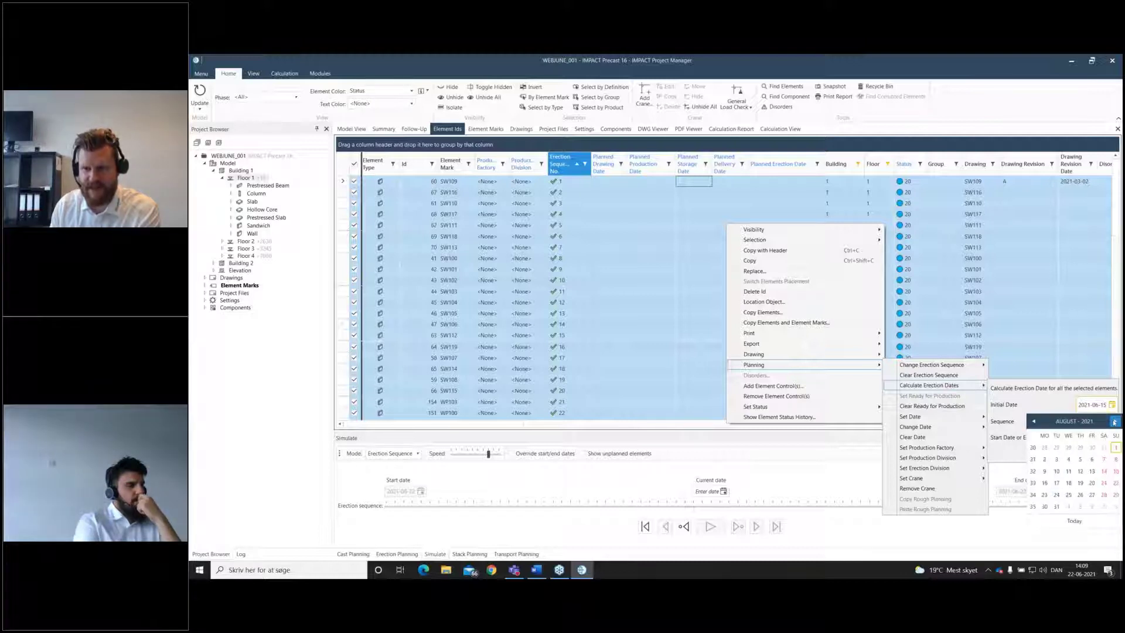
left_click(1043, 460)
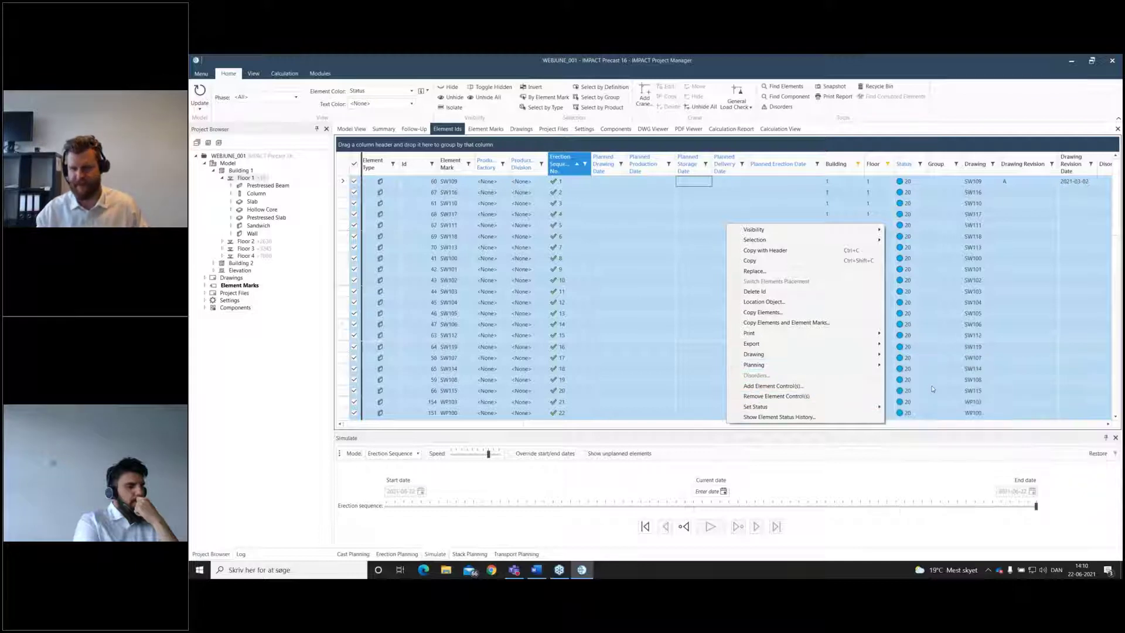
mouse_move(876, 365)
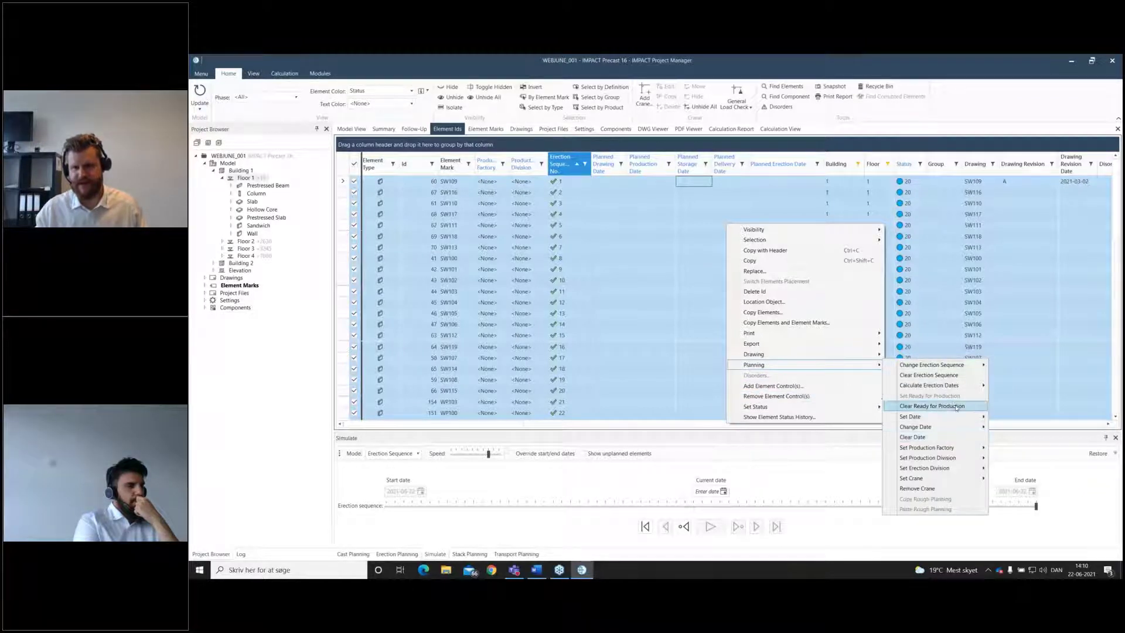
mouse_move(968, 387)
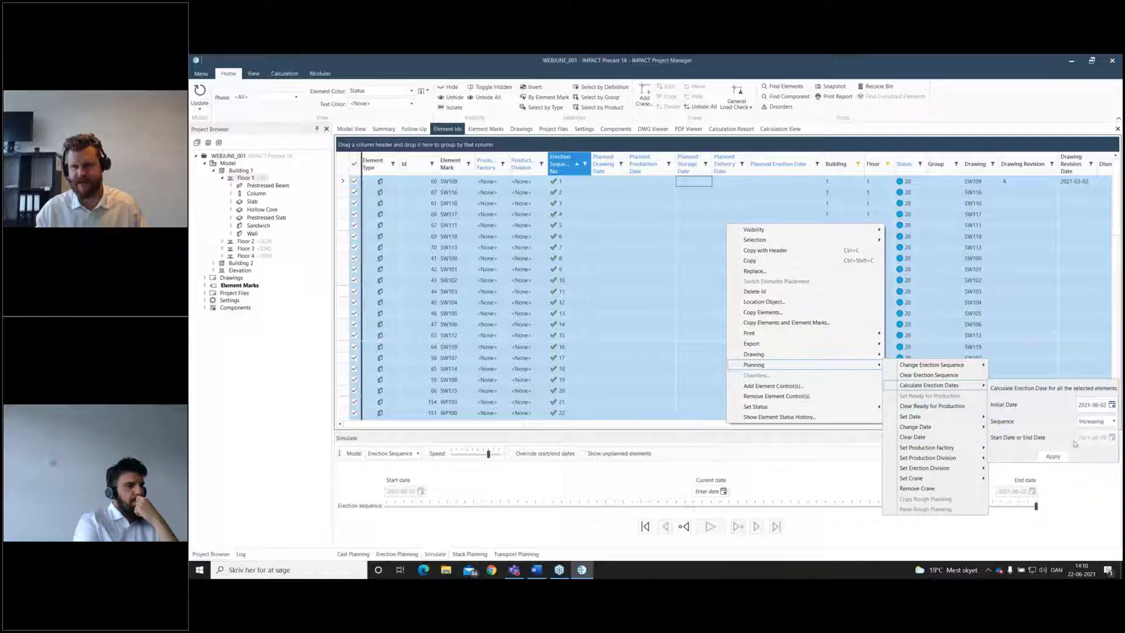
left_click(1053, 456)
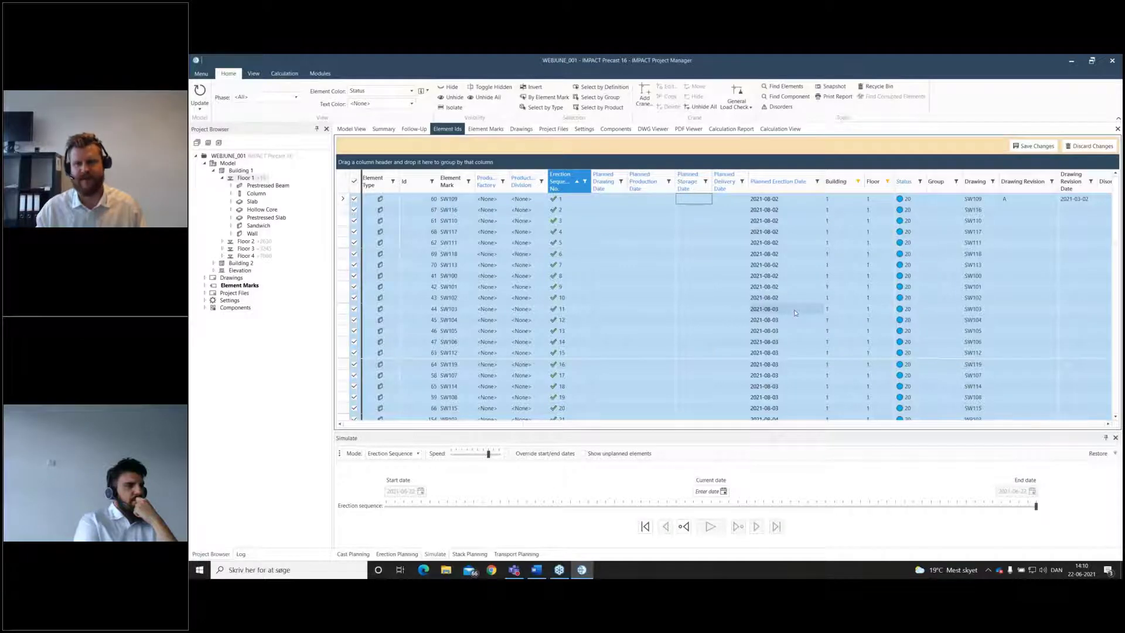
Check the planned erection dates through the whole element list and save the changes.
scroll(795, 312, "down", 10)
scroll(796, 313, "down", 8)
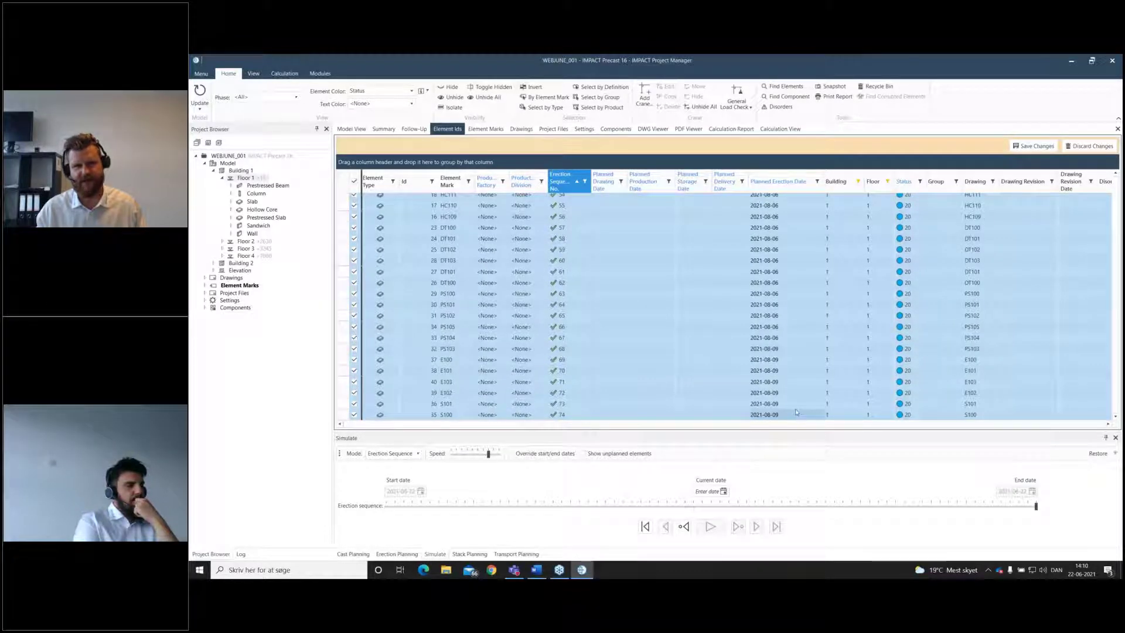
scroll(792, 363, "up", 9)
scroll(791, 340, "up", 9)
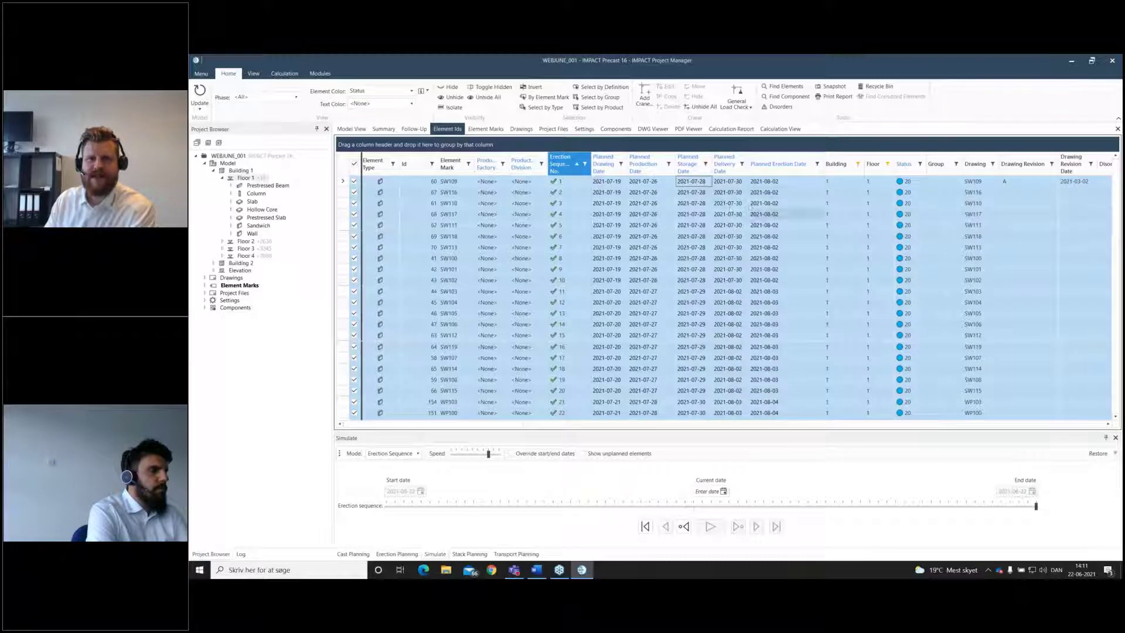
Clear the selection of all elements, select only sandwich wall SW117 and locate it in the 3D model.
scroll(704, 191, "down", 1)
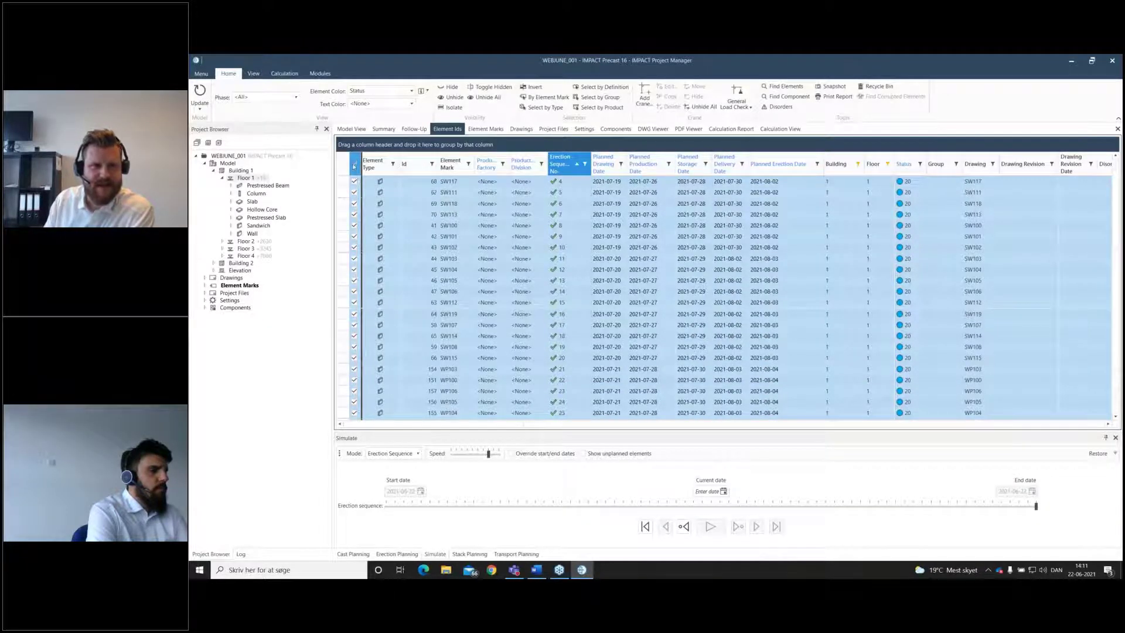
left_click(354, 165)
left_click(354, 181)
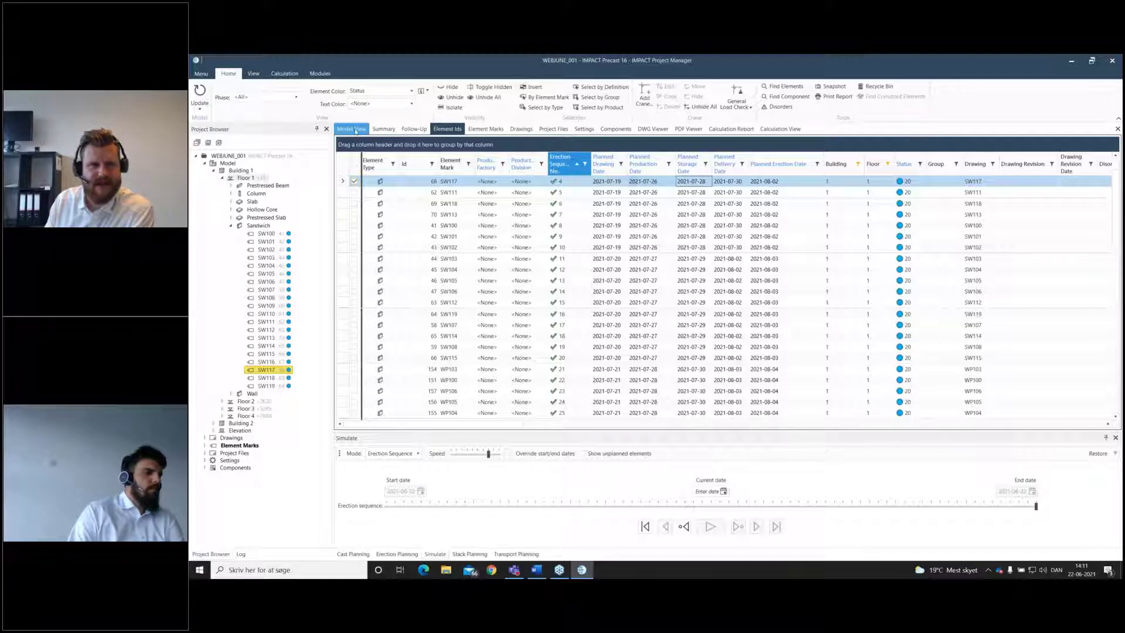
left_click(353, 129)
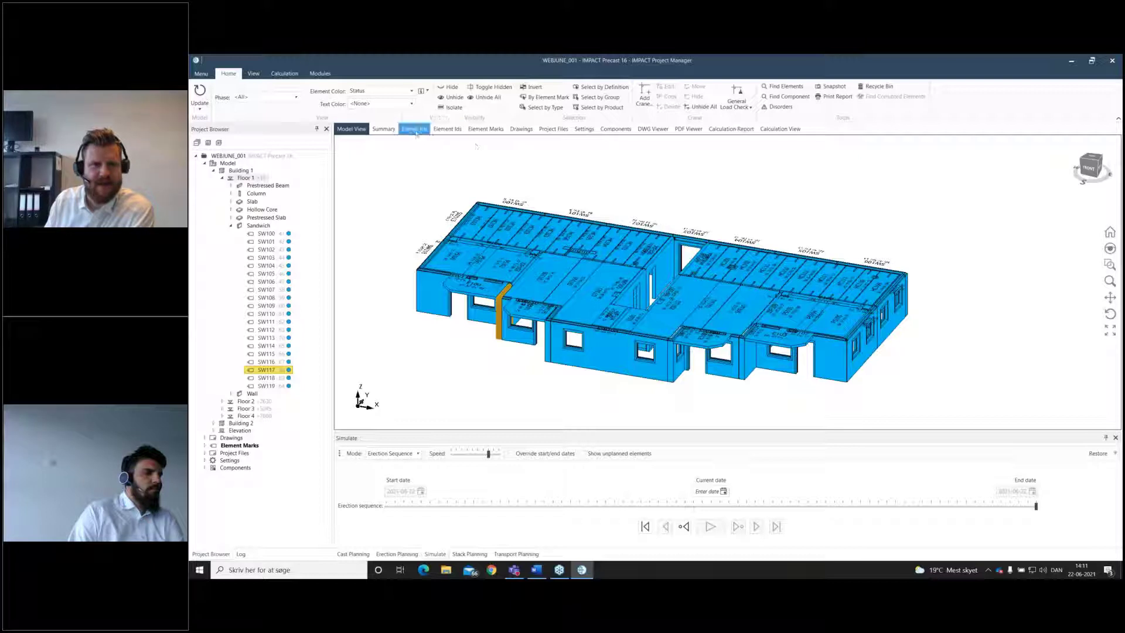
Replace the selection in the element list with SW109, first in the erection sequence, and locate it in the 3D model.
left_click(447, 129)
scroll(566, 224, "up", 1)
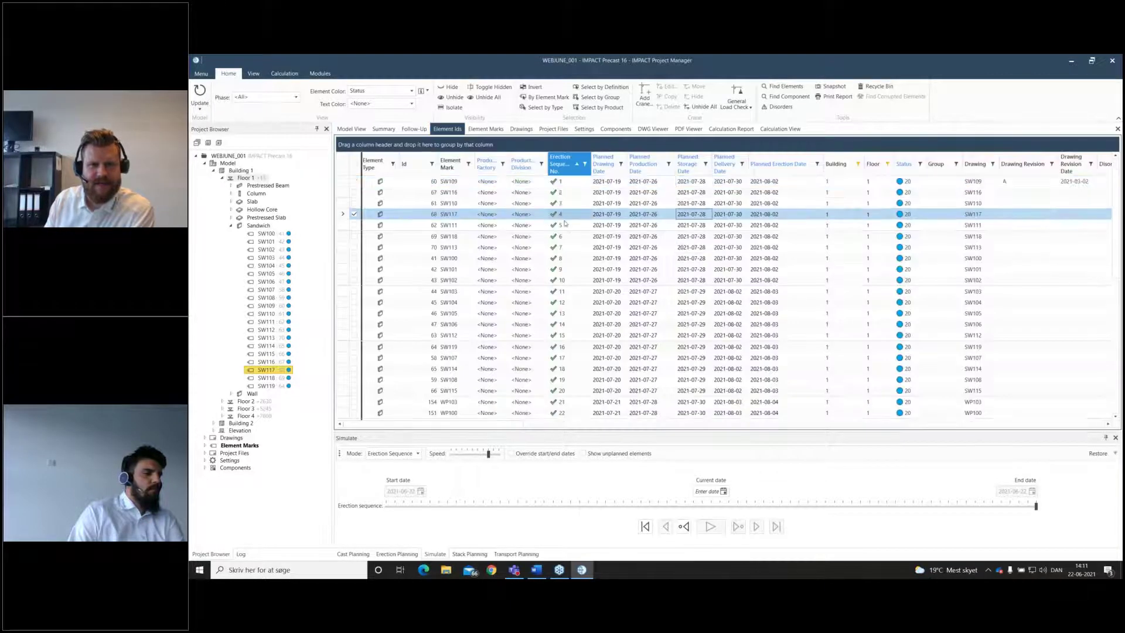
left_click(354, 181)
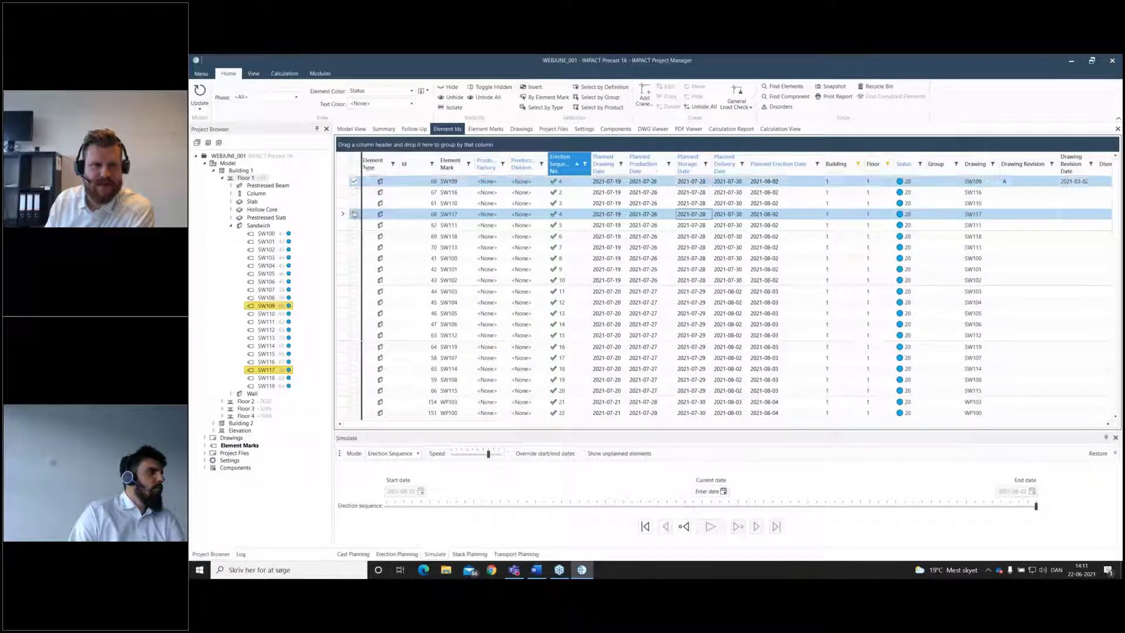
left_click(354, 216)
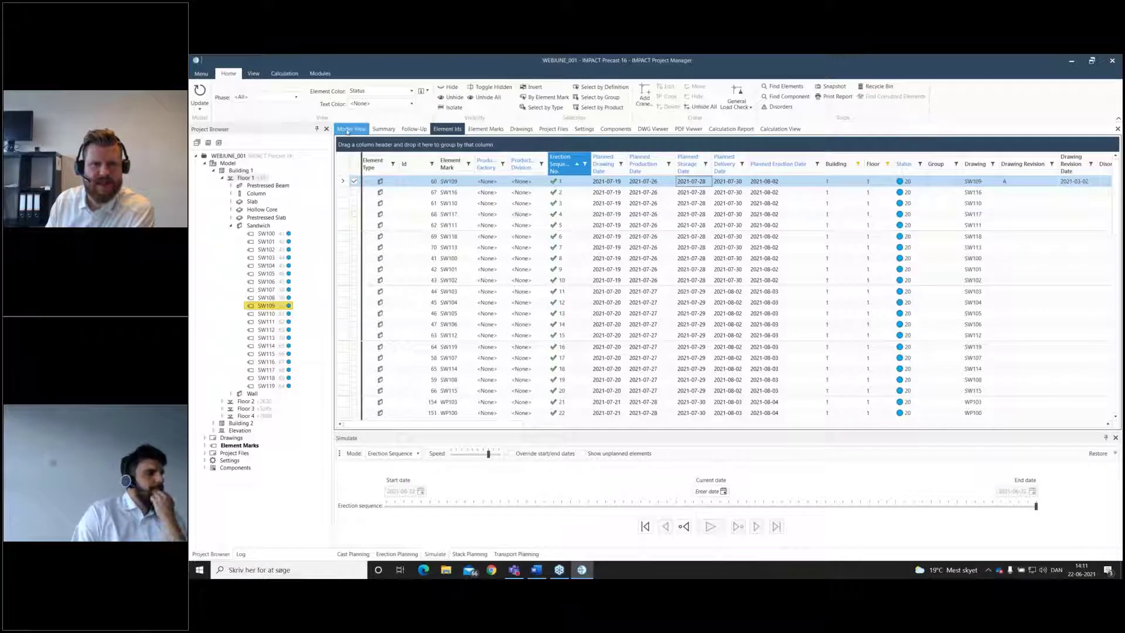
left_click(351, 129)
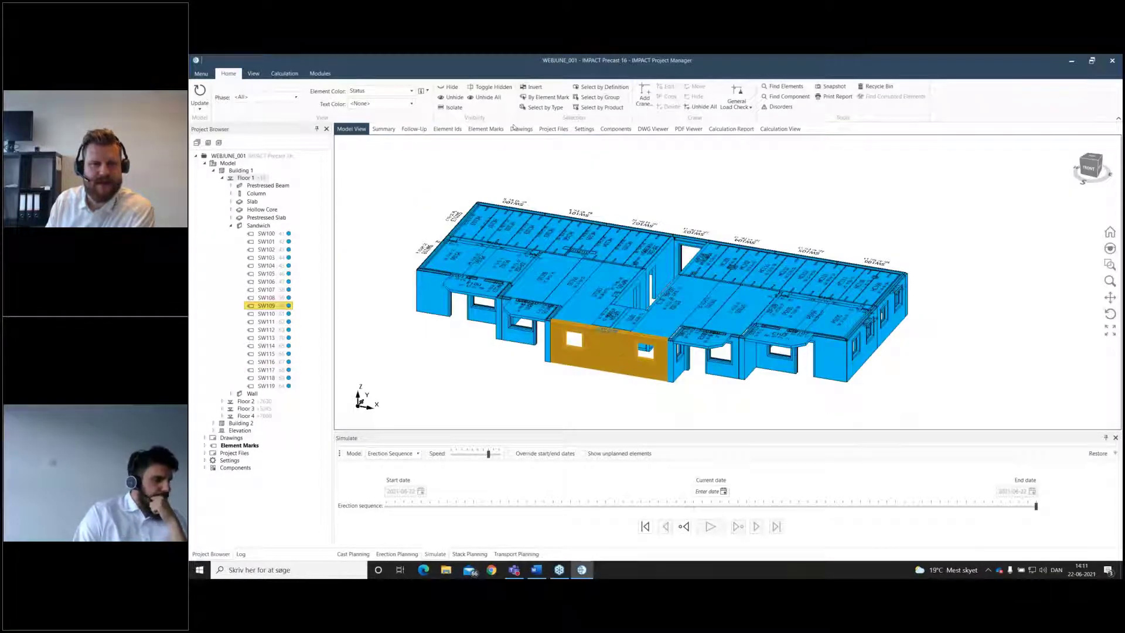
Revisit the dated element list, and display Building 1 followed by the entire model in 3D.
left_click(459, 130)
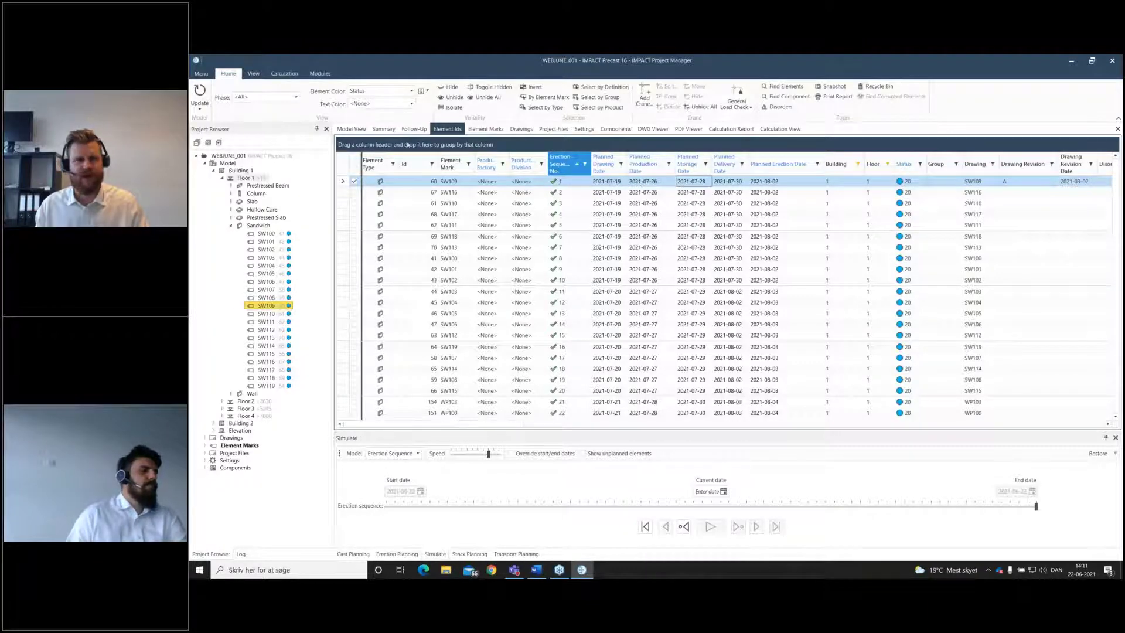
left_click(351, 129)
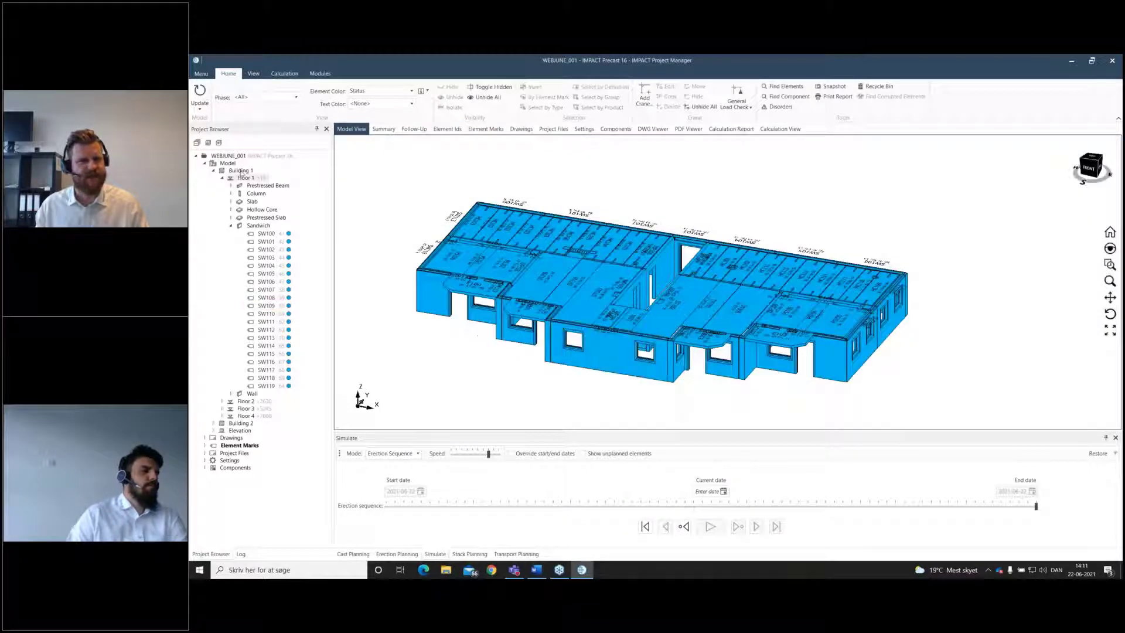
left_click(240, 170)
scroll(730, 247, "down", 3)
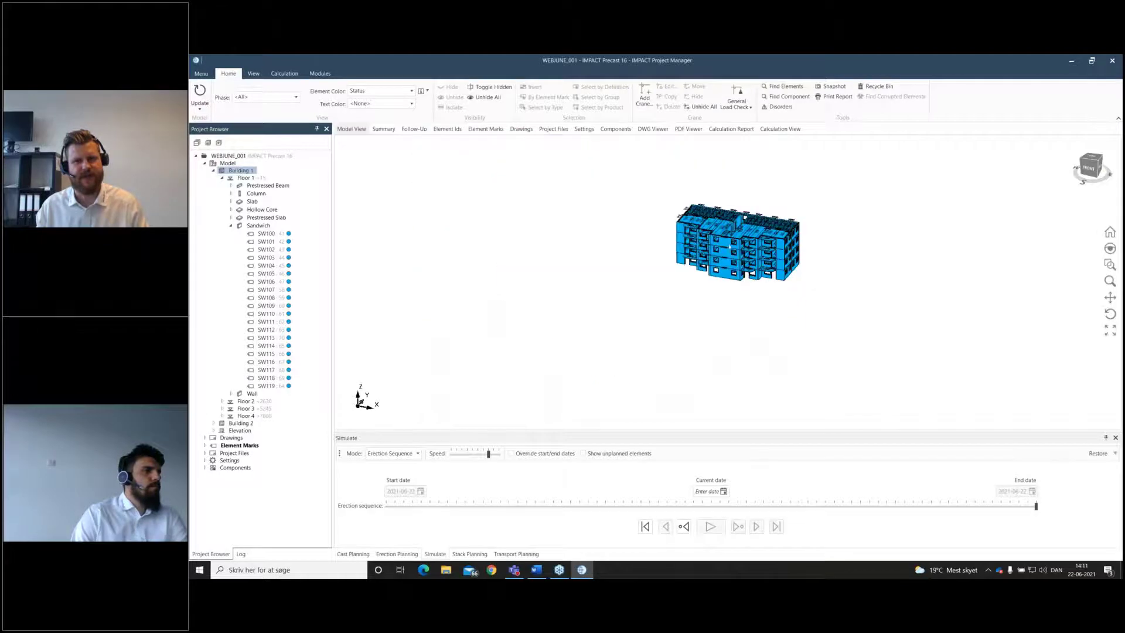
left_click(228, 164)
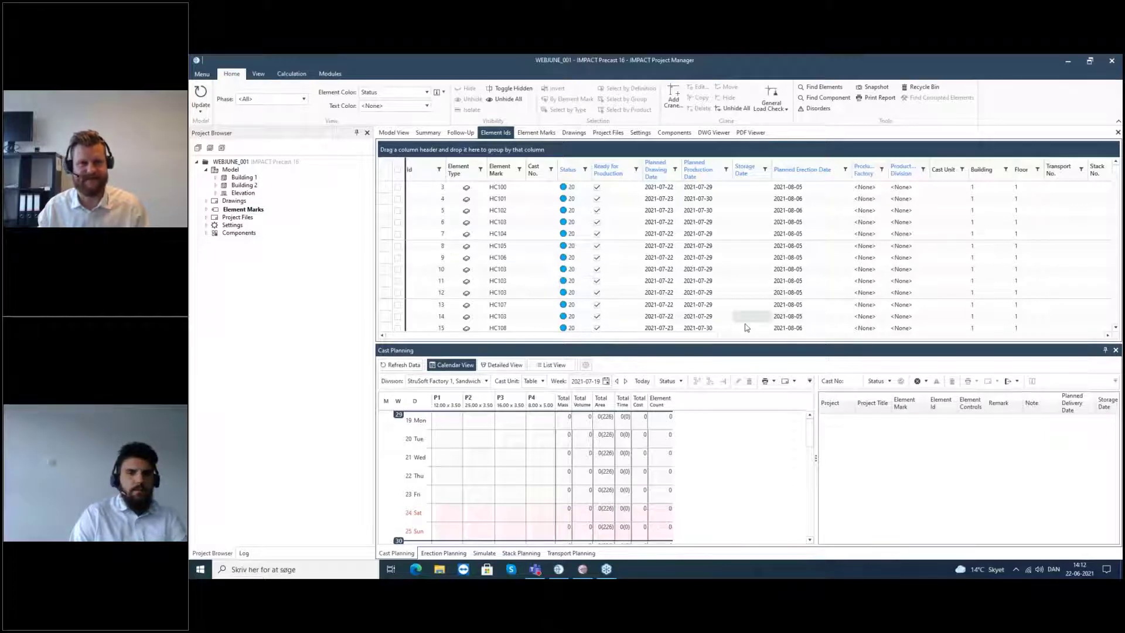
View both buildings in the 3D model from an elevated angle and make the cast planning area slightly taller.
left_click(394, 132)
middle_click_drag(734, 280, 679, 261)
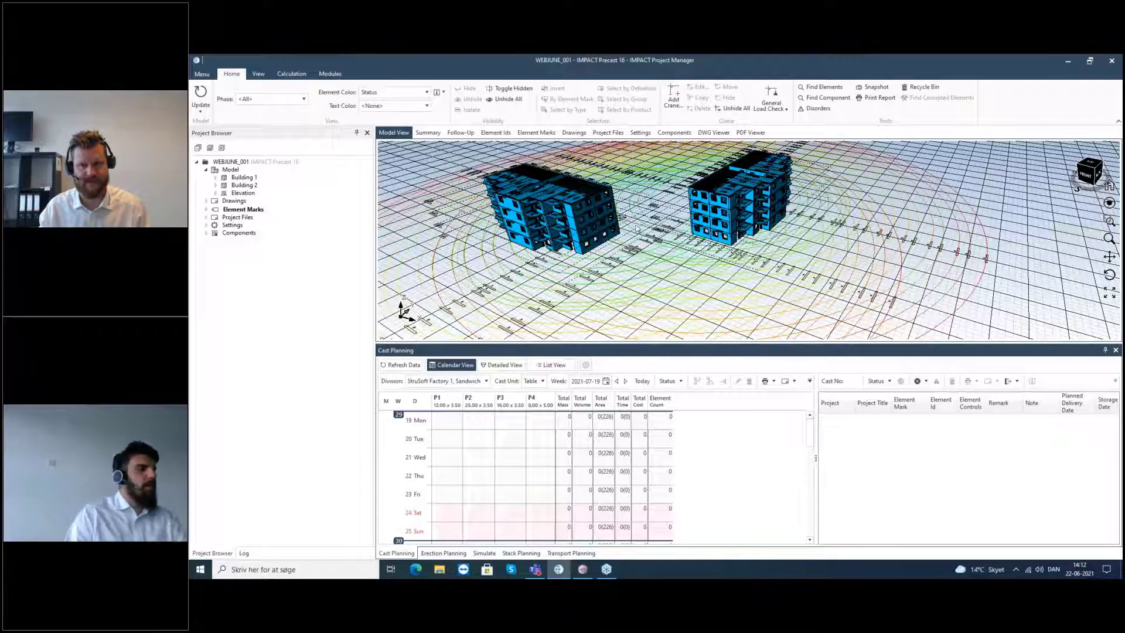
scroll(621, 229, "up", 3)
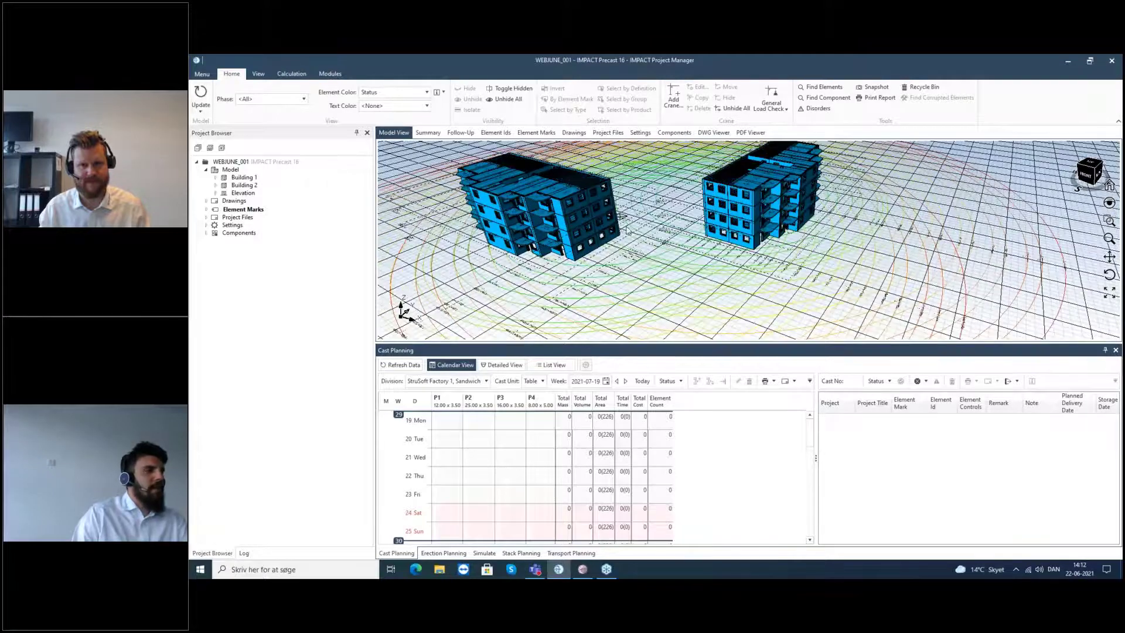
middle_click_drag(639, 216, 643, 217)
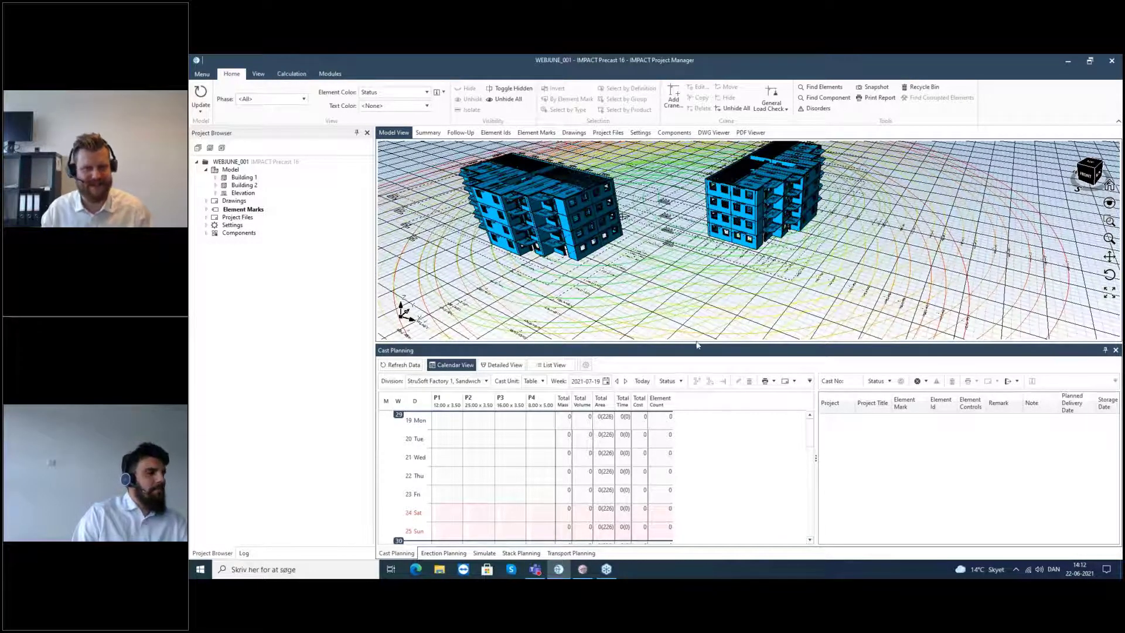
left_click_drag(696, 336, 744, 328)
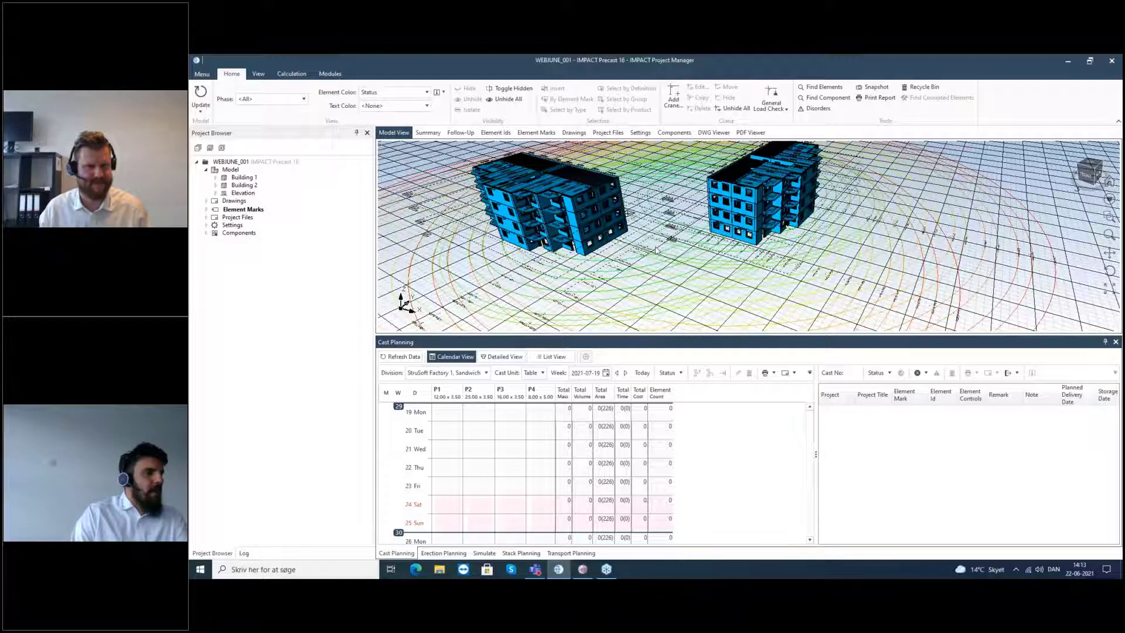
middle_click_drag(656, 251, 603, 232)
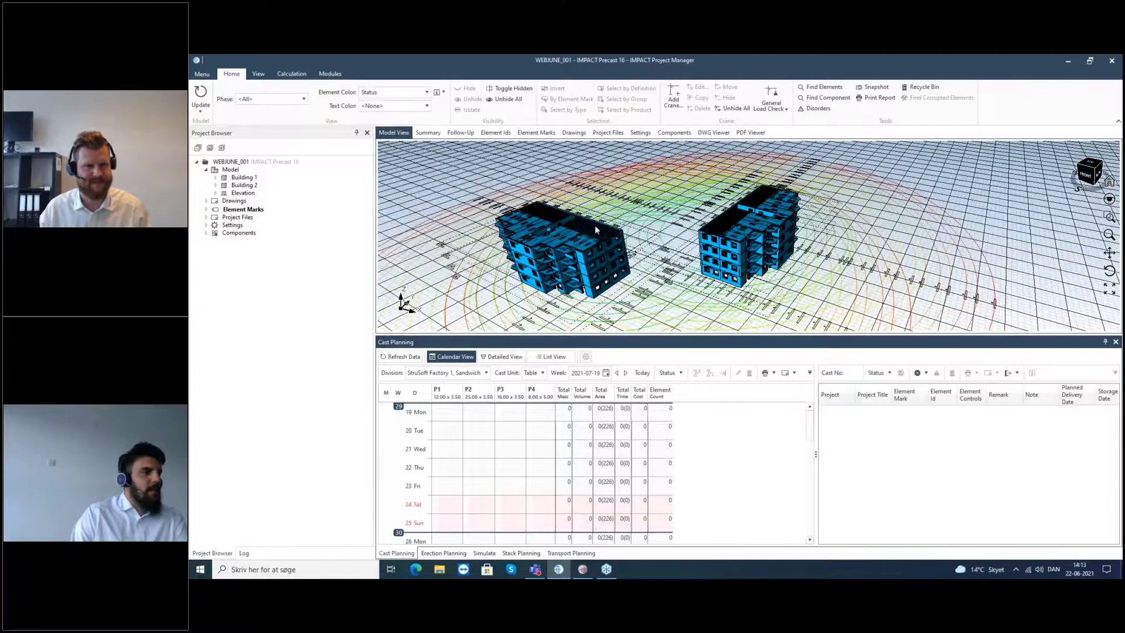
Expand Building 1 to its floors in the project tree and bring up the element ID list.
left_click(216, 178)
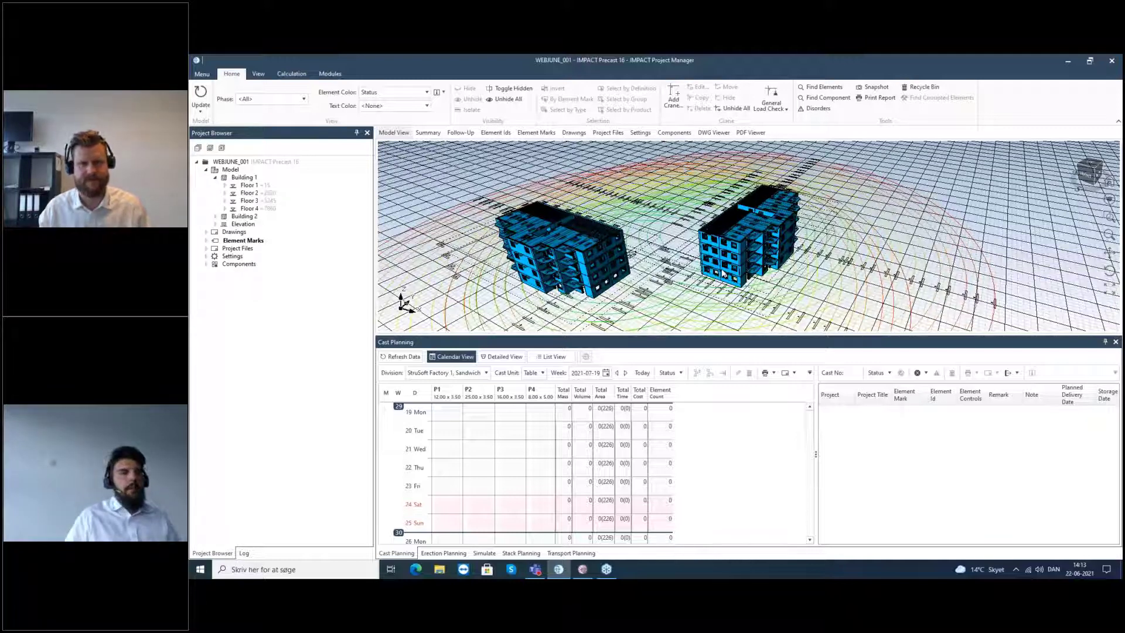
left_click(495, 133)
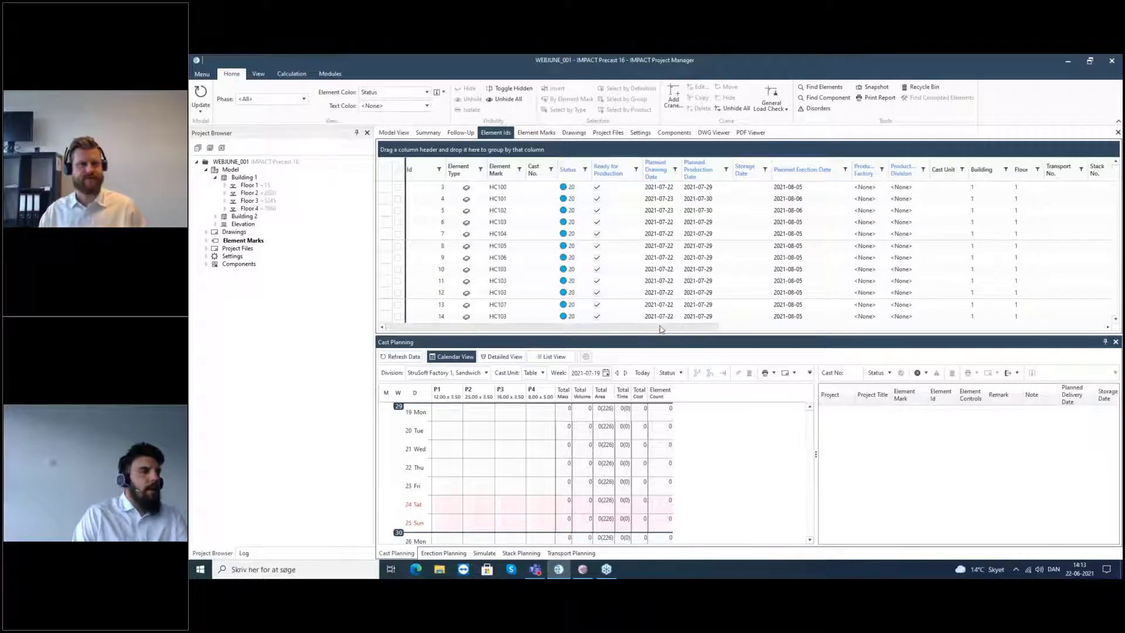
Apply the personal grid layout "cast" to the element ID list and check its columns.
right_click(566, 173)
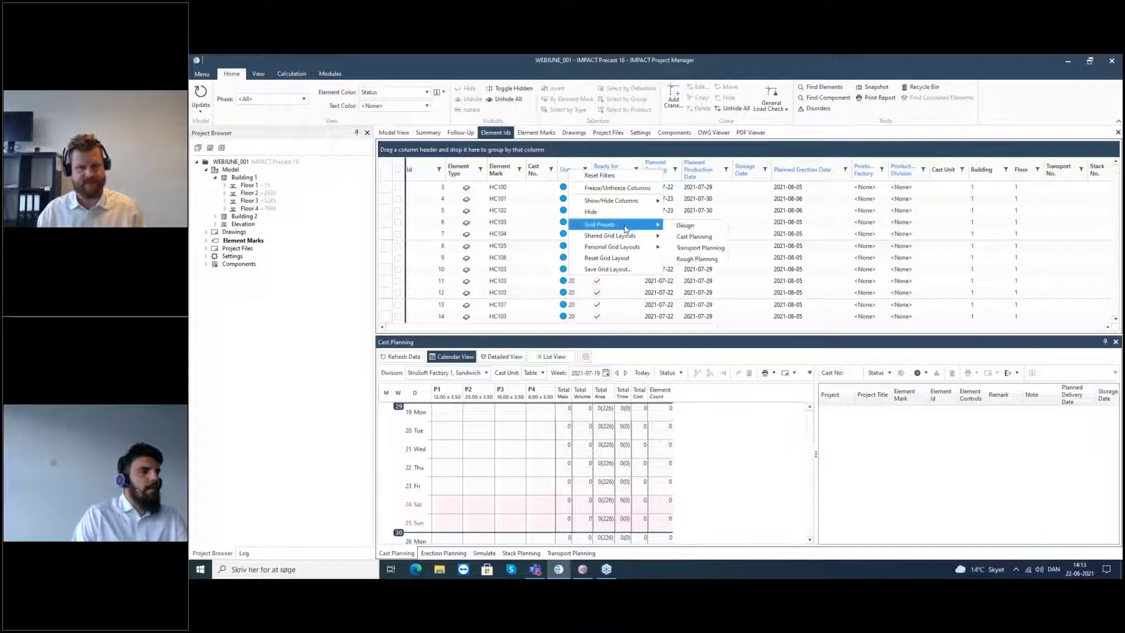
mouse_move(627, 238)
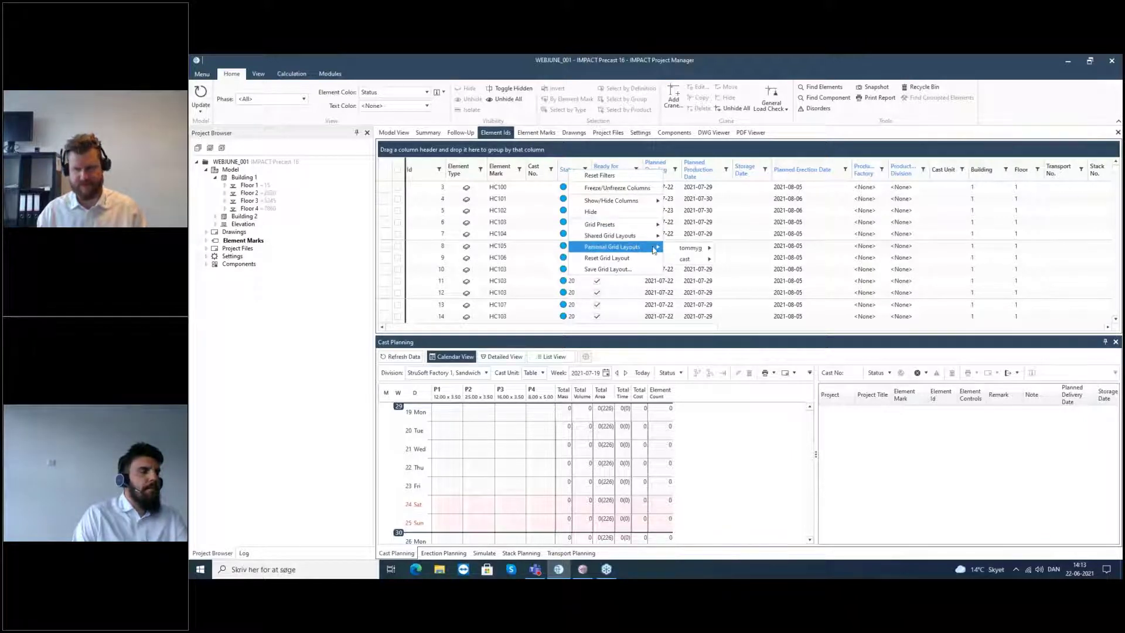
mouse_move(699, 261)
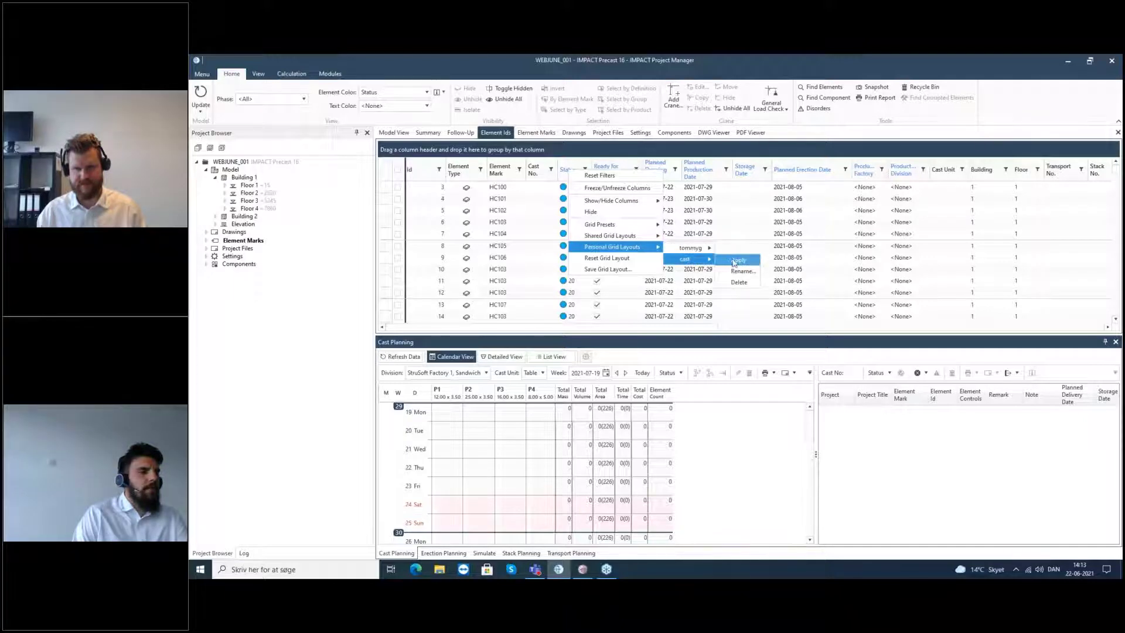
left_click(738, 262)
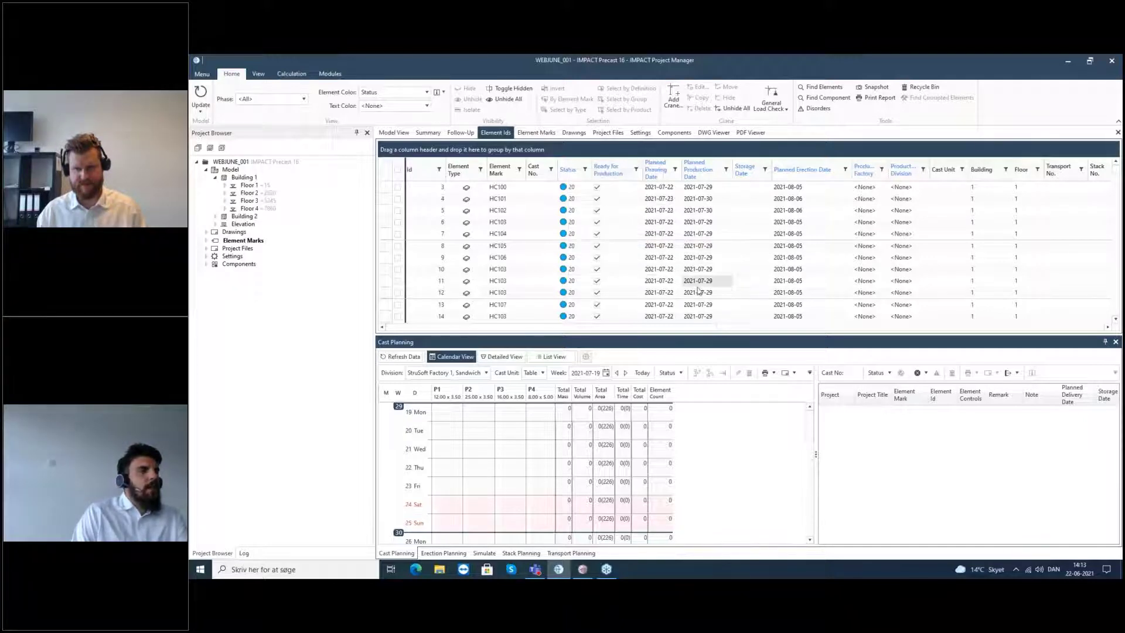
left_click_drag(692, 328, 639, 325)
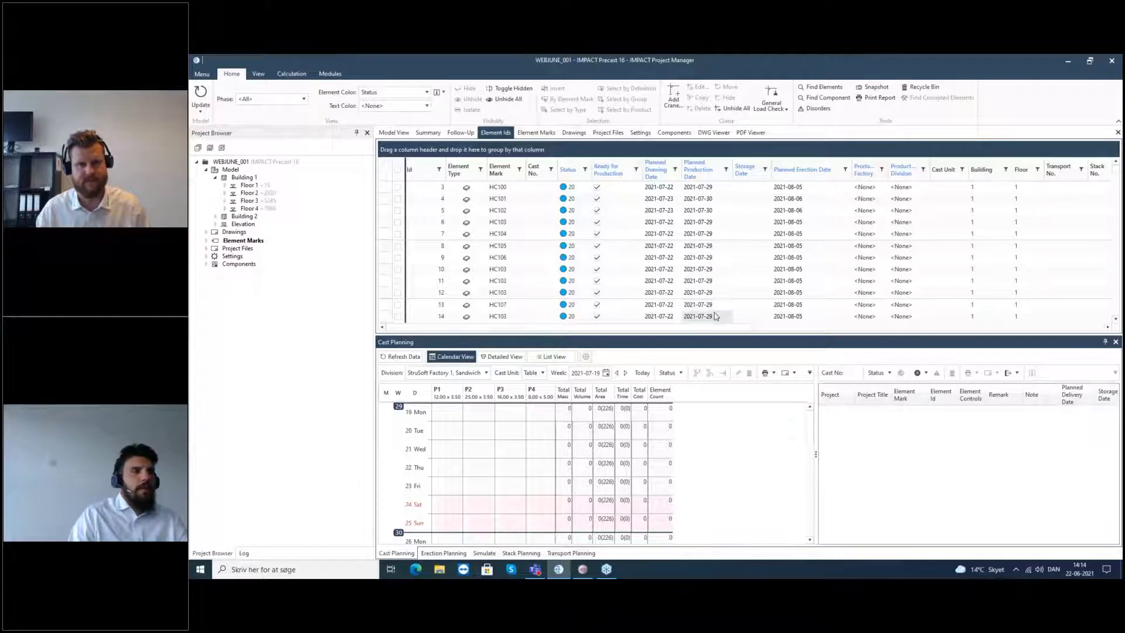
mouse_move(733, 327)
left_mouse_down()
mouse_move(877, 338)
mouse_move(727, 334)
left_mouse_up()
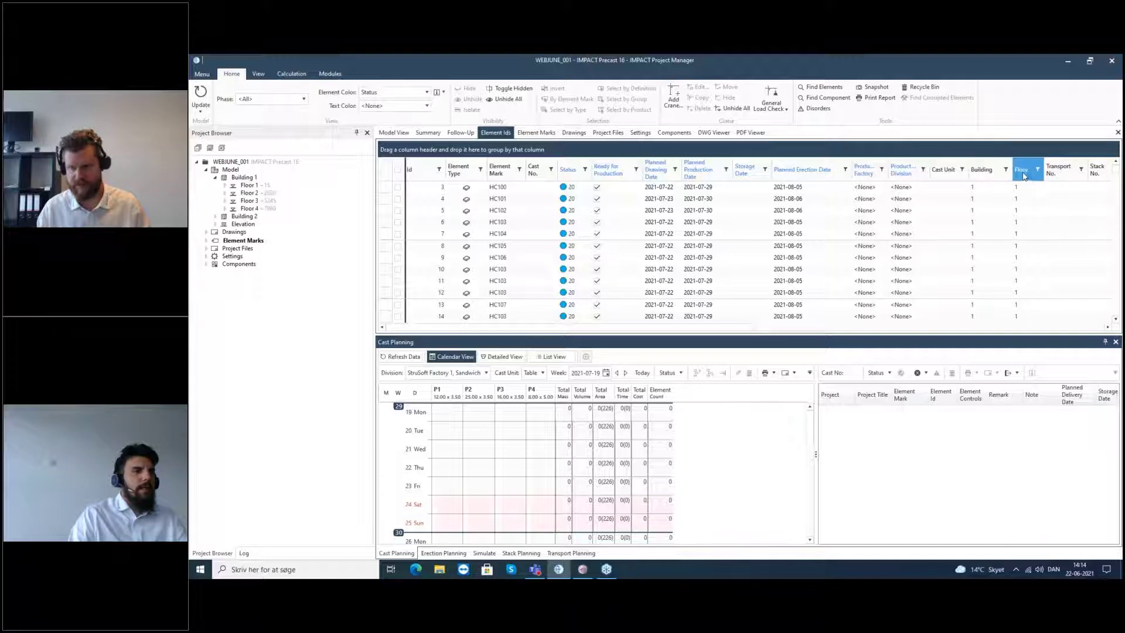
Group the element list by Building and by Element Type, and expand Building 1 to its element types.
left_click_drag(1024, 176, 390, 152)
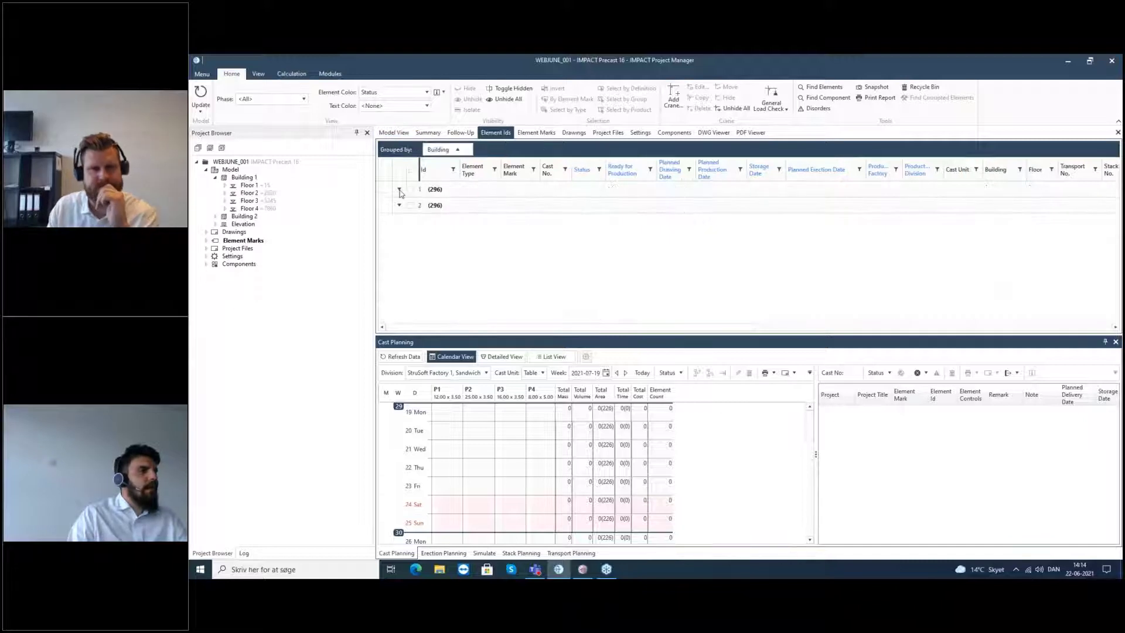
left_click(400, 189)
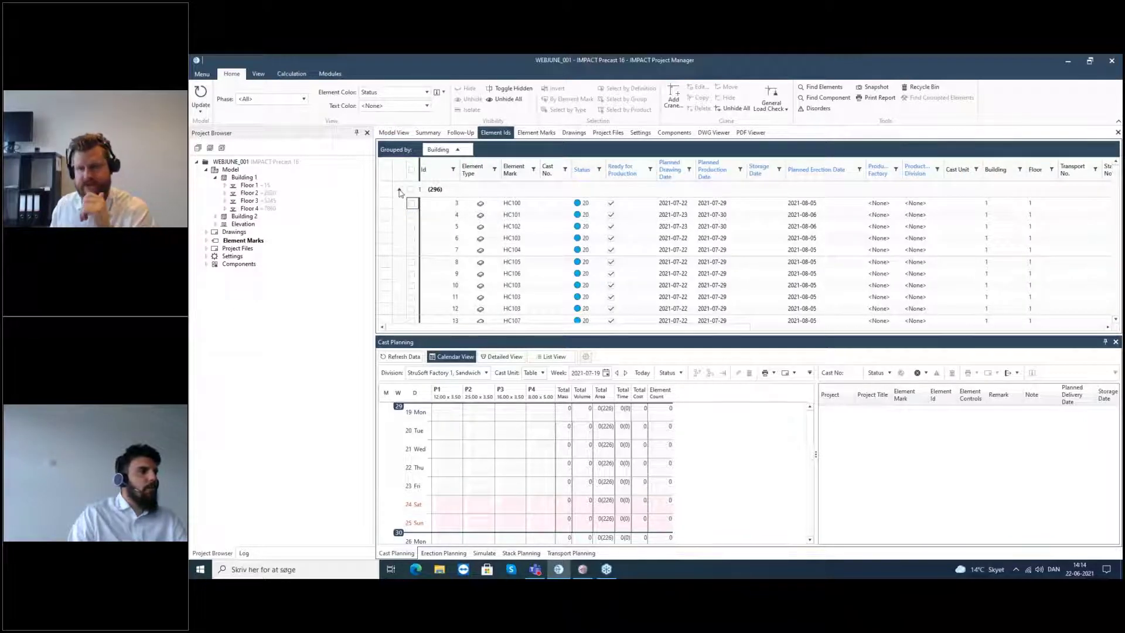
left_click(399, 190)
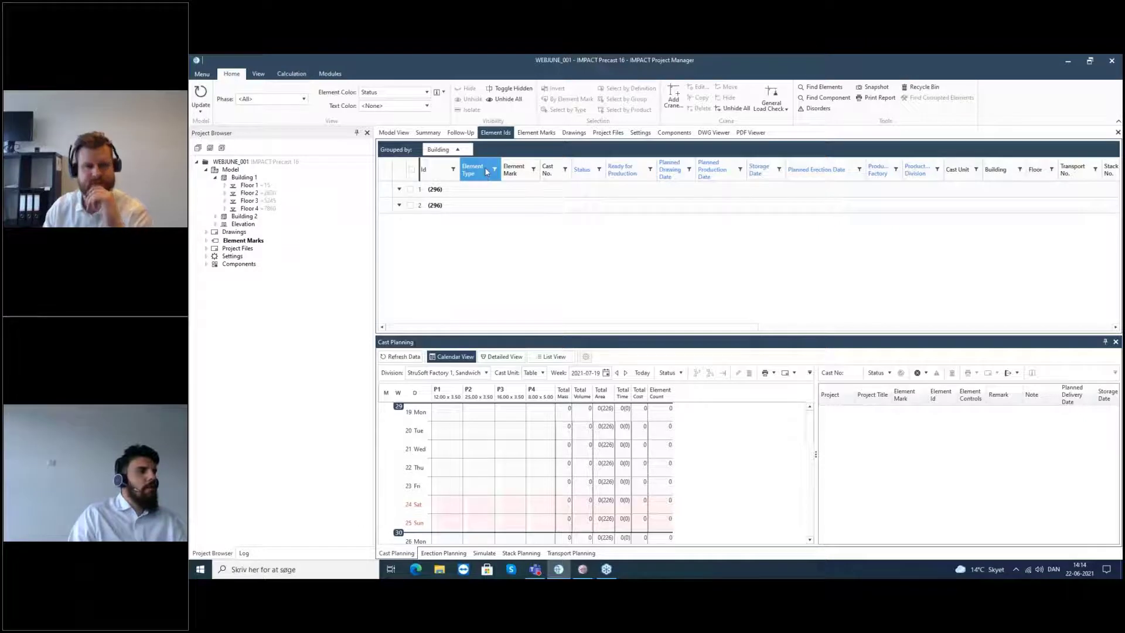
left_click_drag(486, 171, 508, 151)
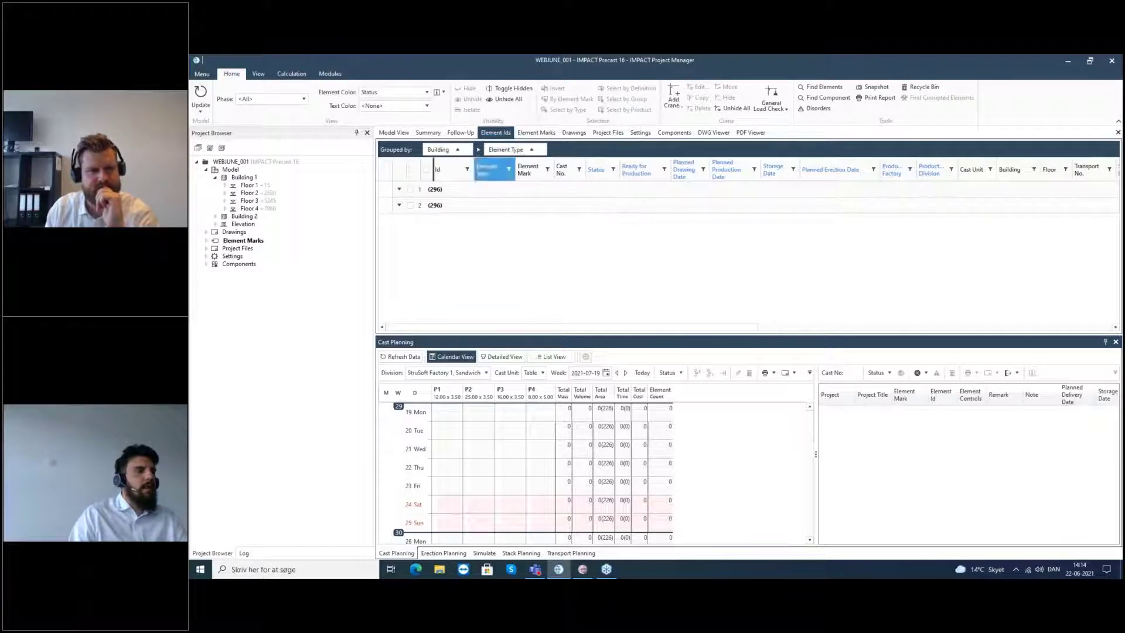
left_click(399, 190)
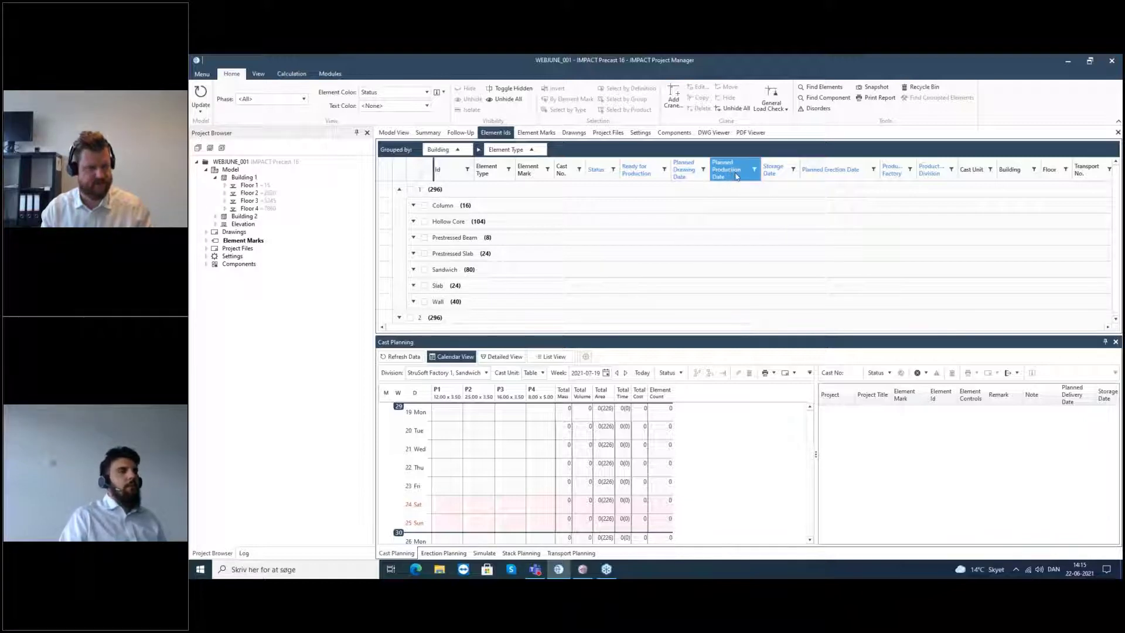
Add Planned Production Date as the third grouping level and expand Building 1's Sandwich group to its production dates.
left_click_drag(732, 171, 594, 153)
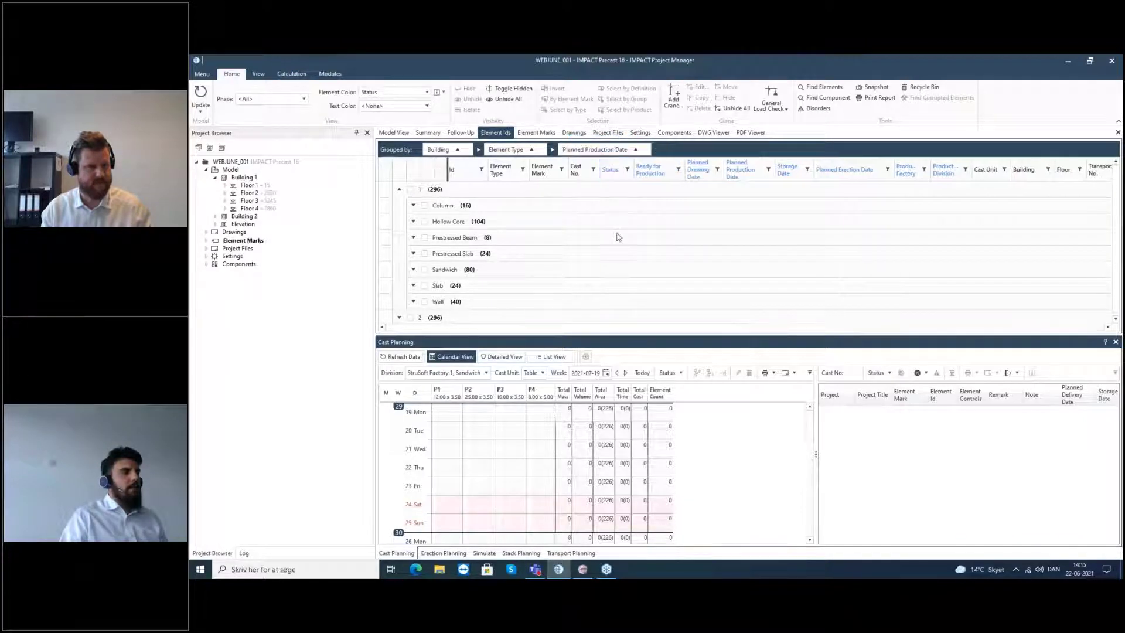
left_click(424, 237)
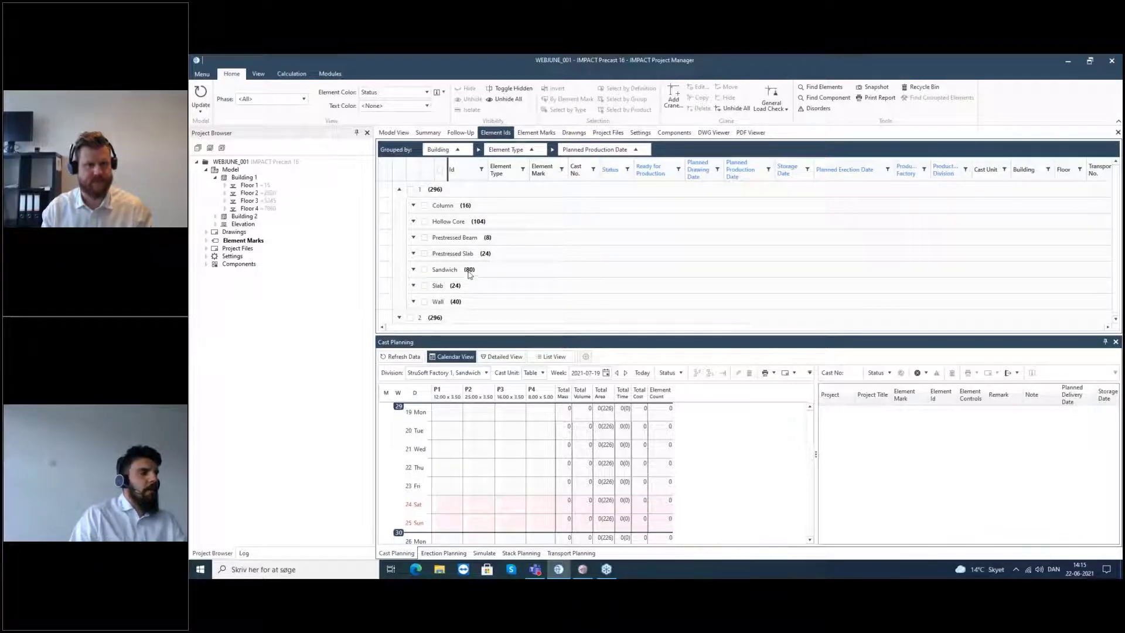
left_click(414, 270)
scroll(492, 273, "down", 1)
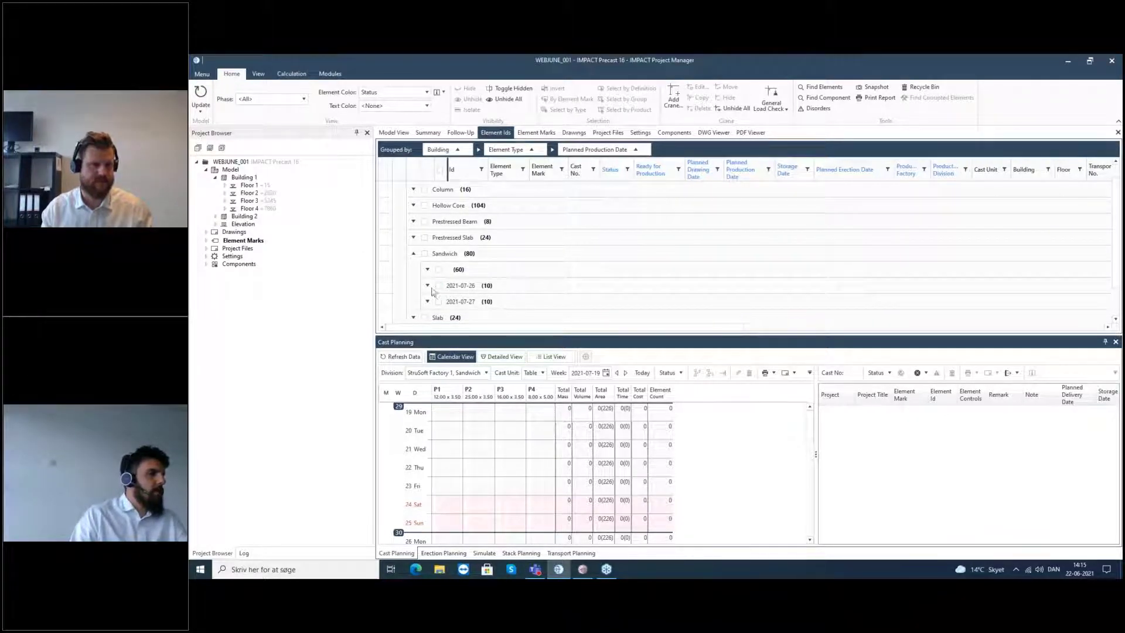
Choose the division StruSoft Factory 1, Sandwich for cast planning and bring the days around 26 July 2021 into the calendar.
left_click(479, 375)
left_click(480, 375)
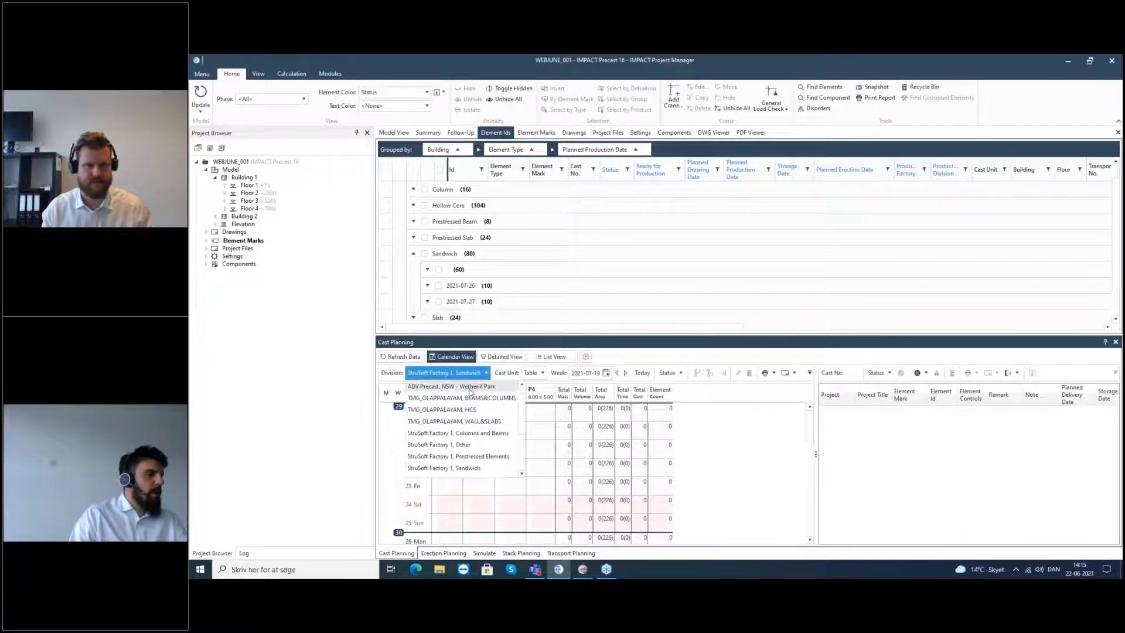
left_click(480, 469)
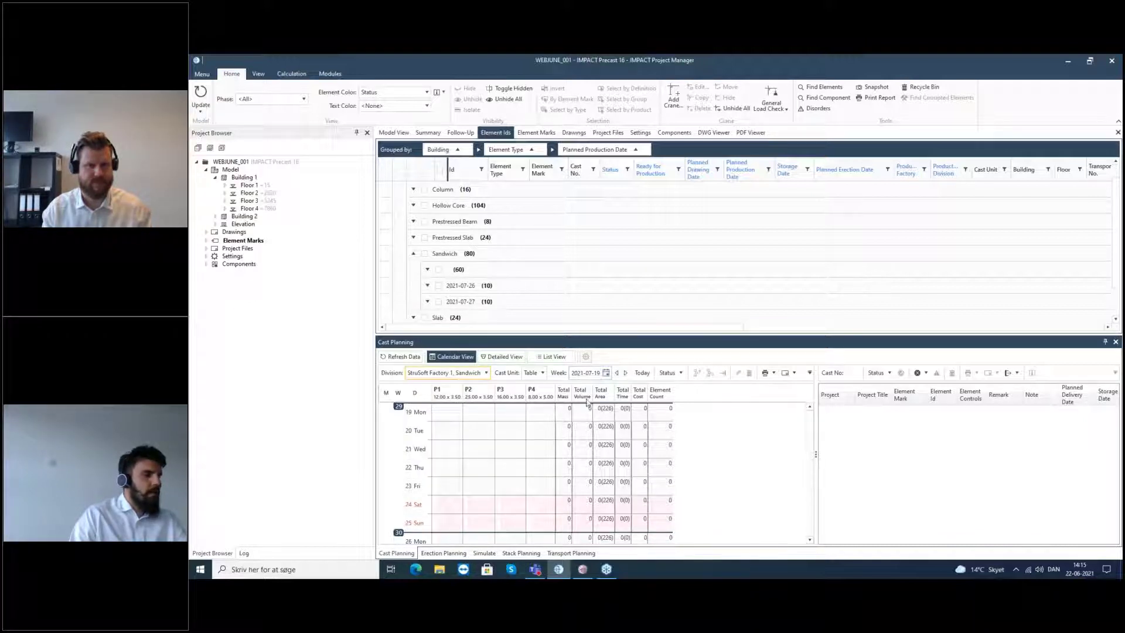
left_click(606, 374)
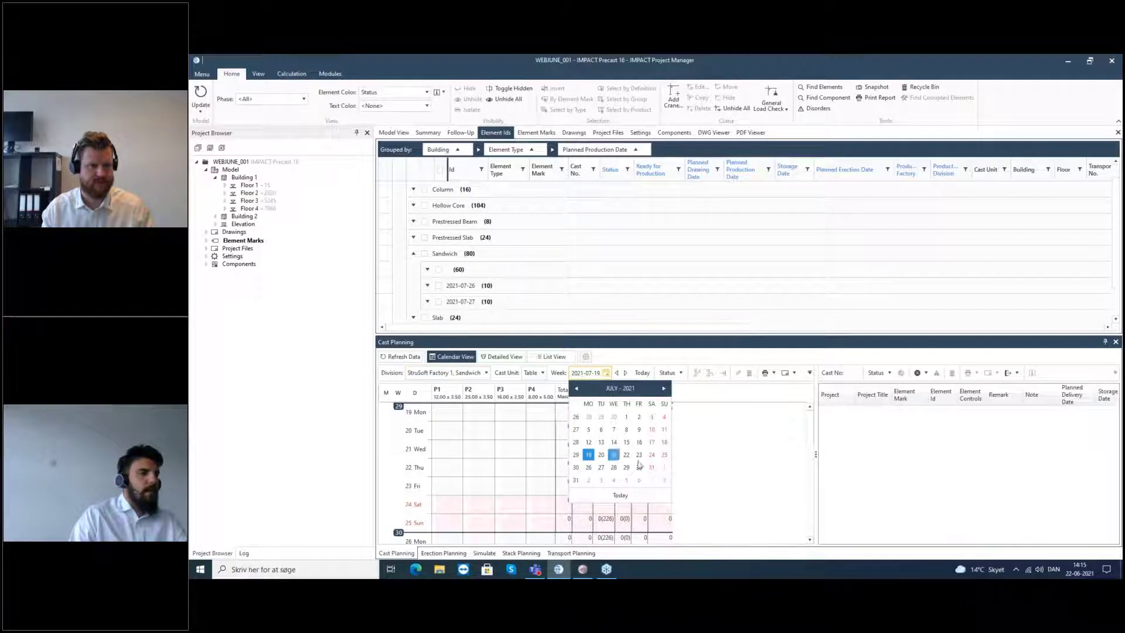
left_click(675, 441)
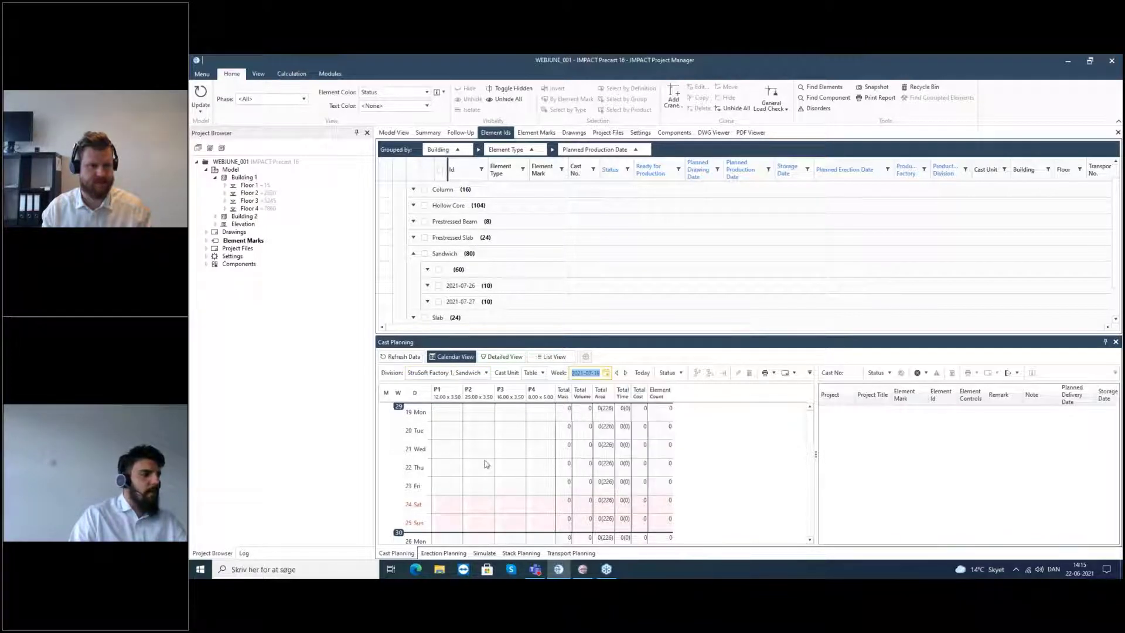
scroll(485, 463, "down", 1)
scroll(533, 425, "up", 1)
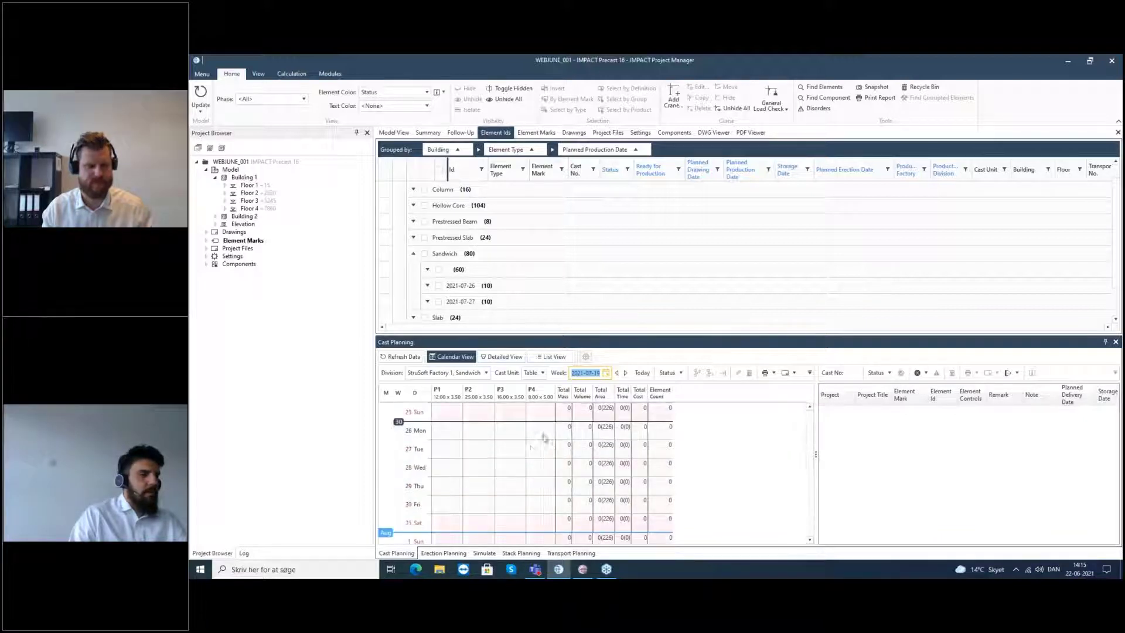
scroll(539, 445, "down", 1)
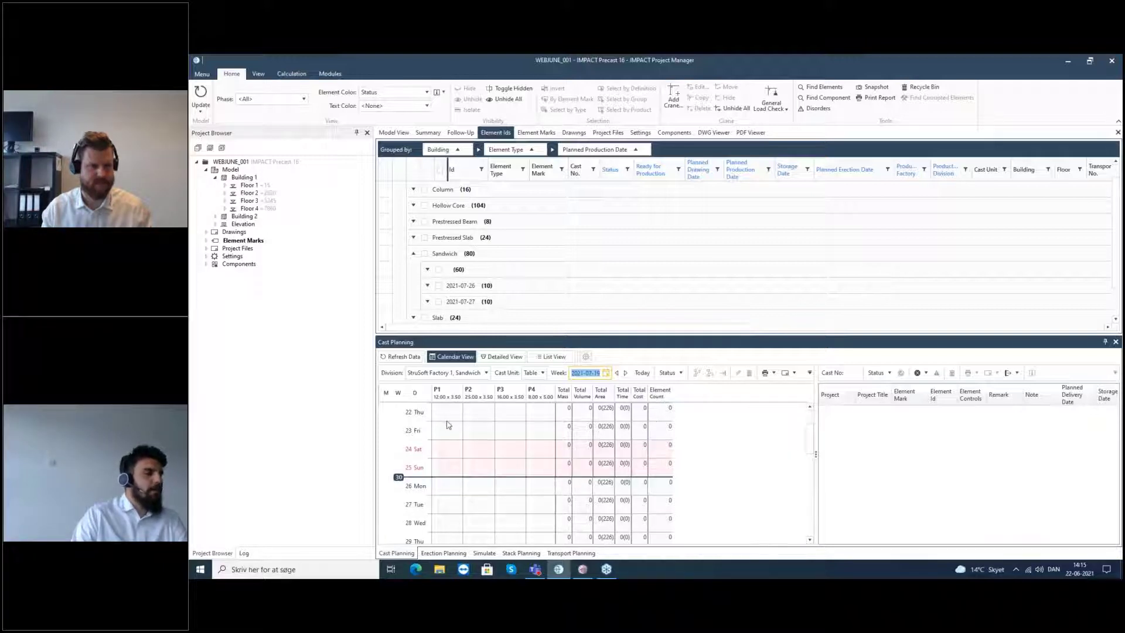
Select Building 1's sandwich elements planned for 2021-07-26 and 2021-07-27, and review the elements in the first date group.
left_click(439, 286)
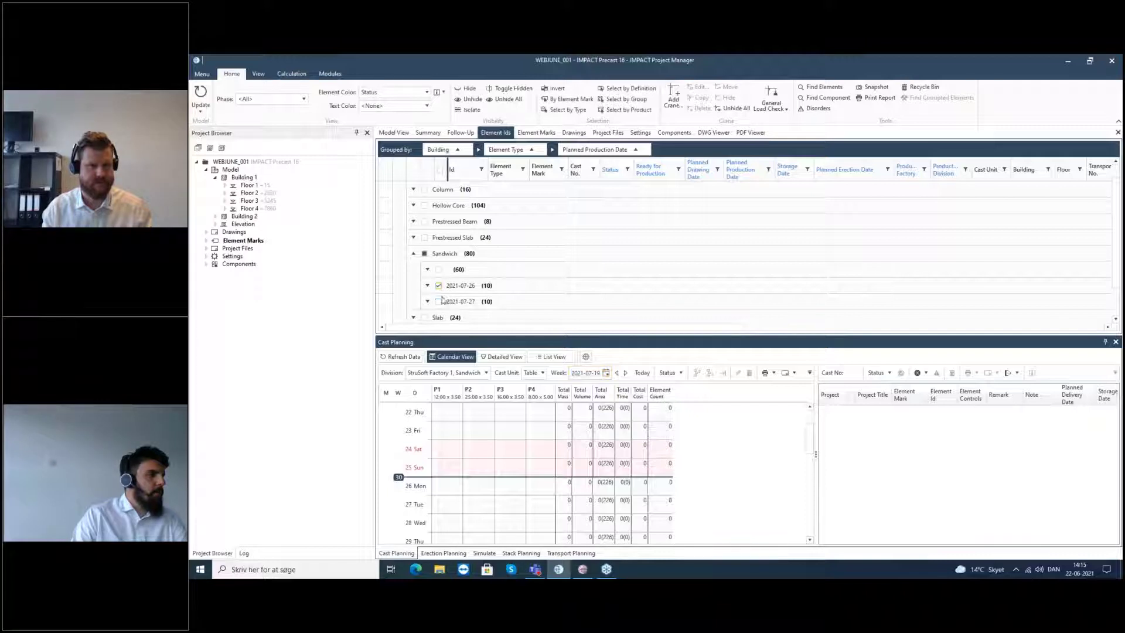
left_click(438, 301)
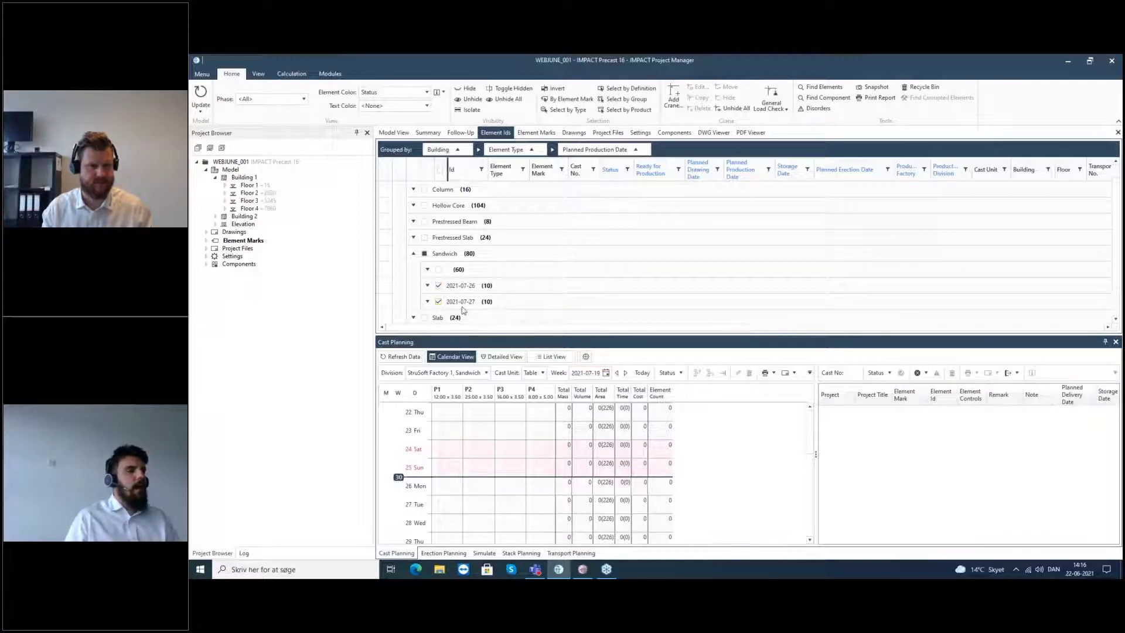
left_click(427, 286)
scroll(430, 287, "down", 2)
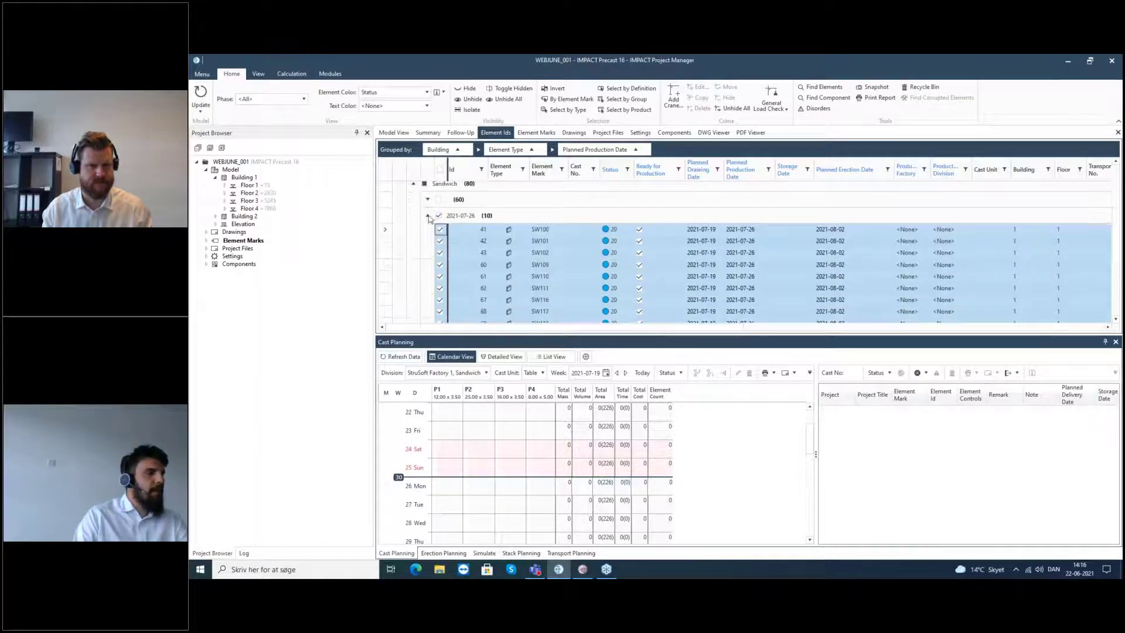
left_click(427, 216)
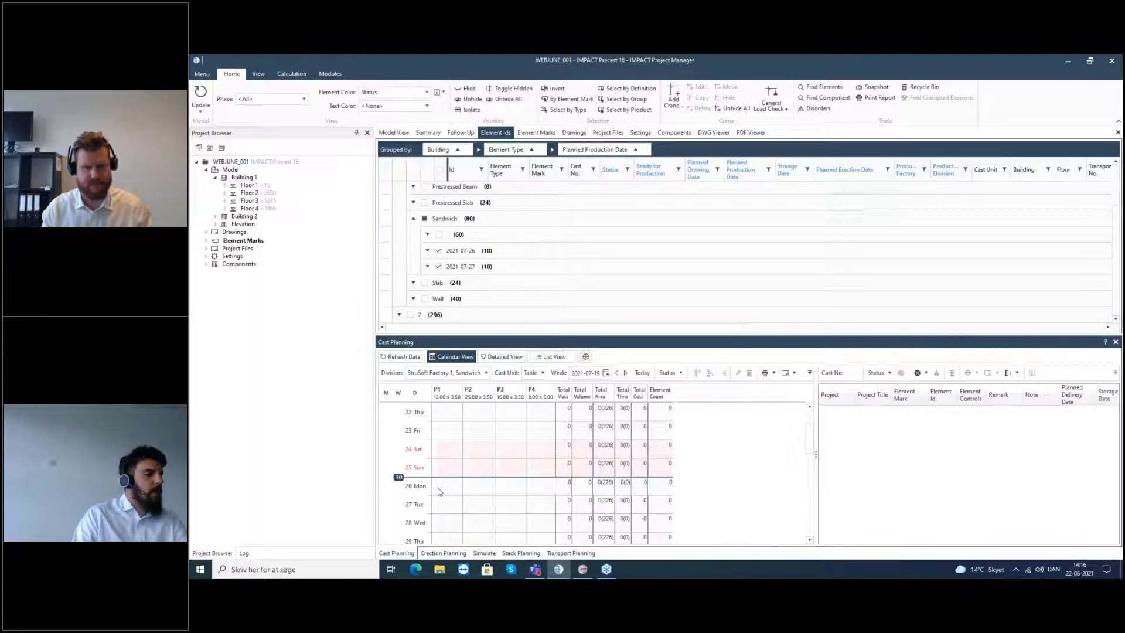
Auto-cast the selected elements on tables P1 to P3 from 26 July with Multi Cast and Erection Sequence order, declining the planned-date update.
left_click_drag(441, 491, 526, 495)
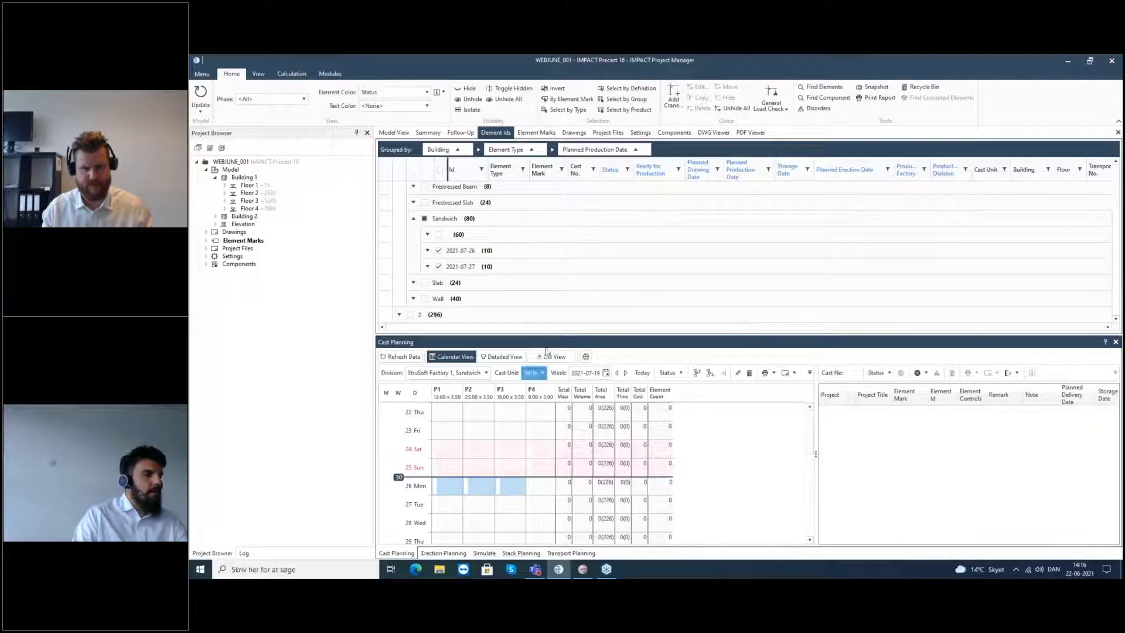
left_click(587, 358)
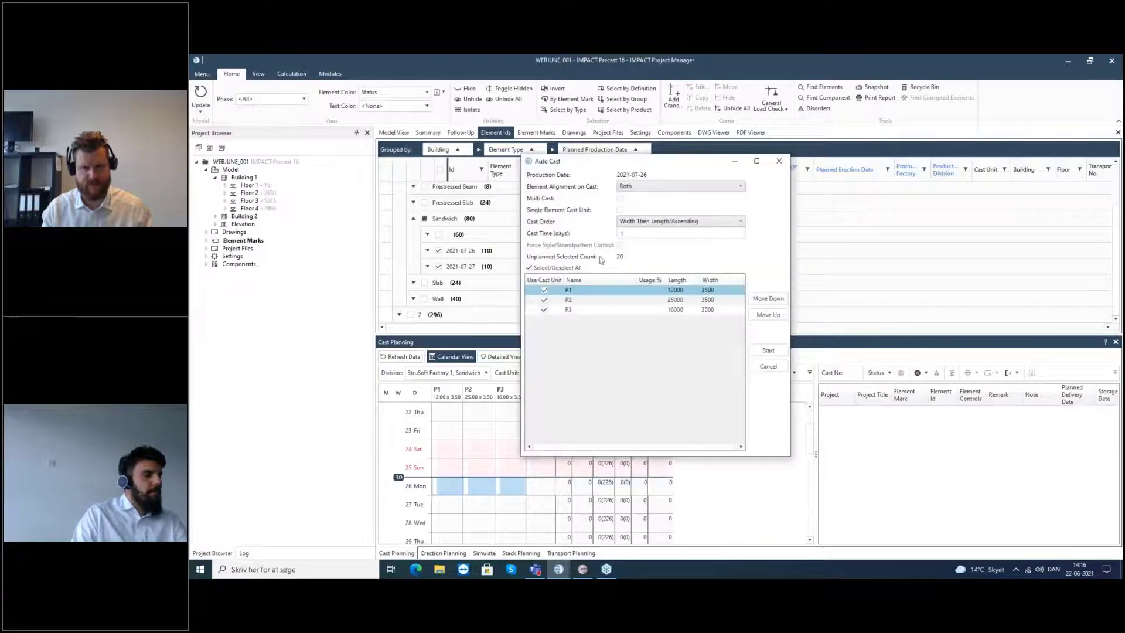
left_click(620, 198)
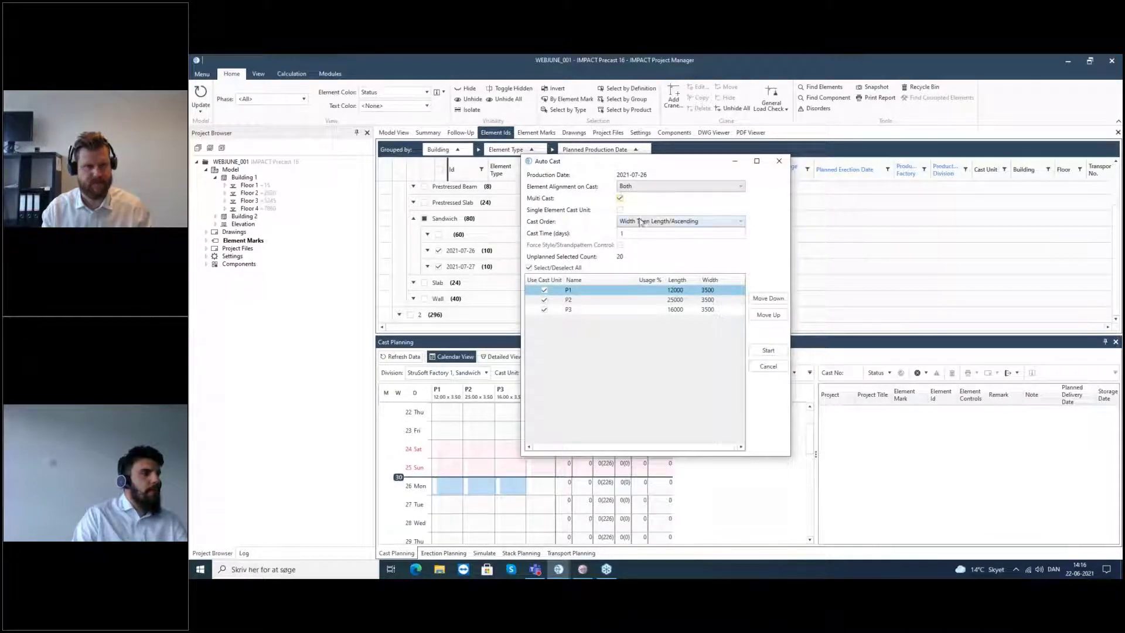
left_click(639, 223)
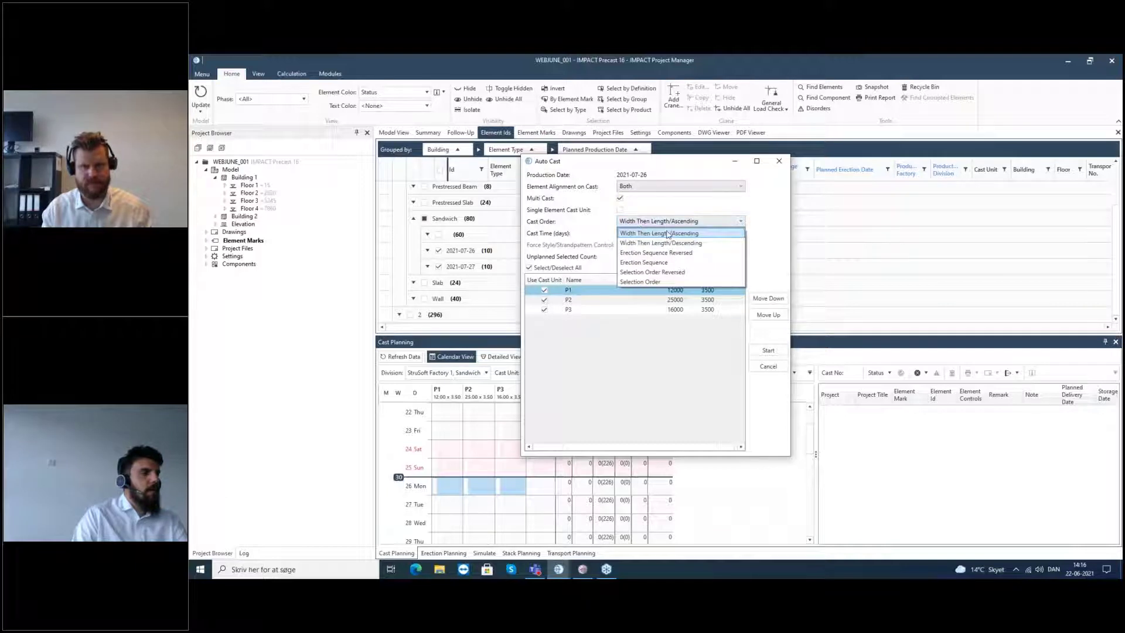
left_click(667, 265)
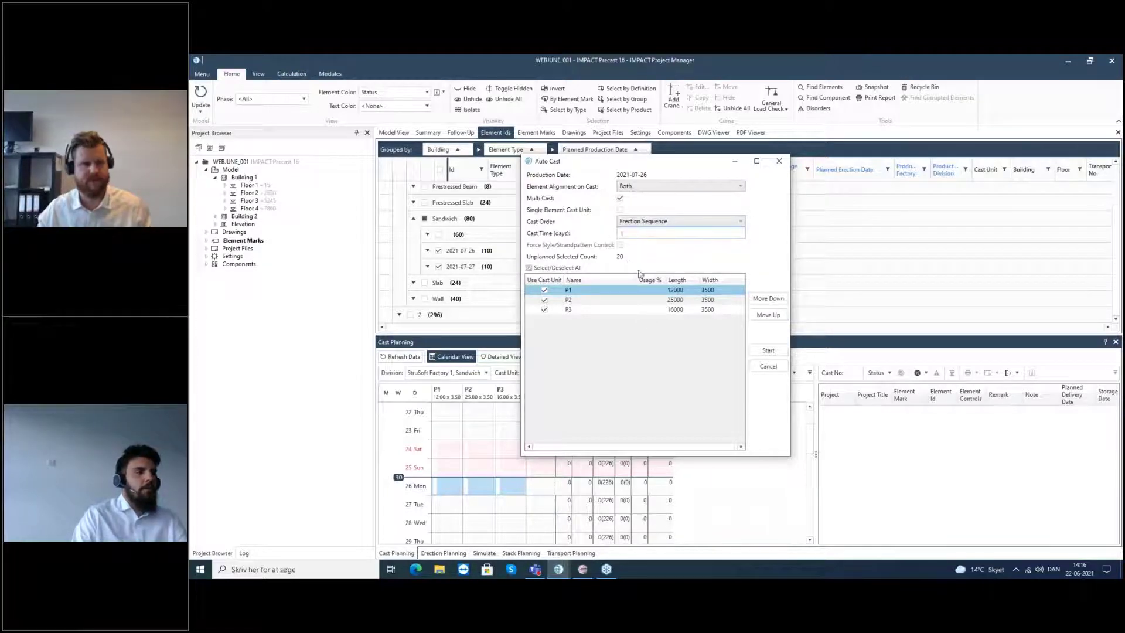
left_click(767, 351)
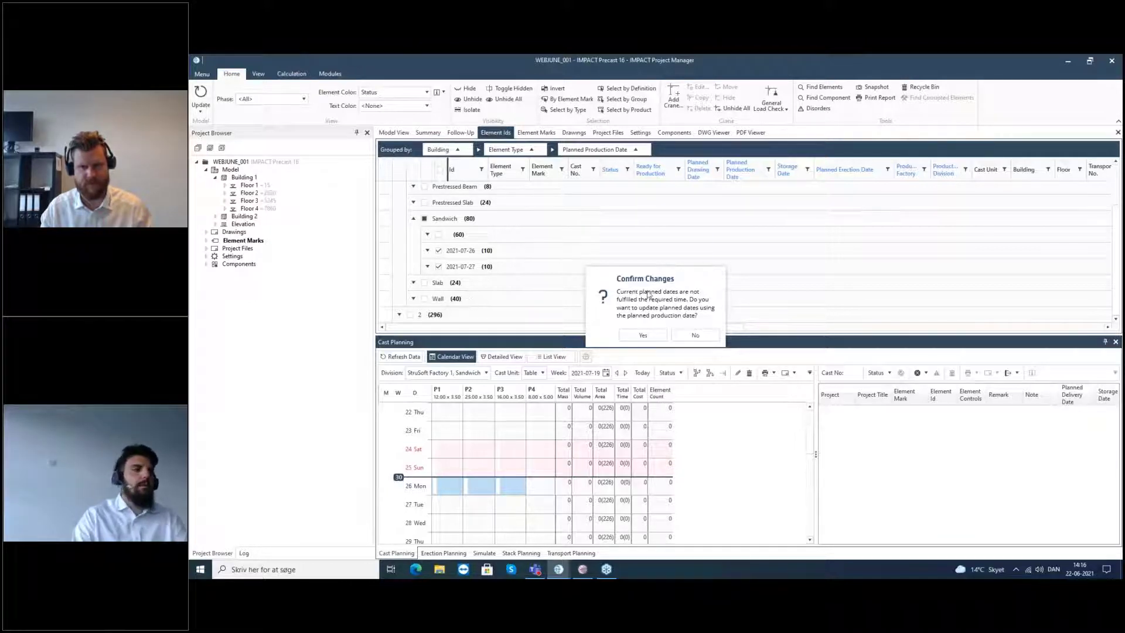
left_click(696, 336)
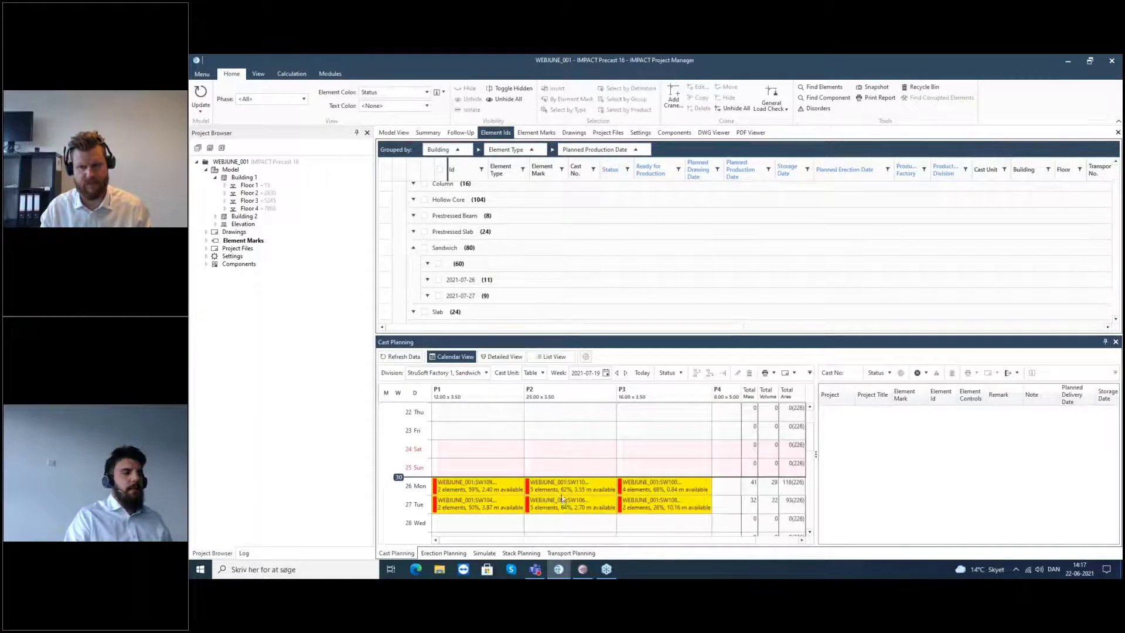
Review the elements in the casts of 26 and 27 July, and view the 26 July P1 cast in the detailed layout.
left_click(647, 491)
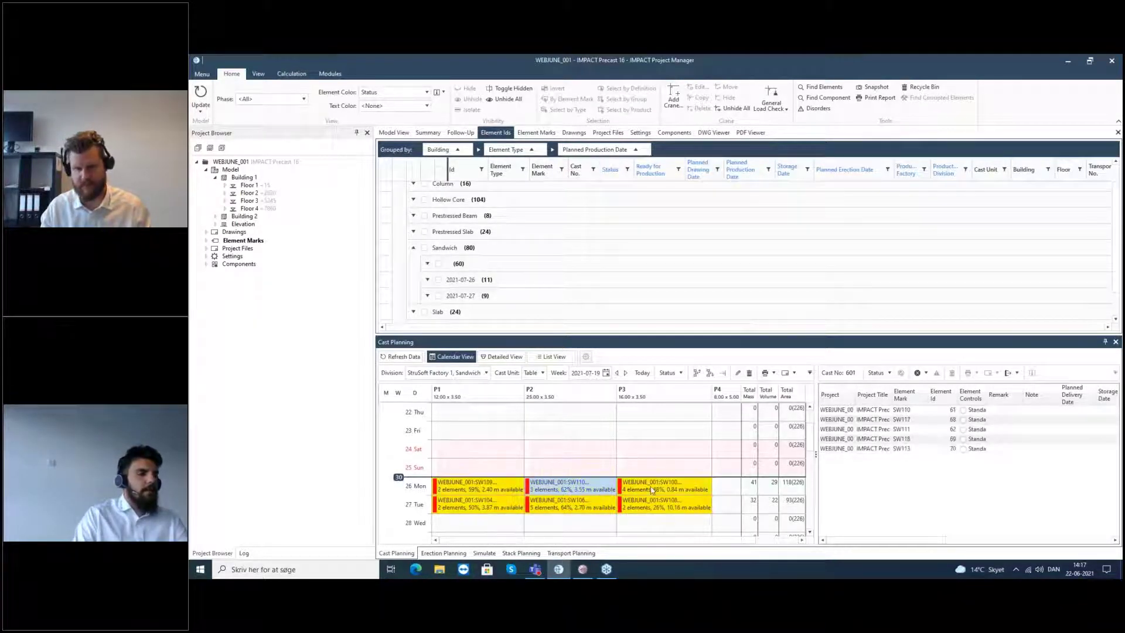
left_click(469, 491)
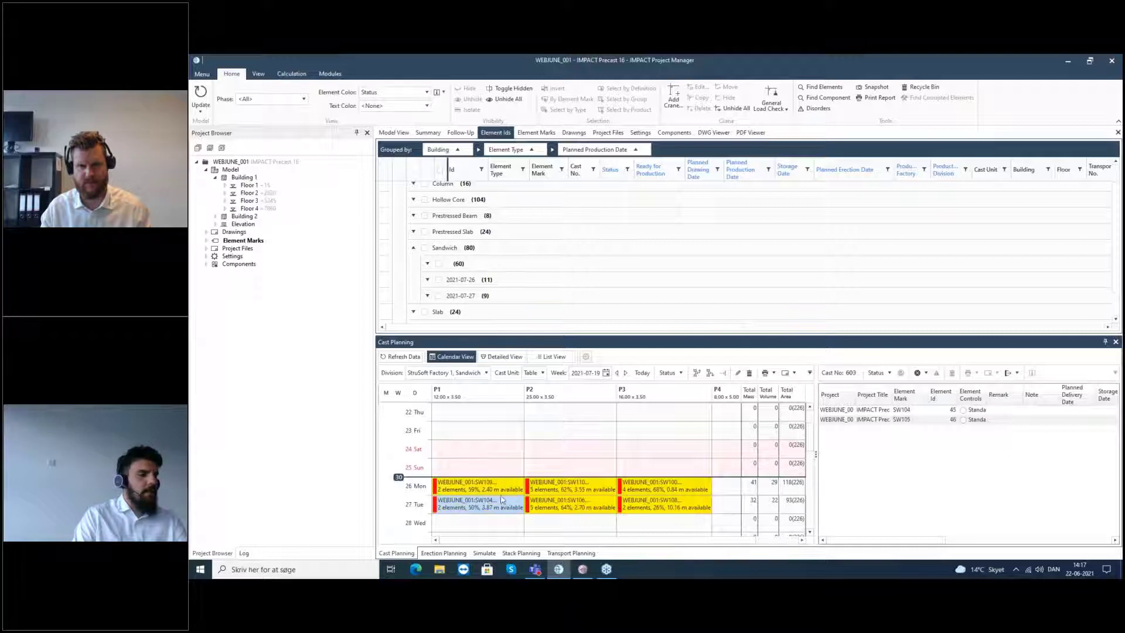
left_click(482, 491)
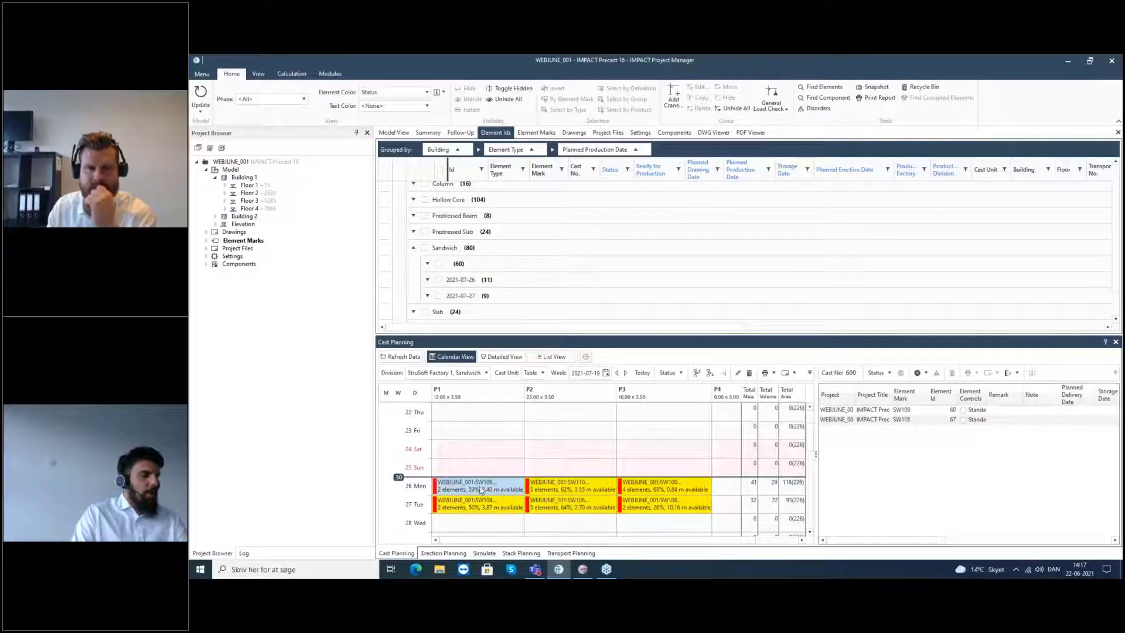
double_click(481, 491)
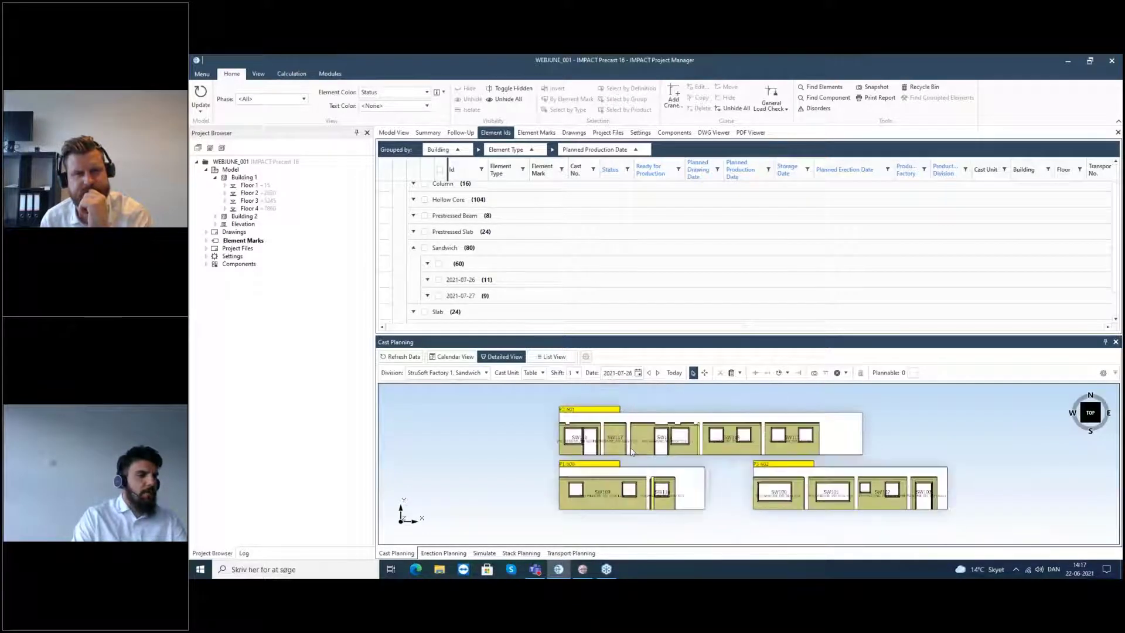
Examine the elements on the 26 July P2 cast, selecting SW110 and SW111 to identify them.
scroll(628, 471, "up", 2)
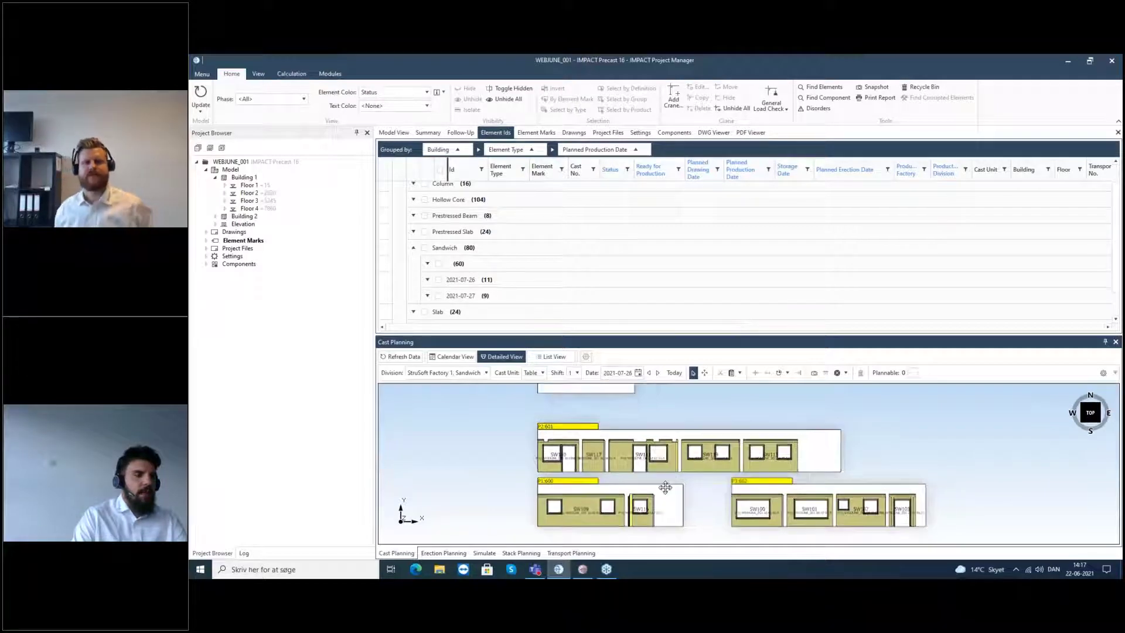
scroll(598, 463, "up", 2)
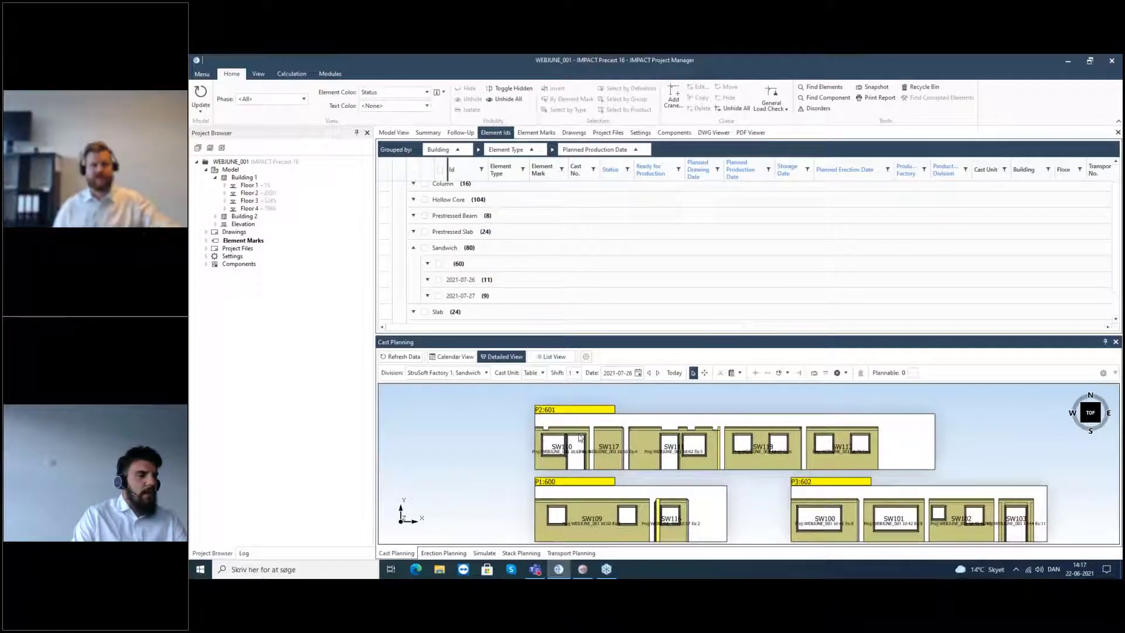
left_click(615, 454)
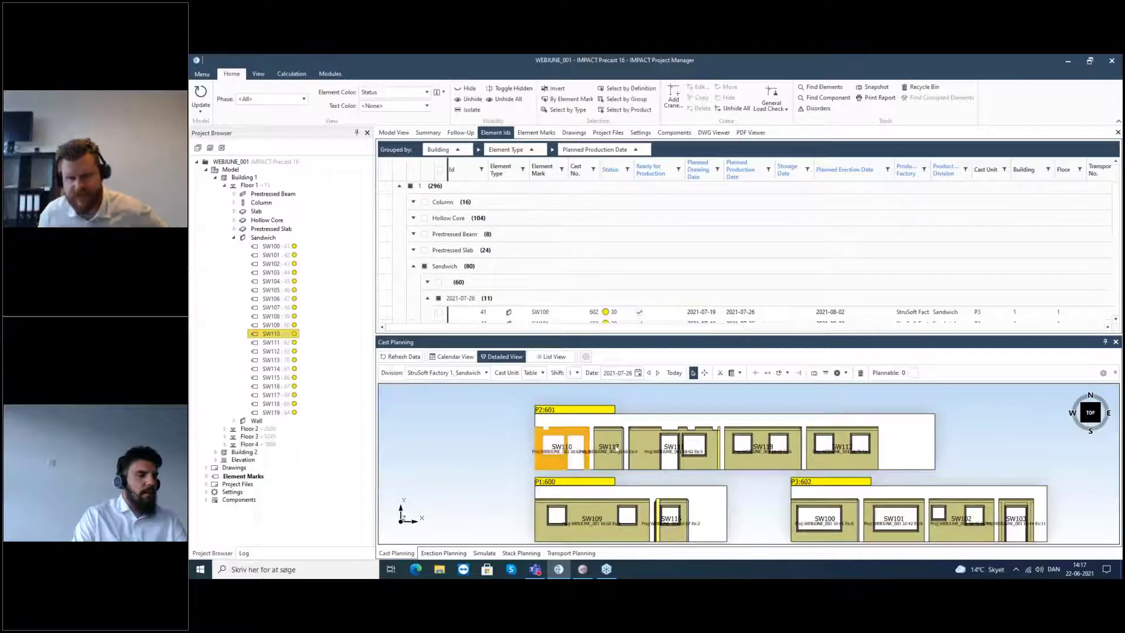
left_click(702, 464)
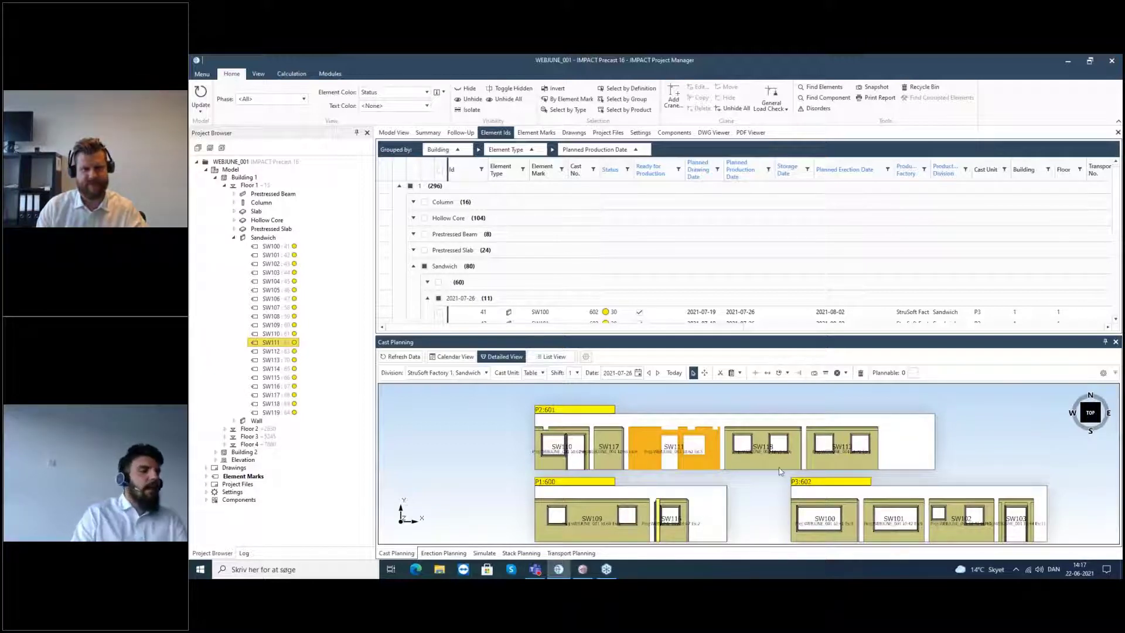
scroll(703, 451, "down", 3)
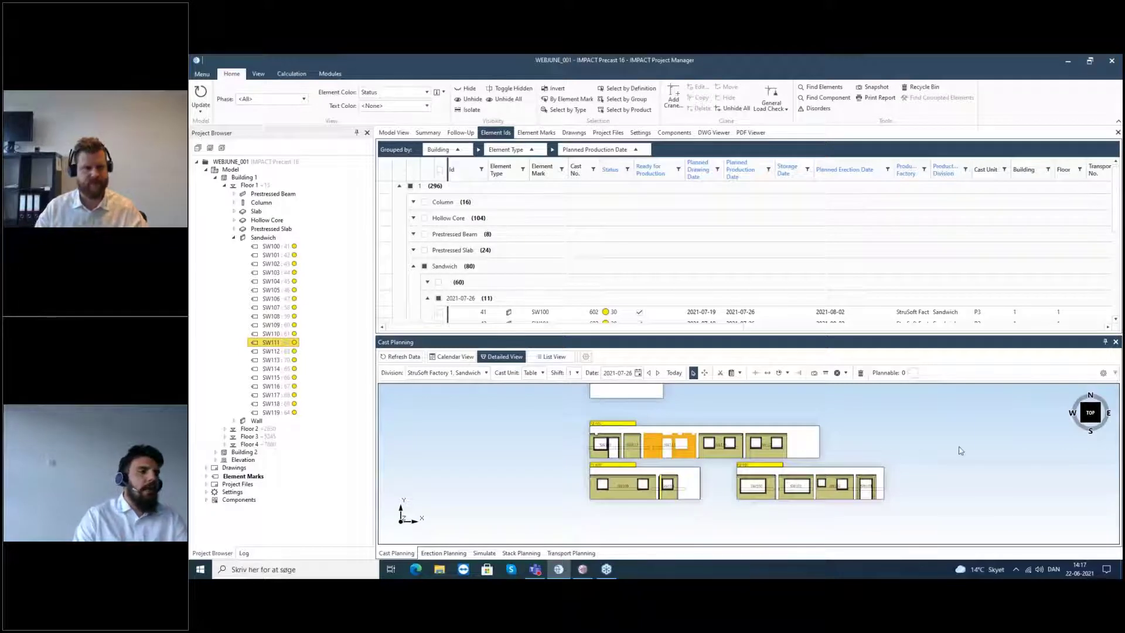
Configure the detailed view to show cast units P1, P2 and P3 over 3 days.
left_click(1102, 373)
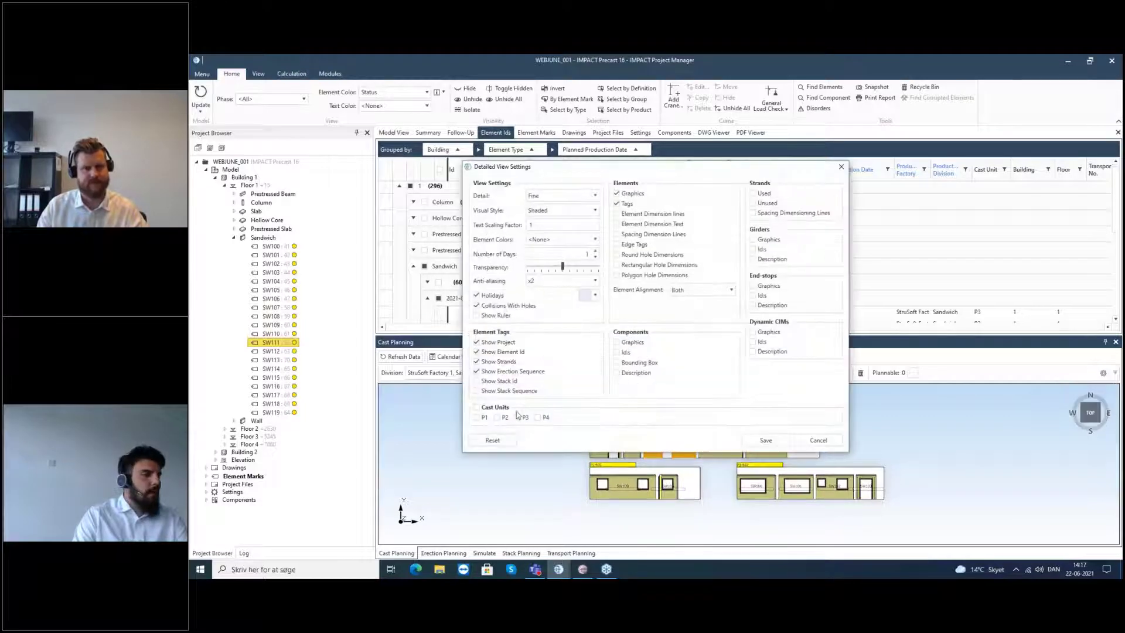
left_click(477, 417)
left_click(496, 417)
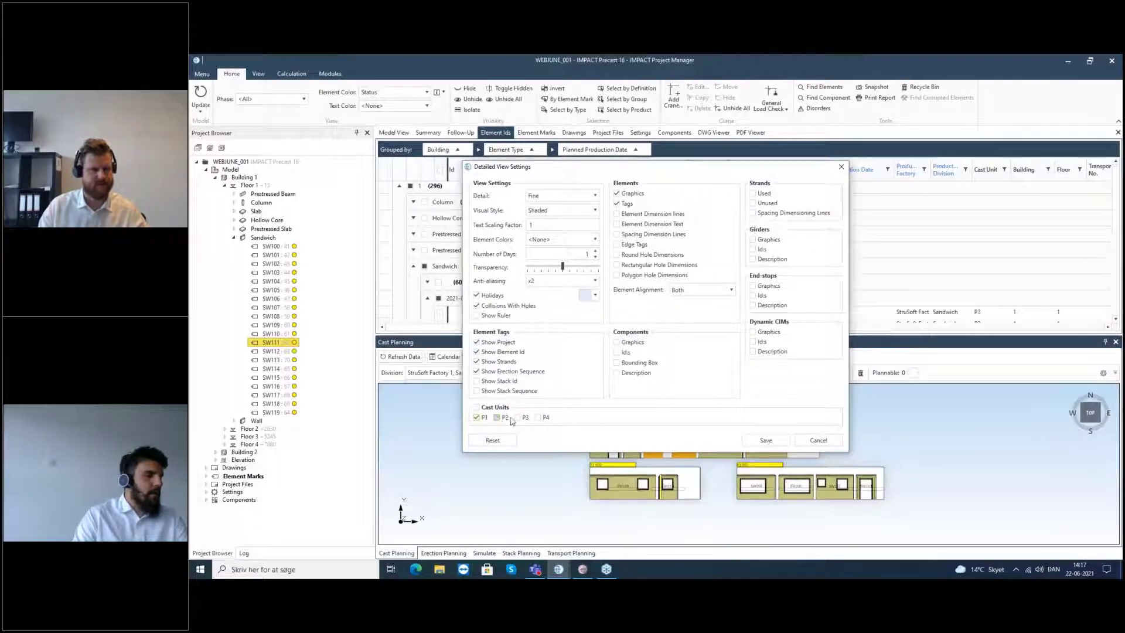
left_click(517, 417)
left_click(596, 252)
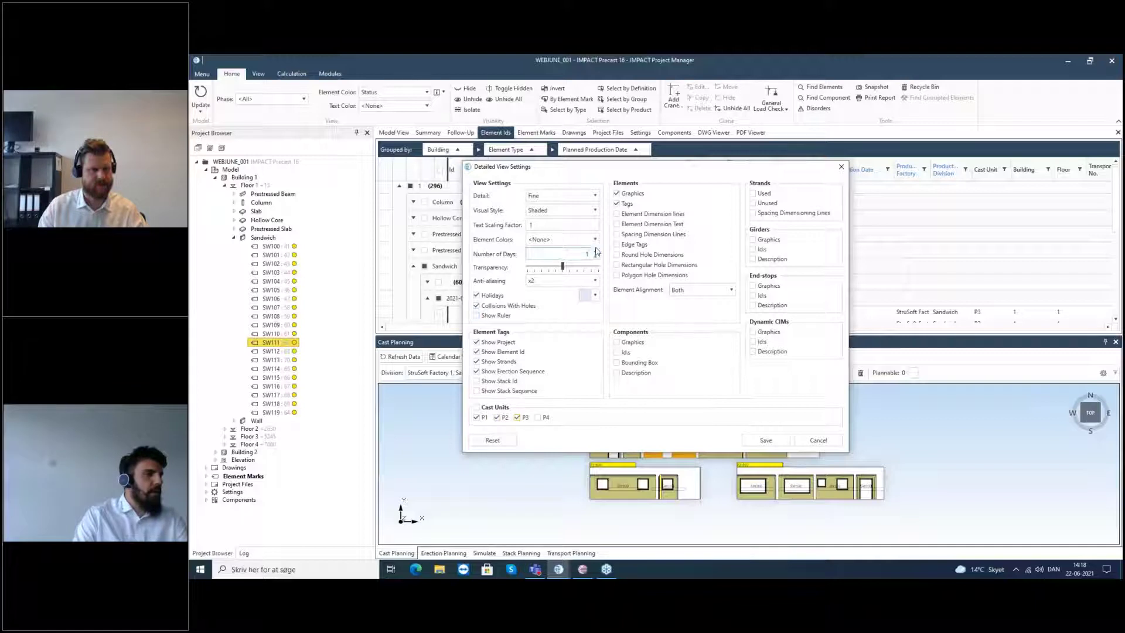
left_click(596, 252)
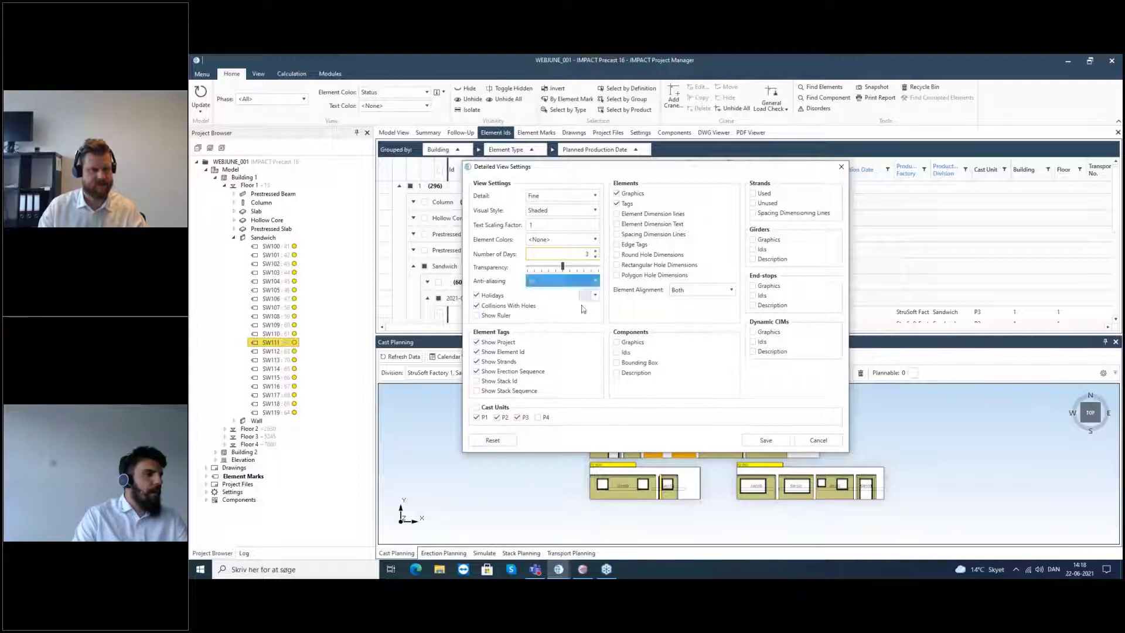
left_click(766, 440)
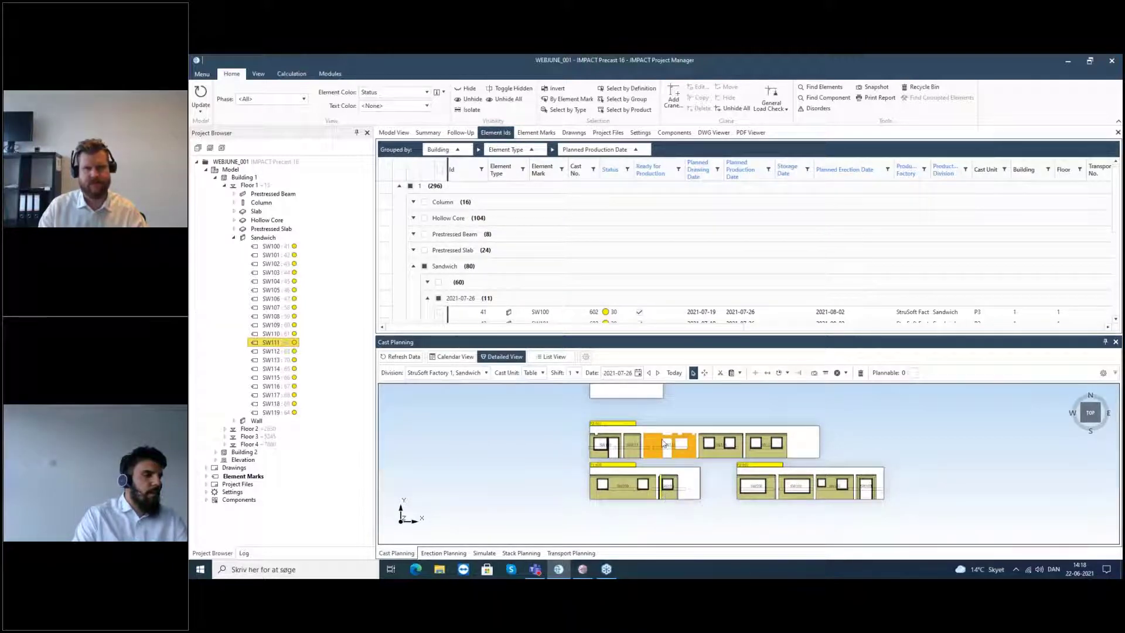
Enlarge the Cast Planning area so that the casts of several days fit in the detailed layout.
middle_click_drag(667, 491, 687, 342)
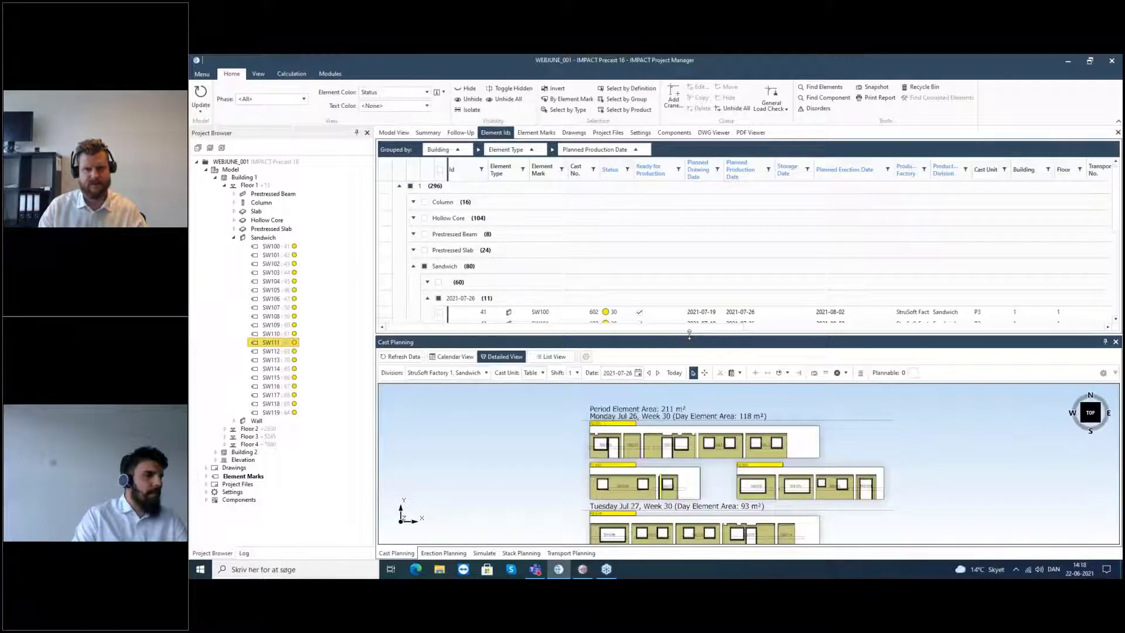
left_click_drag(690, 305, 690, 248)
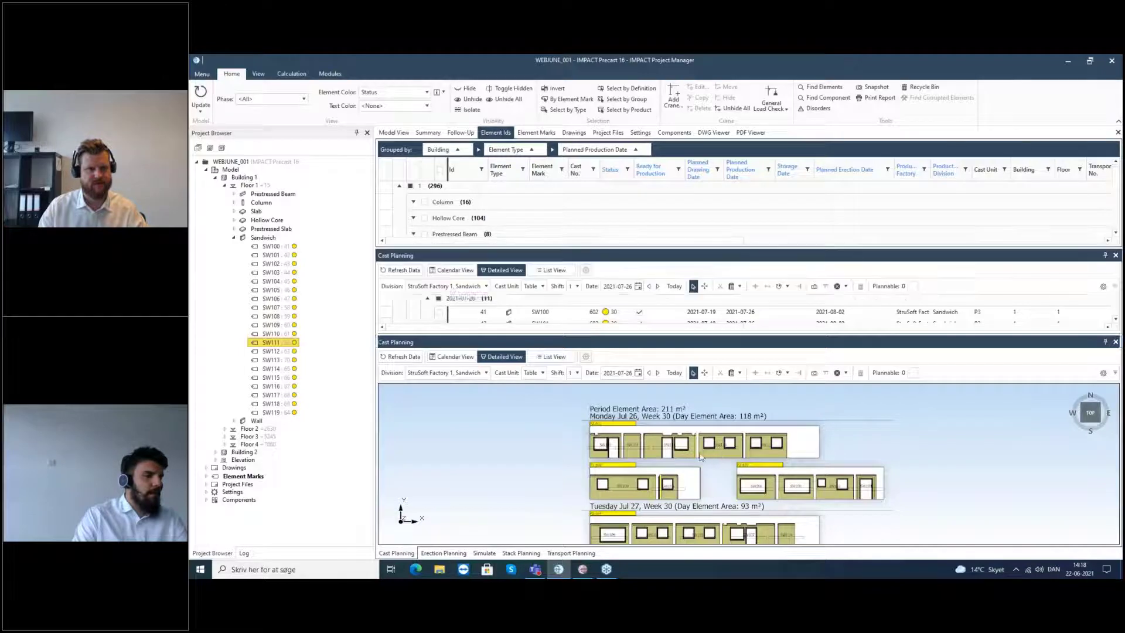
middle_click_drag(611, 355, 599, 359)
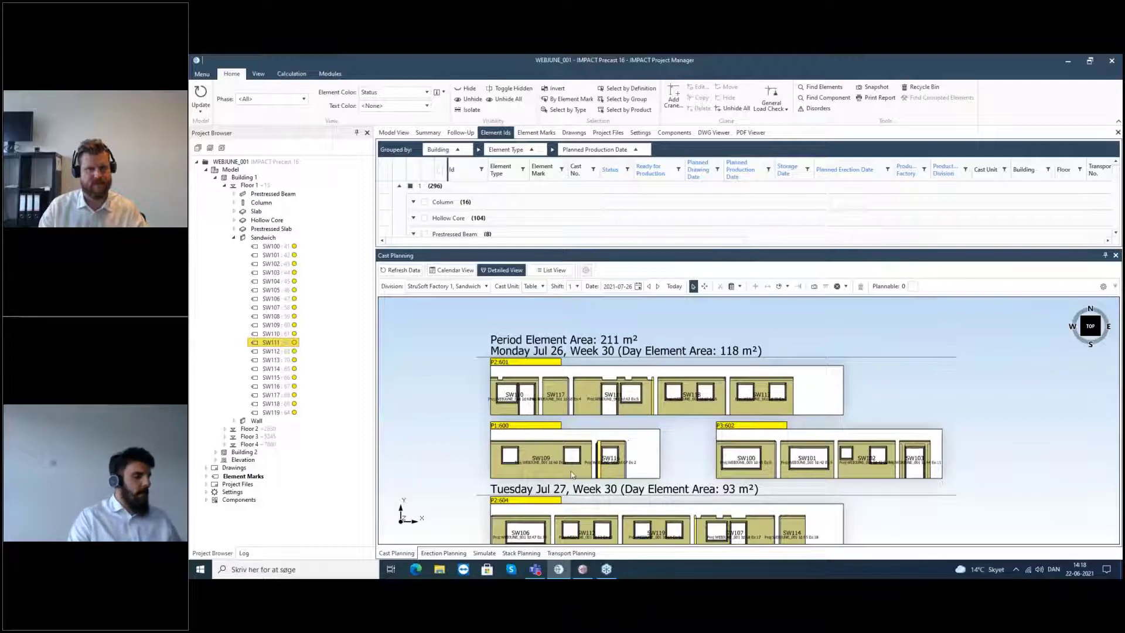
Inspect the casts from 26 to 28 July in 3D, and return to the top view to compare the tables.
middle_click_drag(580, 473, 596, 444)
scroll(563, 456, "up", 4)
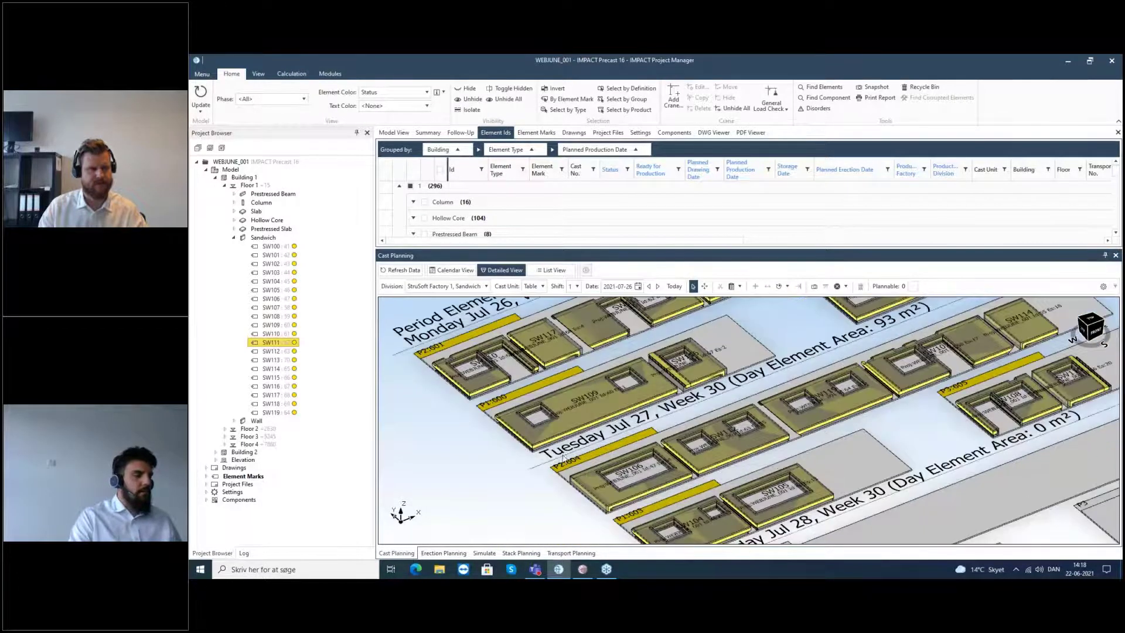
scroll(563, 456, "up", 1)
scroll(563, 455, "down", 1)
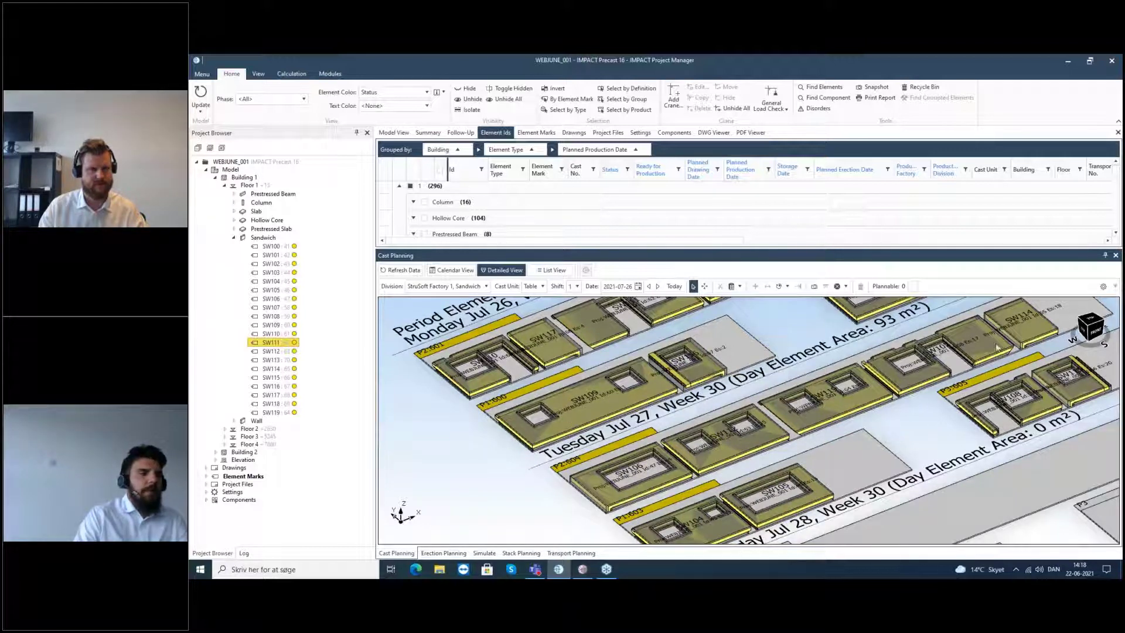
left_click(1092, 321)
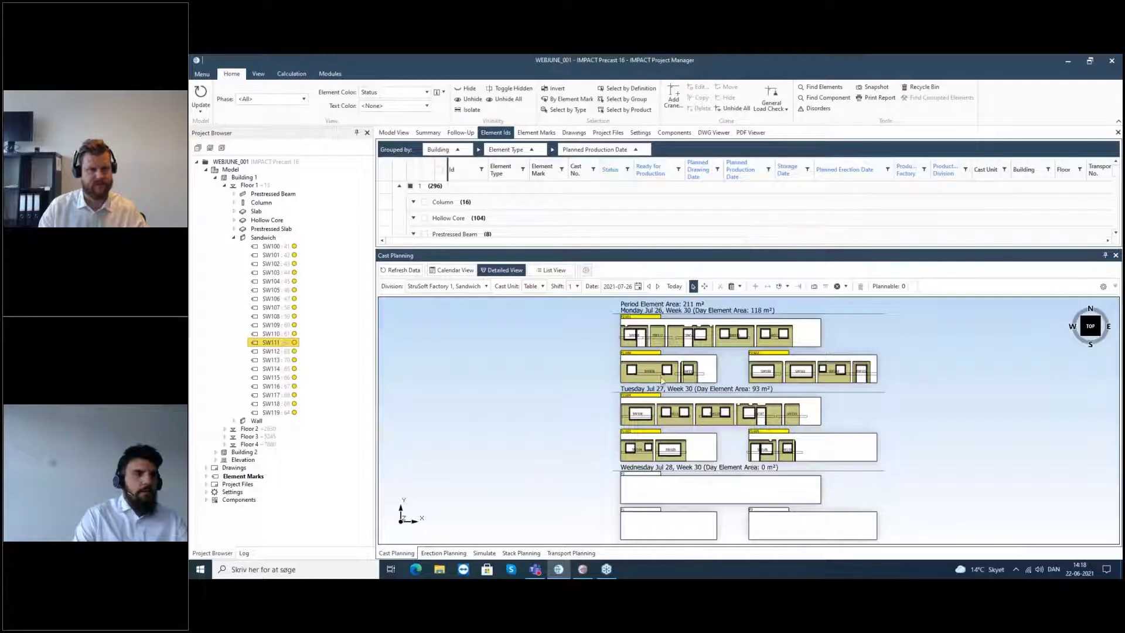
scroll(668, 381, "up", 1)
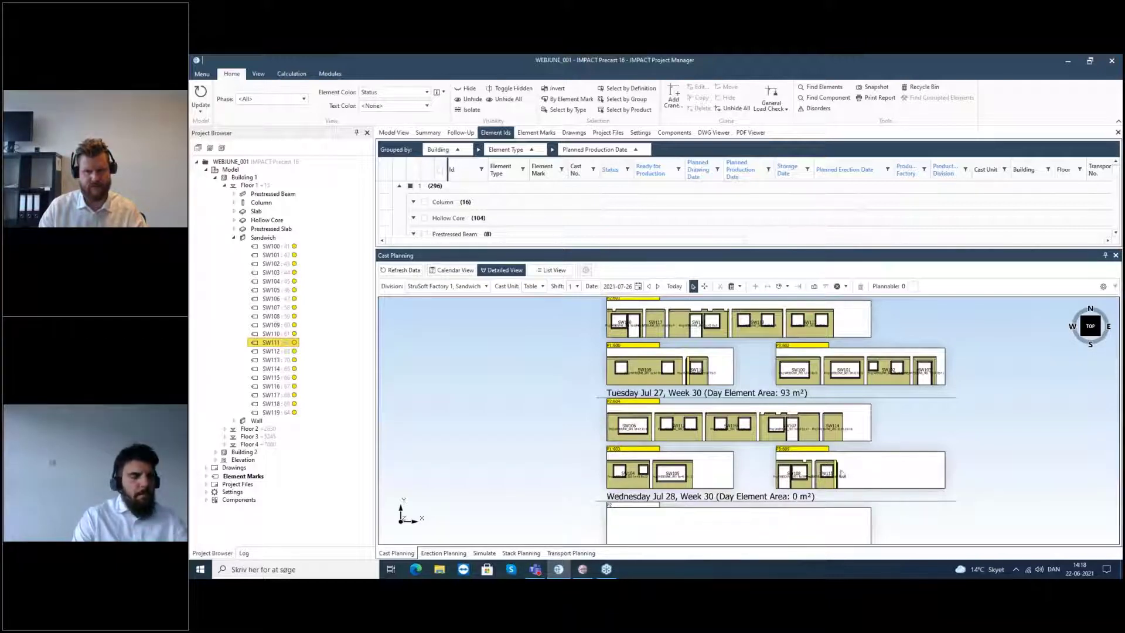
scroll(723, 463, "down", 2)
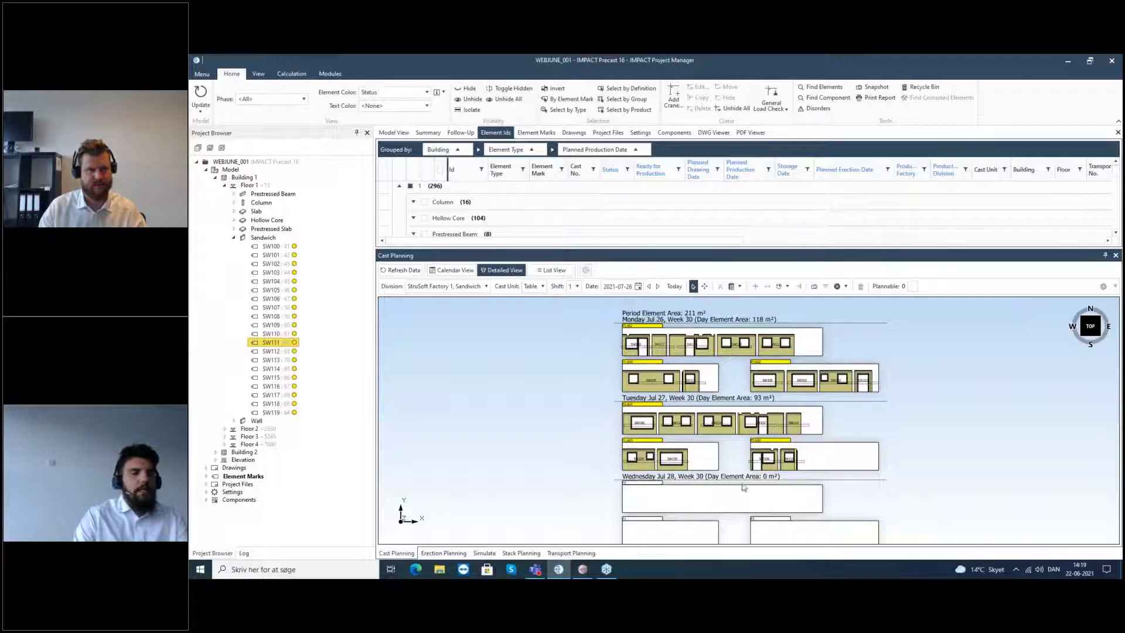
Move SW105 from the 27 July P1 cast to table P2 on 28 July, declining the planned-date update, and check it in the calendar.
left_click(677, 468)
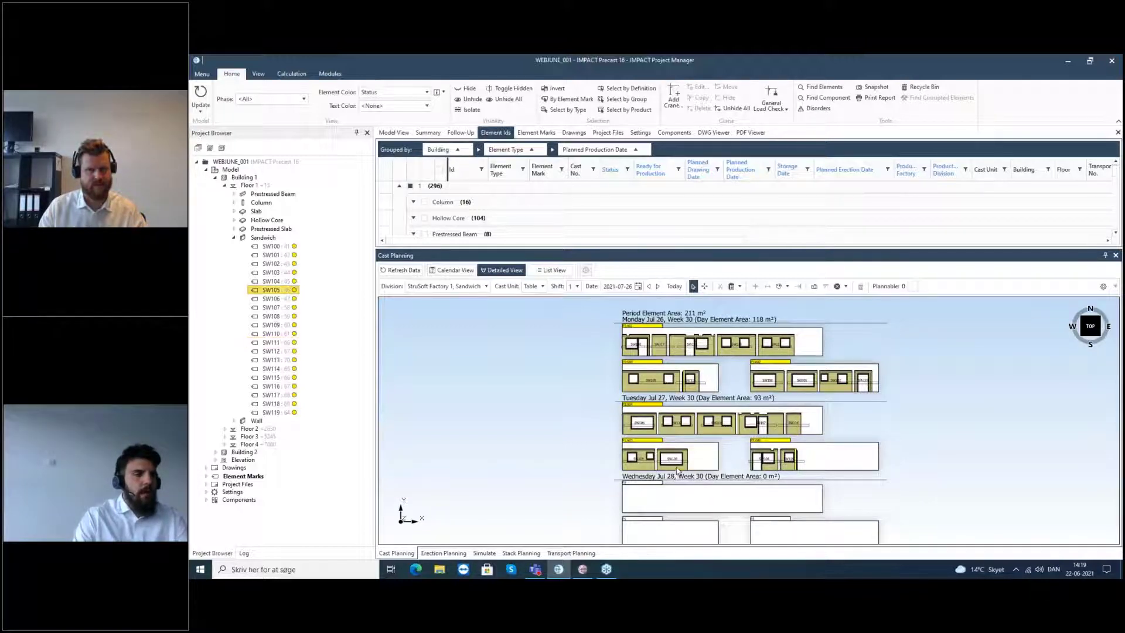
left_click_drag(677, 469, 642, 511)
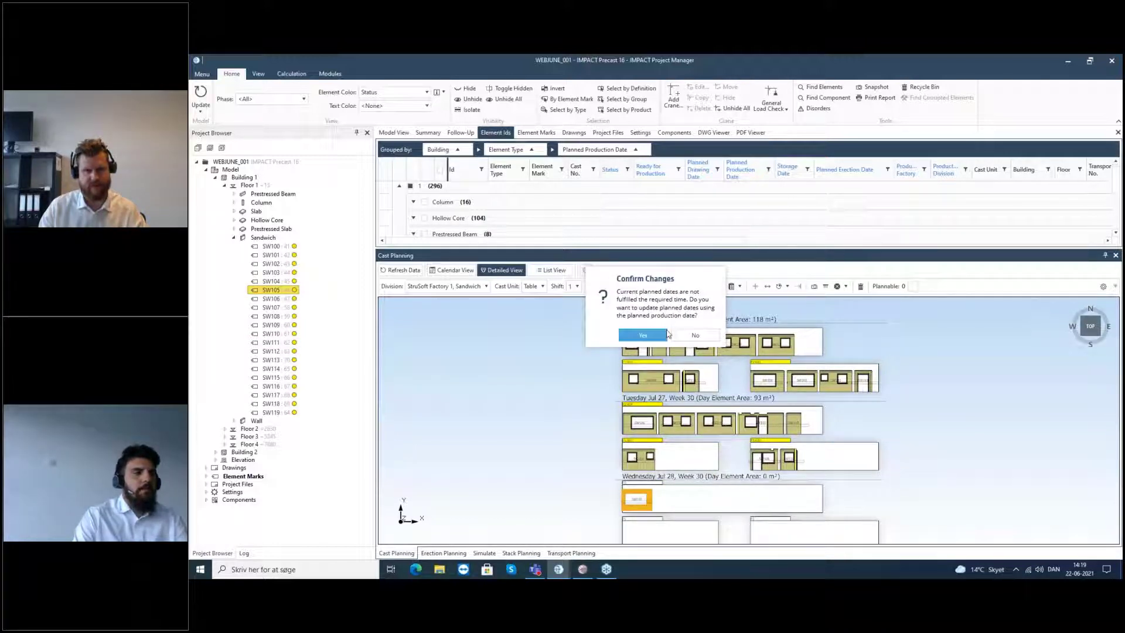
left_click(704, 338)
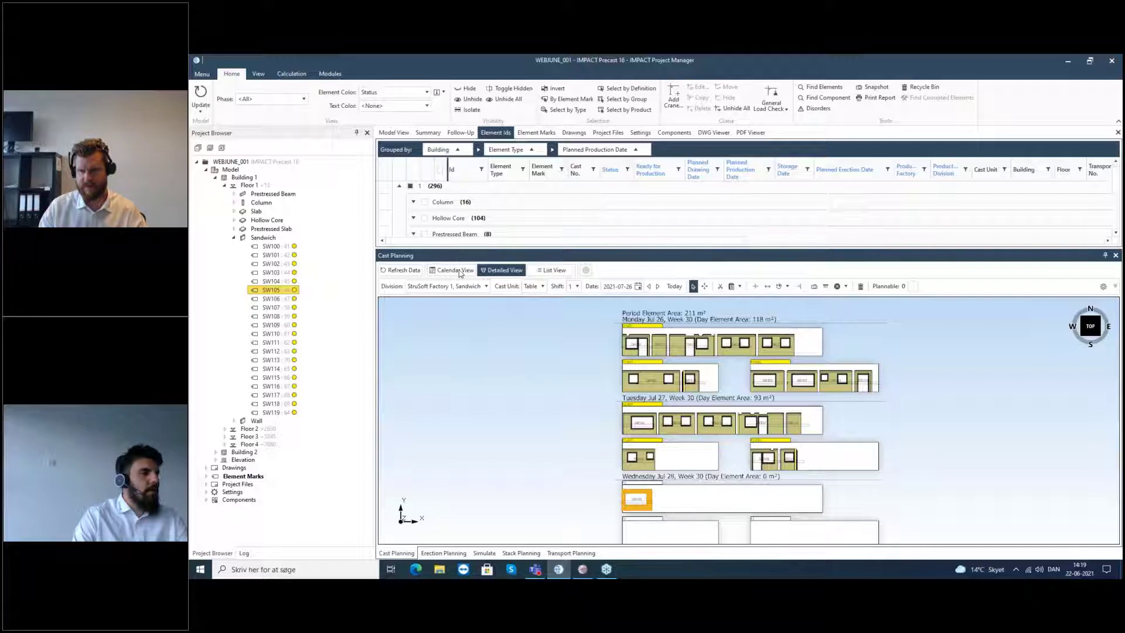
left_click(465, 270)
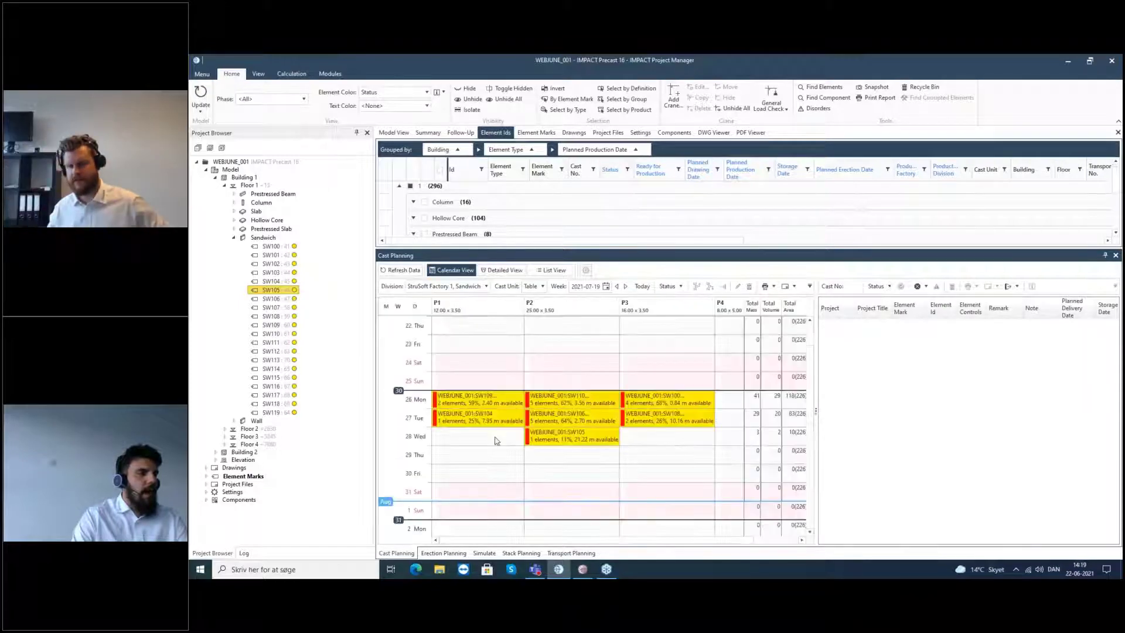
left_click(577, 444)
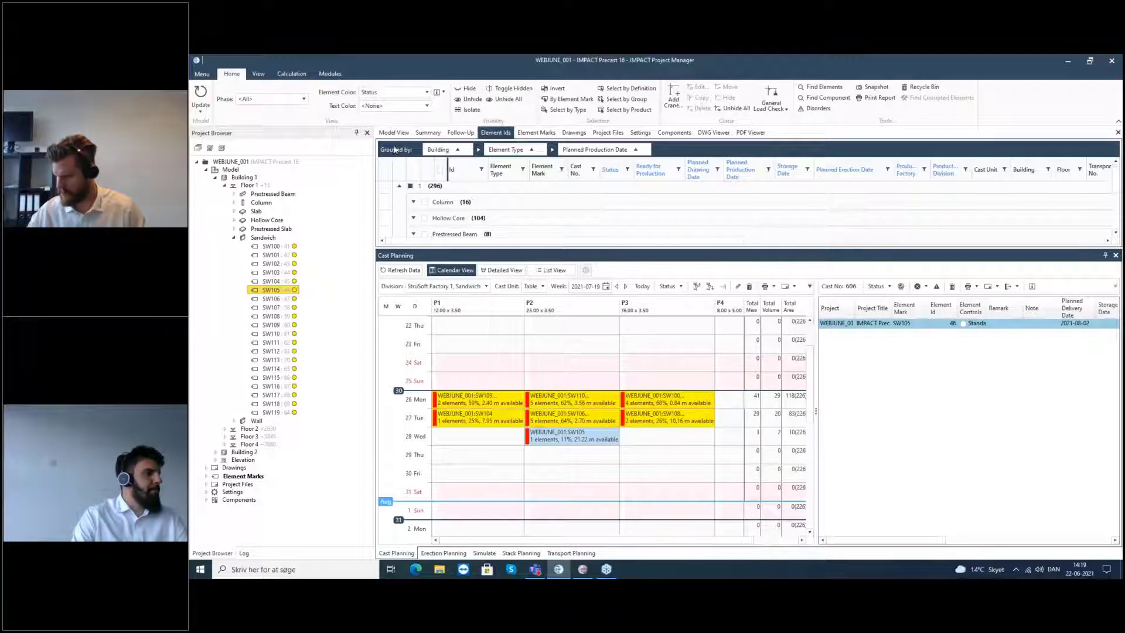
Show the building model in an enlarged view and hide the crane.
left_click(394, 132)
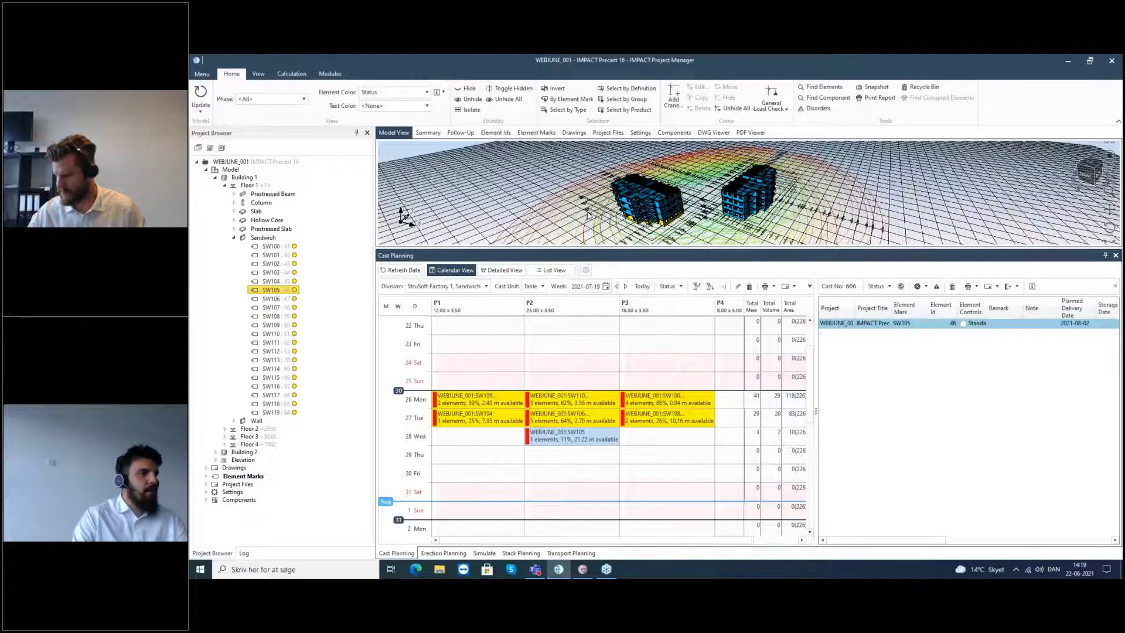
left_click_drag(678, 249, 678, 324)
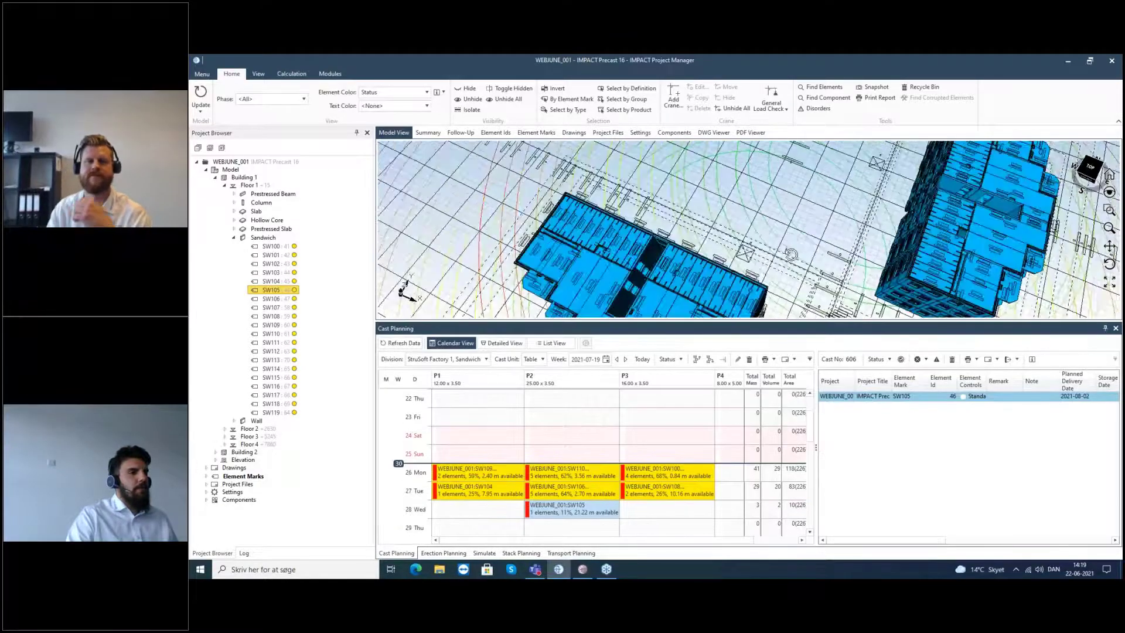
left_click_drag(903, 152, 761, 249)
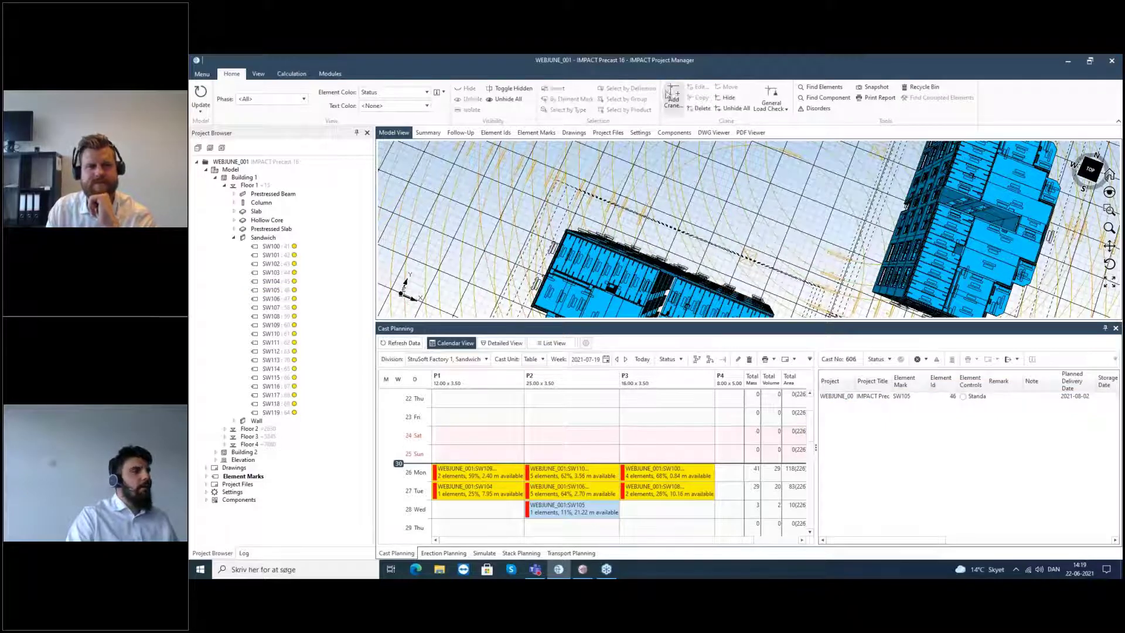
left_click(729, 99)
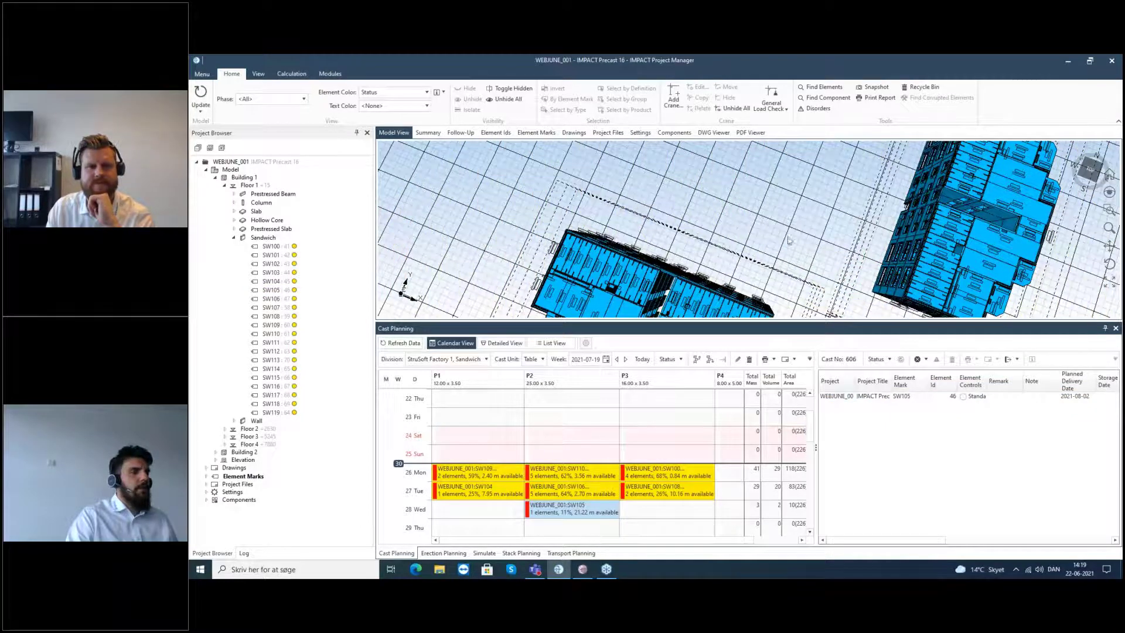
Examine the status colours of the Floor 1 sandwich walls on Building 1 in the 3D model.
mouse_move(767, 155)
middle_mouse_down()
mouse_move(769, 250)
mouse_move(767, 155)
middle_mouse_up()
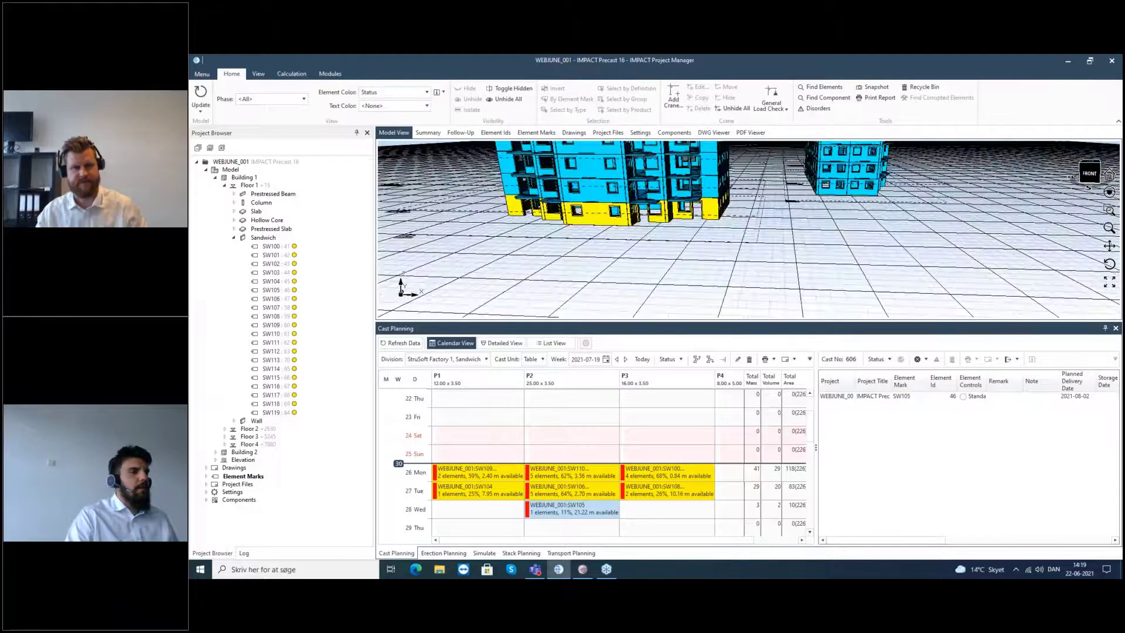
middle_click_drag(578, 211, 581, 235)
scroll(541, 244, "up", 1)
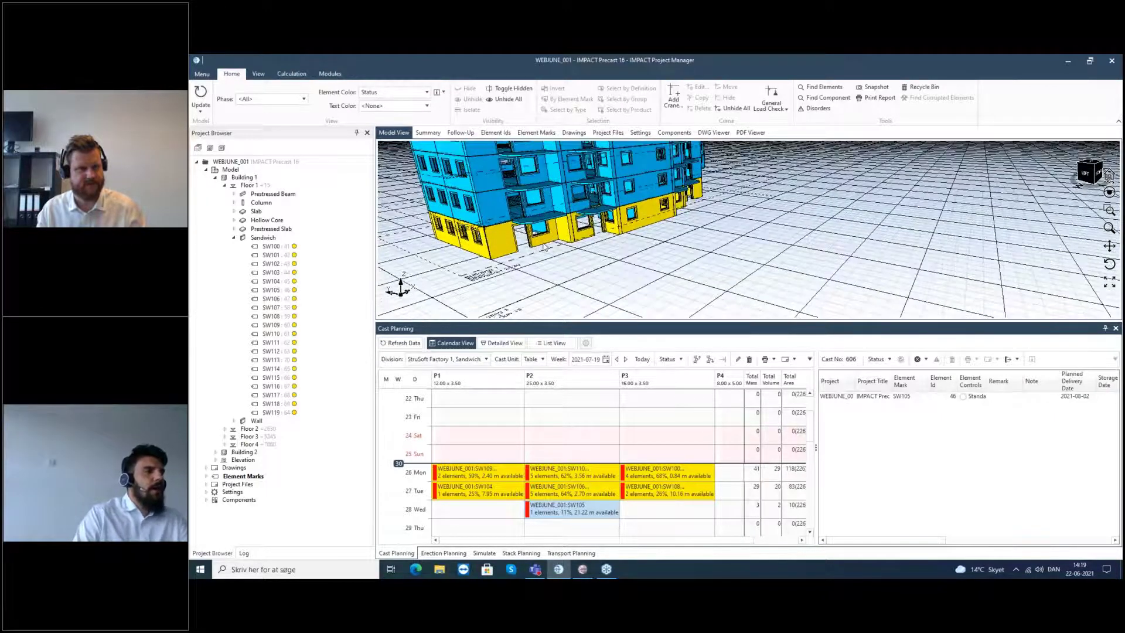
scroll(545, 245, "down", 1)
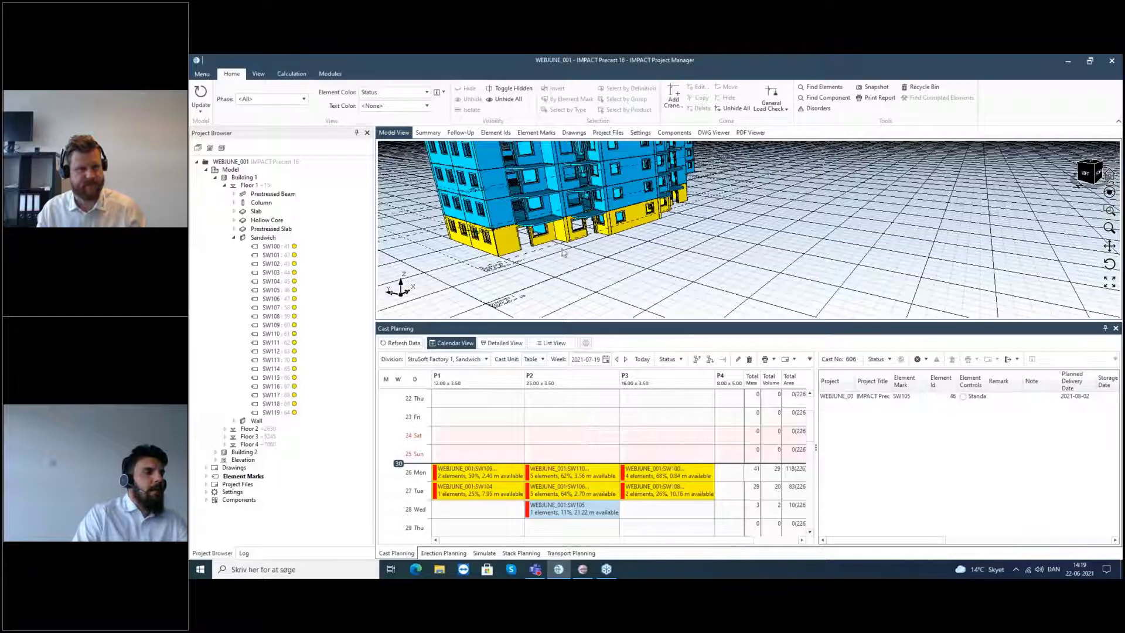
left_click(443, 92)
left_click(660, 273)
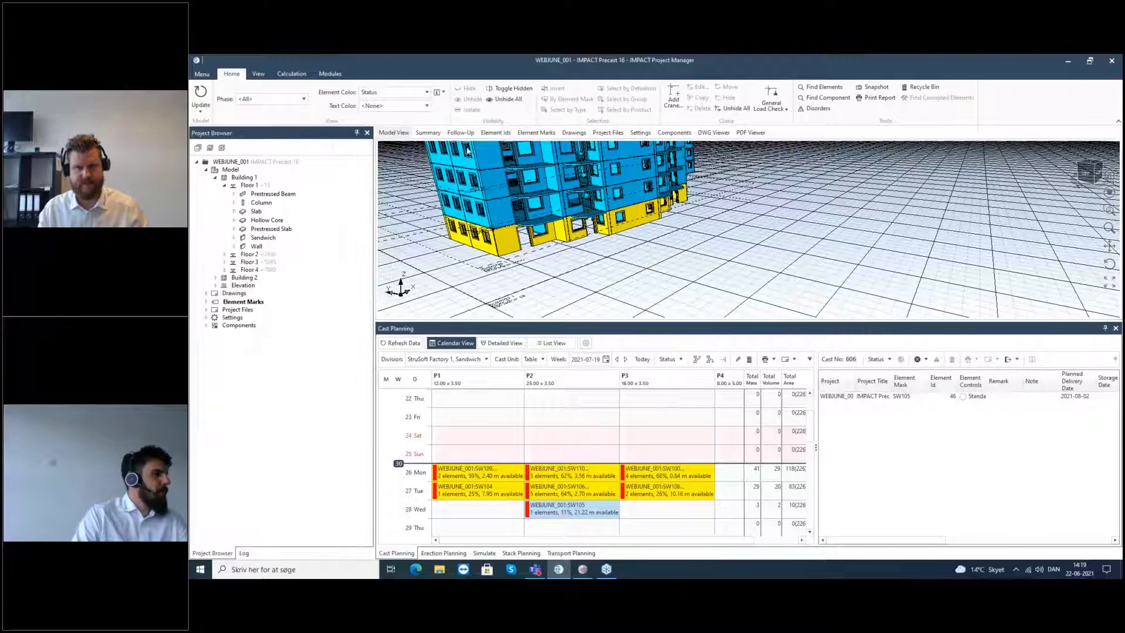
Choose the division StruSoft Factory 1, Columns and Beams for cast planning and select Building 1's columns planned for 2021-07-21.
left_click(234, 238)
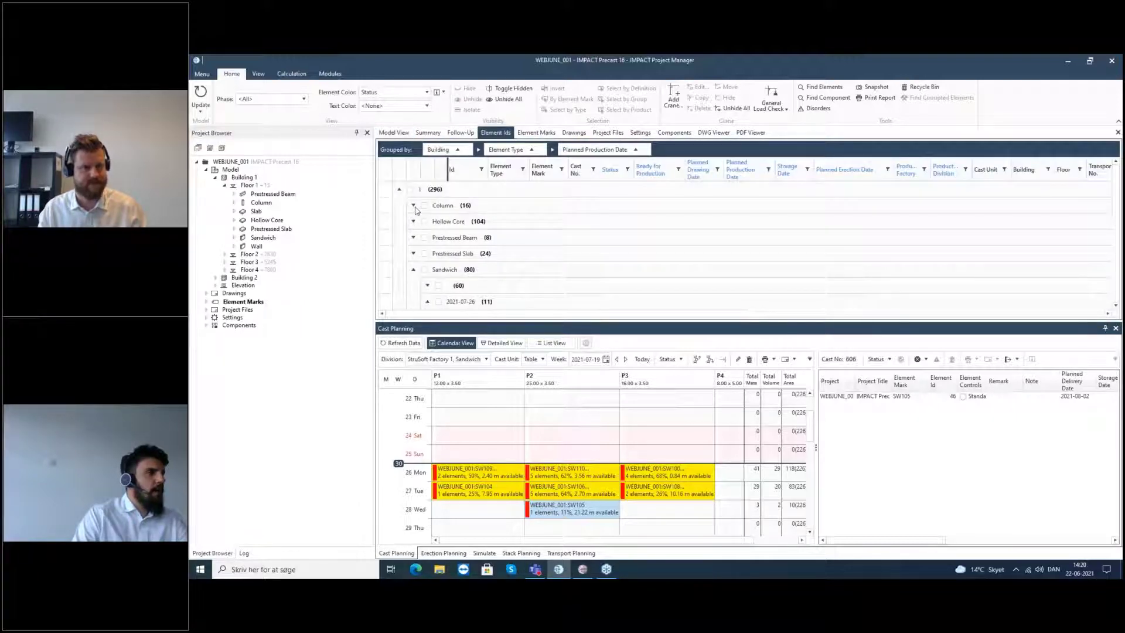
left_click(414, 206)
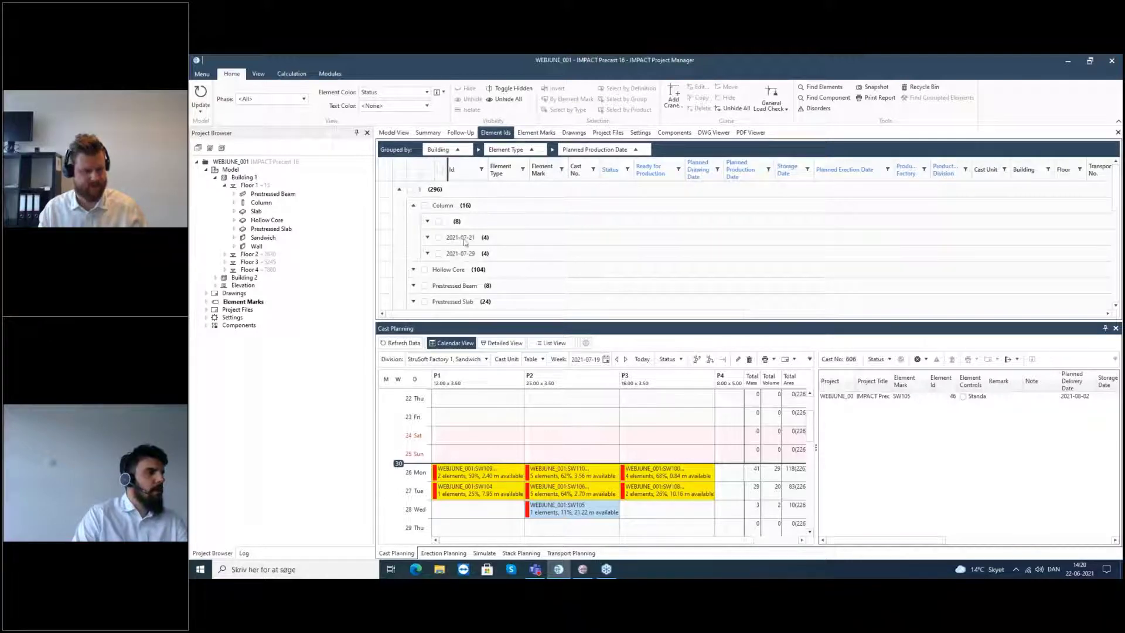
left_click(486, 359)
left_click(480, 419)
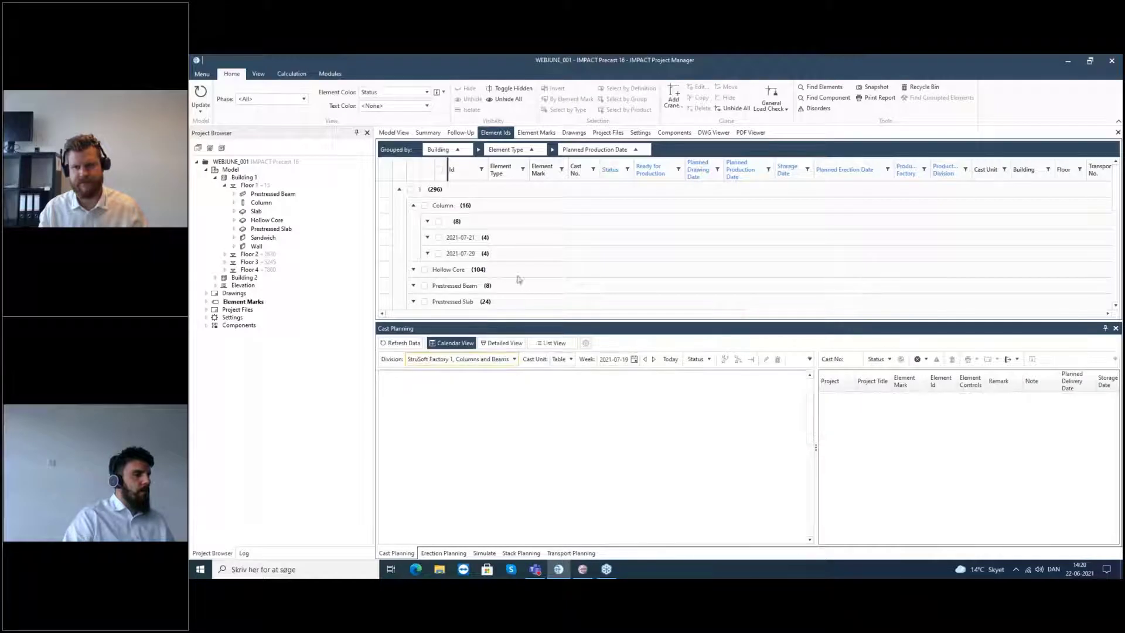
left_click(438, 237)
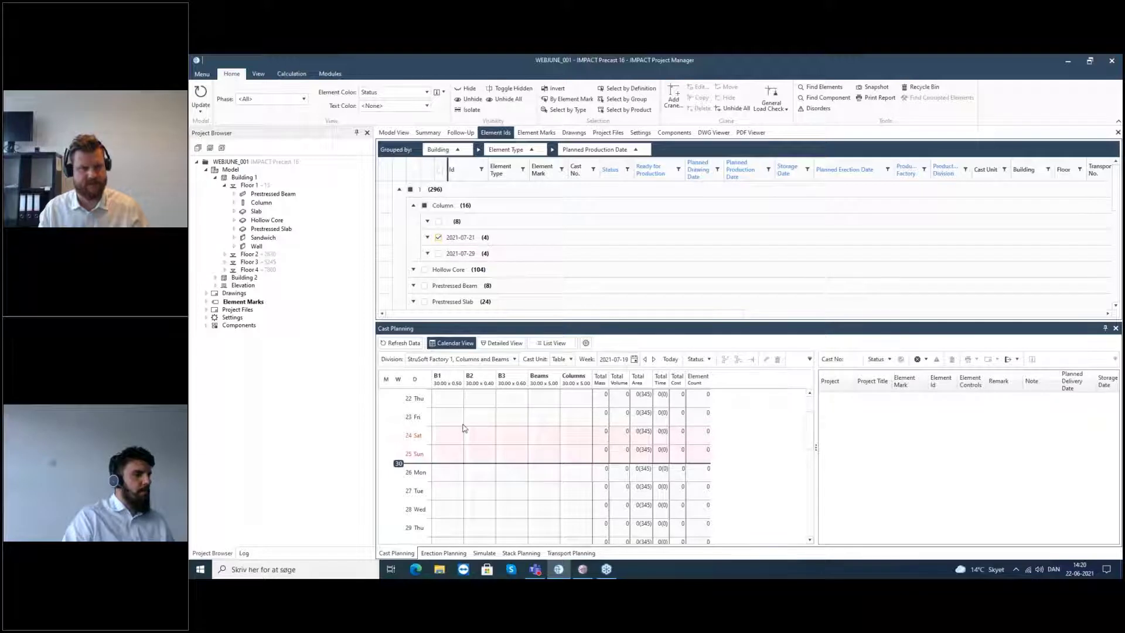
Auto cast the selected columns on the Columns table on 21 July, using the erection sequence as cast order.
scroll(496, 441, "up", 3)
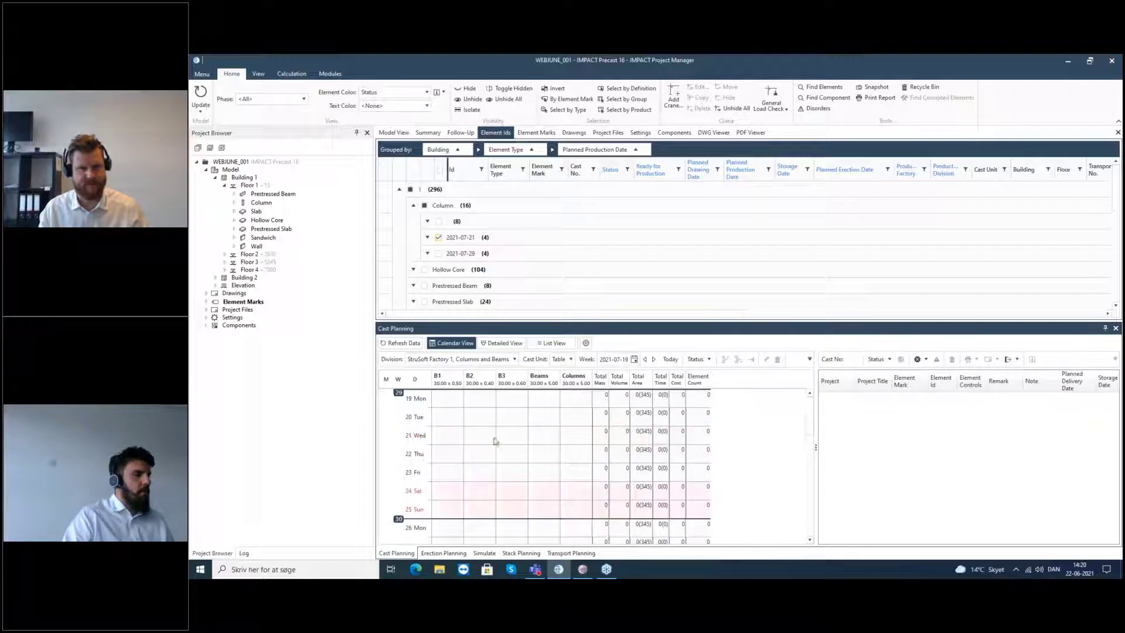
left_click(590, 439)
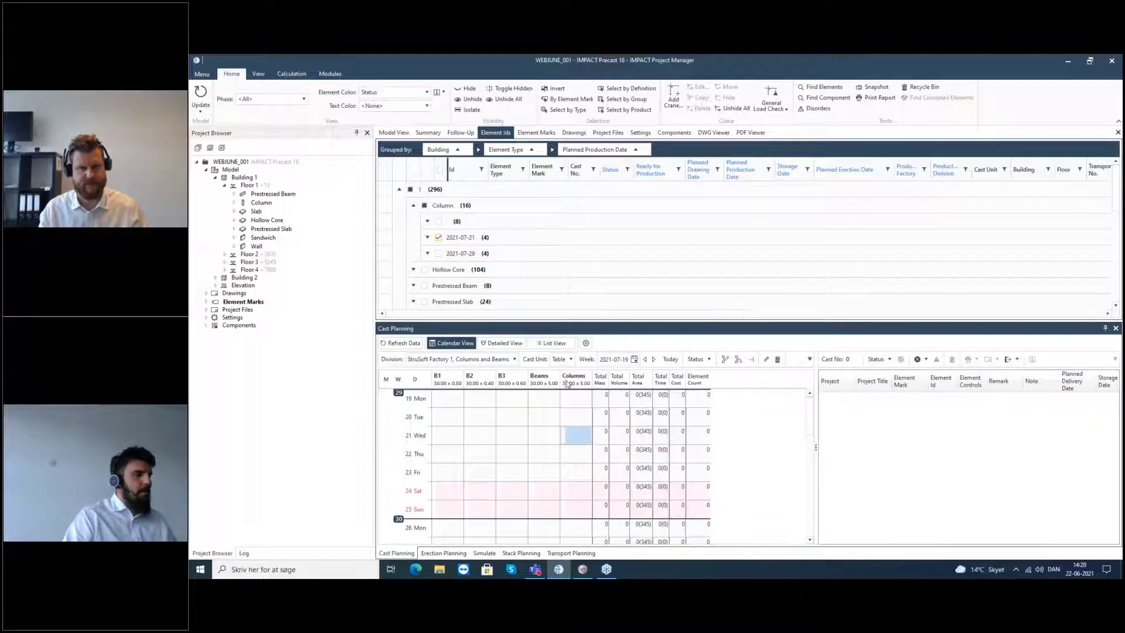
left_click(585, 343)
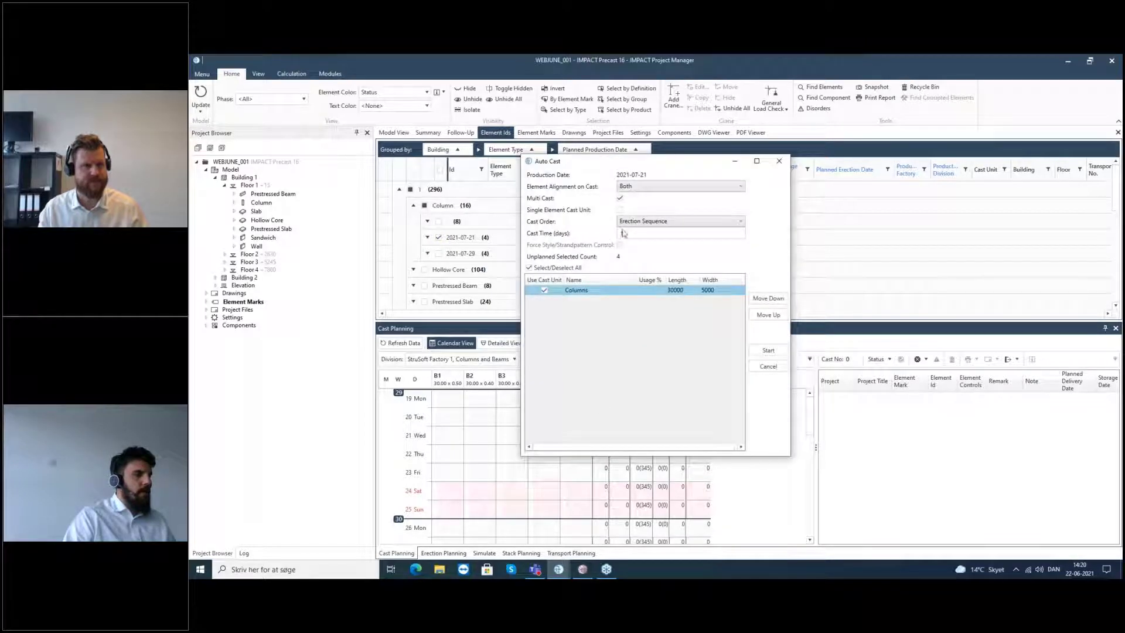
left_click(768, 350)
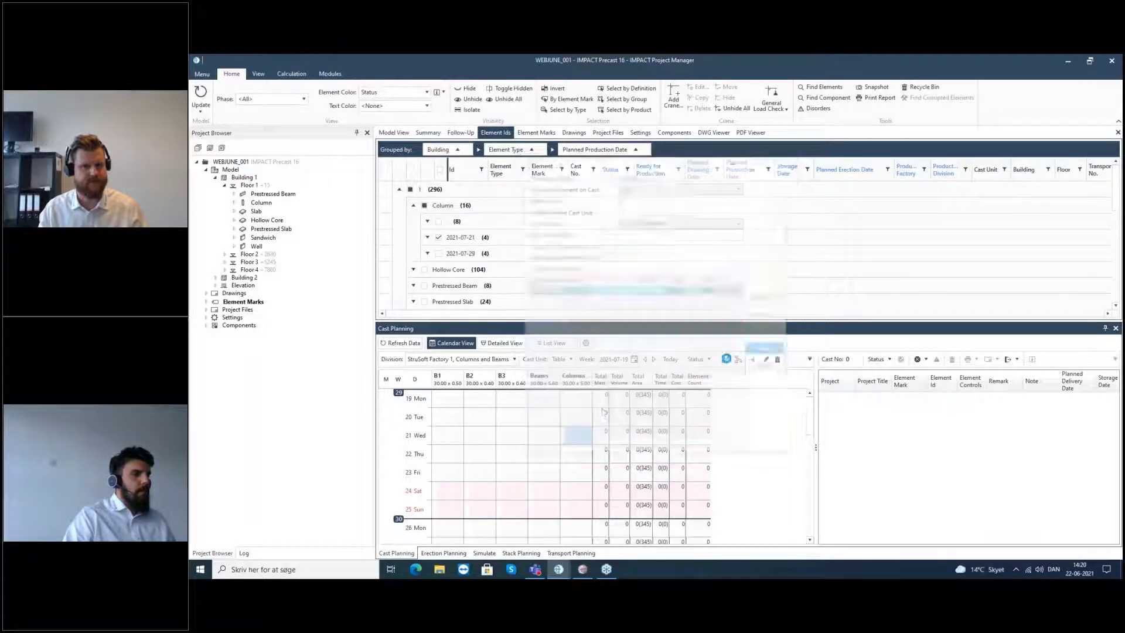
Select Building 1's columns planned for 2021-07-29 and auto cast them on the Columns table on 29 July.
left_click(438, 254)
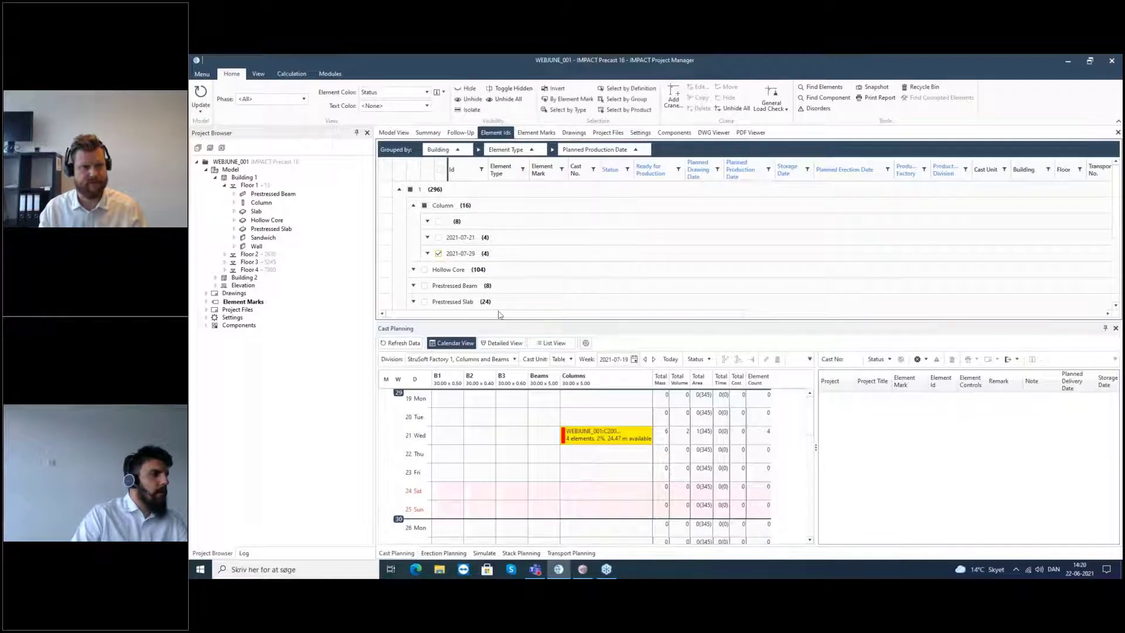
left_click(567, 455)
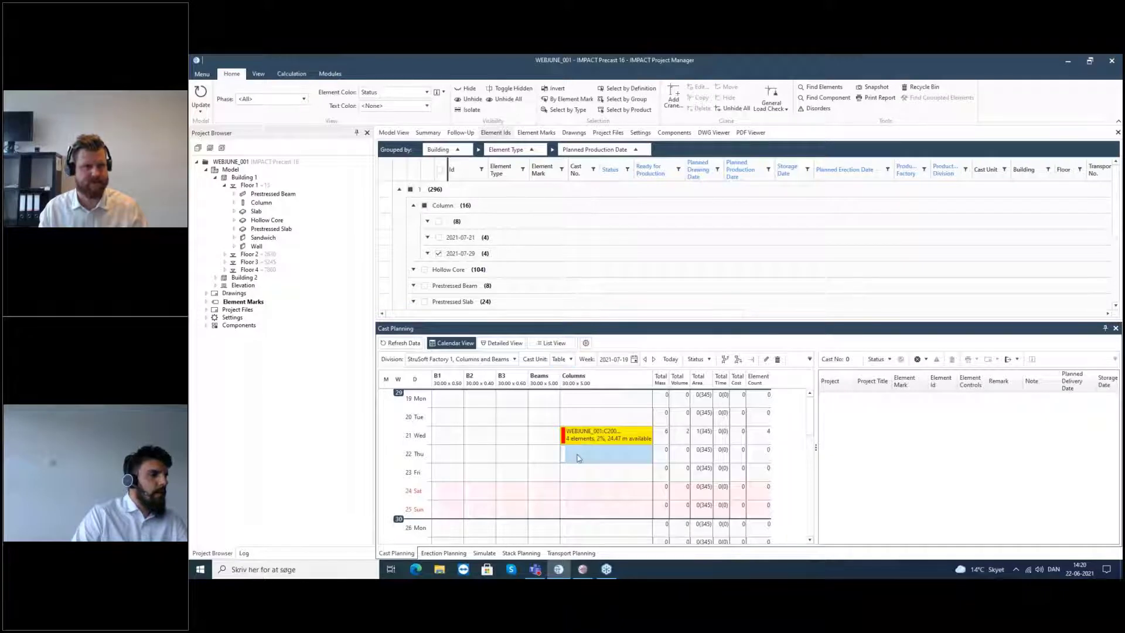
scroll(579, 456, "down", 3)
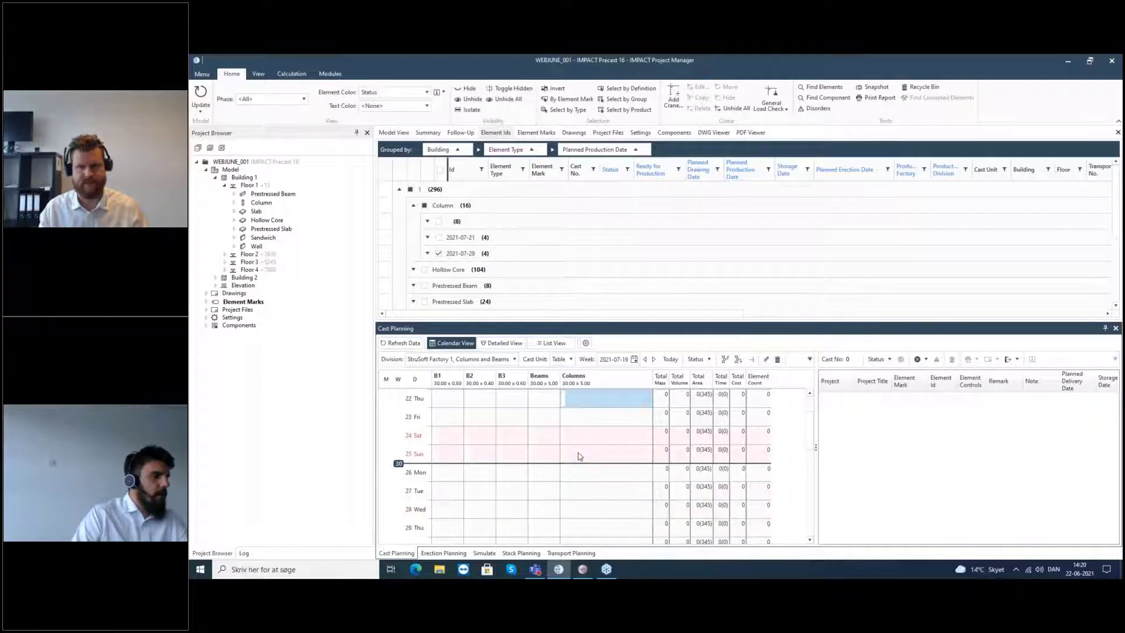
scroll(580, 477, "down", 3)
left_click(566, 475)
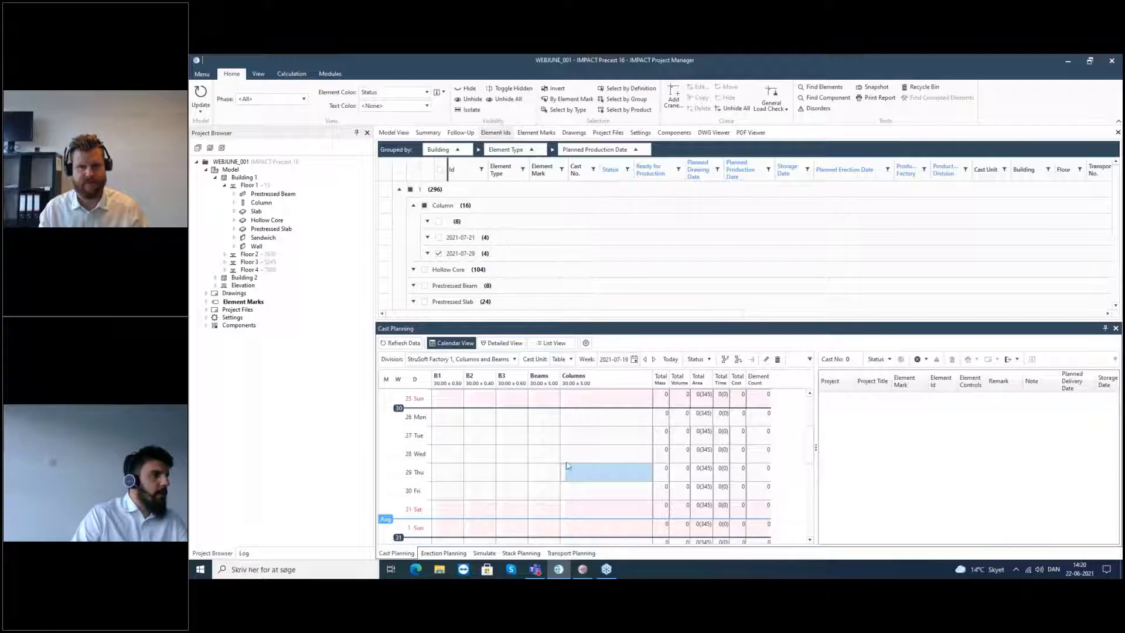
left_click(585, 343)
left_click(769, 350)
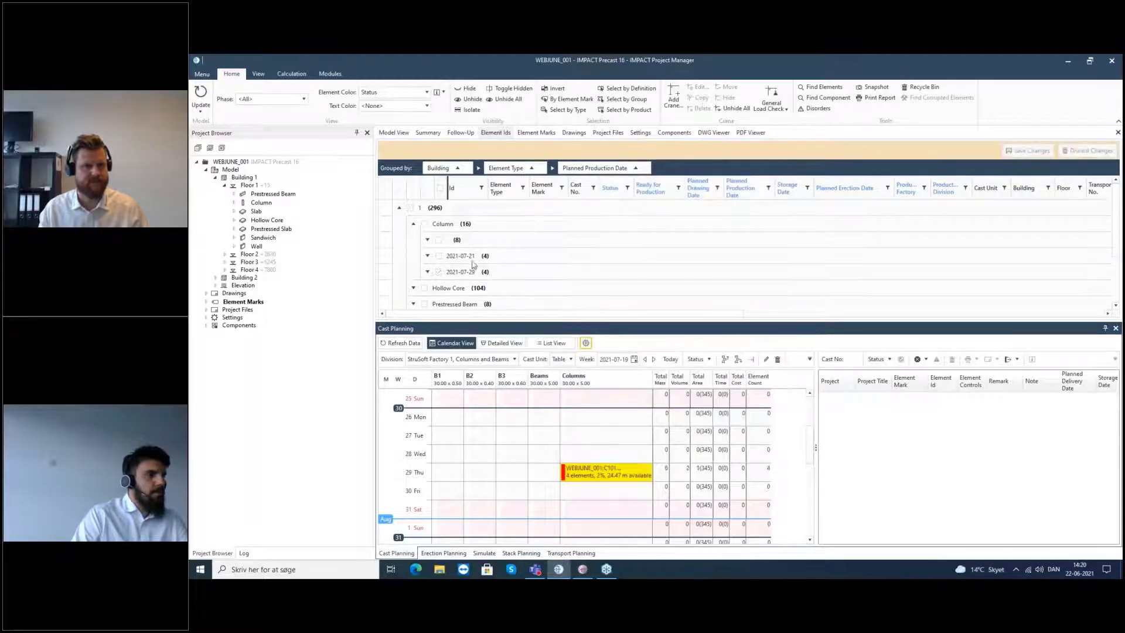
Expand Building 1's hollow cores and select all those planned for production on 2021-07-29.
left_click(414, 269)
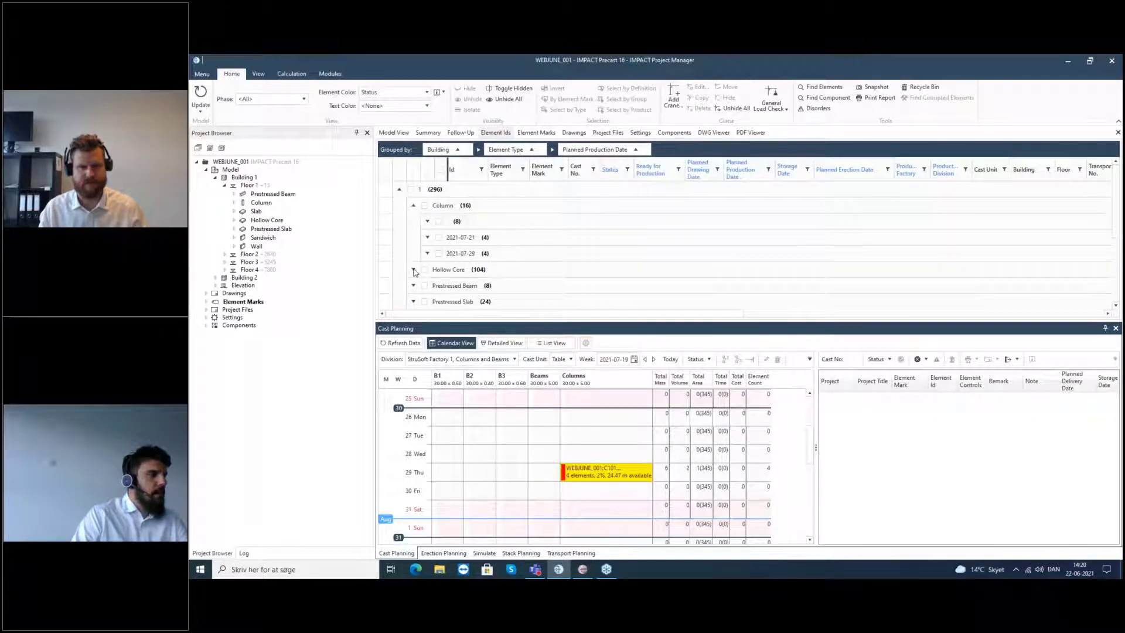
scroll(466, 281, "down", 2)
scroll(459, 265, "up", 2)
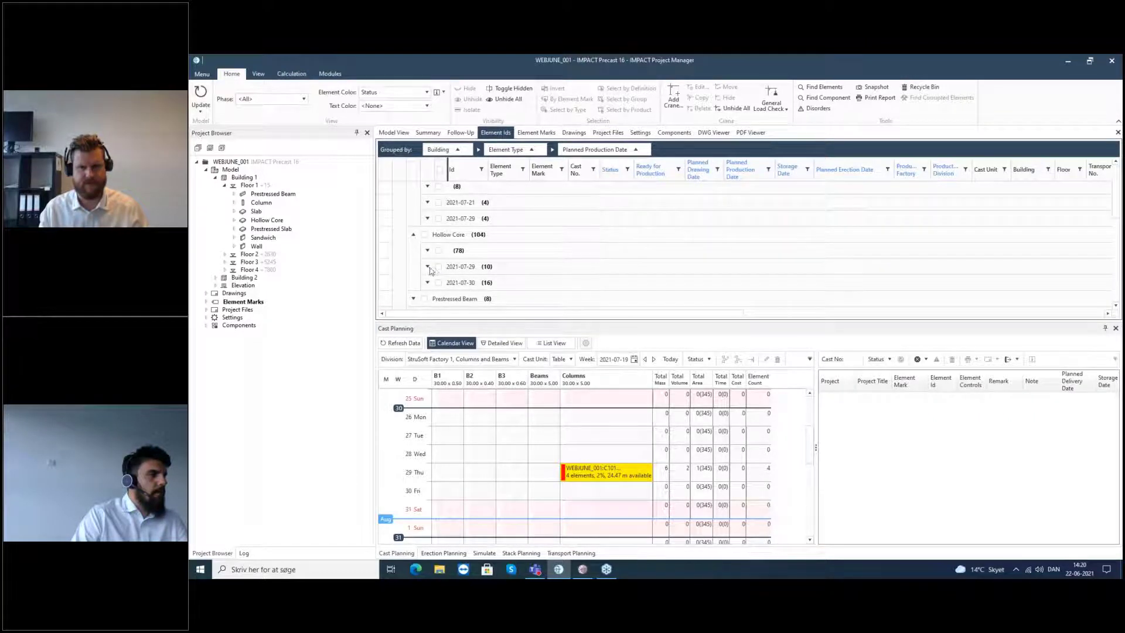
left_click(428, 267)
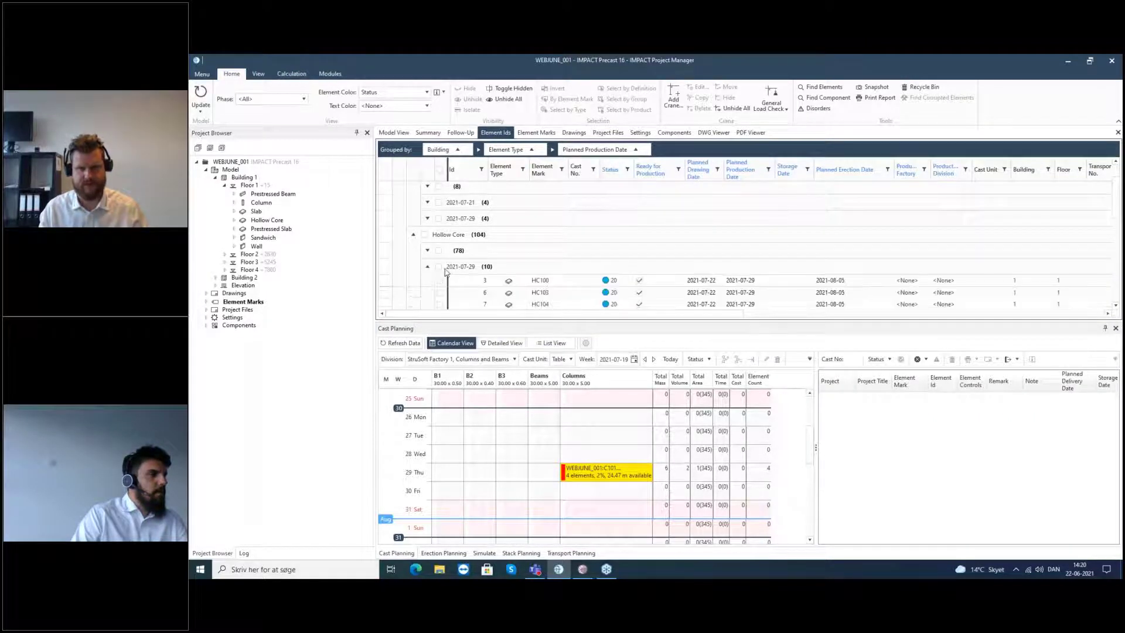
scroll(445, 271, "down", 2)
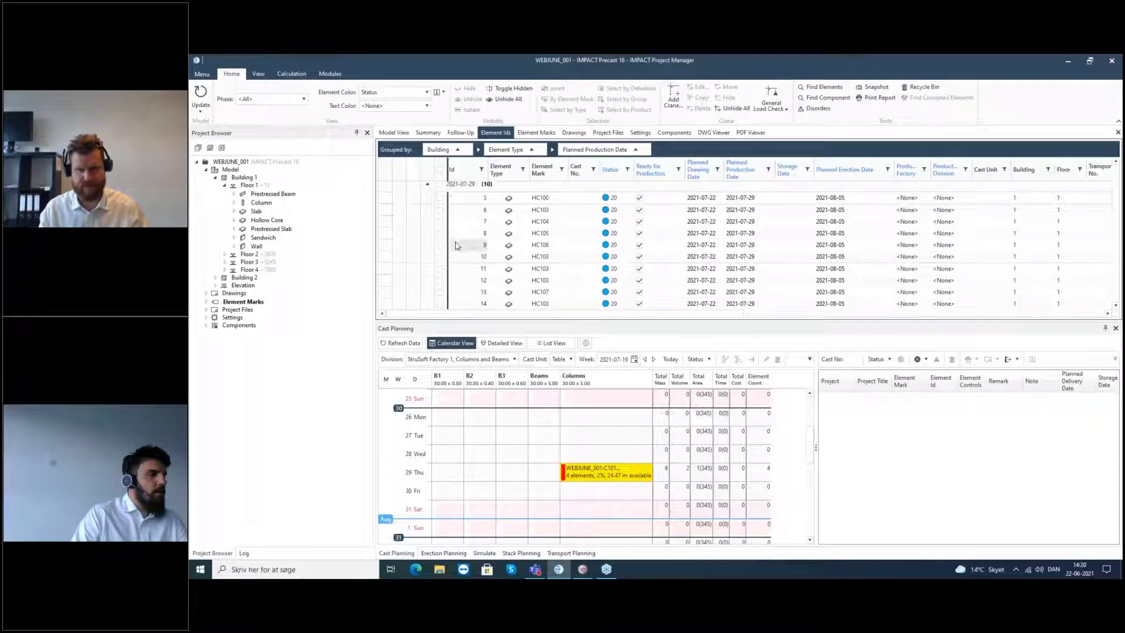
scroll(451, 220, "up", 1)
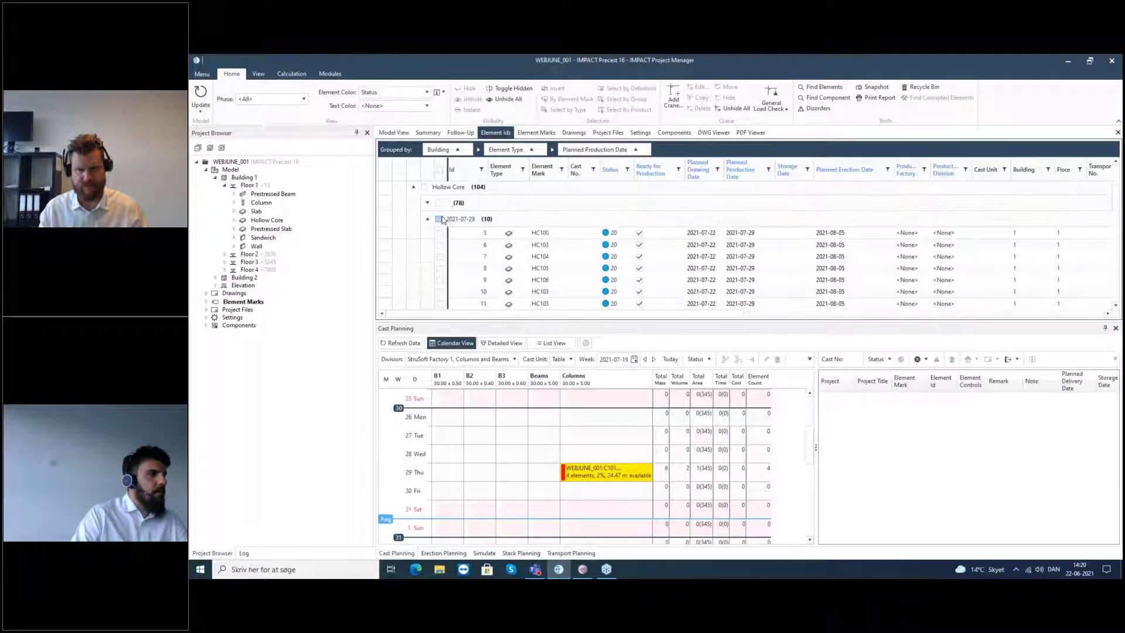
left_click(438, 219)
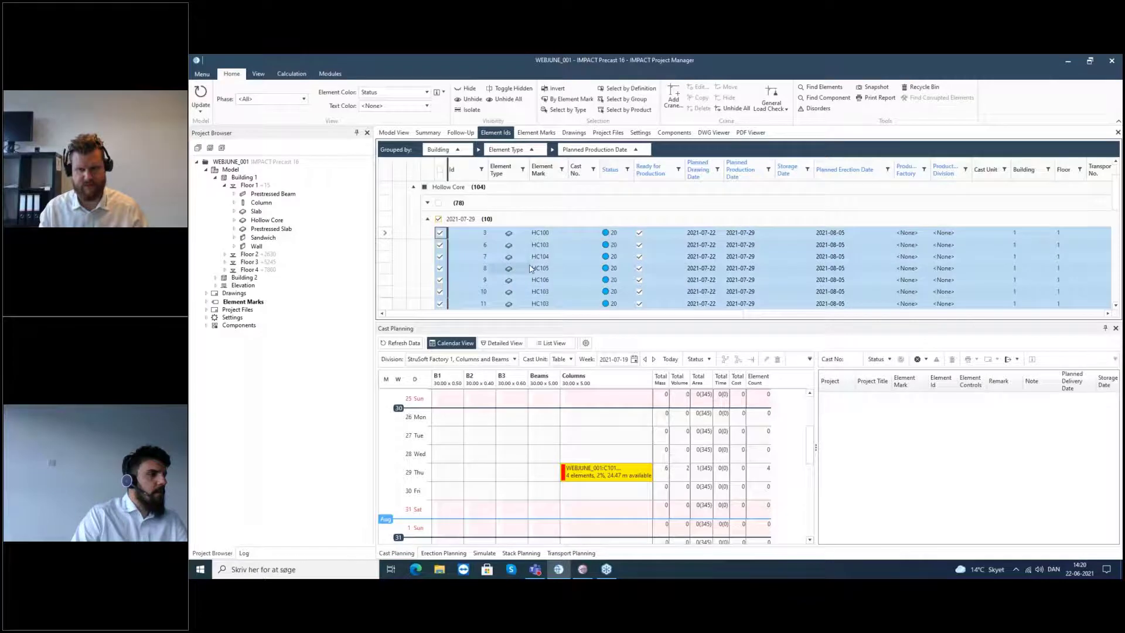
scroll(533, 270, "down", 1)
scroll(539, 421, "down", 1)
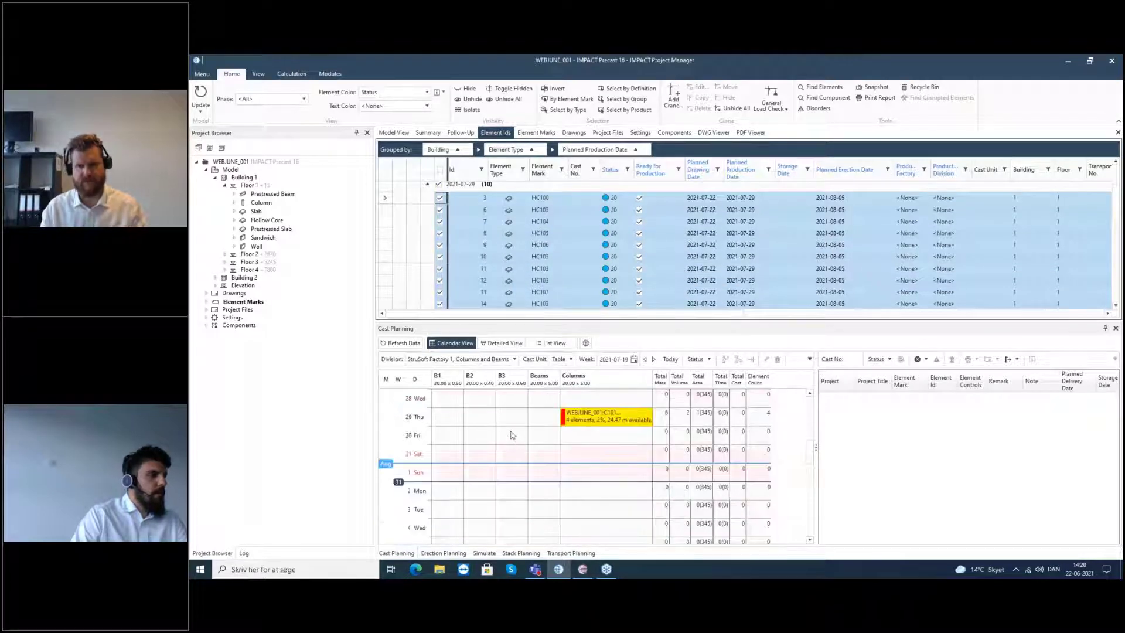
Choose the division StruSoft Factory 1, Prestressed Elements and auto cast the selected hollow cores with beds HC1 to HC3 on 29 July.
left_click(512, 359)
left_click(513, 360)
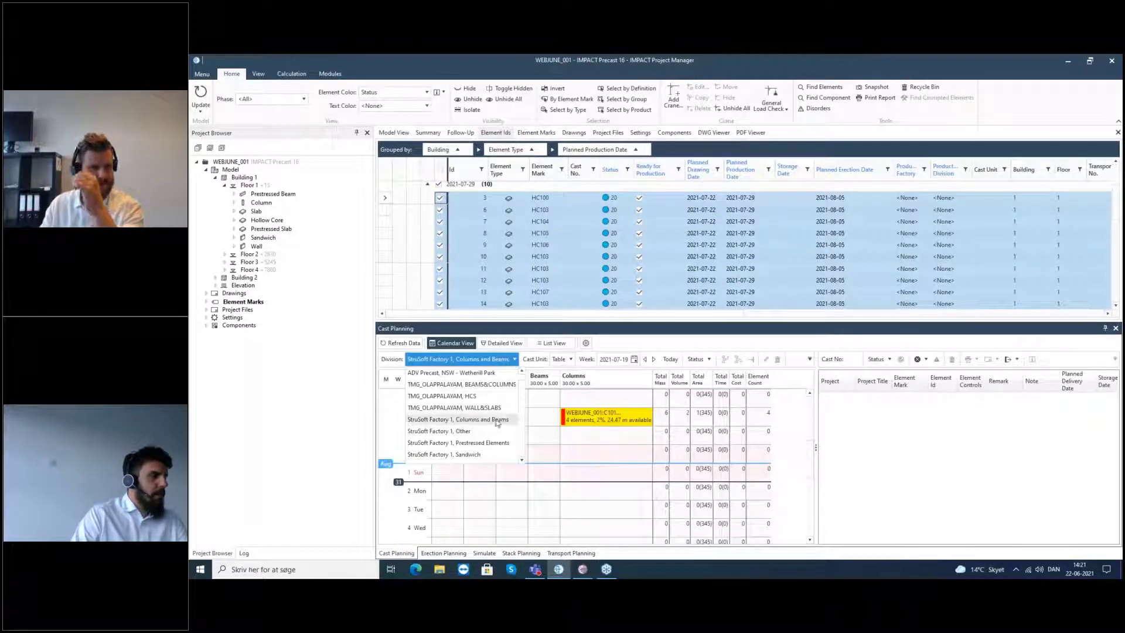
left_click(516, 446)
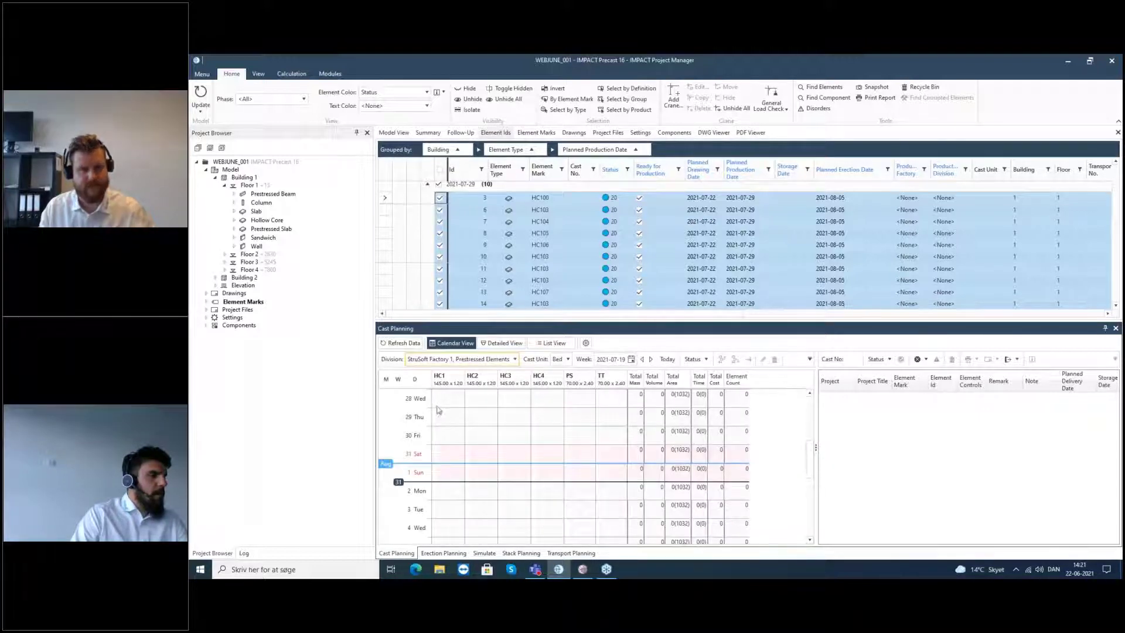
left_click_drag(438, 417, 516, 423)
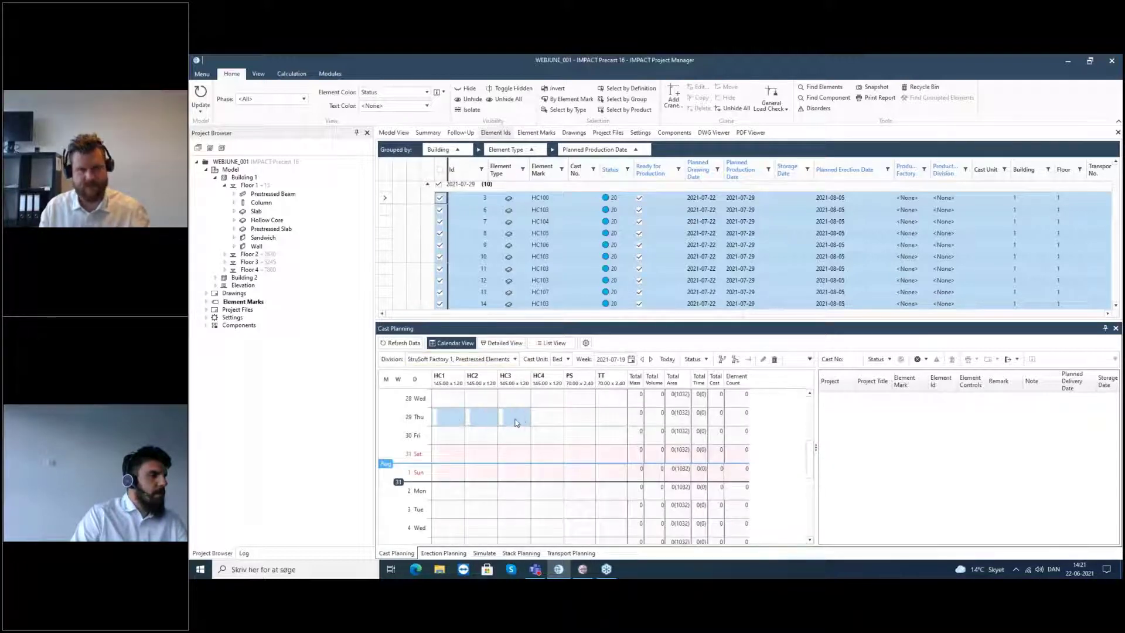
left_click(586, 343)
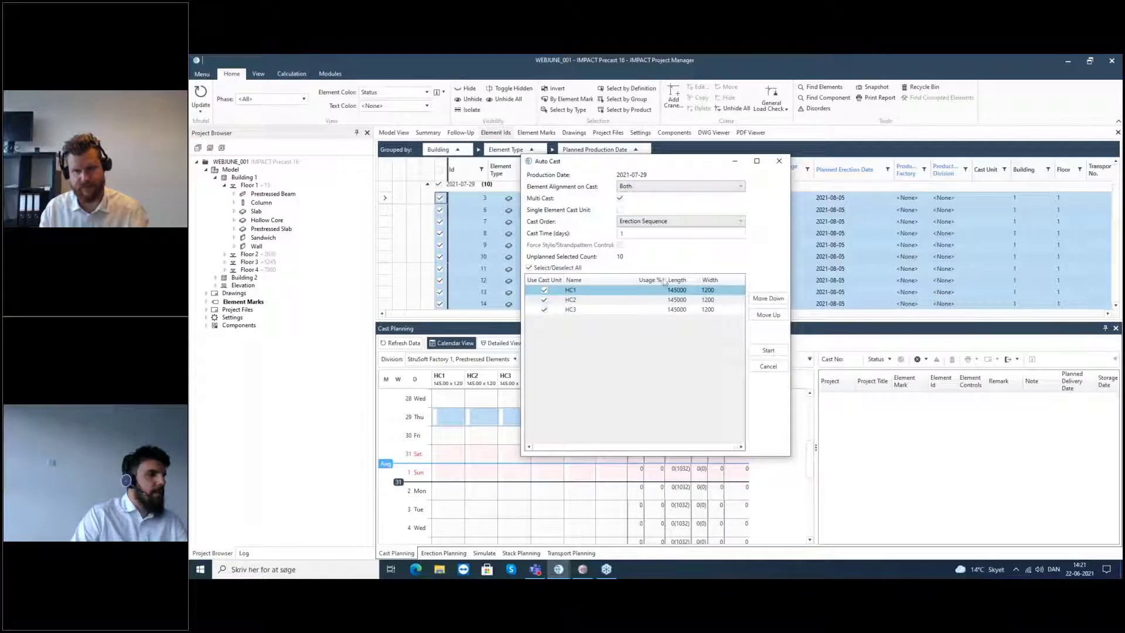
left_click(768, 350)
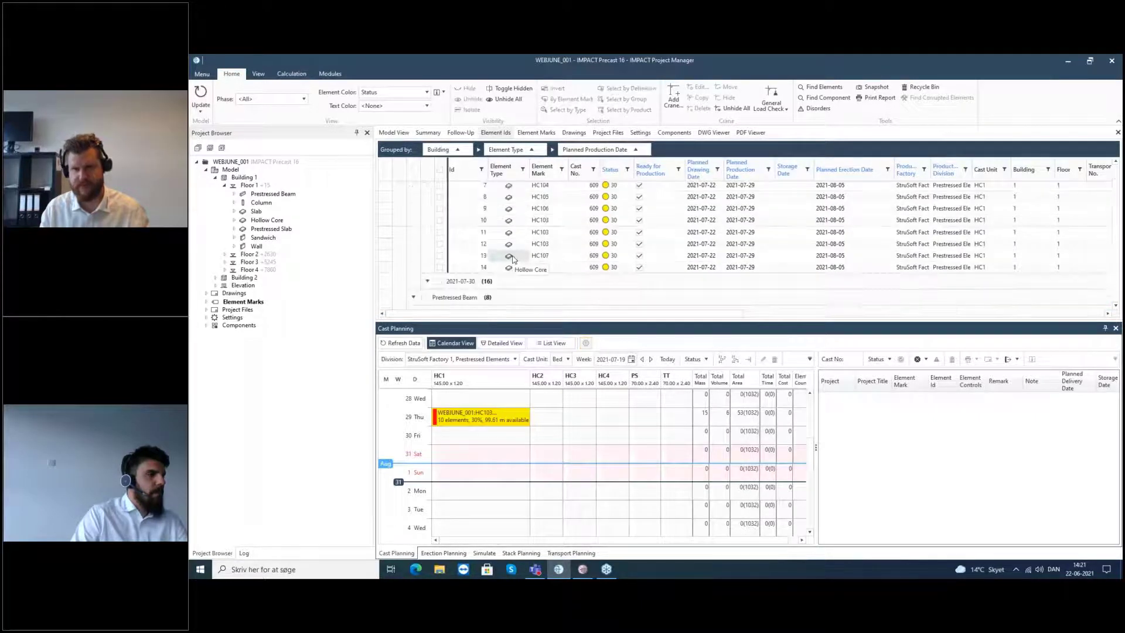
Expand the hollow cores planned for 2021-07-30 and select the range from HC101 (Id 4) to HC111 (Id 22).
scroll(435, 259, "down", 1)
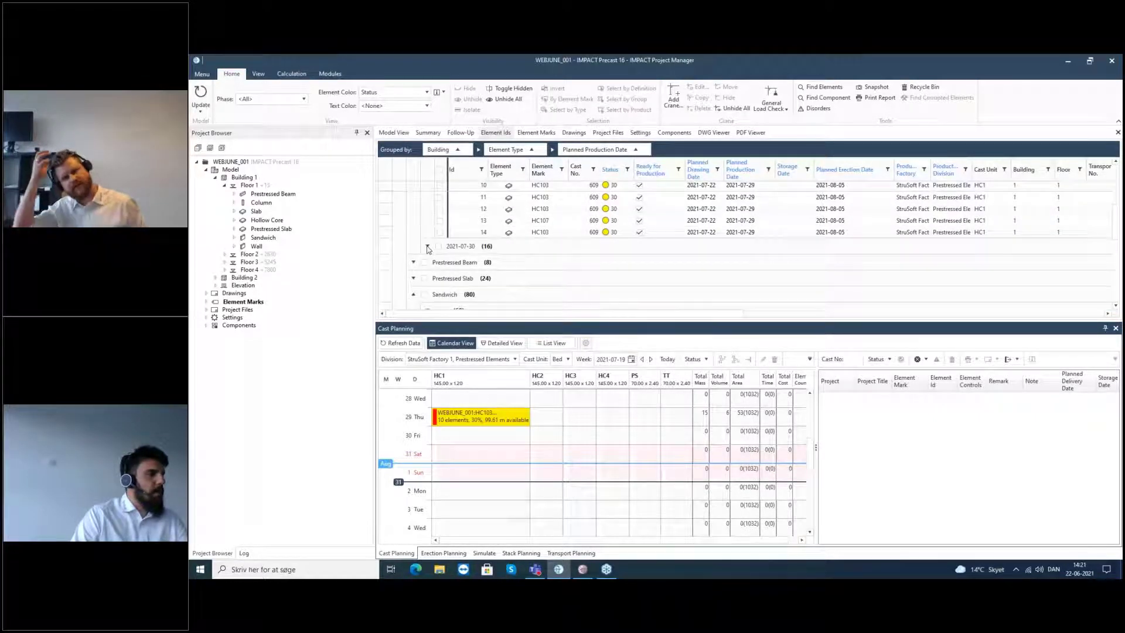
left_click(427, 247)
scroll(512, 264, "down", 1)
scroll(513, 263, "down", 1)
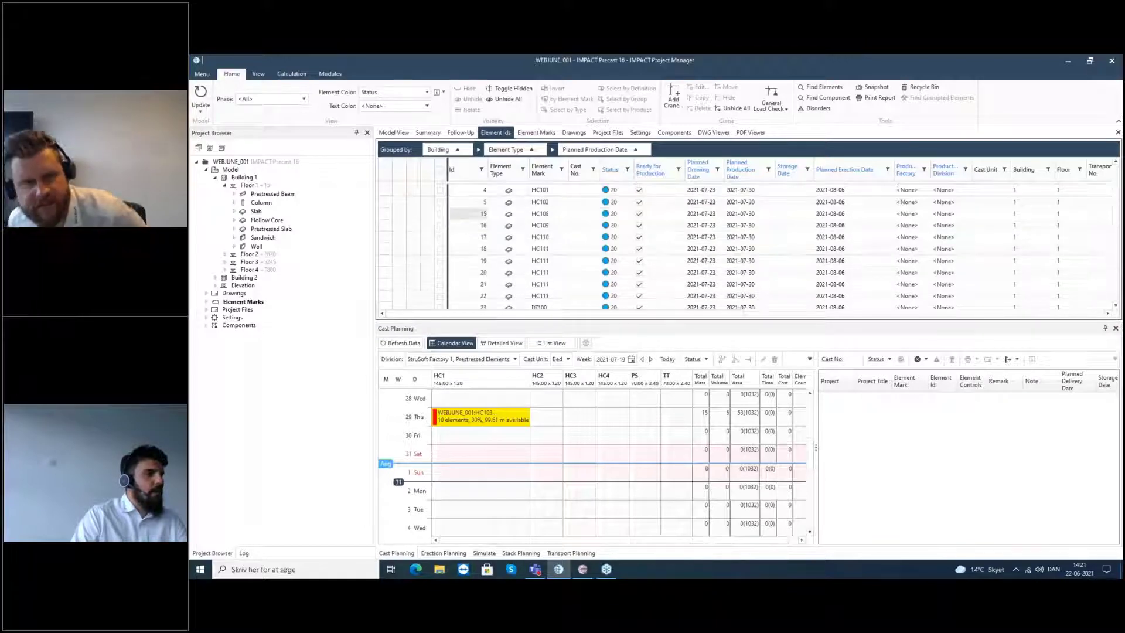
left_click(444, 193)
scroll(451, 252, "down", 1)
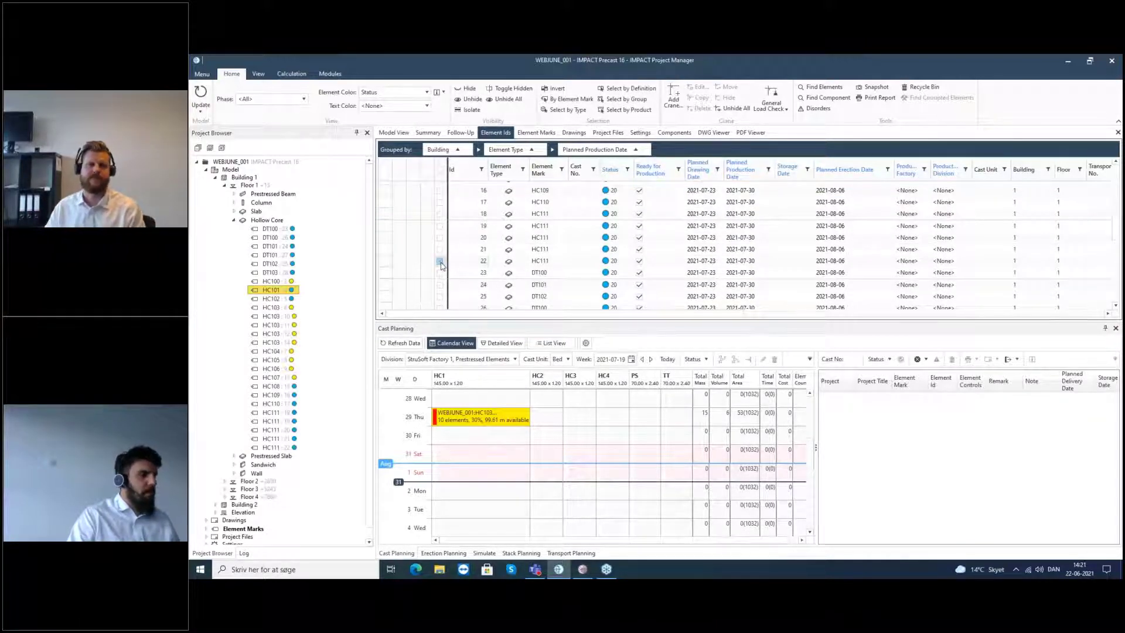
left_click(441, 263)
scroll(457, 275, "up", 1)
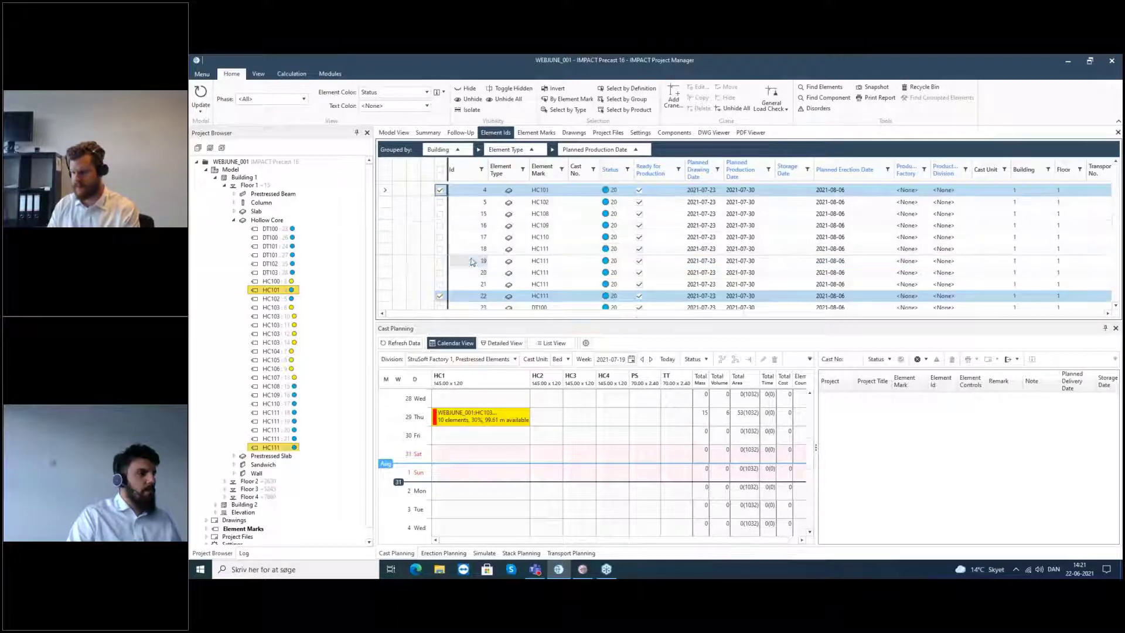
left_click(440, 296, "shift")
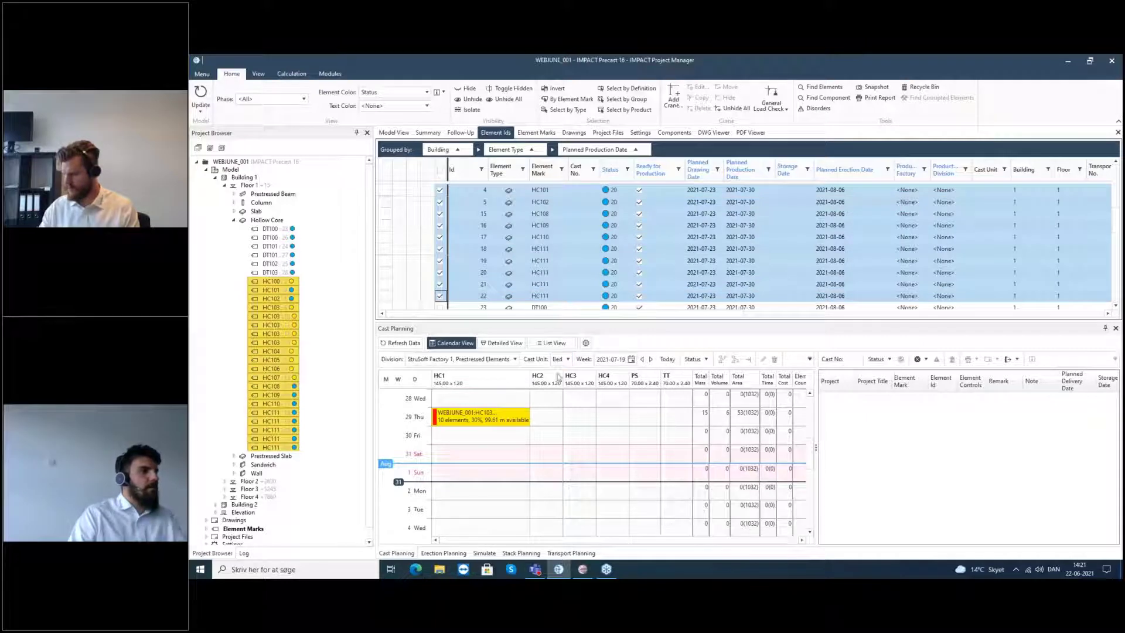
Try to auto cast the selected hollow cores on bed HC2 on 29 July.
left_click(536, 419)
left_click(585, 343)
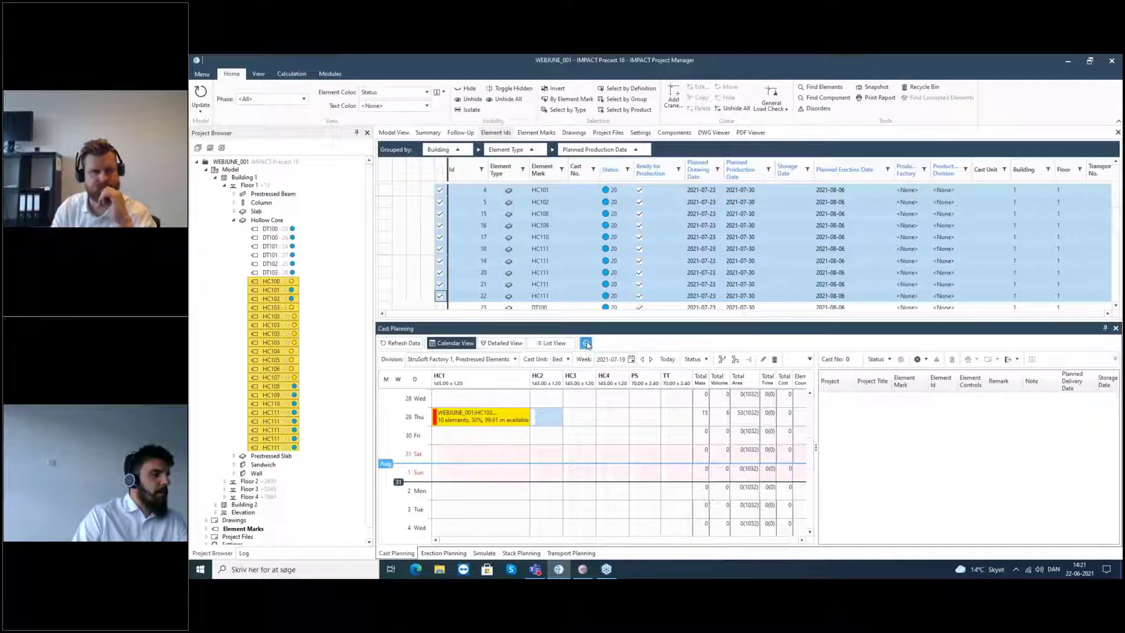
left_click(776, 351)
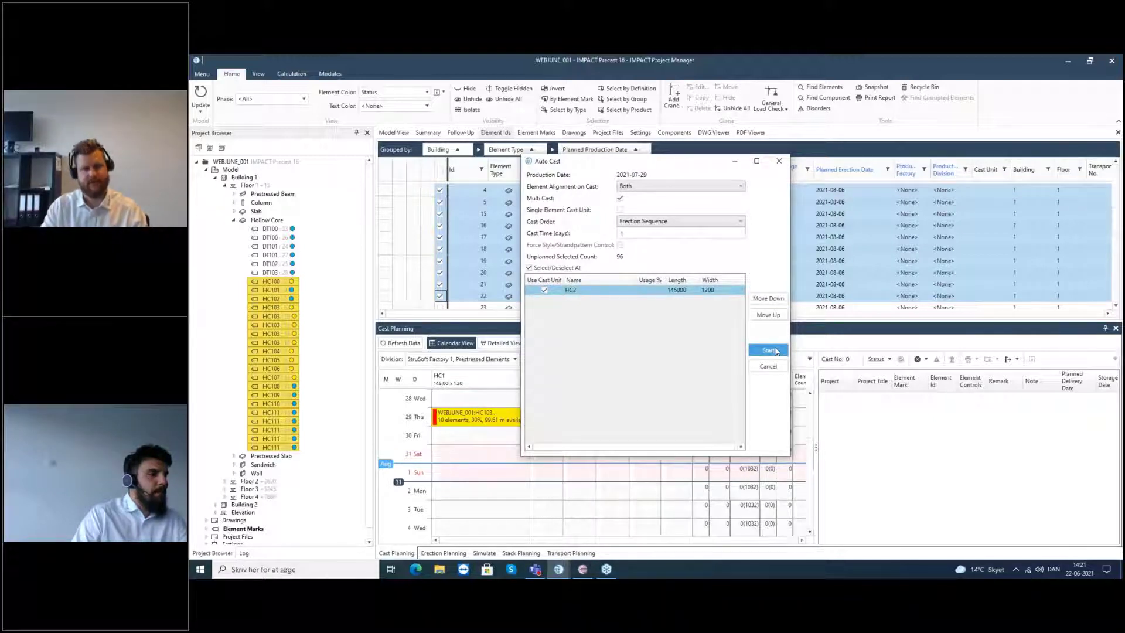
left_click(776, 351)
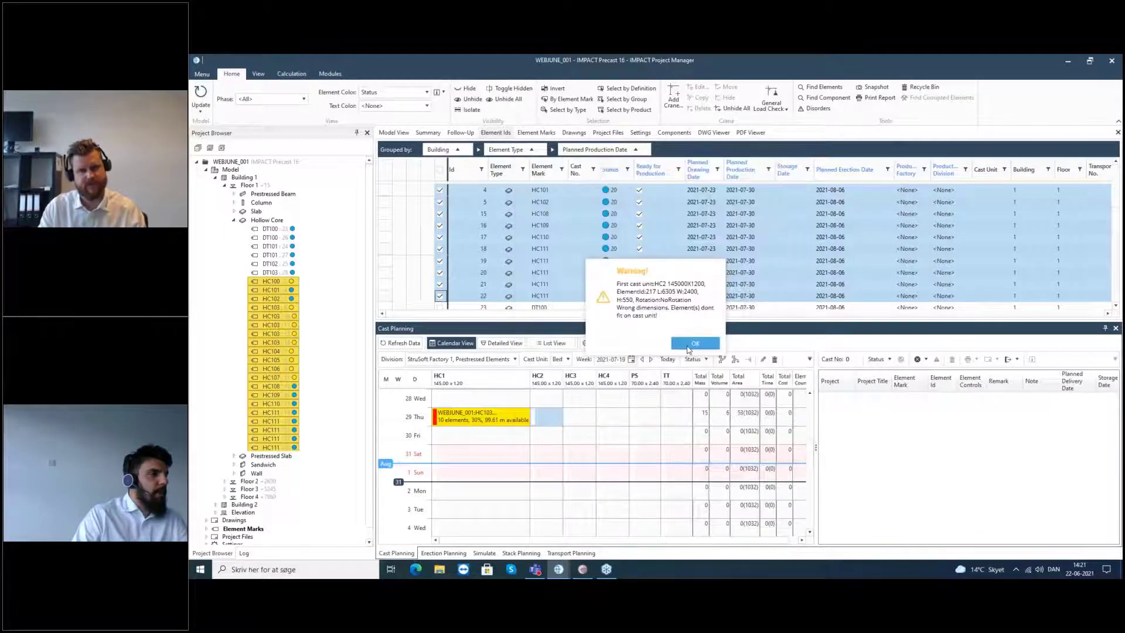
left_click(693, 345)
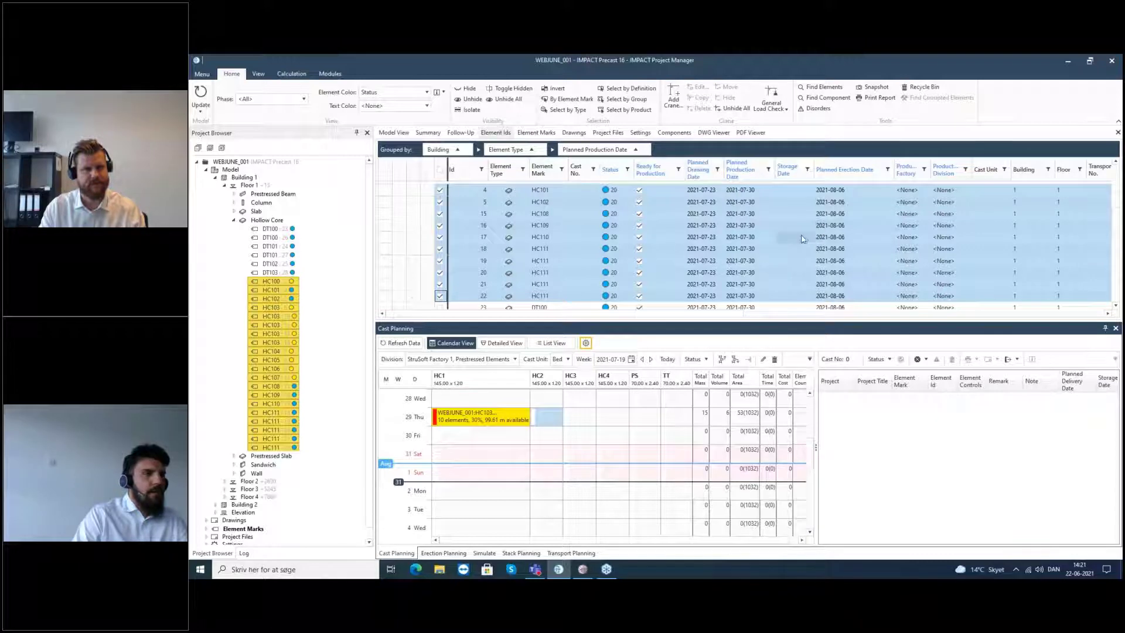
Try to auto cast the selected hollow cores on bed HC1 on 30 July.
scroll(803, 239, "down", 3)
scroll(791, 239, "up", 1)
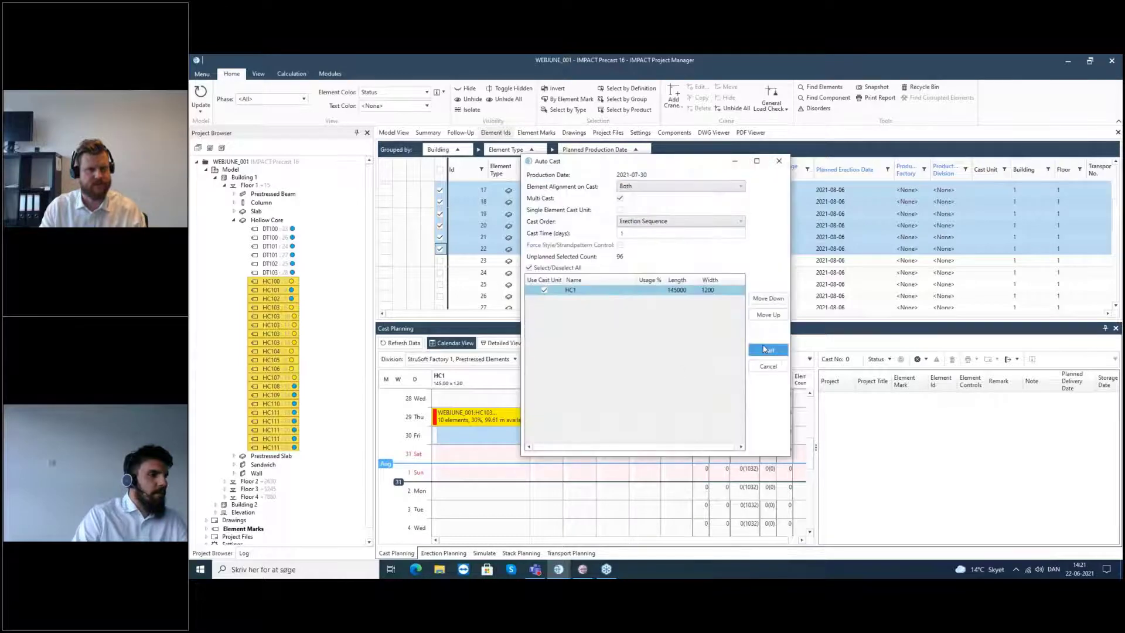
left_click(763, 347)
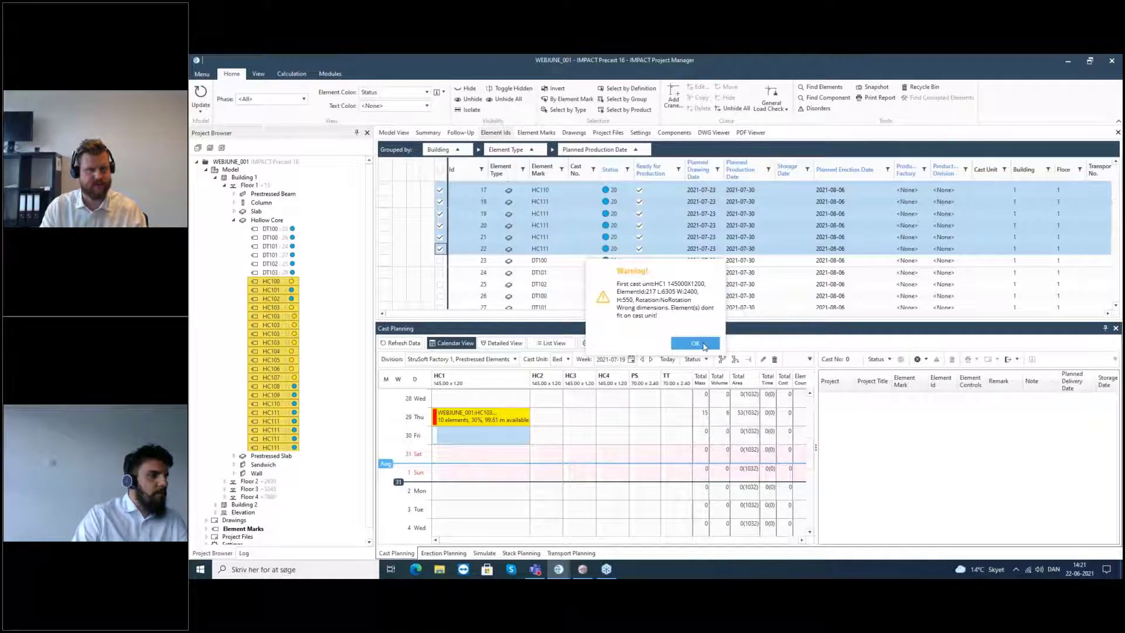
left_click(703, 345)
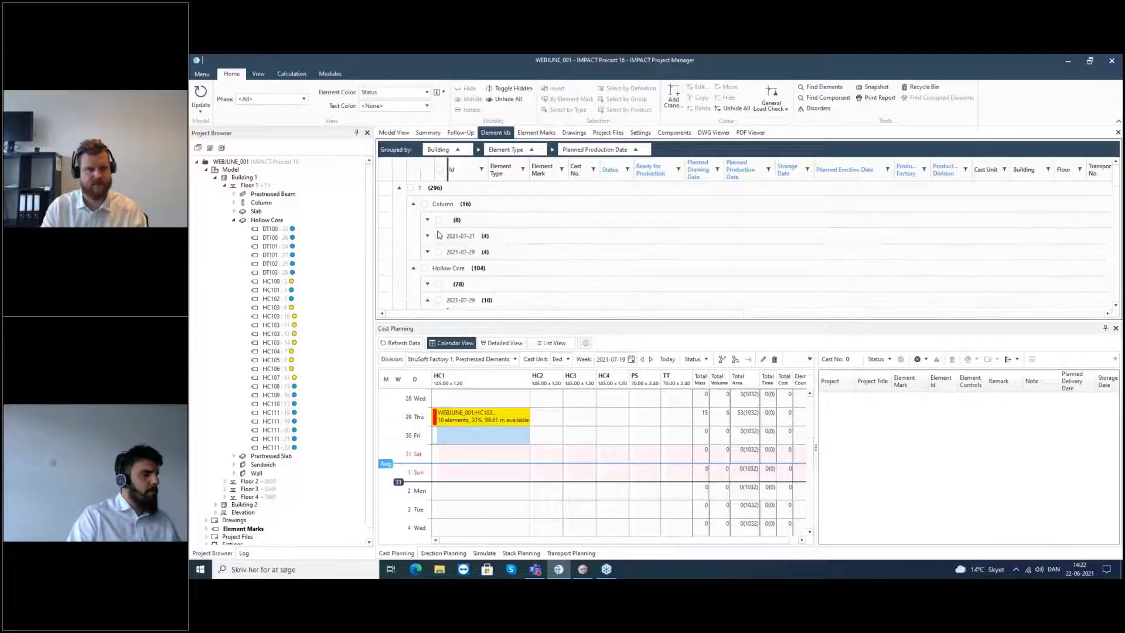
Select the hollow cores from HC101 (Id 4) to HC111 (Id 22) and auto cast them on bed HC1 on 30 July.
scroll(439, 236, "down", 1)
scroll(444, 258, "down", 4)
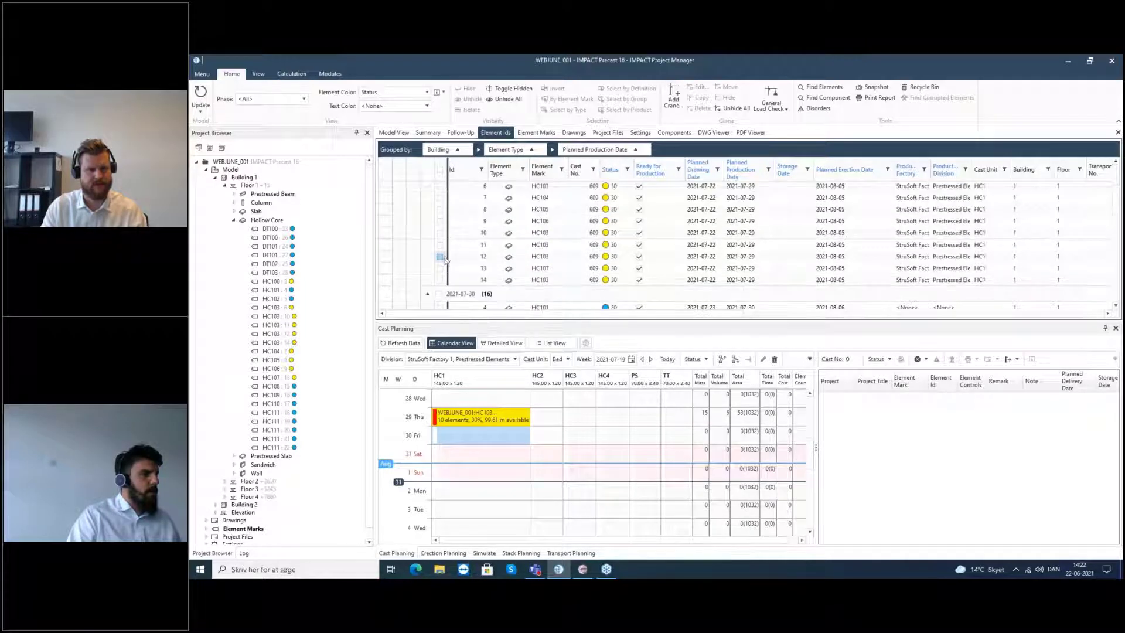
scroll(445, 259, "down", 3)
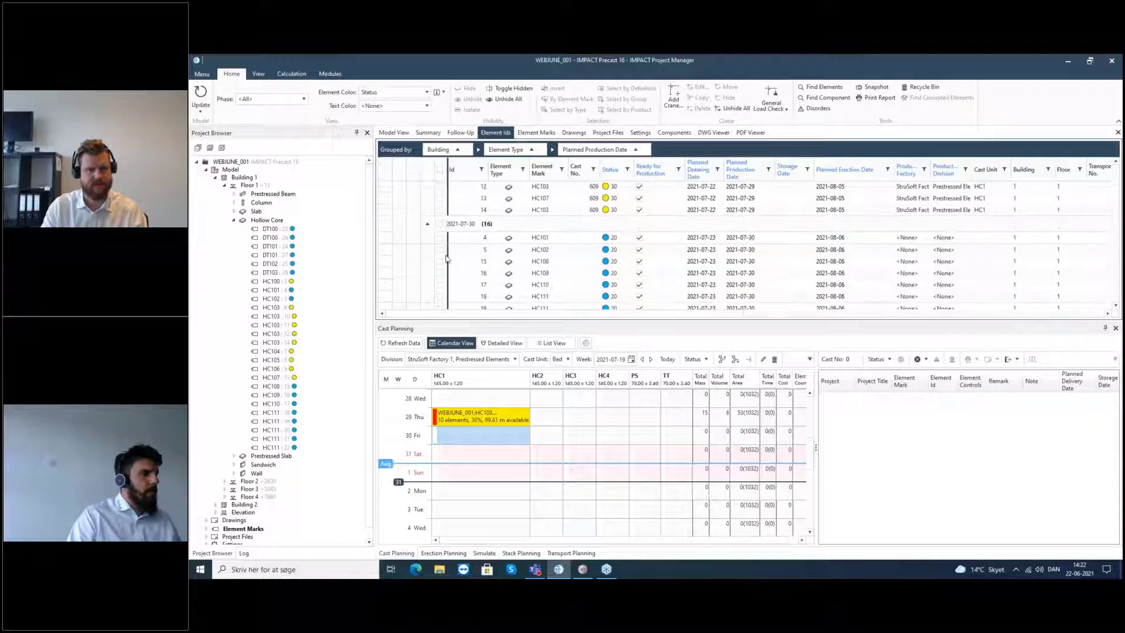
left_click(428, 205)
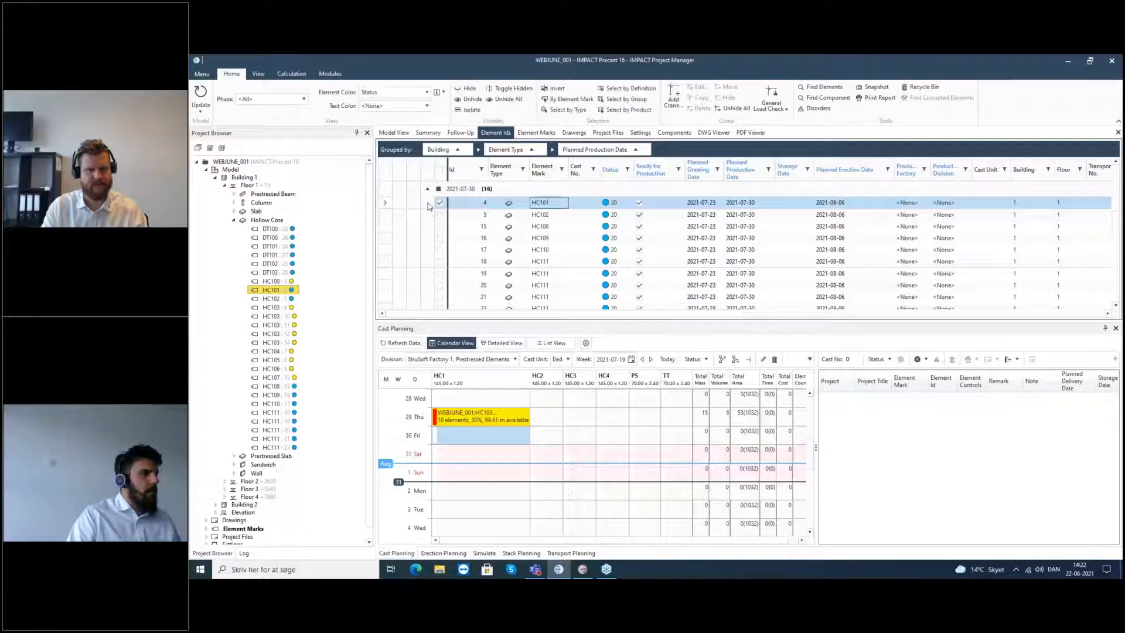
scroll(432, 233, "down", 2)
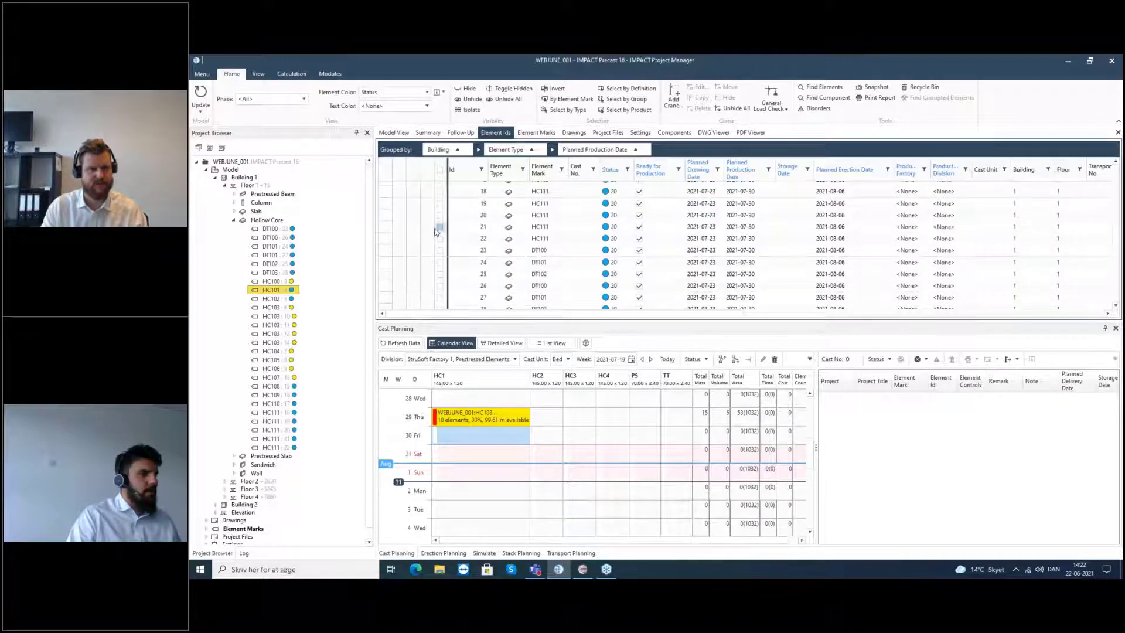
left_click(429, 240, "shift")
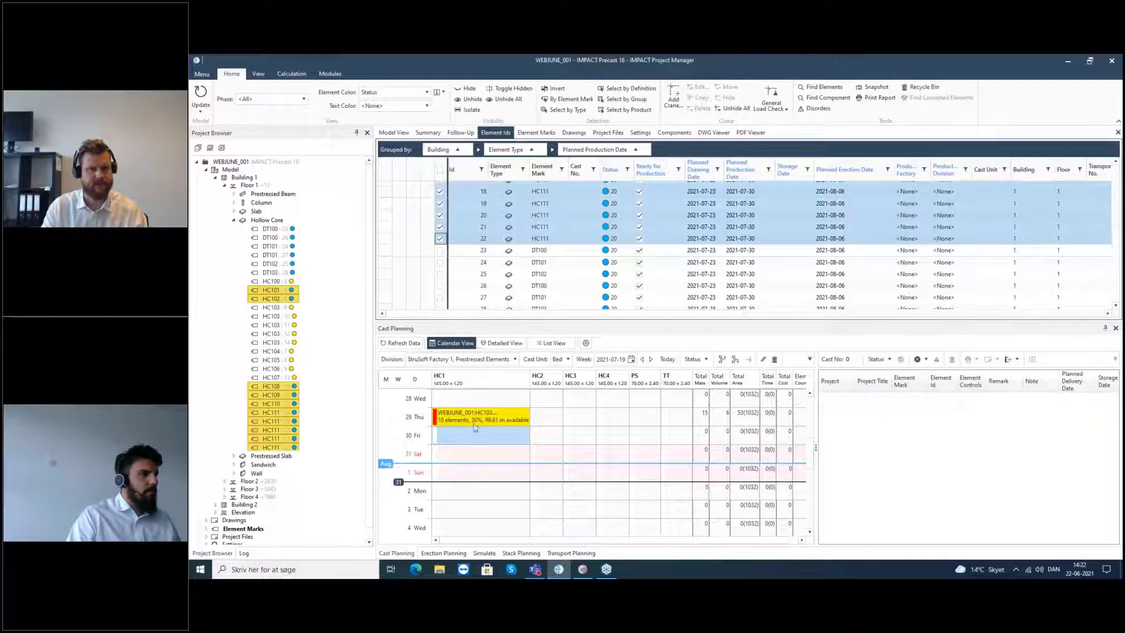
left_click(588, 345)
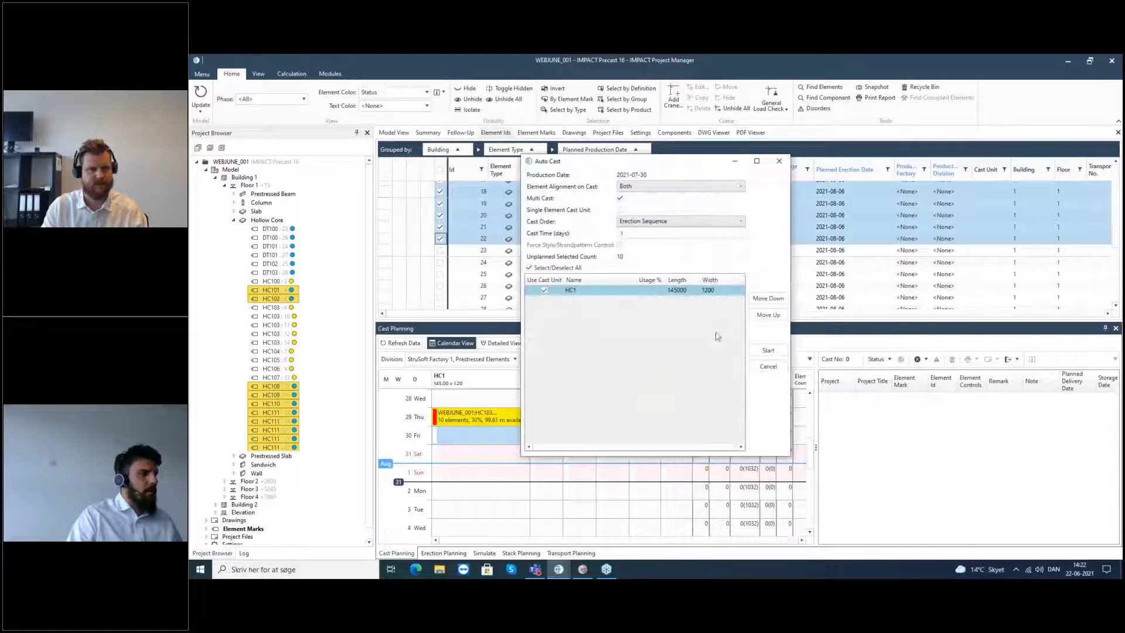
left_click(769, 350)
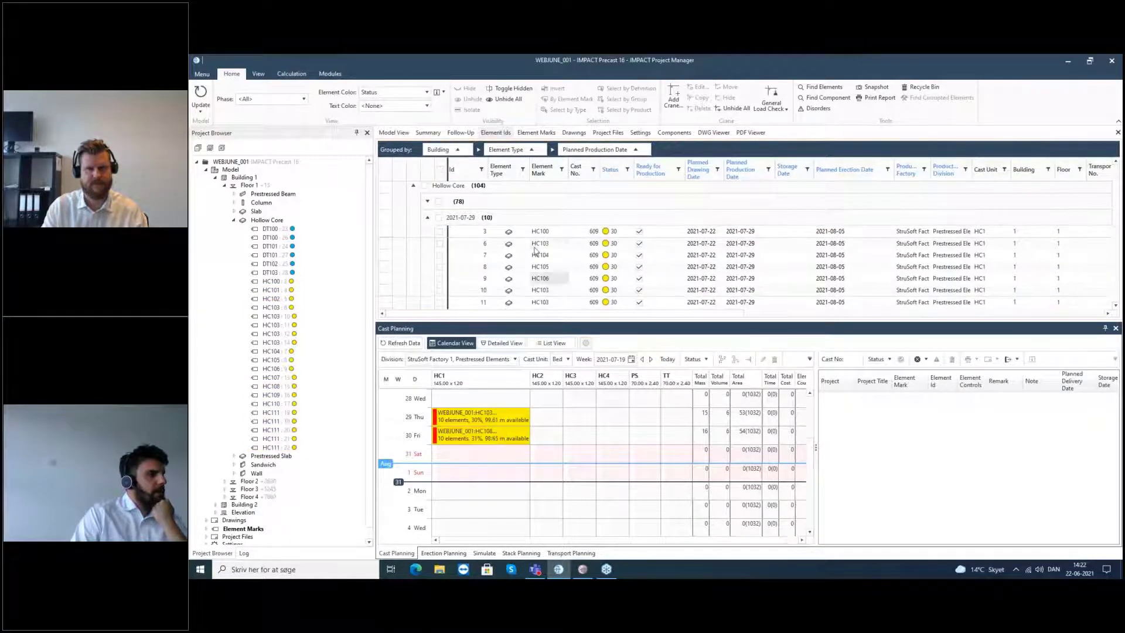
Select the elements from DT100 (Id 23) to DT103 (Id 28) and auto cast them on bed TT on 30 July.
scroll(535, 251, "down", 2)
scroll(538, 250, "down", 3)
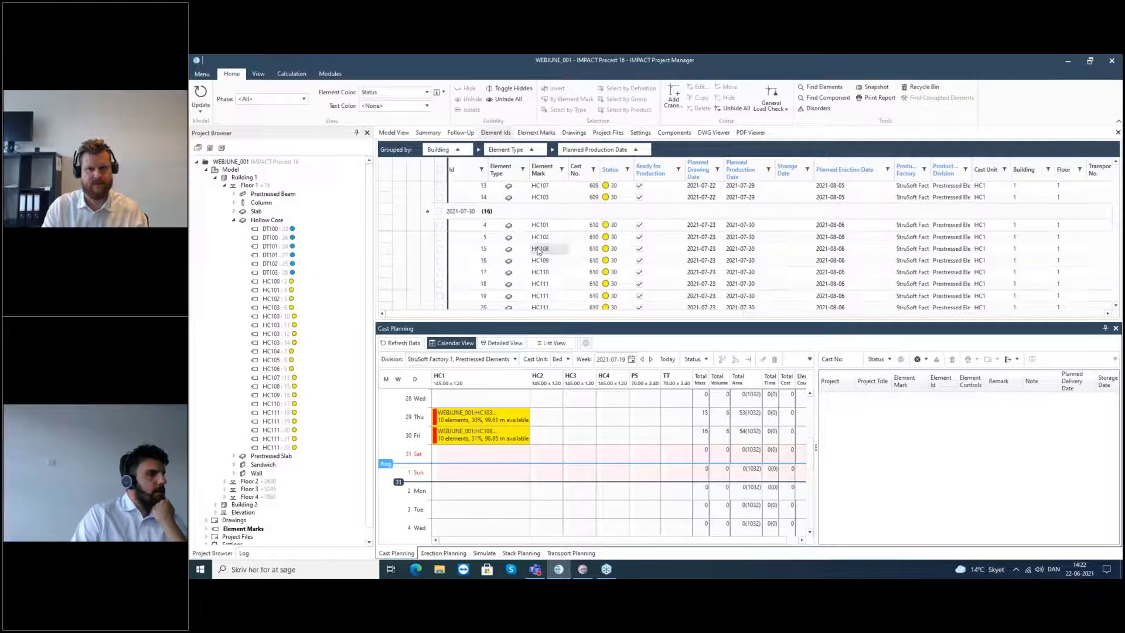
scroll(539, 248, "down", 1)
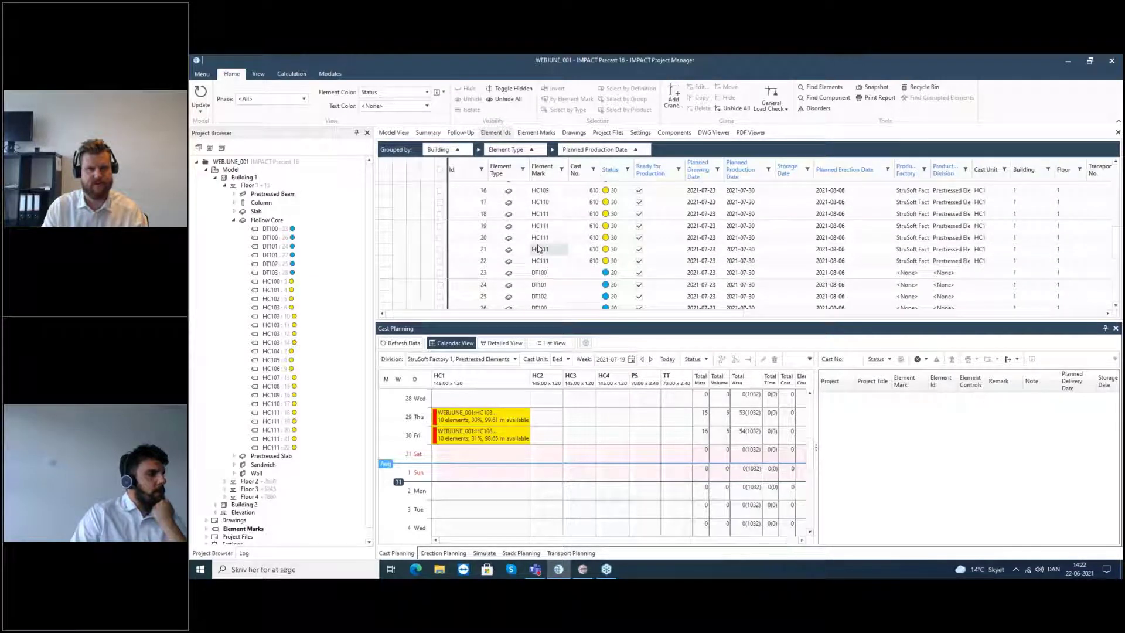
scroll(527, 247, "down", 1)
left_click(438, 237)
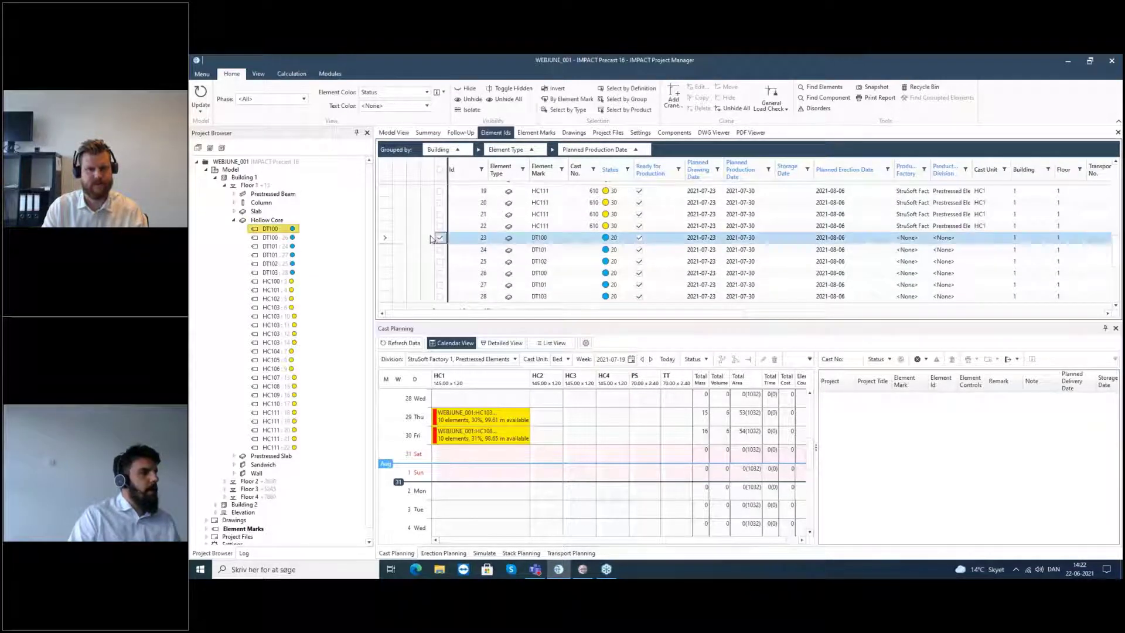
left_click(425, 295, "shift")
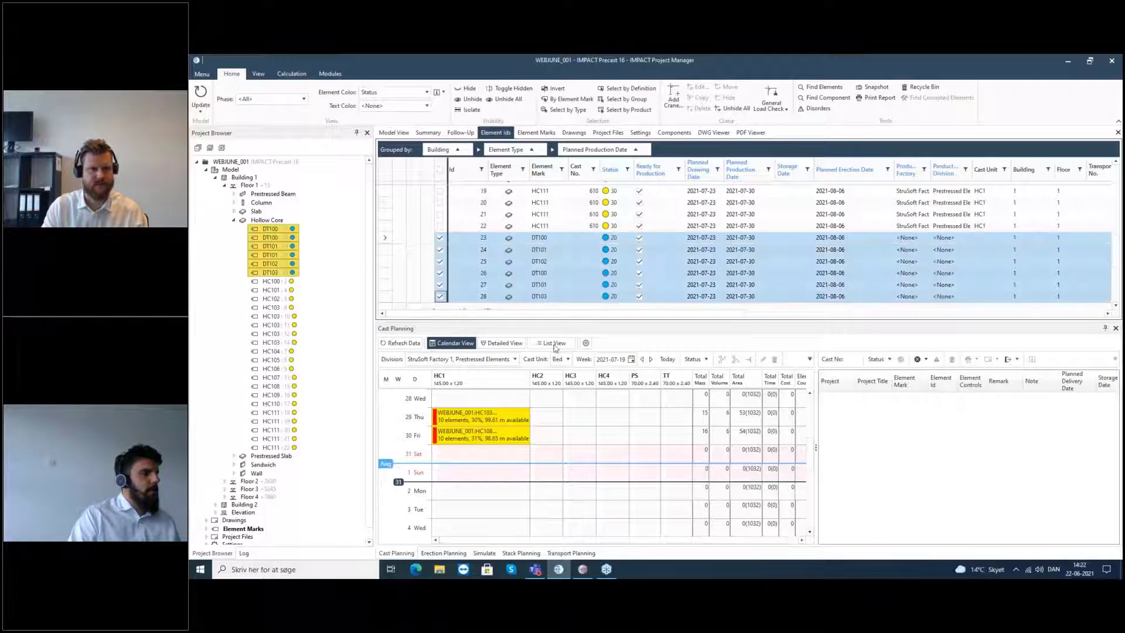
left_click(676, 437)
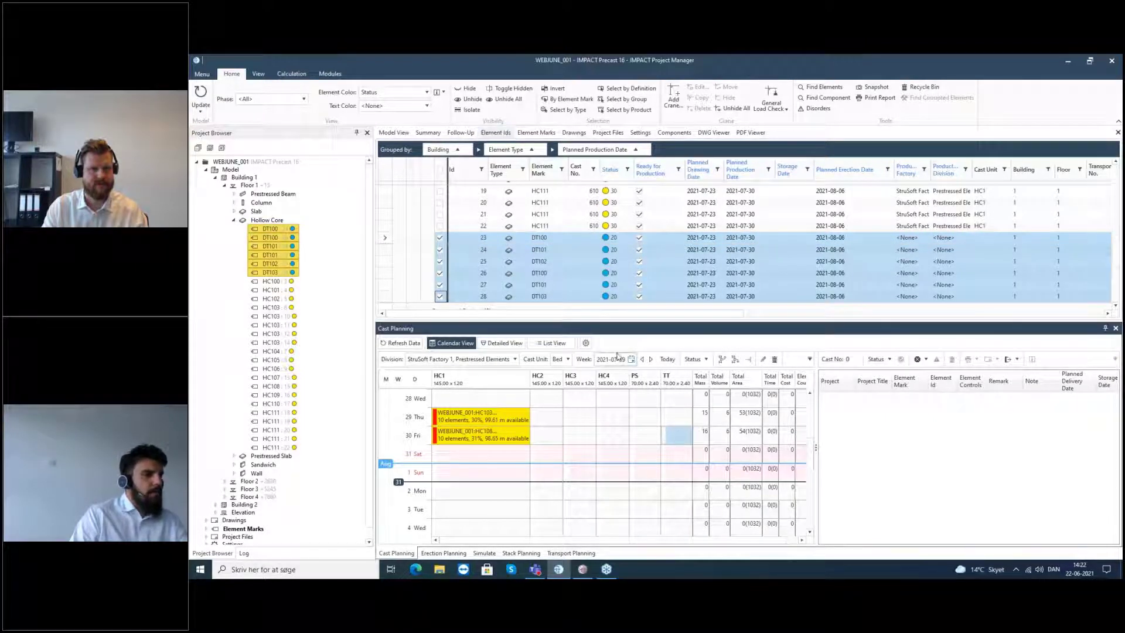
left_click(585, 344)
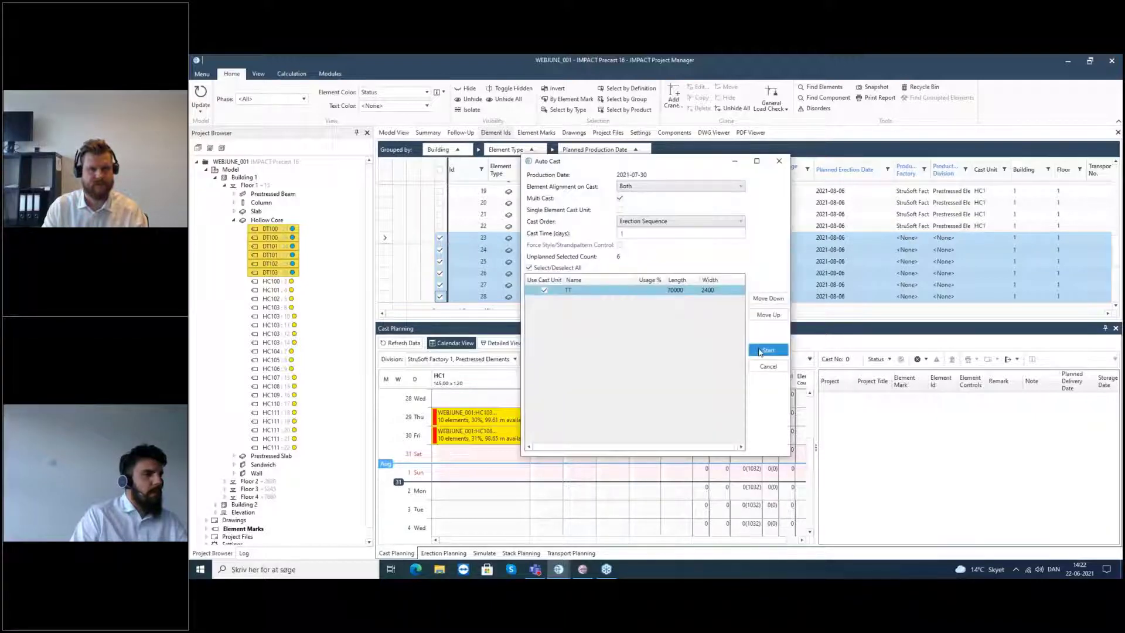
left_click(760, 351)
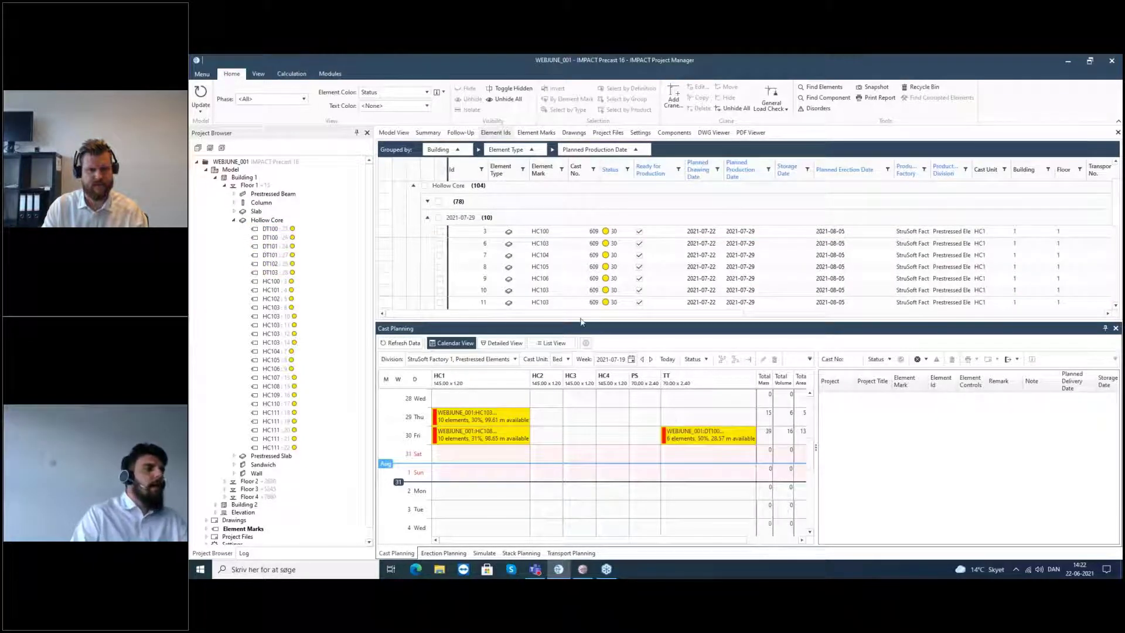
Open the detailed cast view for 30 July and examine how the elements are laid out on beds HC1 and TT.
left_click_drag(601, 325, 602, 329)
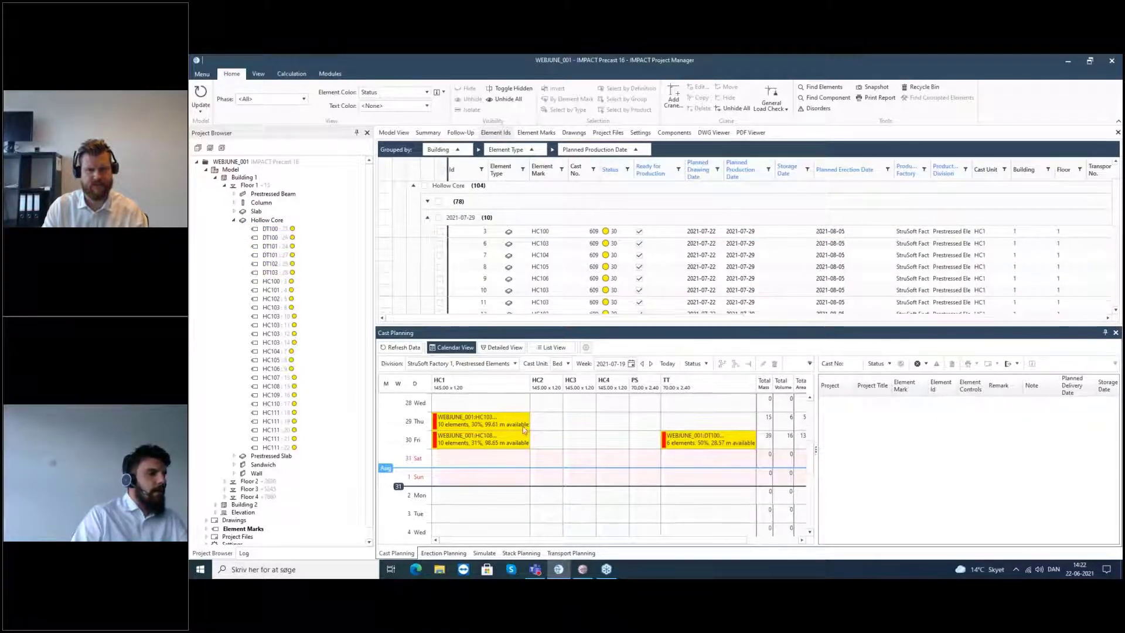
left_click(508, 441)
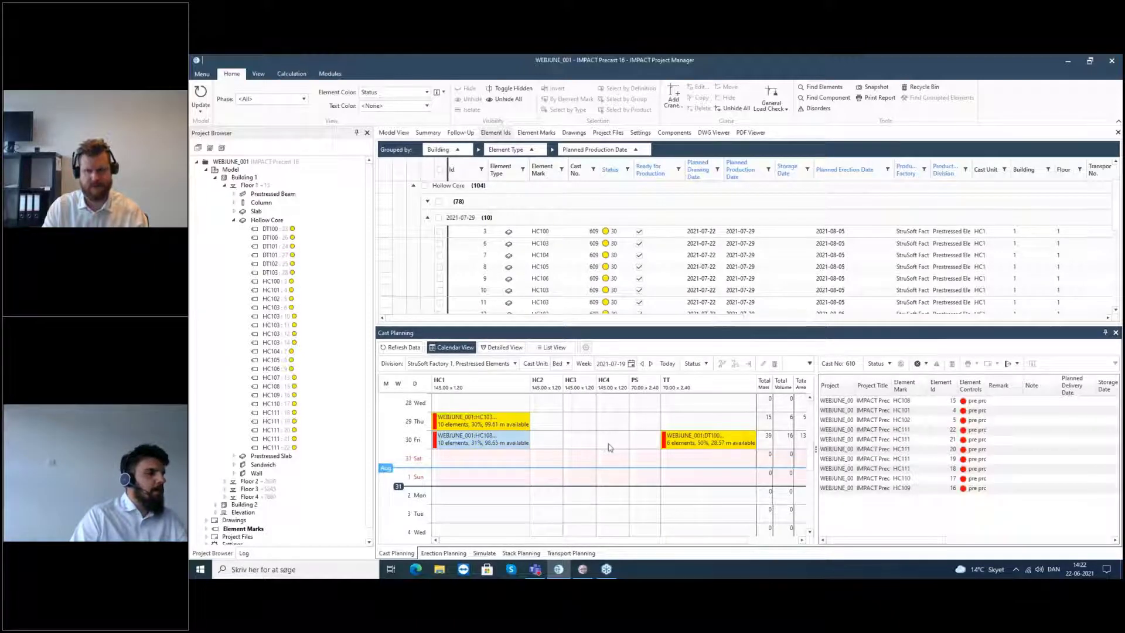
double_click(607, 445)
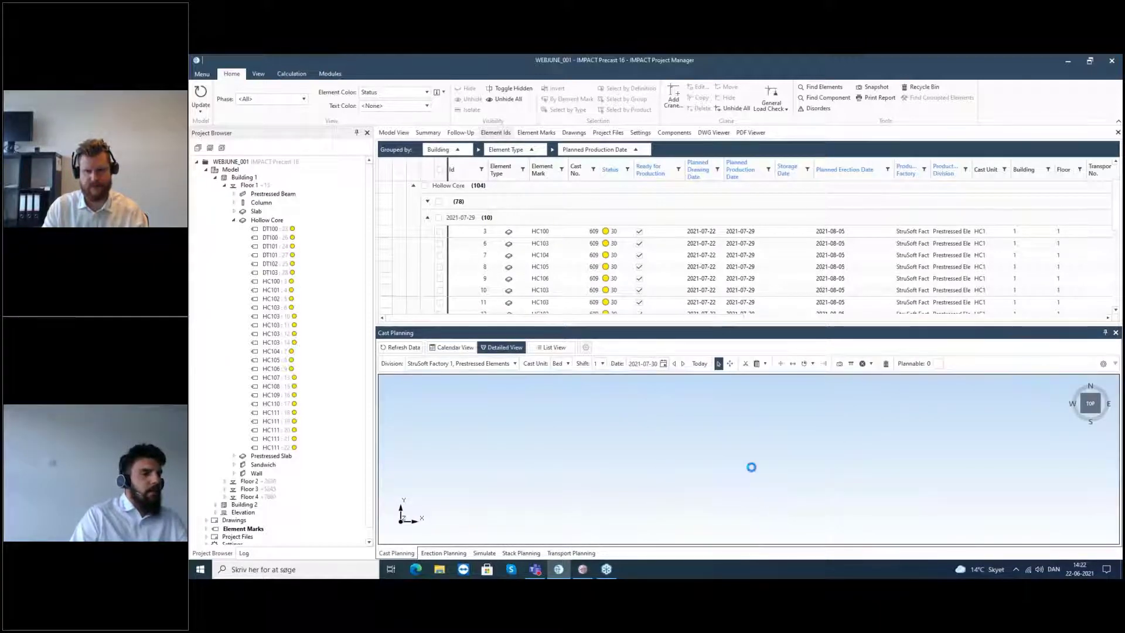
scroll(573, 409, "up", 5)
middle_click_drag(574, 412, 572, 452)
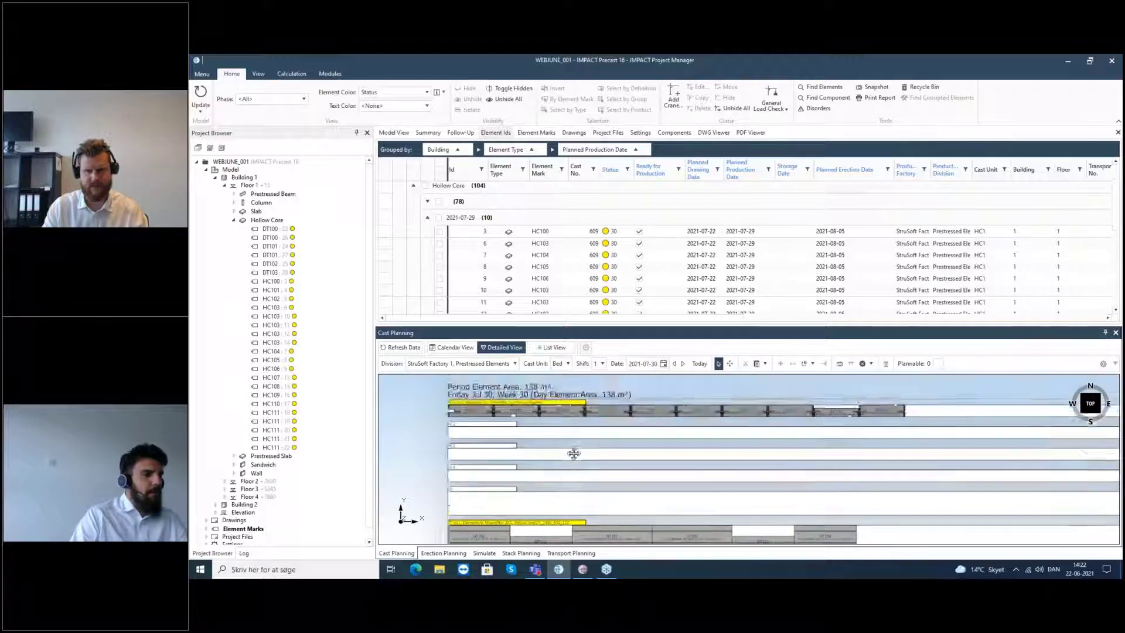
scroll(573, 452, "down", 2)
scroll(534, 427, "up", 3)
scroll(538, 427, "down", 1)
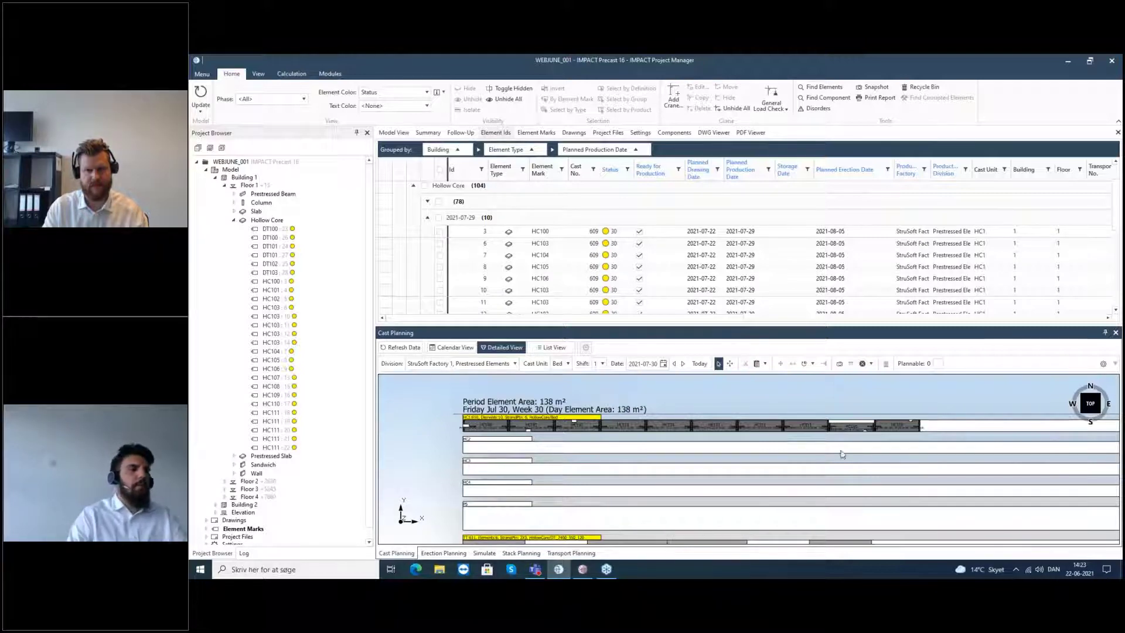
scroll(841, 455, "down", 2)
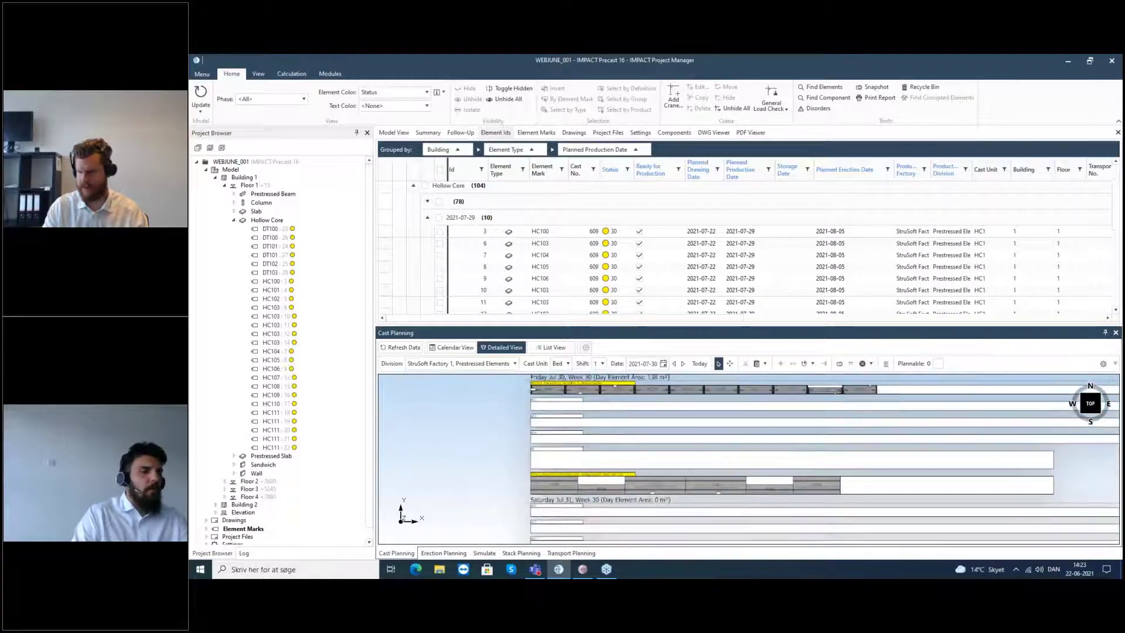
scroll(833, 445, "down", 1)
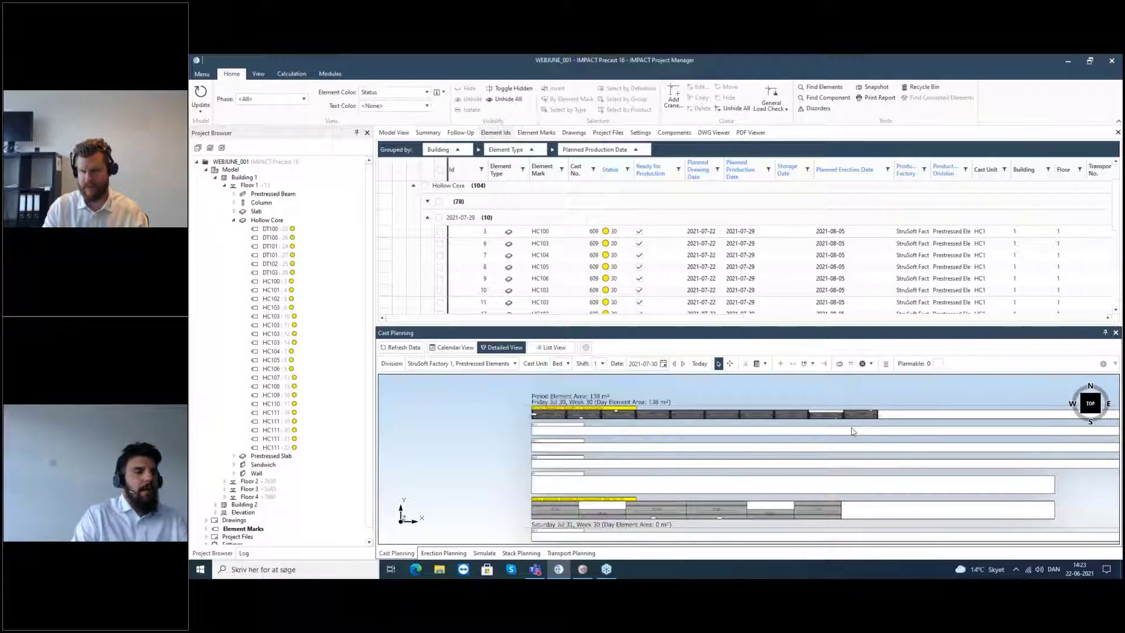
middle_click_drag(885, 424, 827, 436)
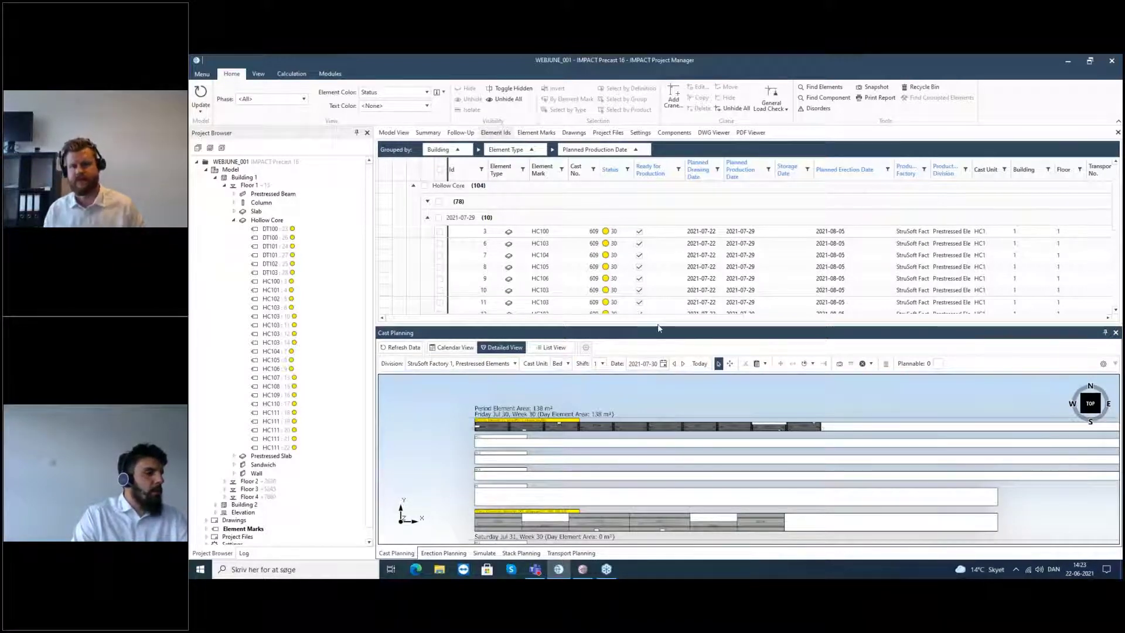
Show only Floor 1 of Building 1 in the 3D model and examine the status colours of its elements.
left_click(404, 201)
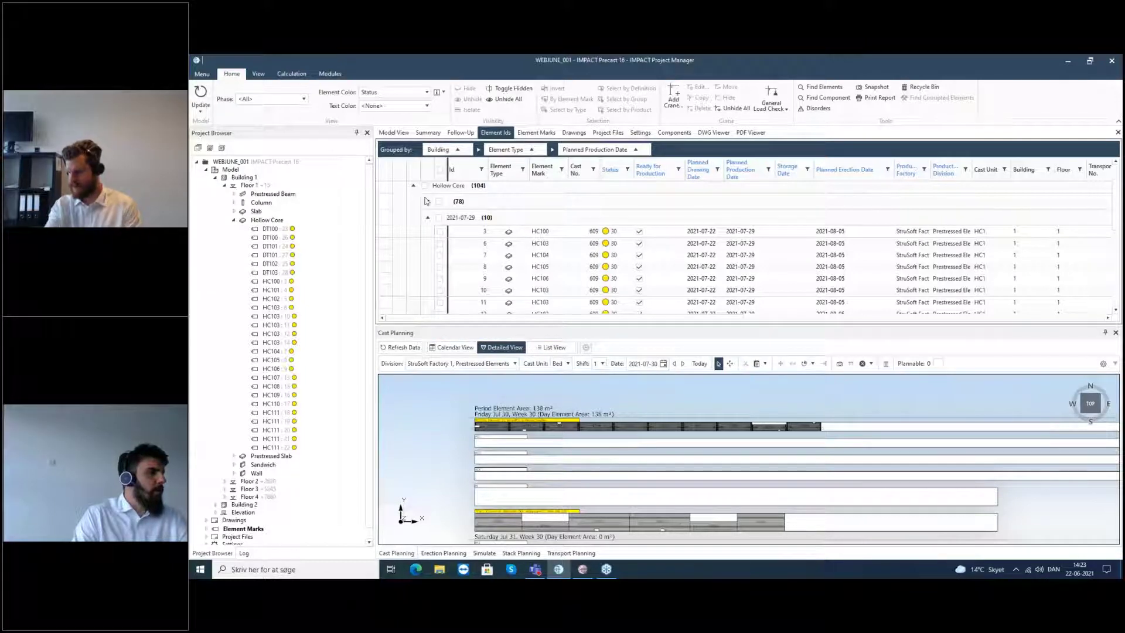
left_click(427, 202)
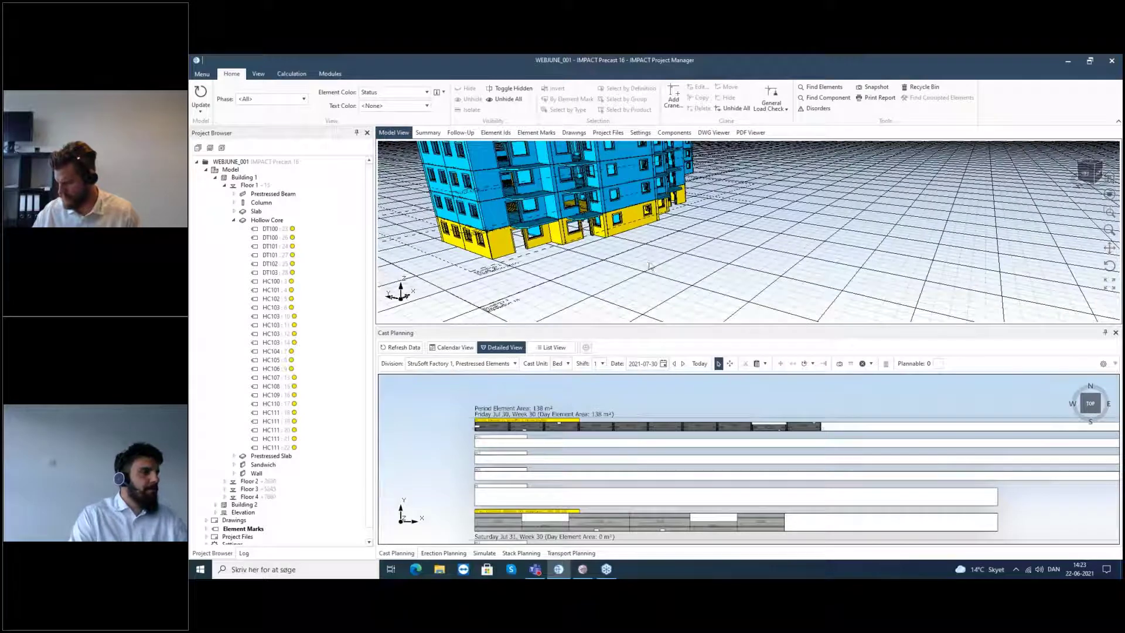
middle_click_drag(641, 258, 543, 265)
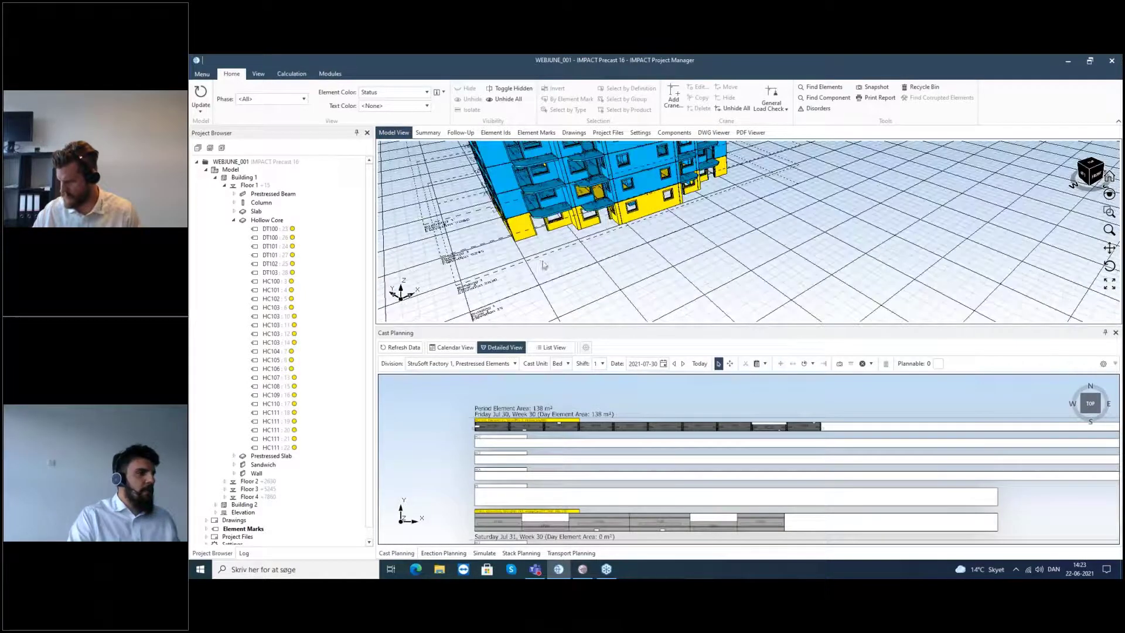
left_click(249, 185)
middle_click_drag(641, 233, 623, 234)
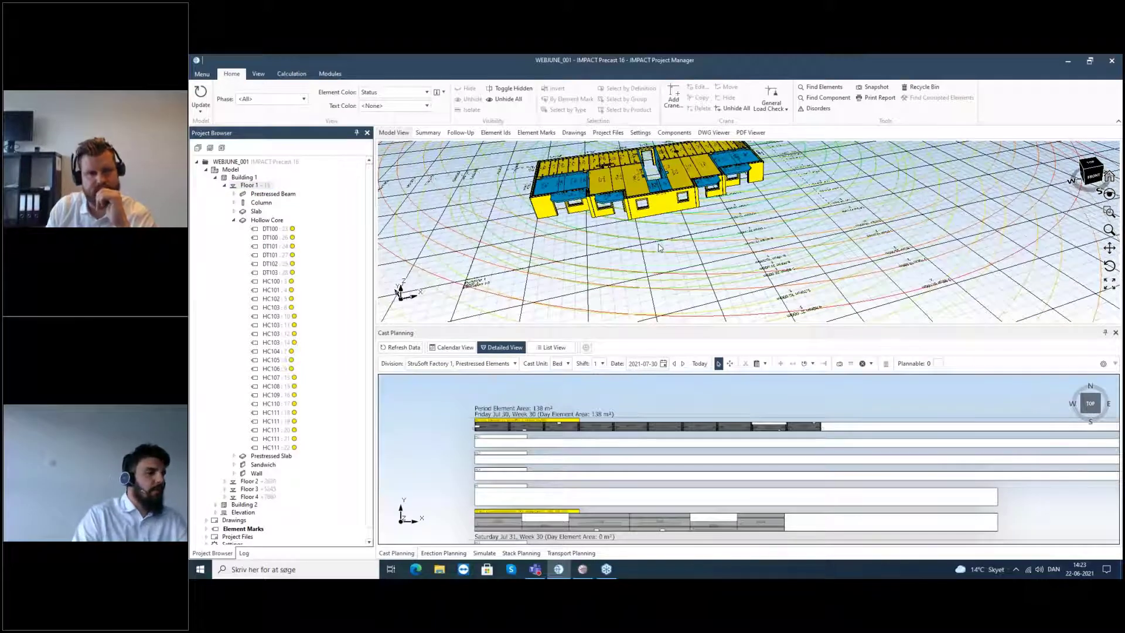
scroll(638, 295, "down", 2)
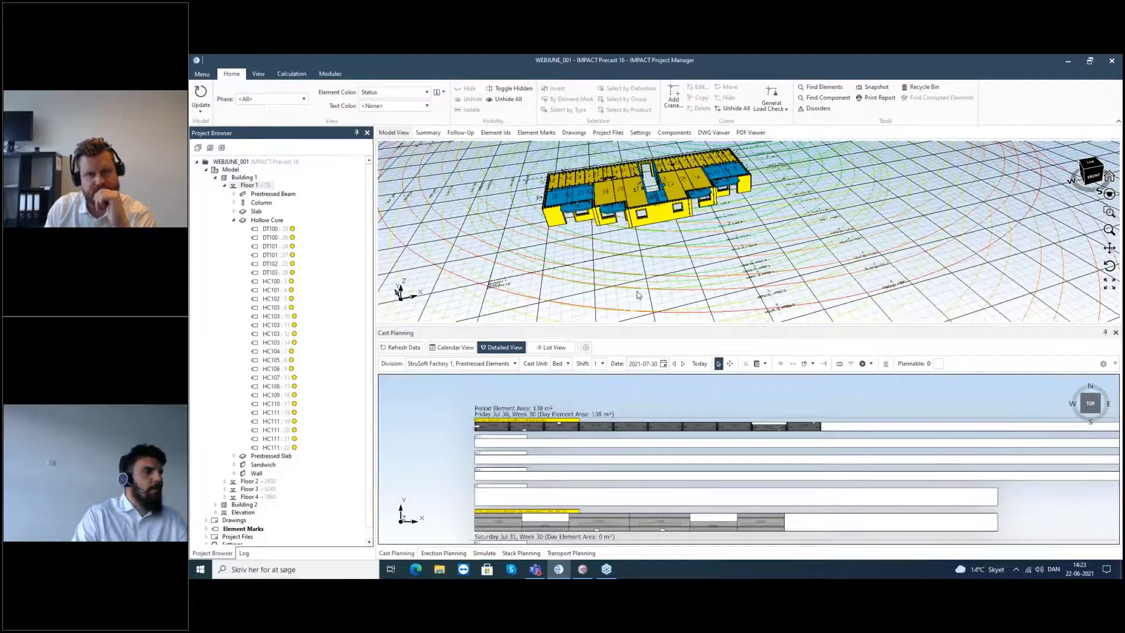
Switch to IMPACT Resource Manager and set the start of the Planned Production date filter to 2021-07-26.
left_click(583, 569)
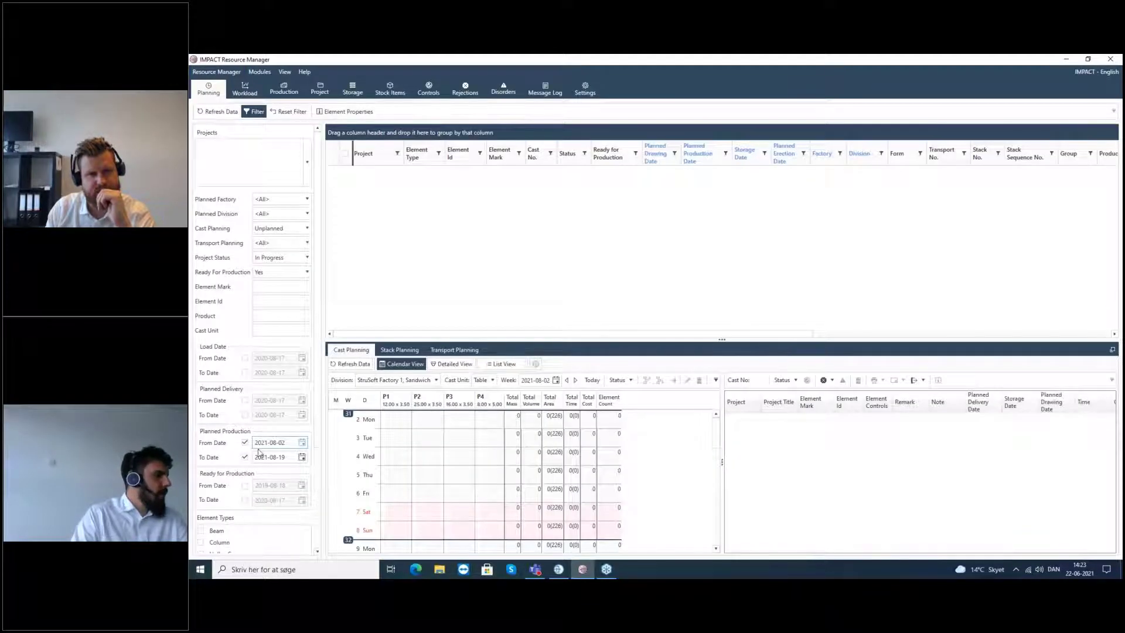
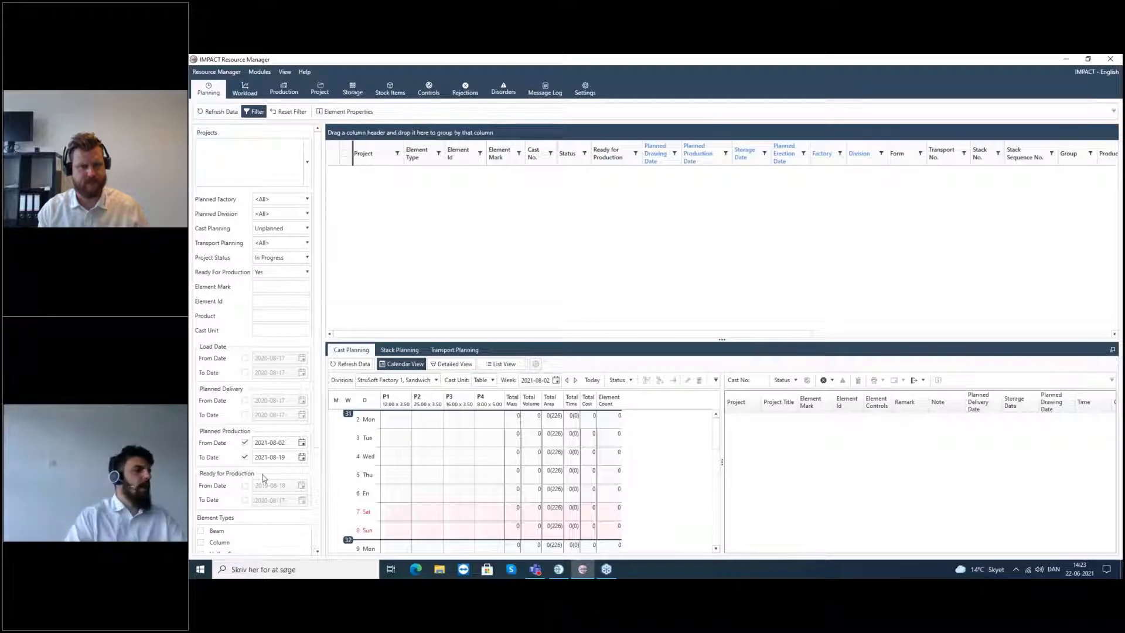
left_click(246, 443)
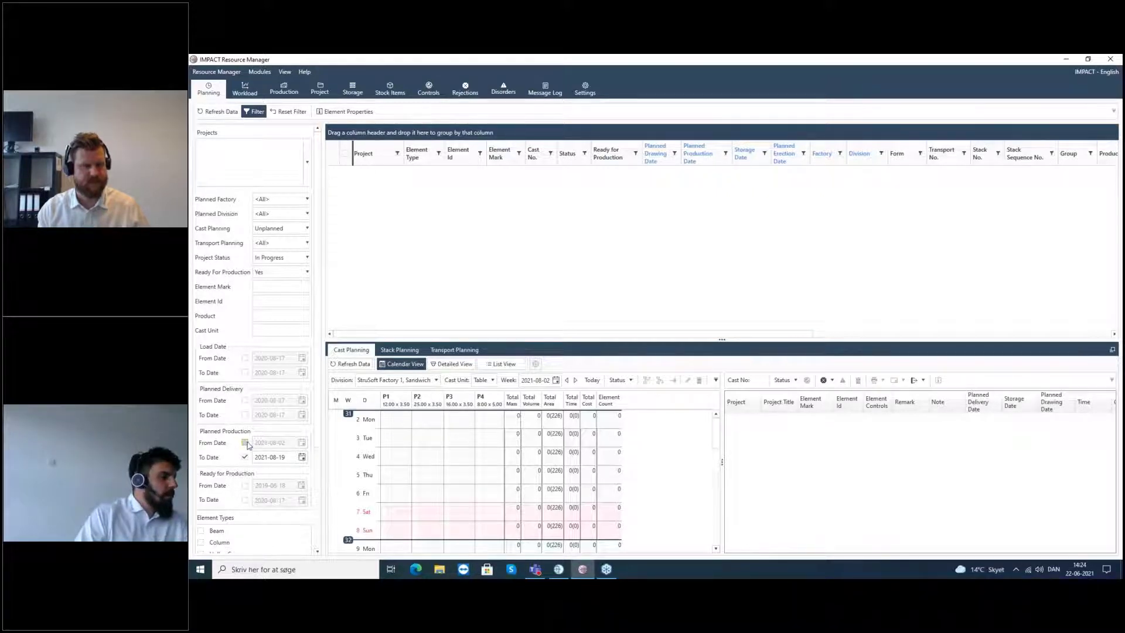
left_click(246, 443)
left_click(302, 442)
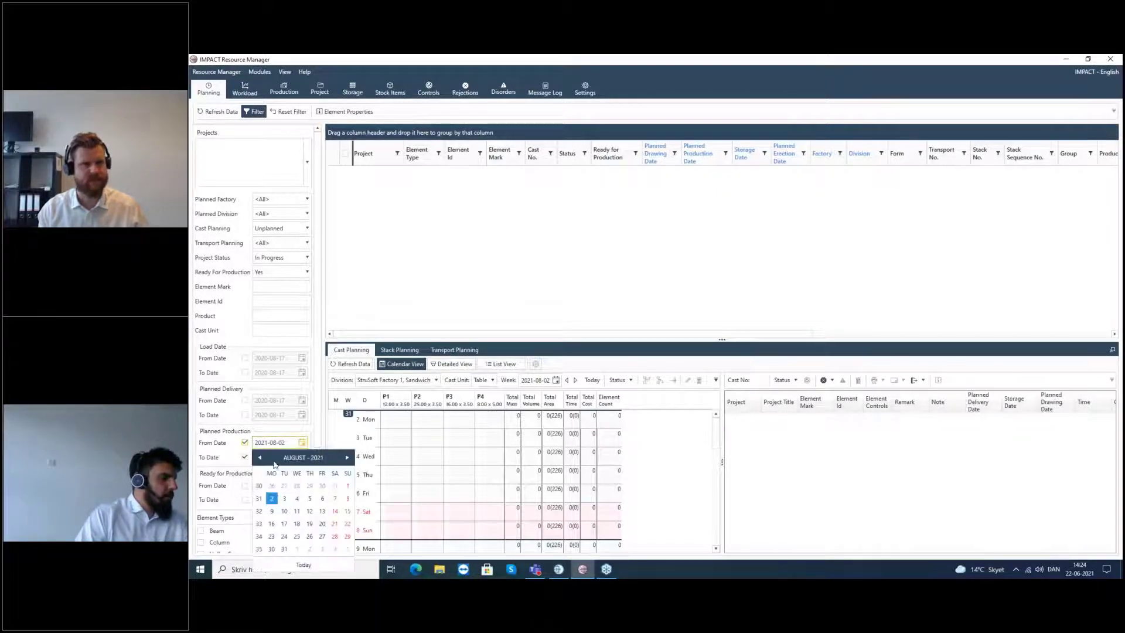
left_click(261, 459)
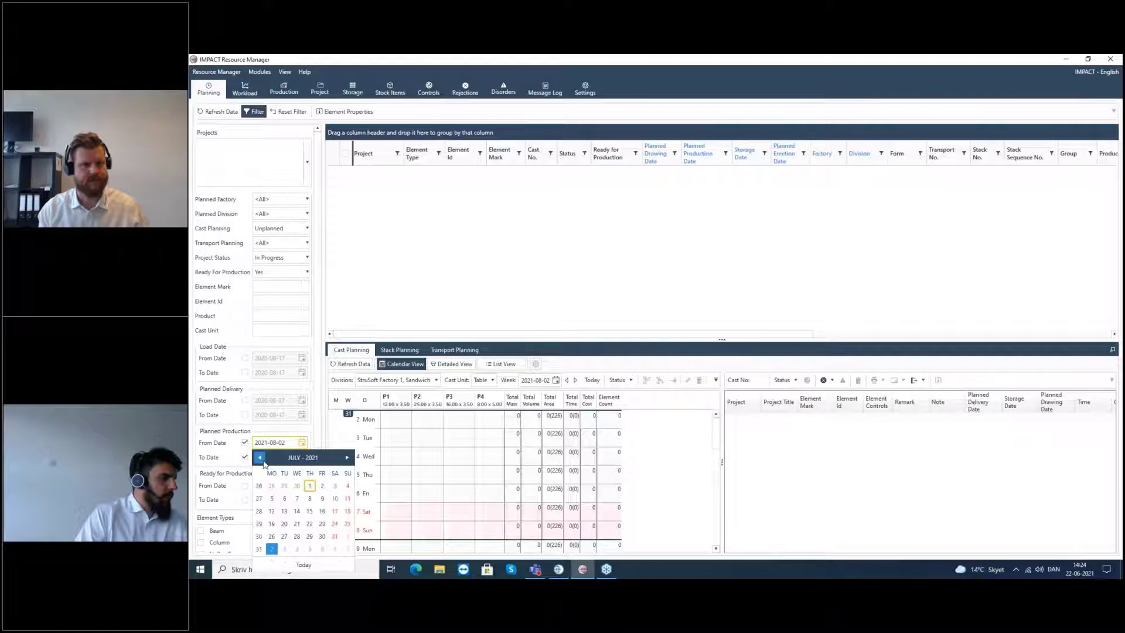
left_click(272, 536)
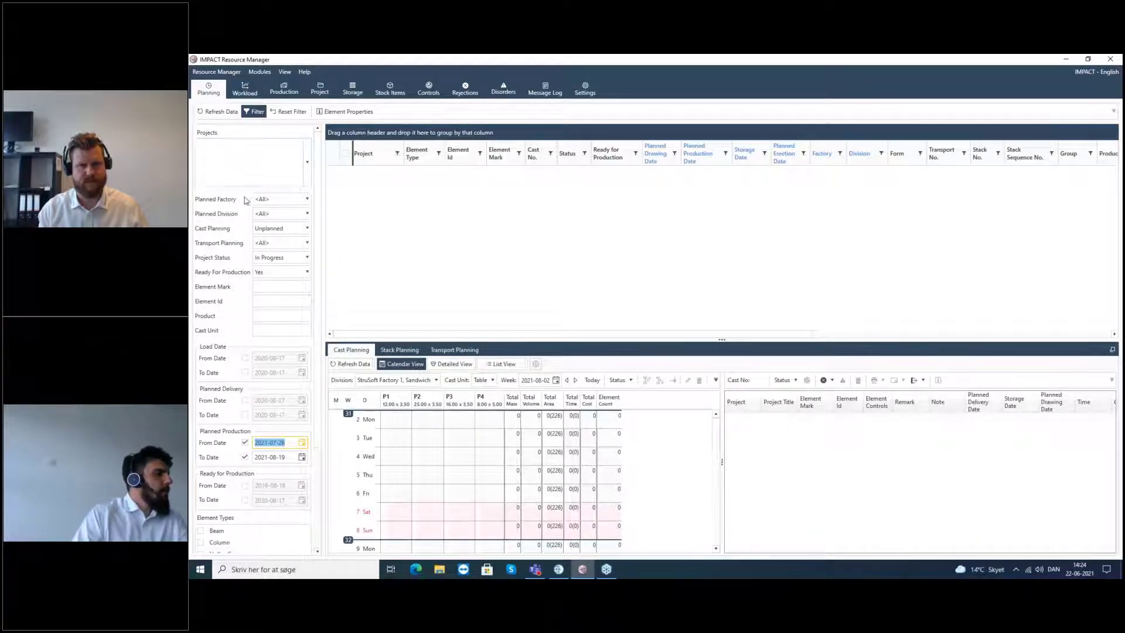
left_click(305, 233)
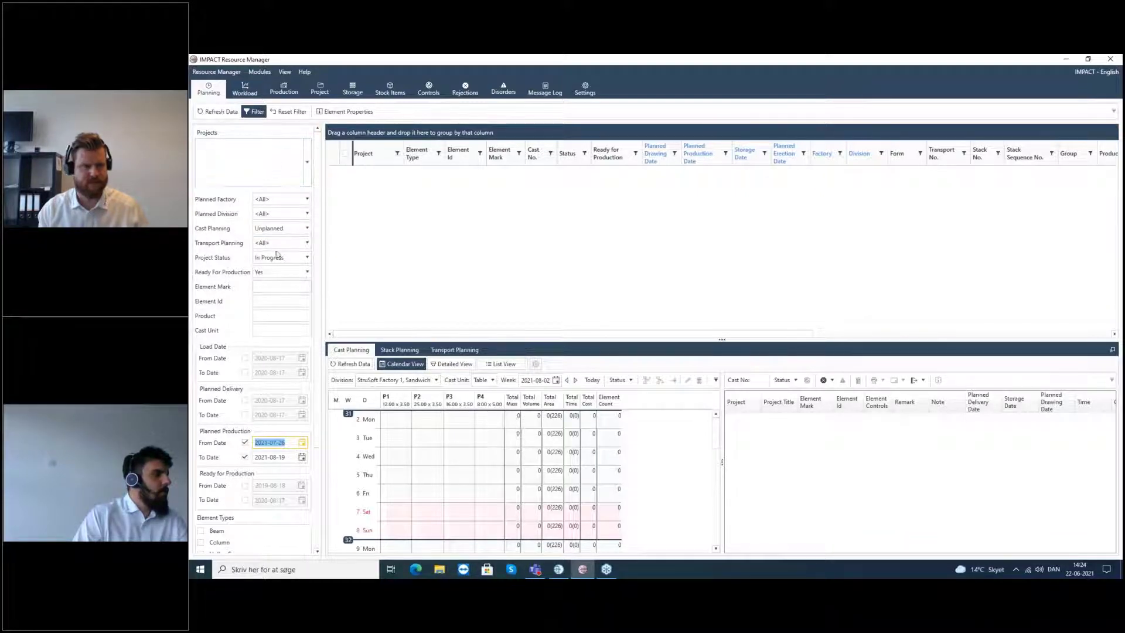
left_click(272, 274)
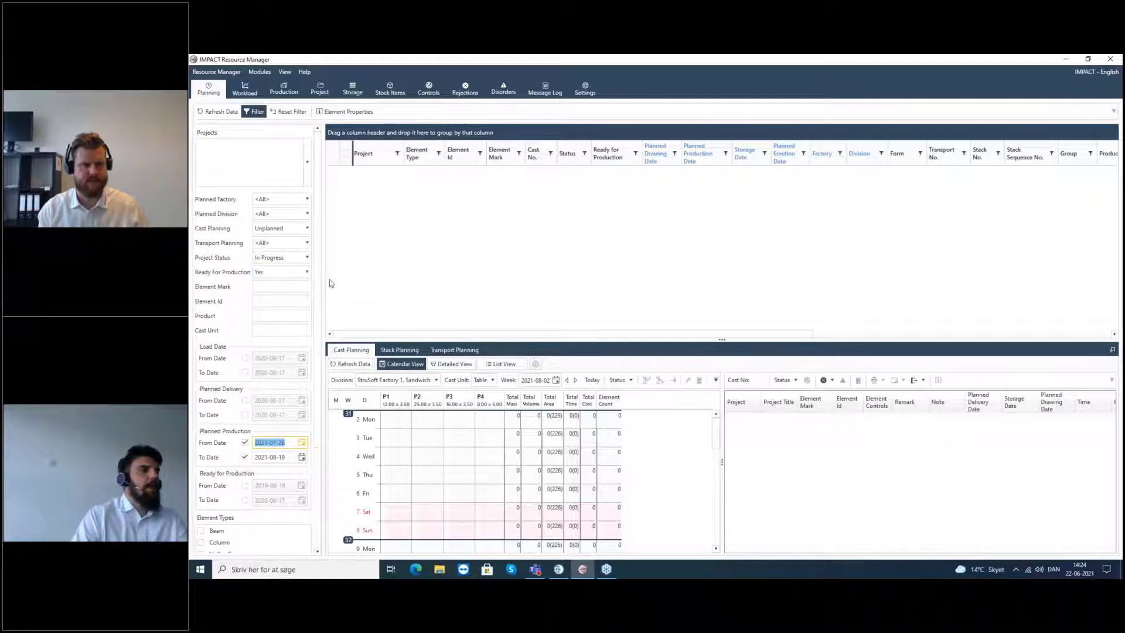
Load the elements matching the filter, enlarge the element list, group it by Project and expand the WEBJUNE_001 group.
left_click(228, 111)
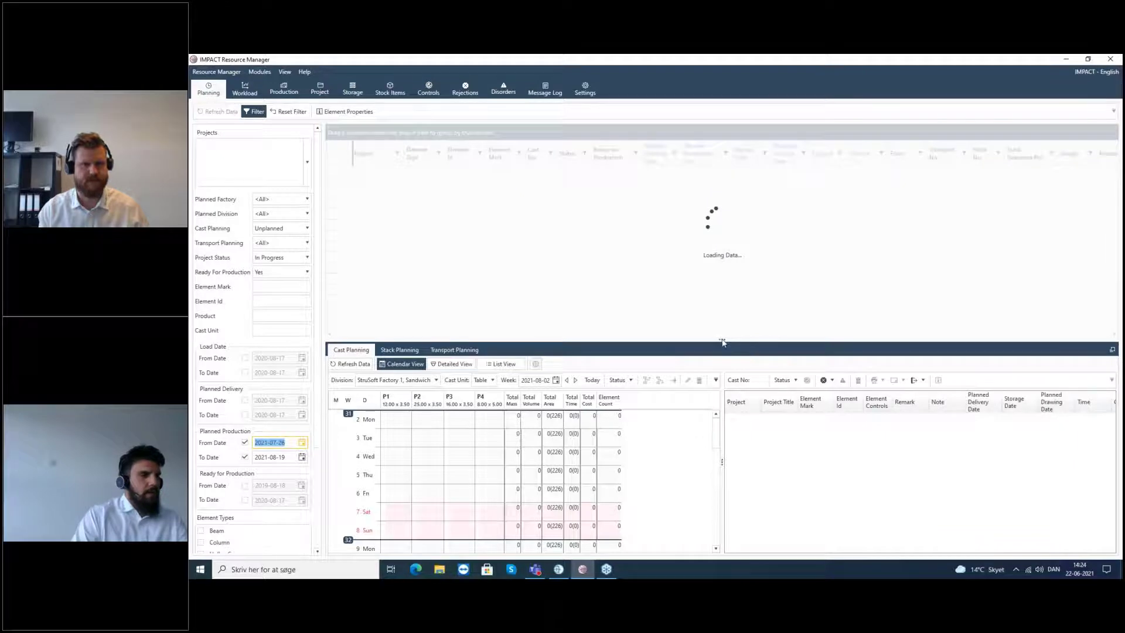
left_click_drag(716, 340, 725, 389)
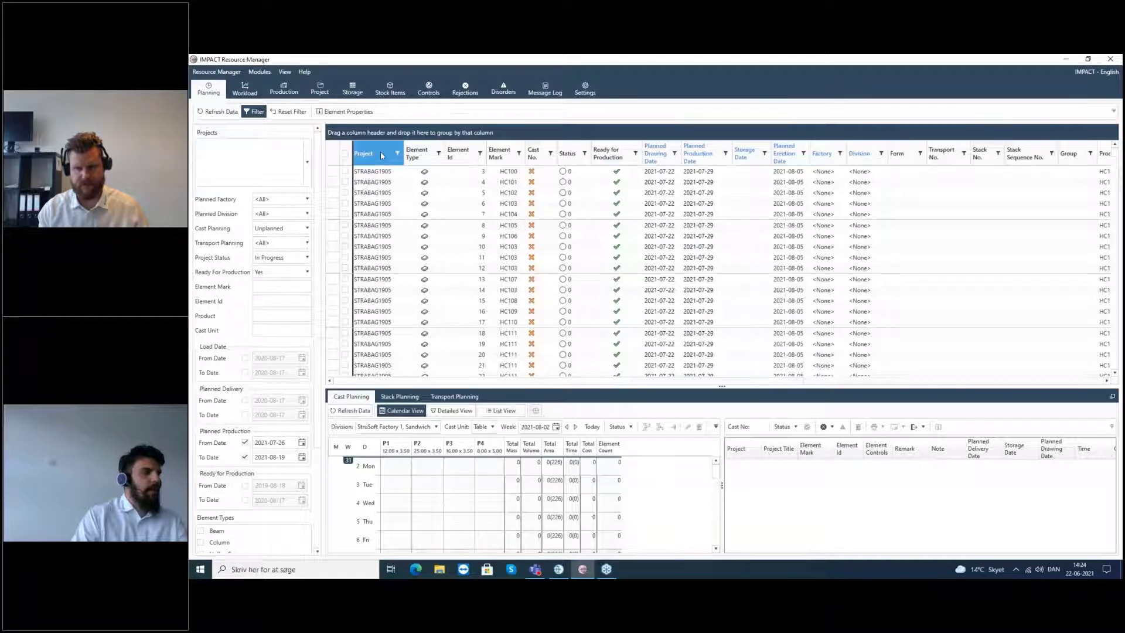
mouse_move(378, 149)
left_mouse_down()
mouse_move(380, 124)
mouse_move(384, 134)
left_mouse_up()
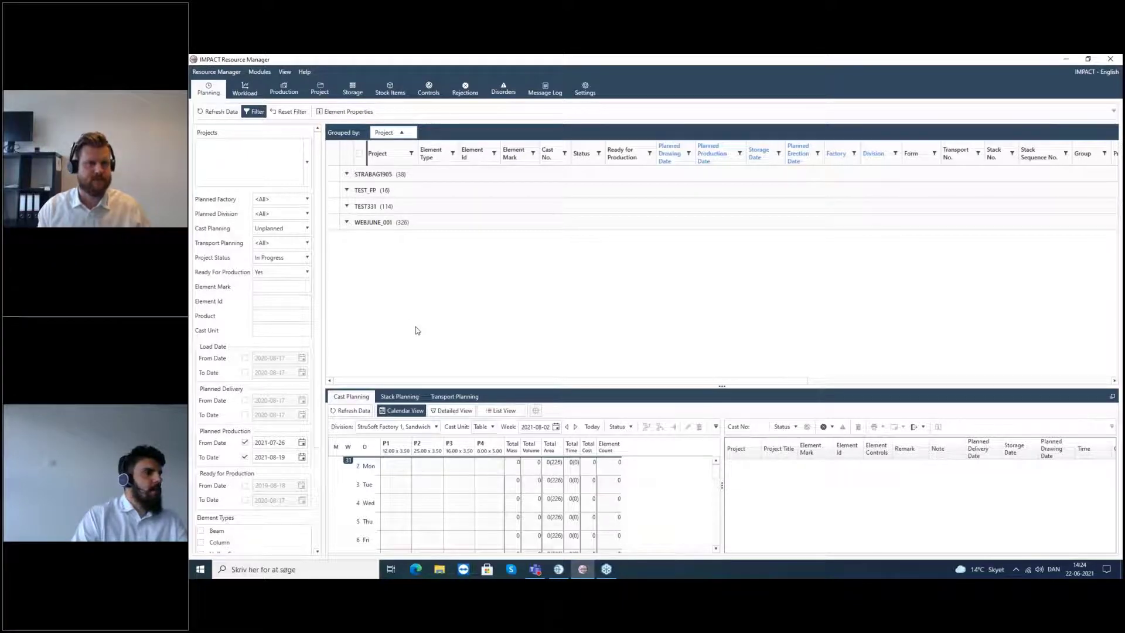
left_click(347, 222)
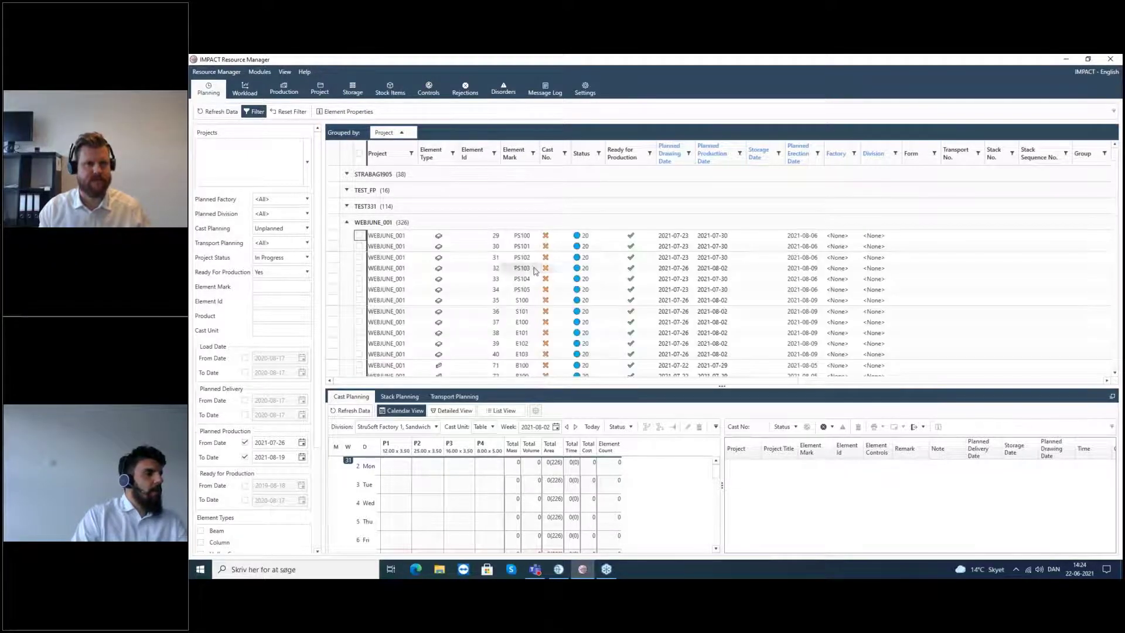
scroll(525, 266, "down", 1)
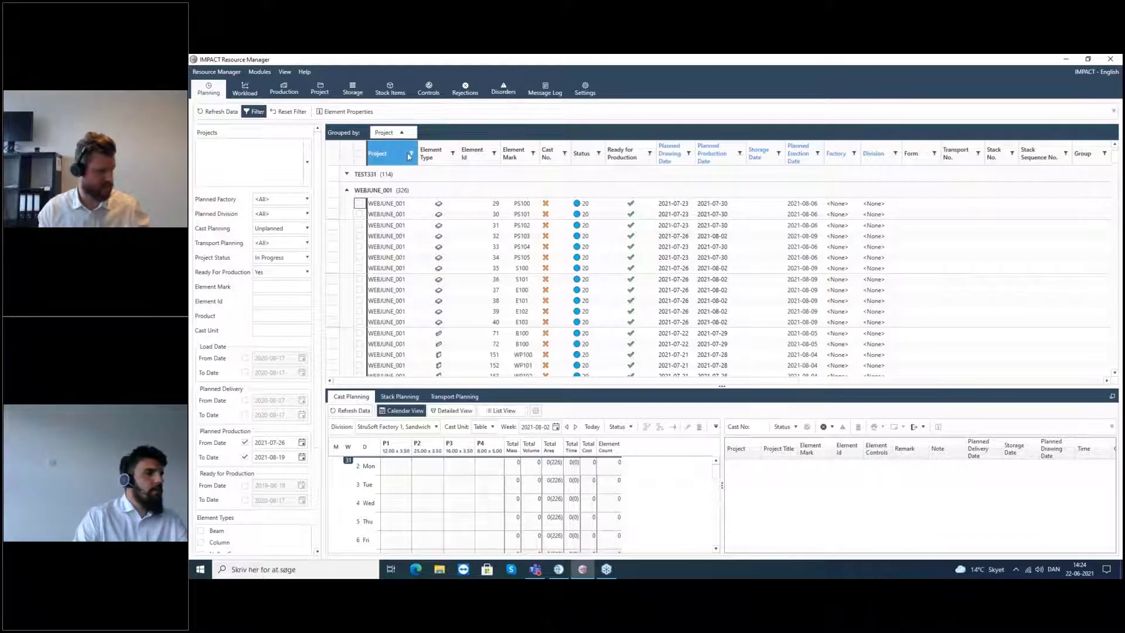
Add Element Type and Planned Production Date as further grouping levels and expand WEBJUNE_001's Sandwich group.
left_click_drag(434, 153, 465, 283)
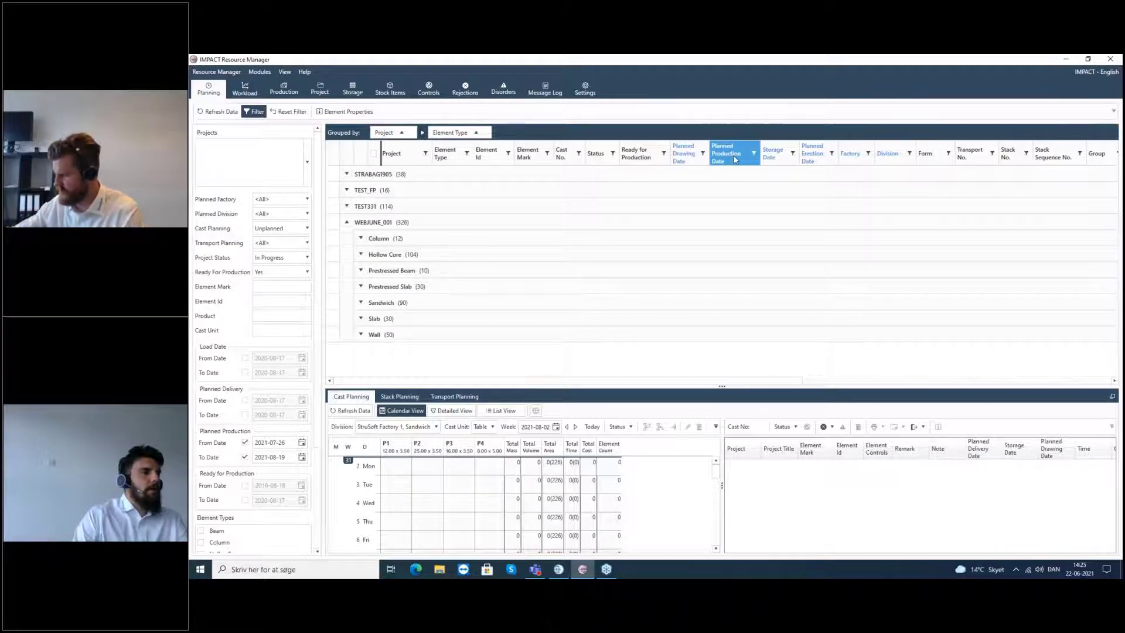
left_click_drag(727, 158, 530, 133)
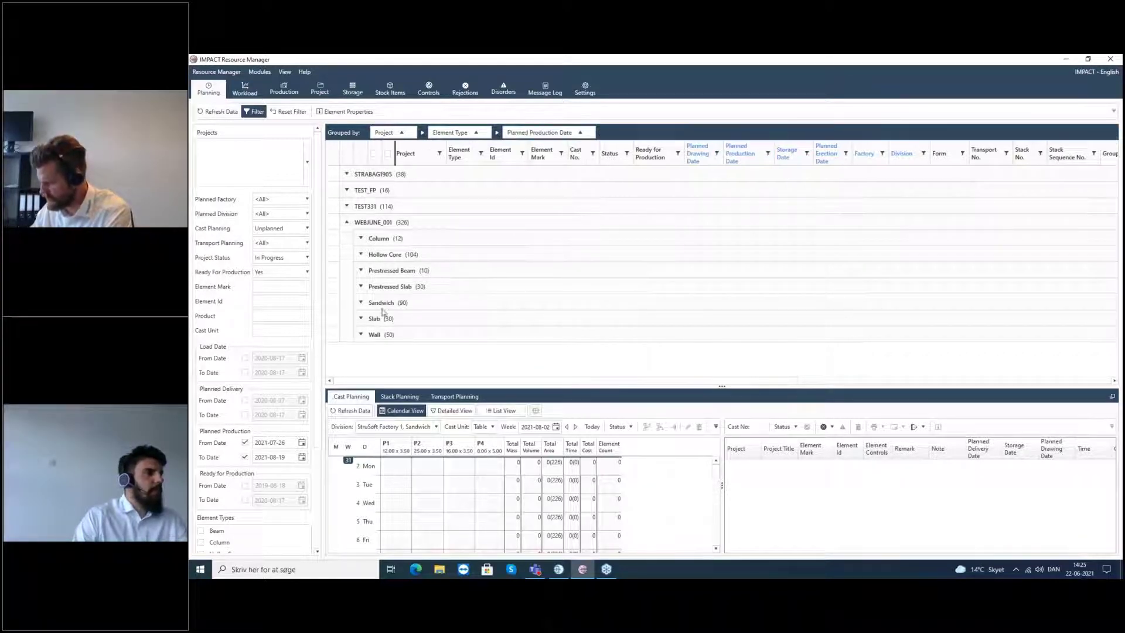
left_click(361, 302)
scroll(465, 299, "down", 3)
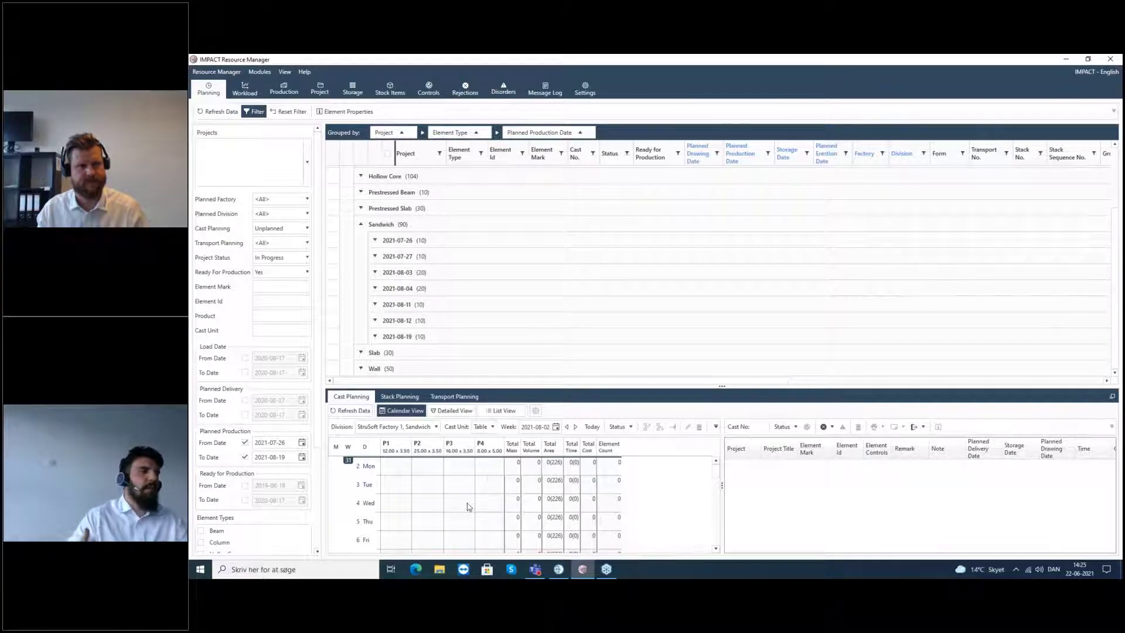
Select the sandwich elements from the 2021-07-26 group through the 2021-08-12 group and check that the 2021-08-03 group is included.
left_click(376, 240)
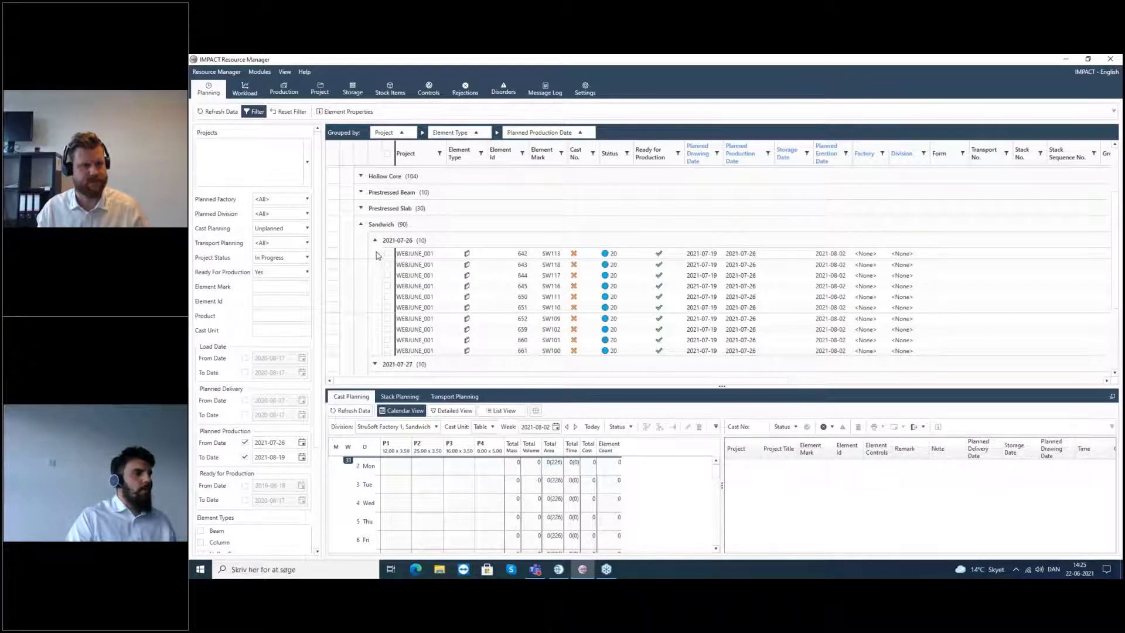
scroll(379, 273, "down", 2)
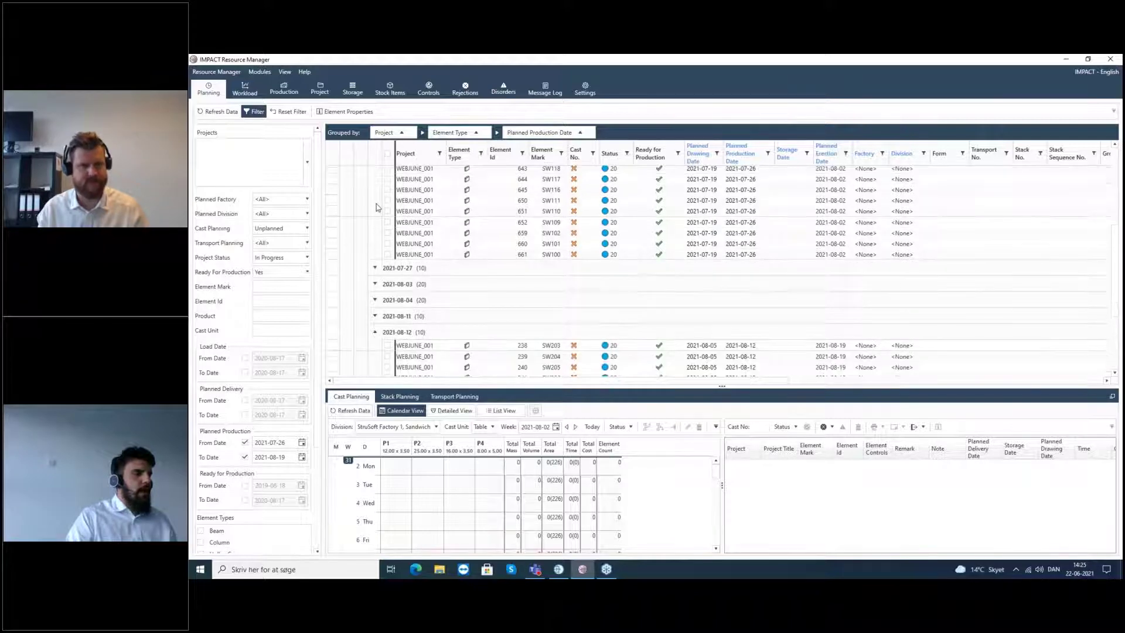
scroll(376, 235, "up", 3)
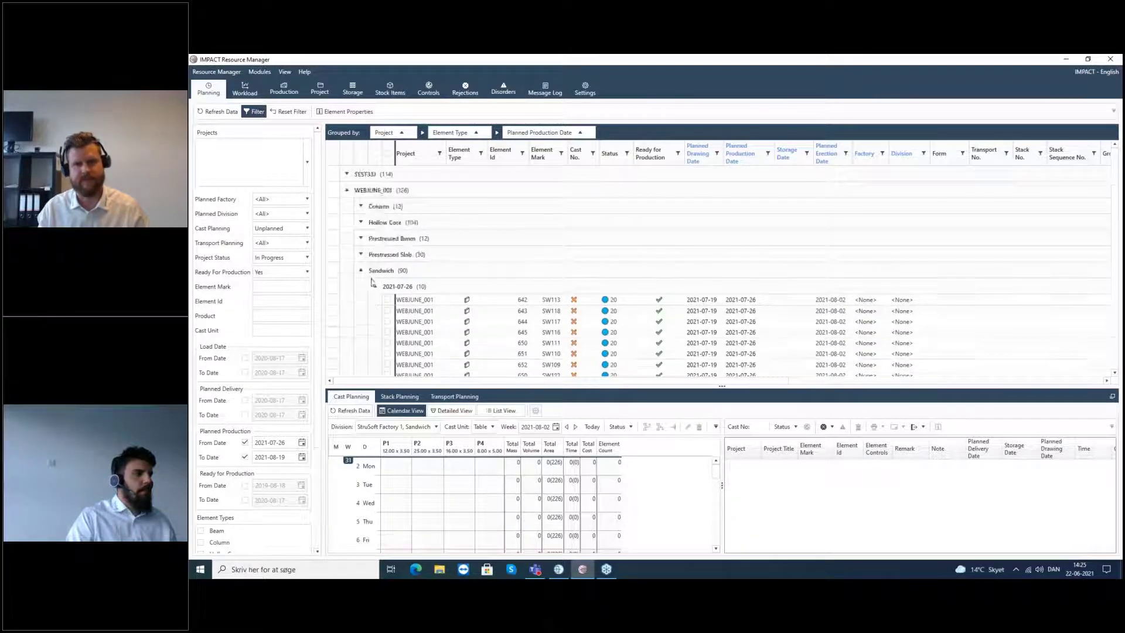
scroll(377, 279, "down", 1)
left_click(378, 269)
scroll(384, 305, "down", 3)
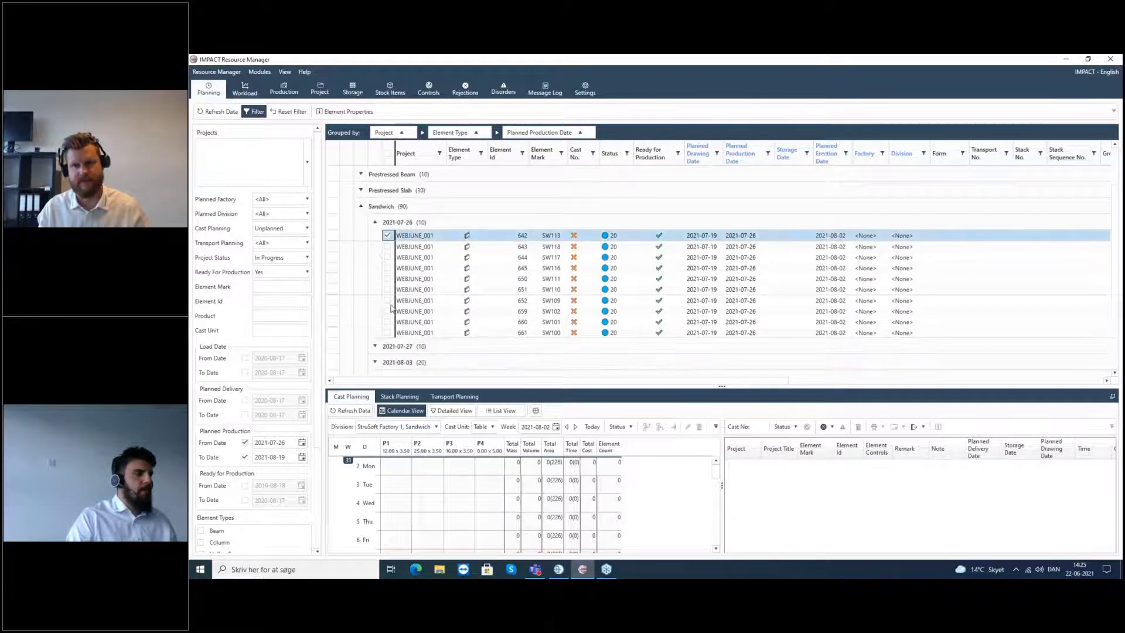
scroll(394, 316, "down", 1)
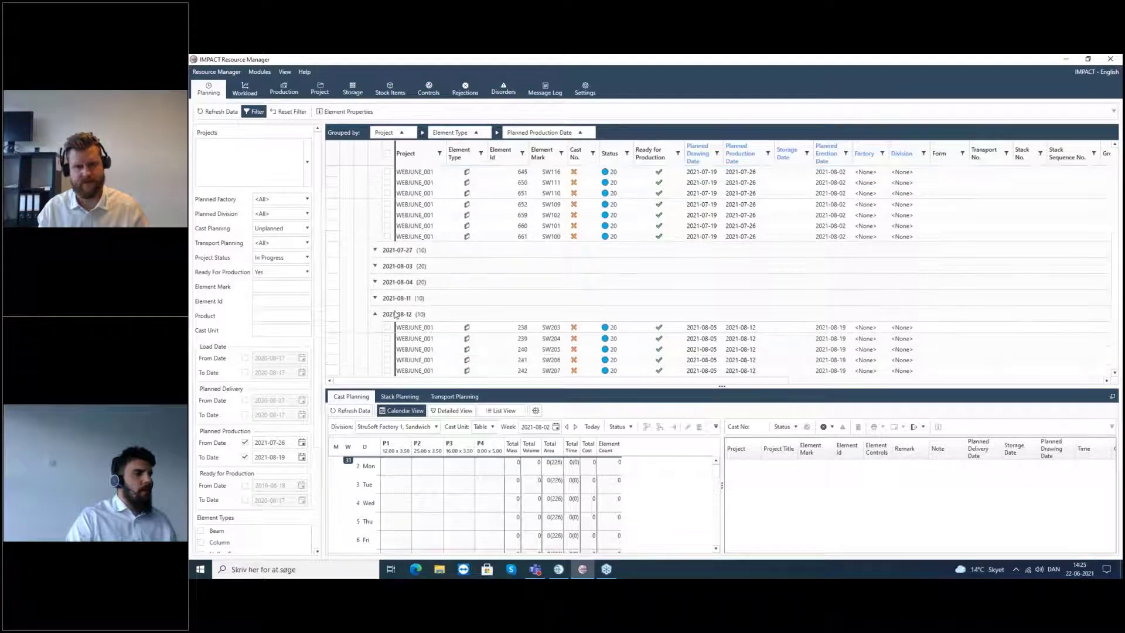
scroll(395, 315, "down", 3)
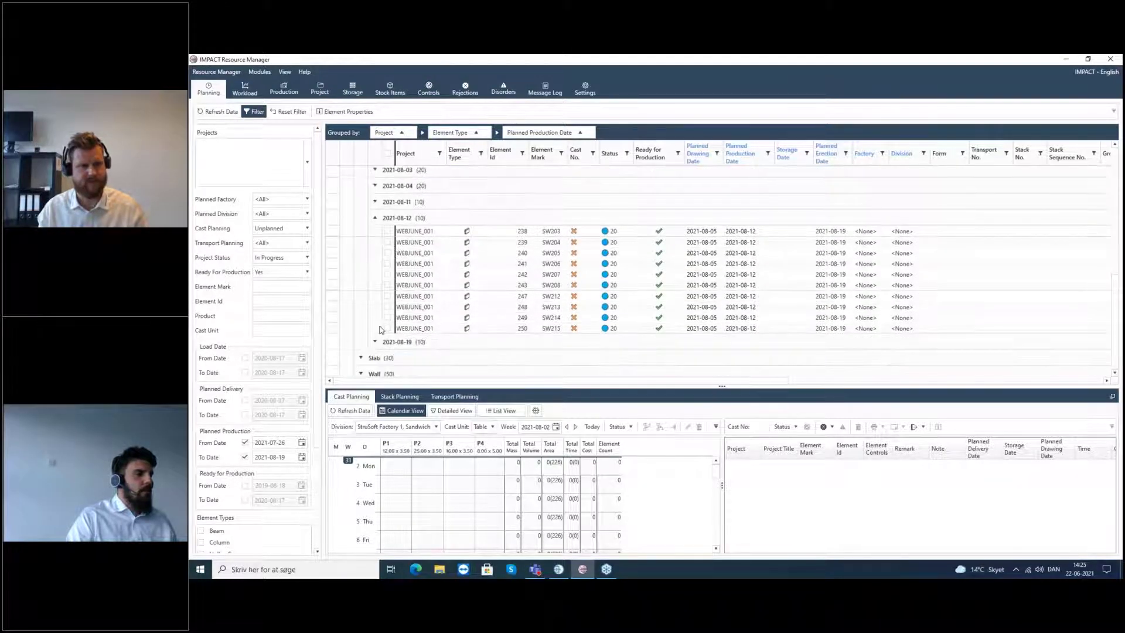
left_click(380, 330, "shift")
scroll(376, 237, "up", 2)
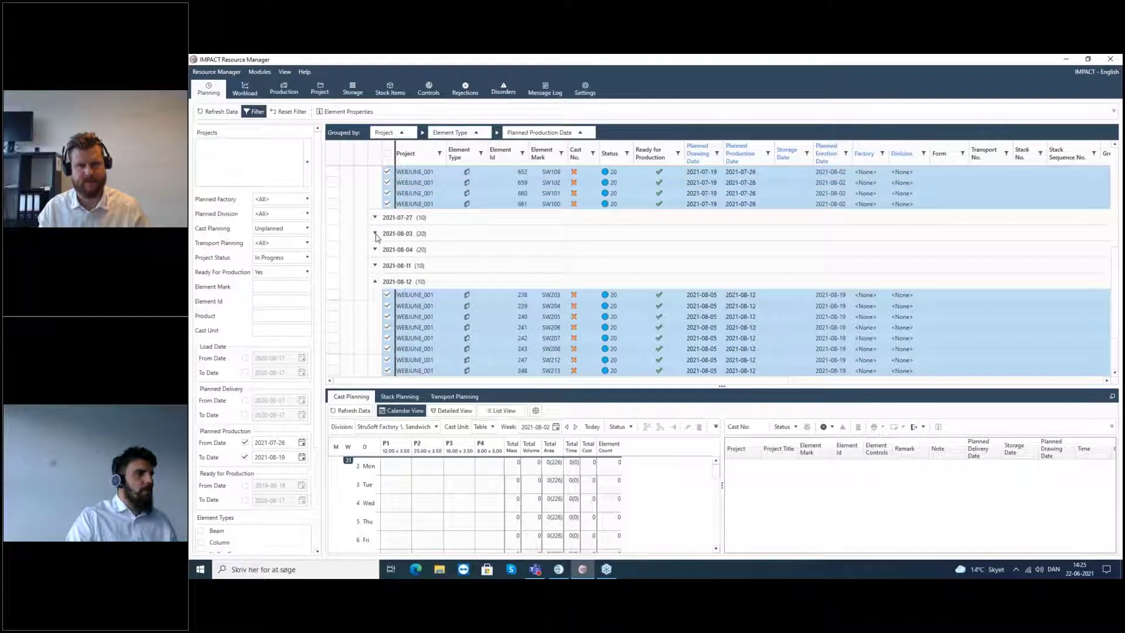
left_click(375, 234)
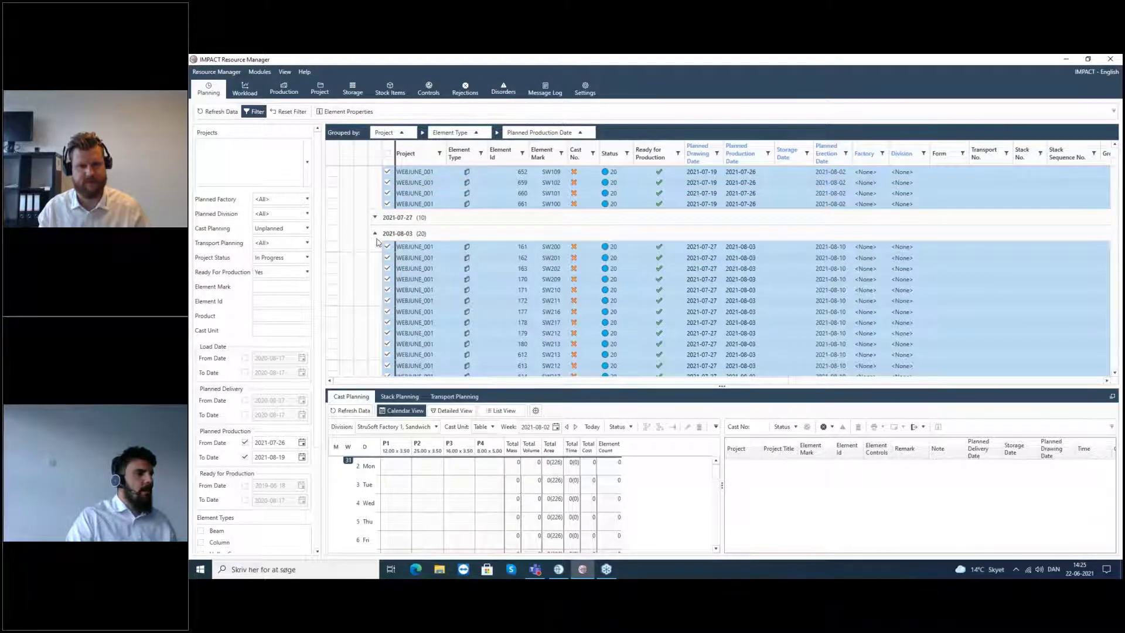
scroll(404, 258, "up", 2)
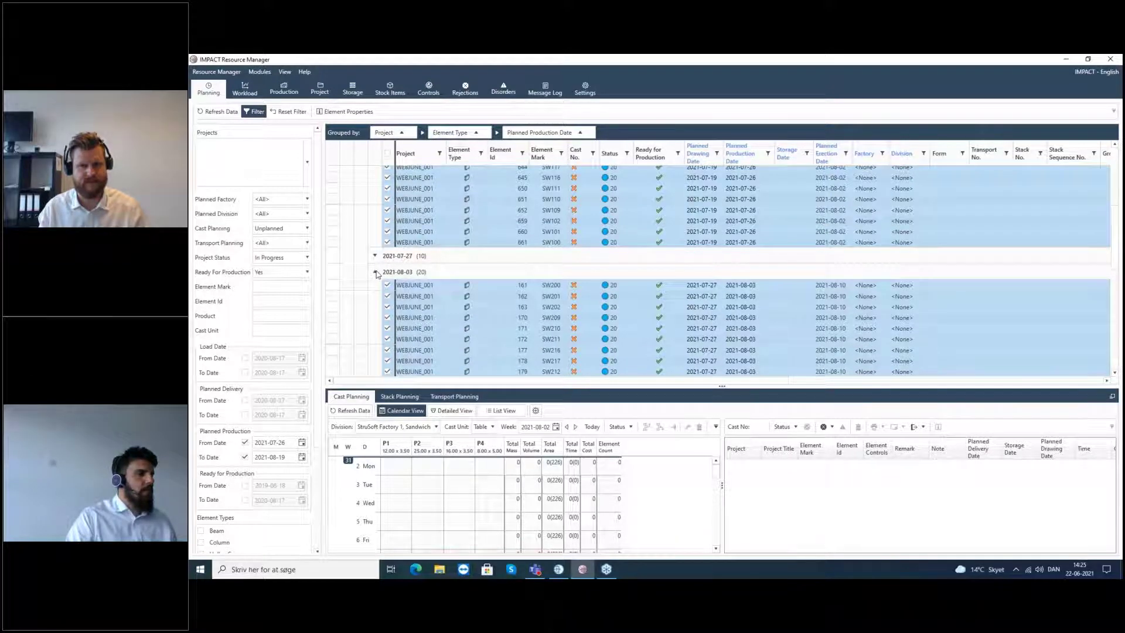
left_click(376, 271)
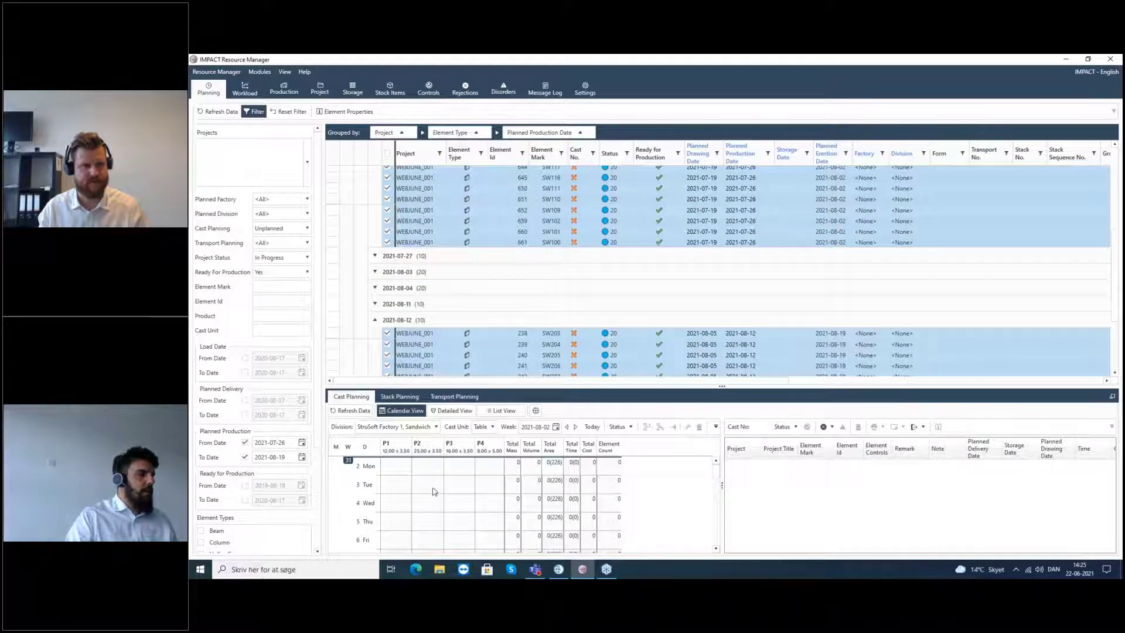
Auto cast the selected sandwich elements on tables P1 to P3 from 2021-07-29, with Multi Cast enabled and the cast order Erection Sequence.
left_click(434, 427)
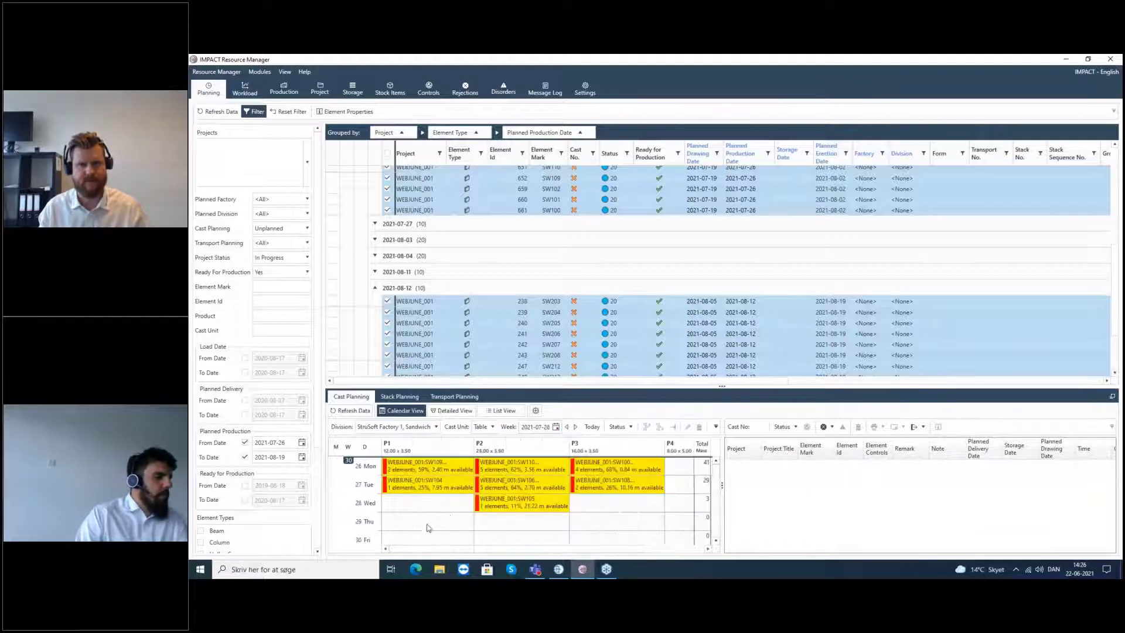
left_click_drag(417, 524, 645, 522)
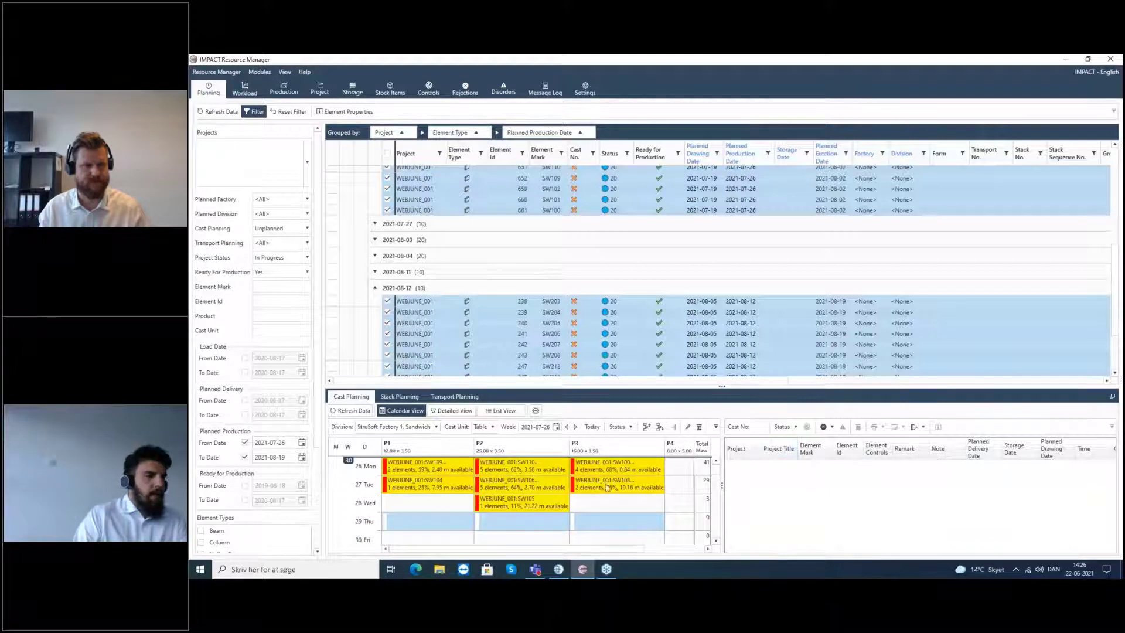
left_click(537, 412)
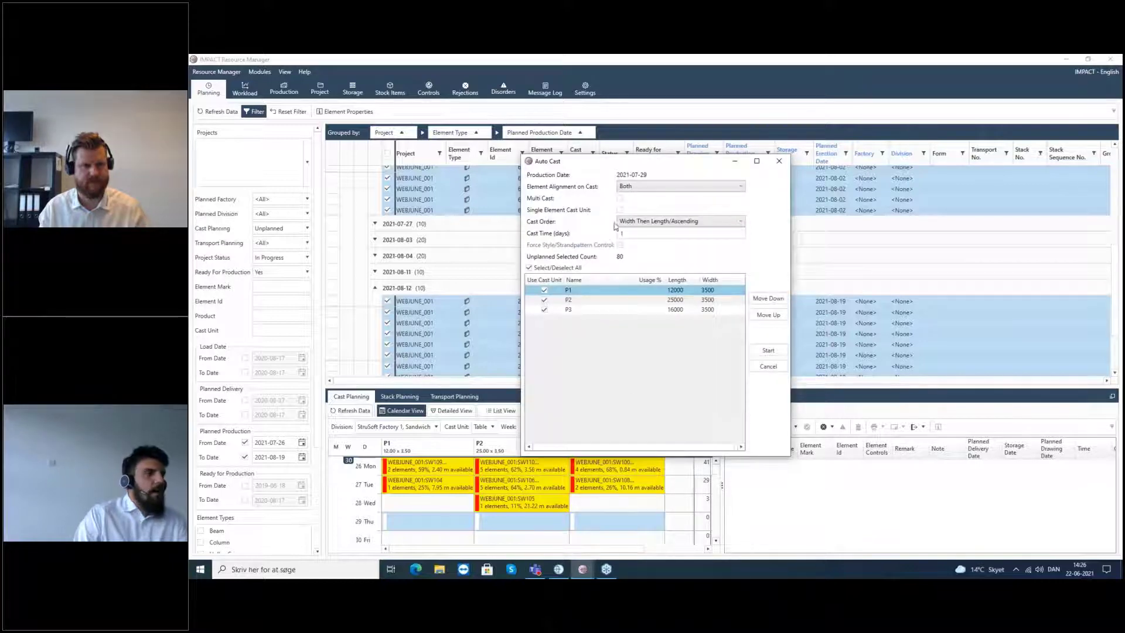
left_click(620, 198)
left_click(683, 226)
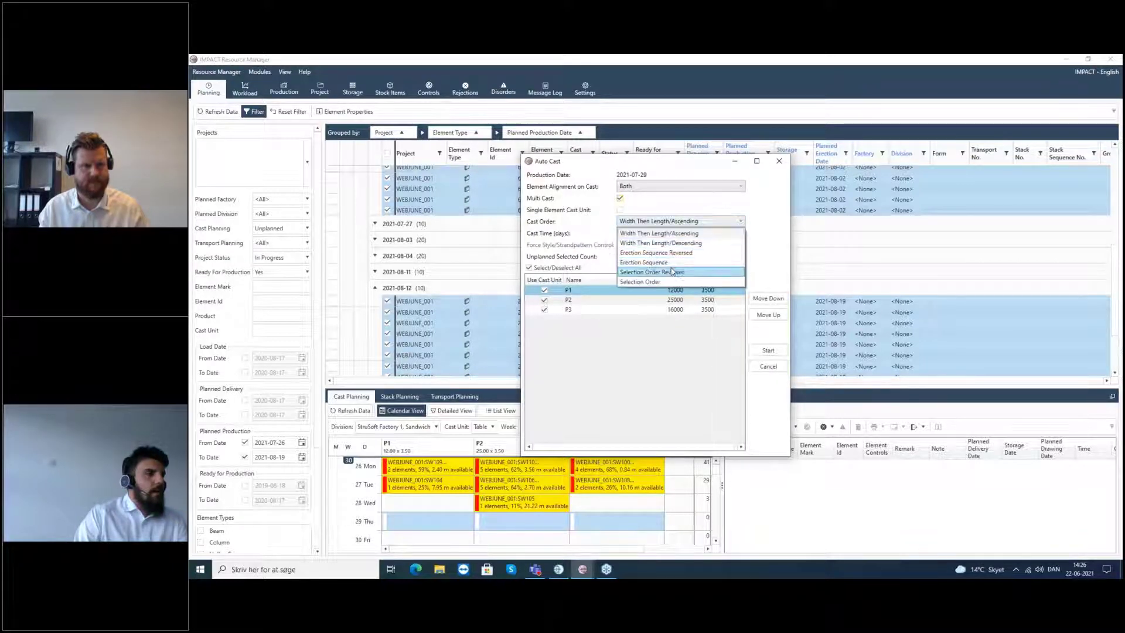
left_click(675, 268)
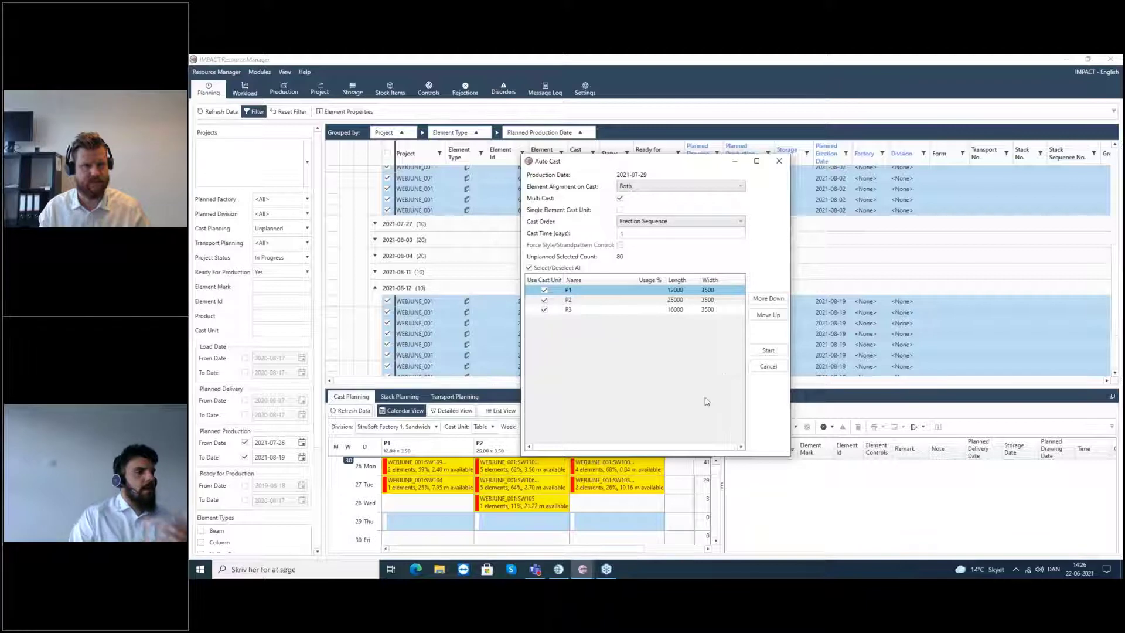
left_click(766, 351)
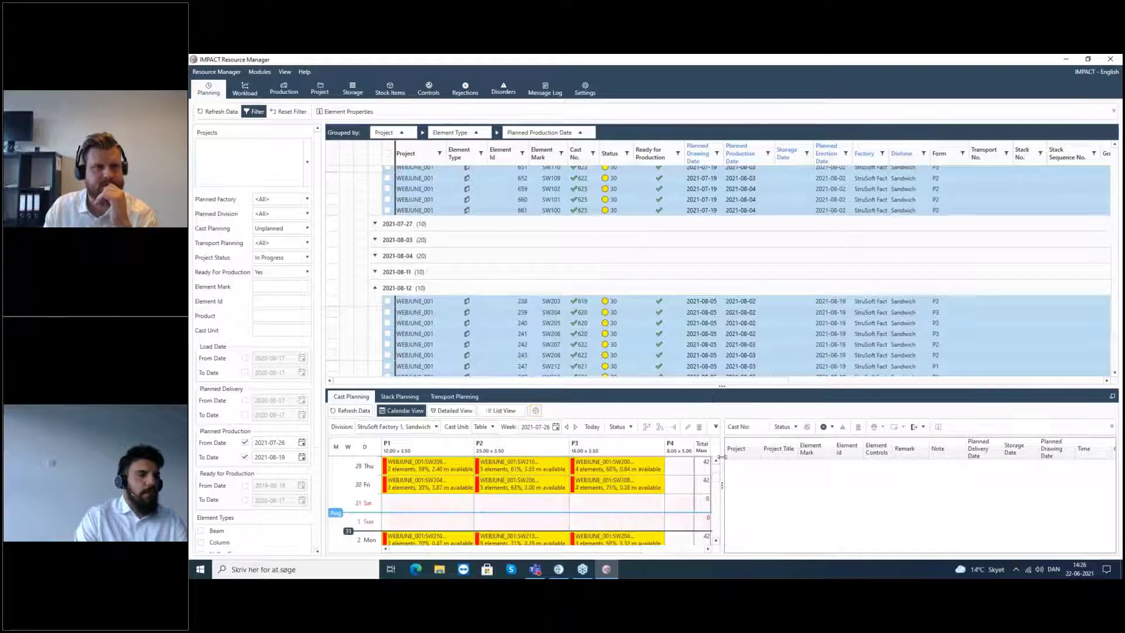
Examine the casts on tables P1 to P3 for 2 to 6 August in the enlarged calendar and the detailed layout for 2 August.
left_click_drag(722, 357, 721, 265)
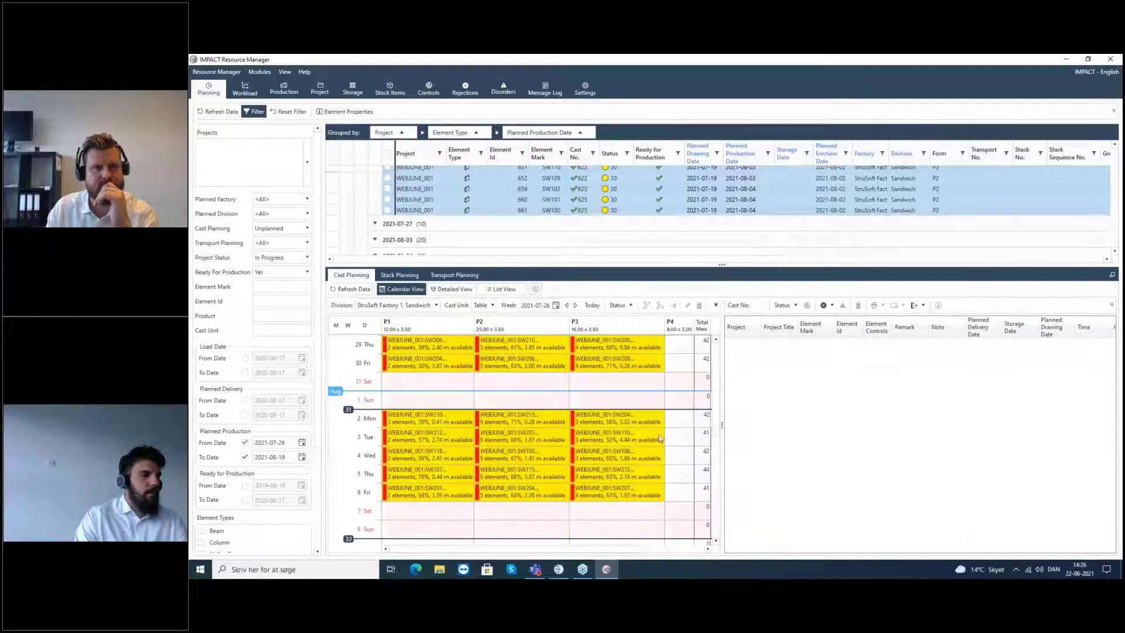
scroll(605, 368, "down", 1)
scroll(460, 407, "up", 1)
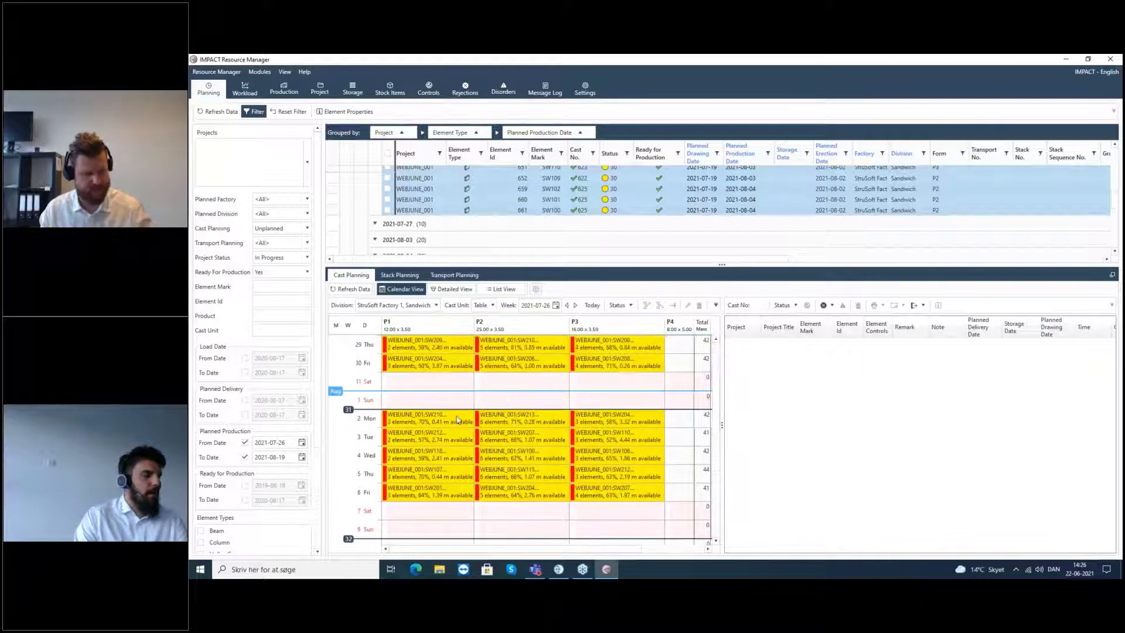
left_click(458, 420)
left_click(615, 494, "shift")
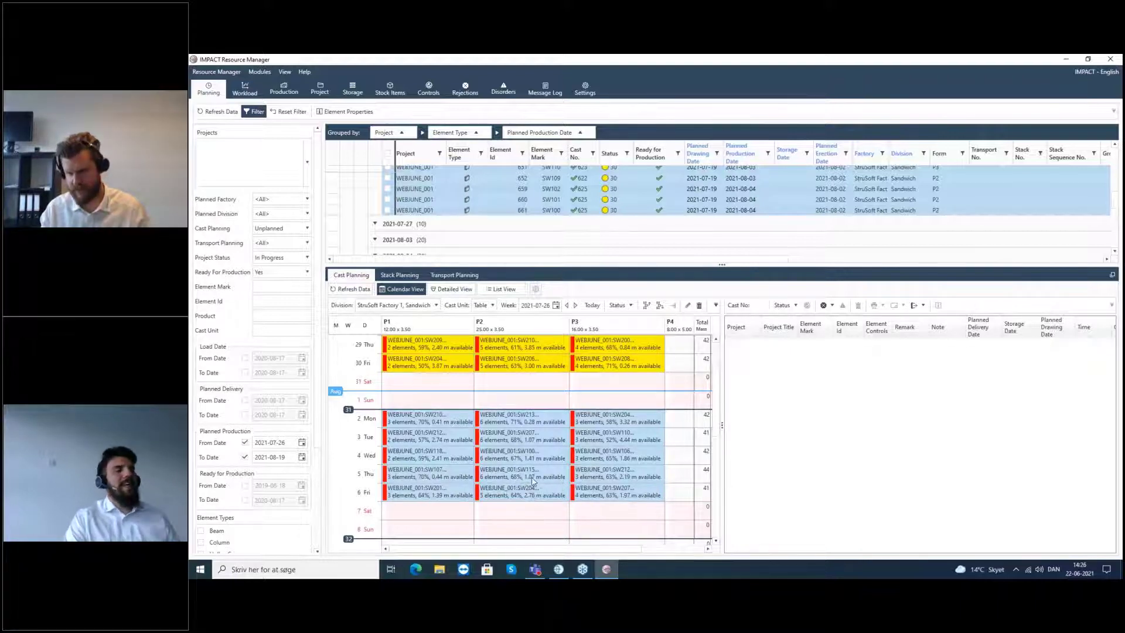
left_click(449, 423)
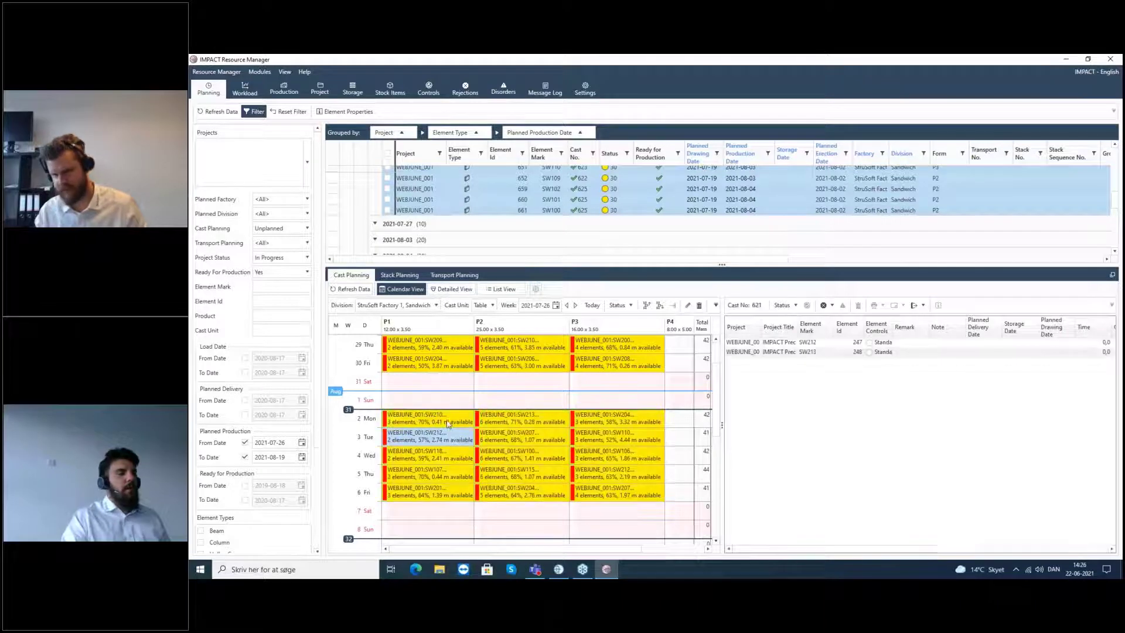
double_click(450, 423)
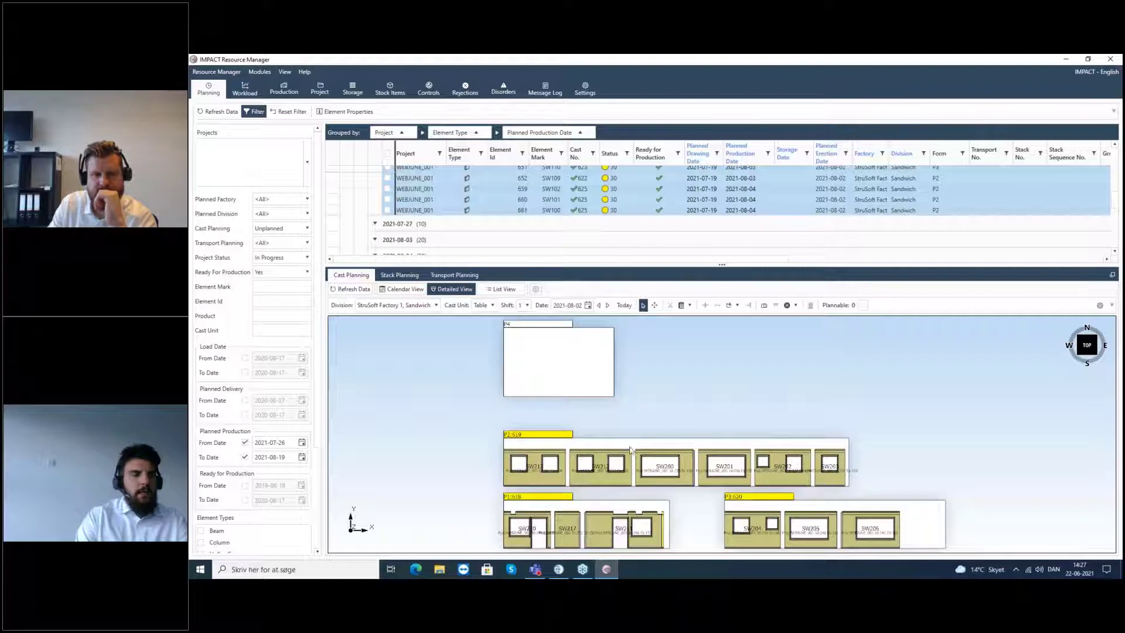
left_click(417, 290)
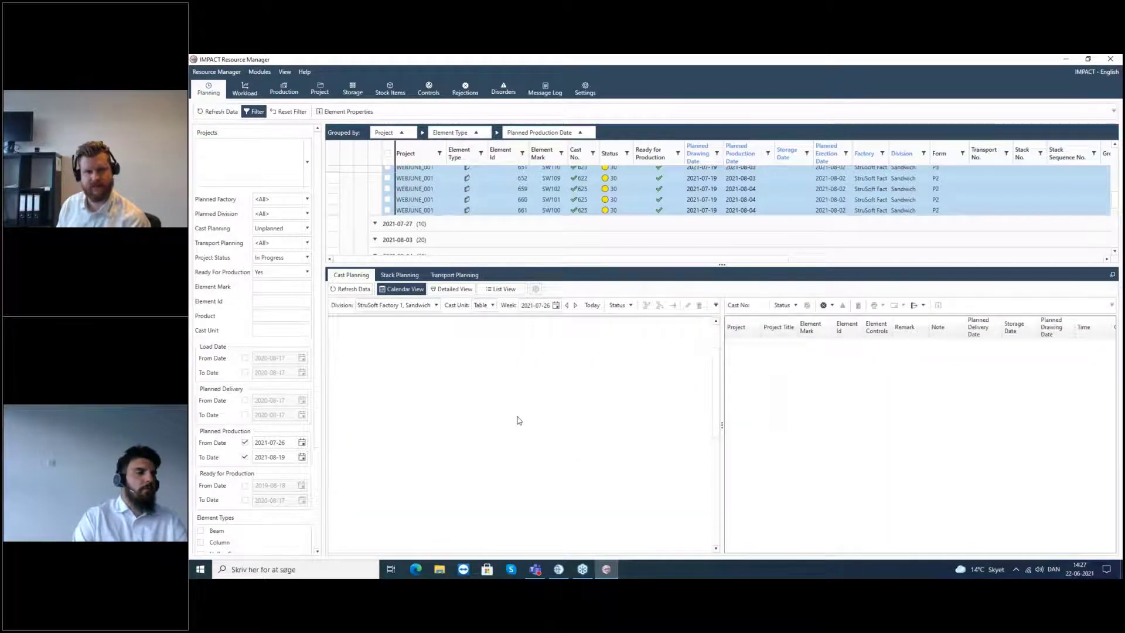
left_click_drag(465, 422, 587, 472)
Collapse the Sandwich group, refresh the element list and review the unplanned element groups of WEBJUNE_001.
scroll(441, 208, "up", 5)
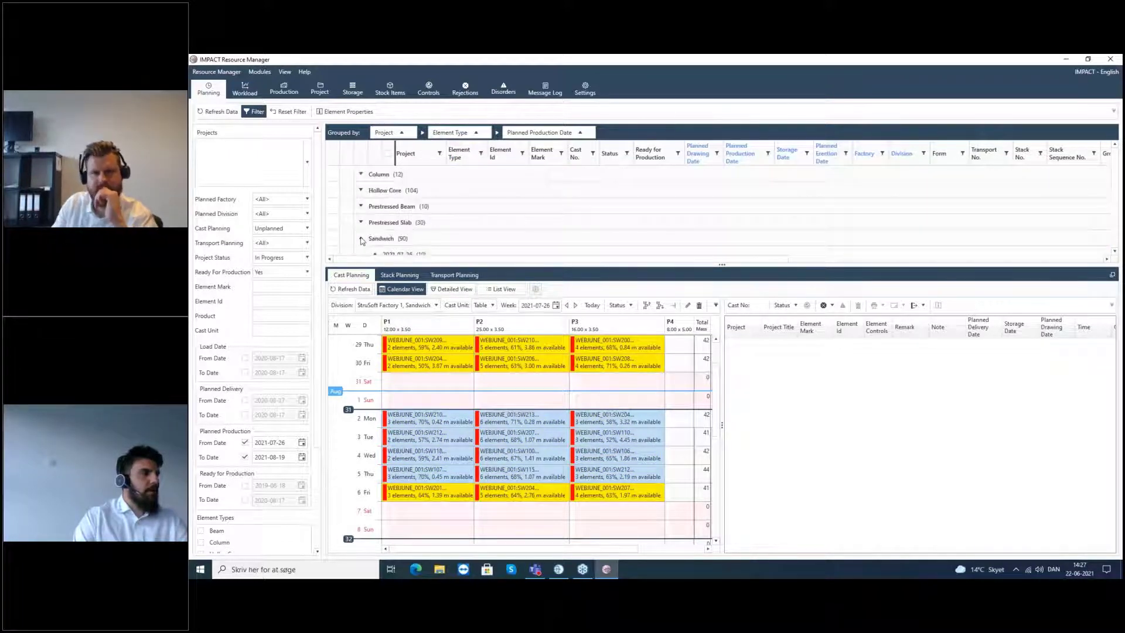
left_click(362, 239)
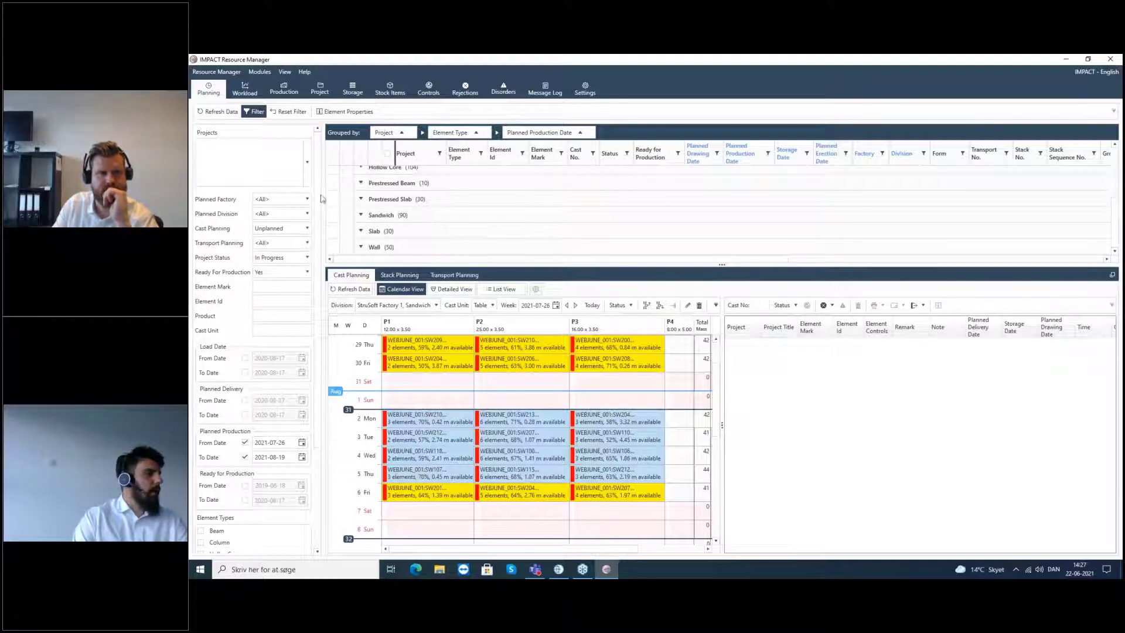
left_click(218, 112)
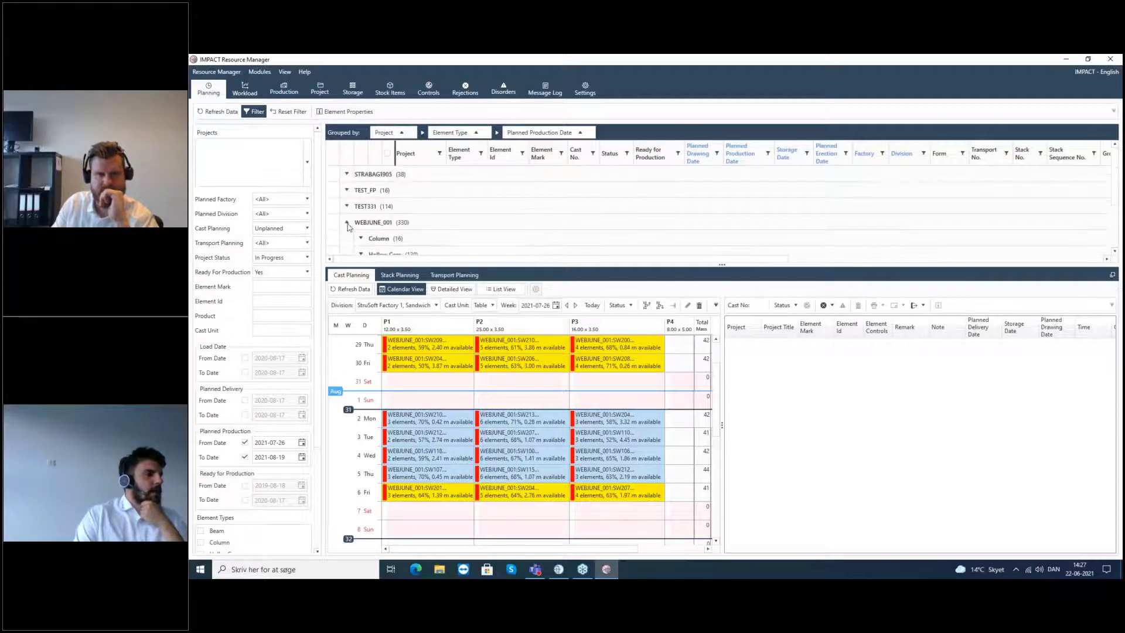
left_click(347, 223)
left_click(345, 224)
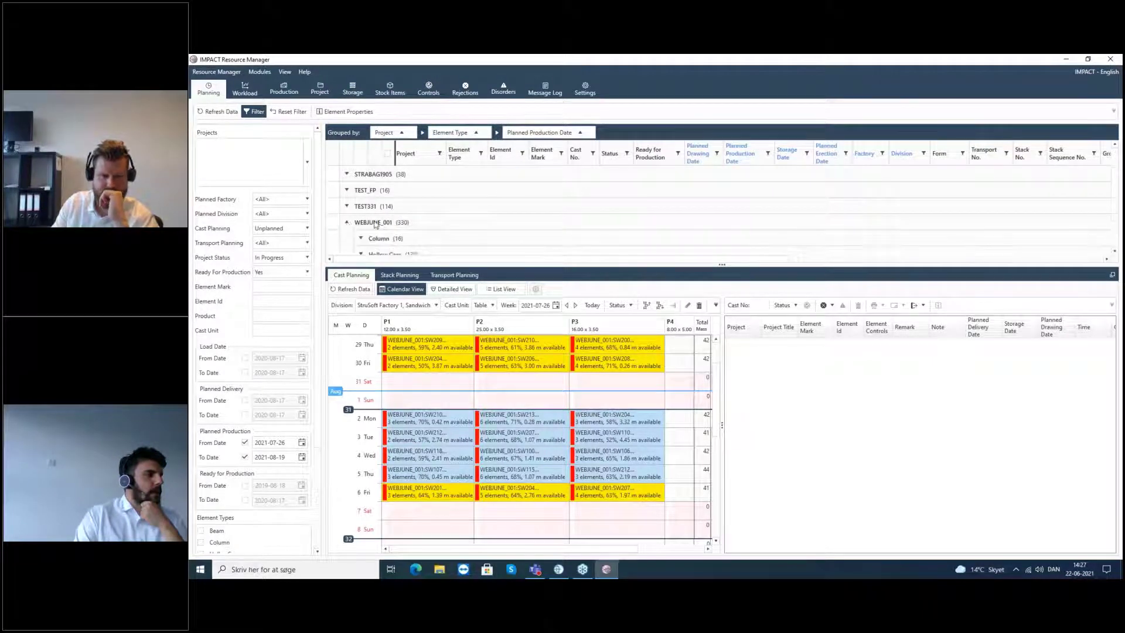
scroll(363, 219, "down", 3)
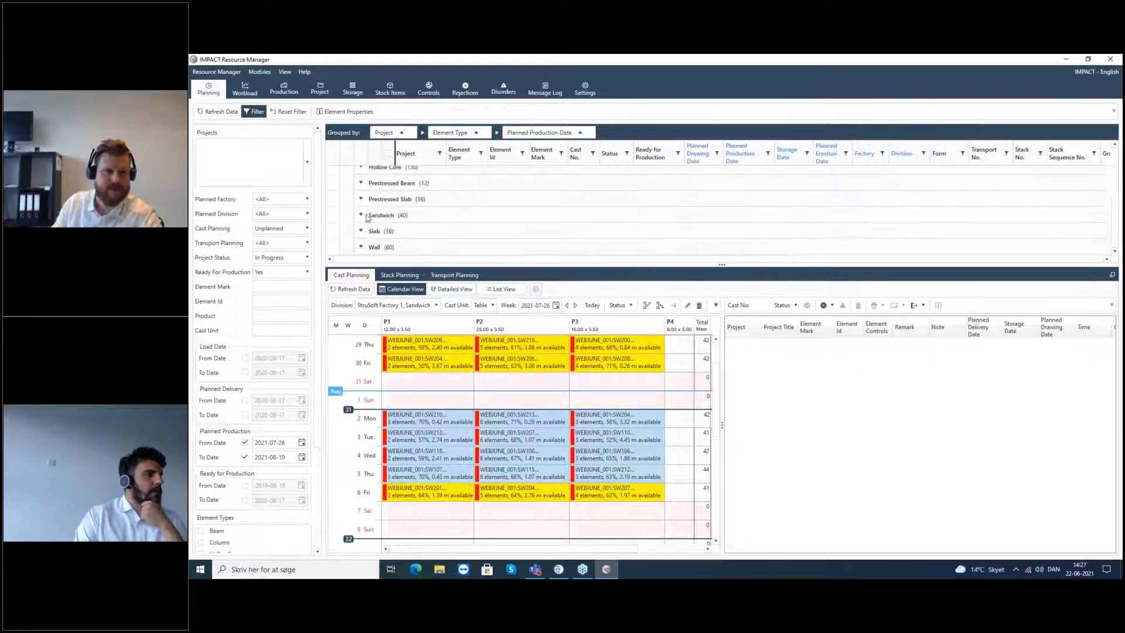
Expand the Sandwich group to list its unplanned production date groups, keeping the individual dates collapsed.
left_click(361, 215)
scroll(375, 217, "down", 1)
left_click(375, 215)
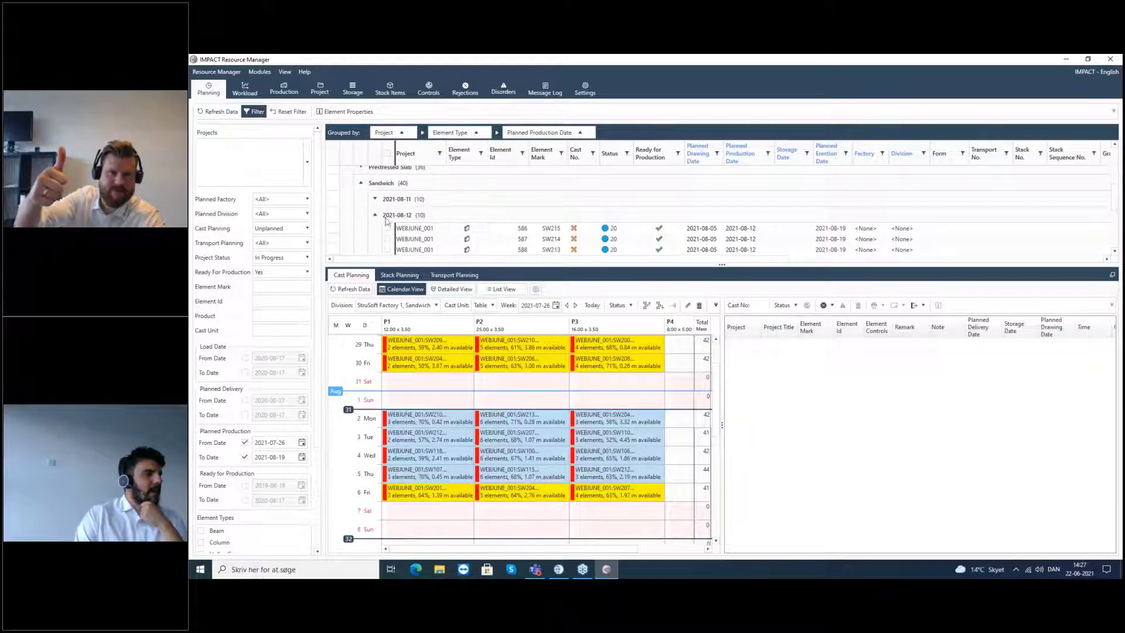
left_click(452, 217)
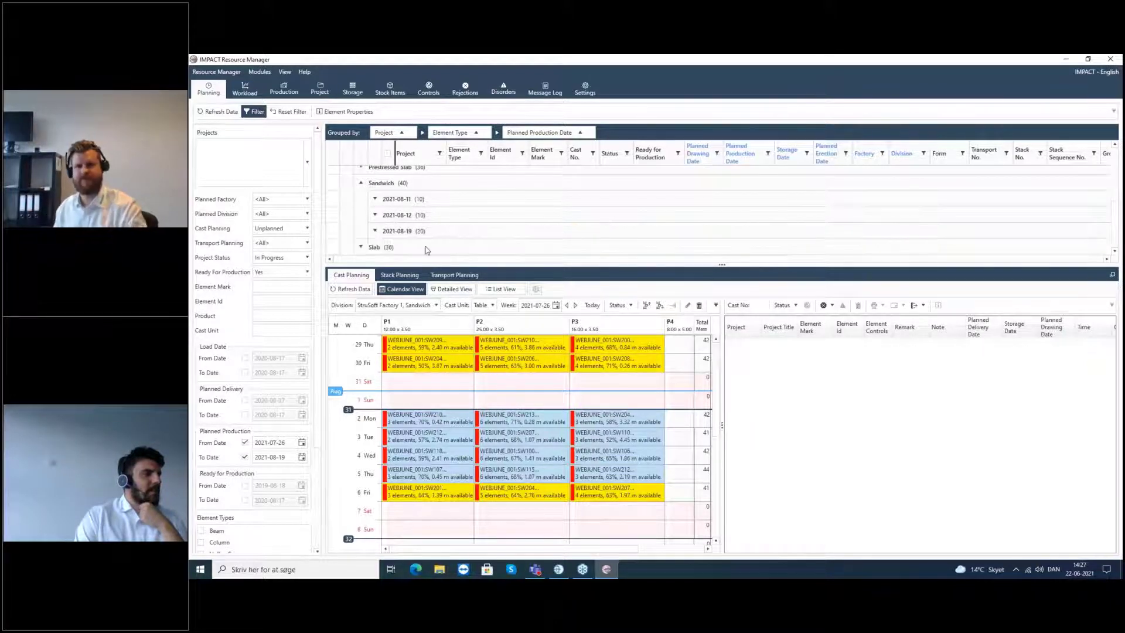
scroll(460, 465, "down", 2)
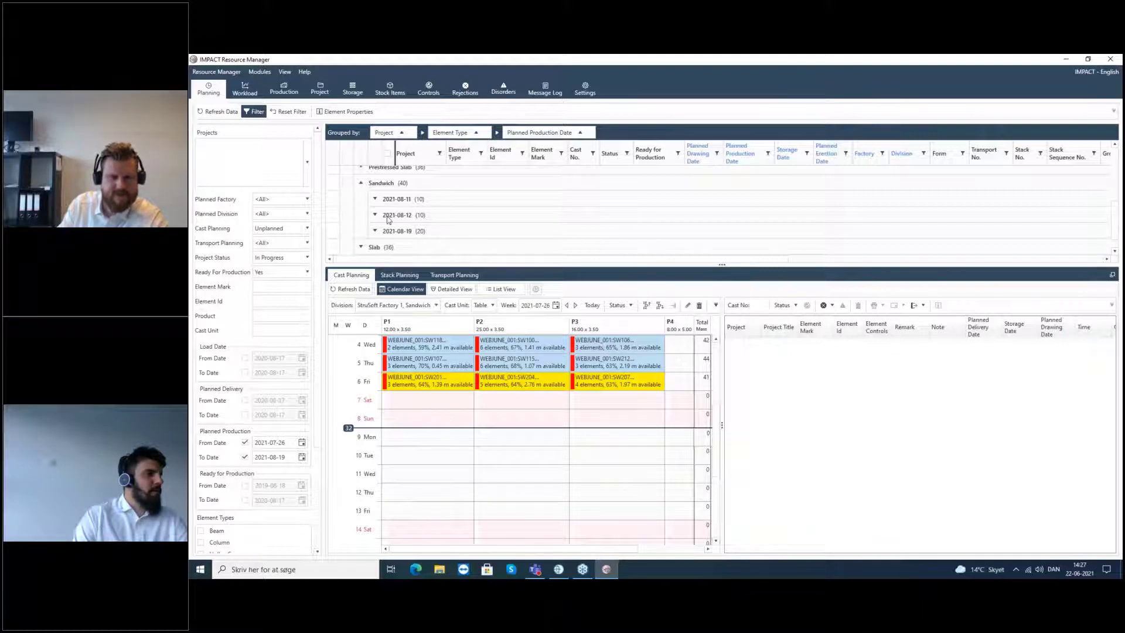
Expand the 2021-08-11 and 2021-08-12 sandwich groups and select all elements from SW213 in the first through SW203 in the second.
left_click(375, 200)
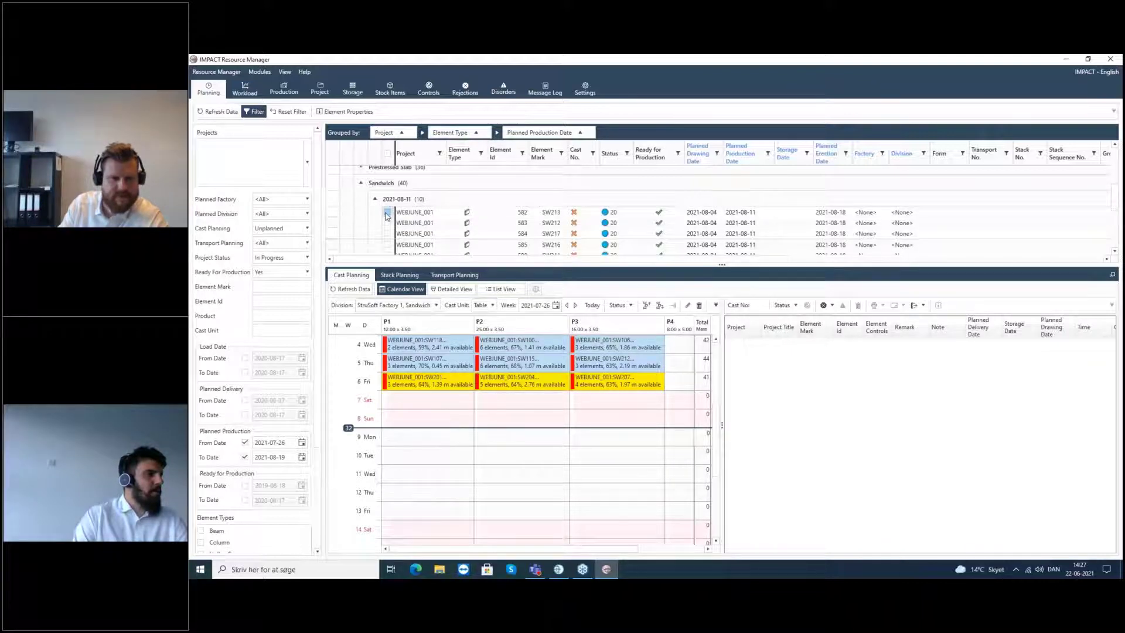
left_click(386, 213)
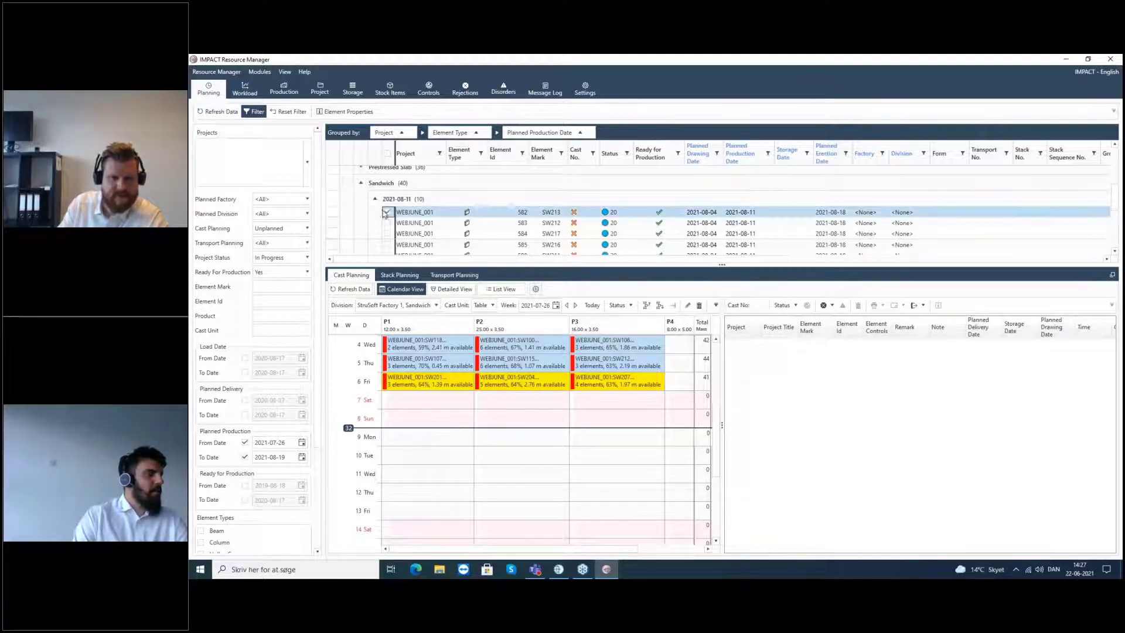
scroll(401, 219, "down", 4)
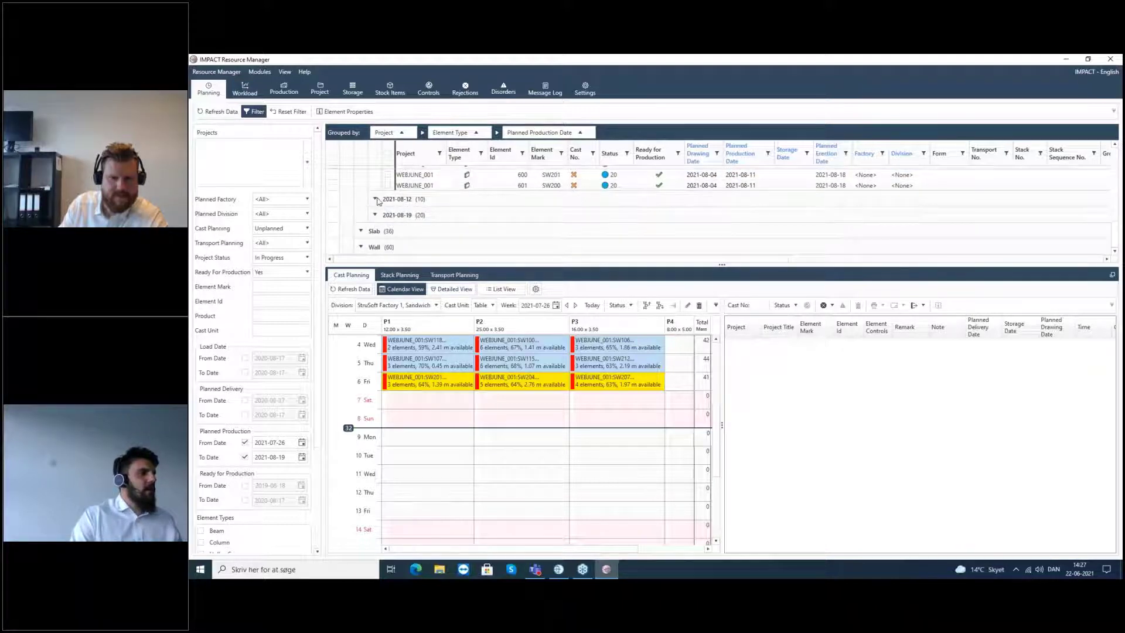
left_click(376, 199)
scroll(382, 220, "down", 2)
scroll(382, 219, "down", 2)
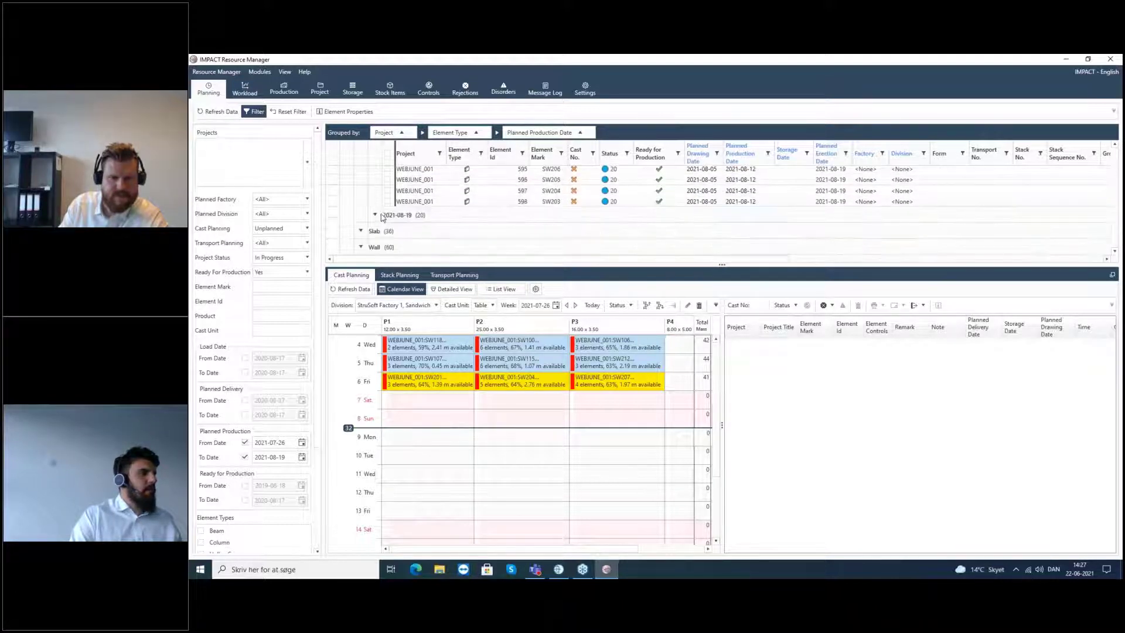
left_click(386, 201, "shift")
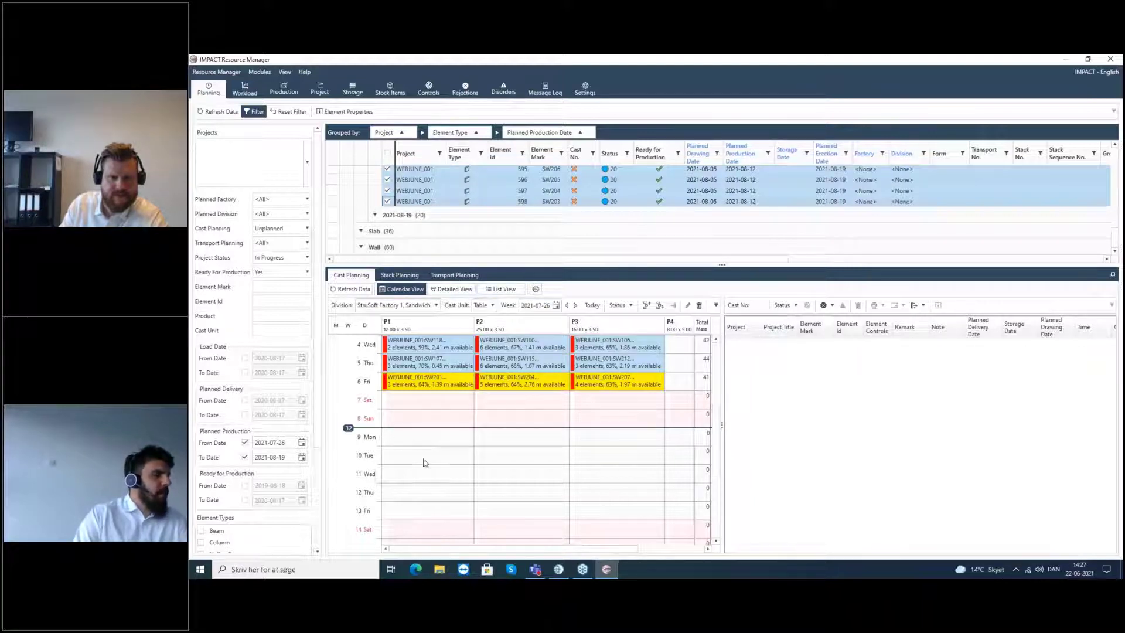
Auto cast the selected sandwich elements on tables P1 to P3 starting from Monday 9 August.
left_click_drag(387, 438, 603, 440)
left_click(535, 289)
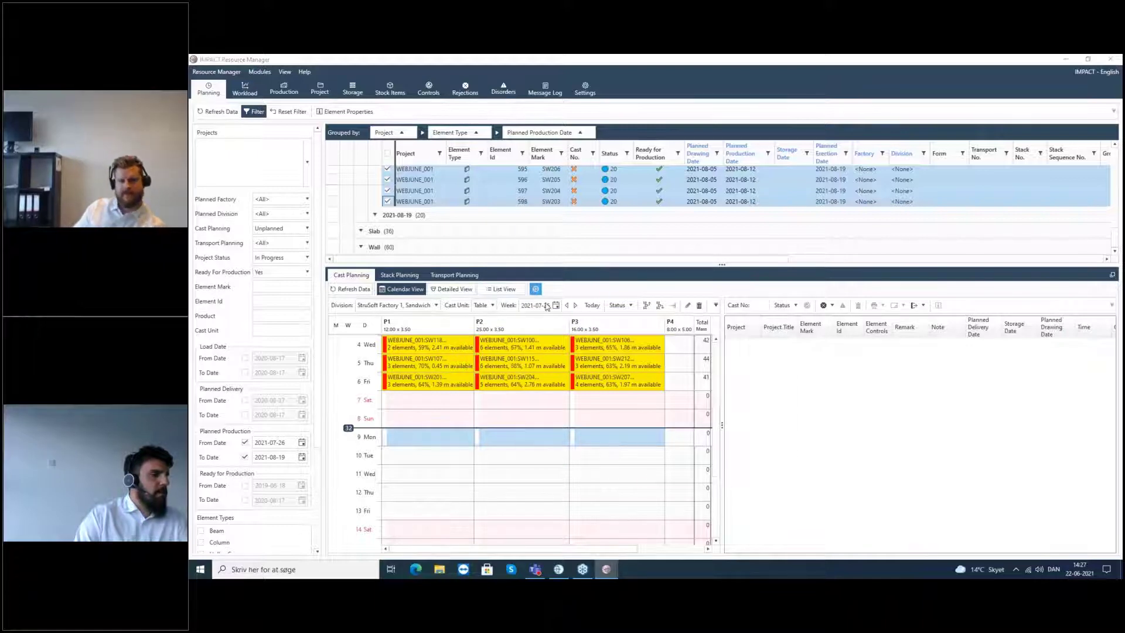
left_click(768, 350)
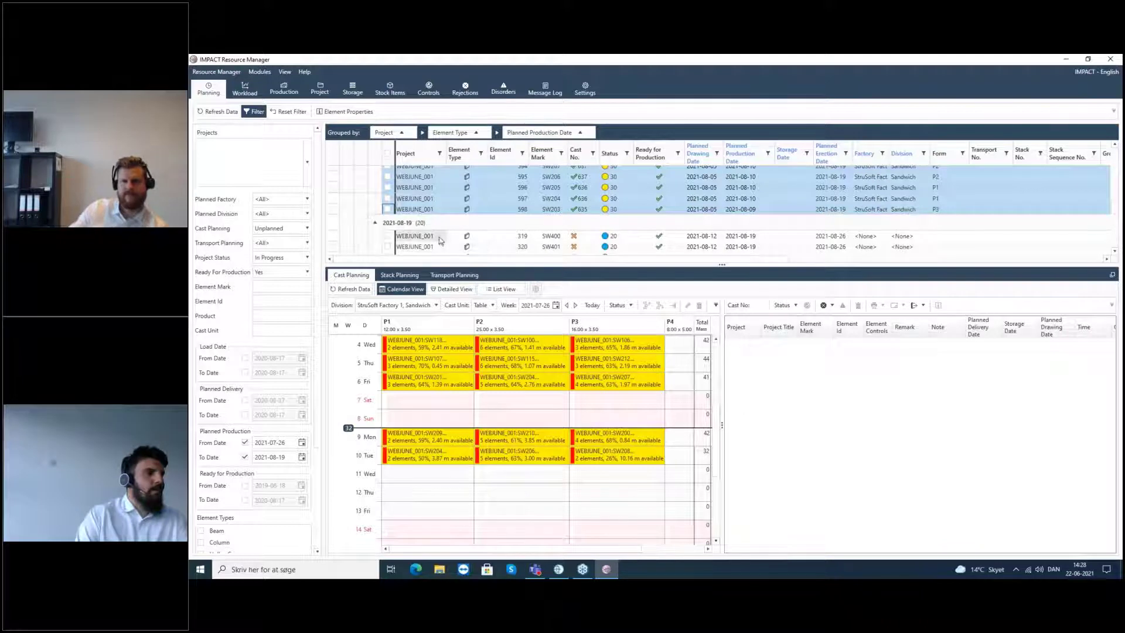
Select the sandwich elements of the 2021-08-19 group, starting with element SW400.
scroll(429, 232, "down", 2)
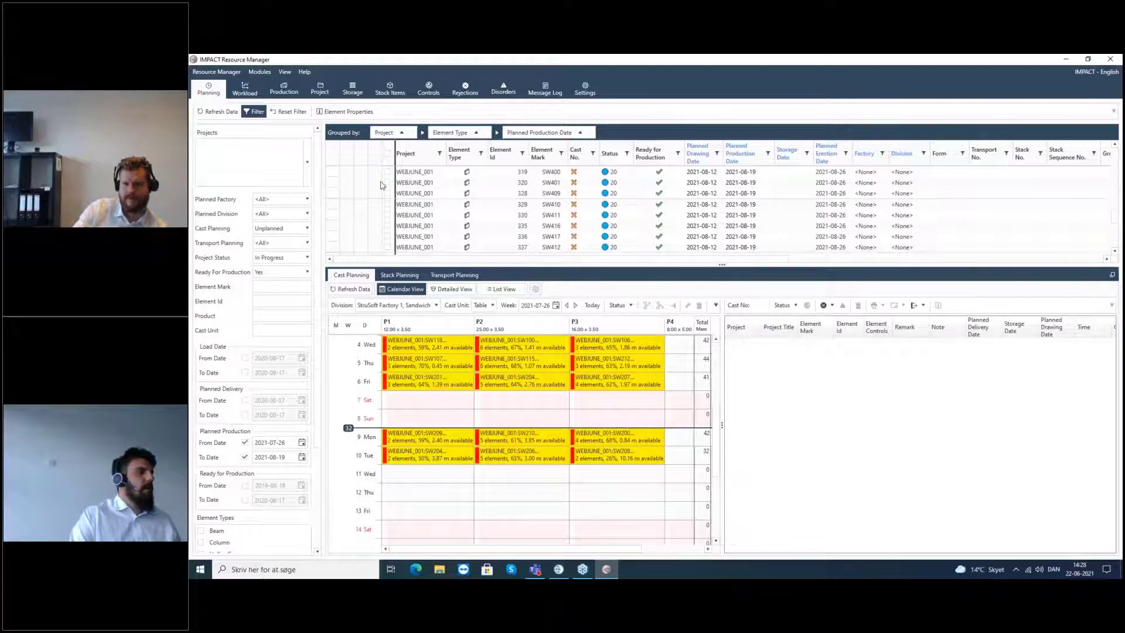
scroll(385, 193, "down", 2)
scroll(384, 191, "up", 1)
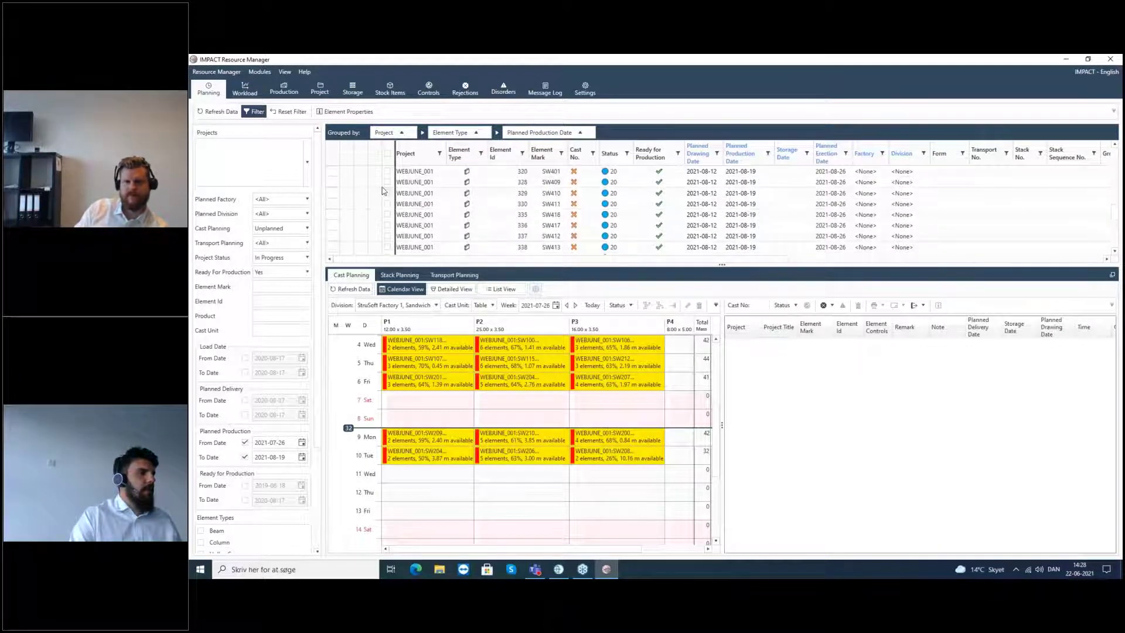
scroll(384, 194, "up", 3)
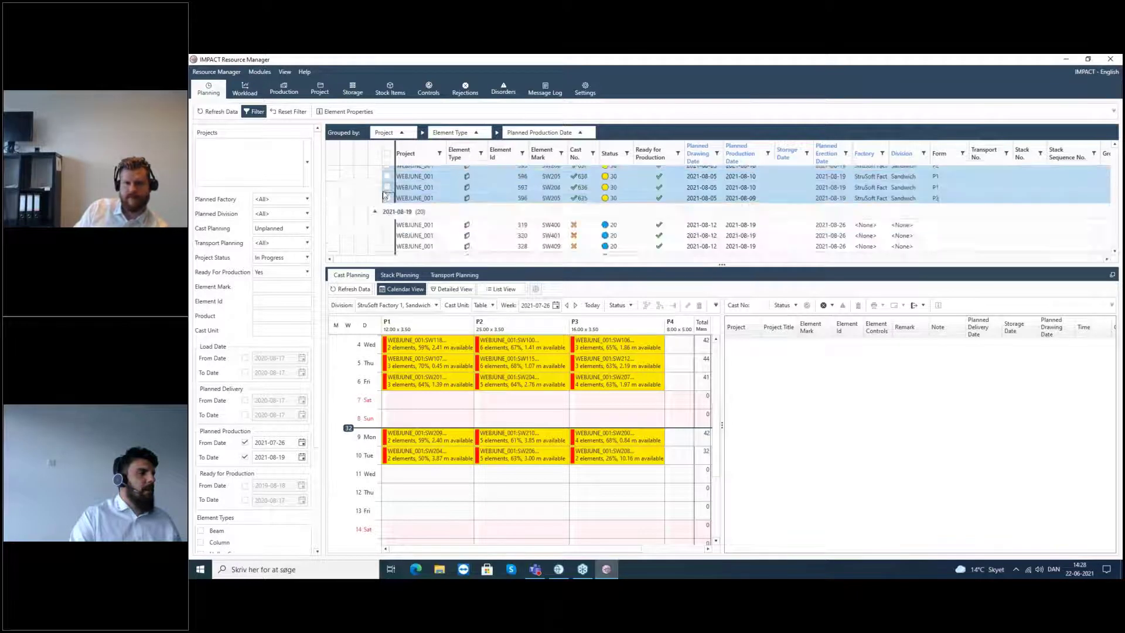
scroll(384, 198, "down", 1)
left_click(387, 193)
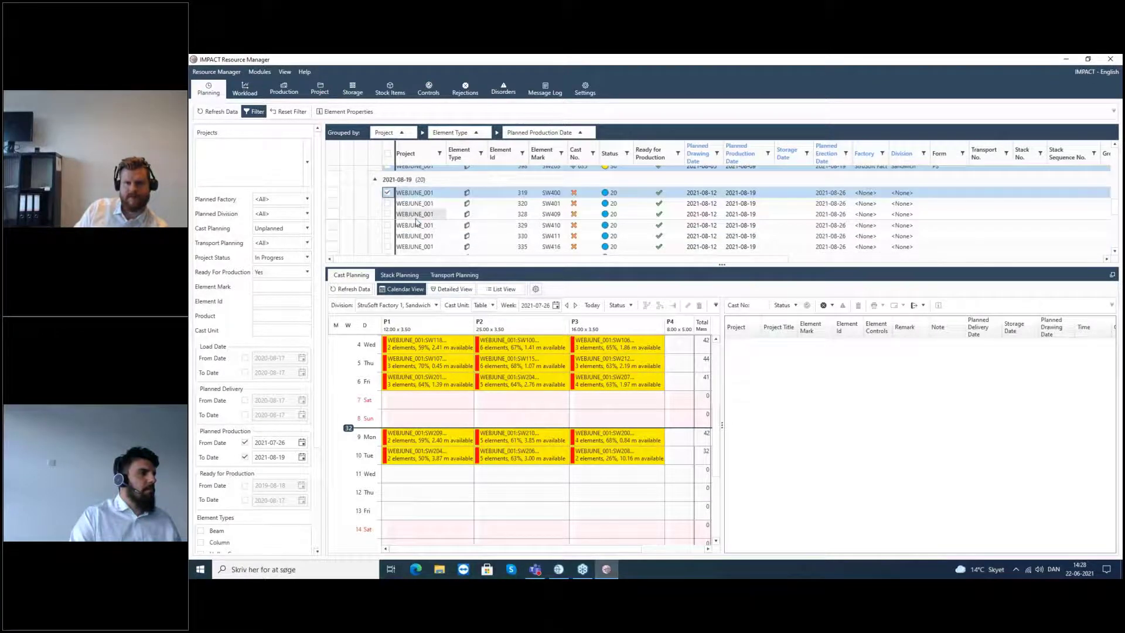
Auto cast all unplanned sandwich elements planned for 2021-08-19 on tables P1, P2 and P3, with production date 2021-08-16.
scroll(413, 220, "down", 5)
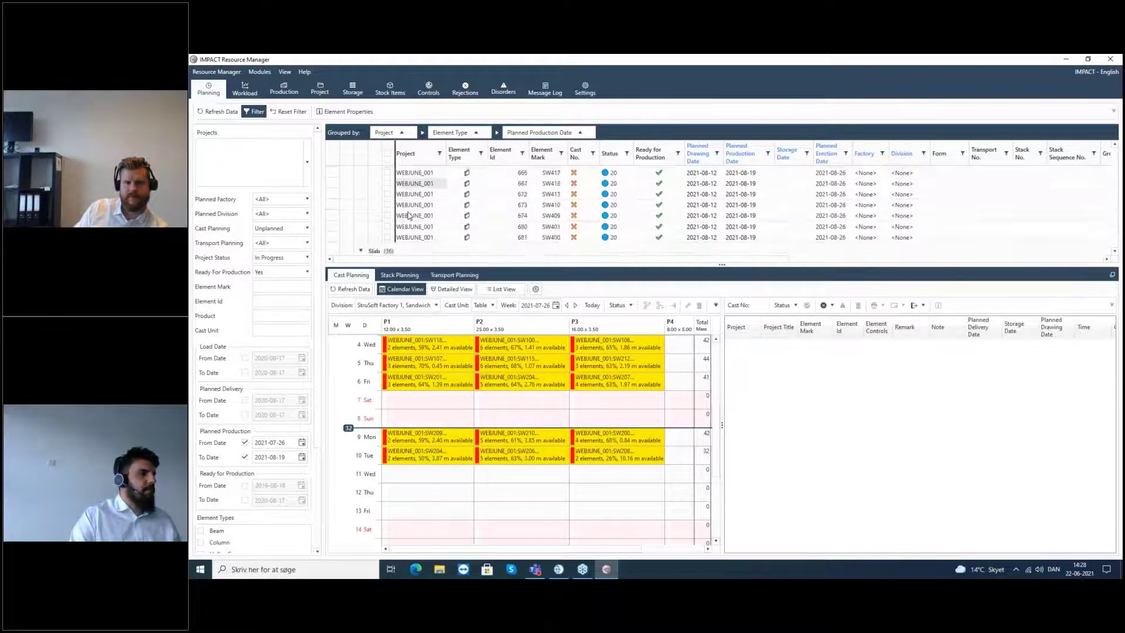
left_click(386, 217, "shift")
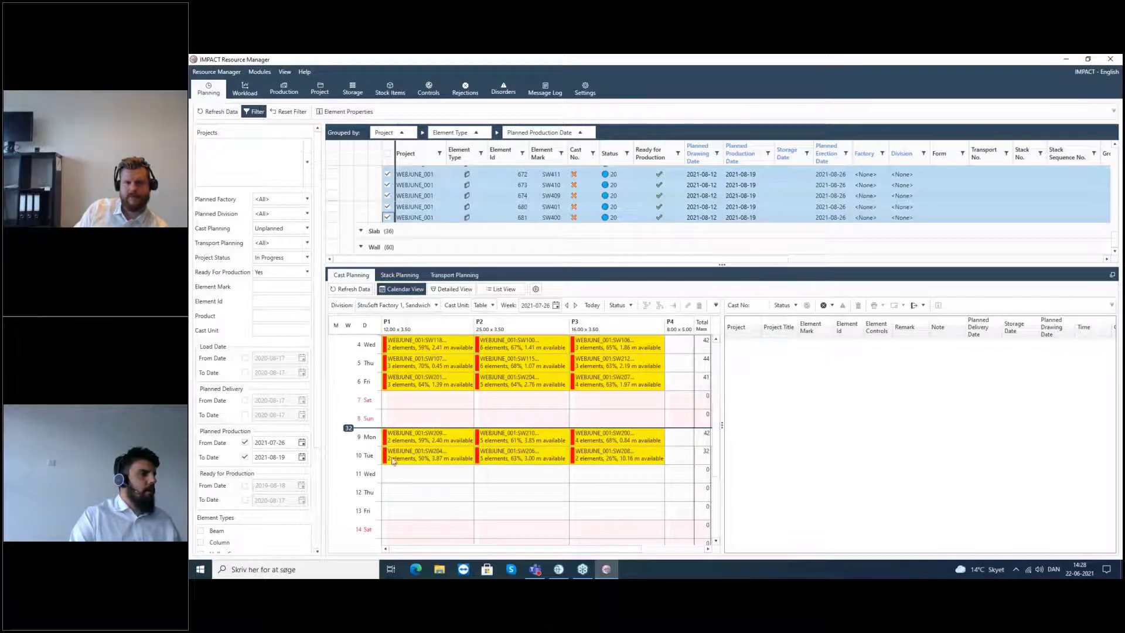
scroll(428, 480, "down", 2)
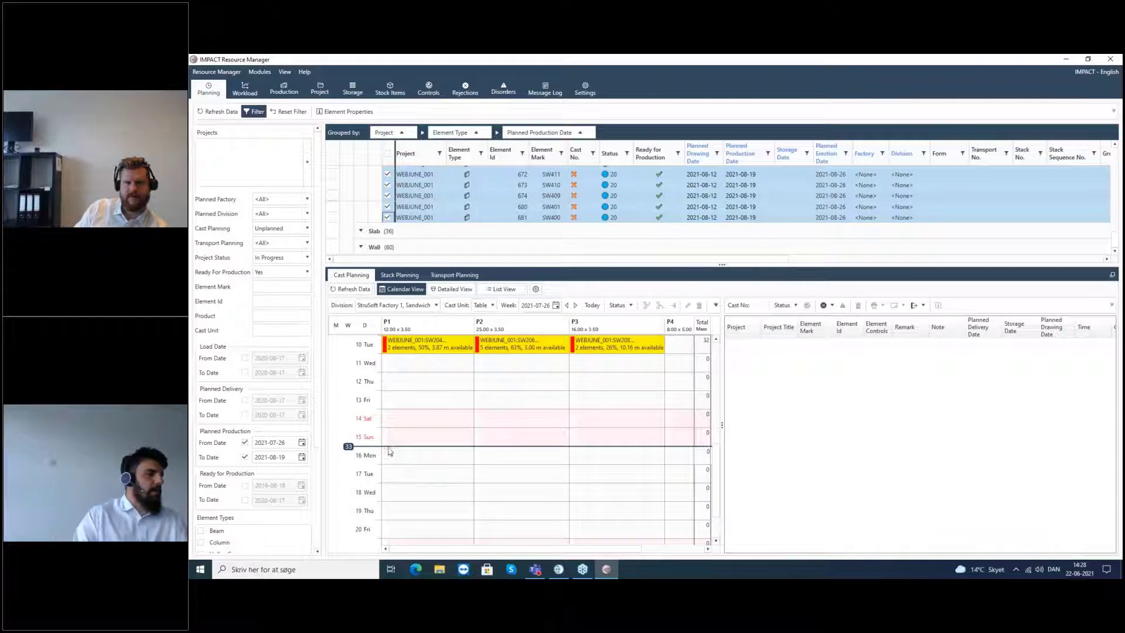
left_click_drag(390, 454, 596, 455)
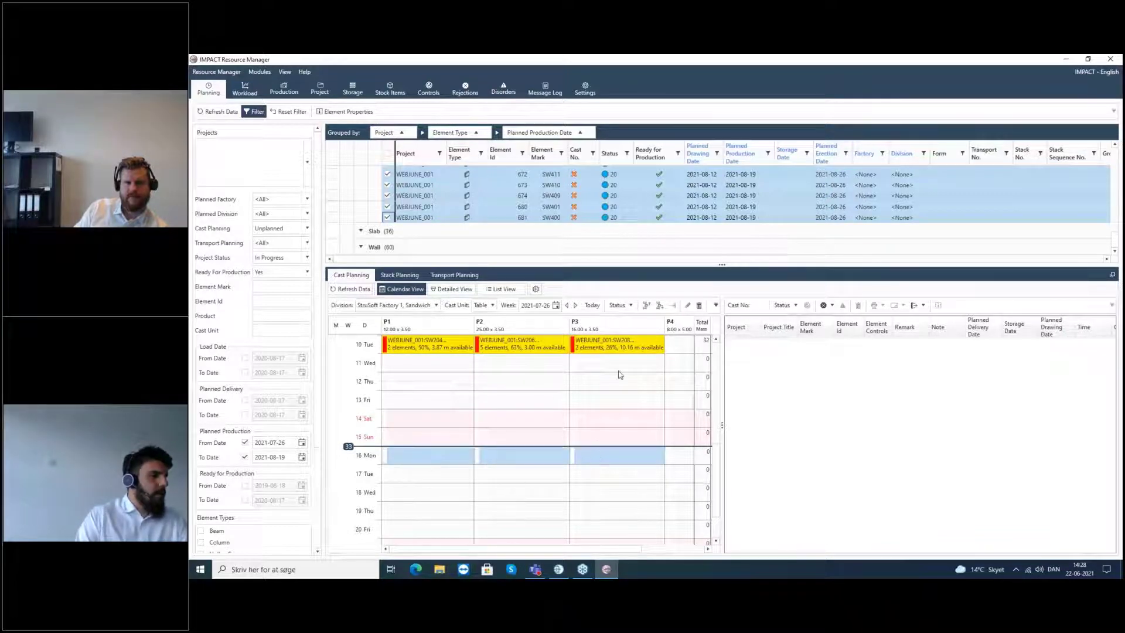
left_click(660, 305)
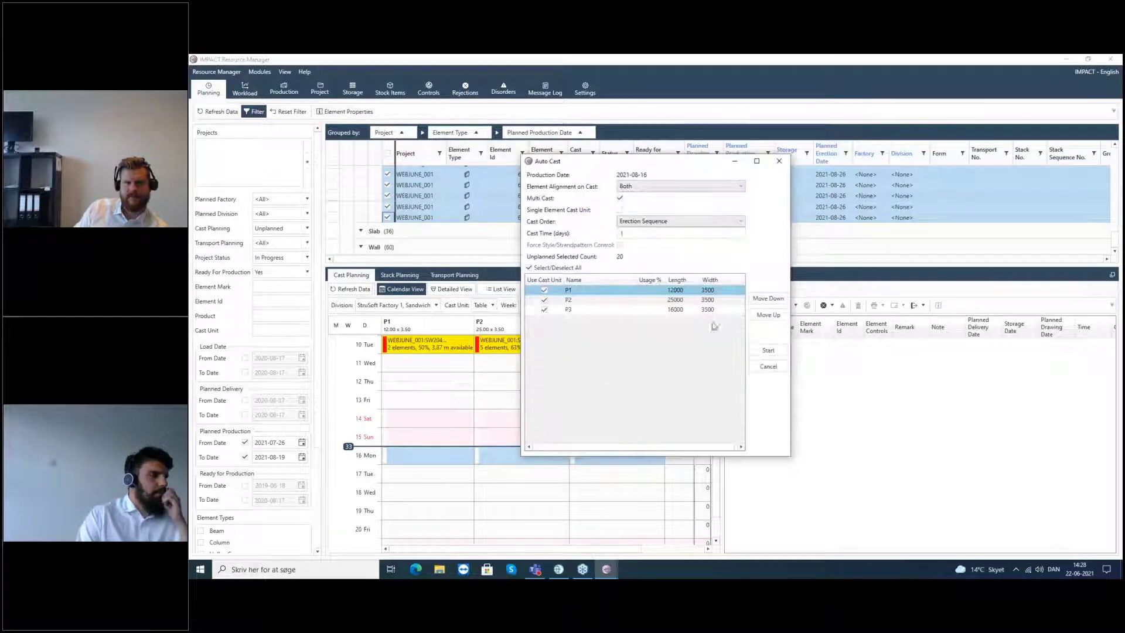
left_click(769, 350)
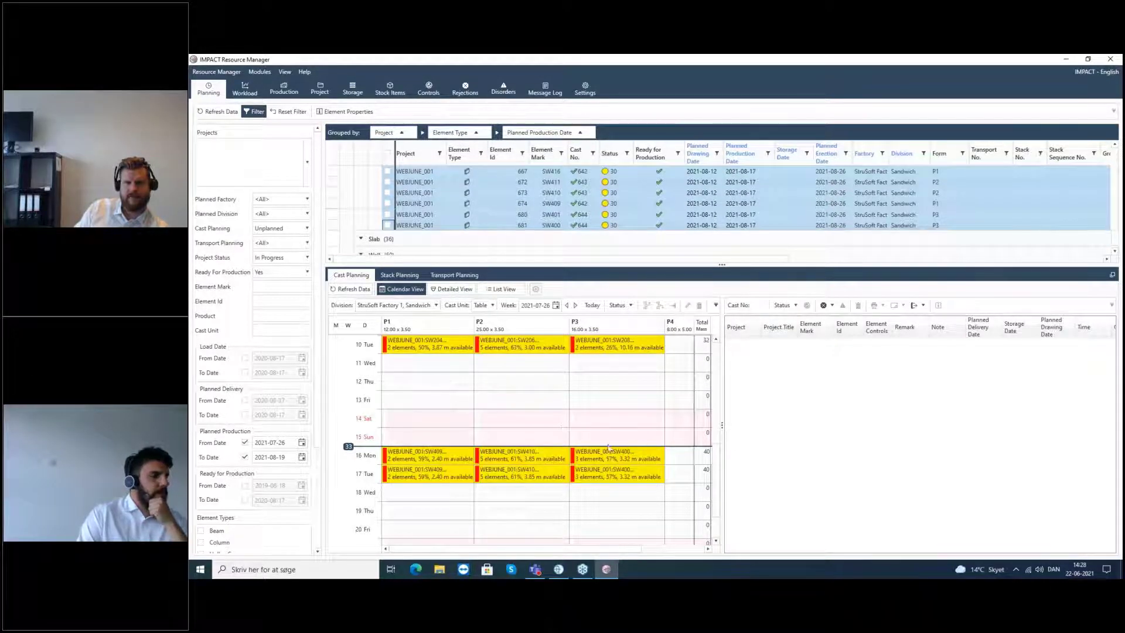
Switch to IMPACT Project Manager and view all of Building 1 coloured by status.
left_click(564, 572)
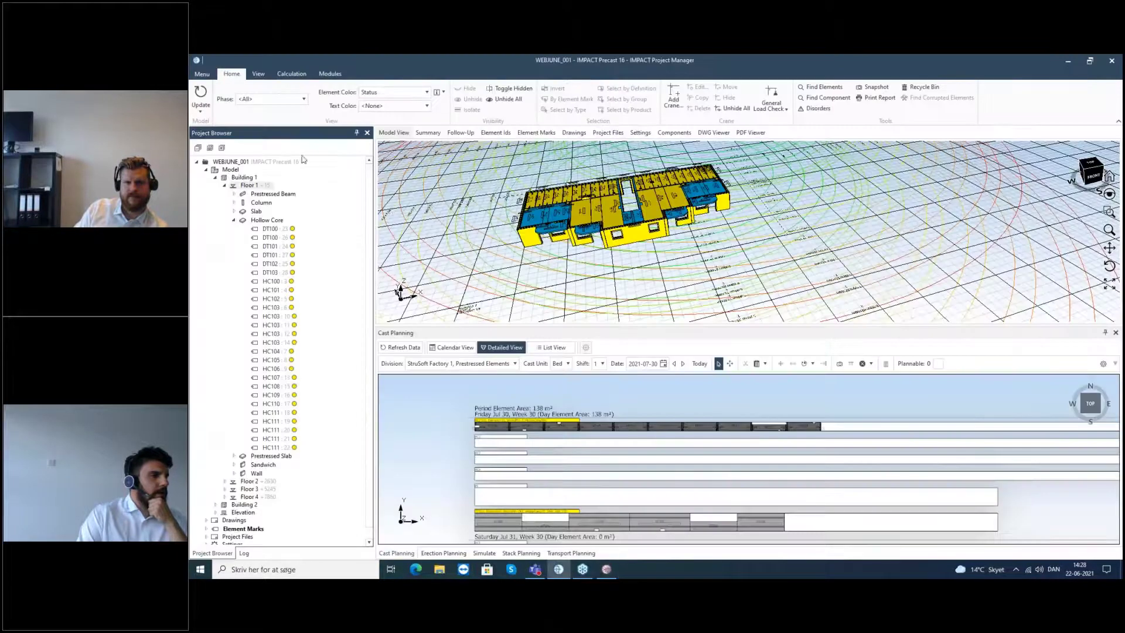
left_click(245, 178)
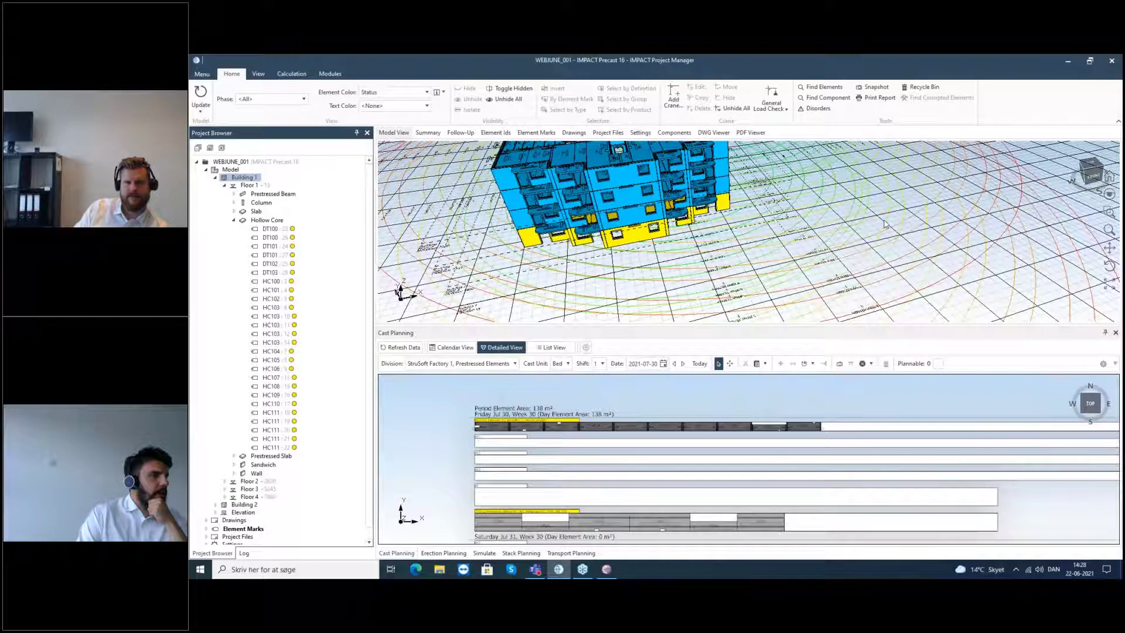
scroll(784, 197, "down", 4)
middle_click_drag(795, 225, 751, 264)
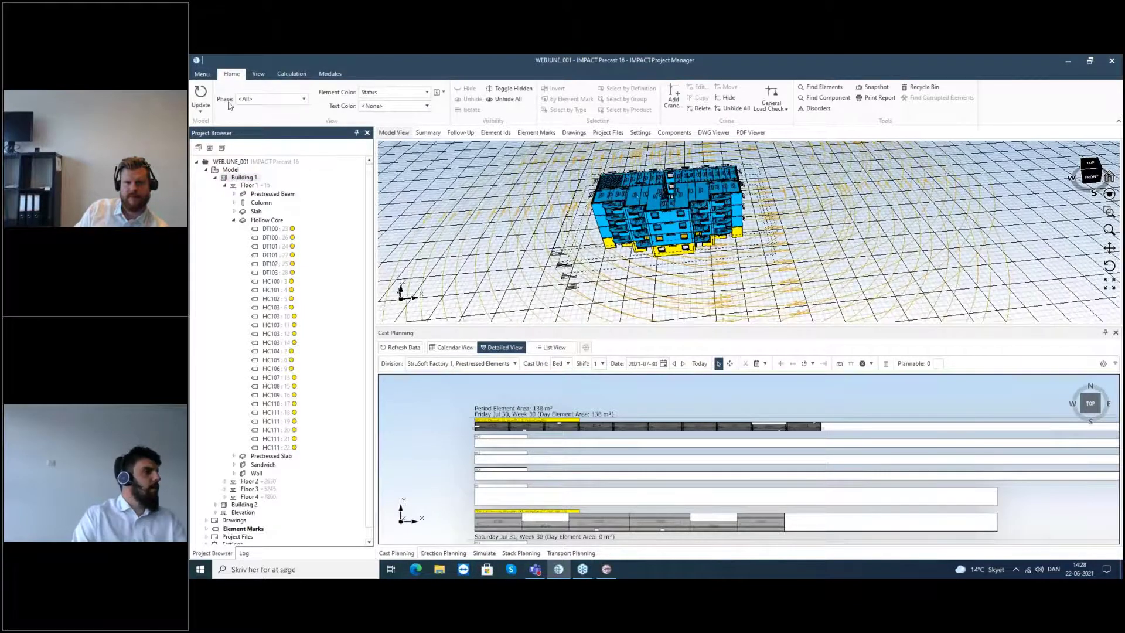
Display the whole model, update it from the database and examine the element statuses of both buildings.
left_click(230, 169)
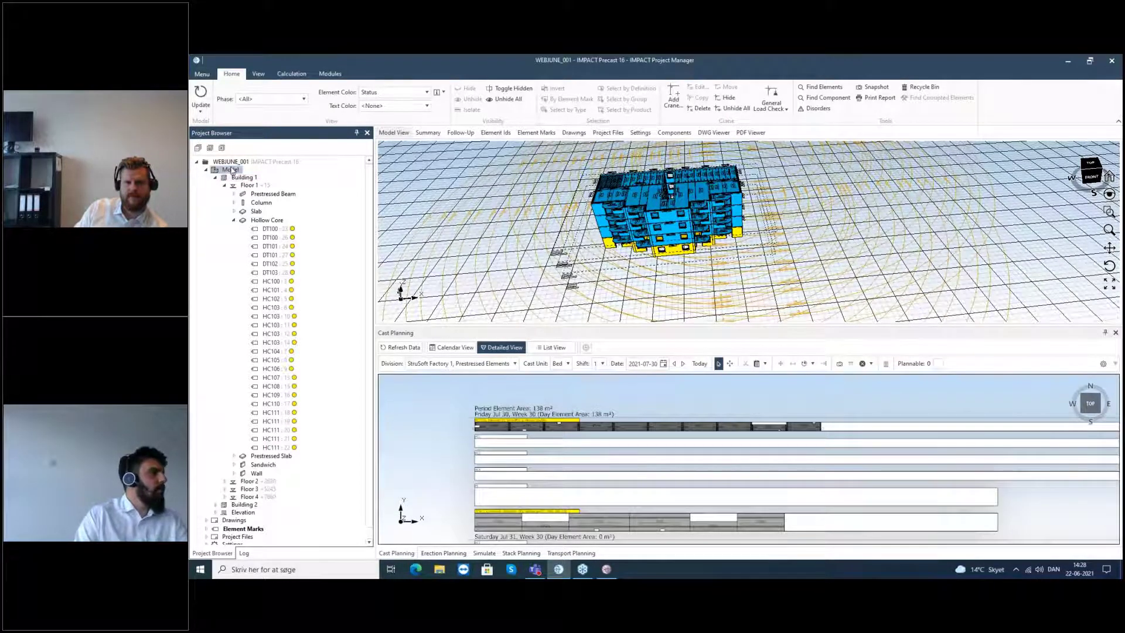
left_click(197, 109)
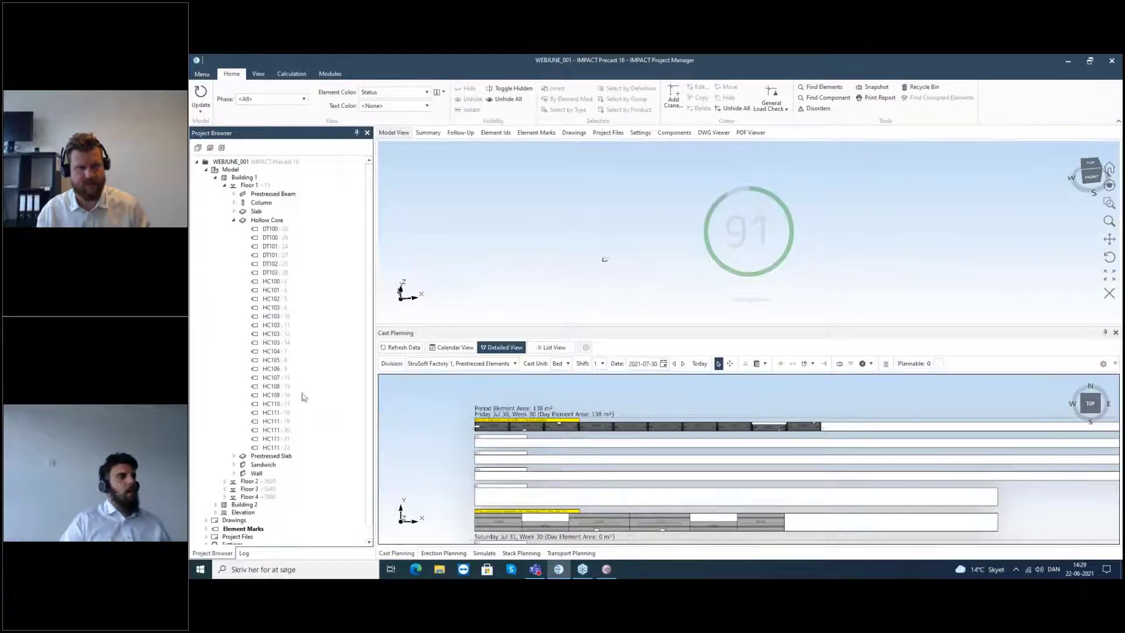
left_click(204, 101)
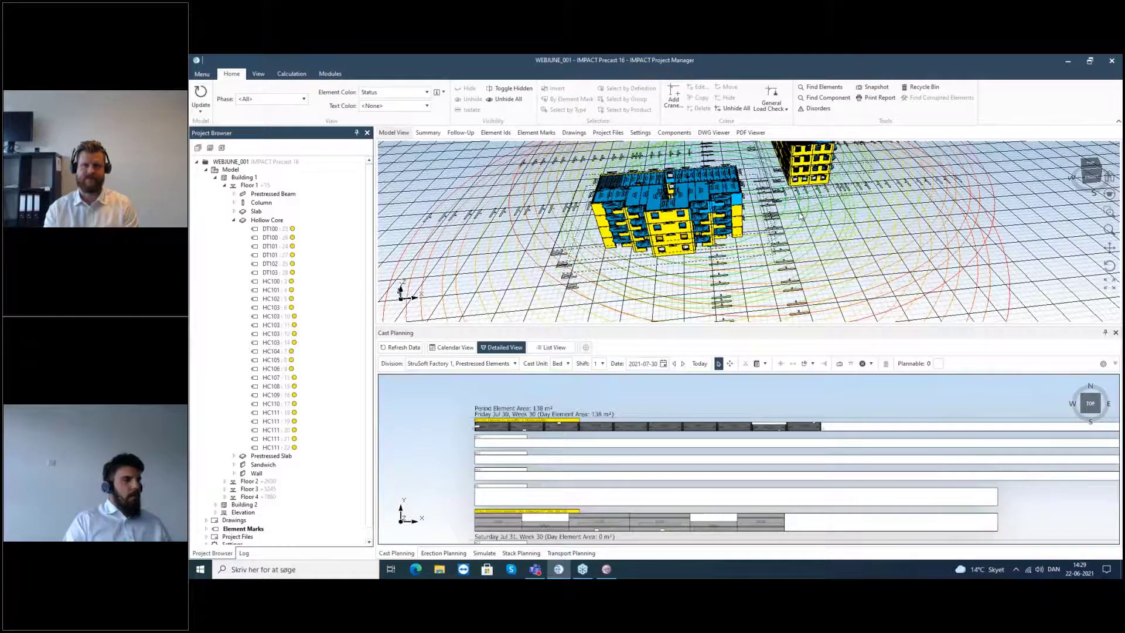
middle_click_drag(800, 217, 754, 211)
middle_click_drag(702, 261, 684, 323)
middle_click_drag(761, 237, 738, 246)
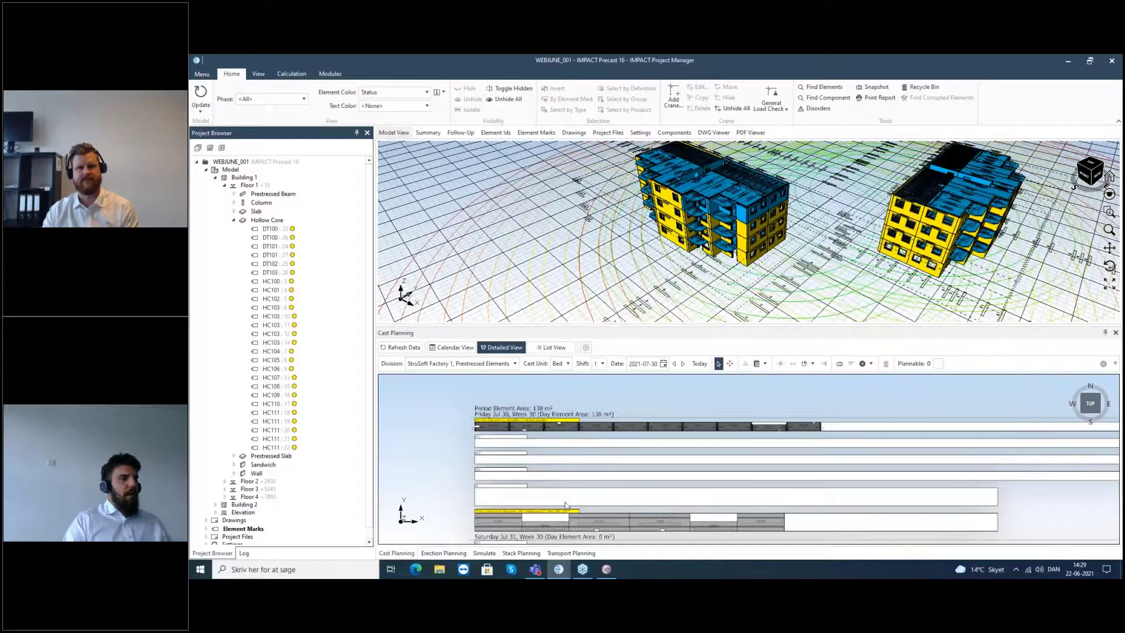
In IMPACT Resource Manager, set the planned production filter's end date to 2021-08-26, and return to IMPACT Project Manager.
left_click(604, 571)
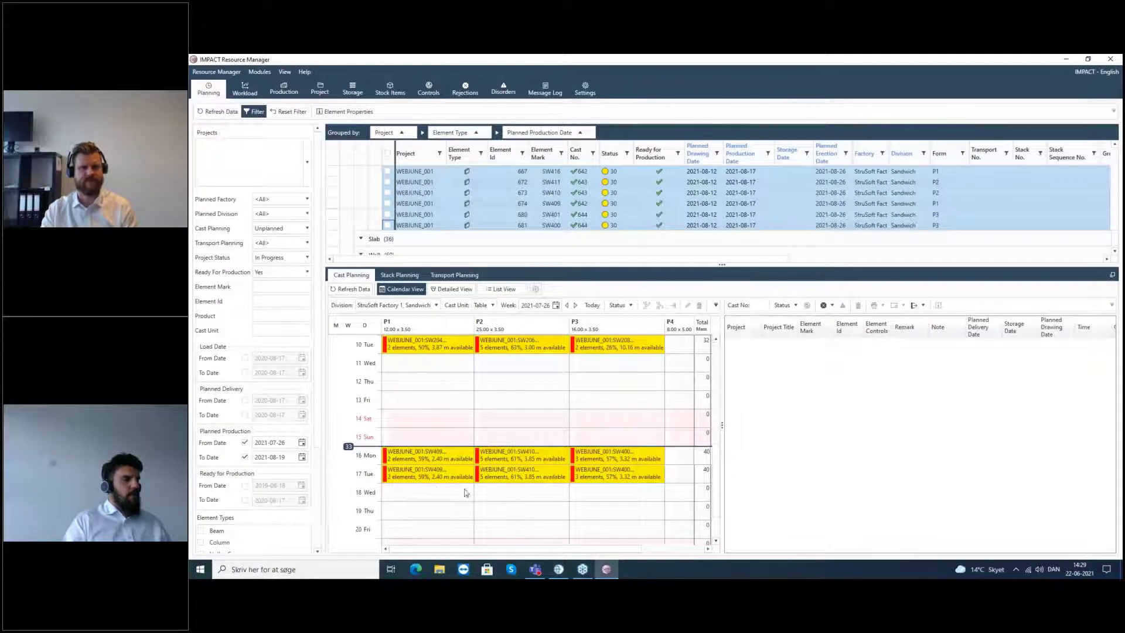
left_click(301, 458)
left_click(309, 416)
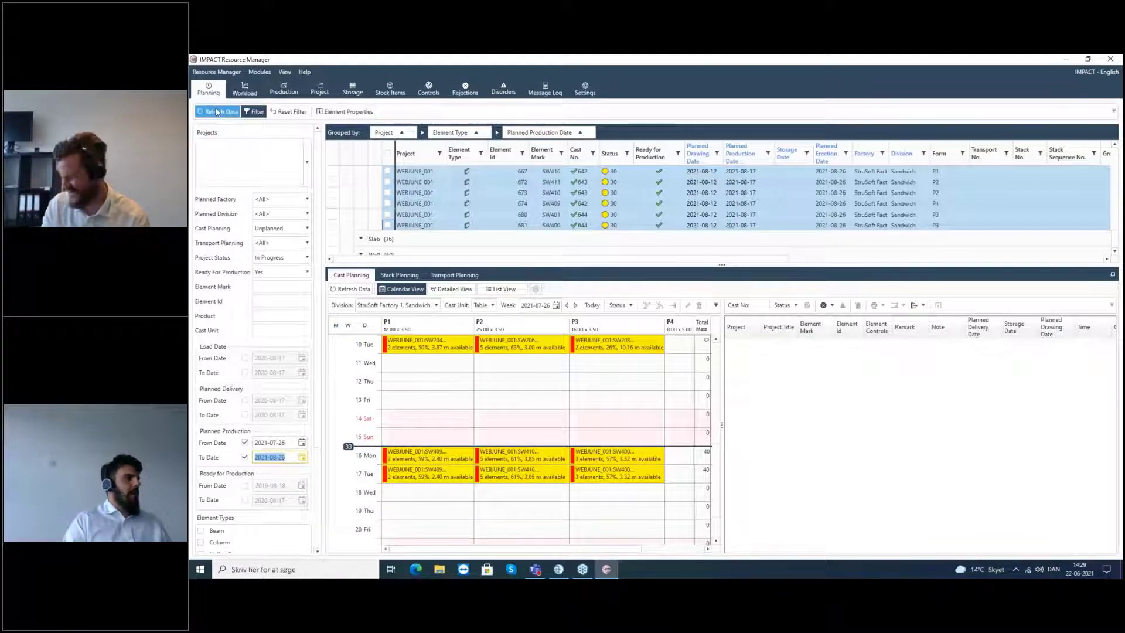
left_click(1066, 59)
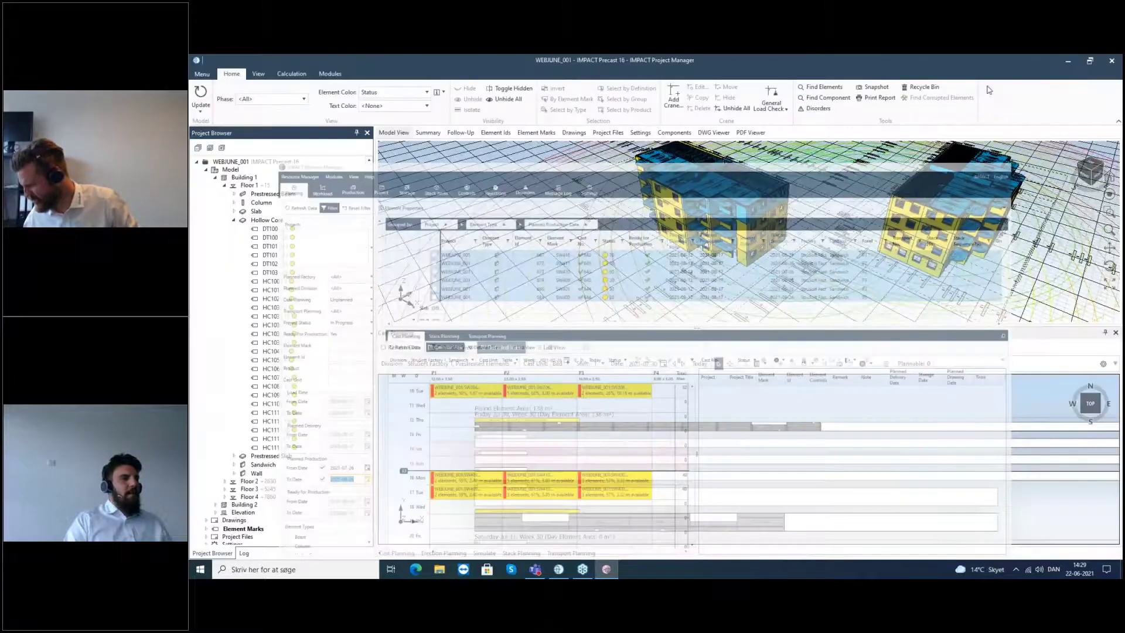
right_click(747, 221)
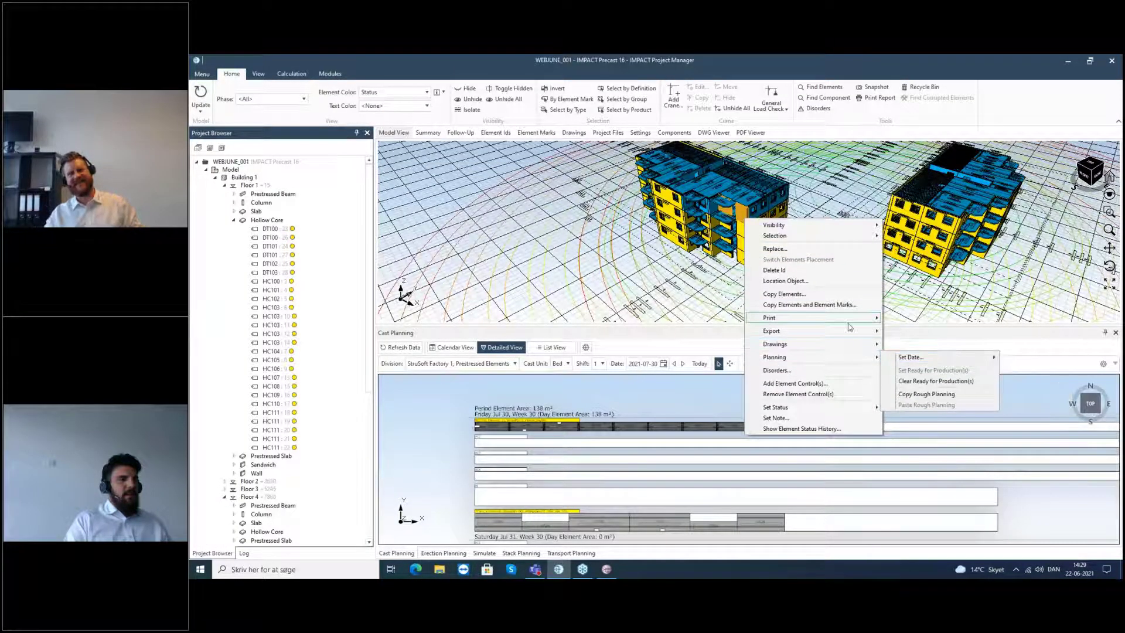
left_click(721, 276)
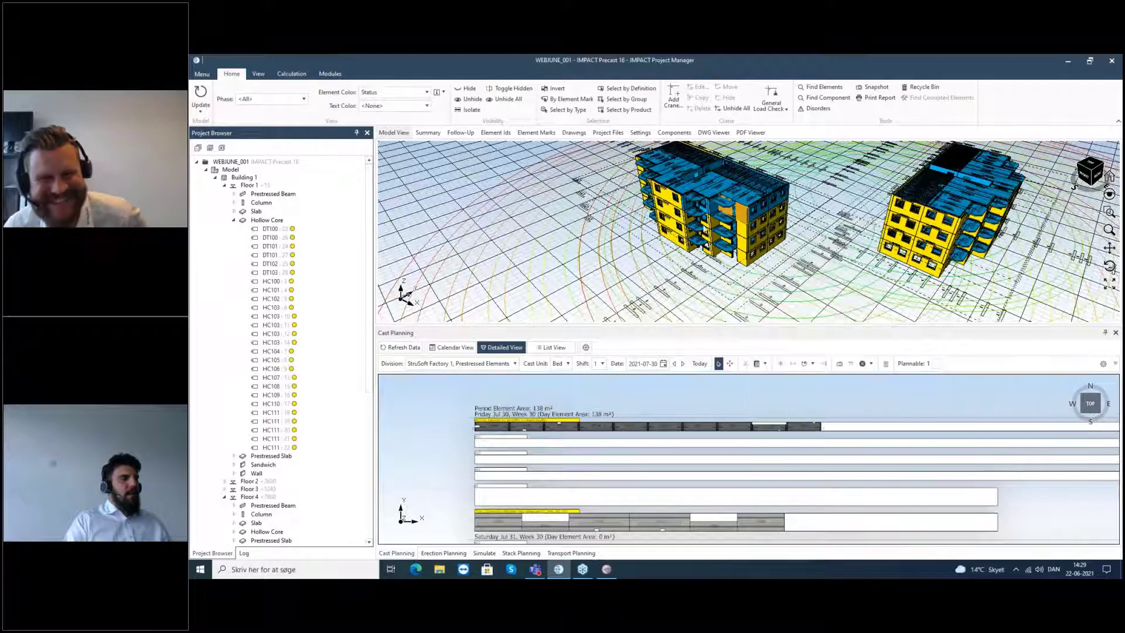
middle_click_drag(671, 275, 717, 269)
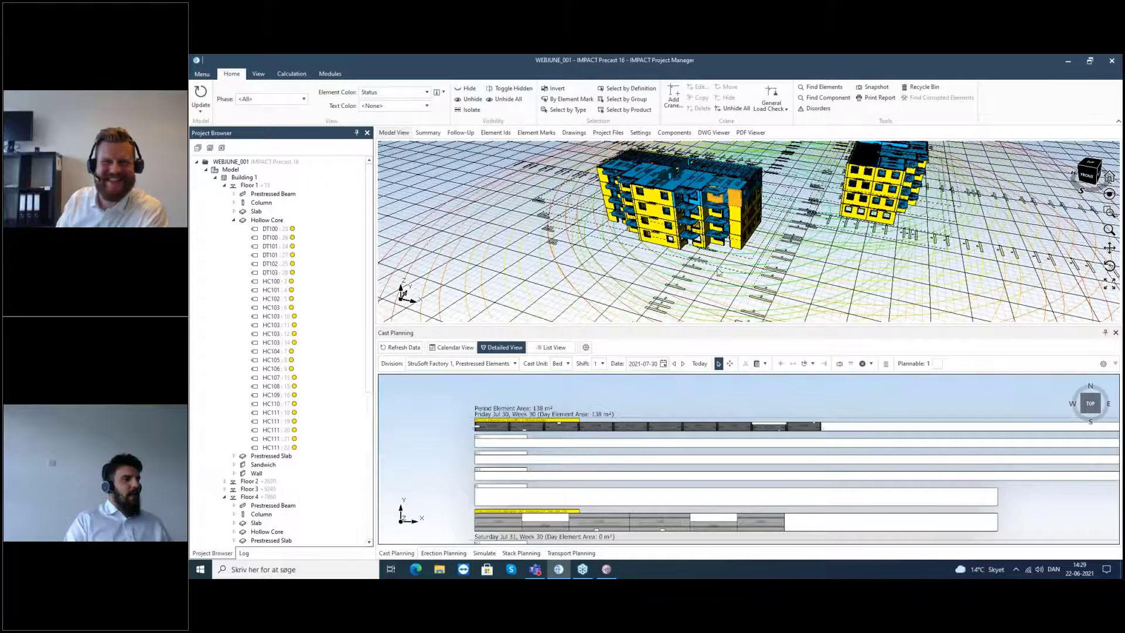
left_click(713, 281)
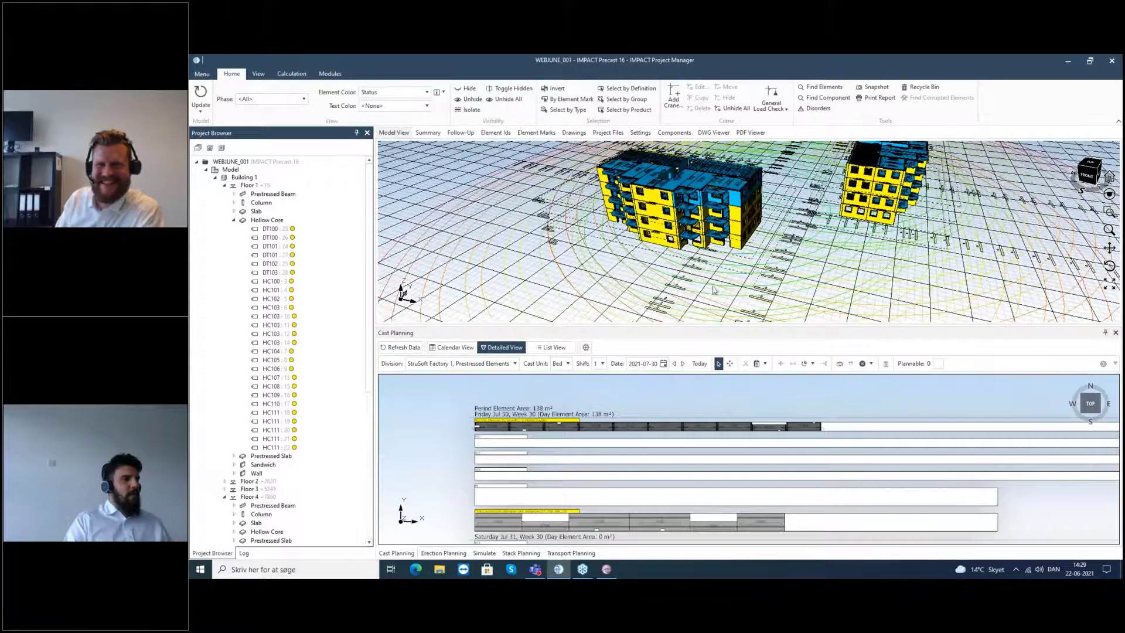
Collapse the Floor 1 hollow core and Floor 4 sandwich element lists, and bring up transport planning.
left_click(233, 220)
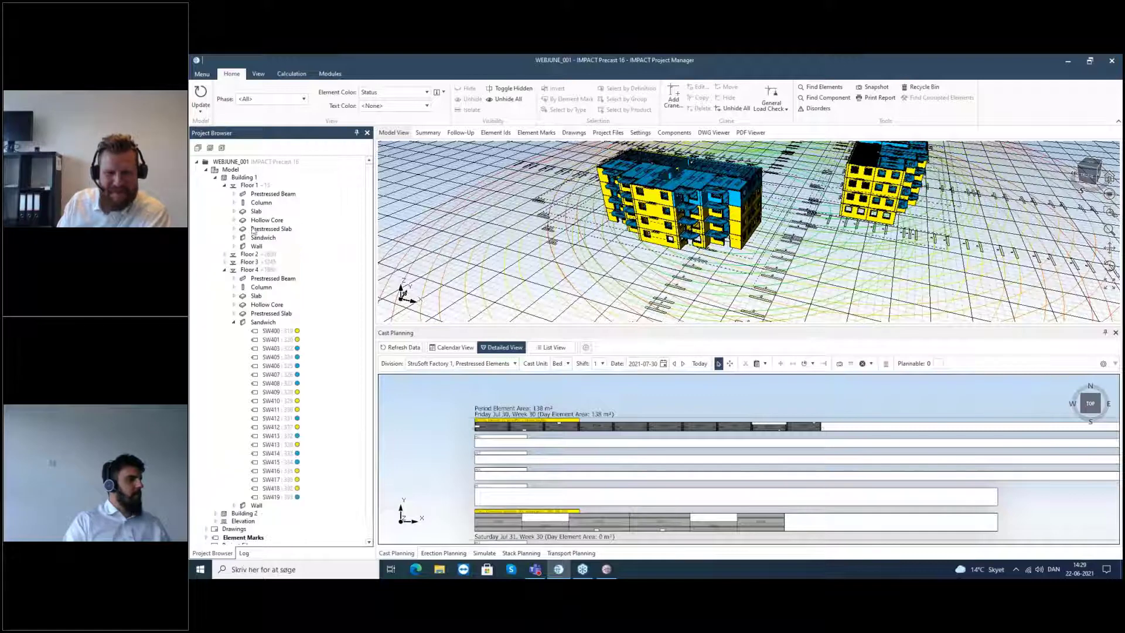
left_click(233, 323)
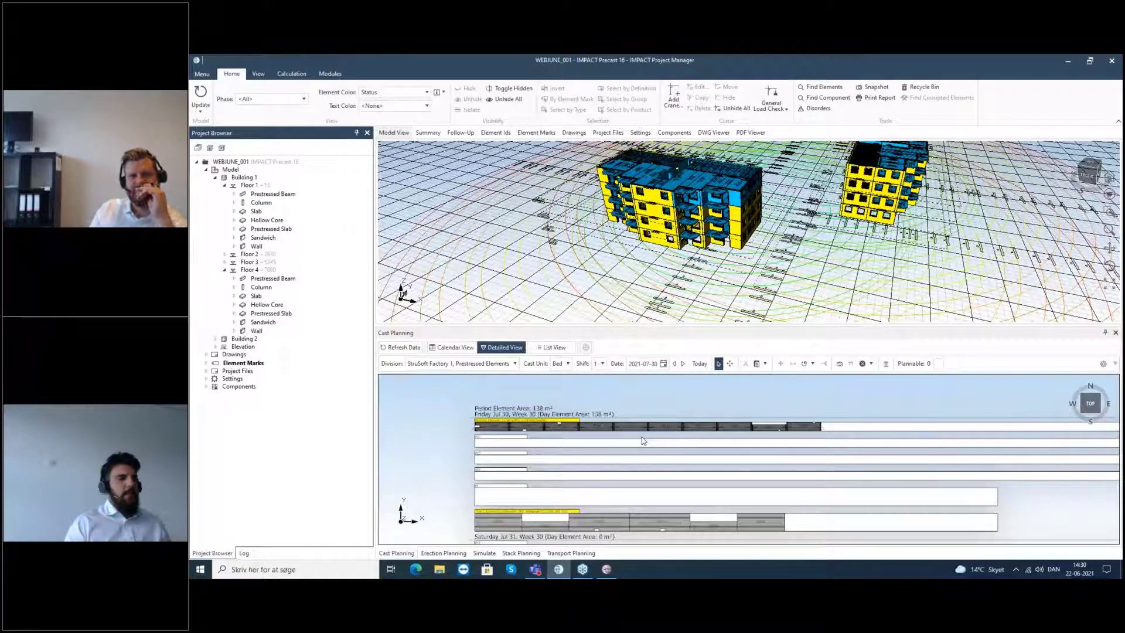
left_click(588, 553)
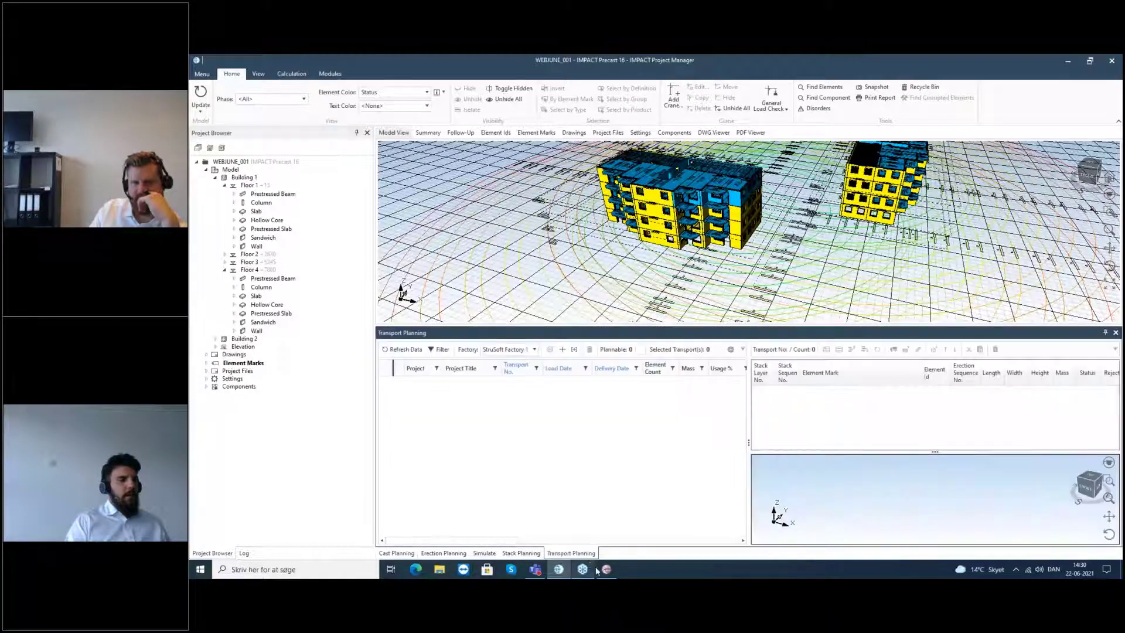
left_click_drag(751, 444, 748, 440)
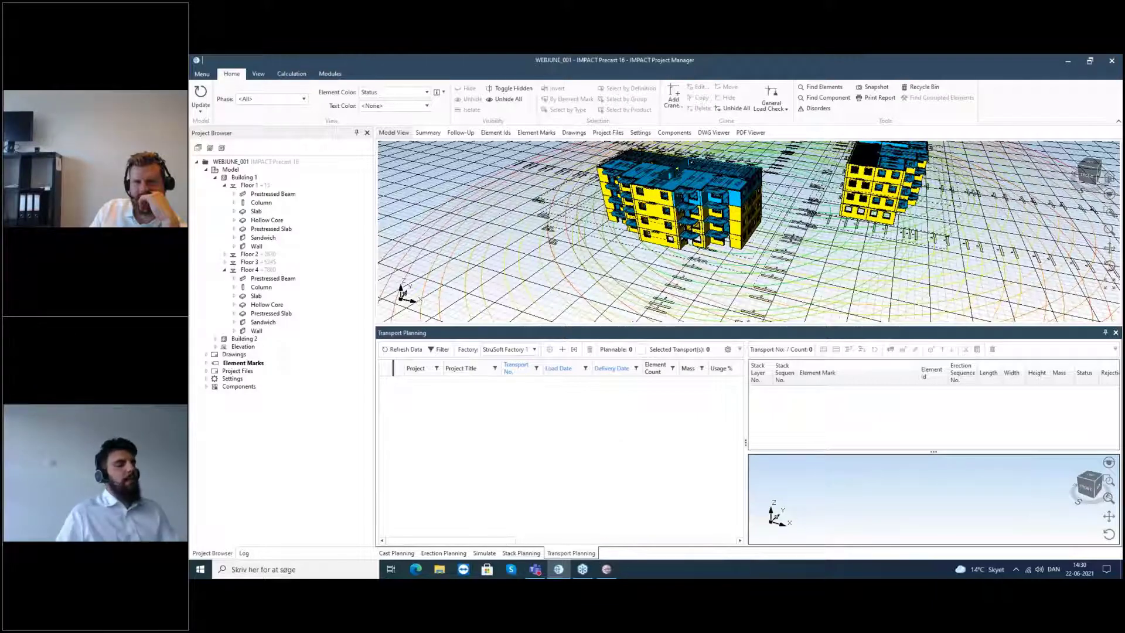
left_click(608, 570)
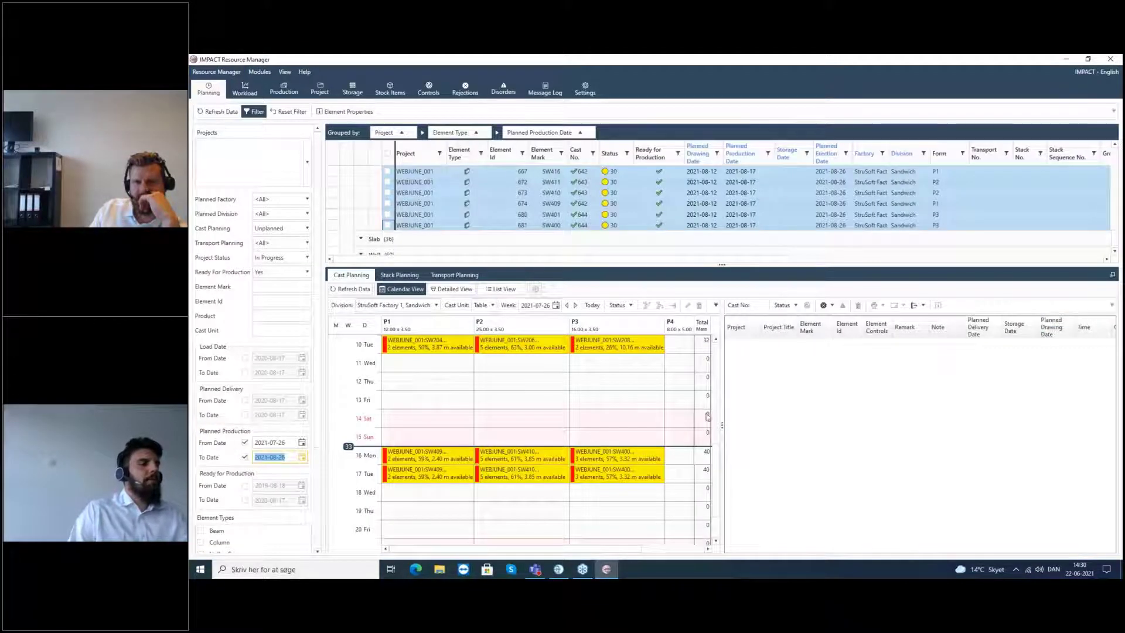
left_click(673, 225)
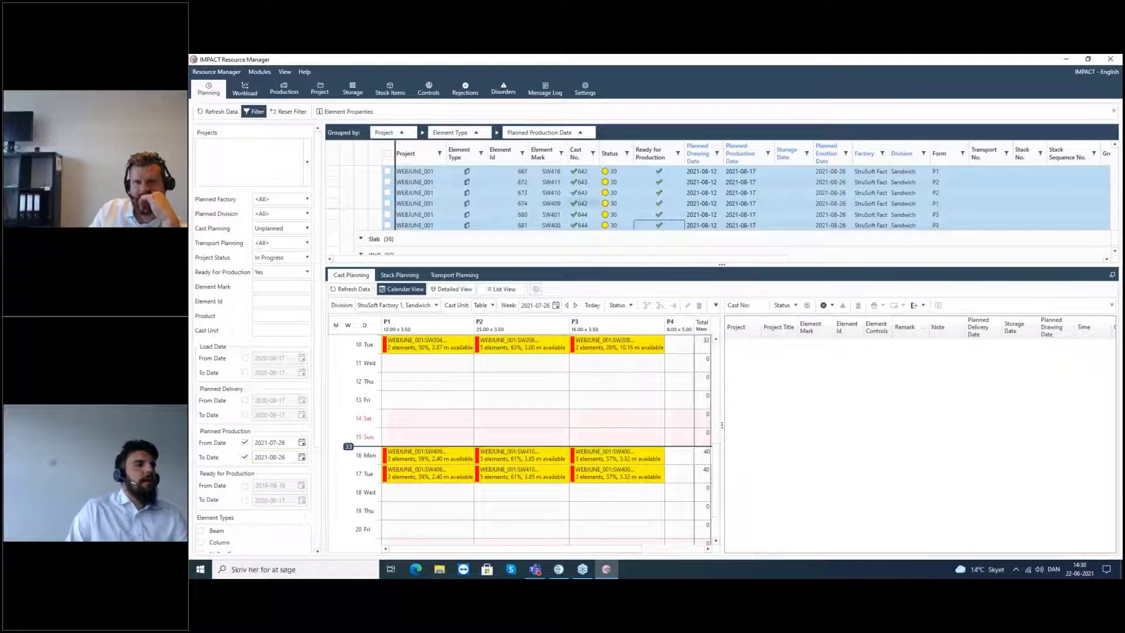
left_click(1066, 59)
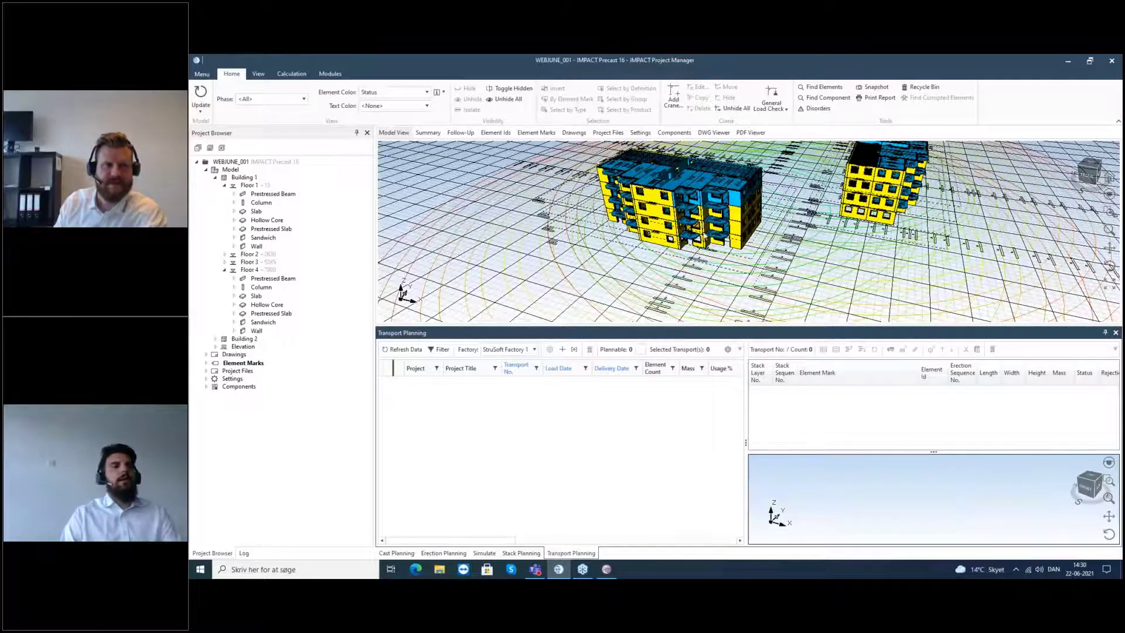
left_click_drag(741, 326, 741, 324)
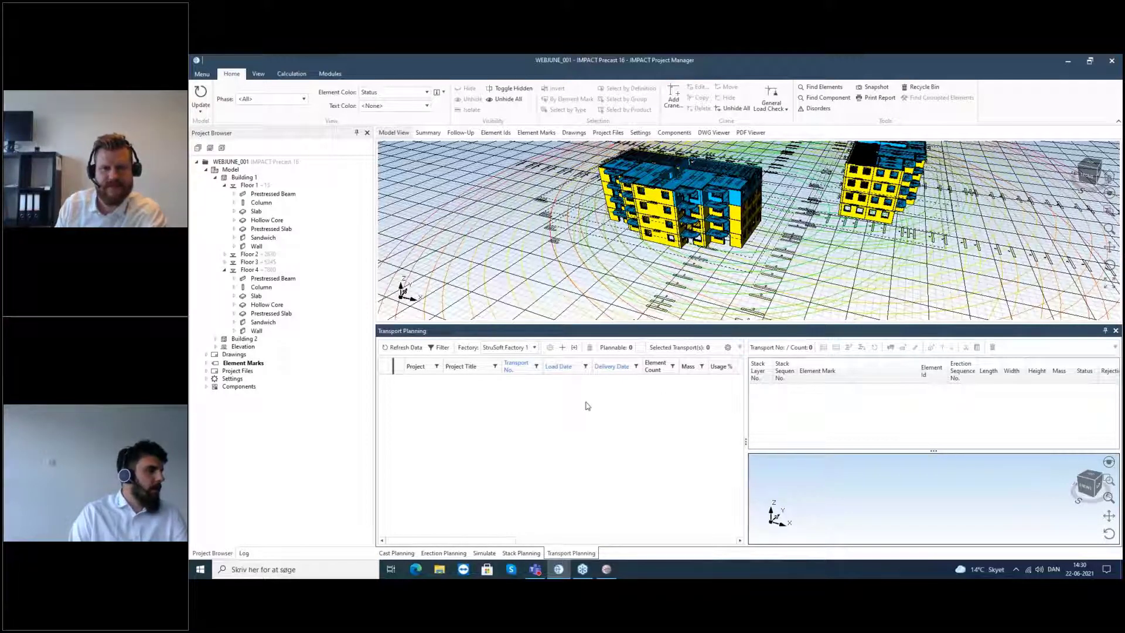
Show only the sandwich elements of Building 1's Floor 1 and select all of them in the model.
left_click(247, 185)
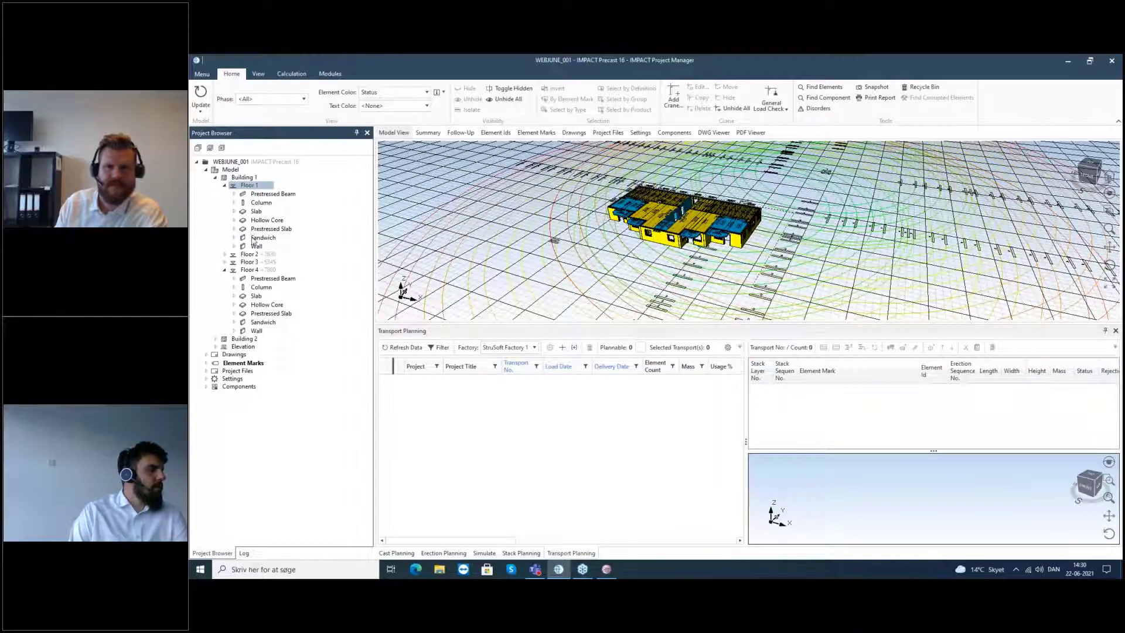
left_click(258, 238)
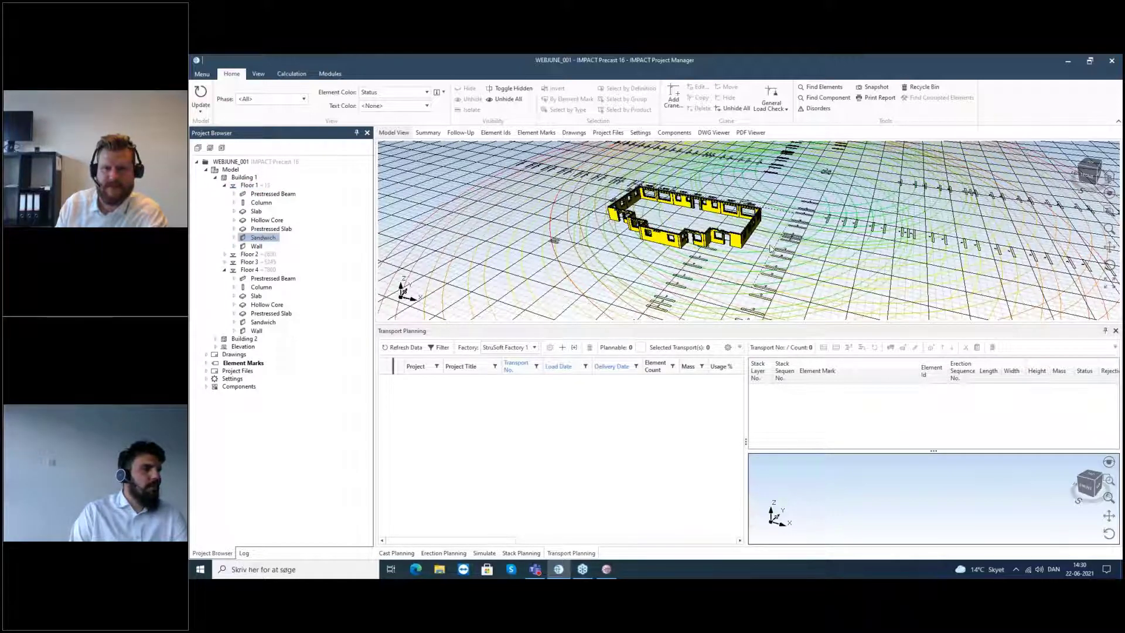
left_click_drag(771, 247, 584, 176)
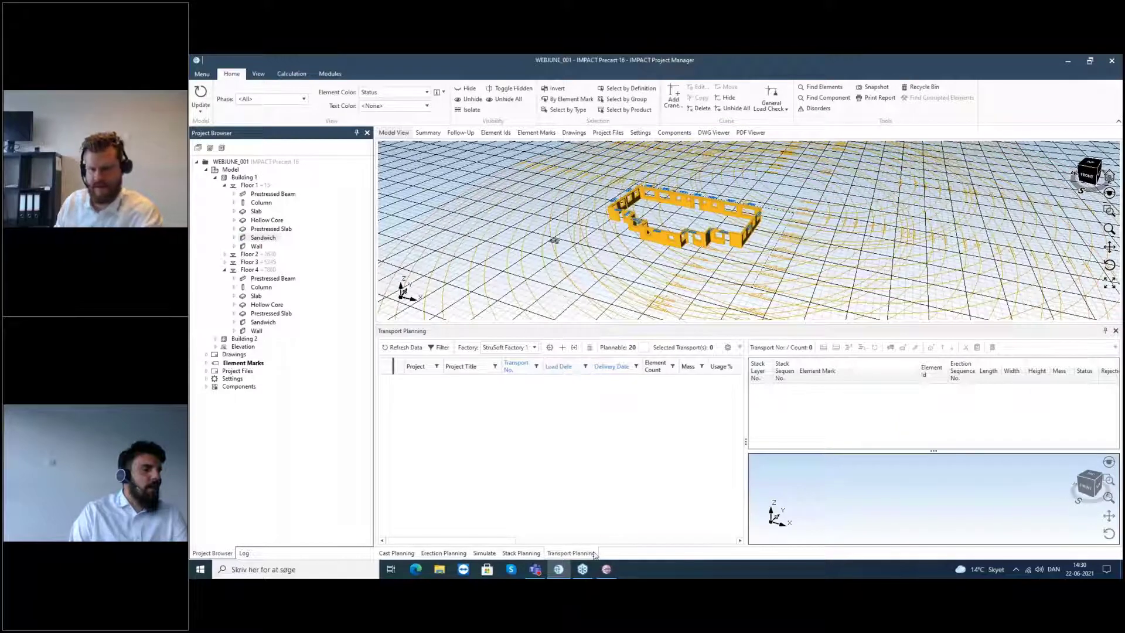
Run Auto Transport on the selected sandwich walls with the Truck_a_frame template, declining to update the planned dates.
left_click(550, 346)
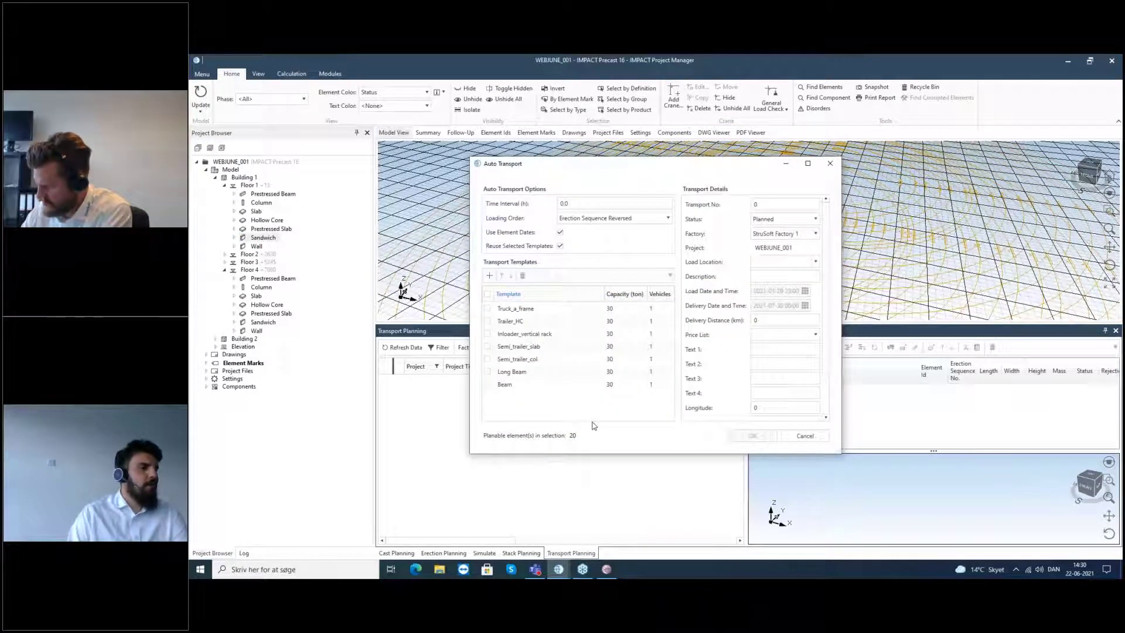
left_click(503, 313)
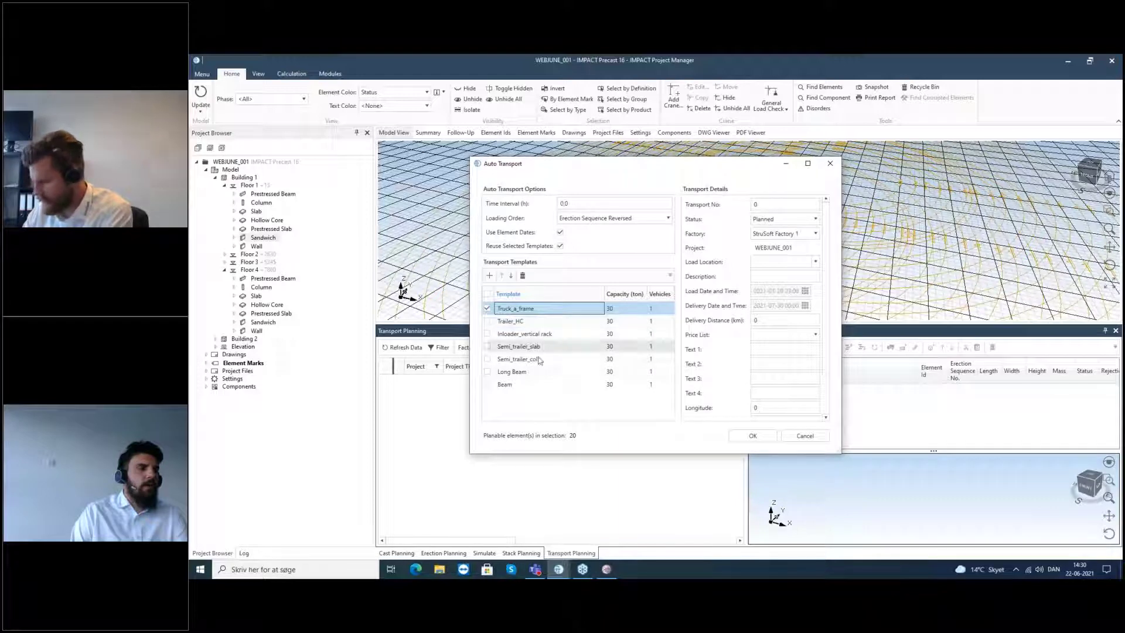
left_click(754, 437)
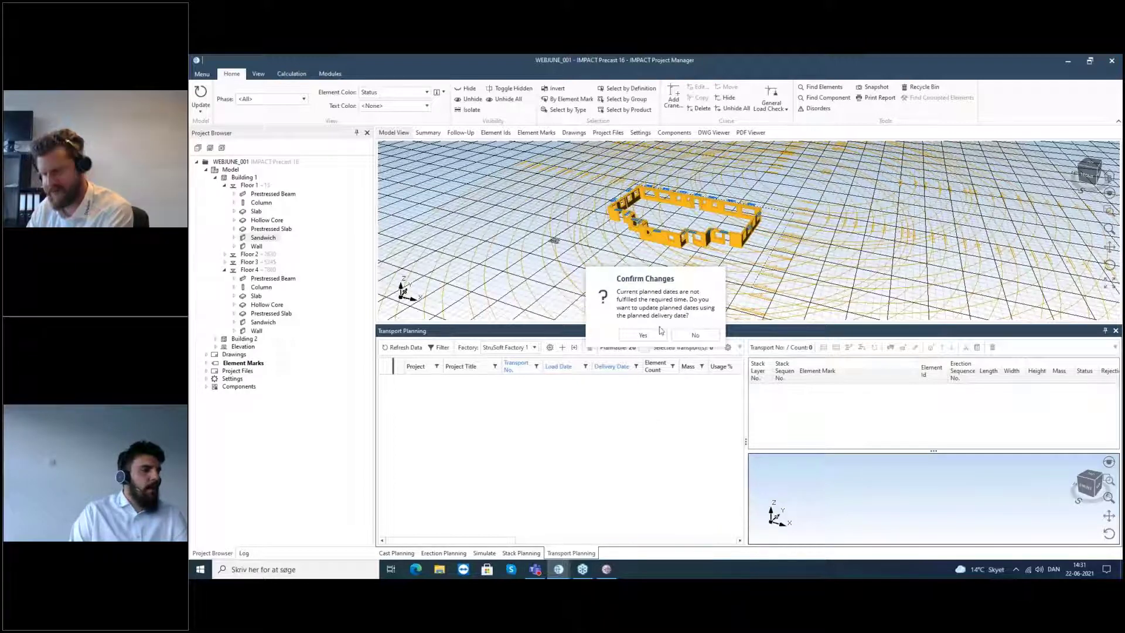
left_click(696, 336)
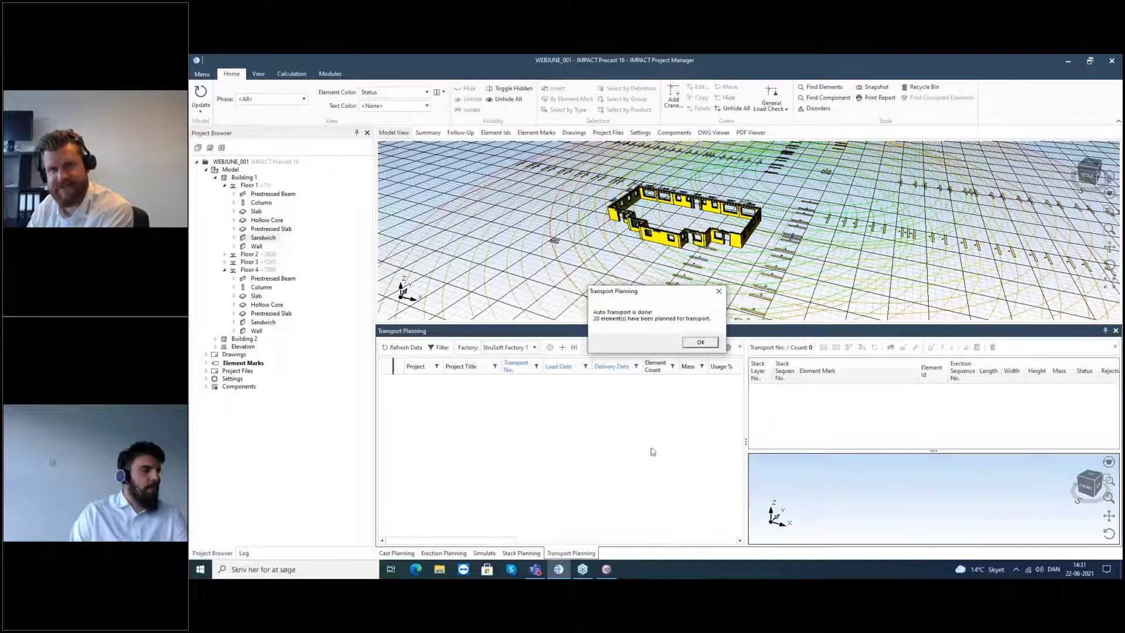
Dismiss the Auto Transport message and examine the load of transport no. 1 from above.
left_click(698, 343)
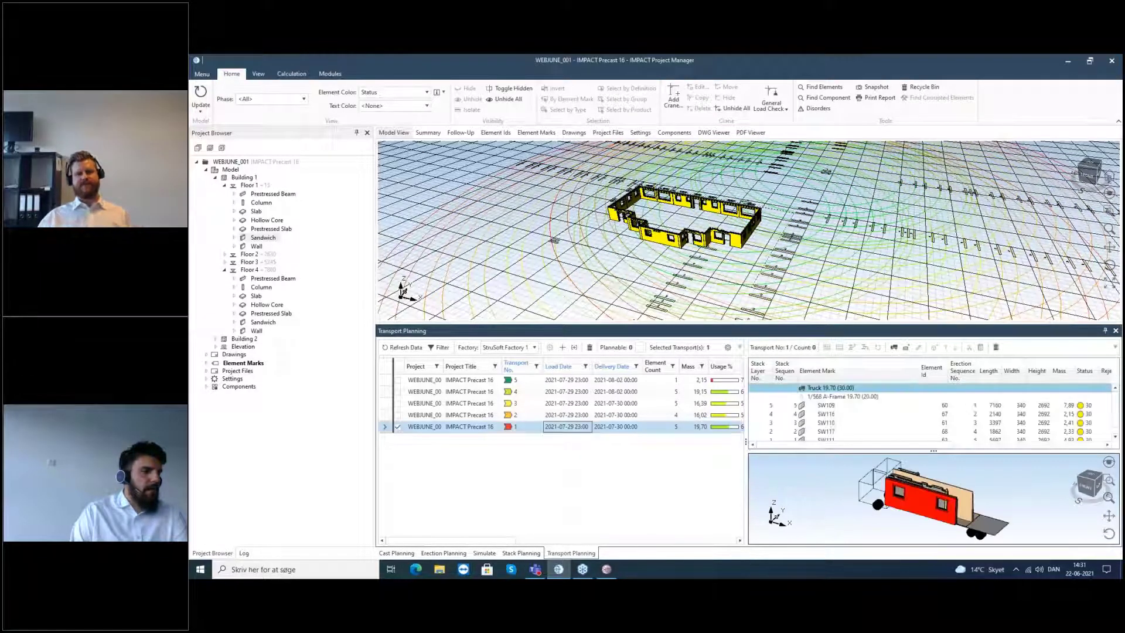
left_click_drag(747, 444, 760, 443)
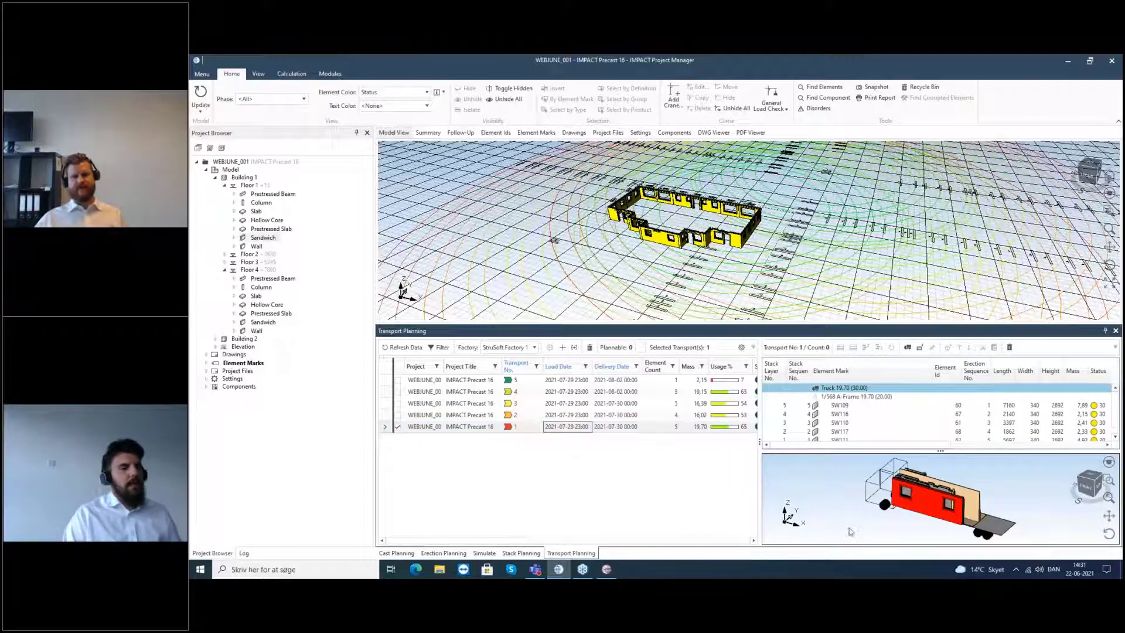
middle_click_drag(886, 487, 905, 521)
scroll(917, 492, "up", 4)
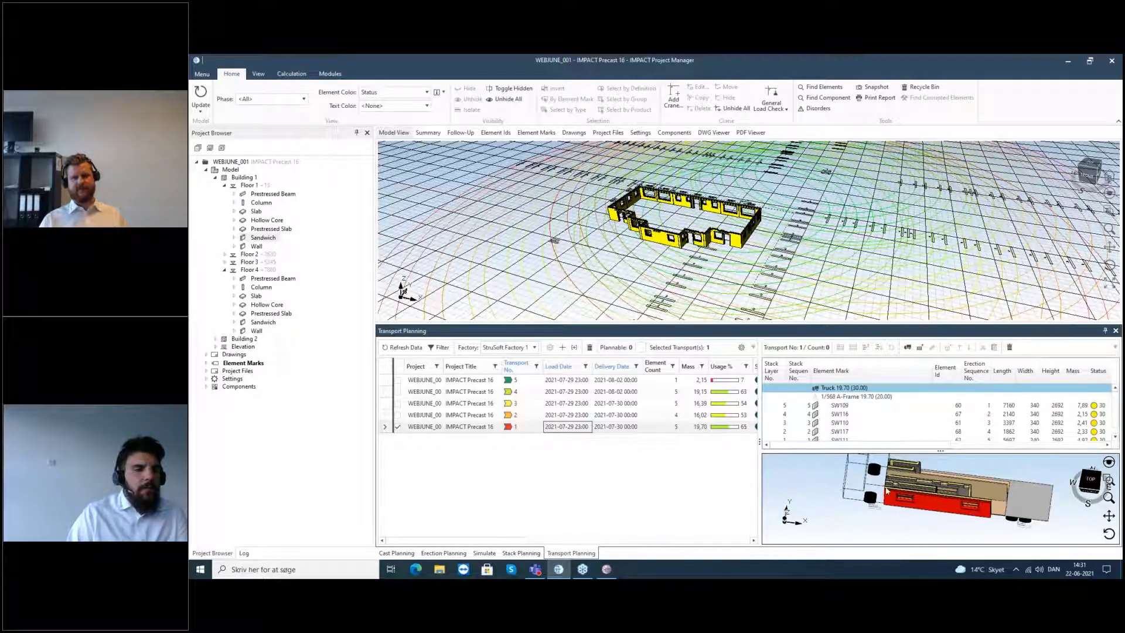
left_click_drag(760, 451, 758, 451)
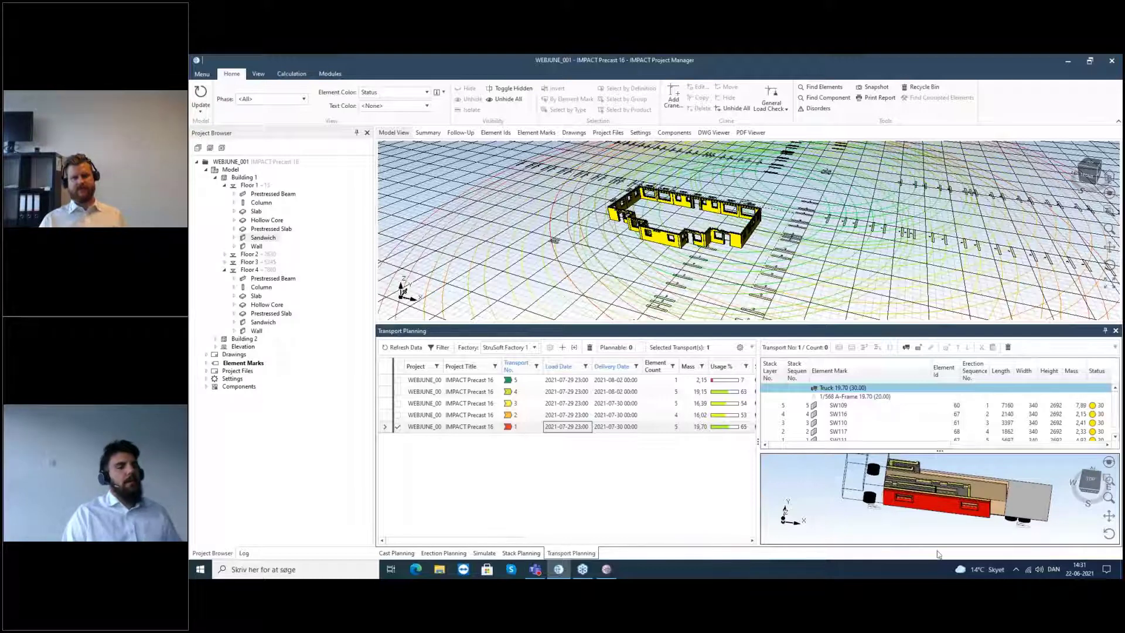
left_click(1090, 480)
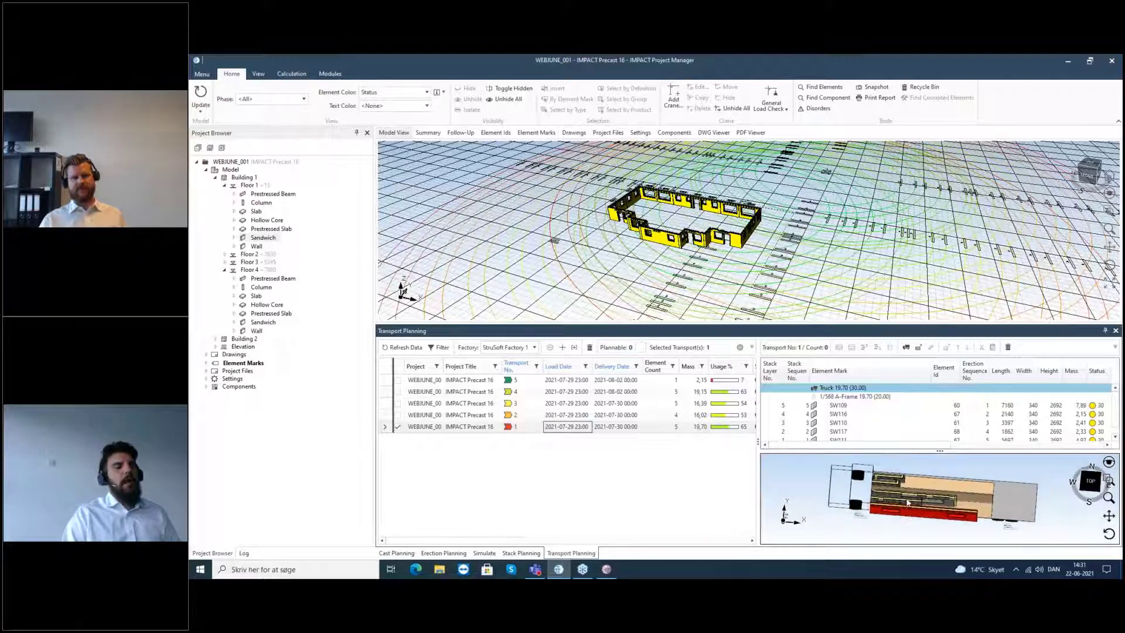
Bring up stack planning, enlarge the preview of stack no. 1 and examine it from above.
left_click(520, 552)
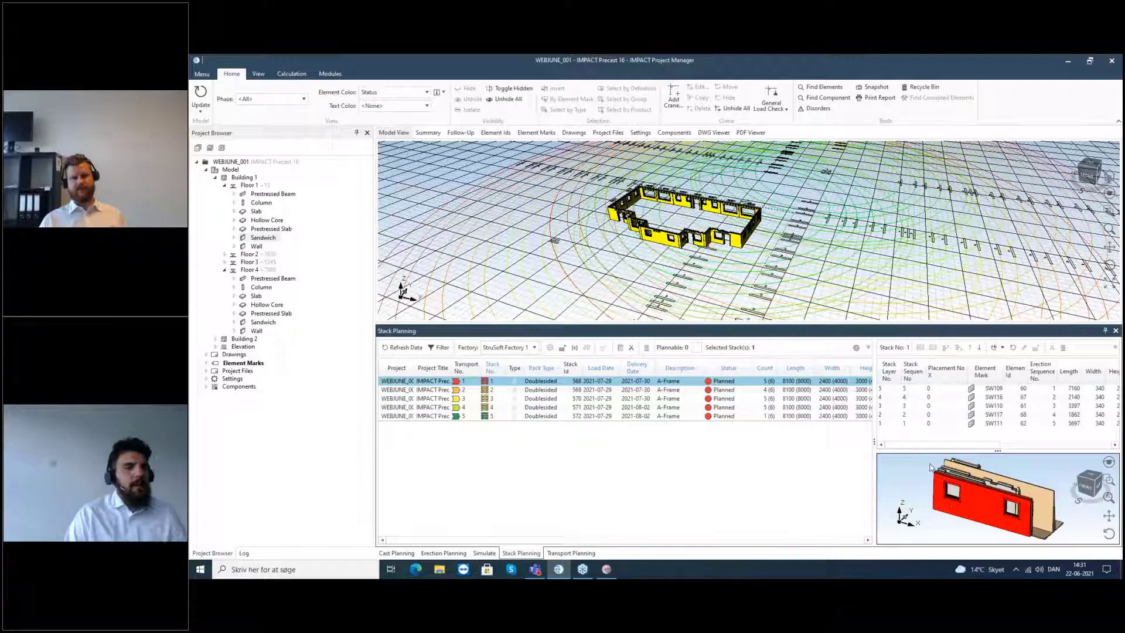
left_click_drag(874, 447, 755, 448)
middle_click_drag(899, 485, 925, 514)
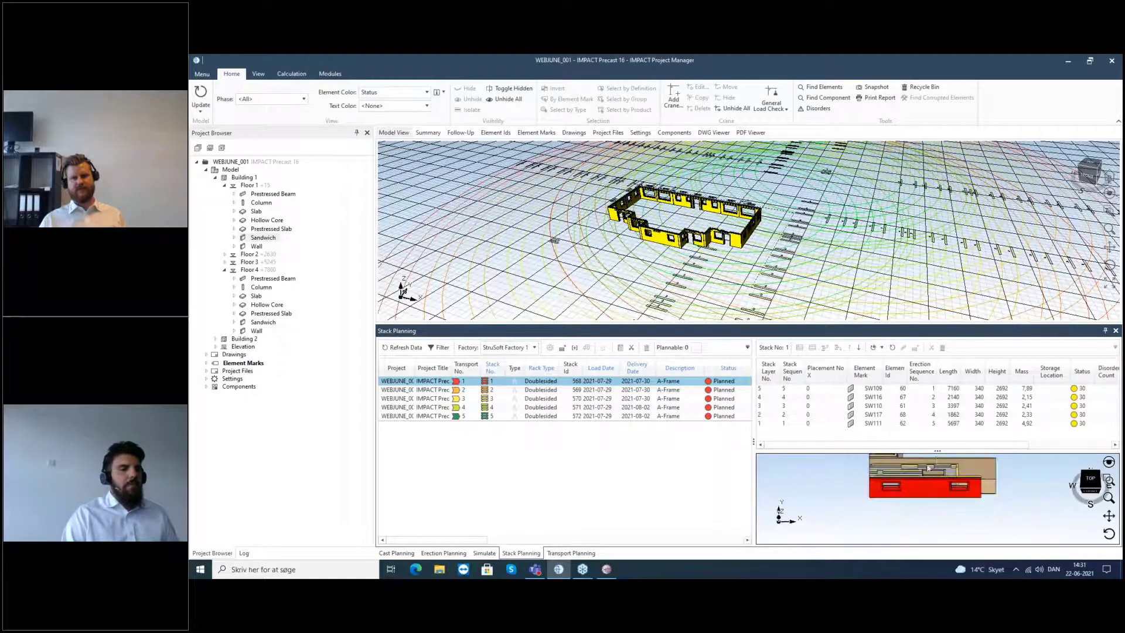
left_click_drag(938, 450, 938, 418)
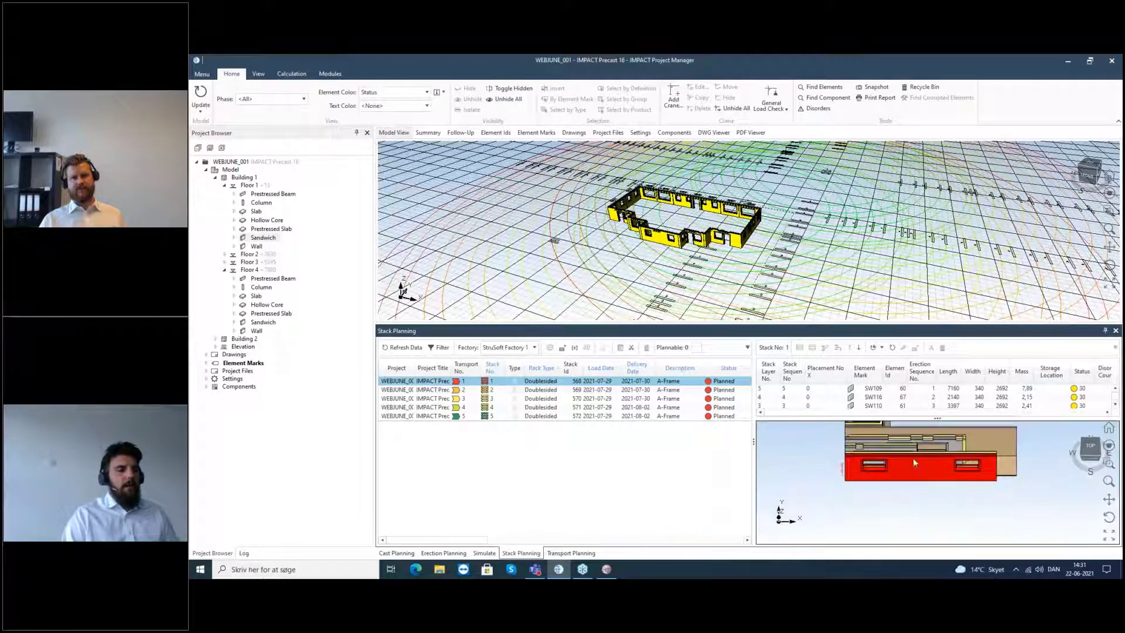
middle_click_drag(902, 489, 910, 502)
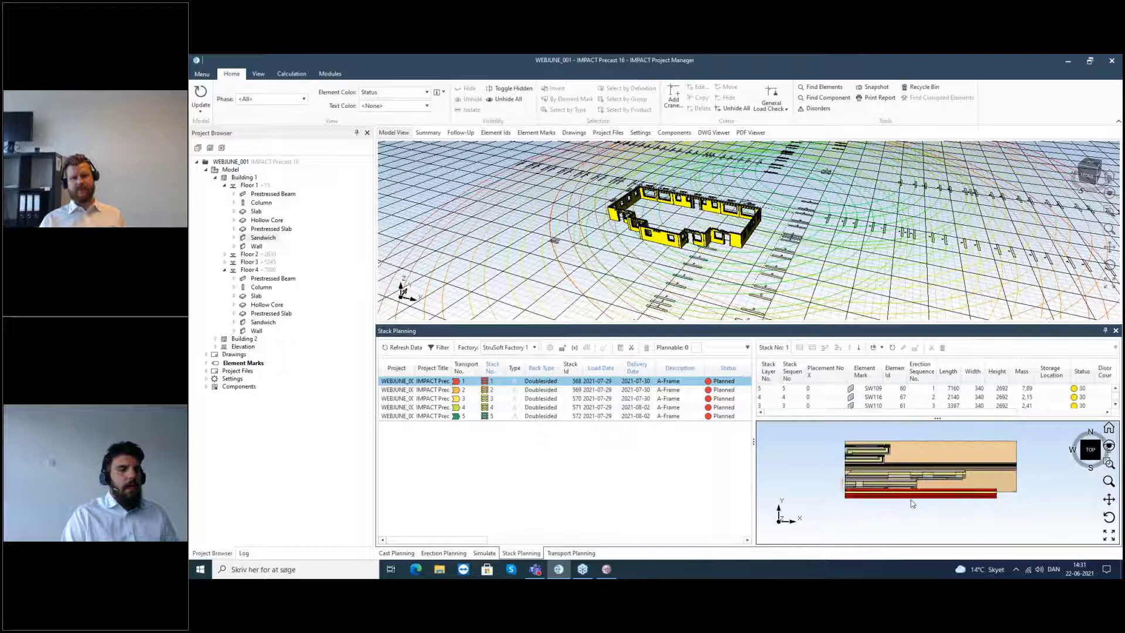
Merge sandwich walls SW109 and SW117 into one stack layer in stack no. 1 and inspect the arrangement.
left_click(945, 497)
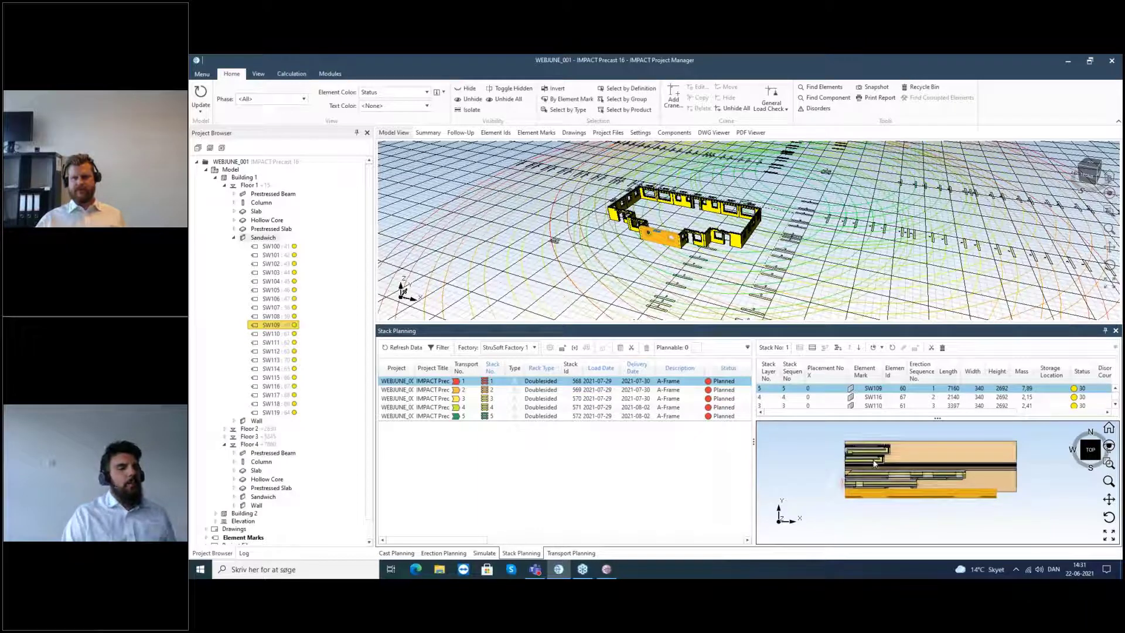
left_click(877, 466)
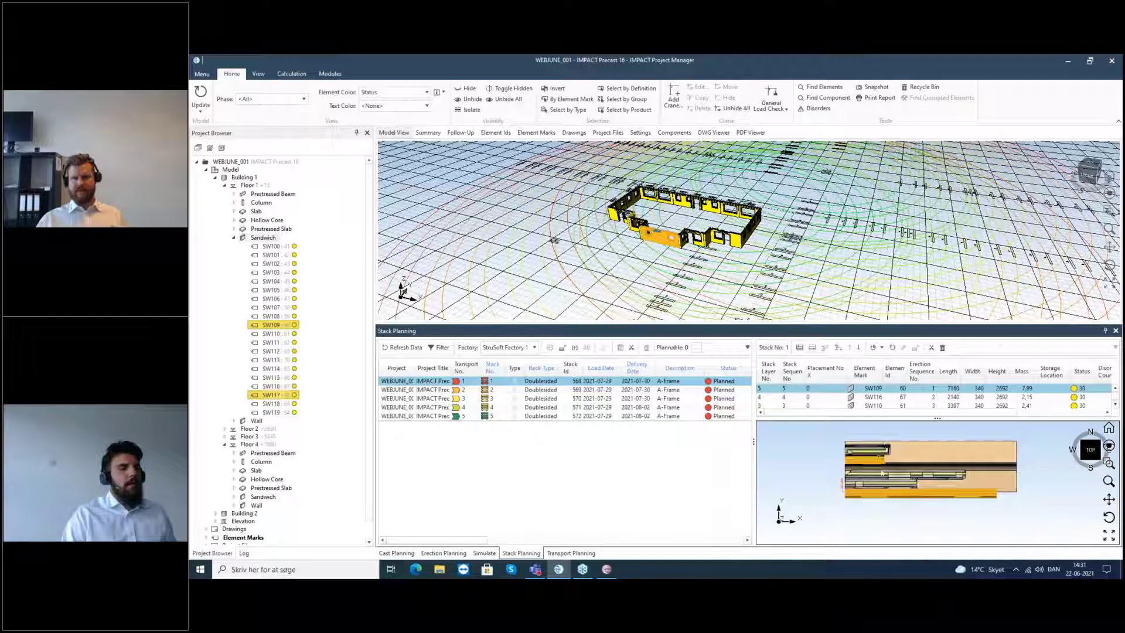
right_click(865, 394)
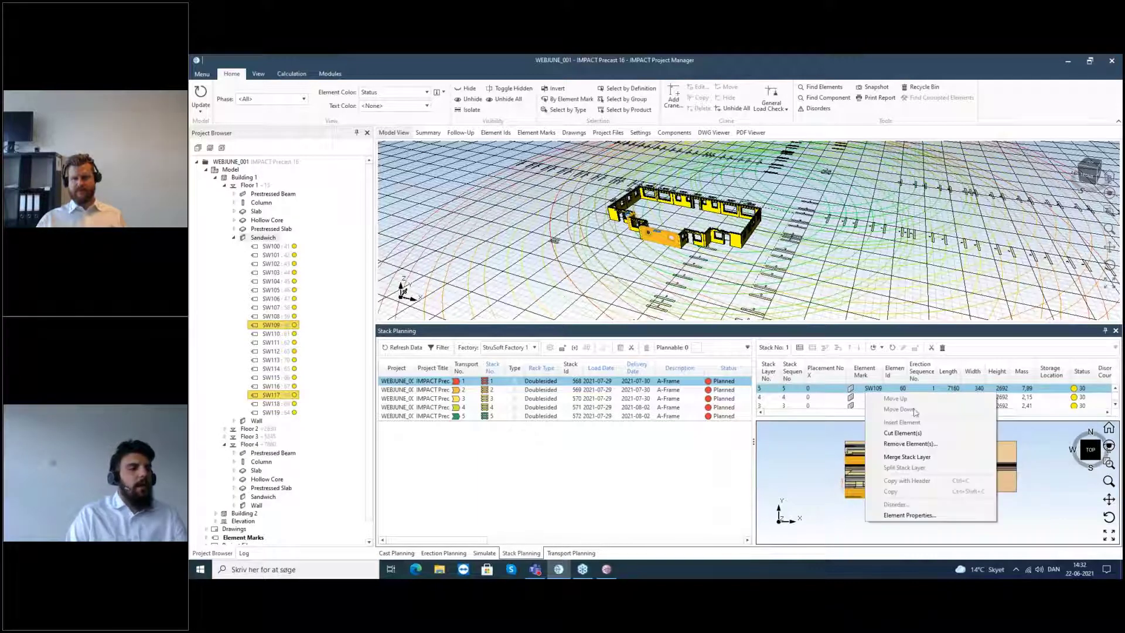
left_click(914, 458)
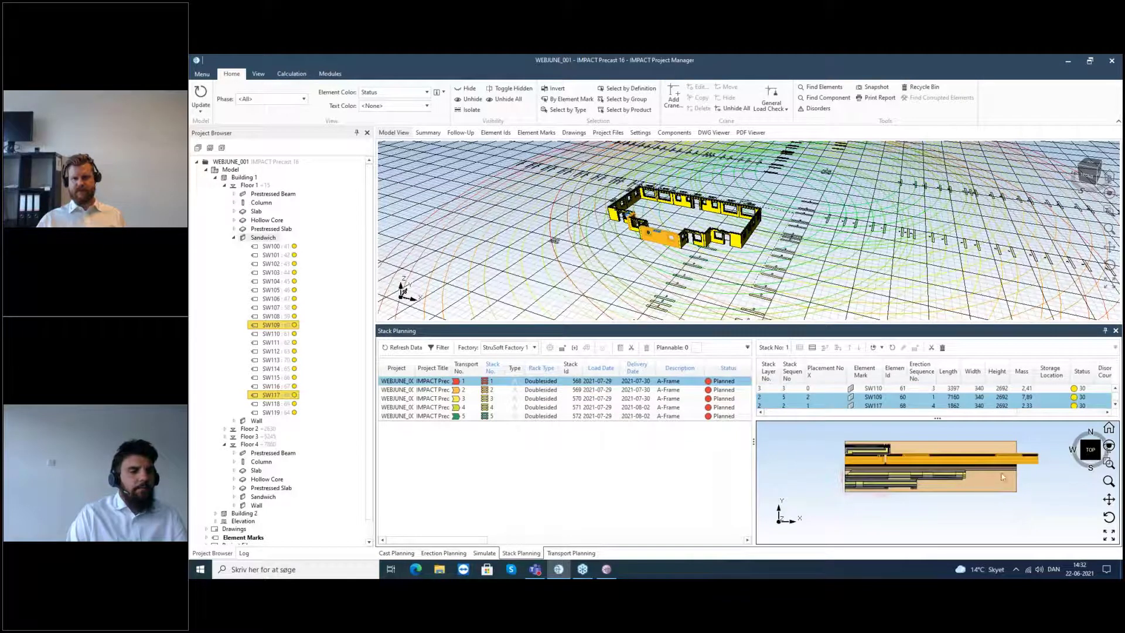
left_click(990, 477)
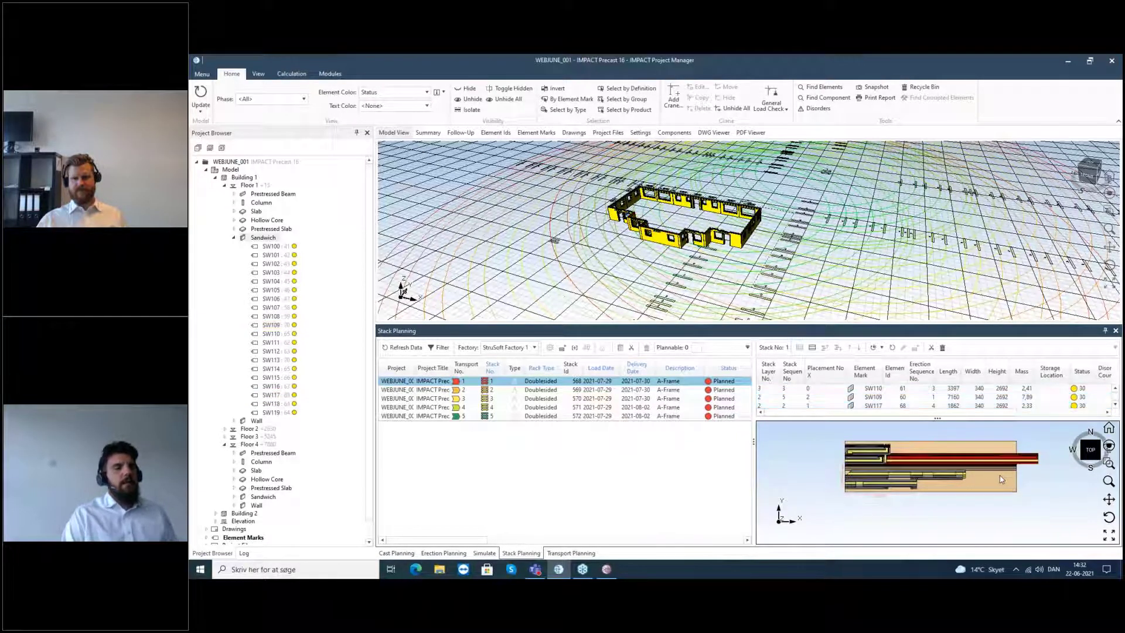
mouse_move(977, 484)
left_mouse_down()
mouse_move(830, 422)
mouse_move(977, 477)
left_mouse_up()
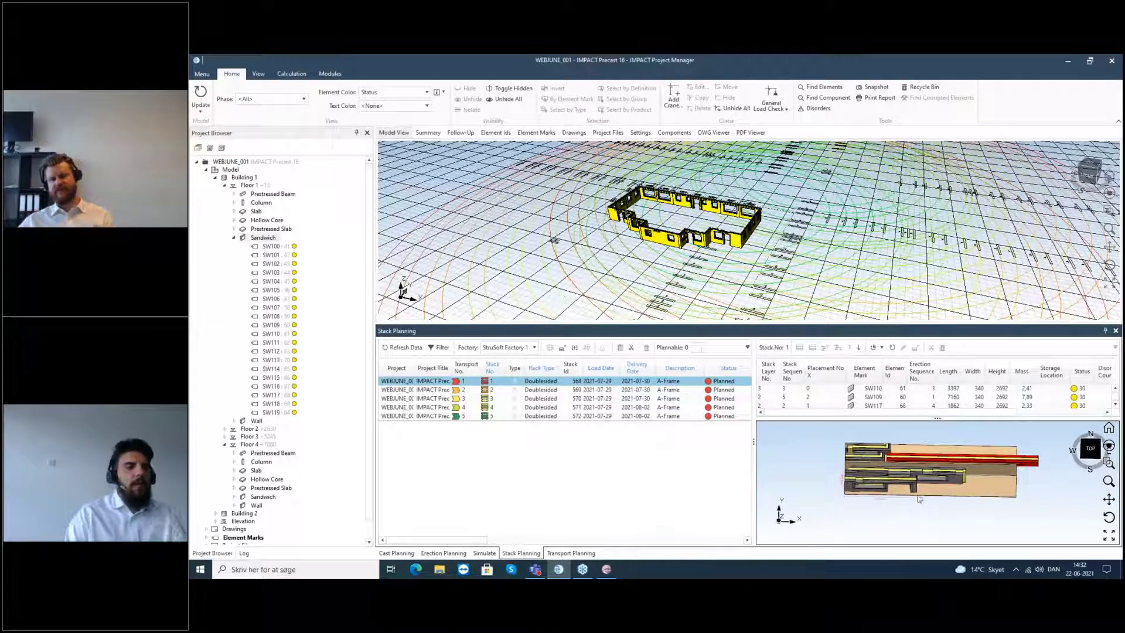
scroll(909, 508, "up", 2)
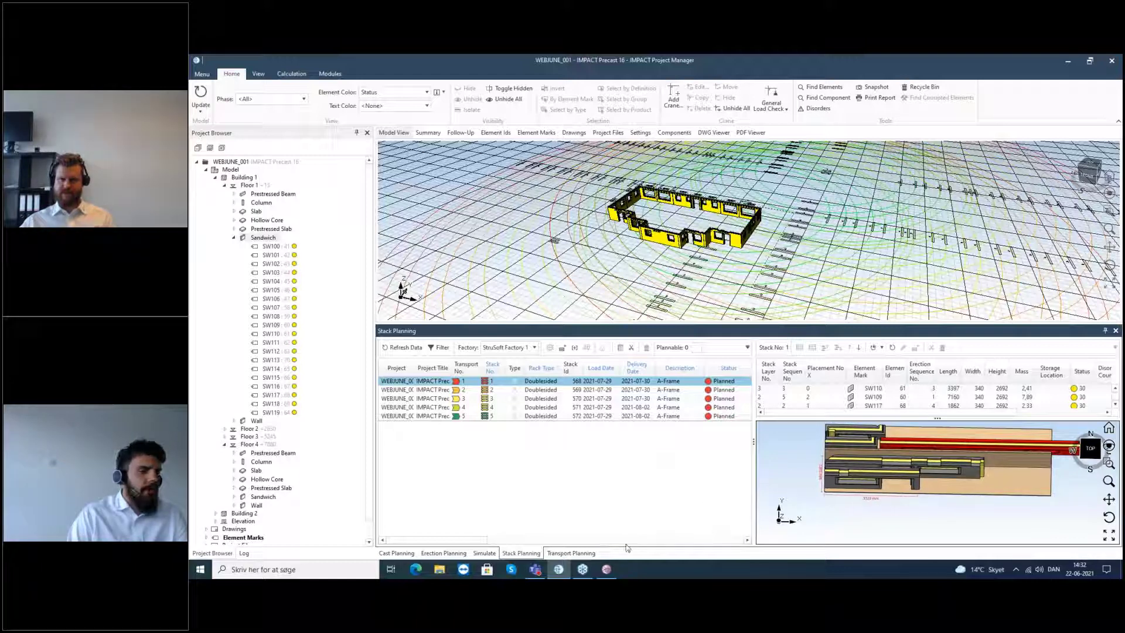
Return to transport planning, refresh its data, and examine the load of transport no. 1 from above.
left_click(581, 554)
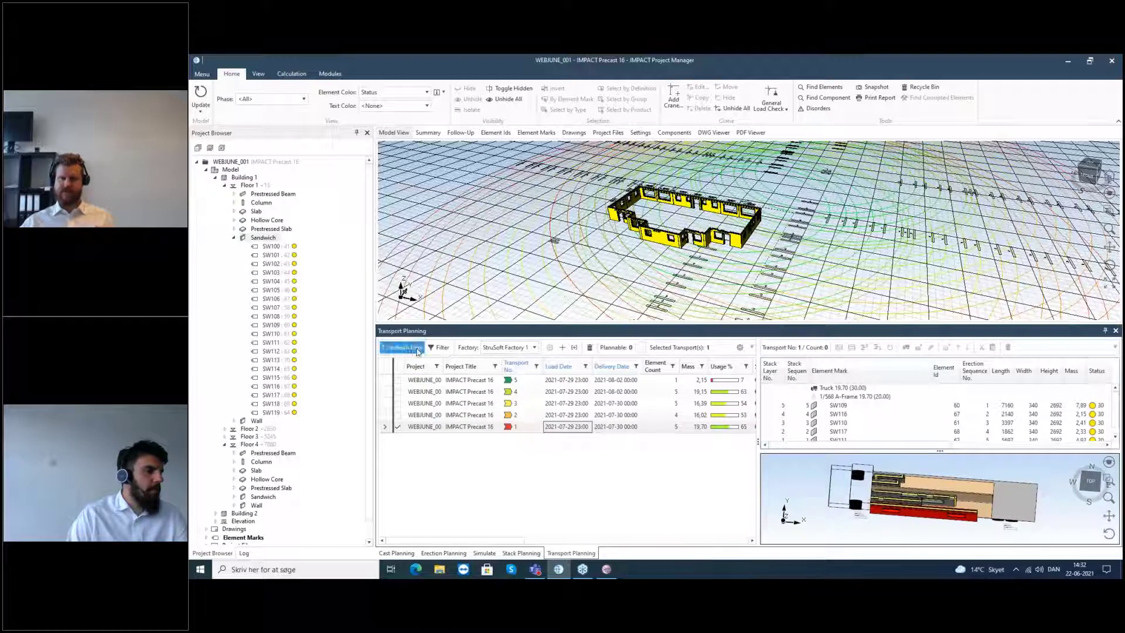
left_click(598, 415)
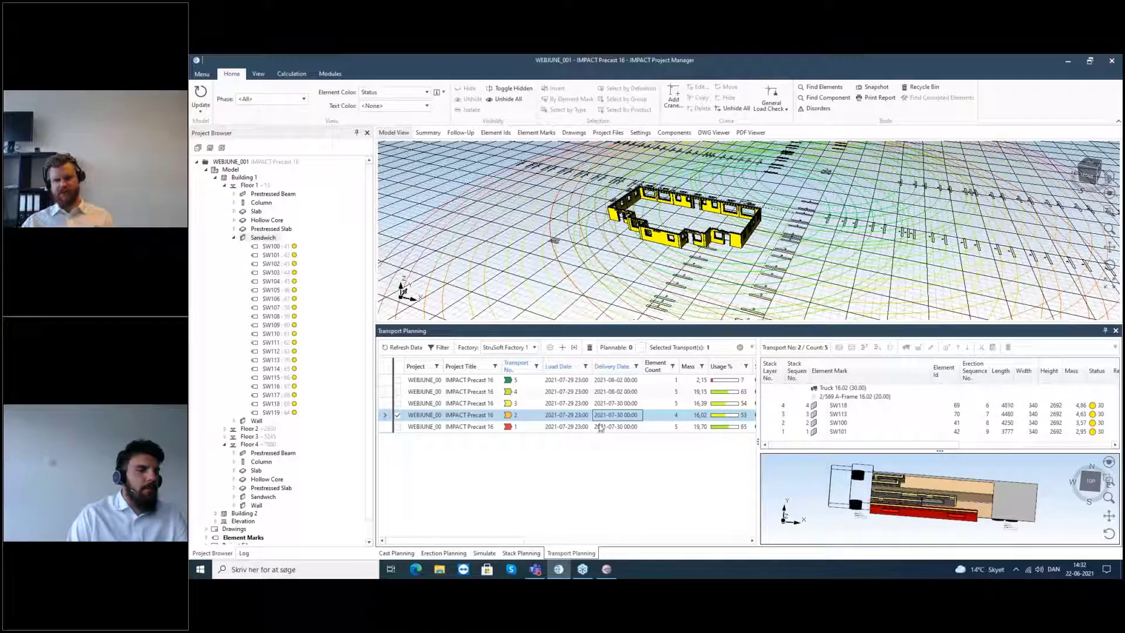
left_click(600, 427)
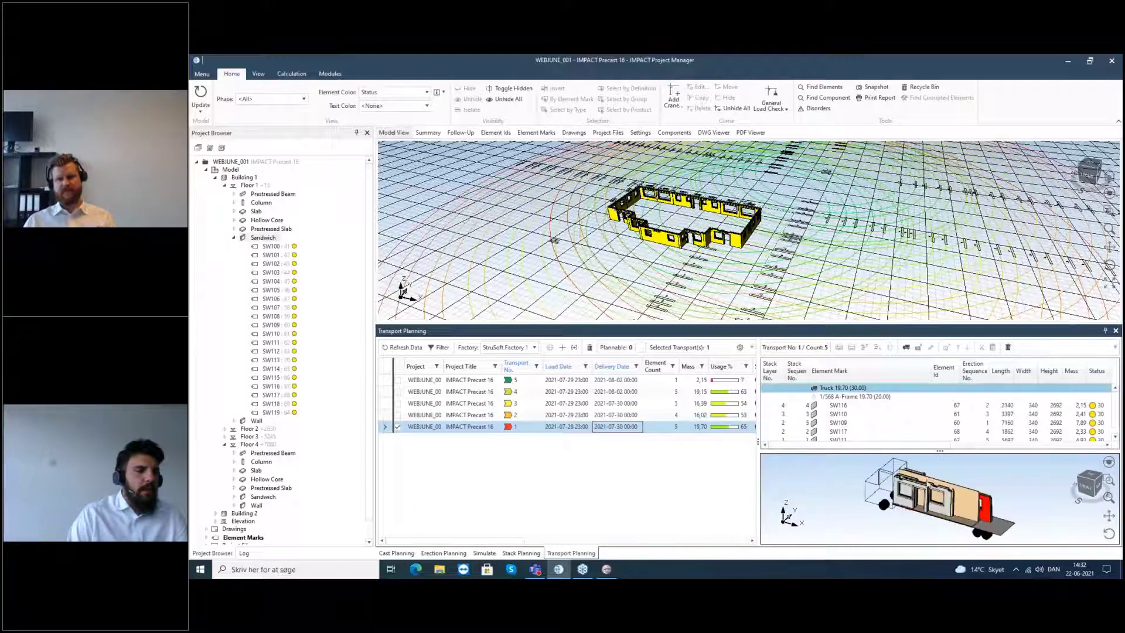
middle_click_drag(944, 497, 956, 522)
left_click_drag(939, 448, 939, 437)
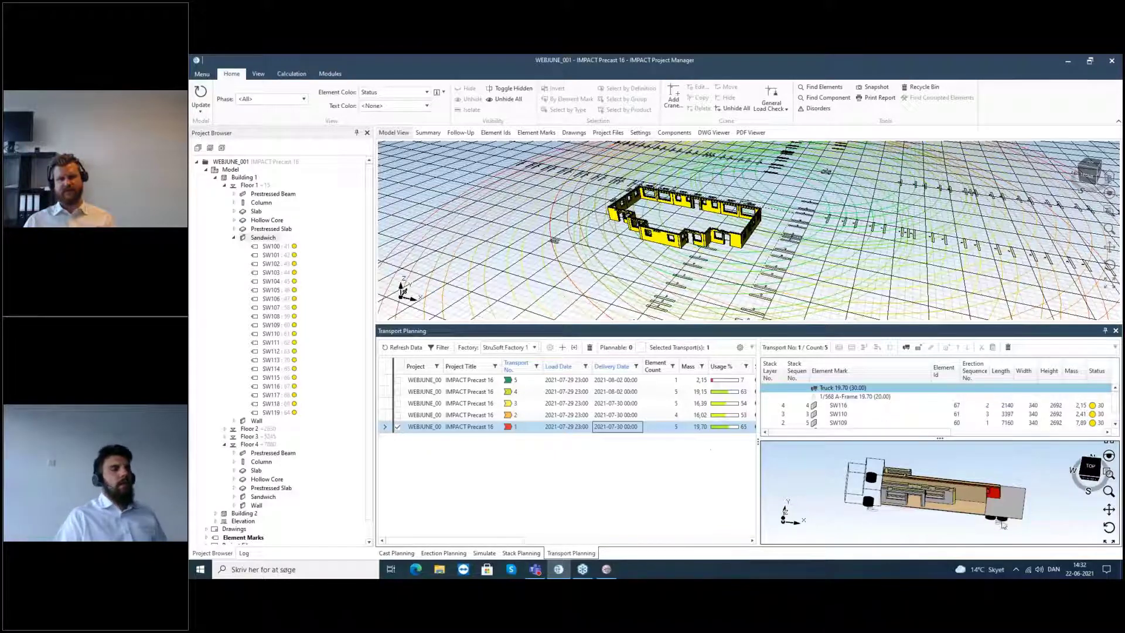
Show only the Floor 1 columns of Building 1 and run Auto Stacks on them with the Long Beam Vertical template.
left_click(257, 204)
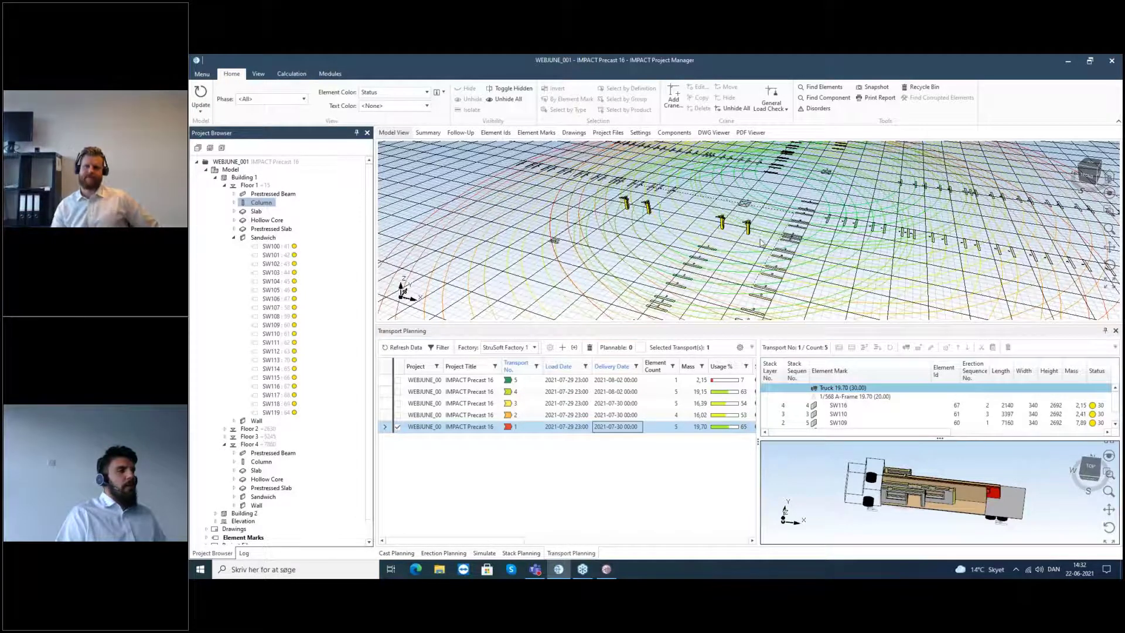
left_click(510, 556)
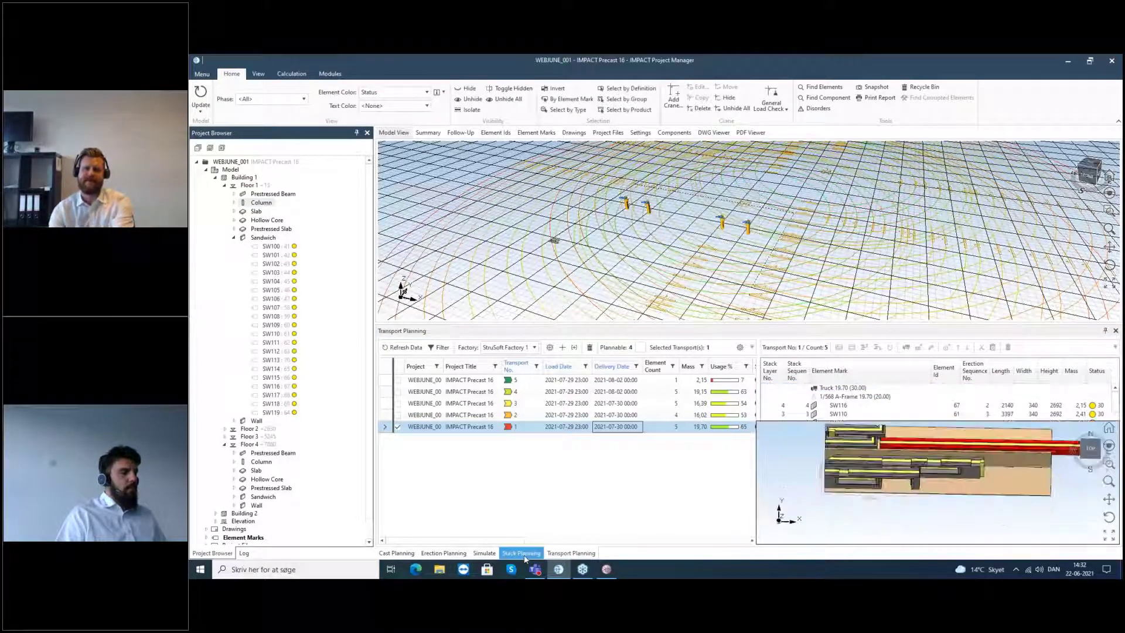
left_click(550, 349)
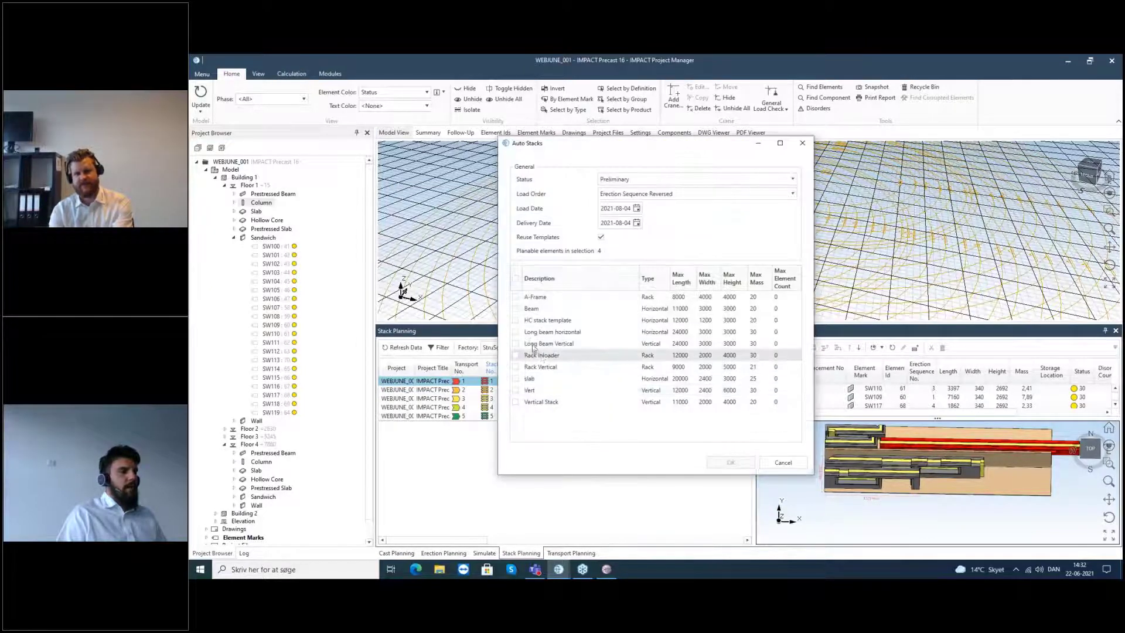
left_click(515, 343)
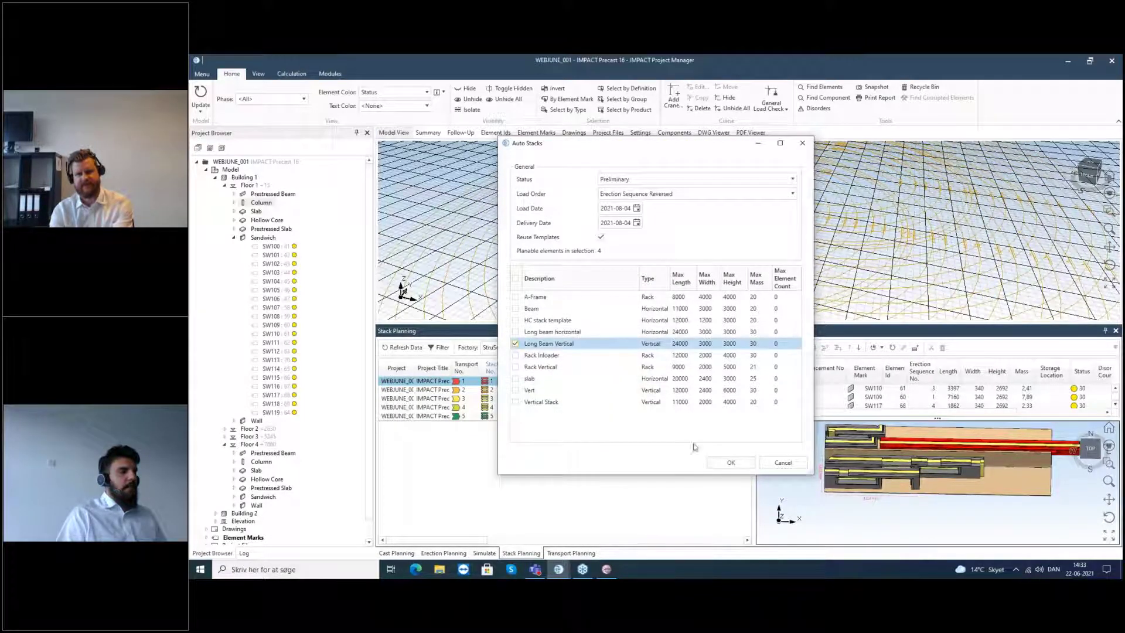
left_click(731, 463)
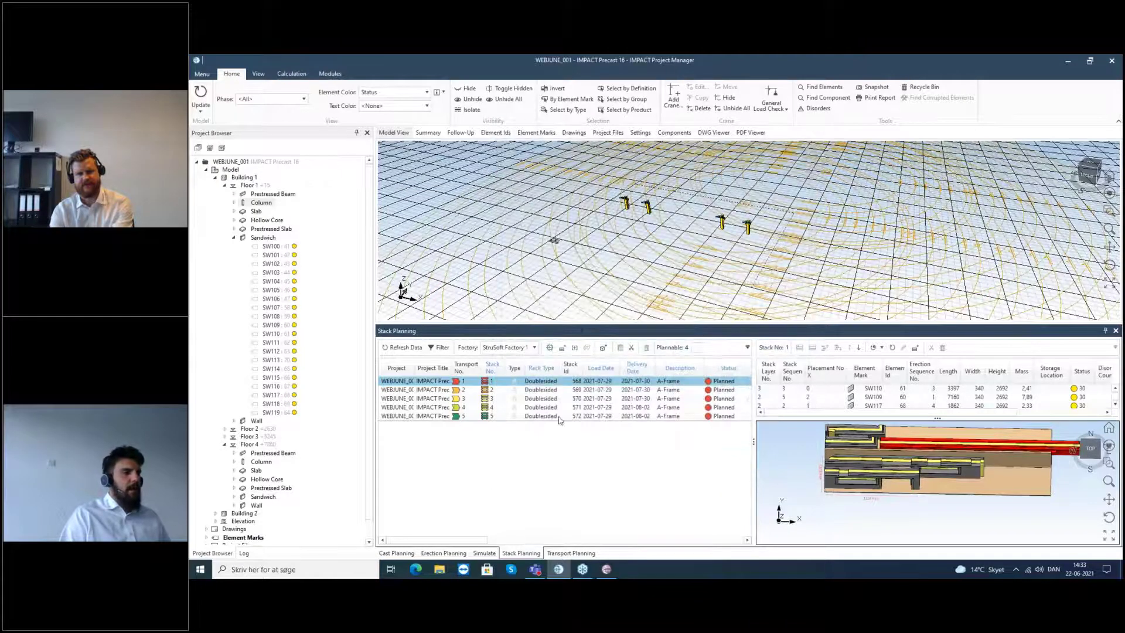
left_click(696, 348)
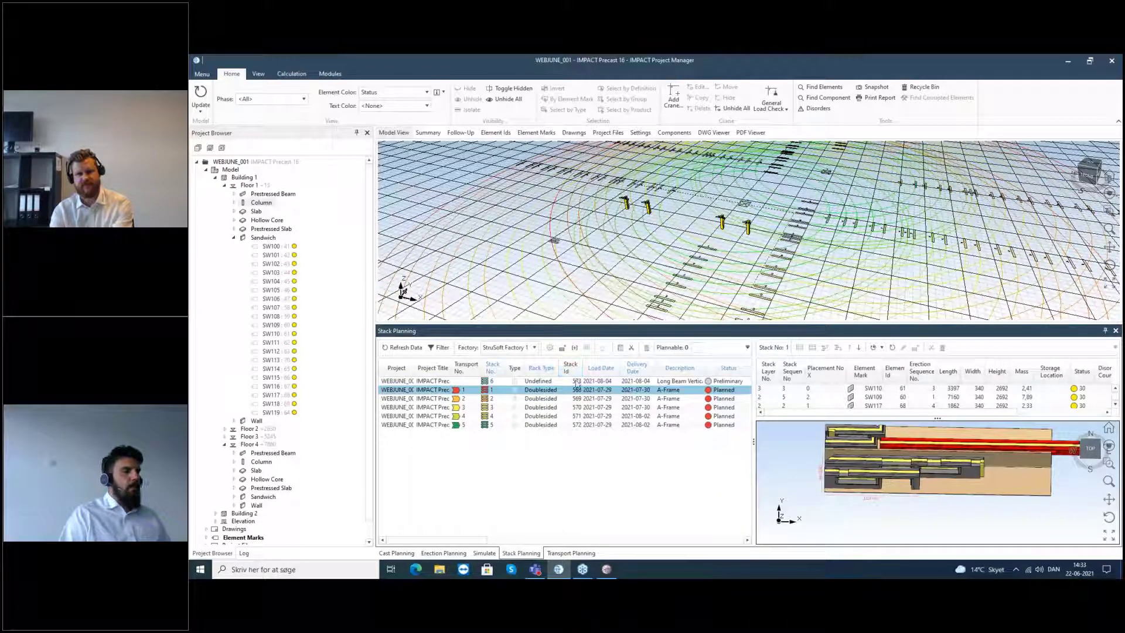
In stack no. 6, rotate the two C101 columns so their corbels line up with those of the C100 columns.
left_click(577, 381)
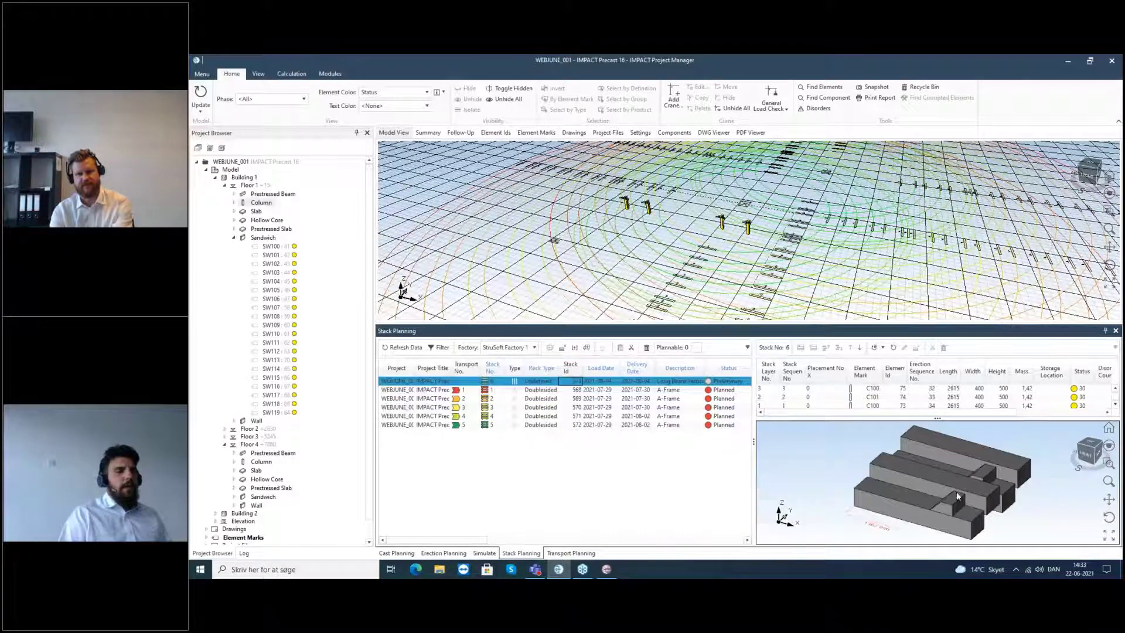
left_click_drag(944, 516, 993, 505)
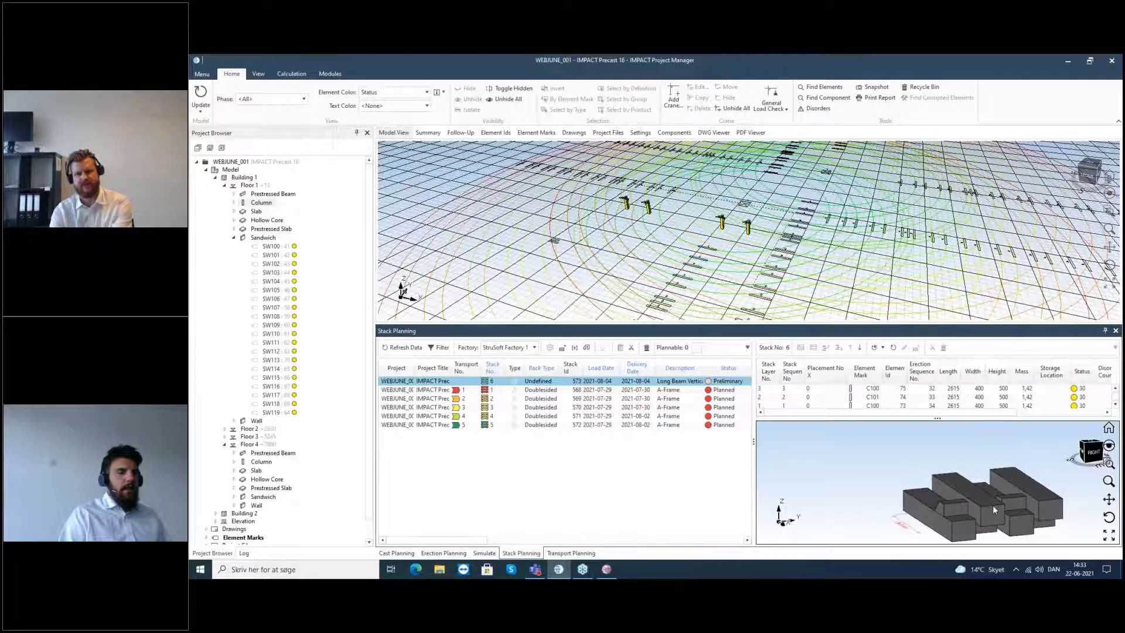
left_click(992, 506)
left_click(1045, 507, "ctrl")
right_click(967, 408)
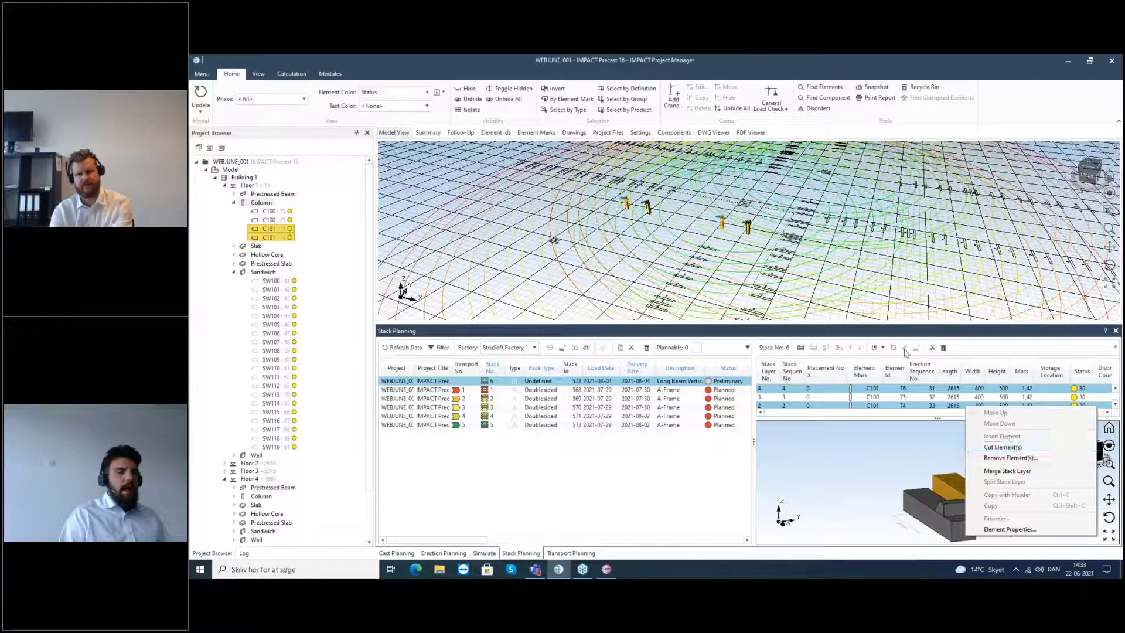
left_click(883, 347)
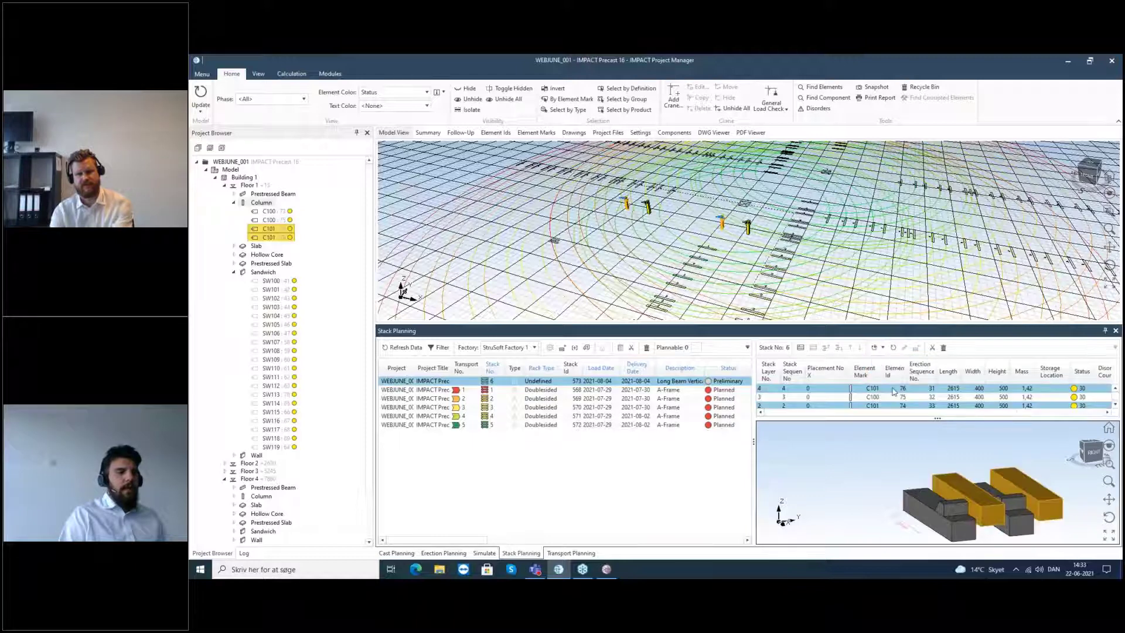
left_click(897, 394)
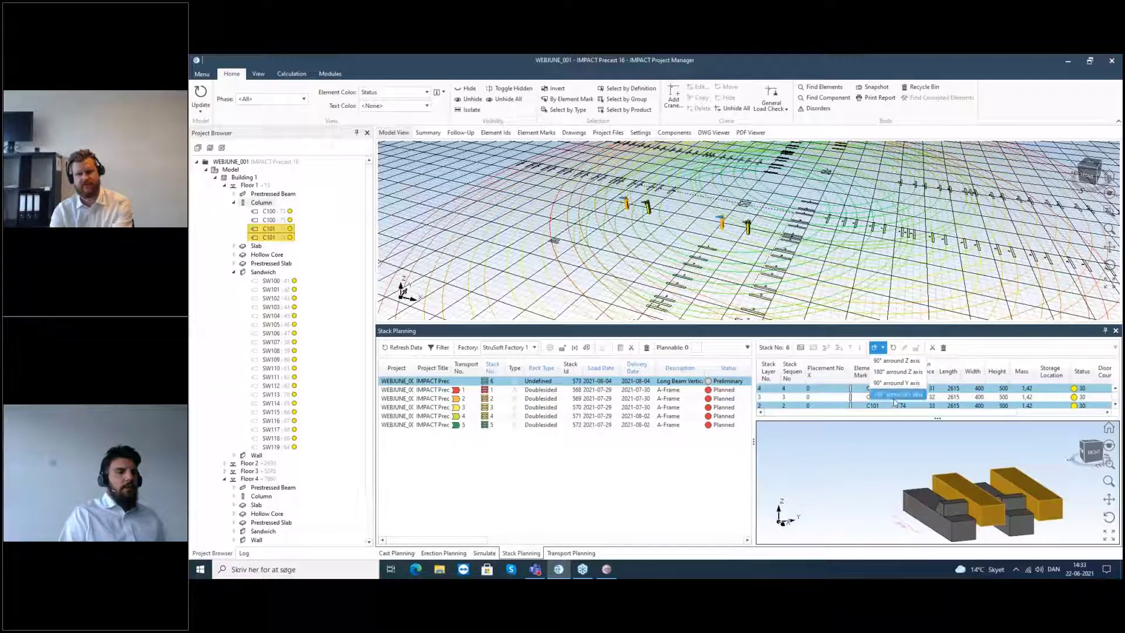
middle_click_drag(942, 519, 990, 516)
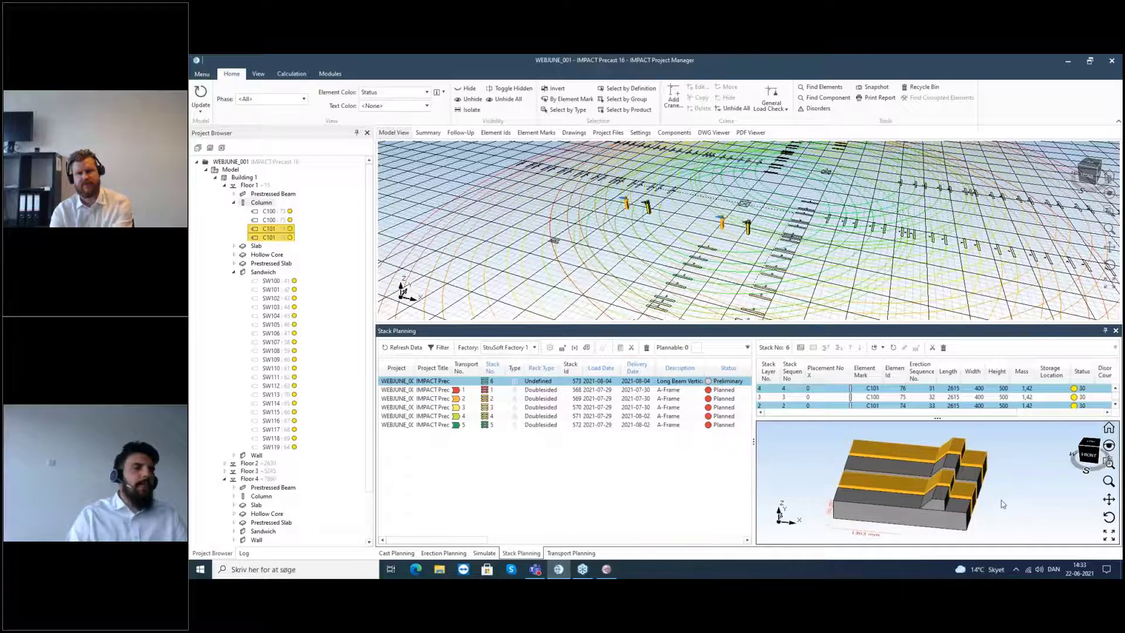
Deselect the columns and enlarge the stack planning area slightly.
left_click(991, 501)
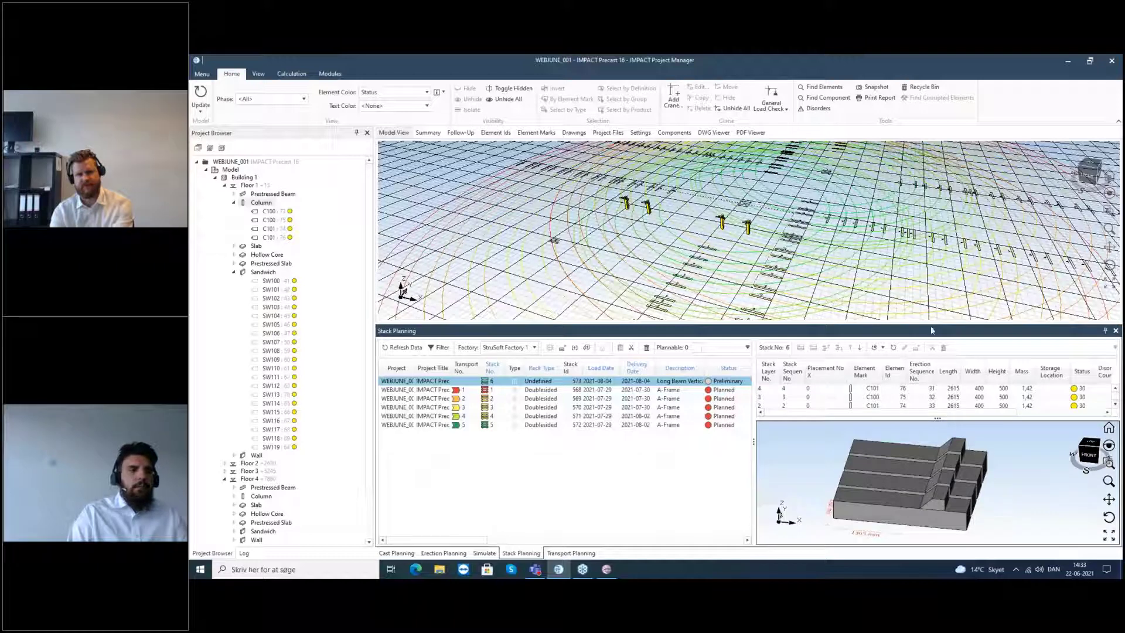
left_click_drag(931, 325, 932, 321)
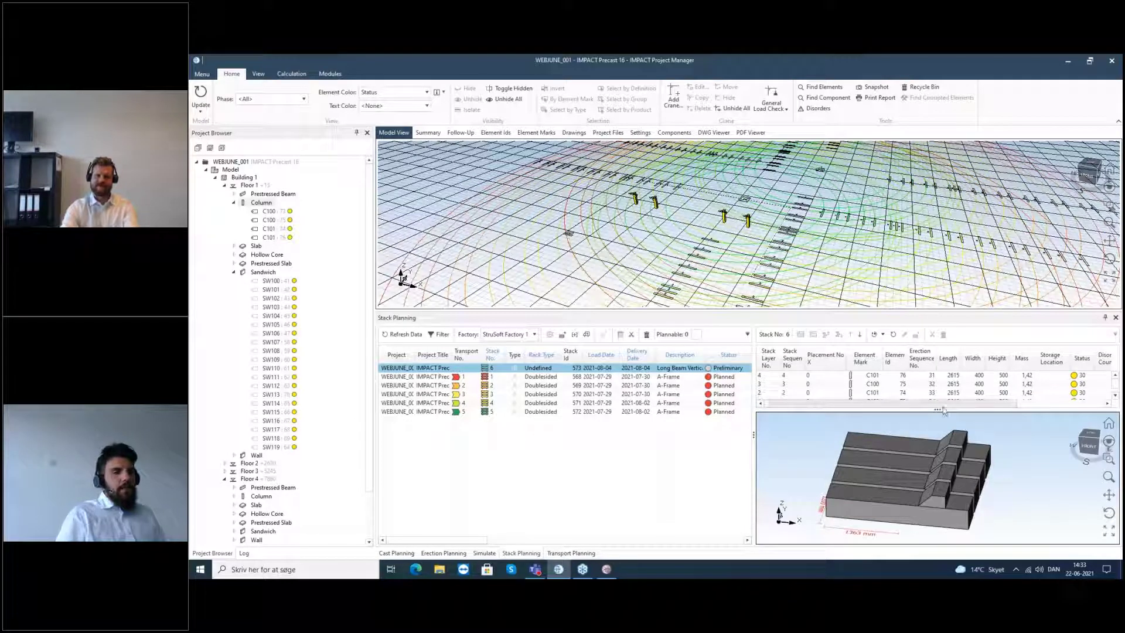
left_click_drag(942, 410, 940, 412)
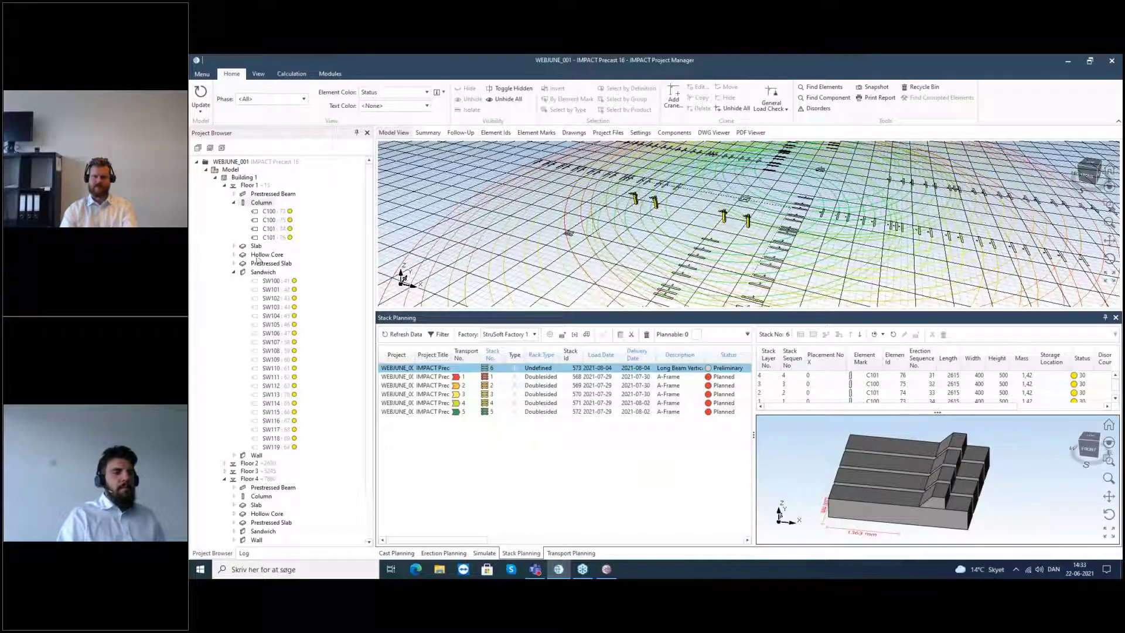
left_click(225, 464)
left_click(266, 468)
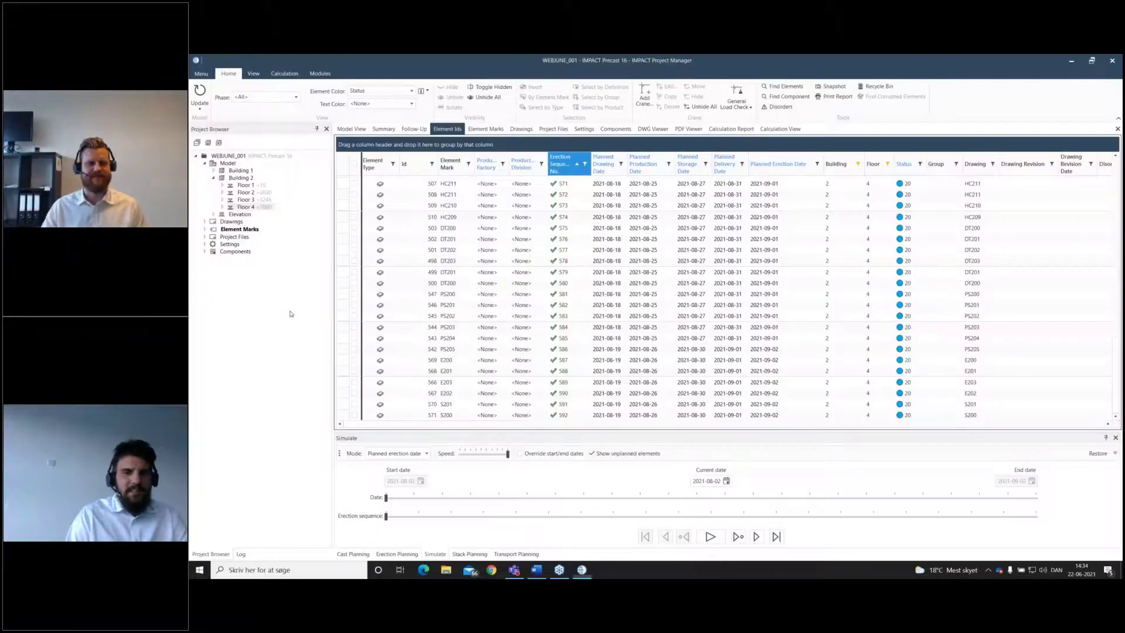
Return to the 3D model, show the whole model, and look over both buildings and the crane ranges.
left_click(355, 130)
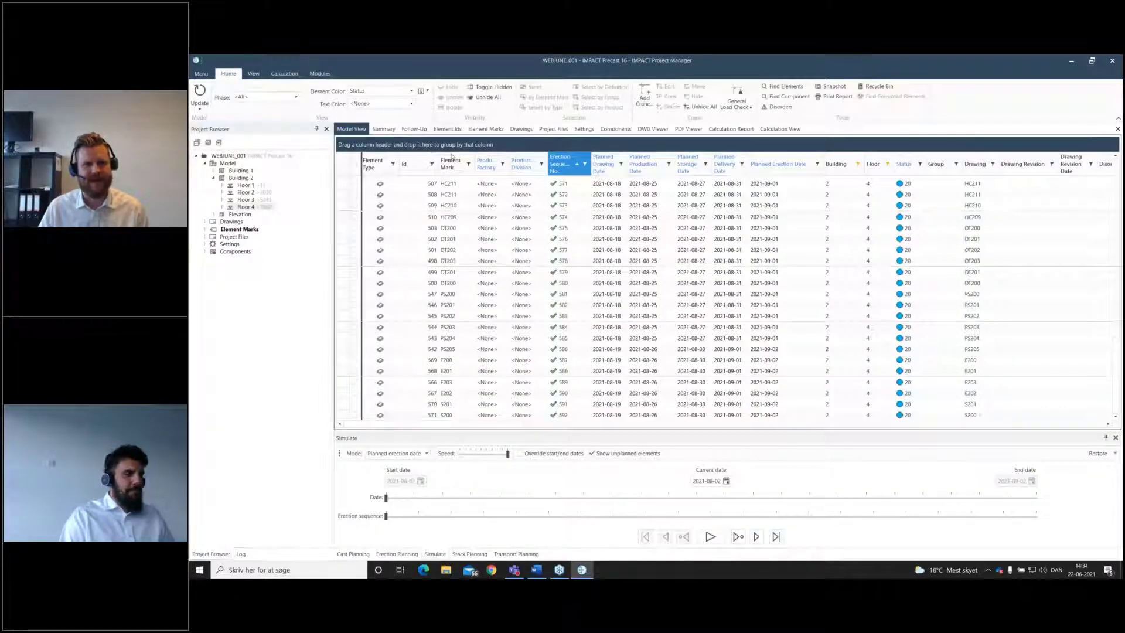
left_click(228, 164)
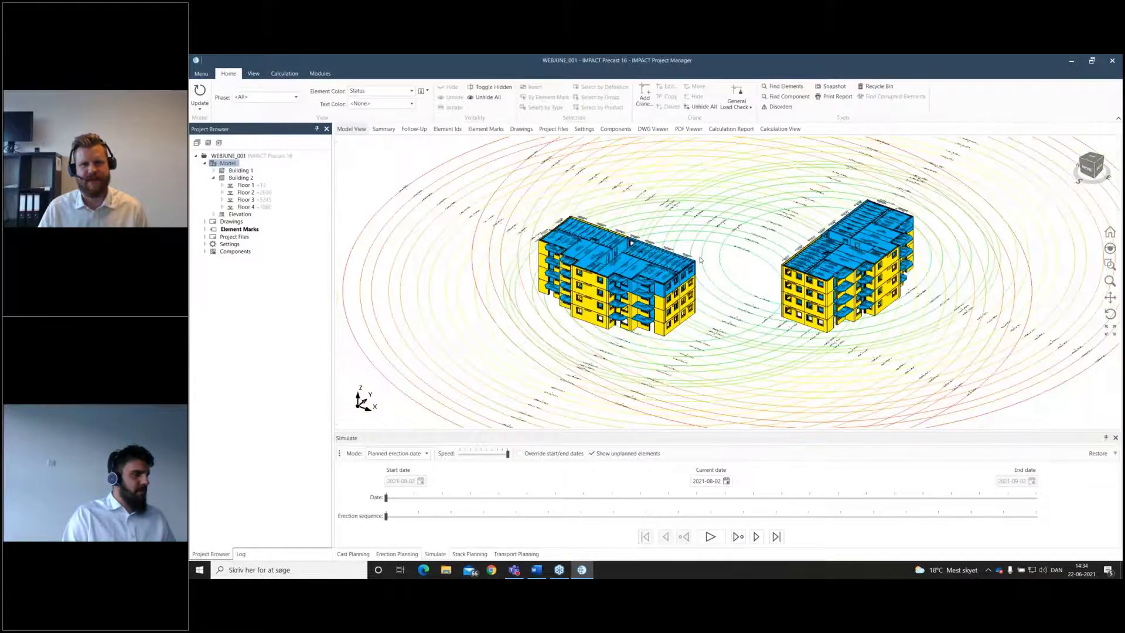
middle_click_drag(701, 260, 652, 265)
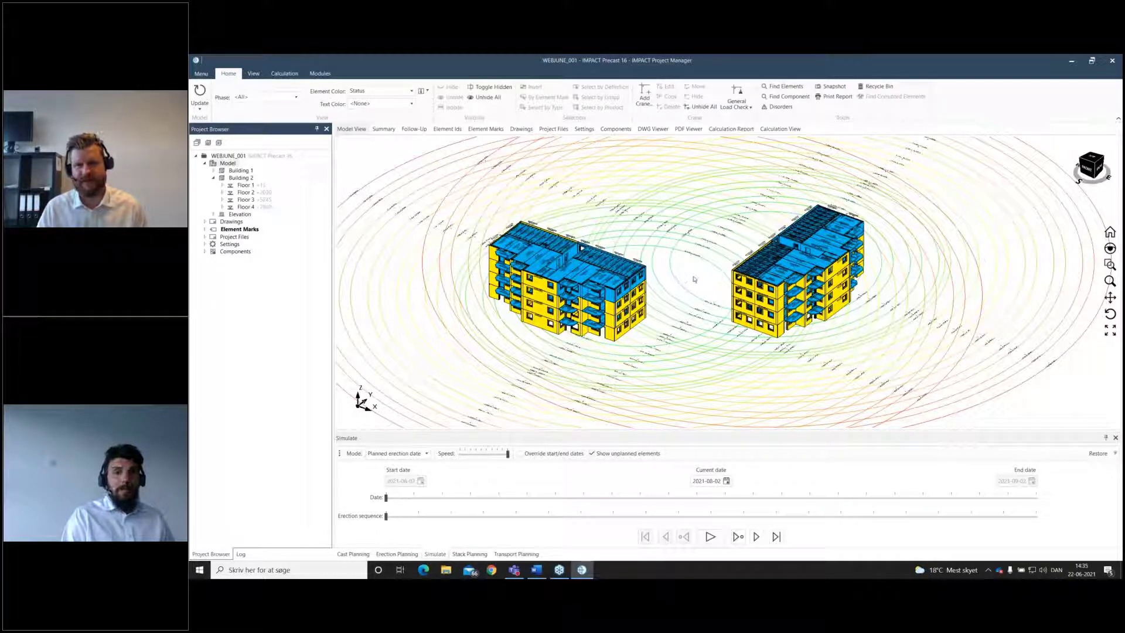
middle_click_drag(694, 276, 690, 270)
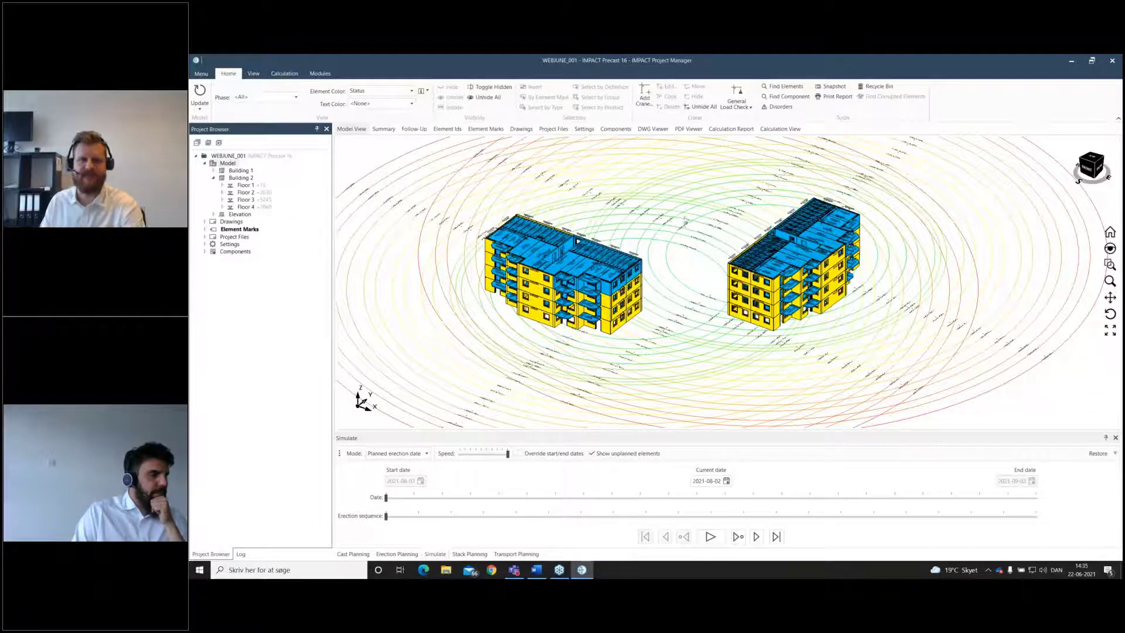
Show only Floor 4 of Building 2 and review its elements' erection sequence and planned dates in the element list.
left_click(246, 208)
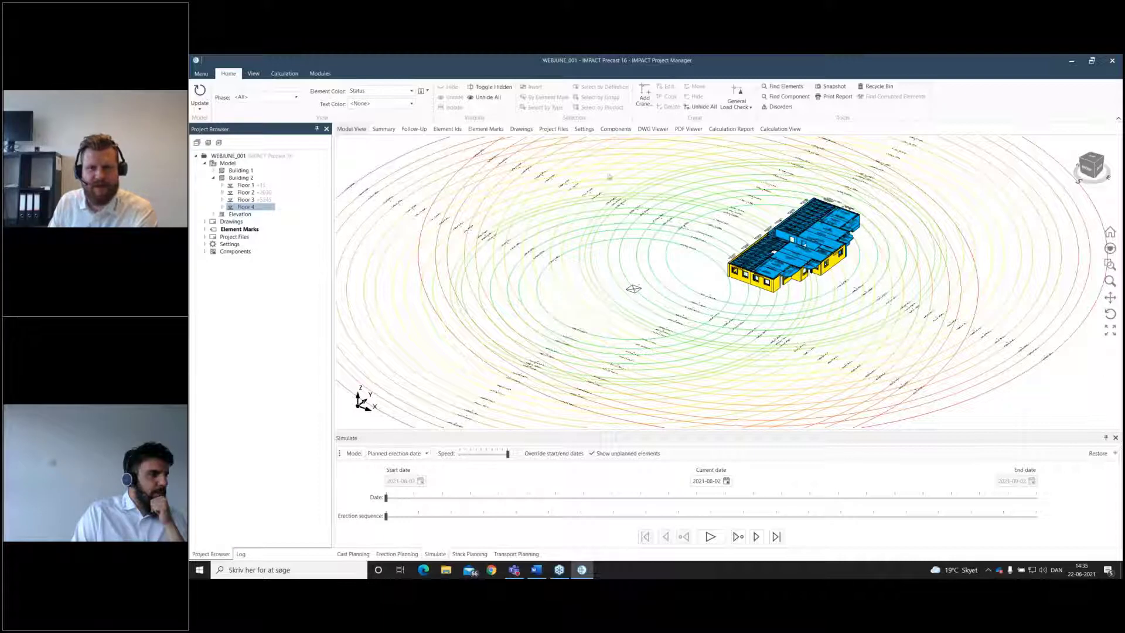
left_click_drag(478, 135, 442, 129)
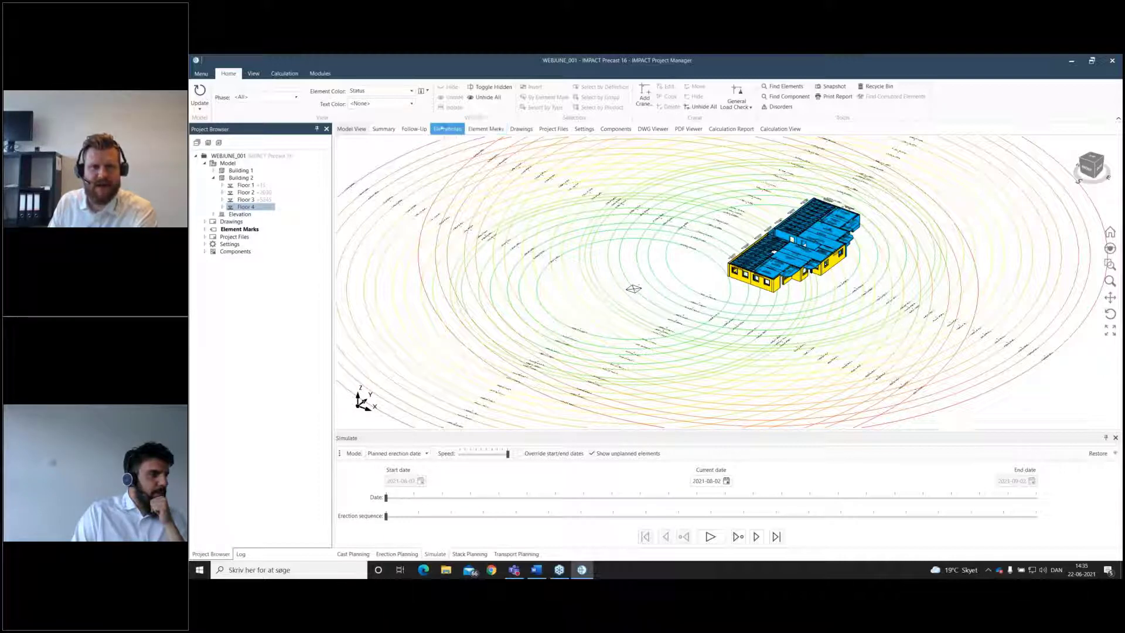
left_click(442, 129)
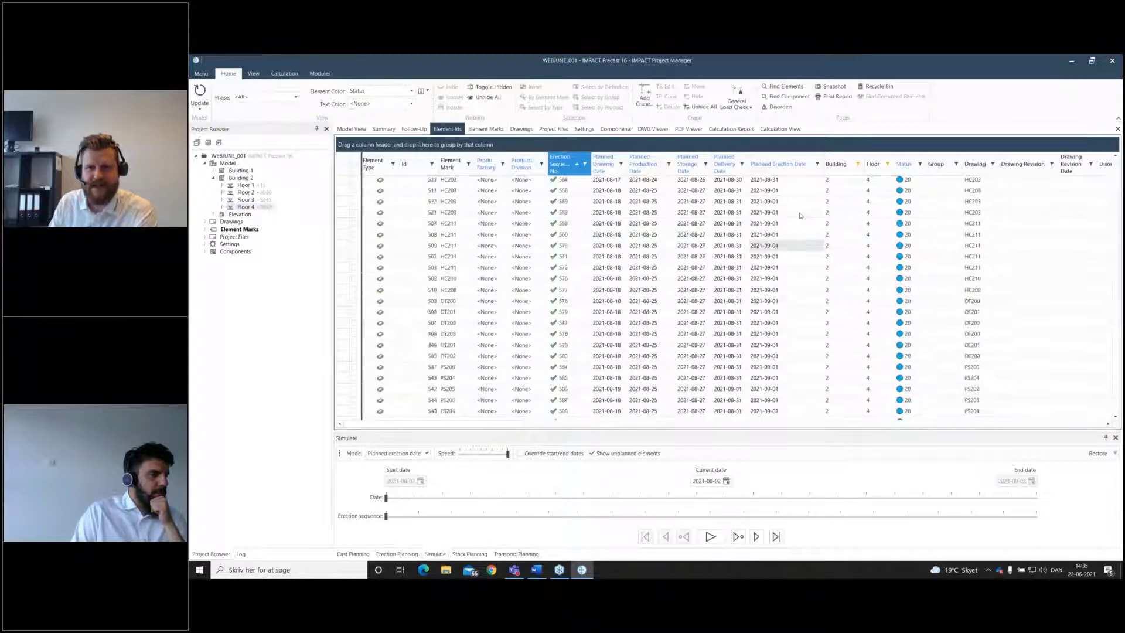
scroll(800, 217, "down", 4)
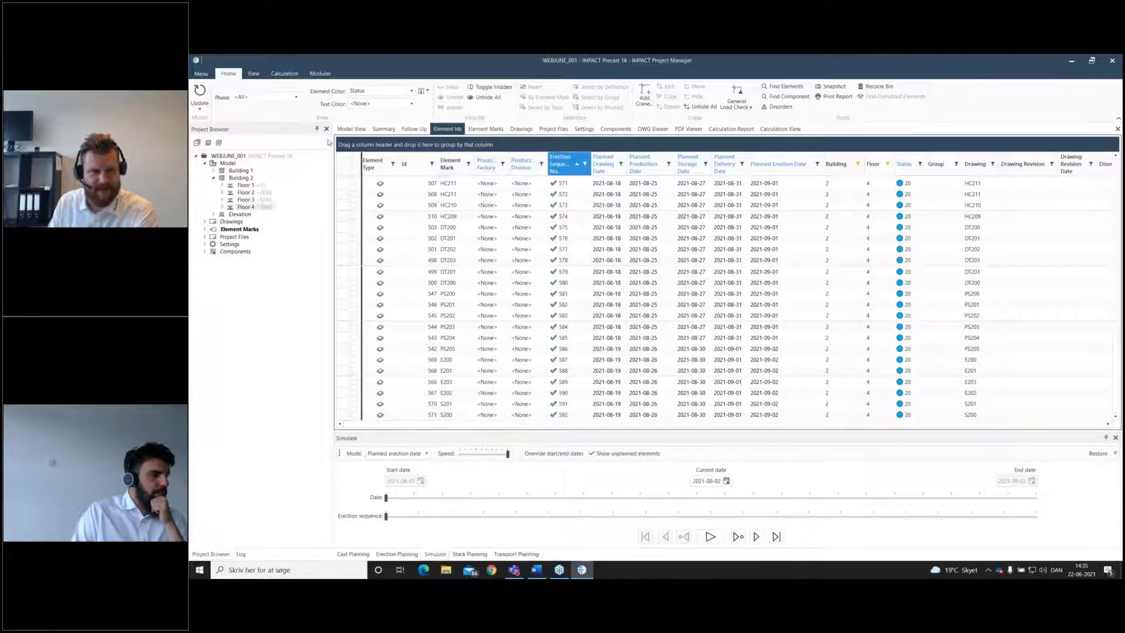
Show the whole model in 3D again and turn off the Cranes Below display.
left_click(351, 128)
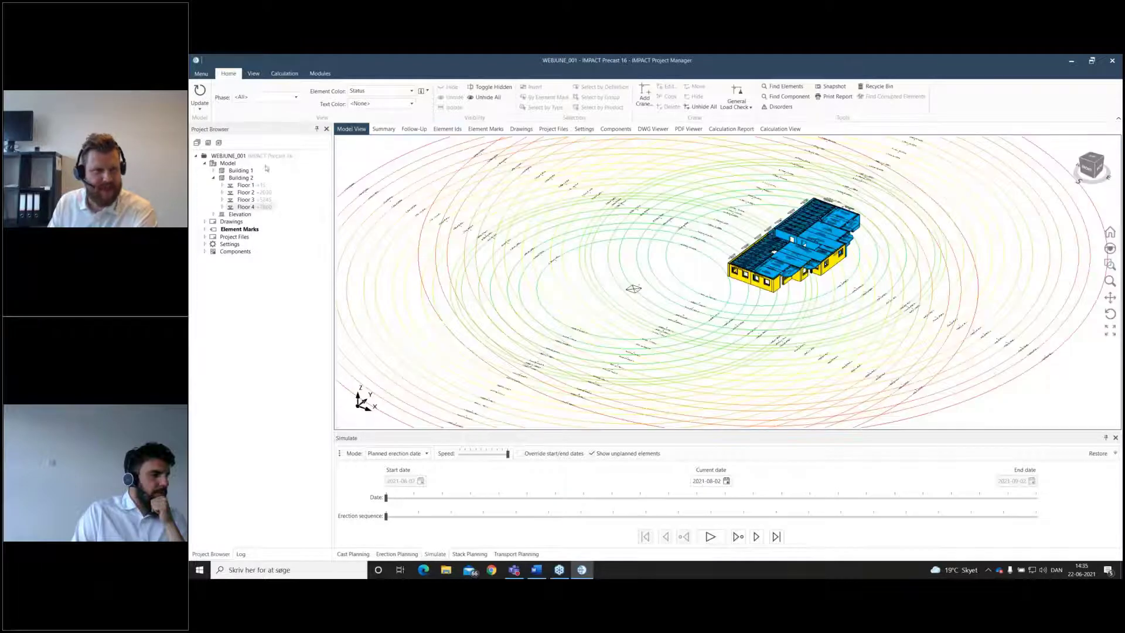
left_click(229, 164)
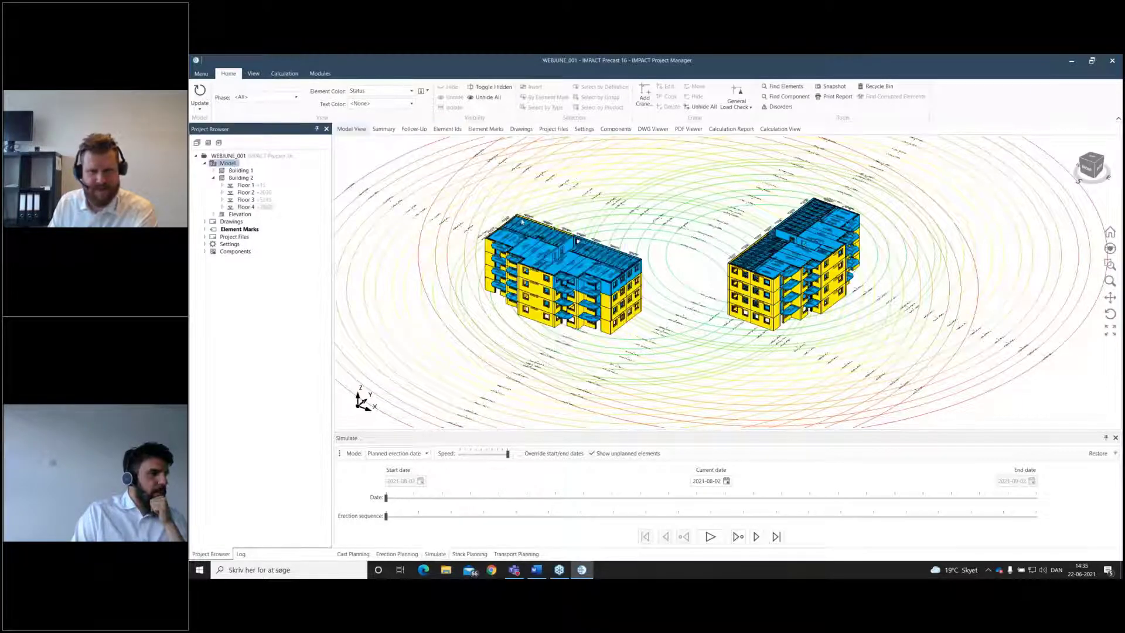
left_click(253, 73)
left_click(498, 108)
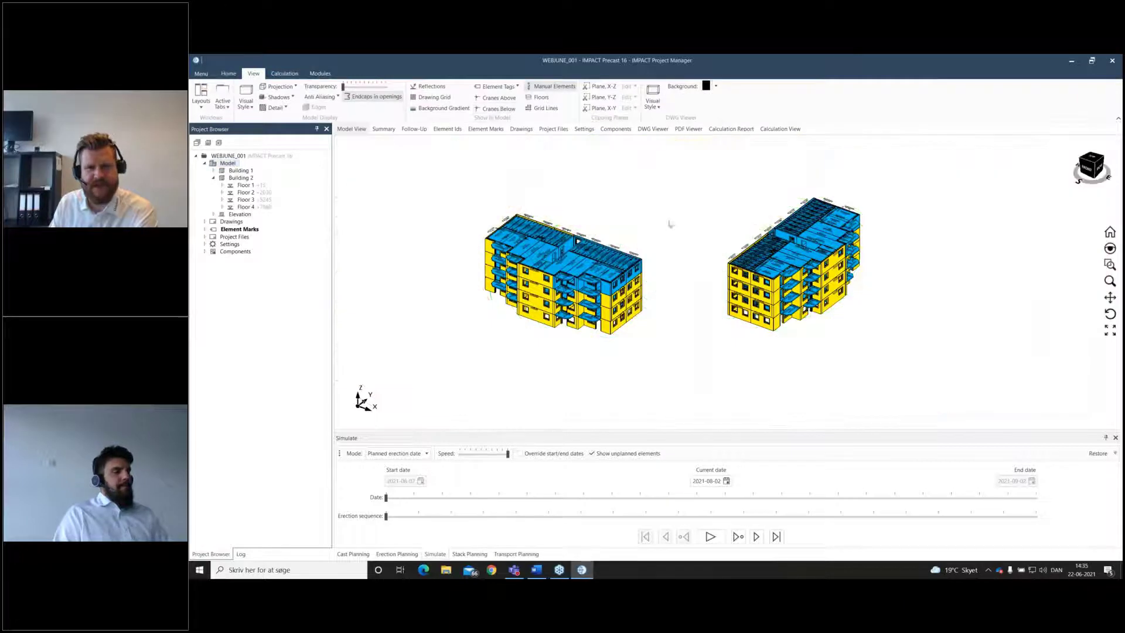
scroll(671, 224, "up", 3)
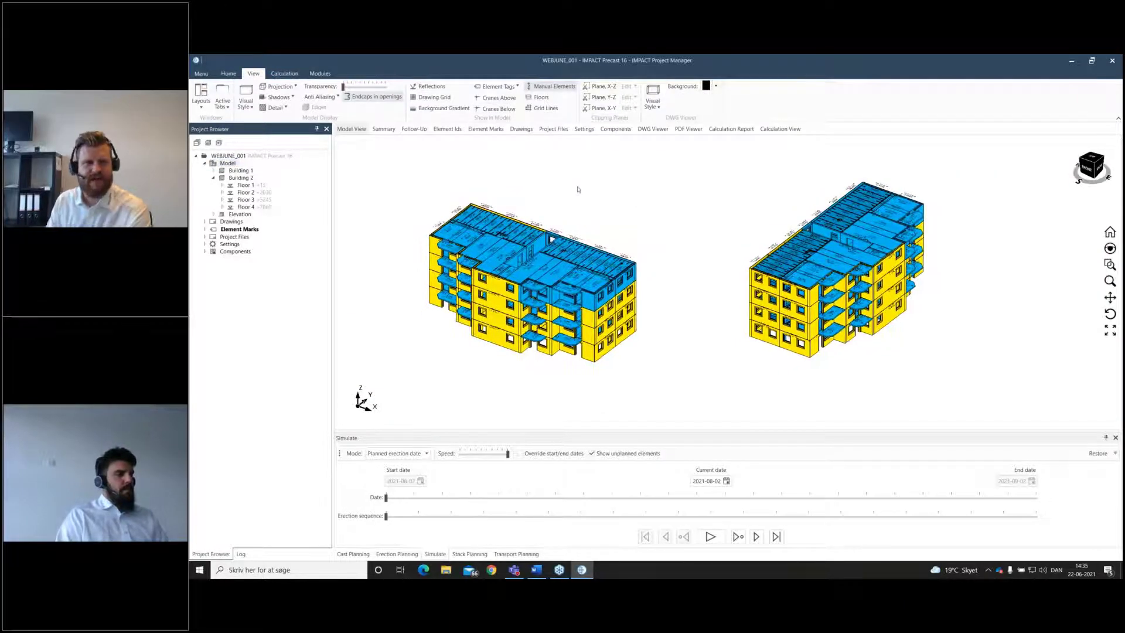
Set the Element Color to <None> for the model and examine the sandwich walls and window openings up close.
left_click(228, 73)
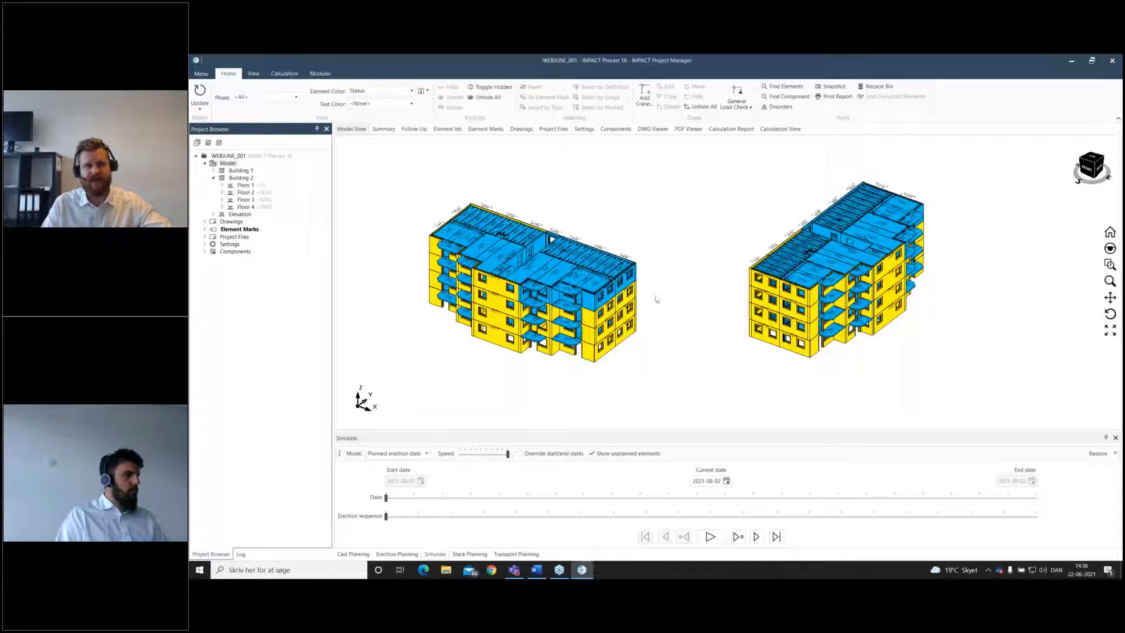
left_click(412, 92)
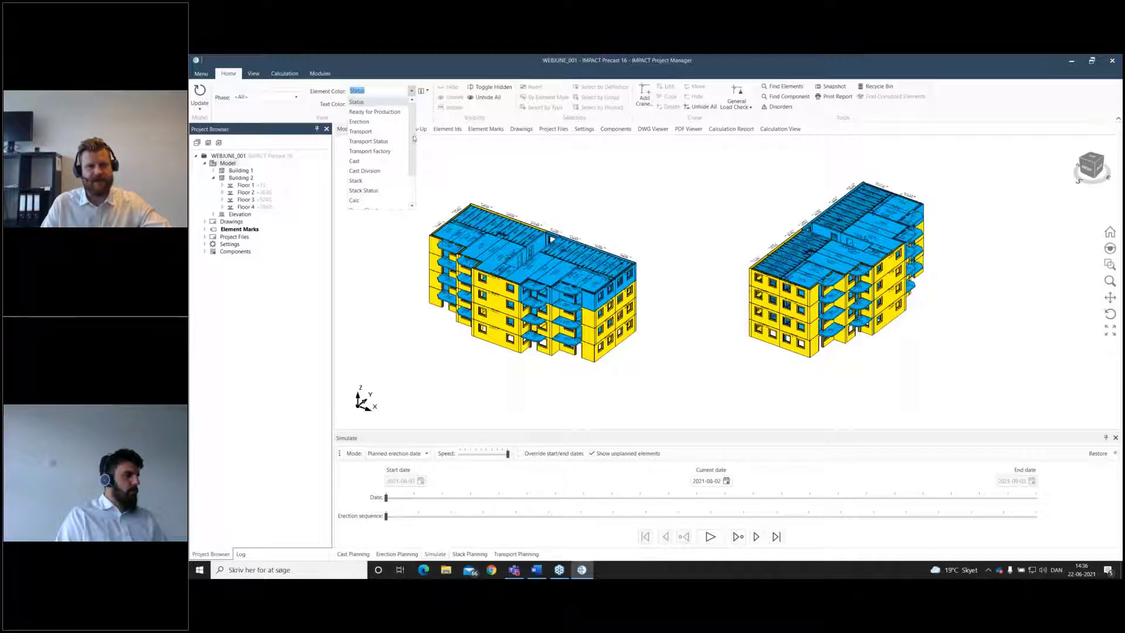
left_click_drag(413, 140, 413, 176)
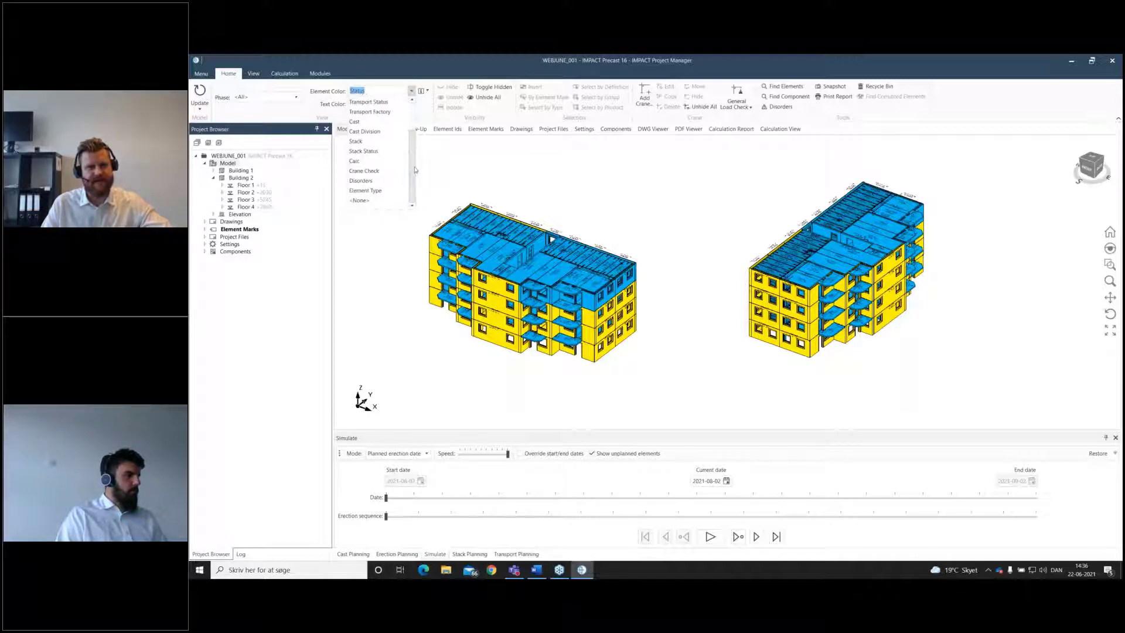
left_click(393, 199)
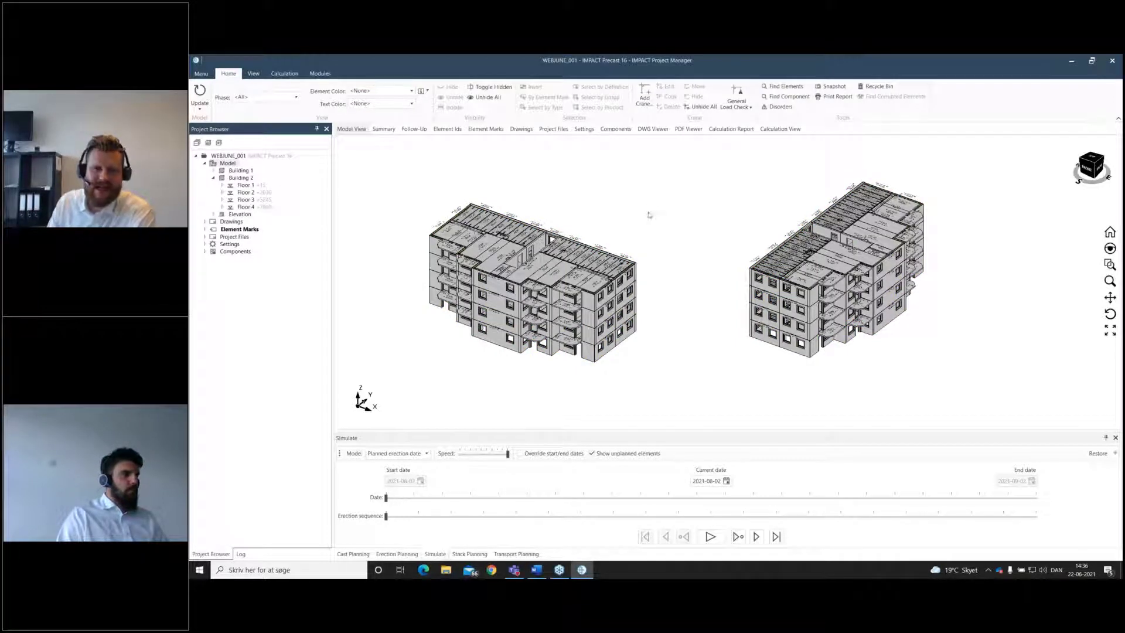
scroll(598, 298, "up", 12)
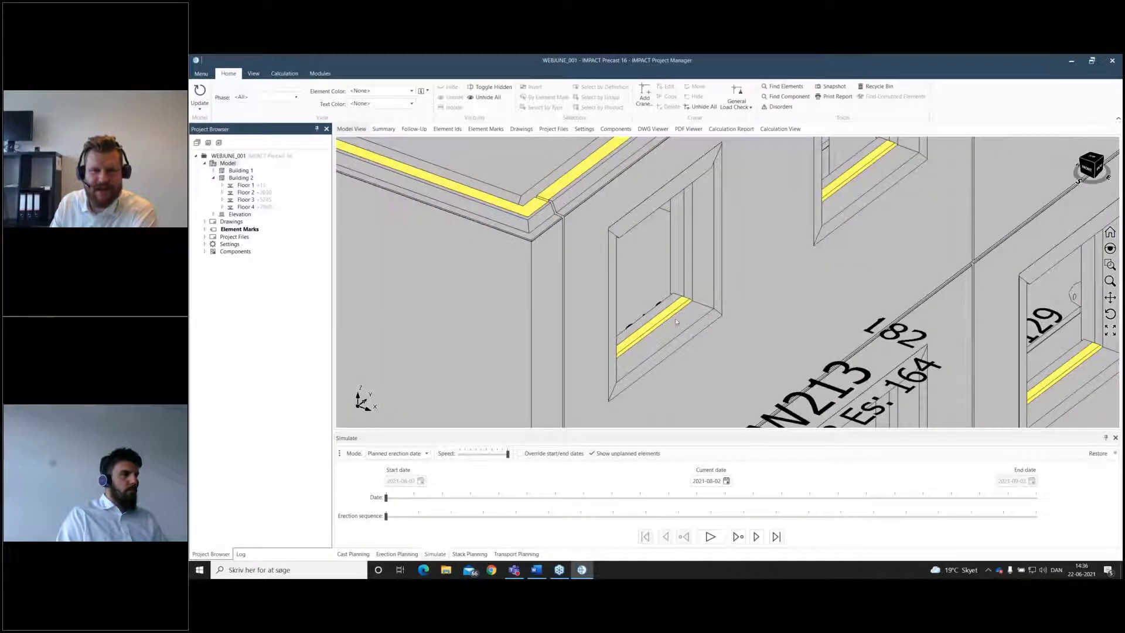
scroll(676, 322, "down", 6)
middle_click_drag(746, 263, 711, 291)
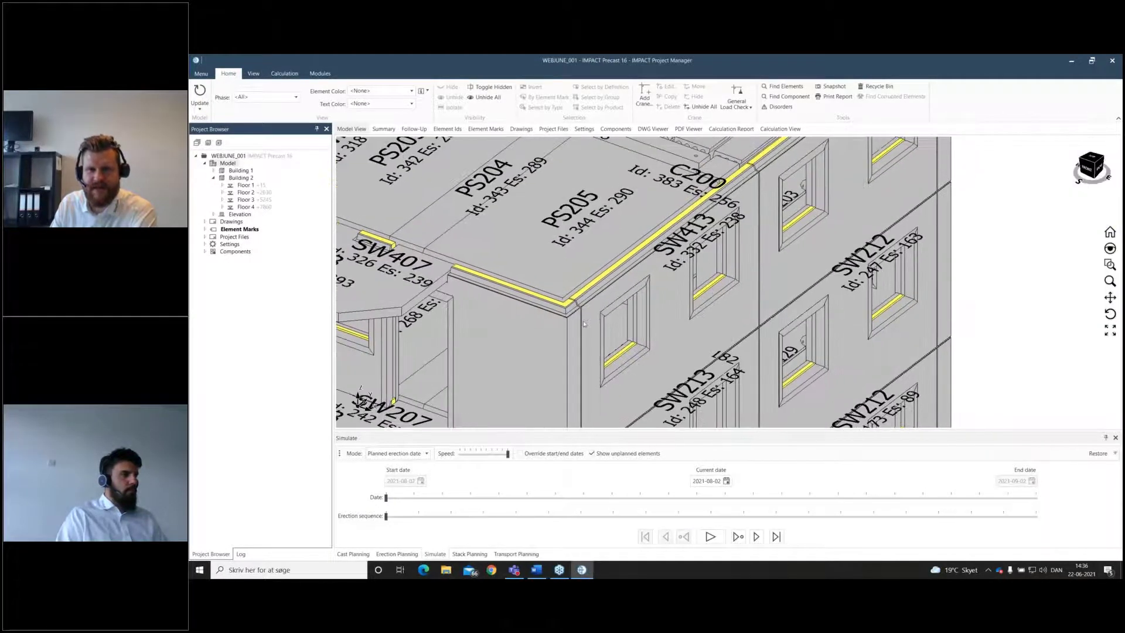
scroll(555, 291, "down", 10)
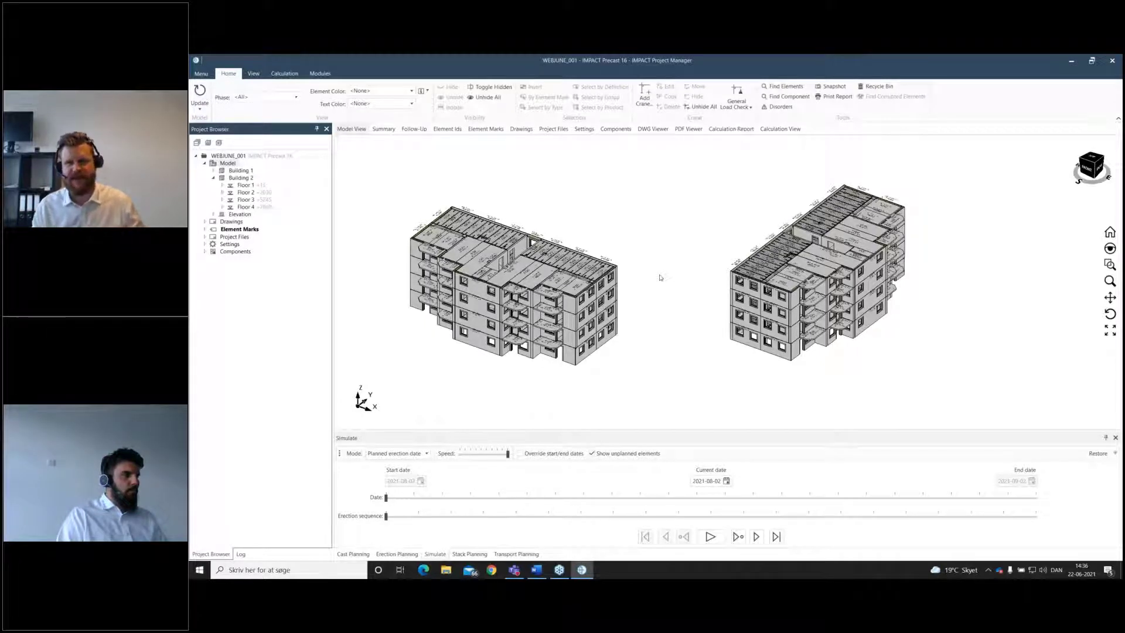
Run the erection simulation of the whole model by planned erection date with unplanned elements hidden.
left_click(429, 454)
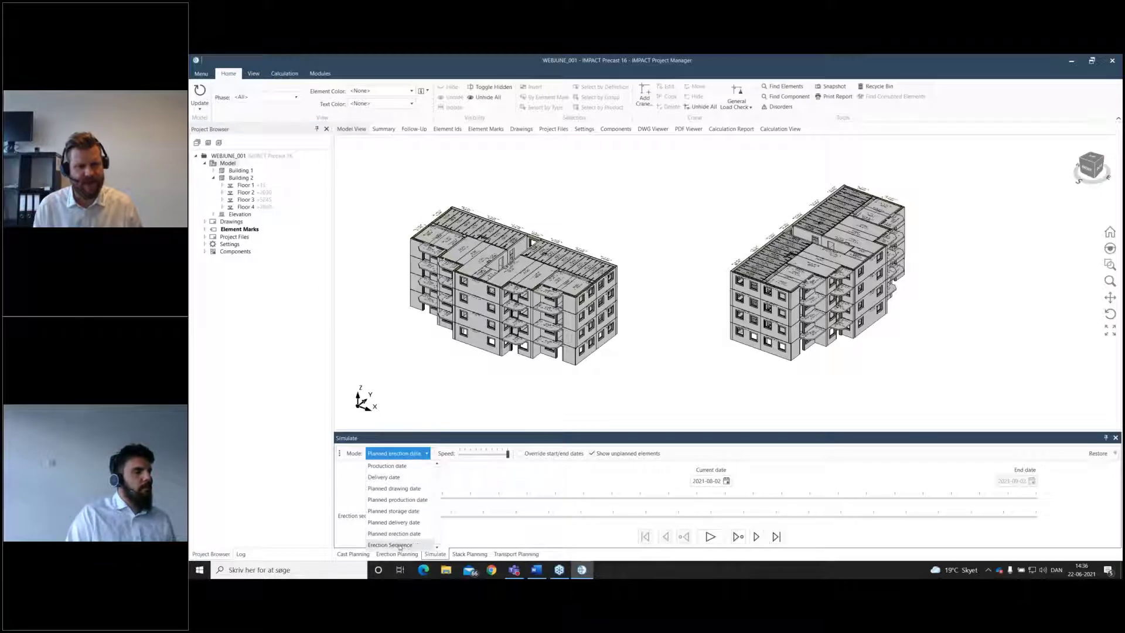
left_click(401, 534)
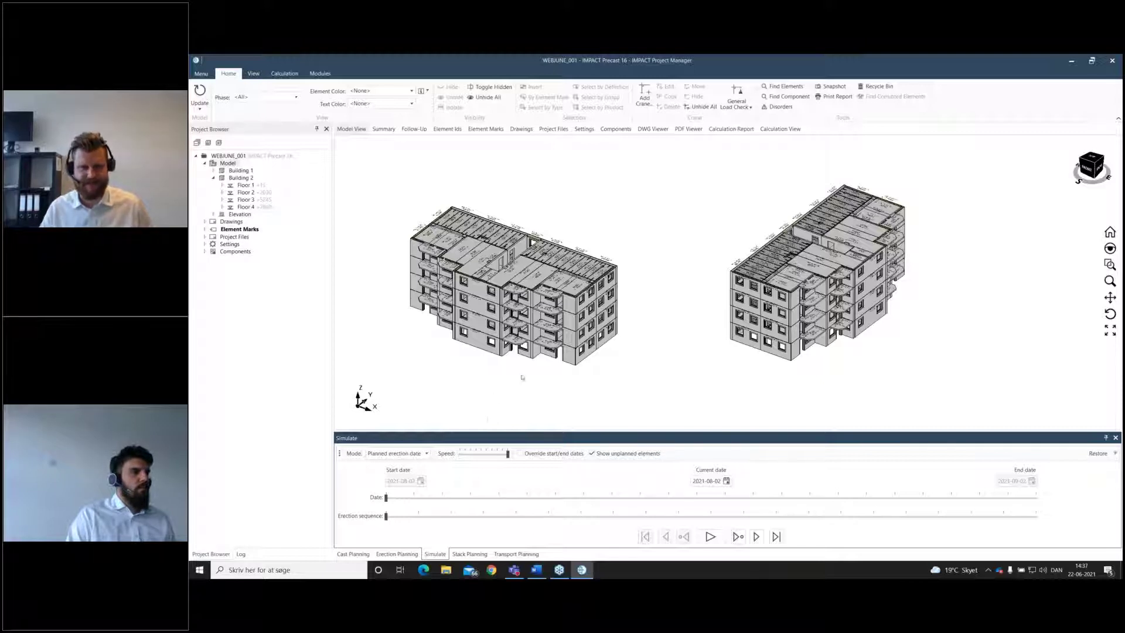
left_click(591, 454)
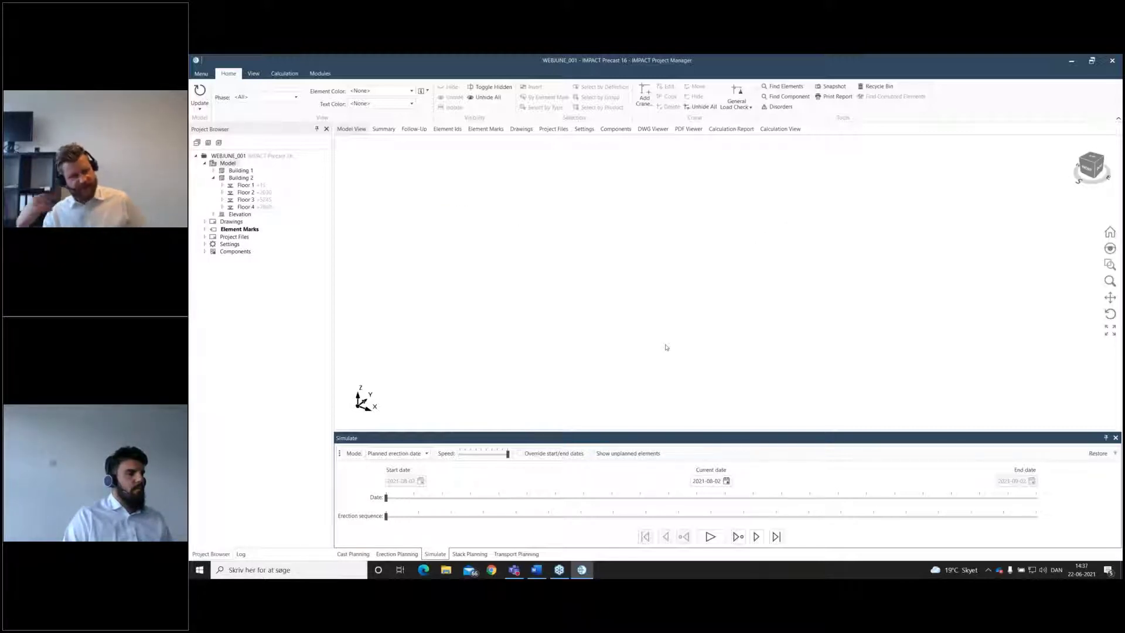
left_click(712, 537)
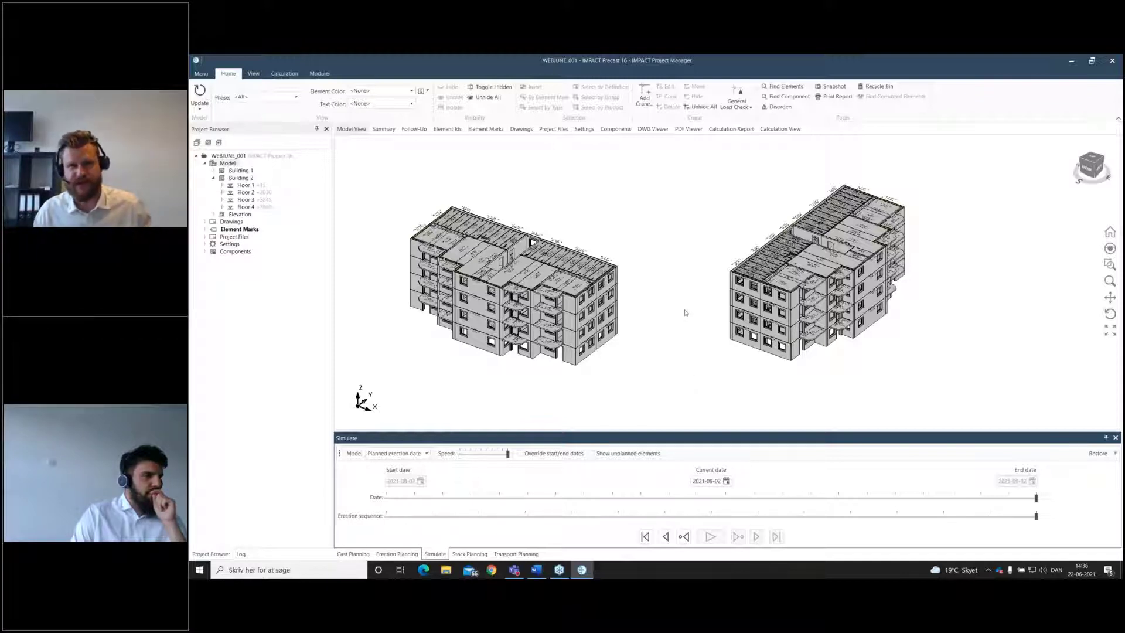
left_click(242, 177)
left_click(227, 163)
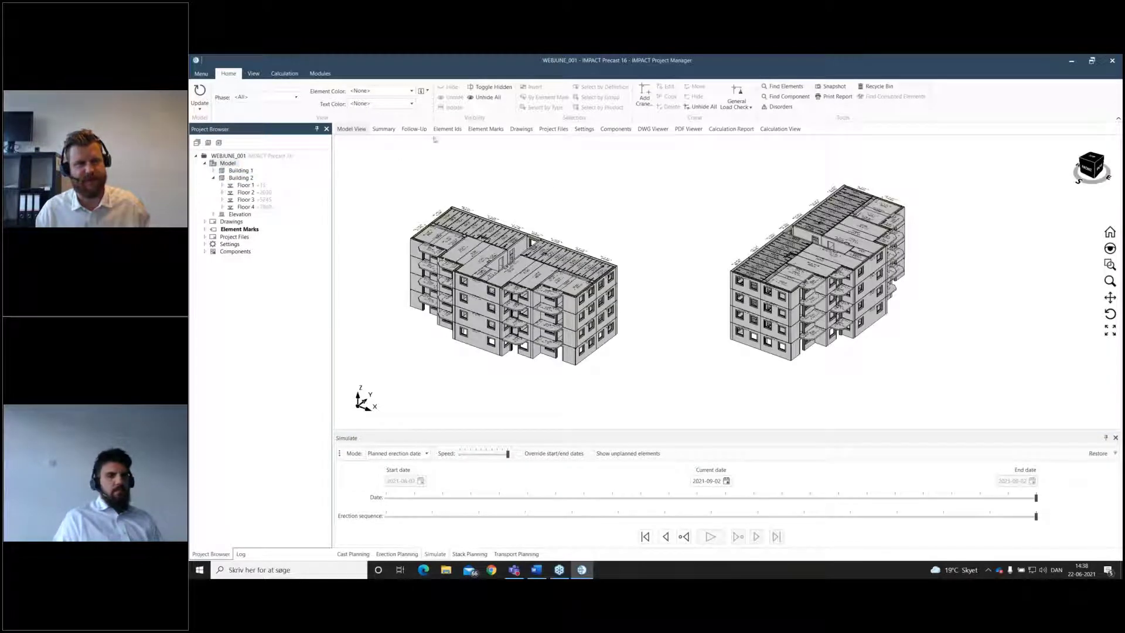
Open the recent project WEBJUNE_002 and look over its building in 3D.
left_click(203, 75)
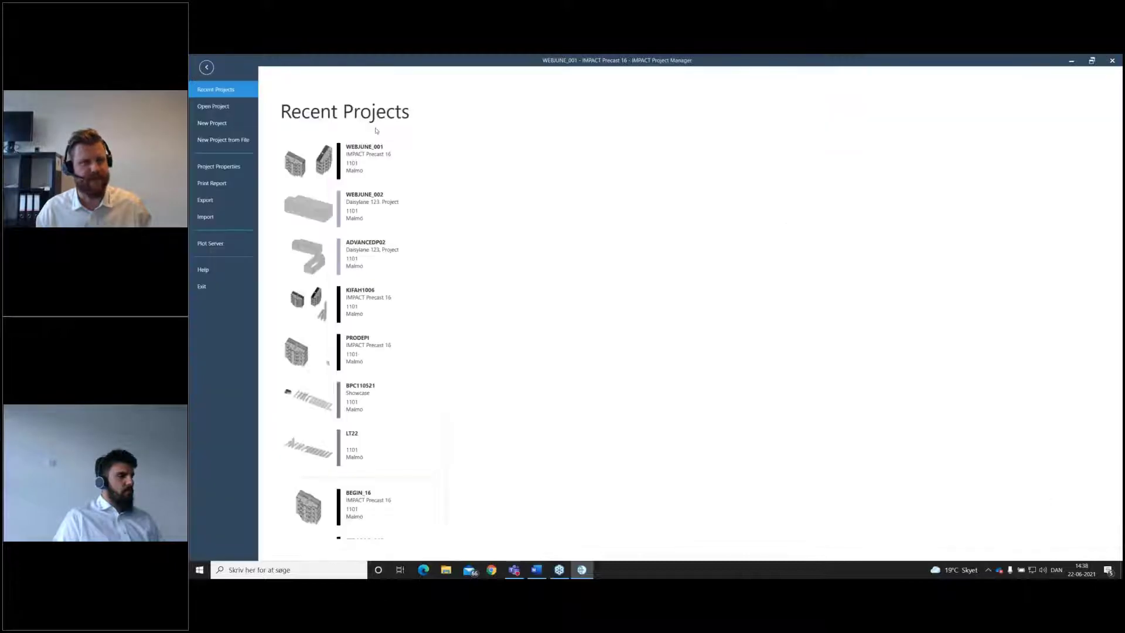
left_click(366, 208)
left_click(488, 427)
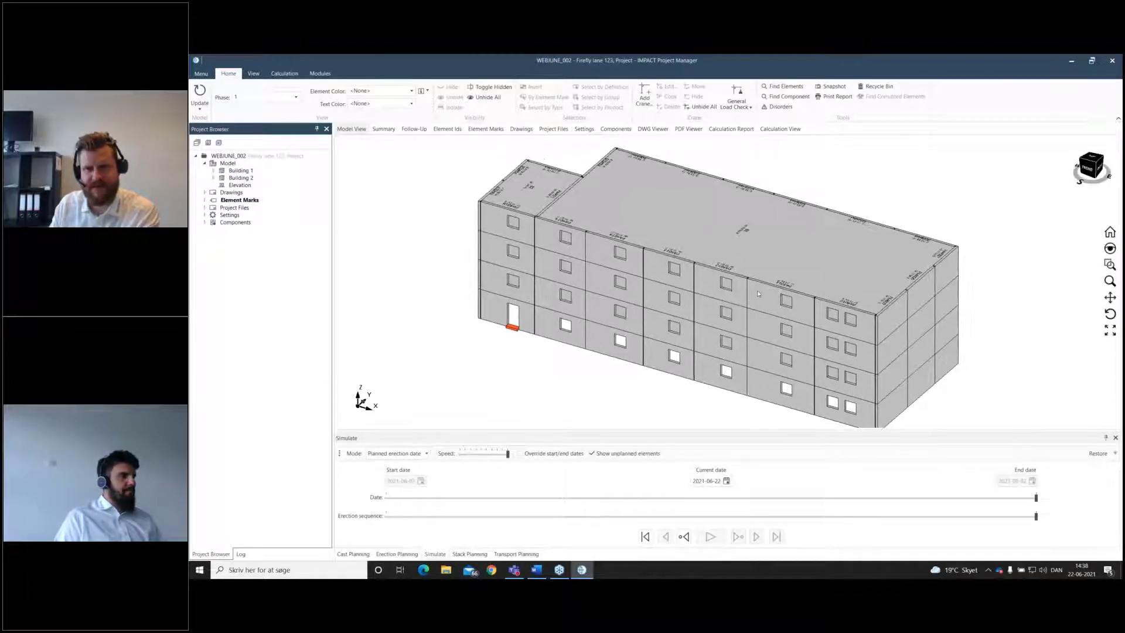
scroll(758, 294, "down", 3)
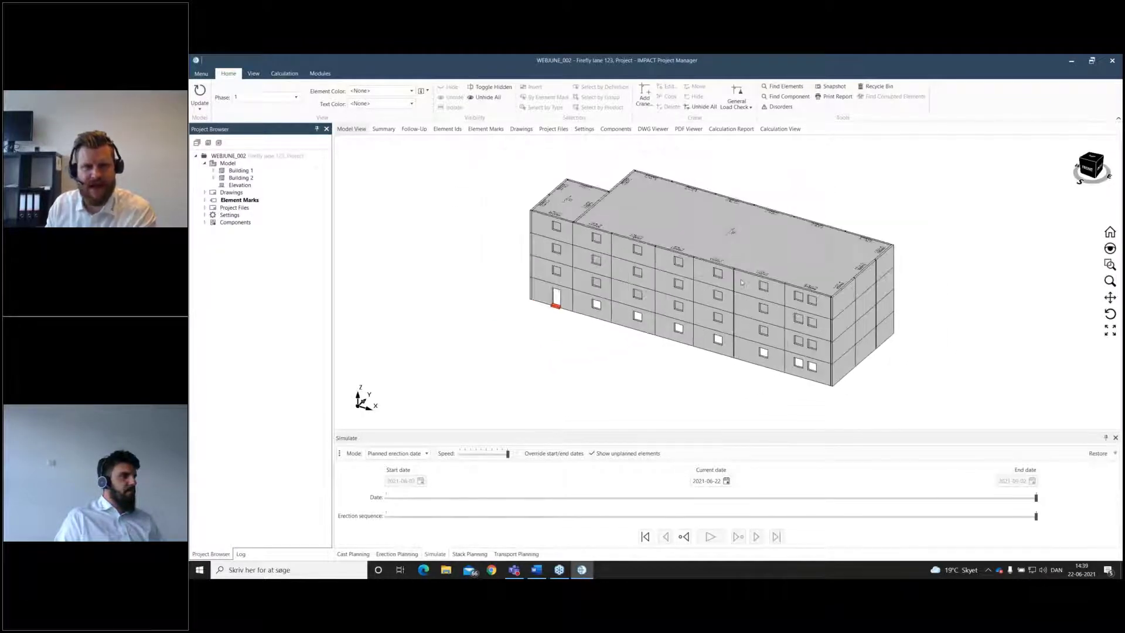
middle_click_drag(742, 283, 743, 324)
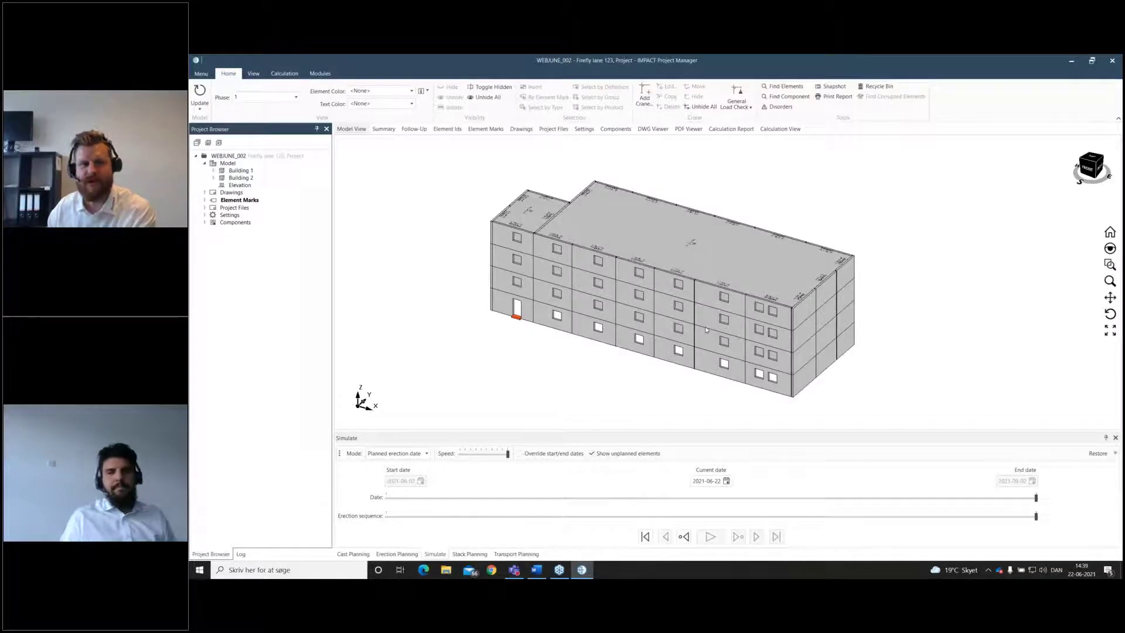
middle_click_drag(707, 260, 688, 250)
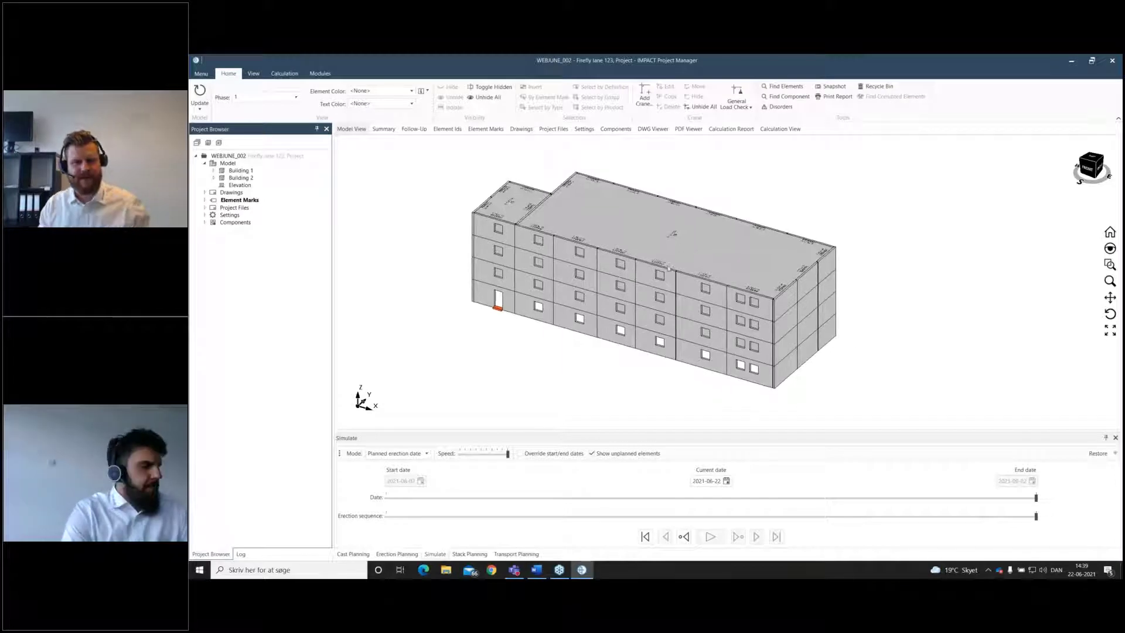
Show only the walls on Floor 1 of Building 1.
left_click(214, 171)
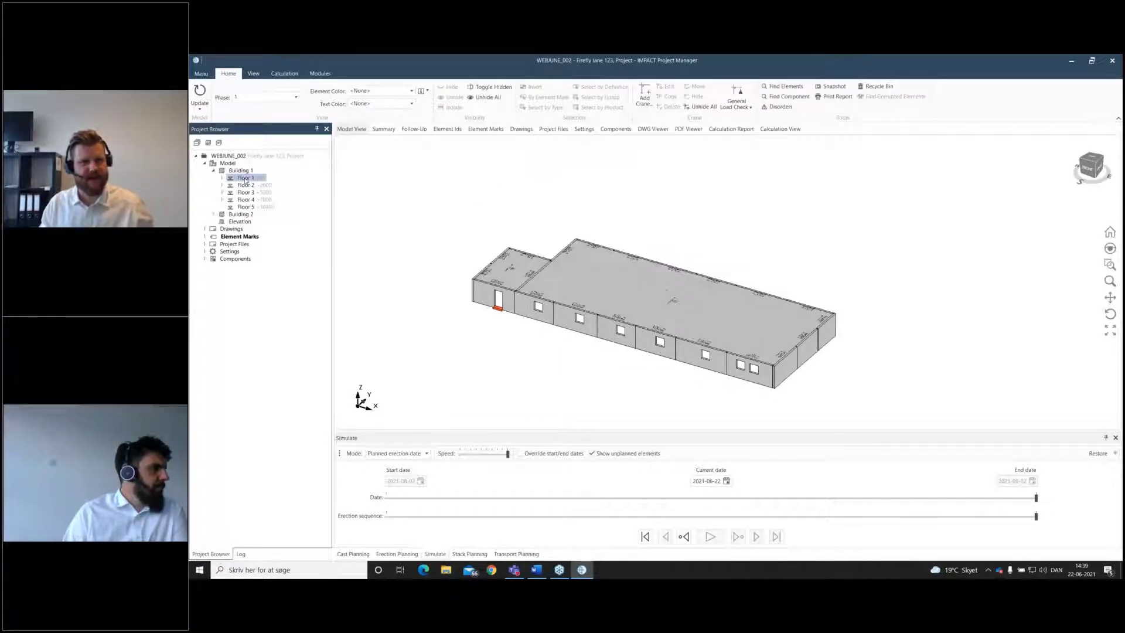
left_click(222, 178)
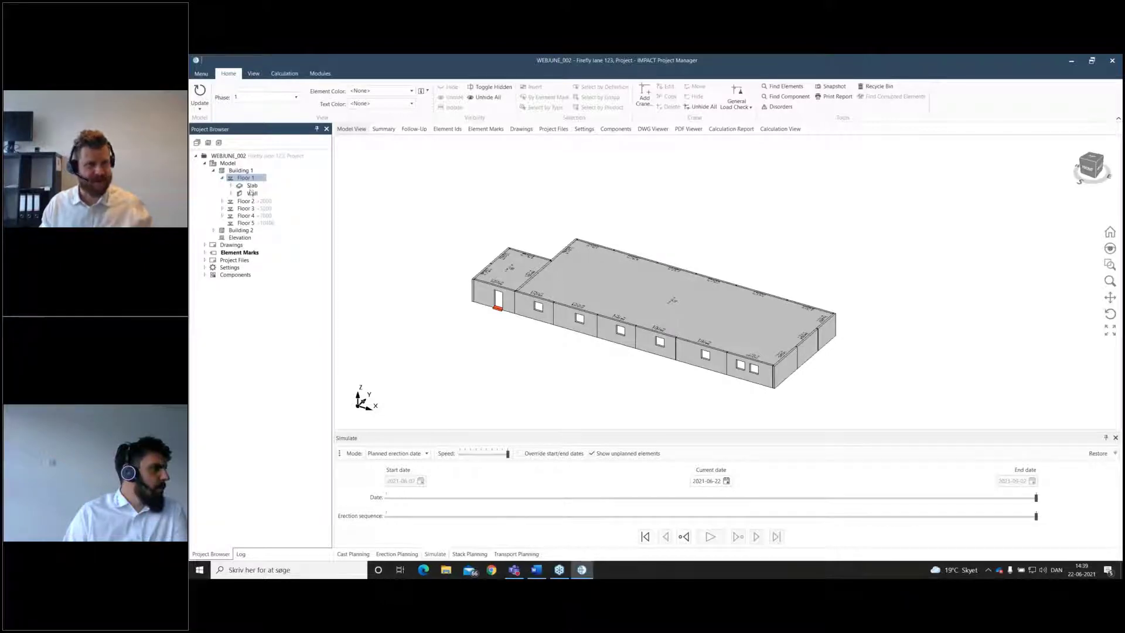
left_click(252, 193)
scroll(743, 289, "up", 3)
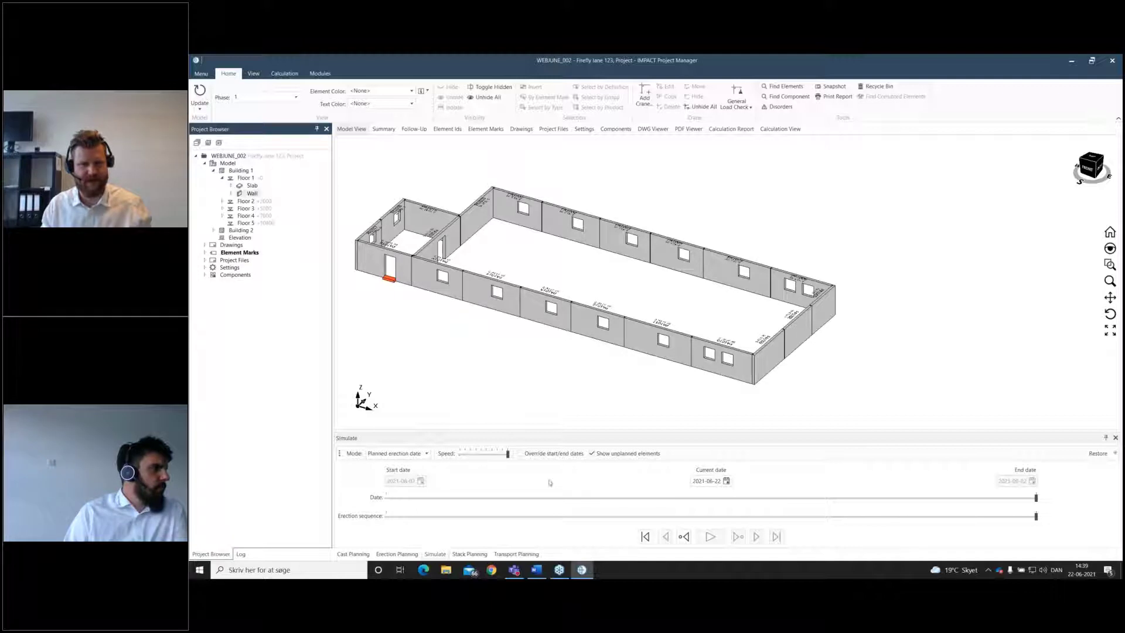
Select the Floor 1 walls in order around the building, ending with the interior wall, and add them to Erection Planning.
left_click(397, 554)
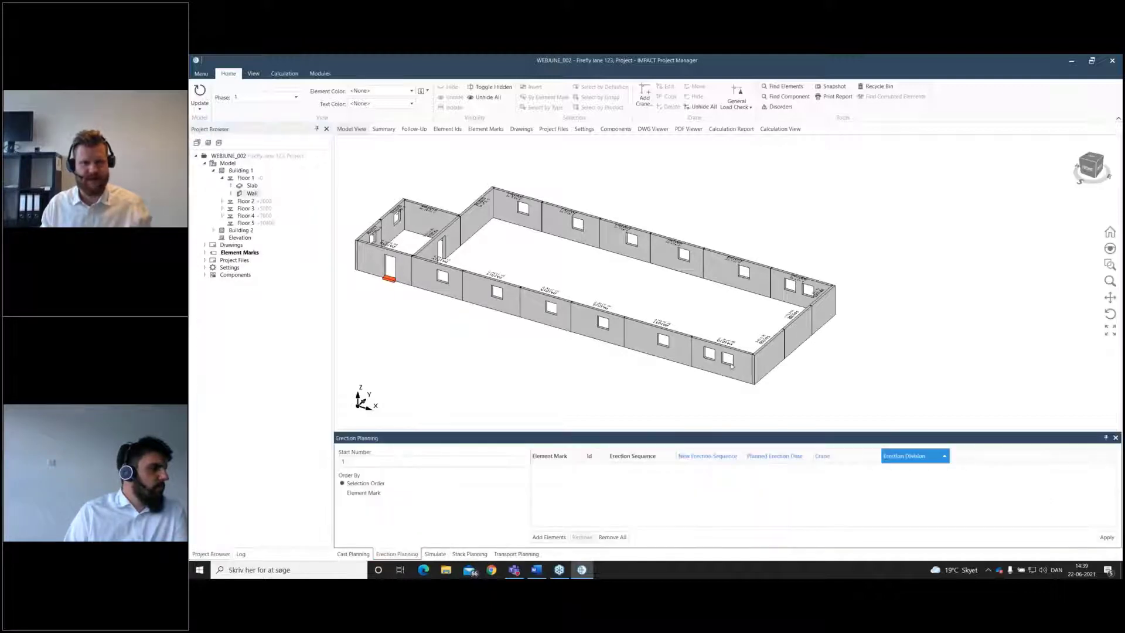
left_click_drag(732, 366, 454, 286)
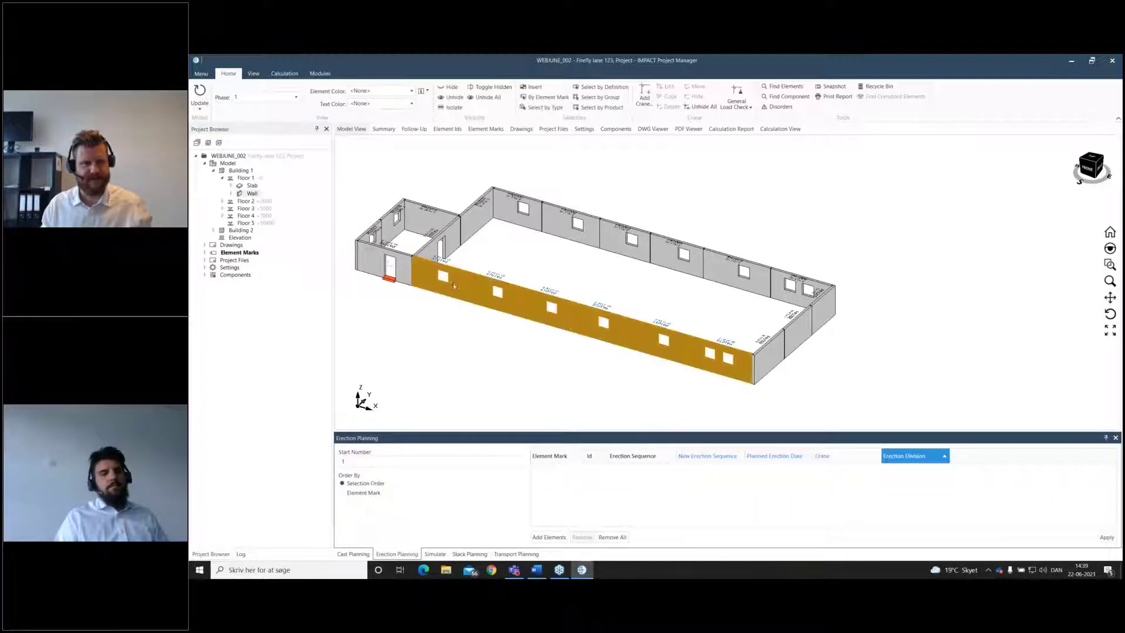
left_click(380, 265)
left_click(377, 232)
left_click(393, 220)
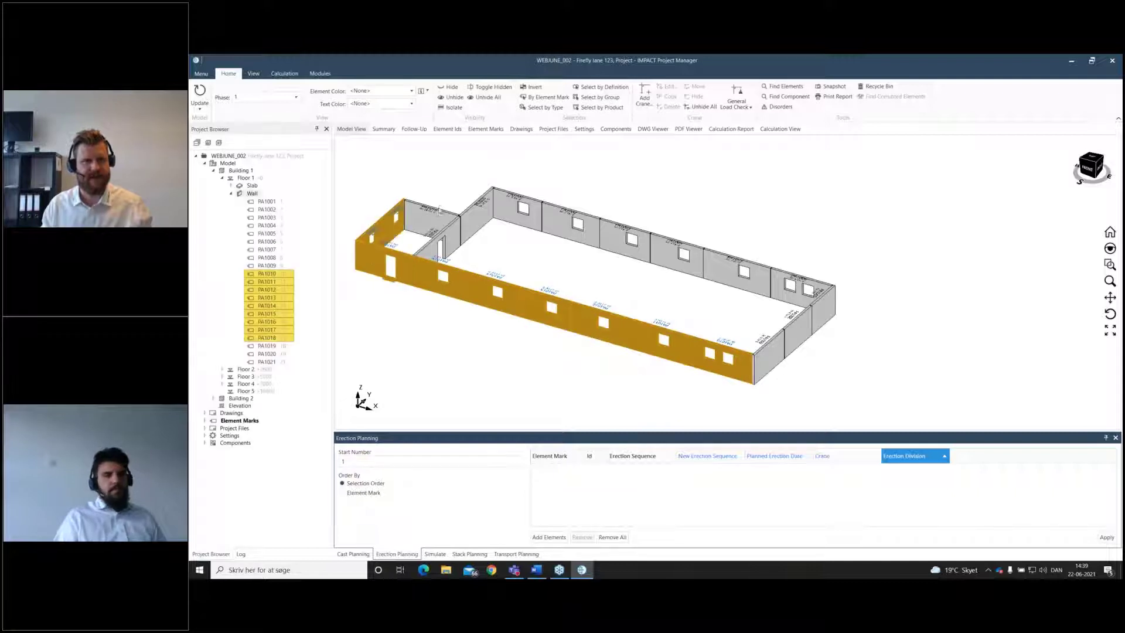
left_click(425, 214)
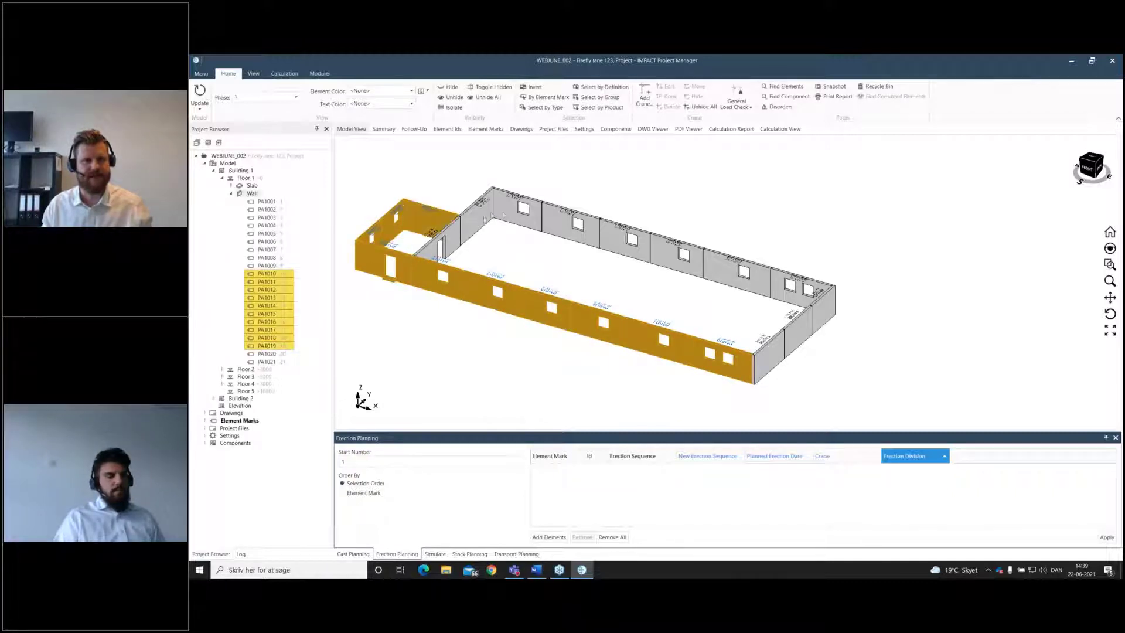
left_click(488, 220)
left_click_drag(511, 213, 817, 312)
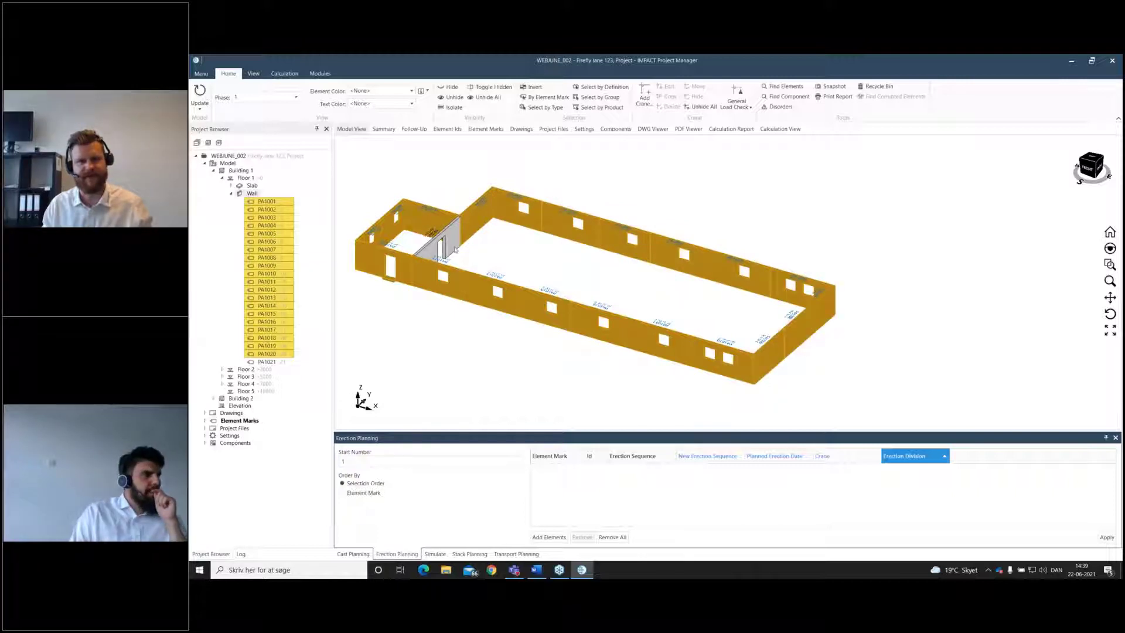
left_click(447, 237)
left_click(542, 537)
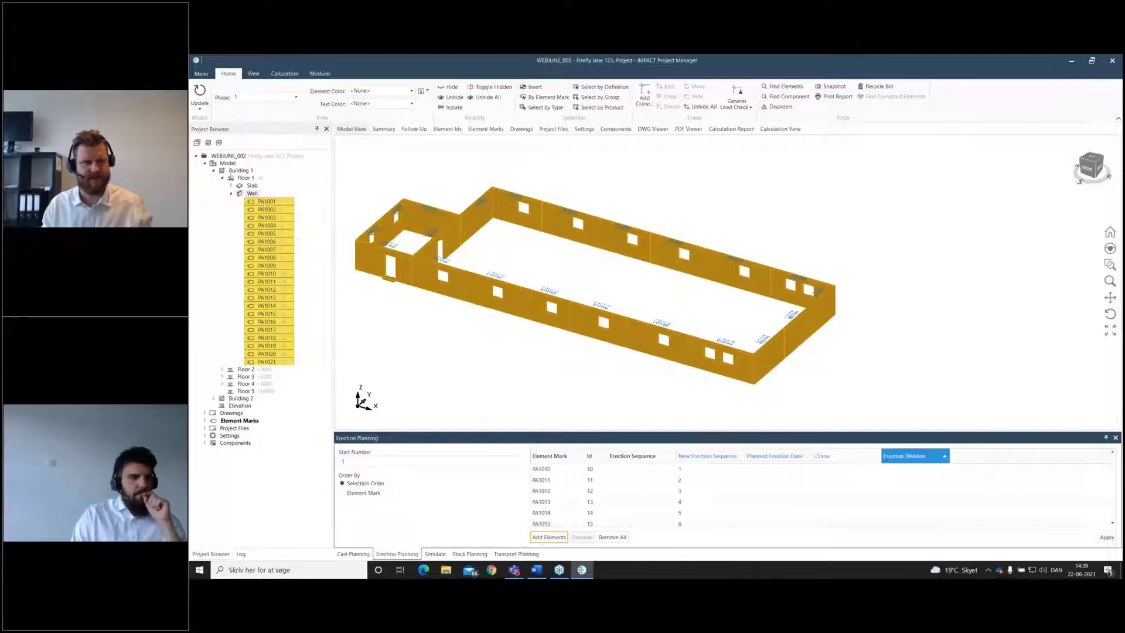
Show only the Floor 2 walls, select them in order around the building with the interior wall last, and add them to the erection plan.
left_click(232, 194)
left_click(222, 201)
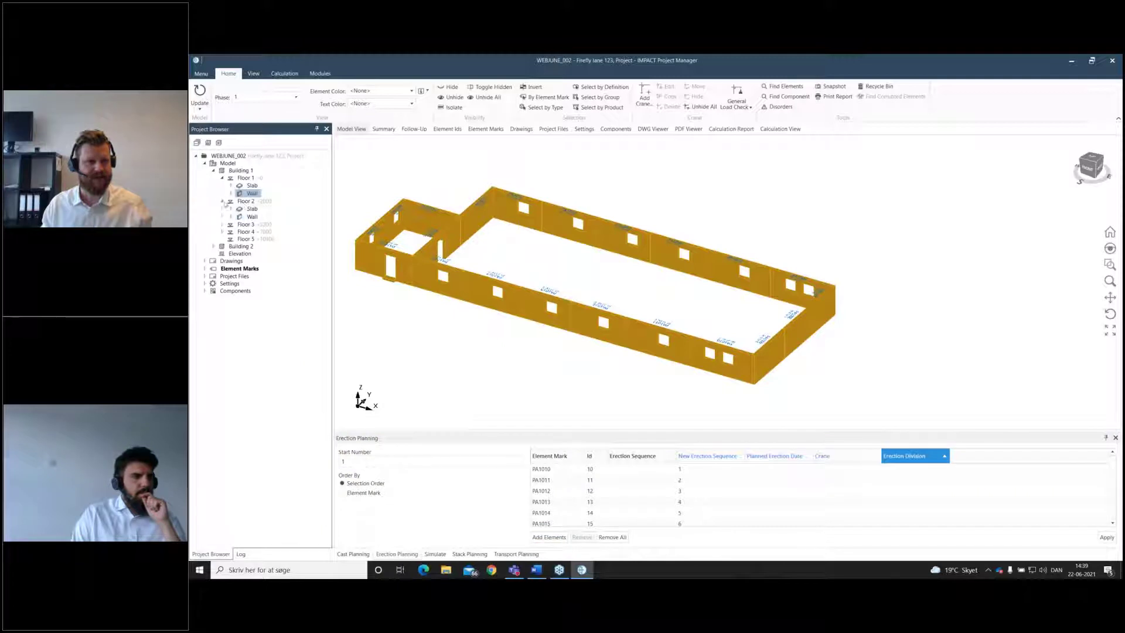
left_click(252, 216)
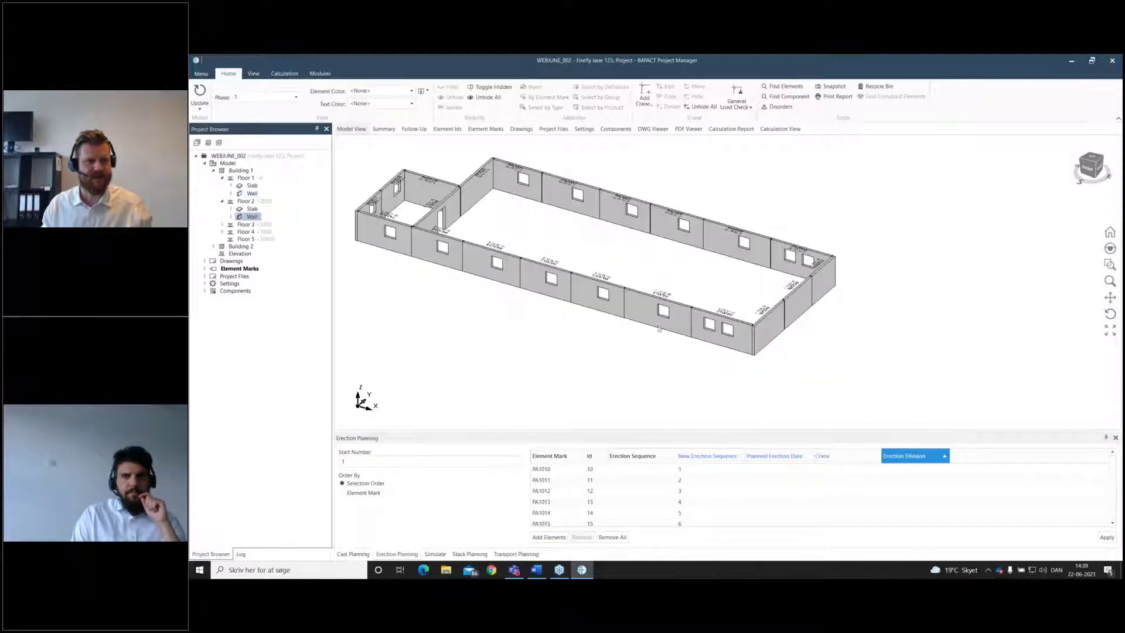
left_click(733, 339)
left_click(669, 322)
left_click(609, 305)
left_click(555, 290)
left_click(502, 274)
left_click(447, 258)
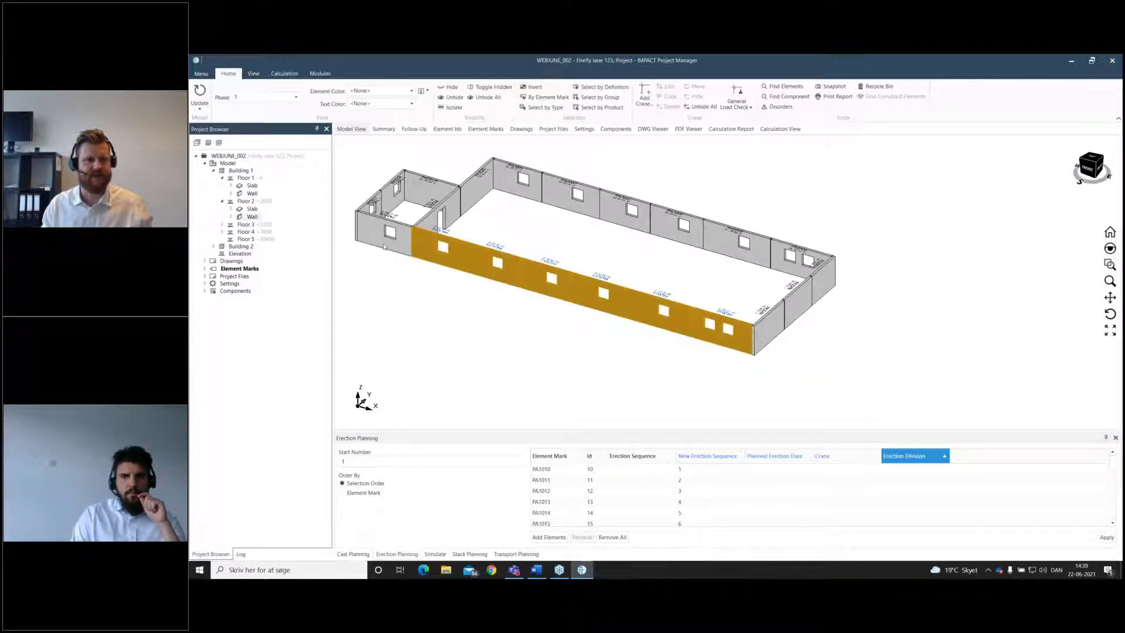
left_click(384, 246)
left_click(376, 202)
left_click(431, 186)
left_click(491, 178)
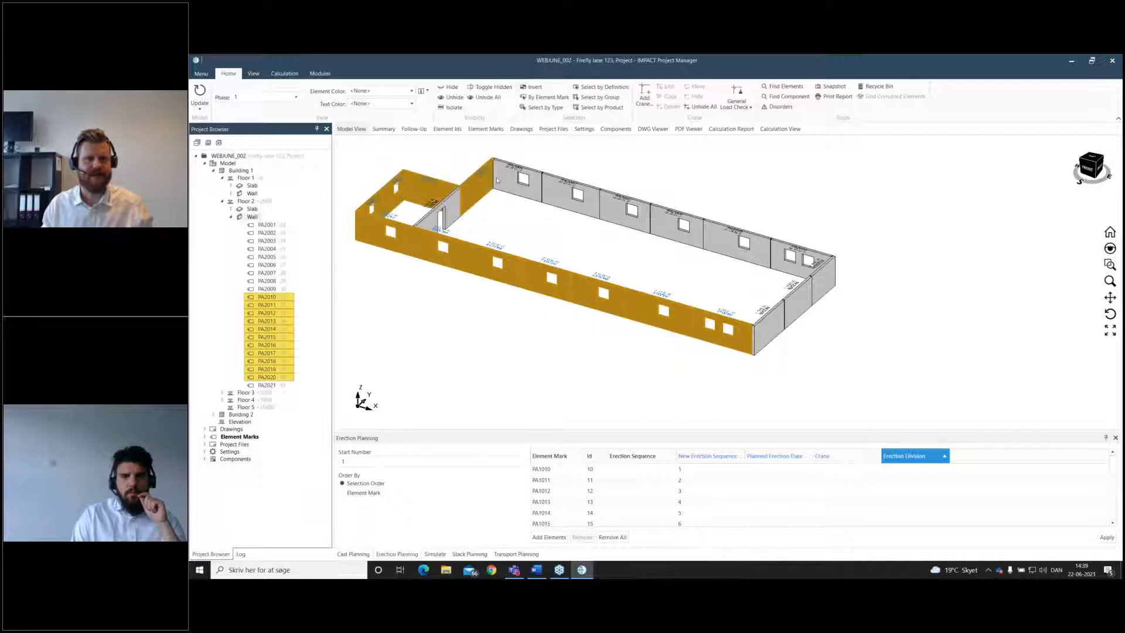
left_click(681, 237)
left_click(724, 239)
left_click(786, 265)
left_click(824, 282)
left_click(799, 301)
left_click(770, 326)
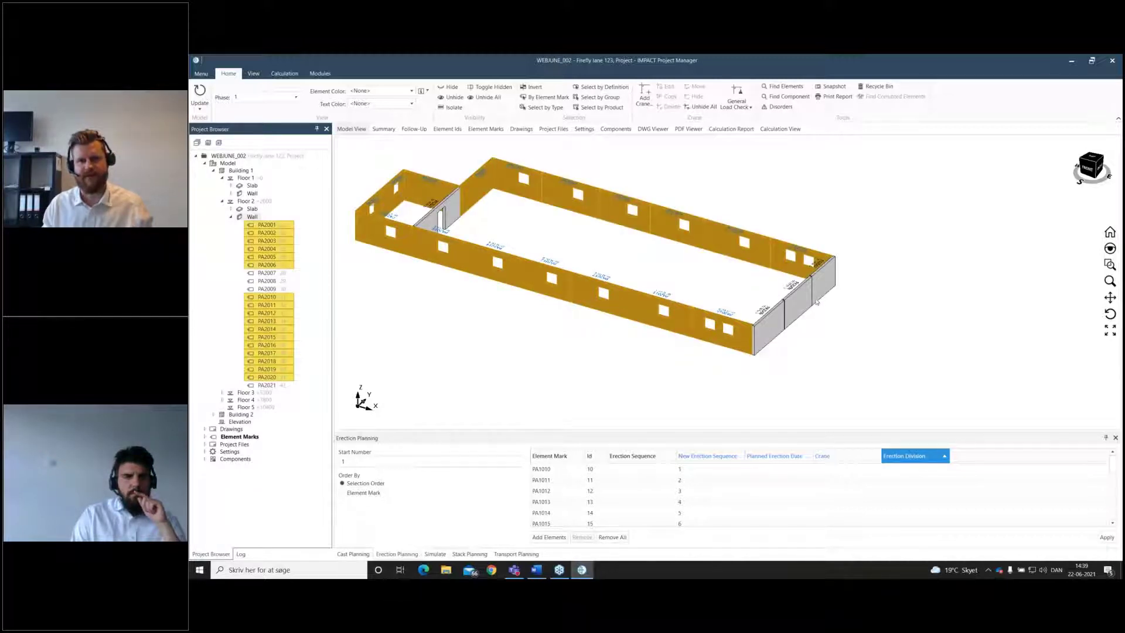
left_click(454, 216)
left_click(549, 537)
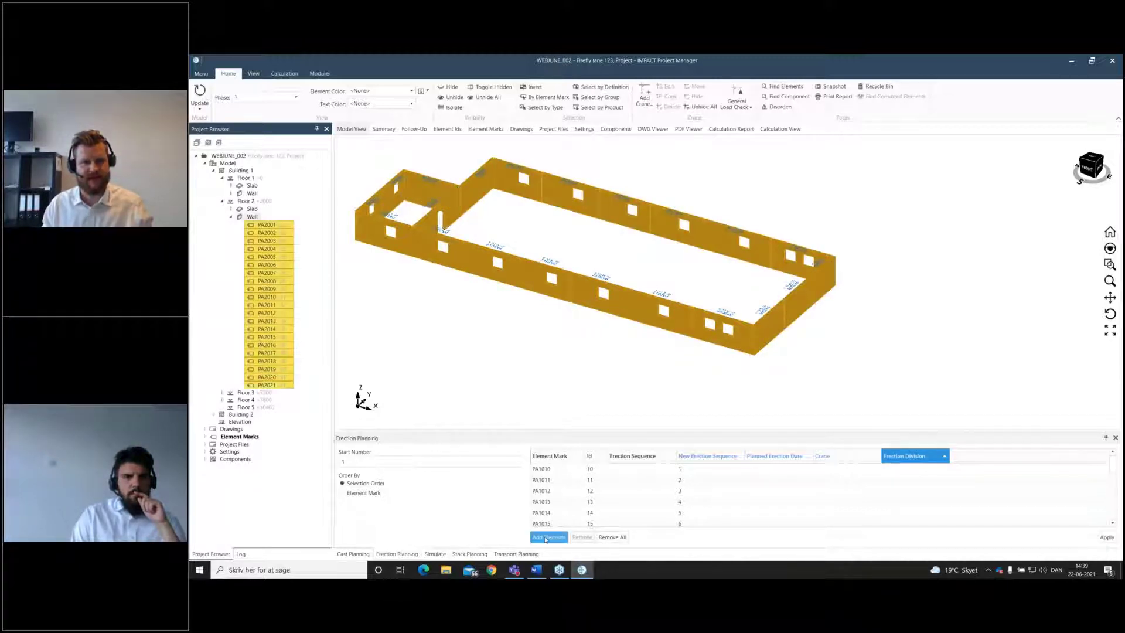
Isolate the Floor 3 walls, select them in the same order with the interior wall last, and add them to the erection plan.
left_click(231, 216)
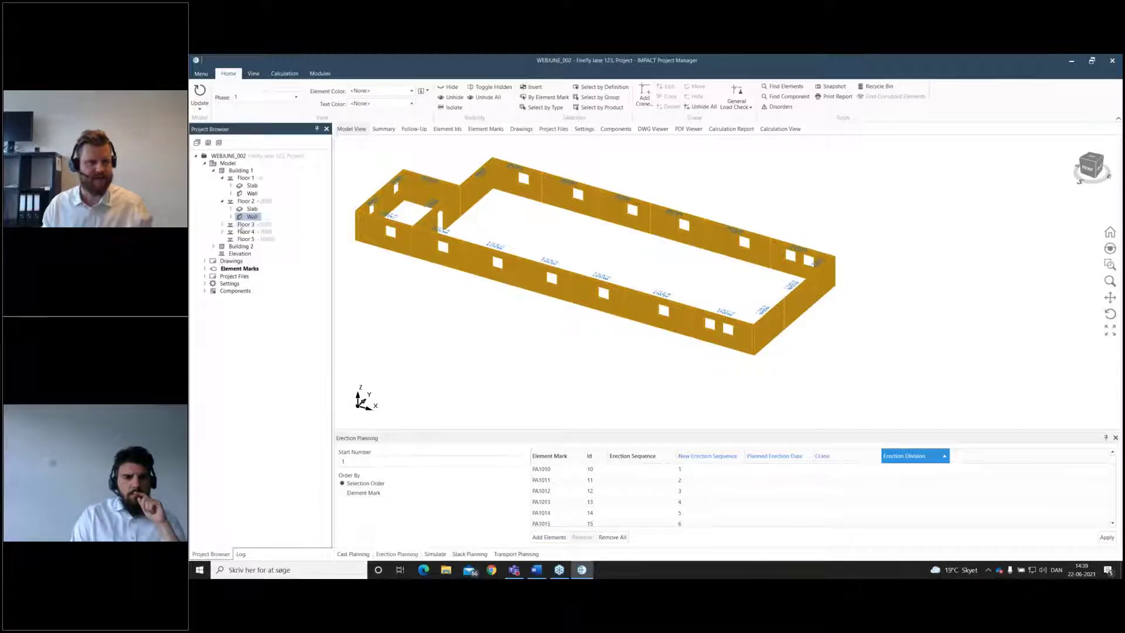
left_click(240, 225)
left_click(223, 224)
left_click(252, 240)
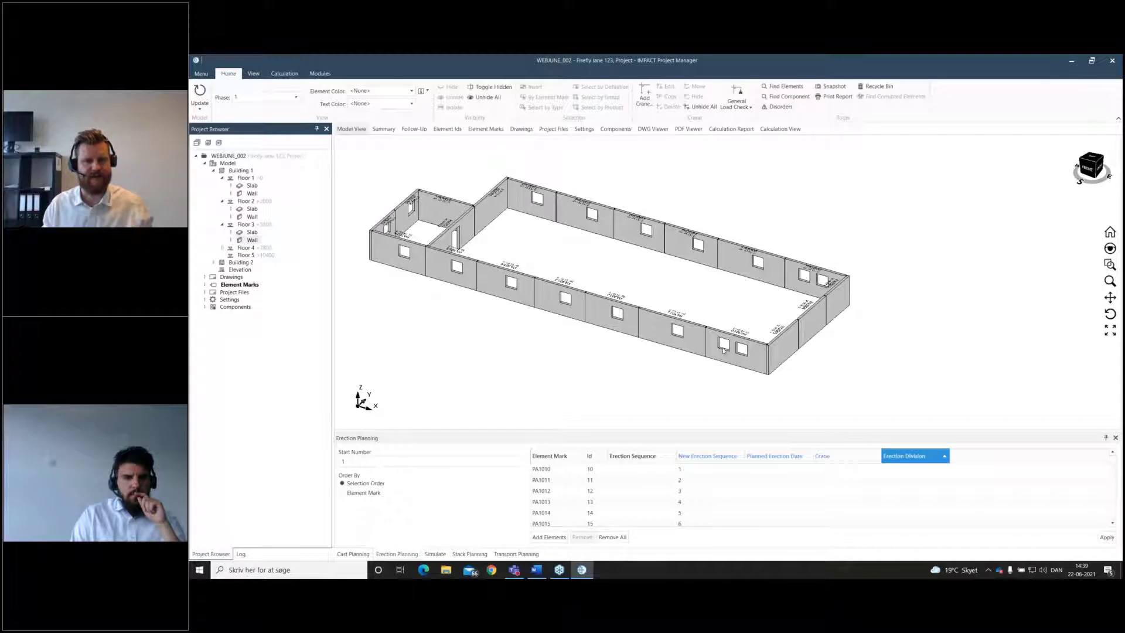
left_click(725, 349)
left_click(390, 252, "ctrl")
left_click(399, 221, "ctrl")
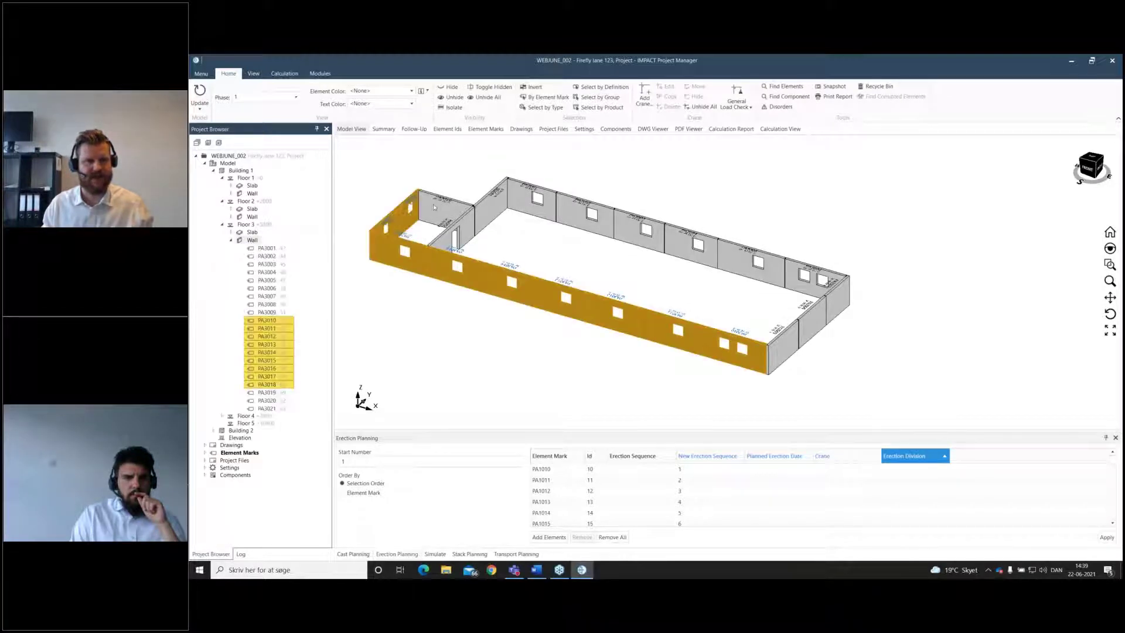
left_click(439, 207, "ctrl")
left_click(491, 204, "ctrl")
left_click_drag(530, 196, 808, 279, "ctrl")
left_click(837, 303, "ctrl")
left_click(817, 330, "ctrl")
left_click(791, 347, "ctrl")
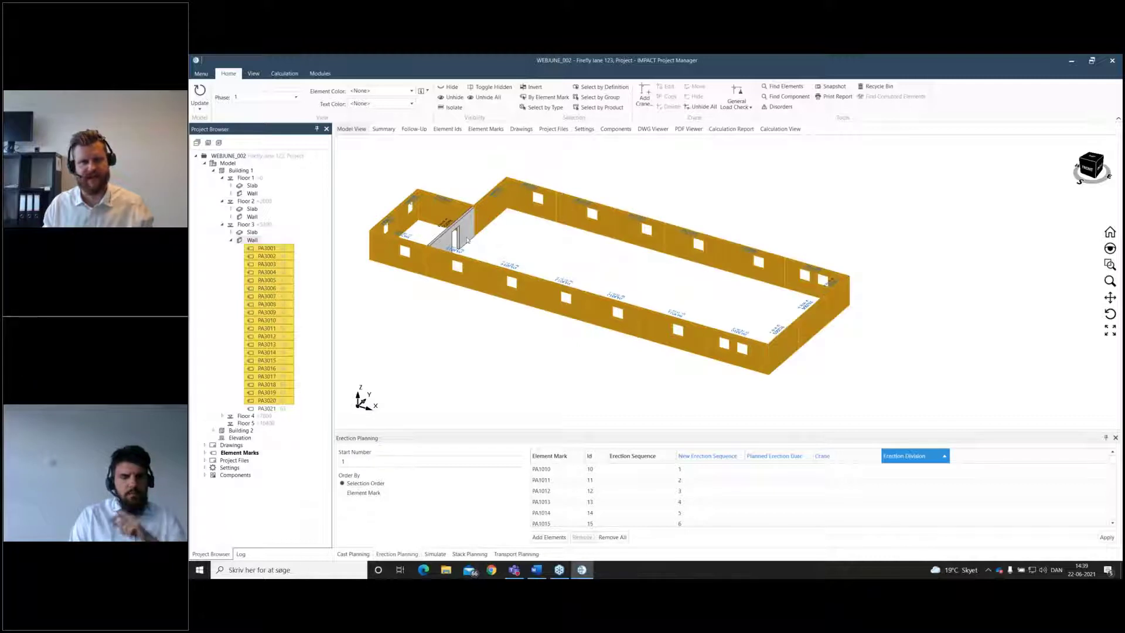
left_click(452, 241, "ctrl")
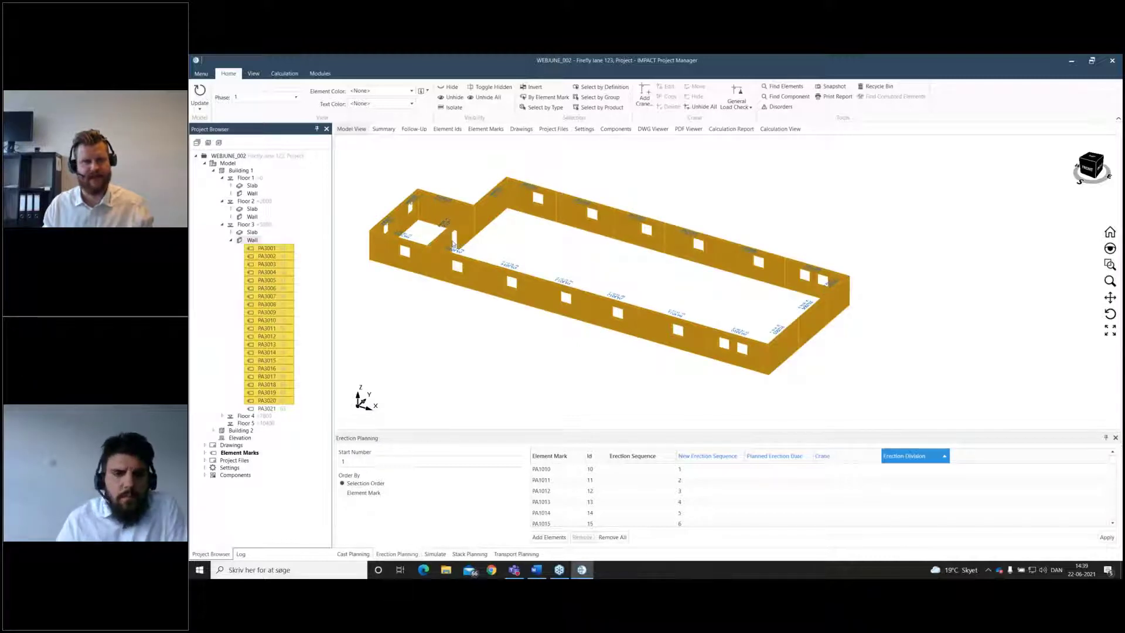
left_click(549, 537)
Isolate the Floor 4 walls, select all of them in erection order, and add them to the erection plan.
left_click(250, 417)
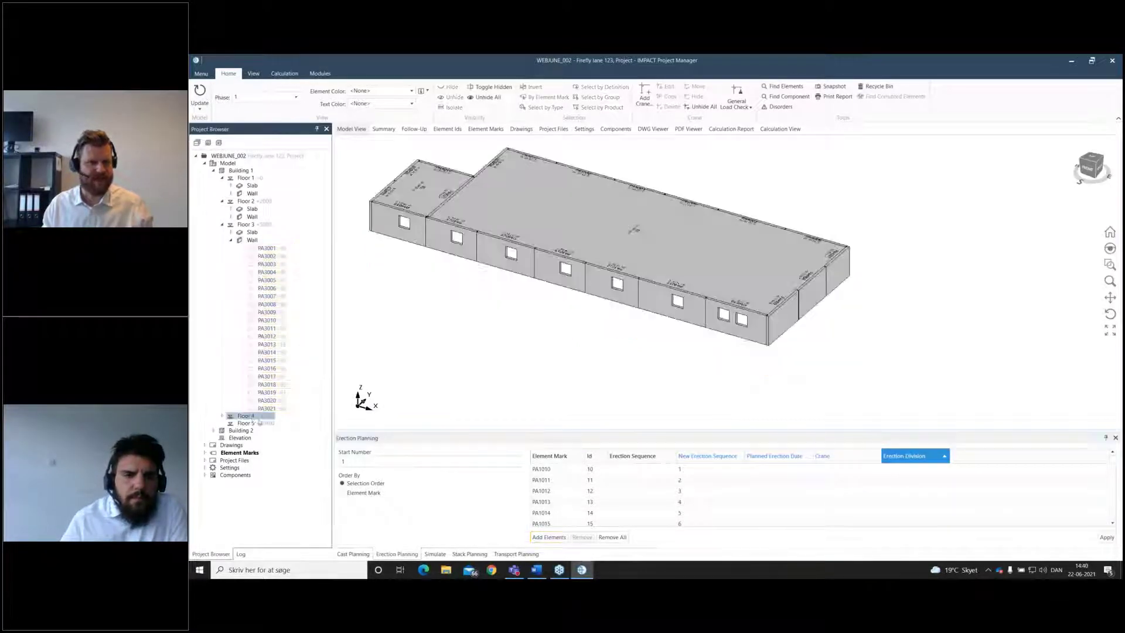
left_click(223, 416)
left_click(253, 432)
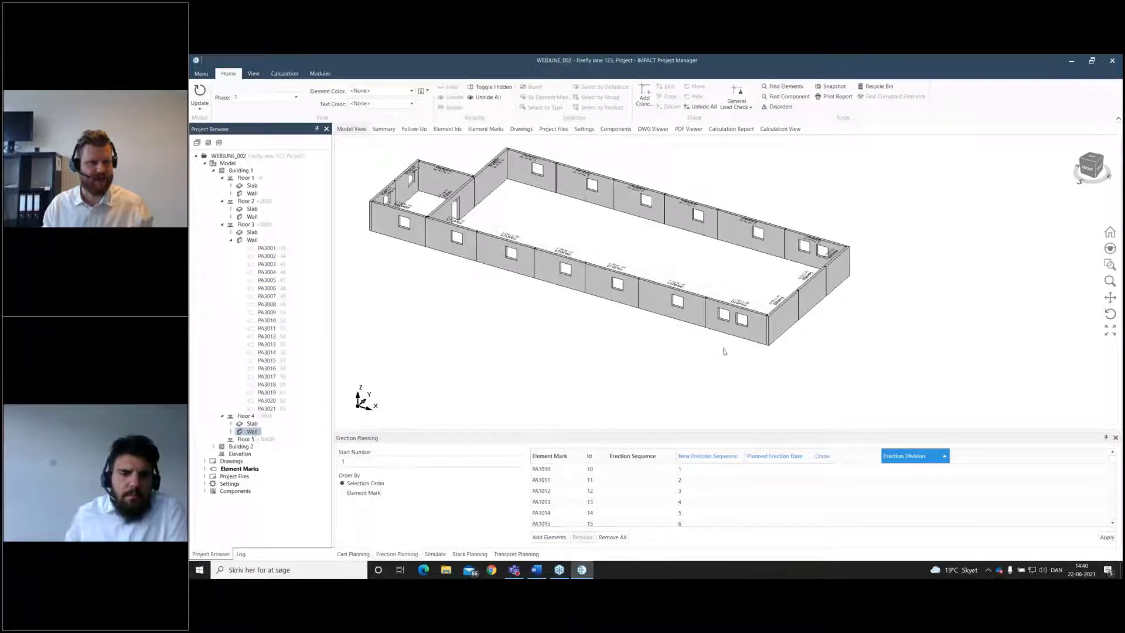
left_click_drag(475, 254, 621, 194)
left_click_drag(799, 249, 795, 247)
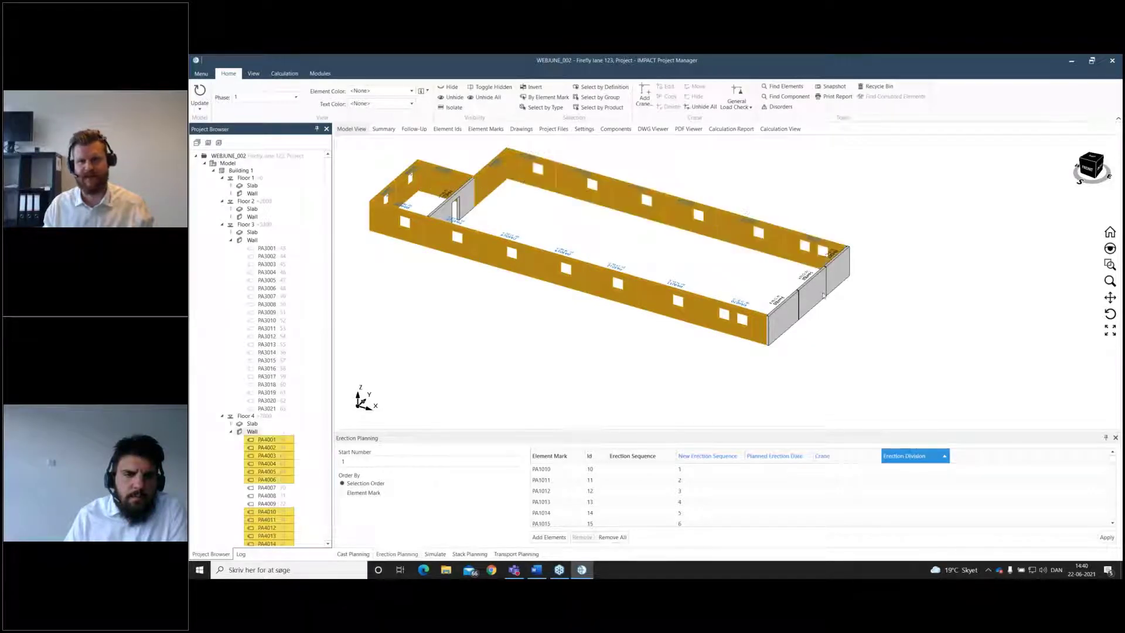
left_click(828, 294)
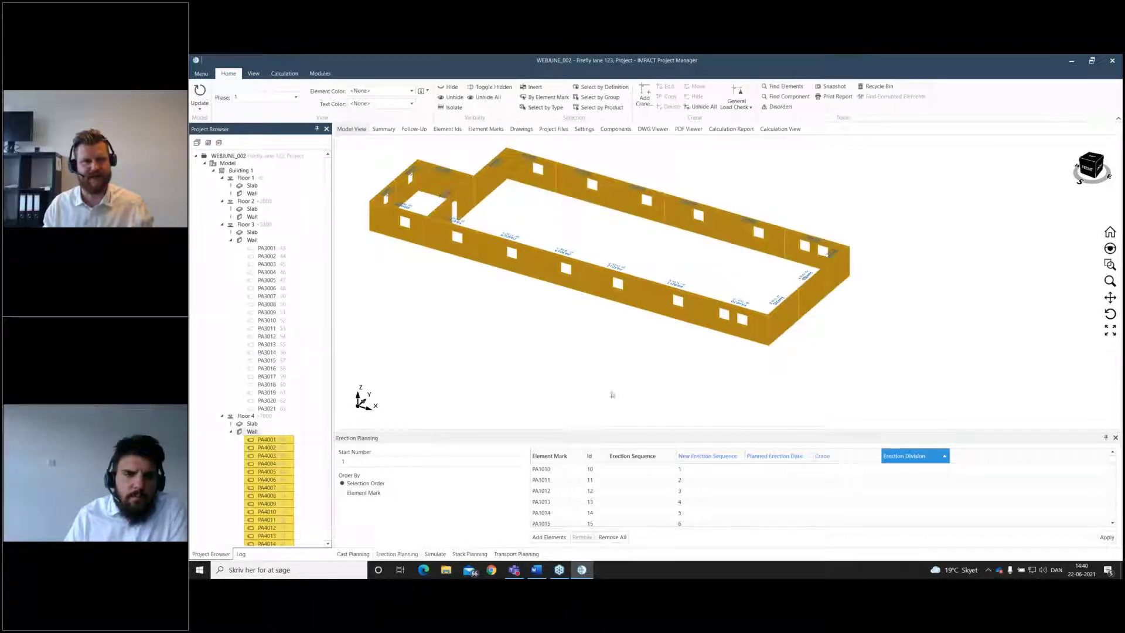
left_click(549, 538)
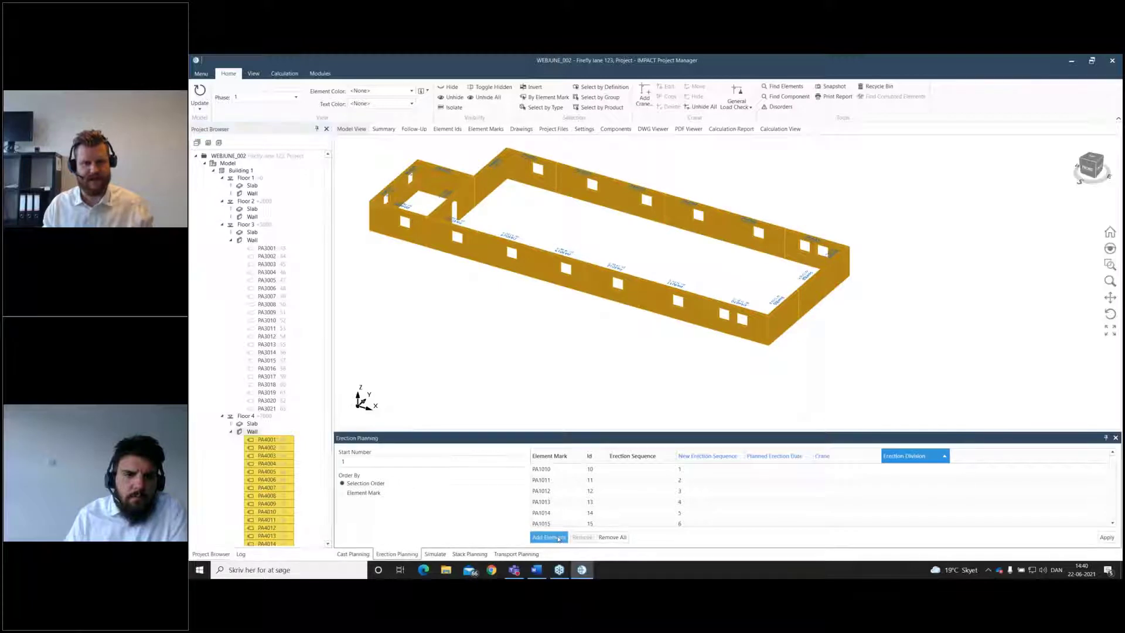
Assign Erection Div 1 to all the listed wall elements and apply the erection planning.
left_click(911, 503)
key("ctrl+a")
right_click(914, 498)
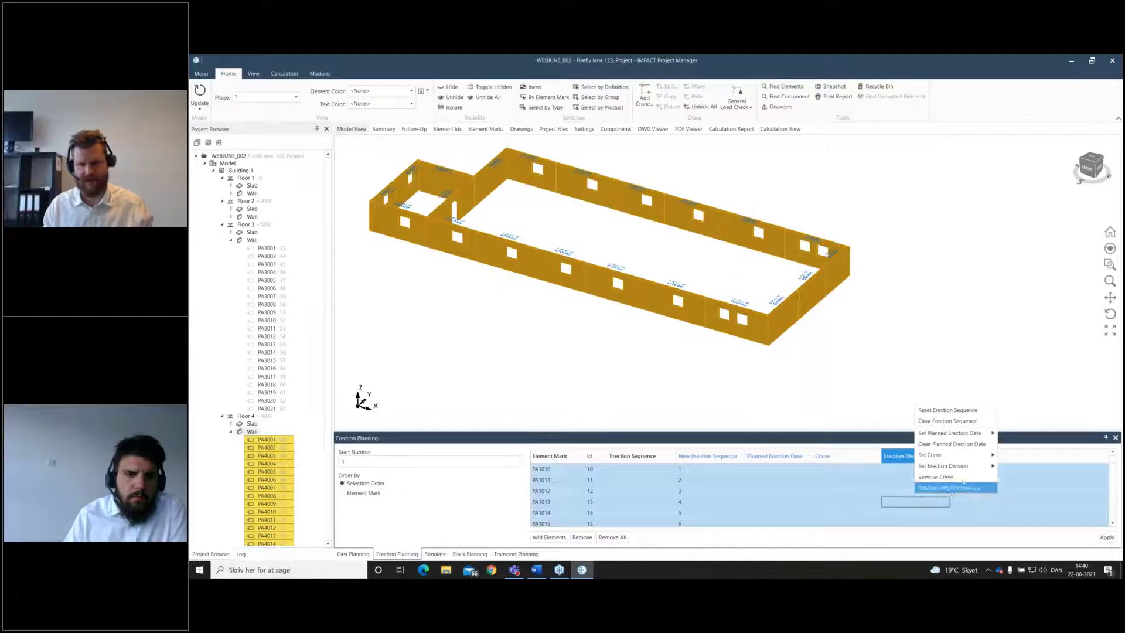
mouse_move(961, 466)
left_click(1027, 469)
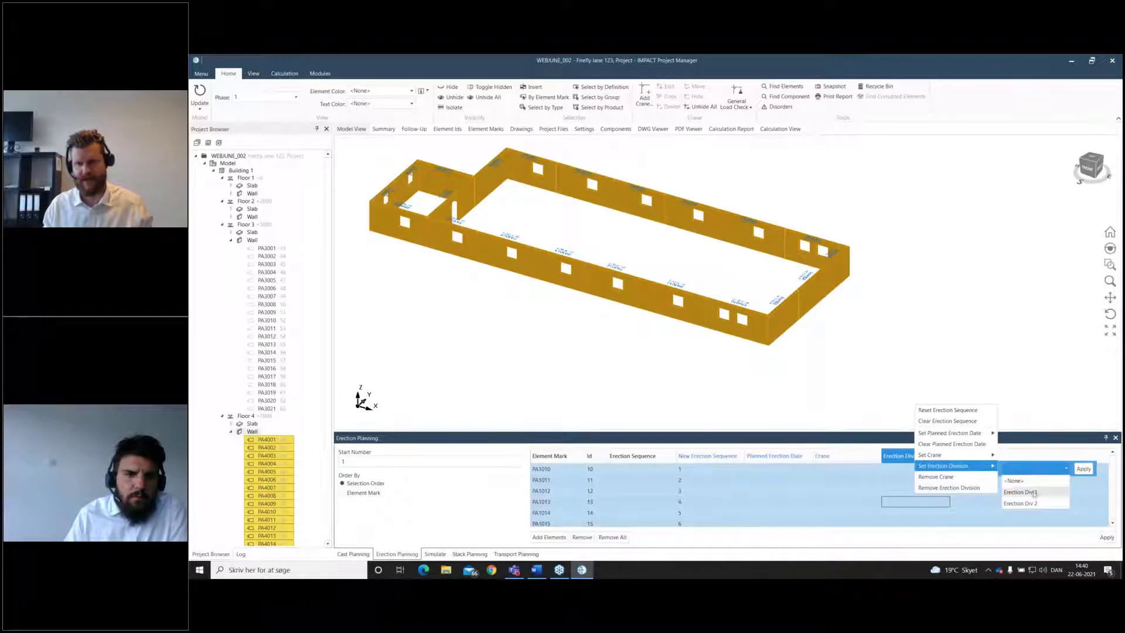
left_click(1034, 494)
left_click(1083, 471)
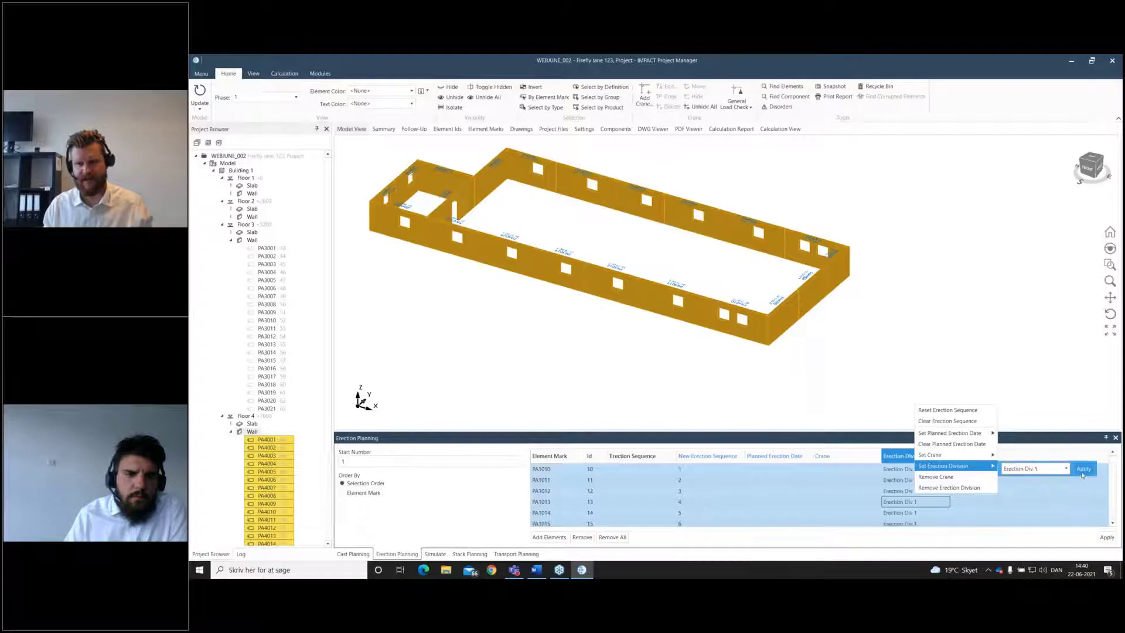
left_click(1107, 537)
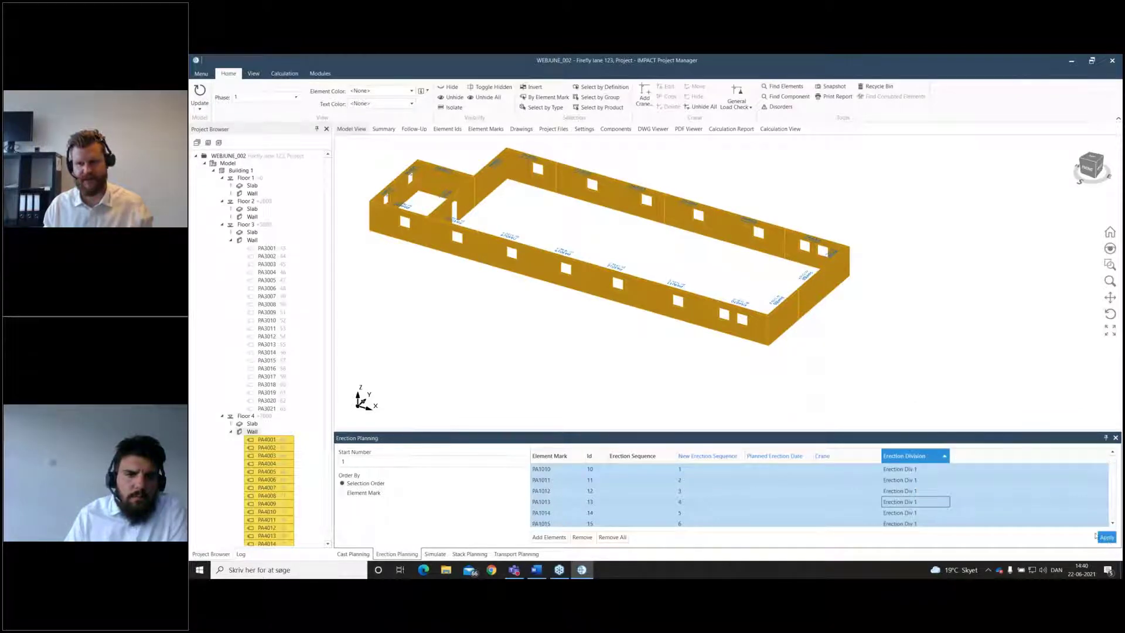
Clear the wall selection, display the whole model and look at the roof slabs.
left_click(597, 347)
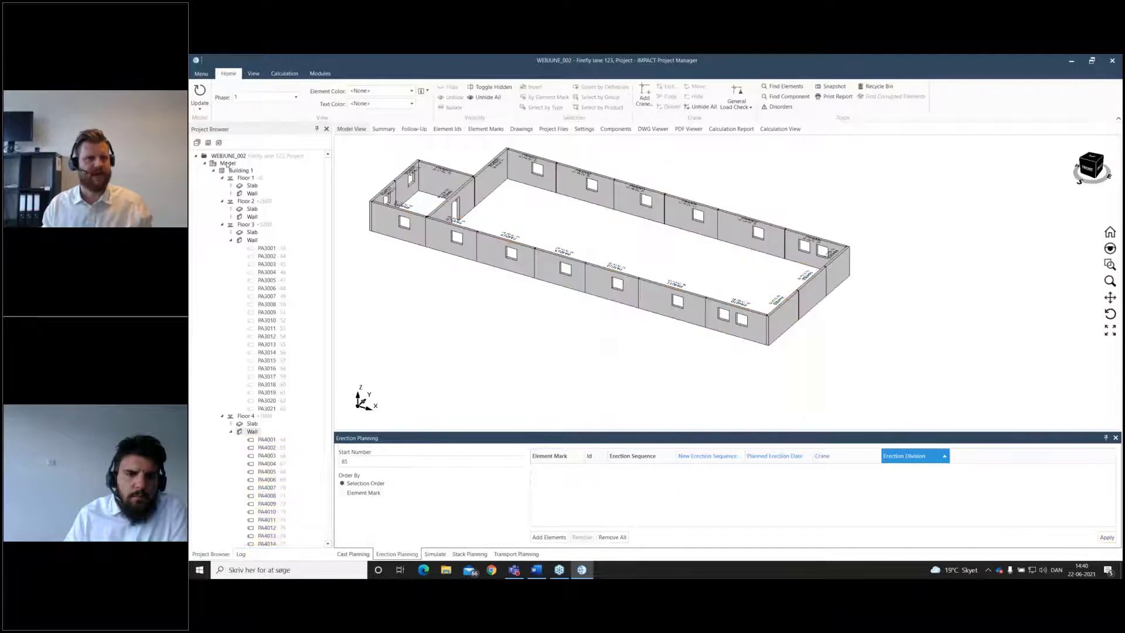
left_click(228, 164)
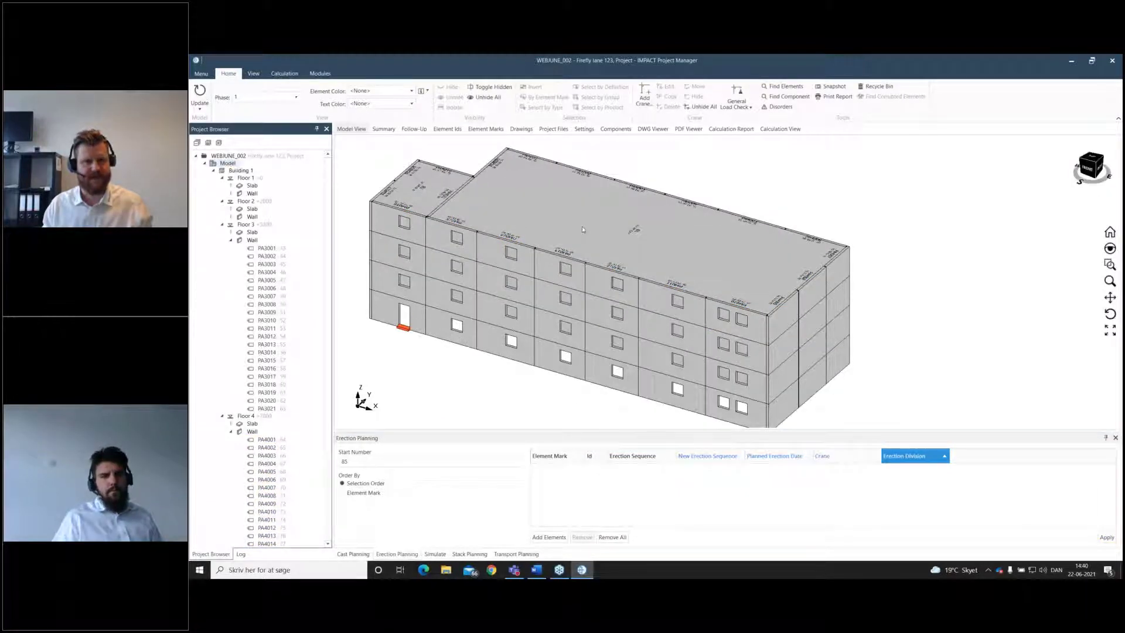
left_click(430, 181)
left_click(452, 154)
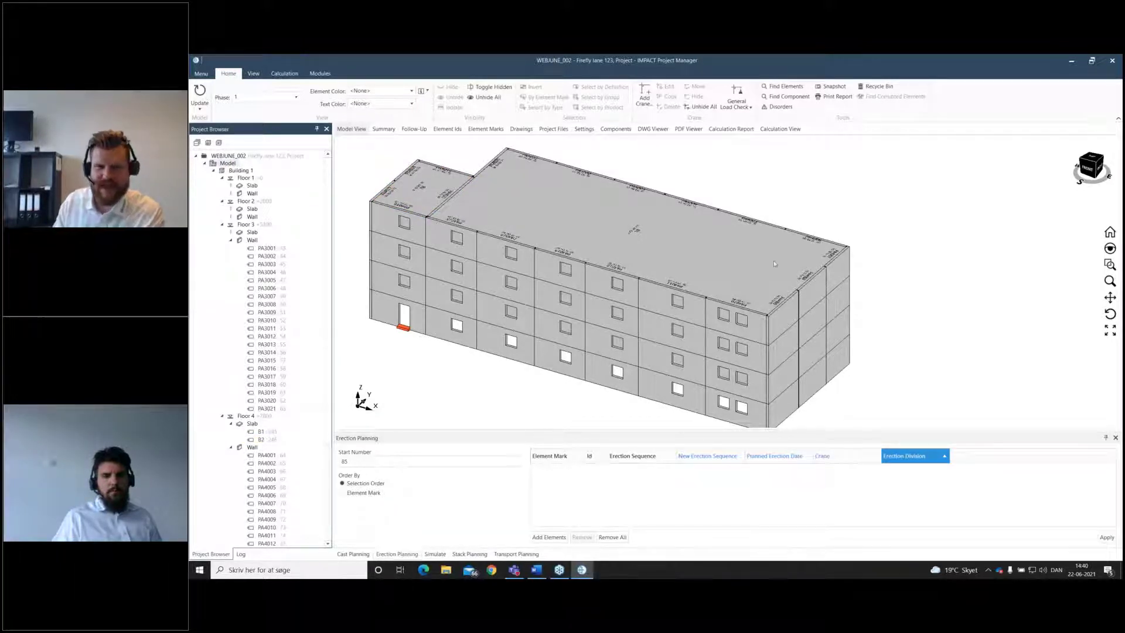
Play the simulation in Erection Sequence mode with unplanned elements hidden, and display all of Building 1 again.
left_click(435, 554)
left_click(592, 453)
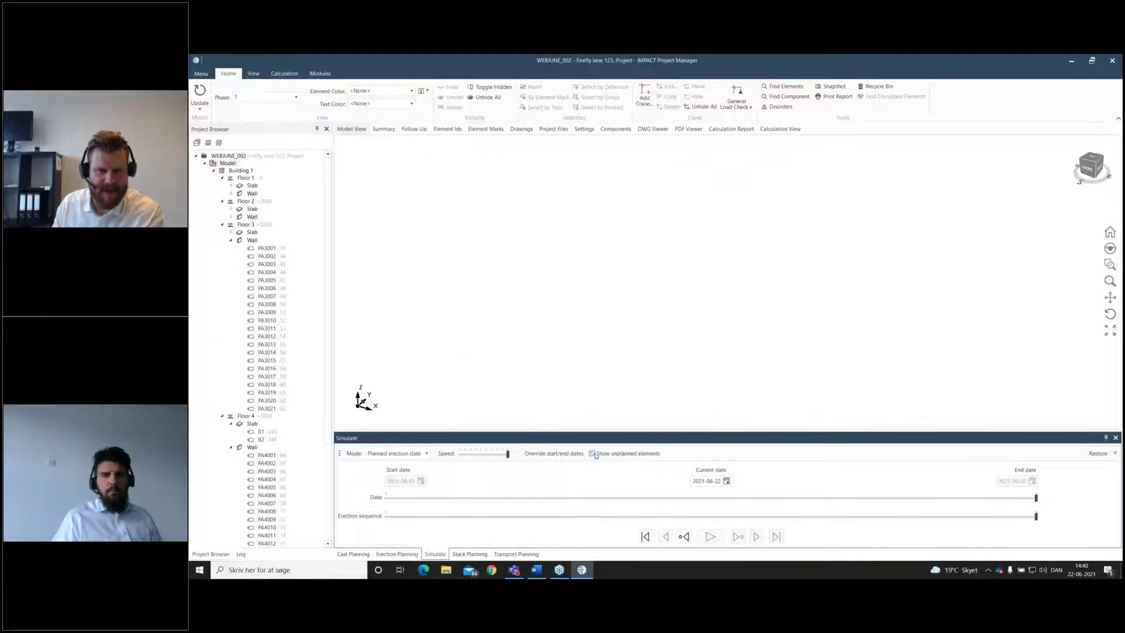
left_click(399, 453)
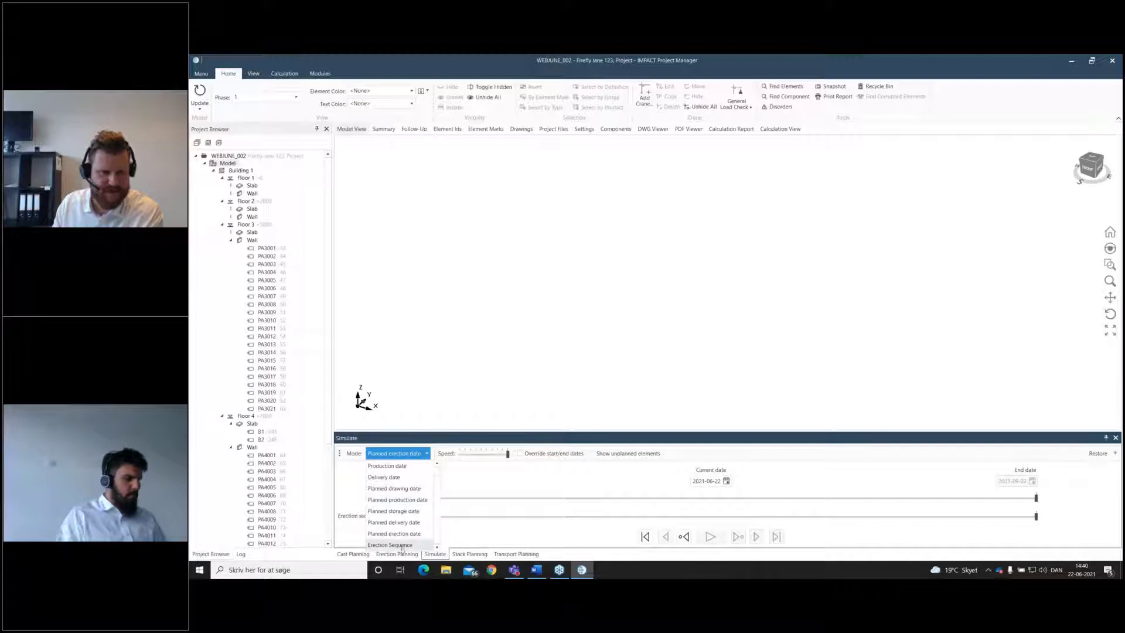
left_click(403, 545)
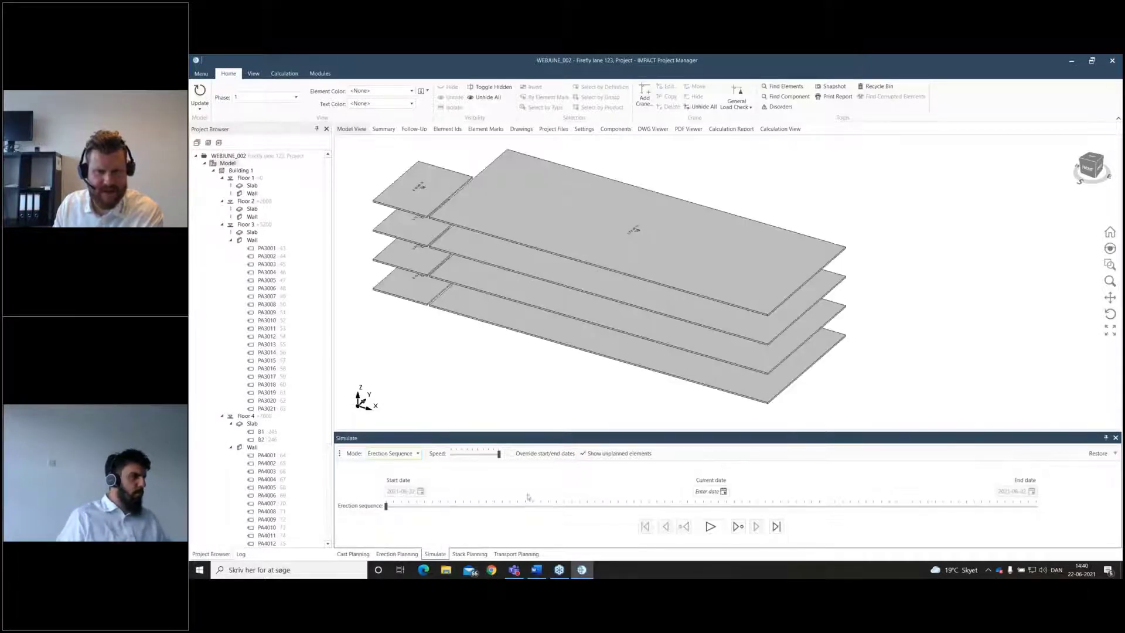
left_click(584, 454)
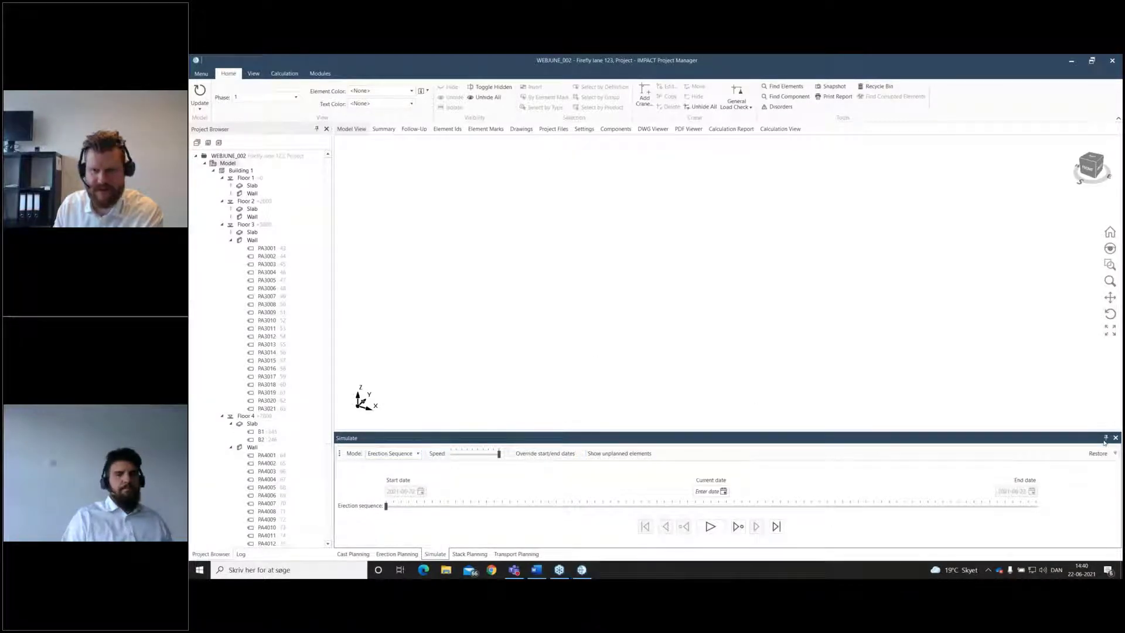
left_click(711, 526)
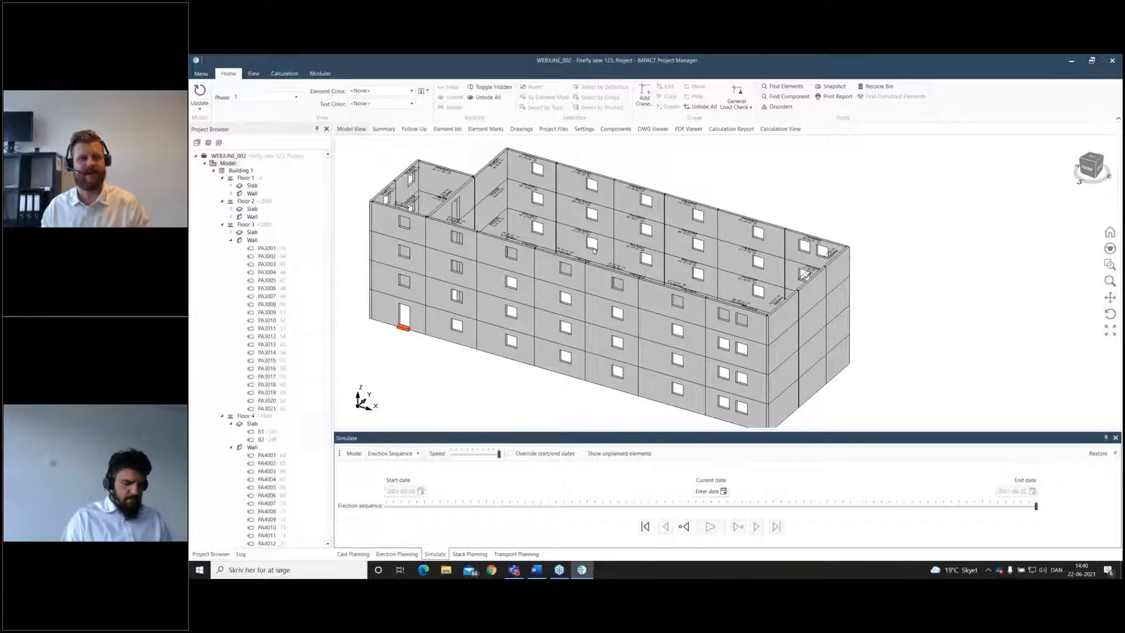
left_click(243, 171)
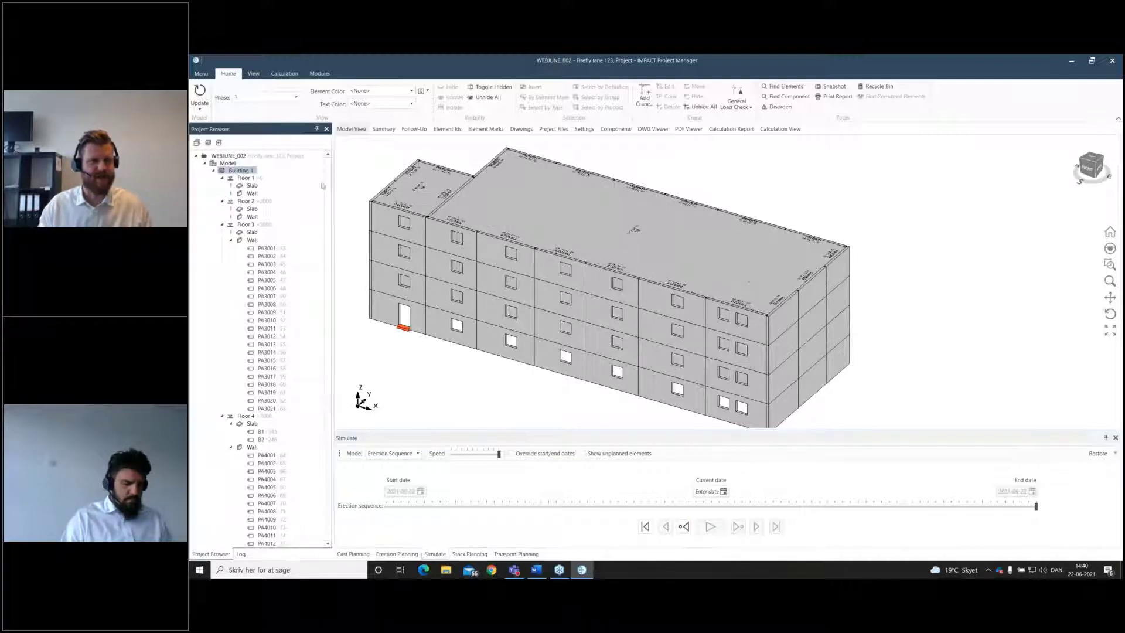
Collapse the expanded floors of Building 1 in the project tree and list only the Floor 1 walls by element ID.
left_click(222, 177)
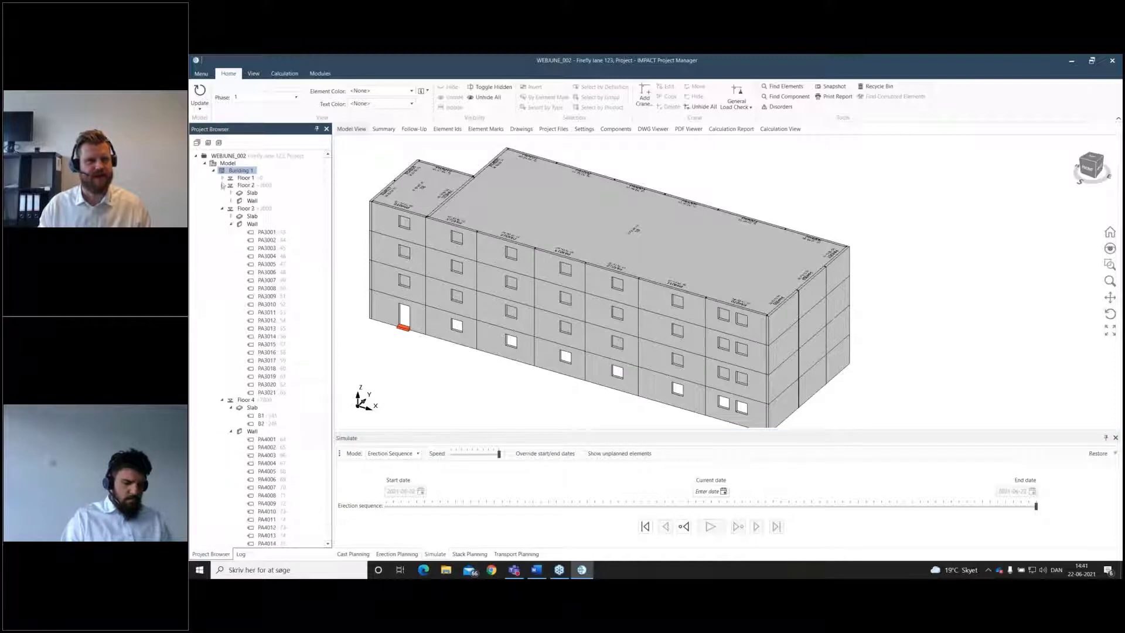
left_click(222, 186)
left_click(222, 192)
left_click(222, 200)
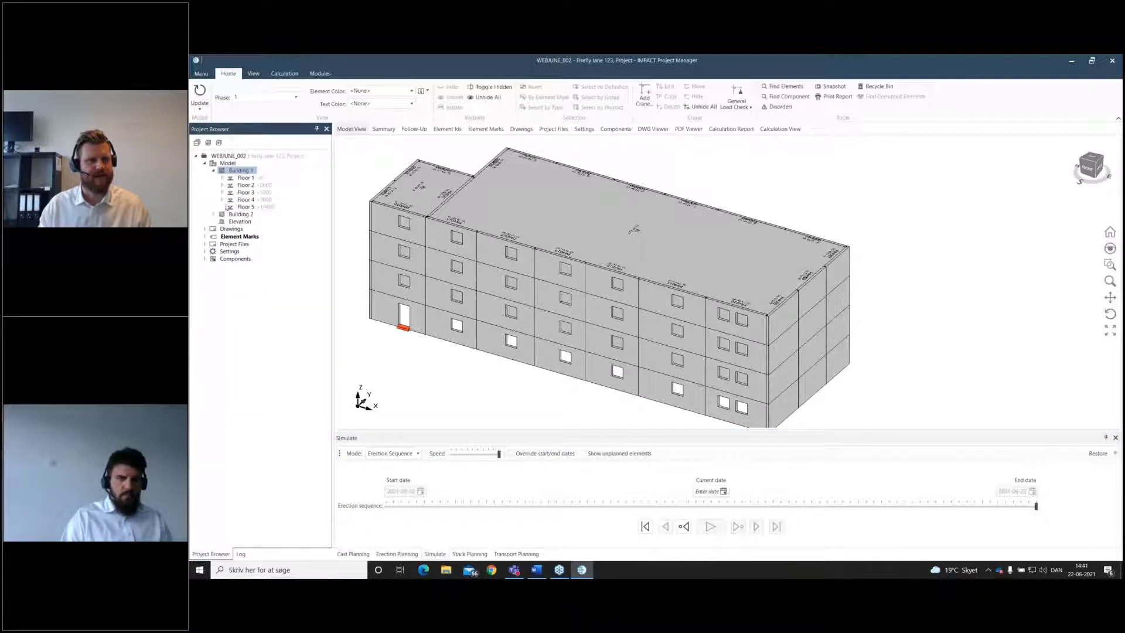
left_click(244, 178)
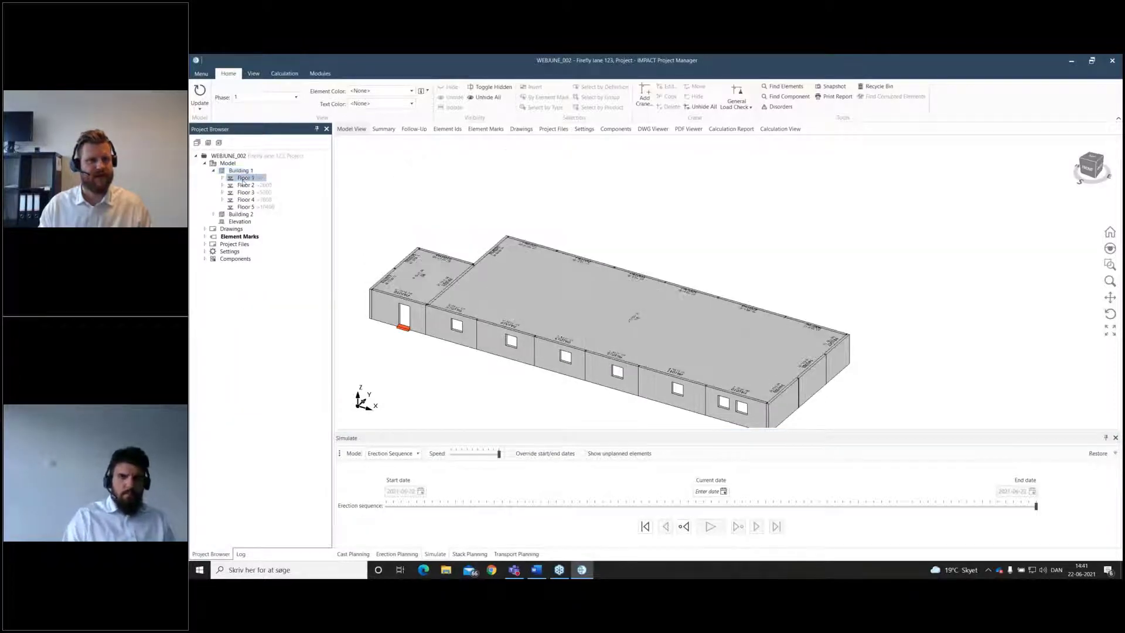
left_click(222, 179)
left_click(251, 193)
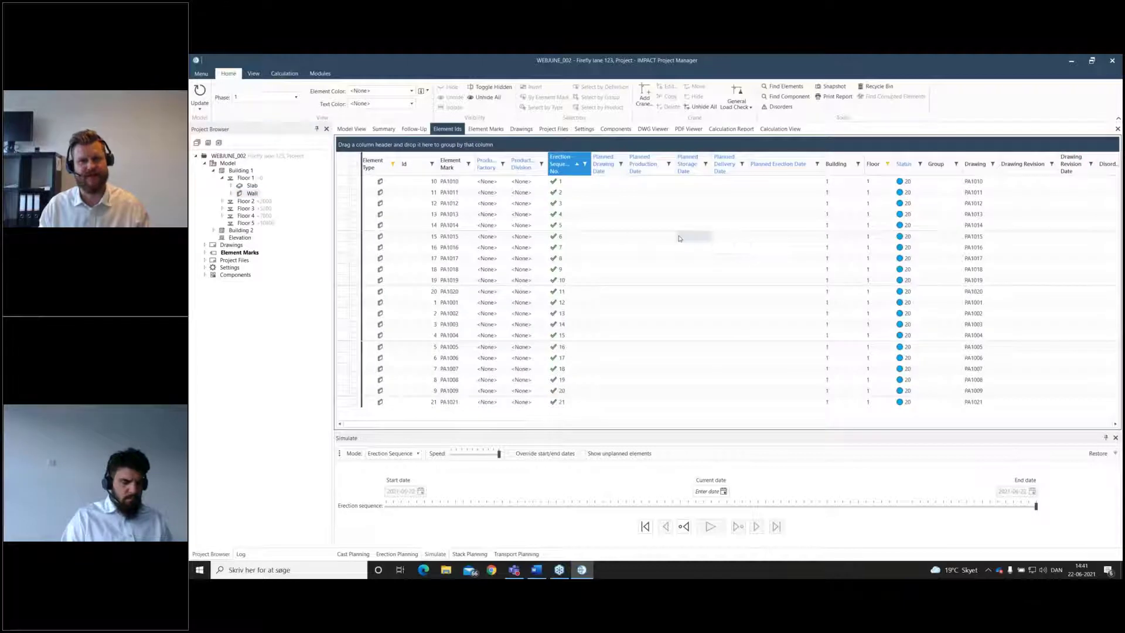
Calculate the erection dates for all Floor 1 walls with 2021-09-03 as the initial date.
key("ctrl+a")
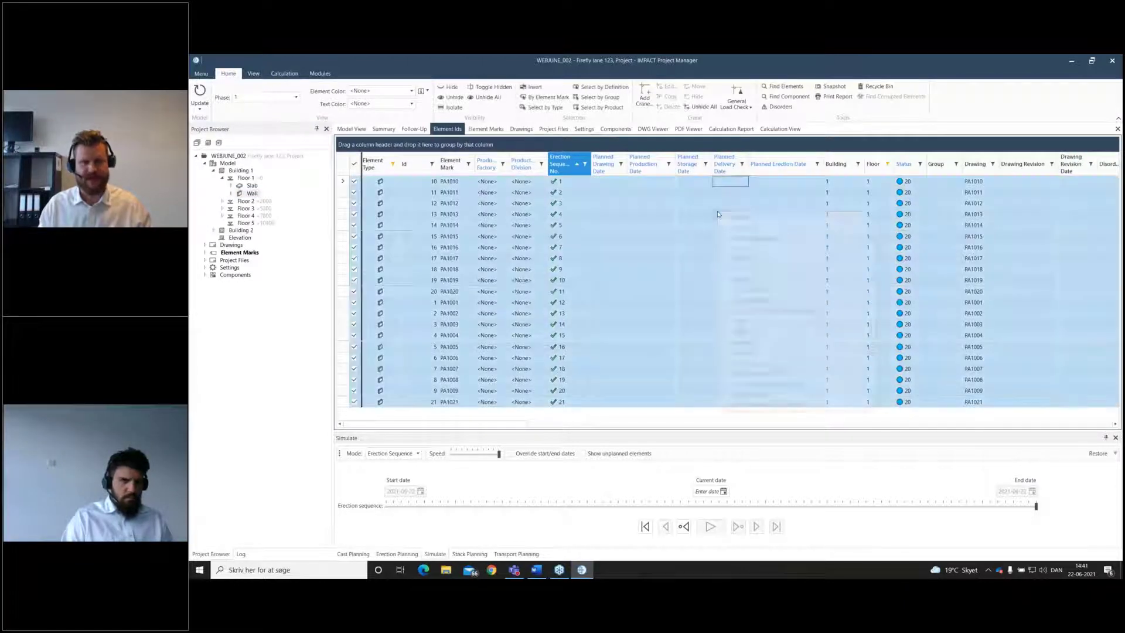
right_click(719, 213)
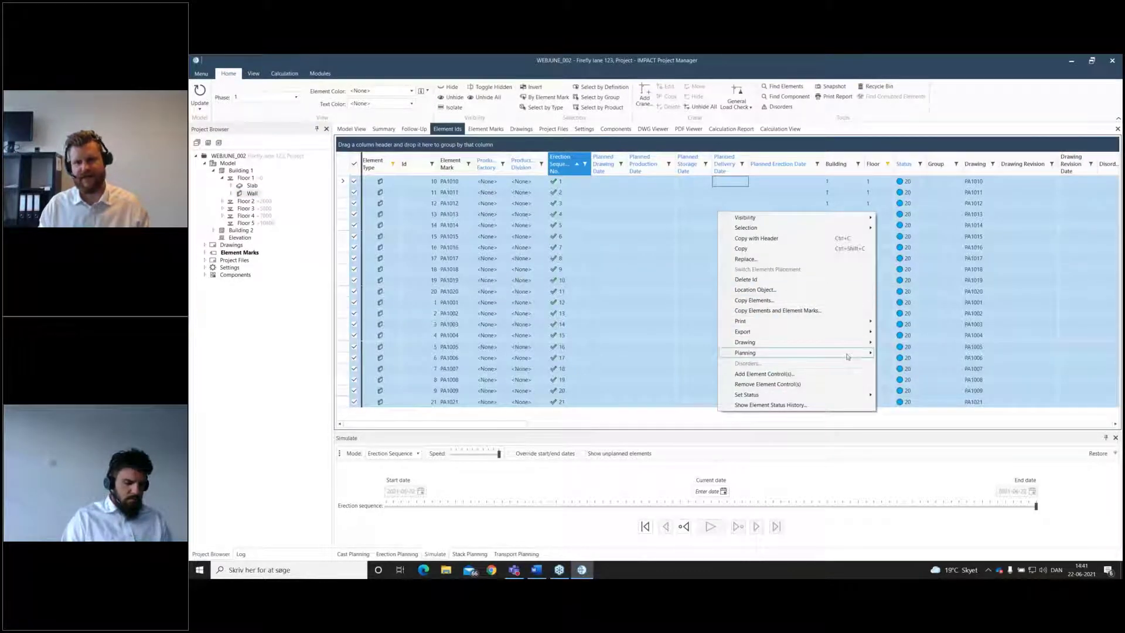
mouse_move(850, 352)
mouse_move(950, 376)
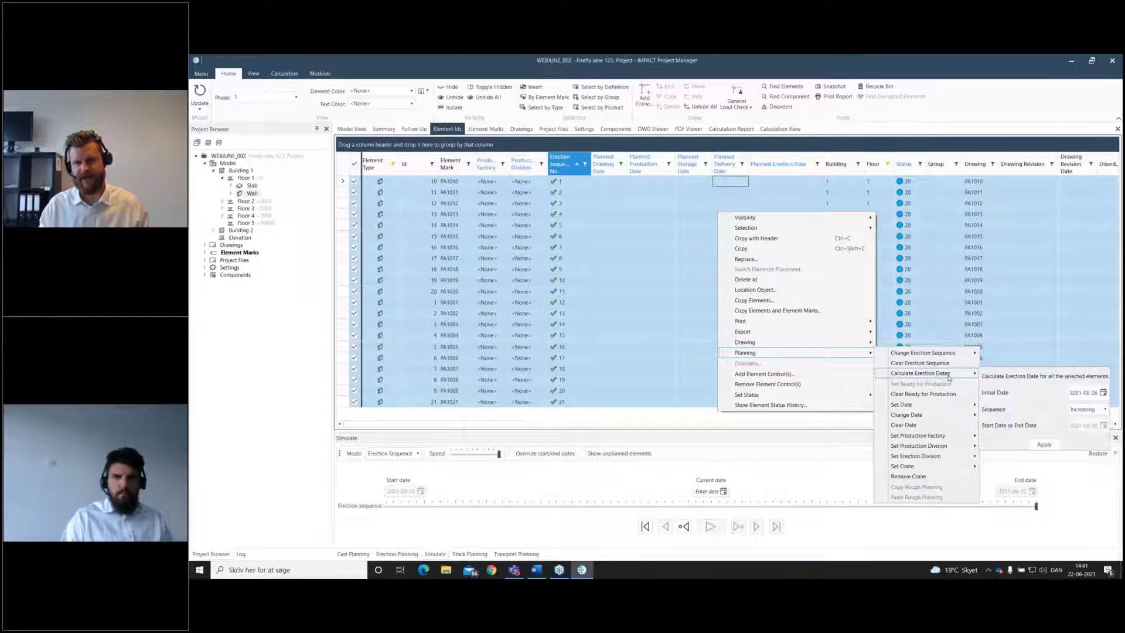
left_click(1104, 394)
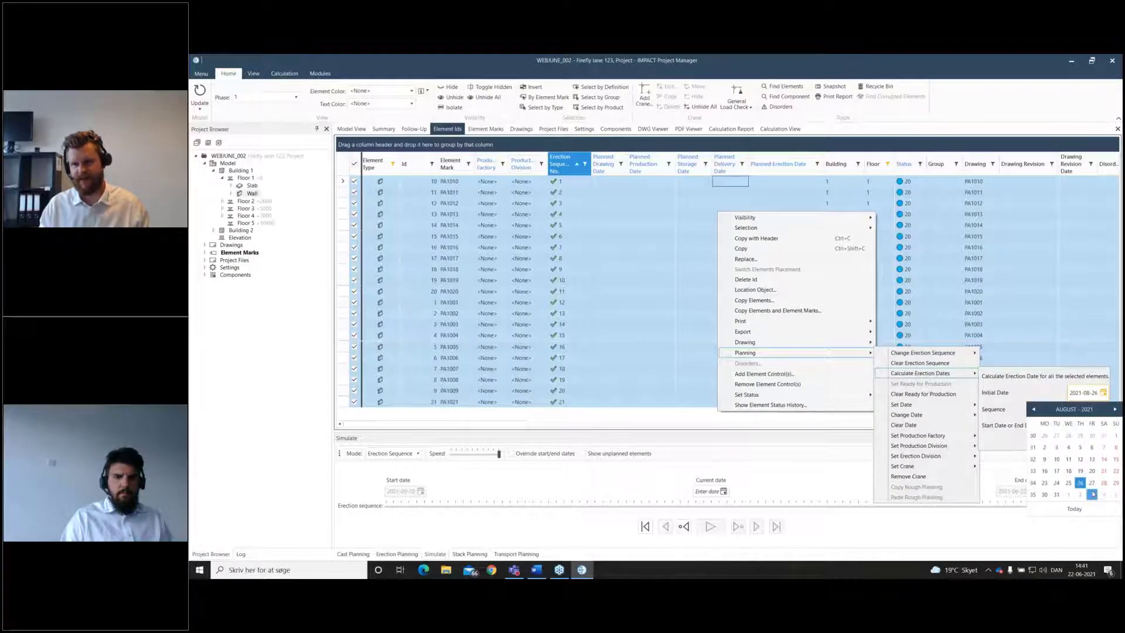
left_click(1093, 495)
left_click(1047, 443)
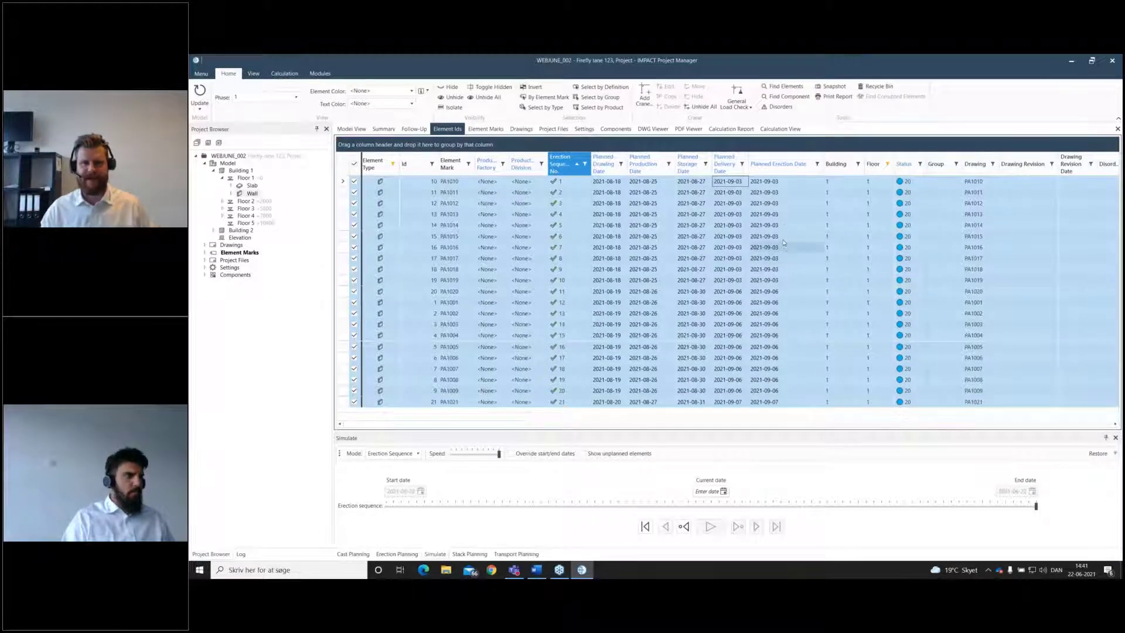
List the Floor 2 walls, select them all and calculate their erection dates from the initial date 2021-09-10.
left_click(241, 201)
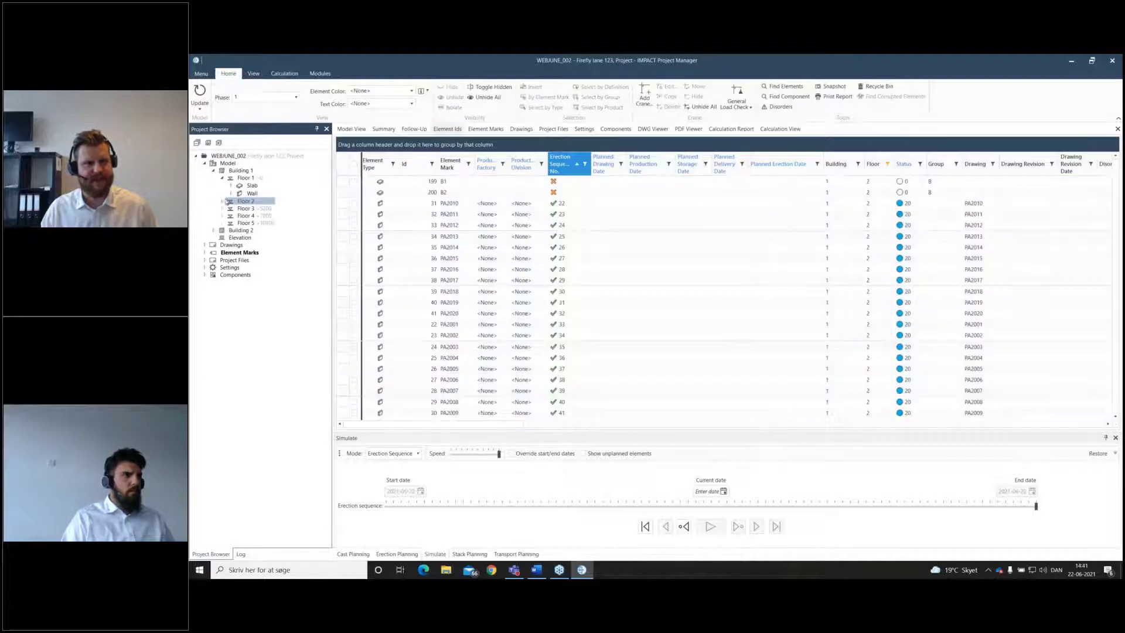
left_click(223, 201)
left_click(247, 218)
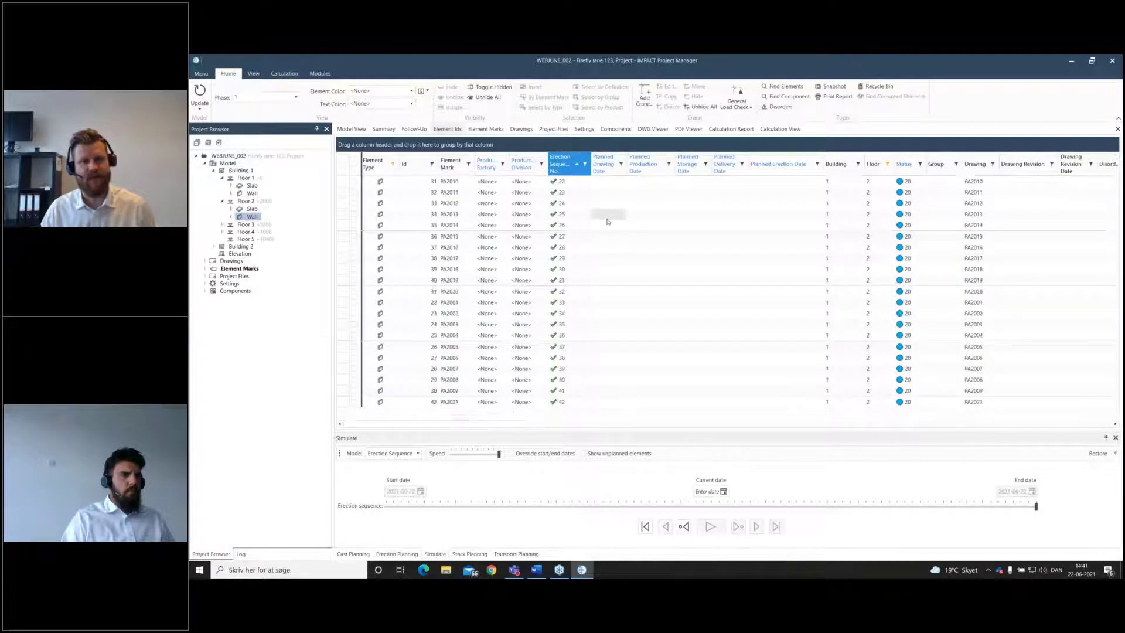
key("ctrl+a")
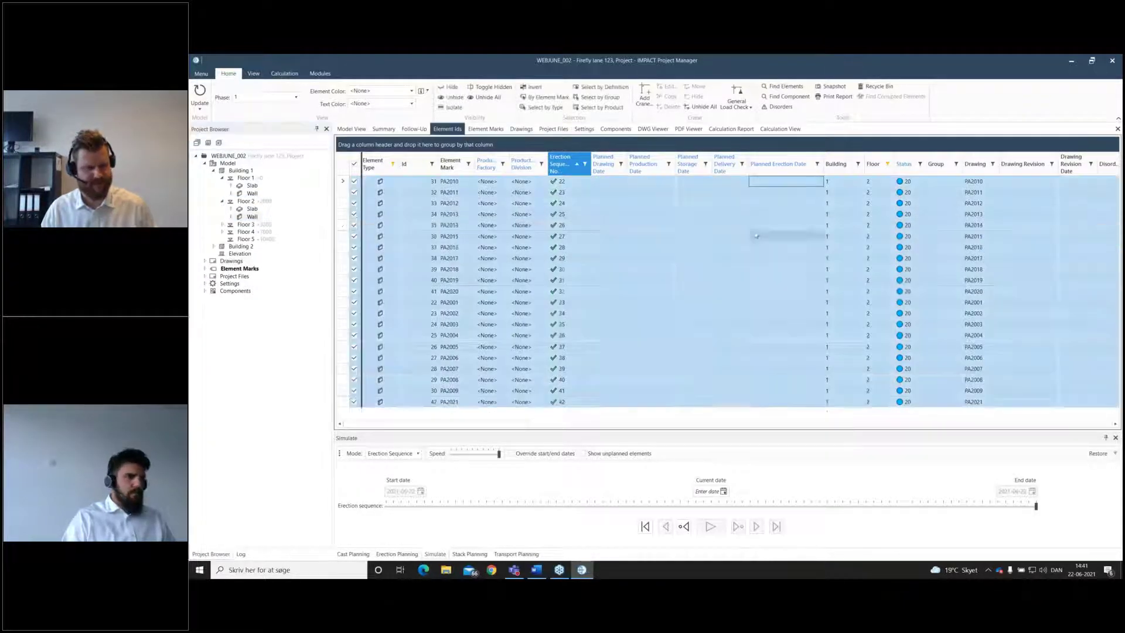
right_click(761, 222)
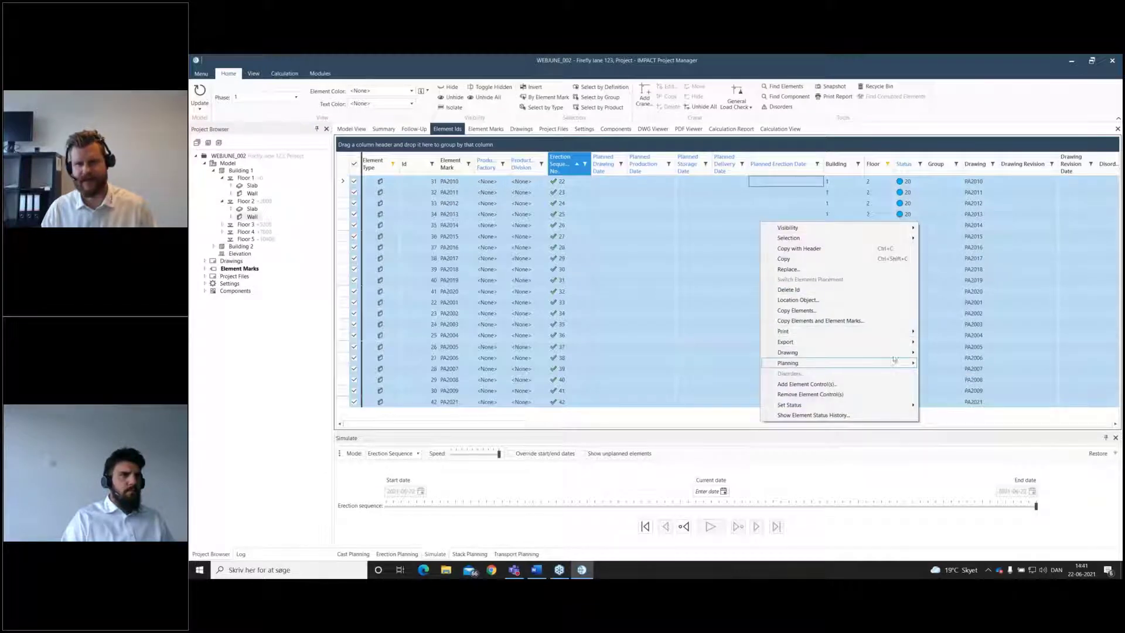
mouse_move(895, 369)
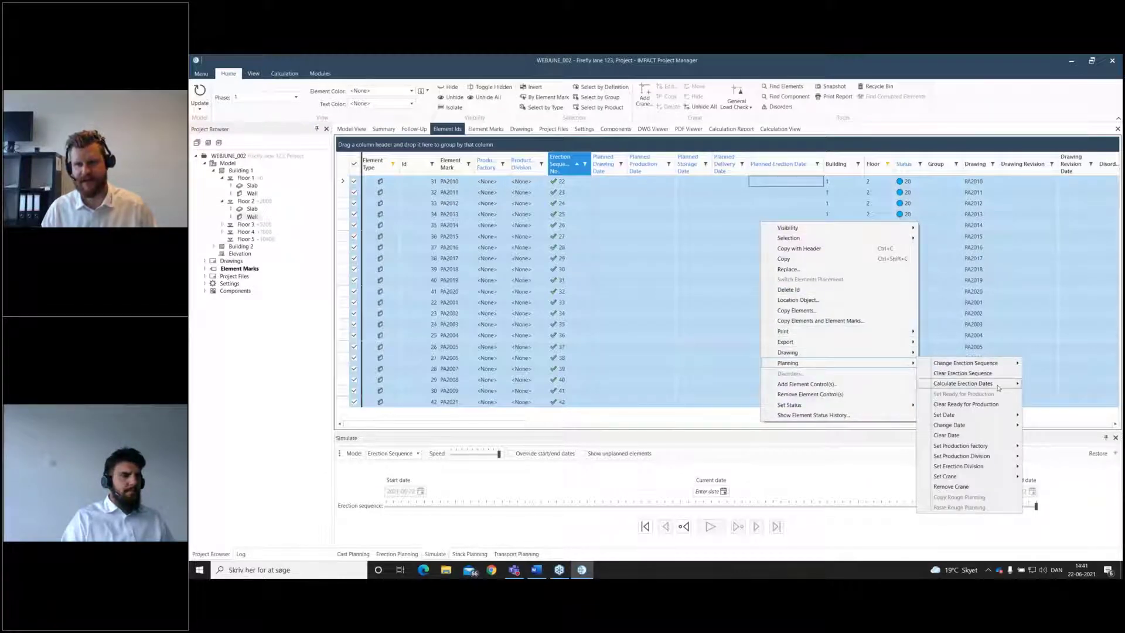
mouse_move(998, 386)
left_click(910, 404)
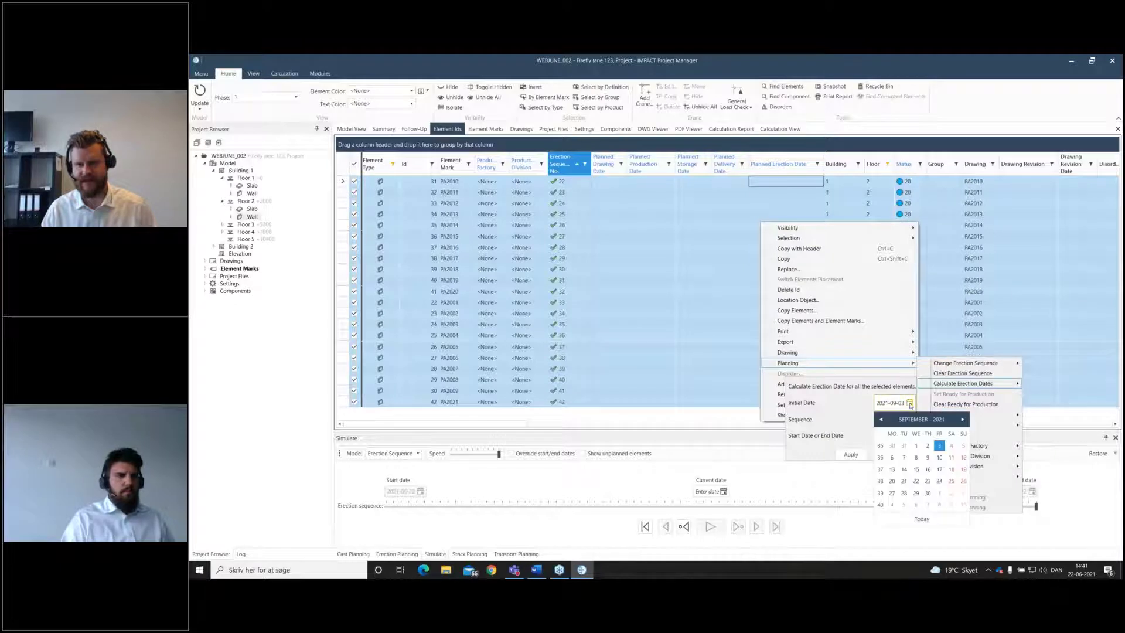
left_click(939, 457)
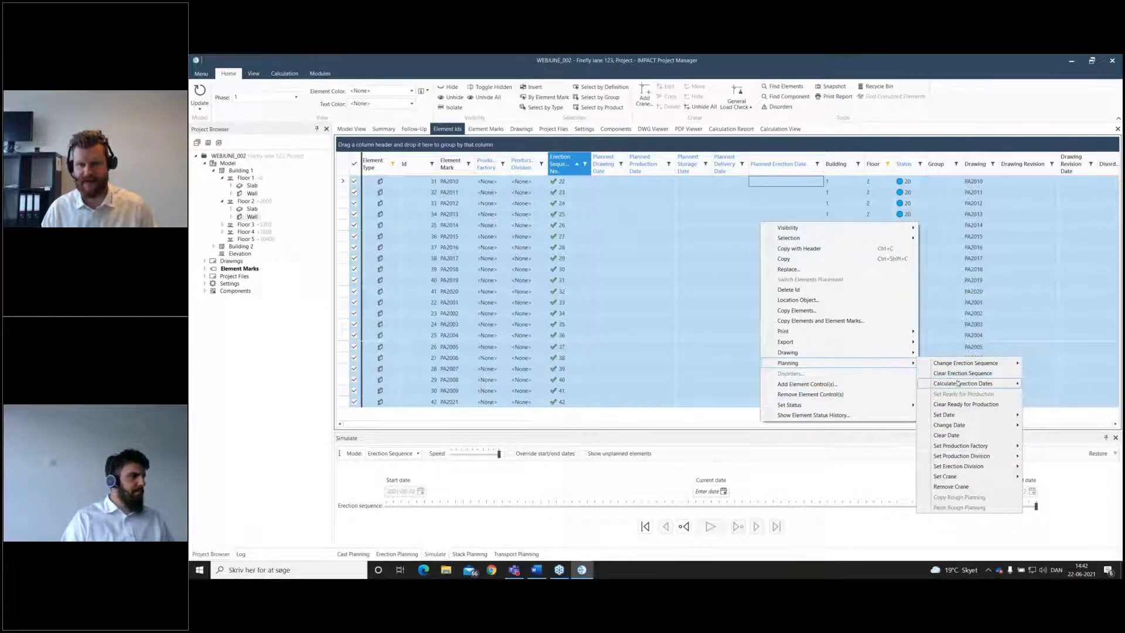
mouse_move(958, 384)
left_click(851, 455)
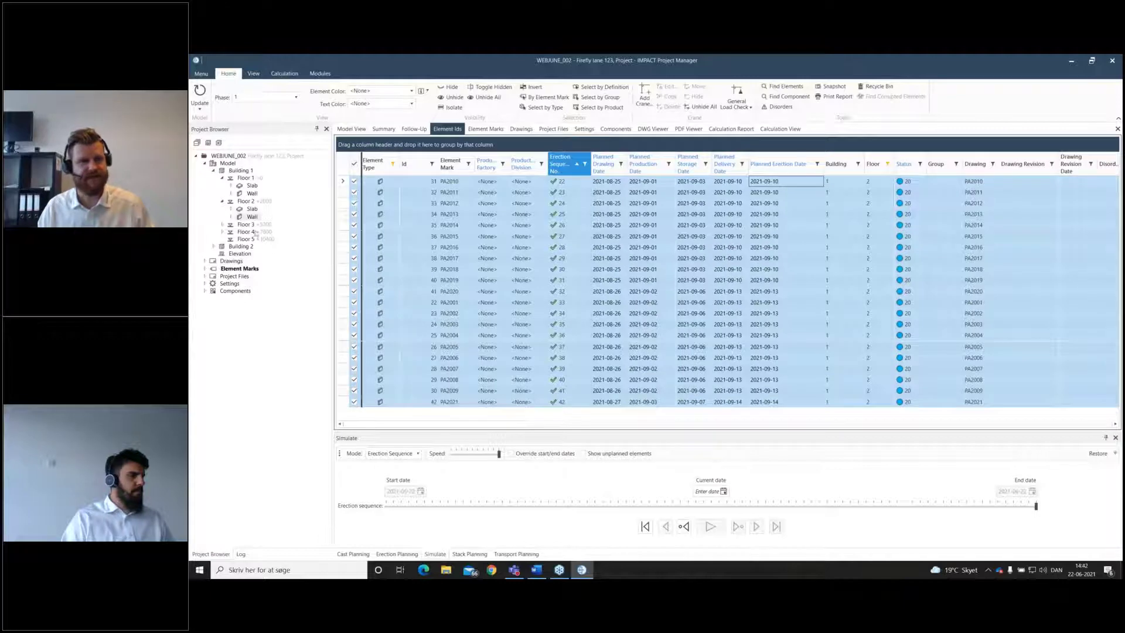
List the Floor 3 walls, select them all and calculate their erection dates from the initial date 2021-09-17.
left_click(229, 225)
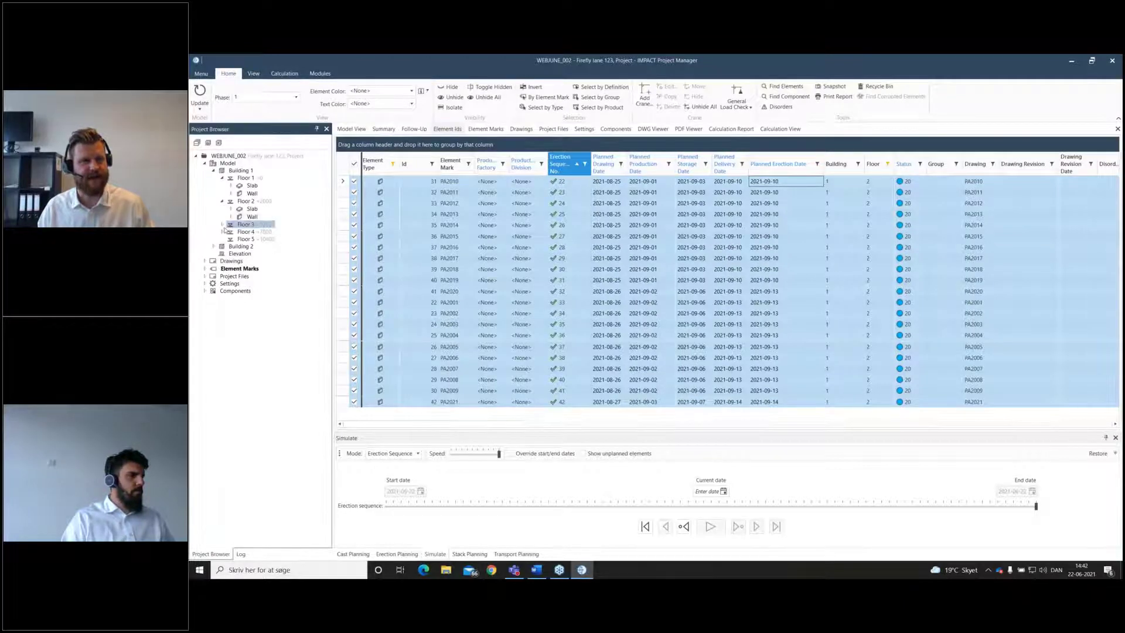
left_click(222, 225)
left_click(250, 241)
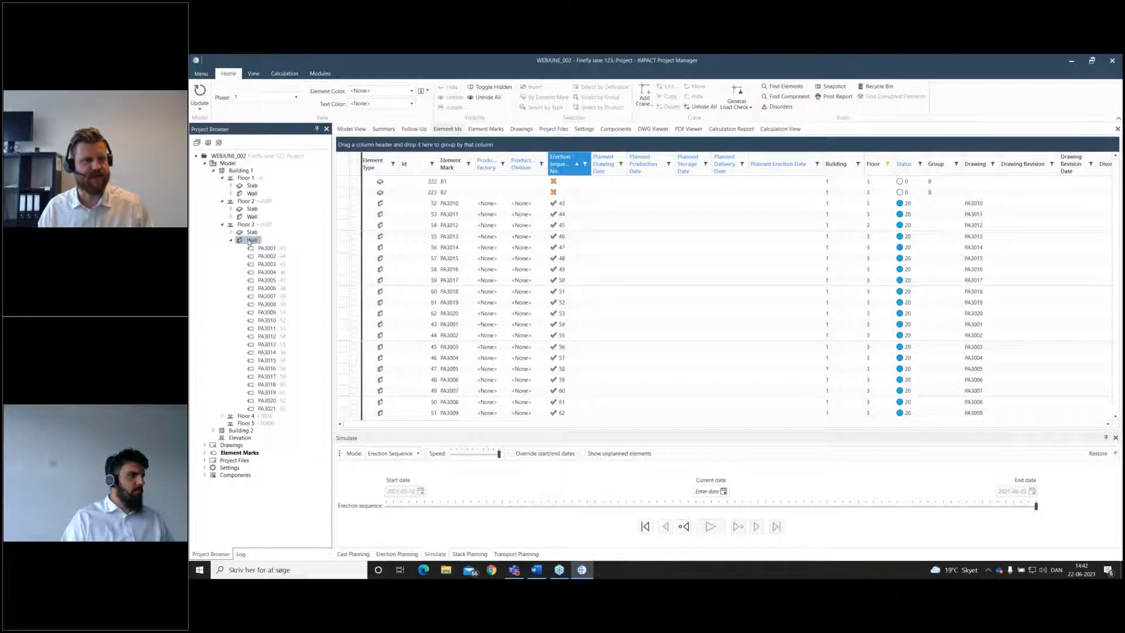
left_click(787, 225)
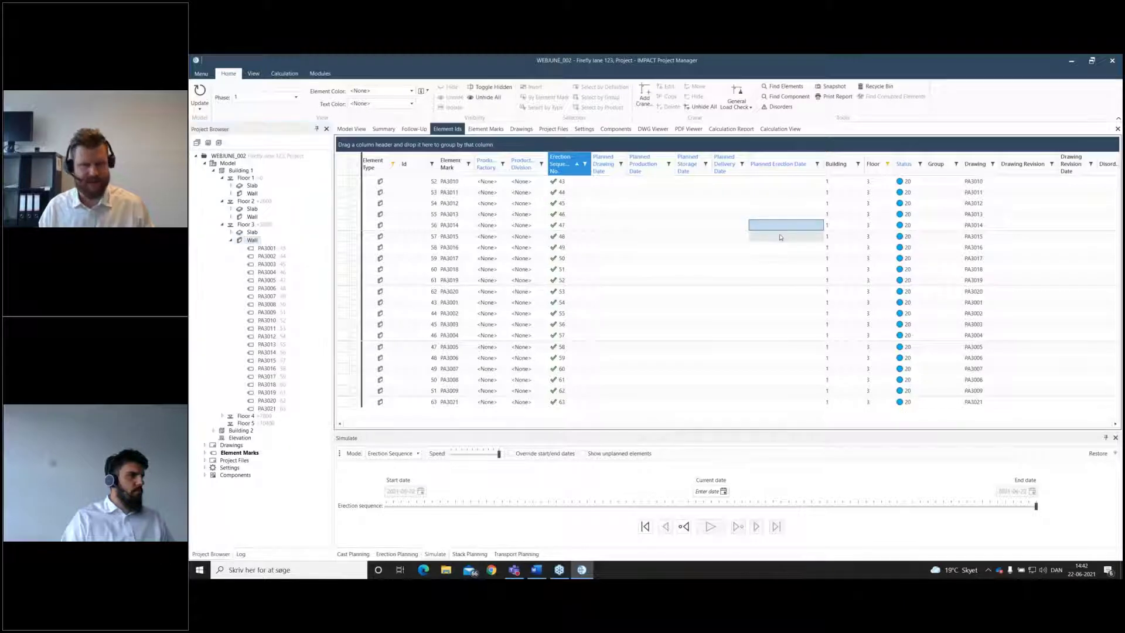
key("ctrl+a")
right_click(780, 211)
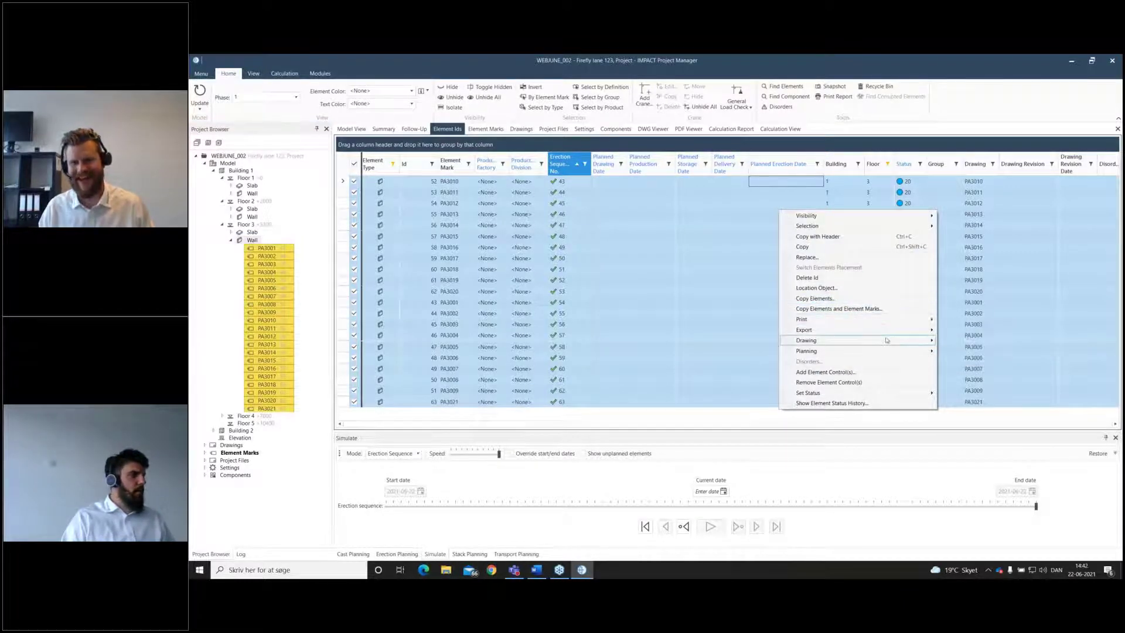
mouse_move(888, 351)
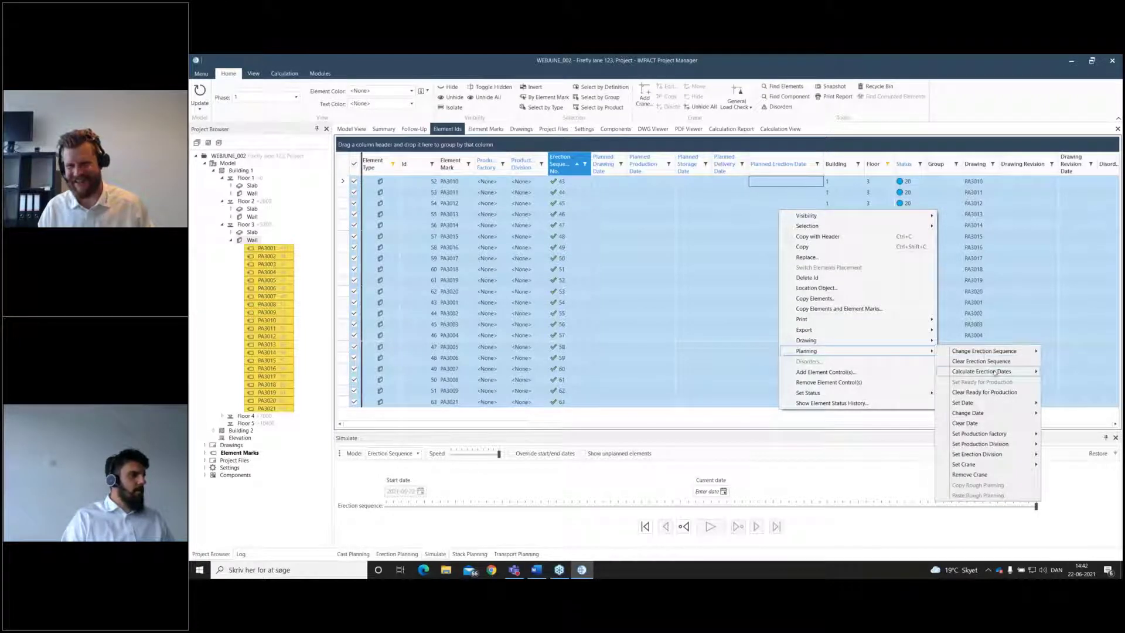
mouse_move(994, 373)
left_click(933, 391)
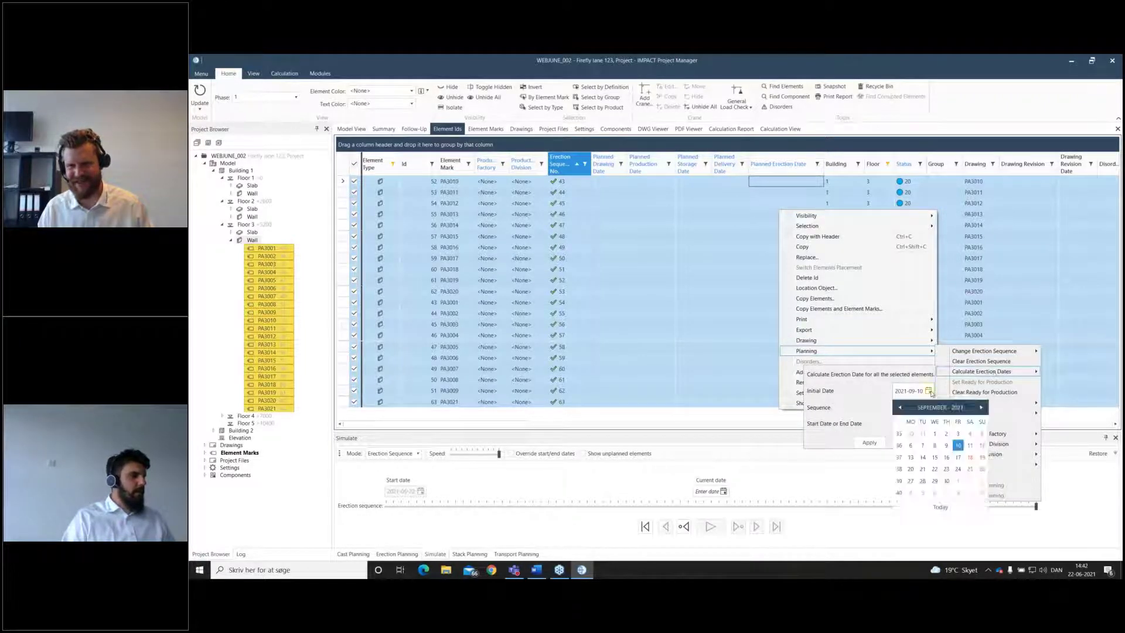
left_click(961, 460)
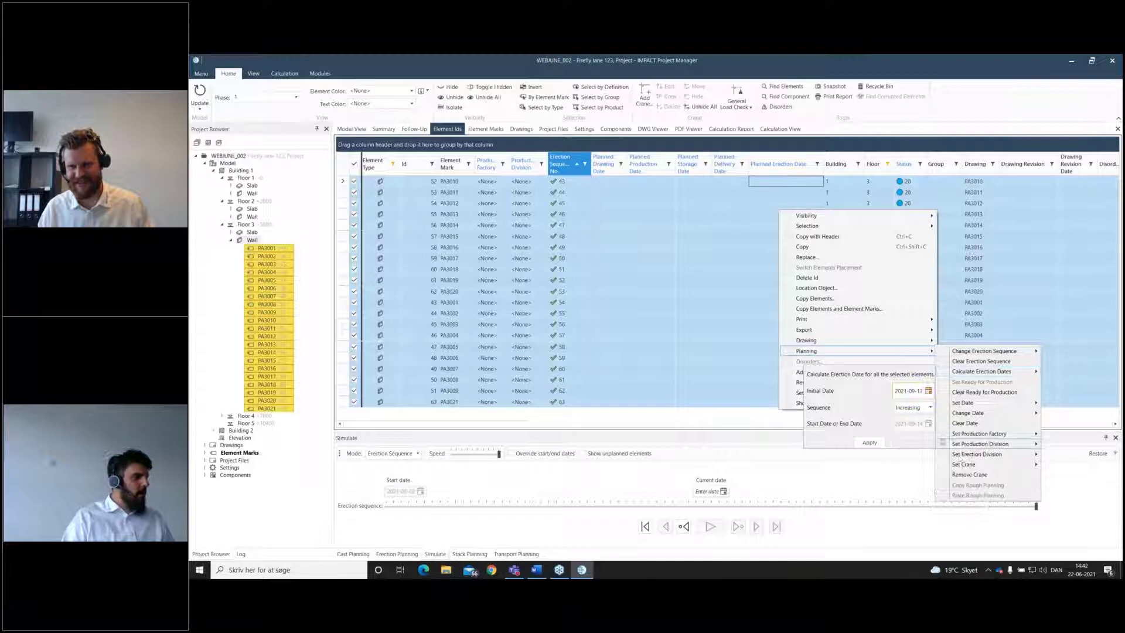
left_click(870, 442)
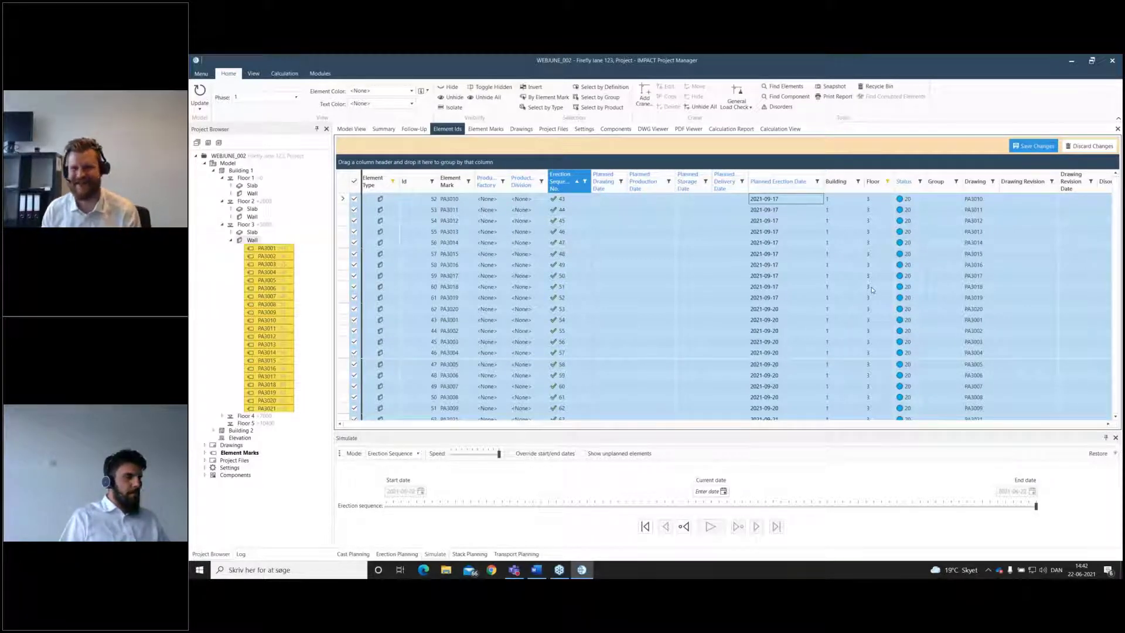
List the Floor 4 walls, select them all and calculate their erection dates from the initial date 2021-09-24.
left_click(252, 417)
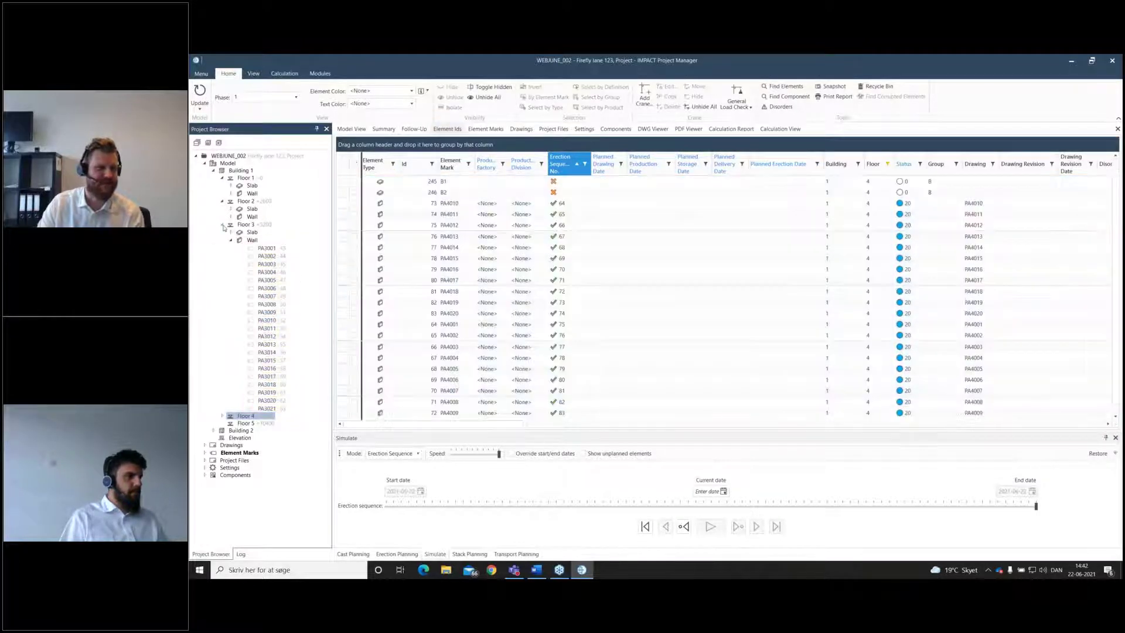
left_click(223, 225)
left_click(222, 232)
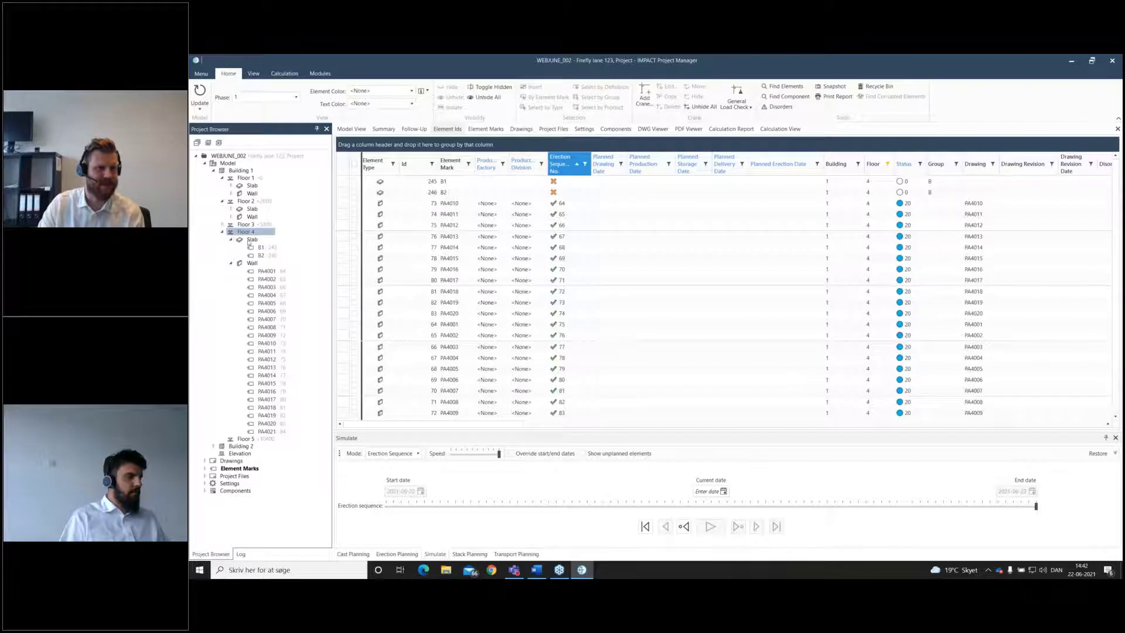
left_click(253, 264)
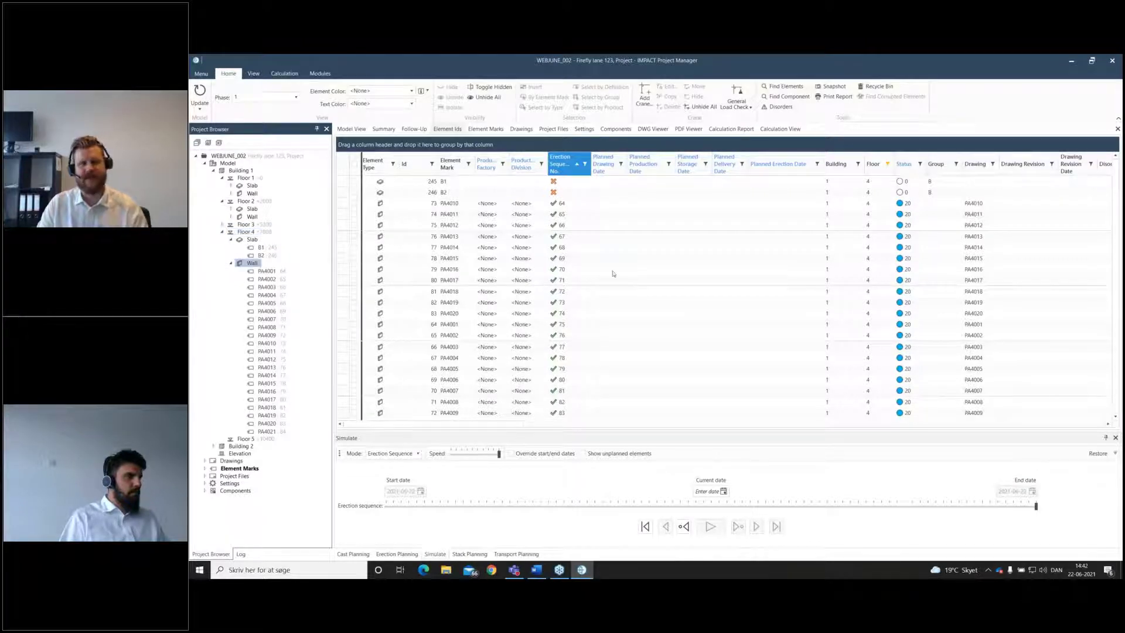
left_click(689, 185)
key("ctrl+a")
right_click(736, 195)
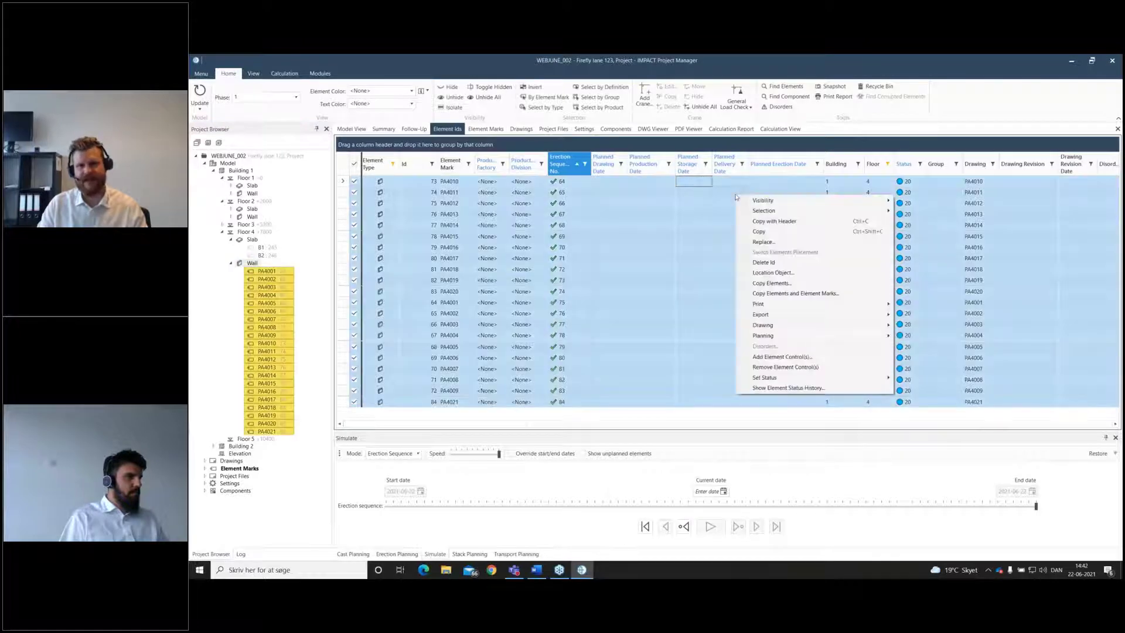
mouse_move(848, 339)
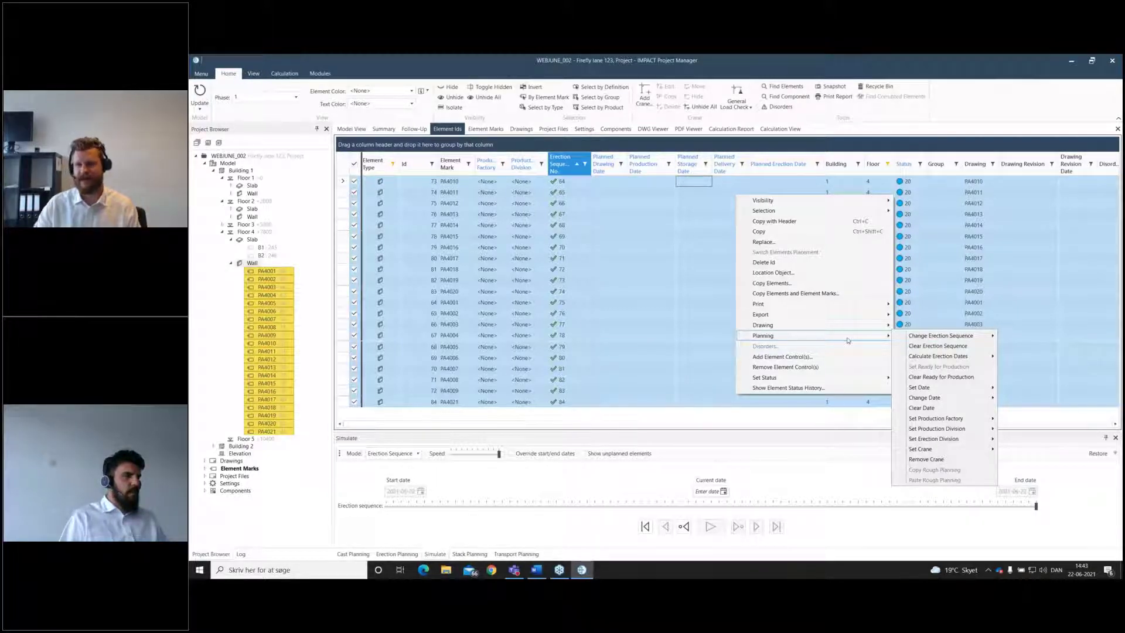
mouse_move(949, 357)
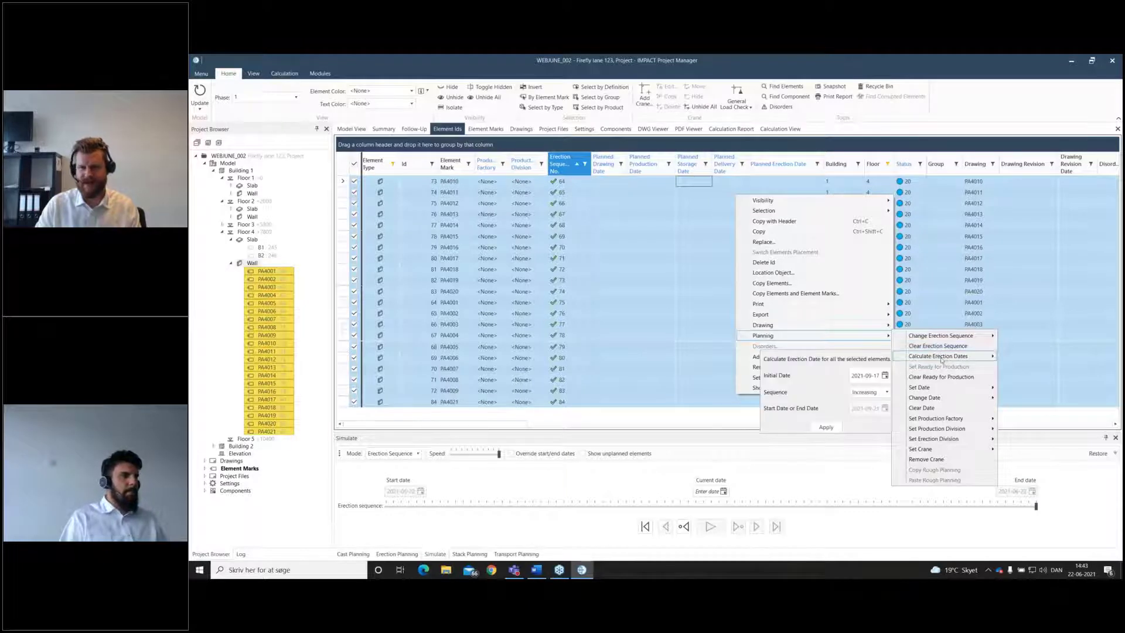
left_click(885, 375)
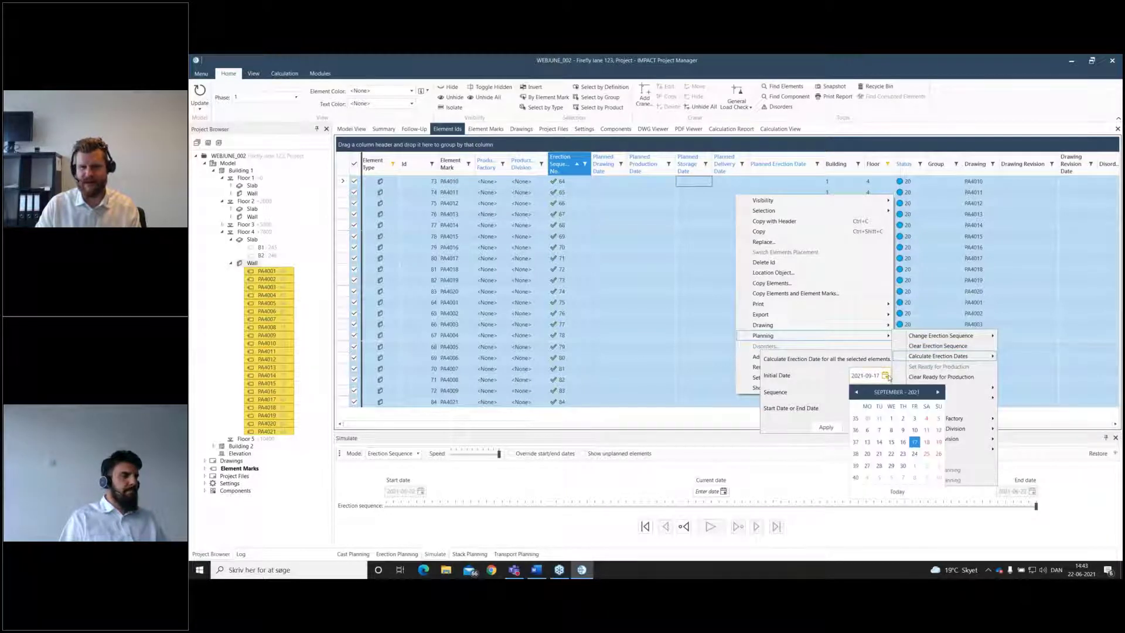
left_click(915, 455)
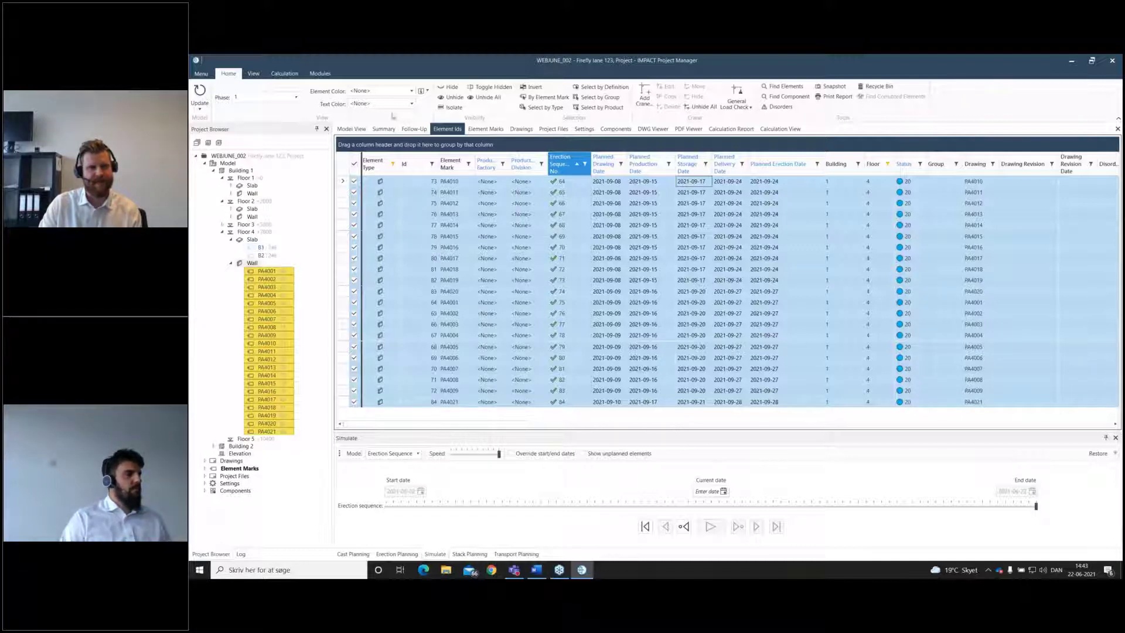
Return to the 3D model and display all of Building 1.
left_click(352, 129)
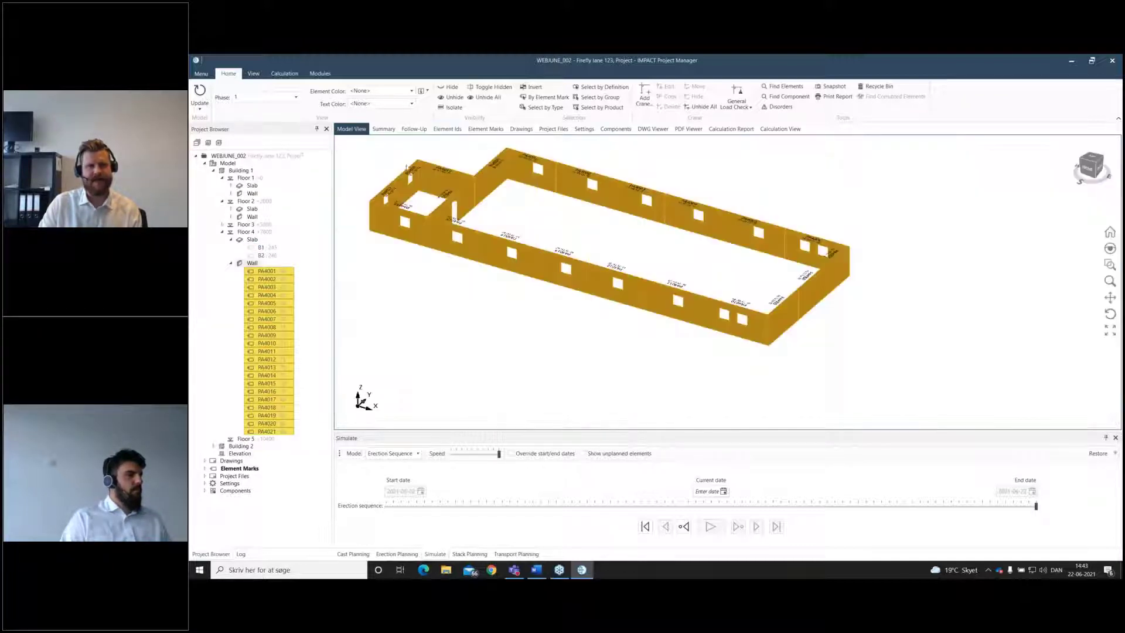
left_click(237, 170)
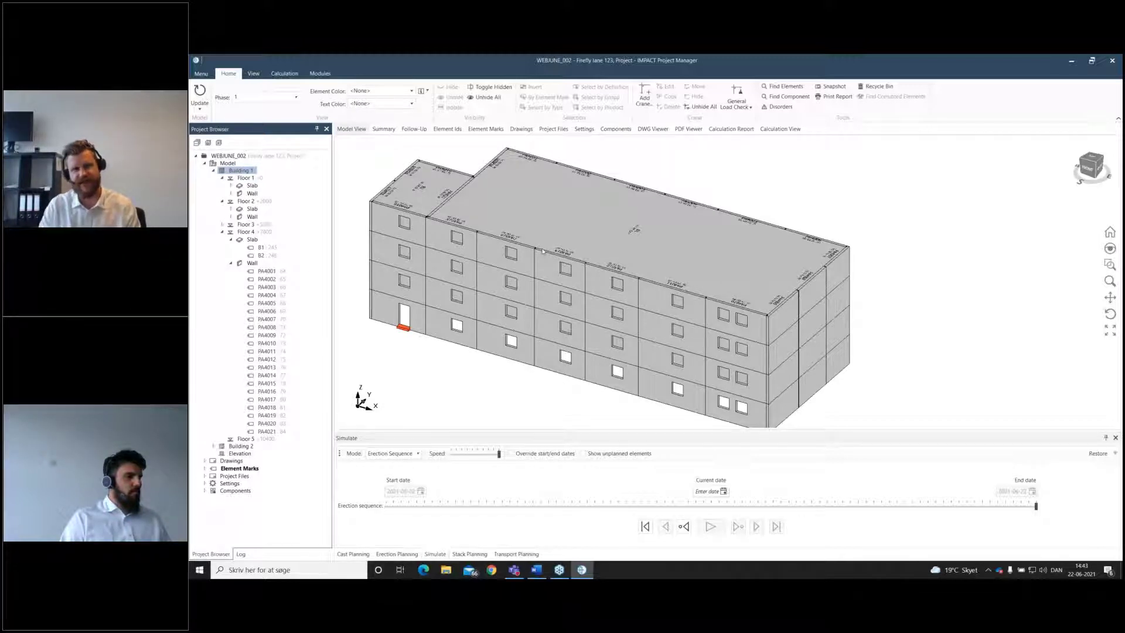
Colour the Building 1 elements in the 3D model by Status.
left_click(411, 91)
left_click_drag(413, 142, 413, 111)
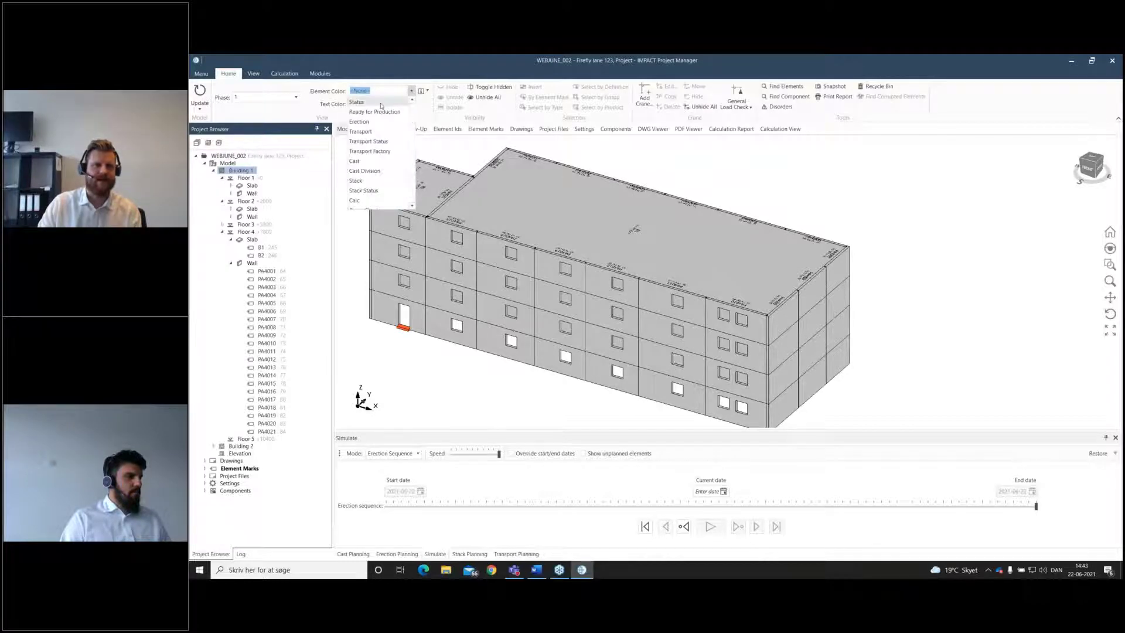
left_click(381, 103)
left_click(709, 196)
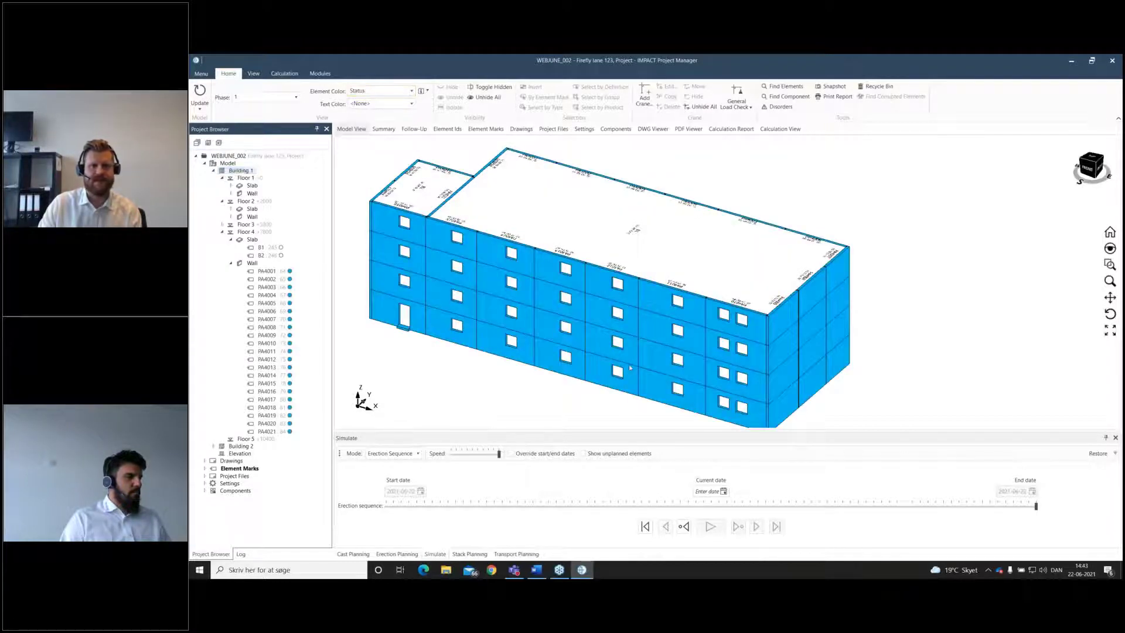
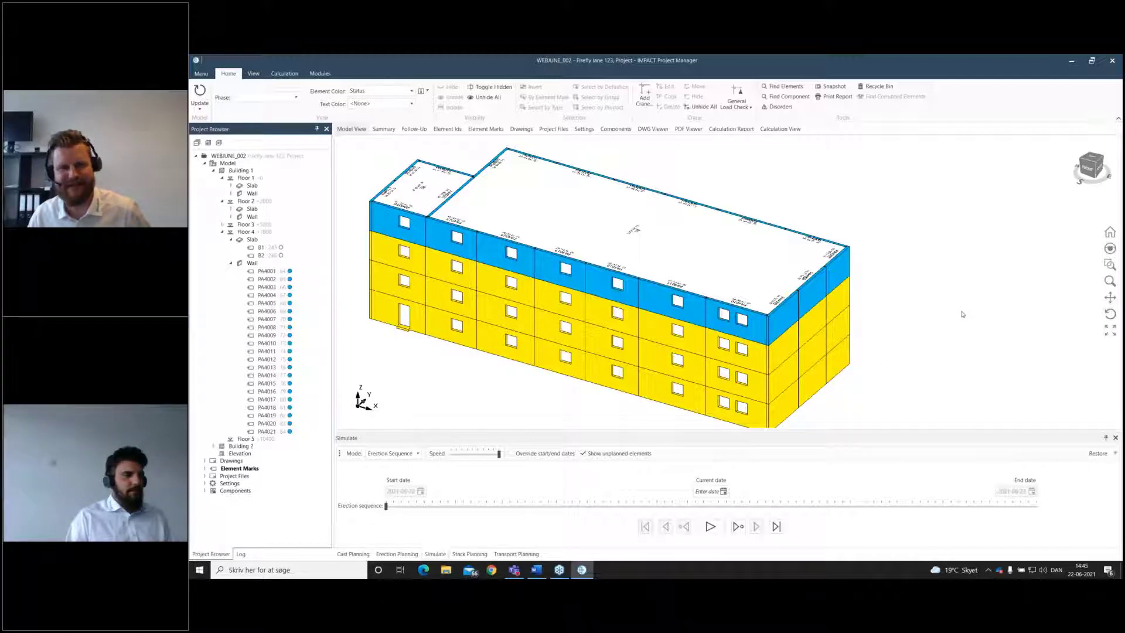
Select Floor 4 wall PA4010, review the planned dates, production assignments and statuses in the element ID list, and return to the 3D model.
left_click(715, 322)
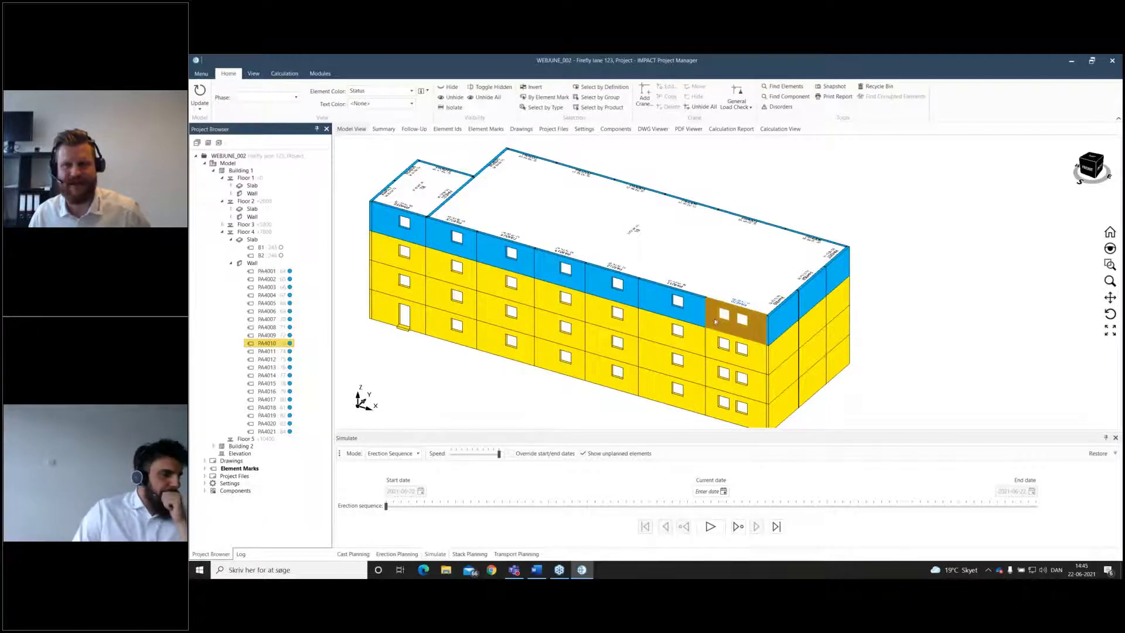
left_click(440, 134)
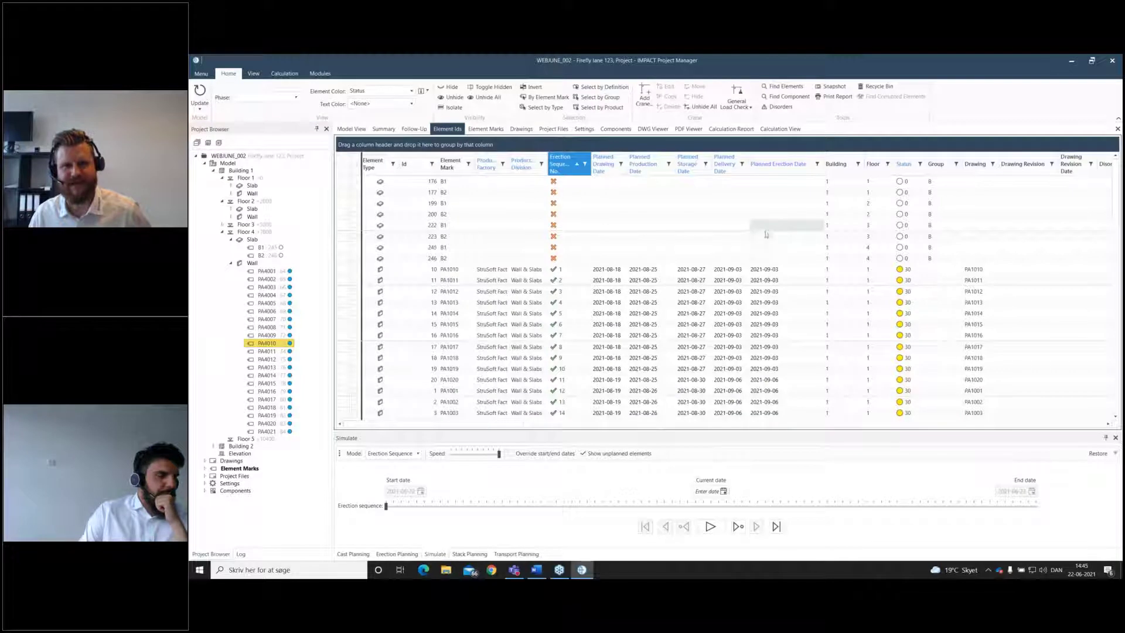
scroll(777, 276, "down", 2)
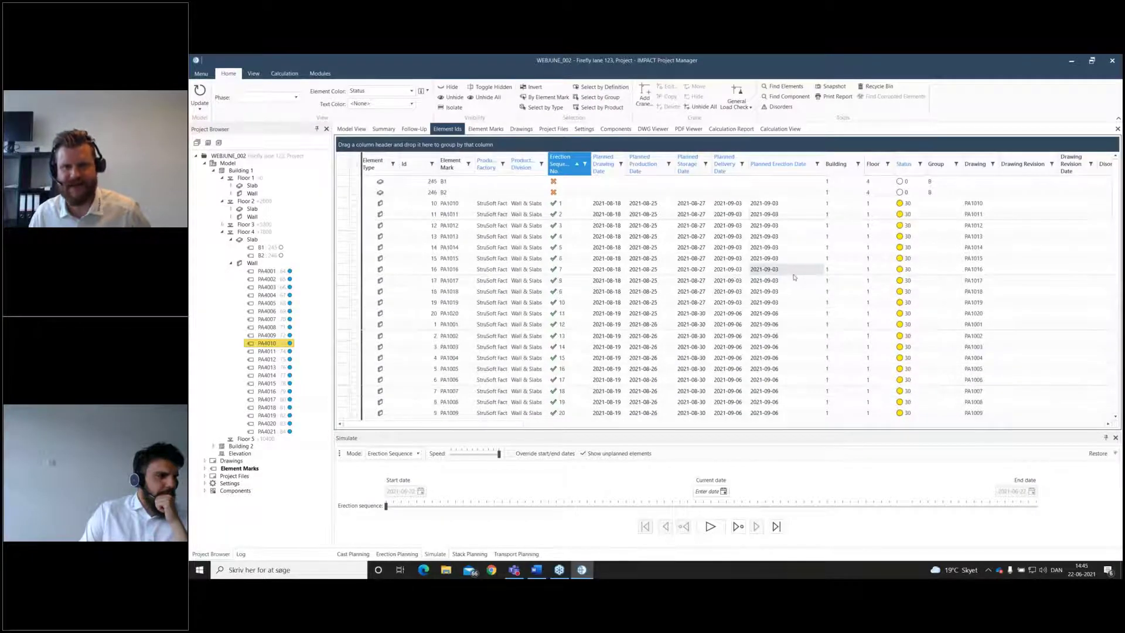
scroll(803, 263, "down", 2)
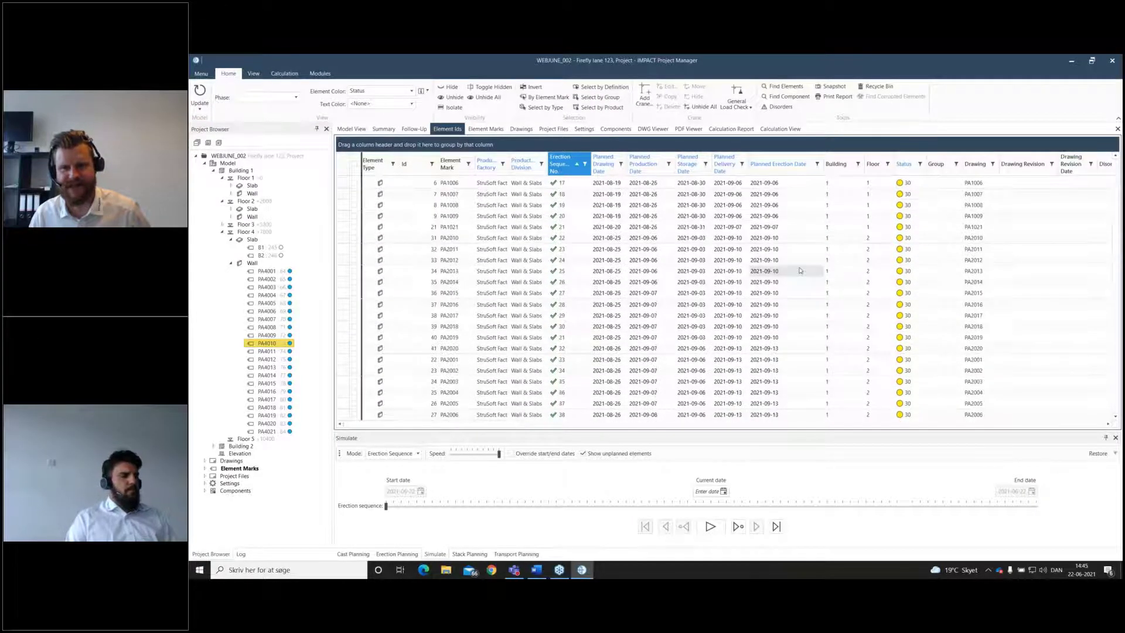
scroll(800, 275, "down", 15)
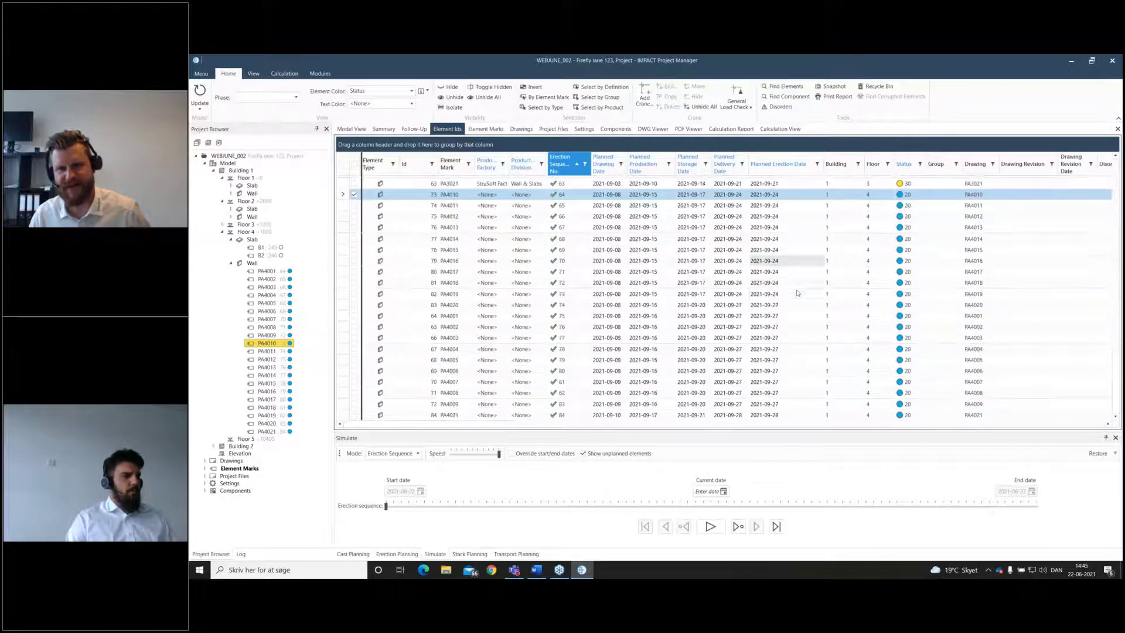
scroll(797, 281, "up", 2)
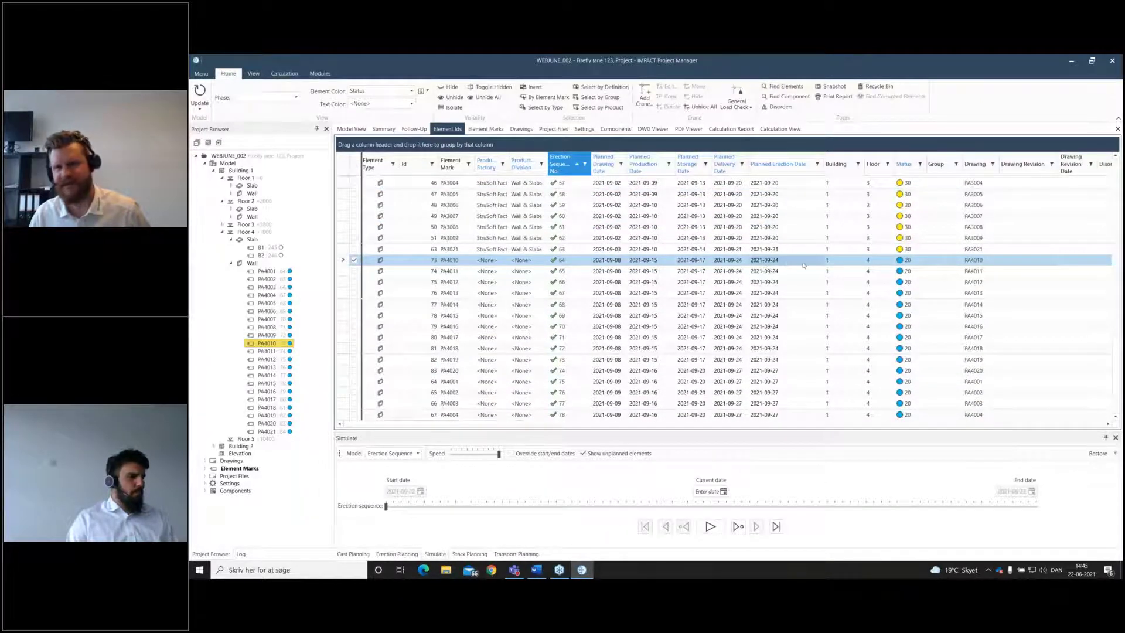
left_click(351, 131)
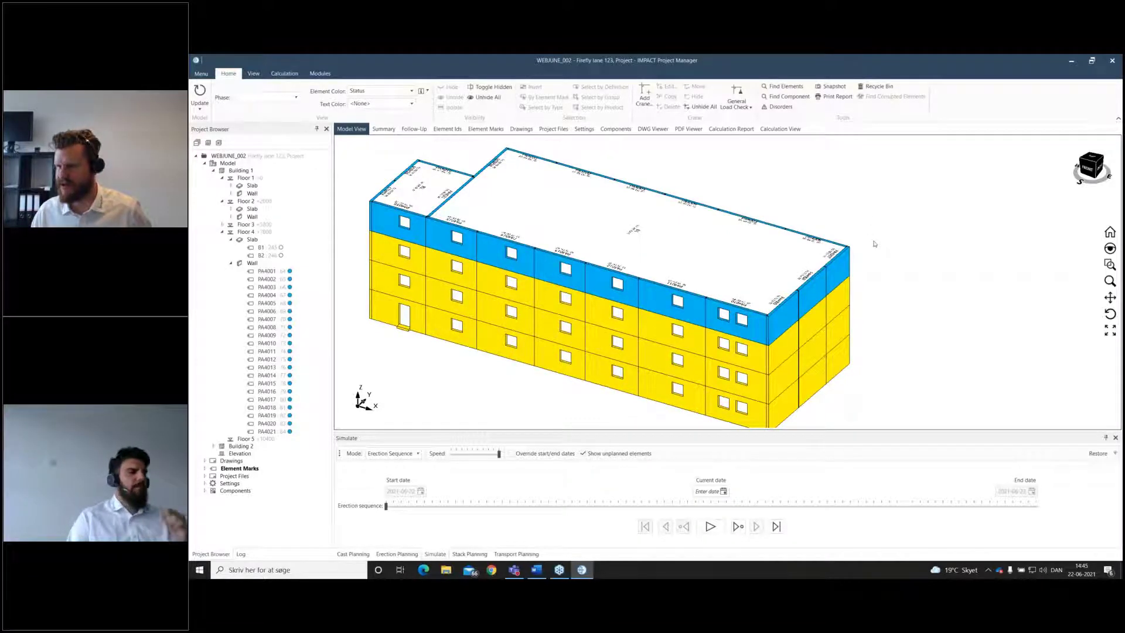
Minimise the full-screen project window and bring up the AnyDesk phone session beside Project Manager.
left_click(1073, 61)
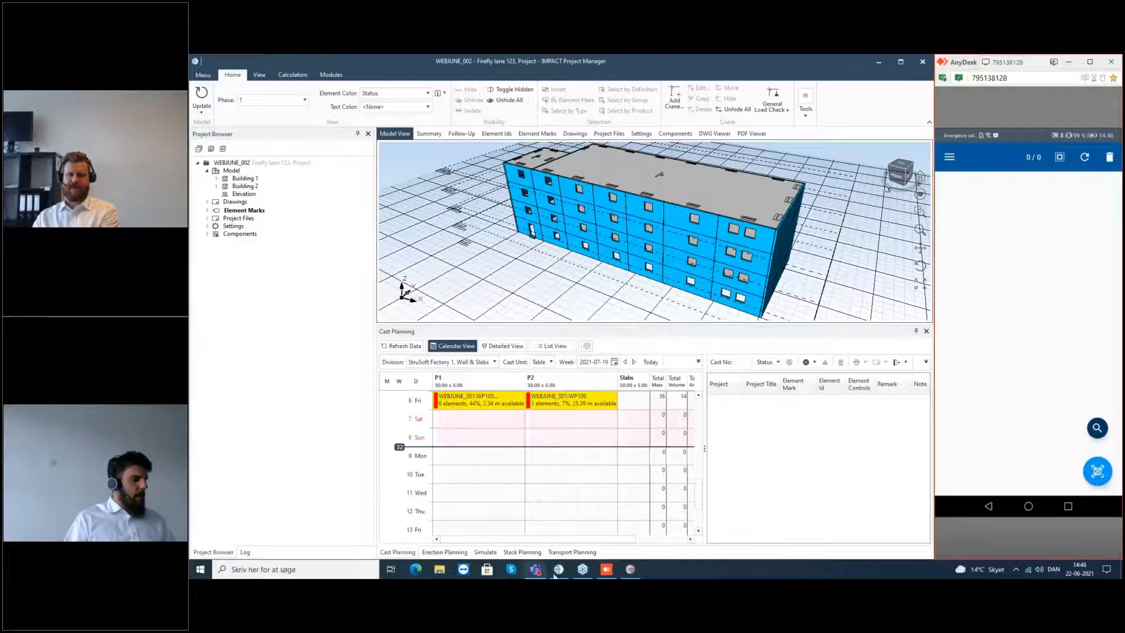
left_click(607, 569)
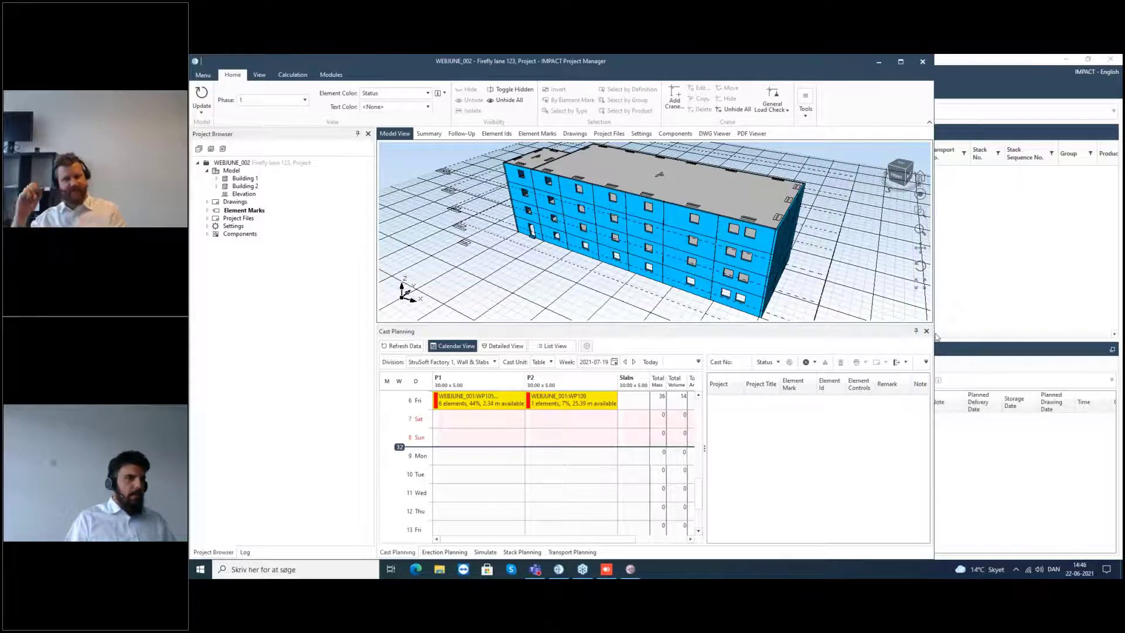
left_click(606, 573)
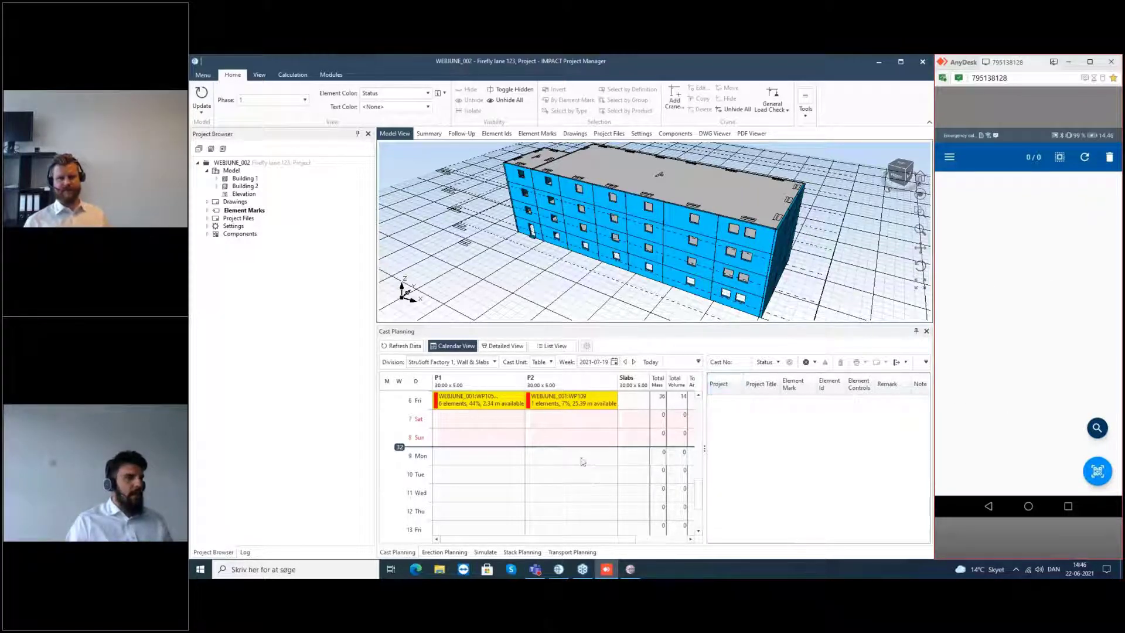
Set the cast planning calendar for StruSoft Factory 1, Wall & Slabs to the week of 2021-08-16 and refresh its data.
scroll(529, 452, "up", 1)
scroll(530, 453, "up", 1)
scroll(530, 452, "down", 1)
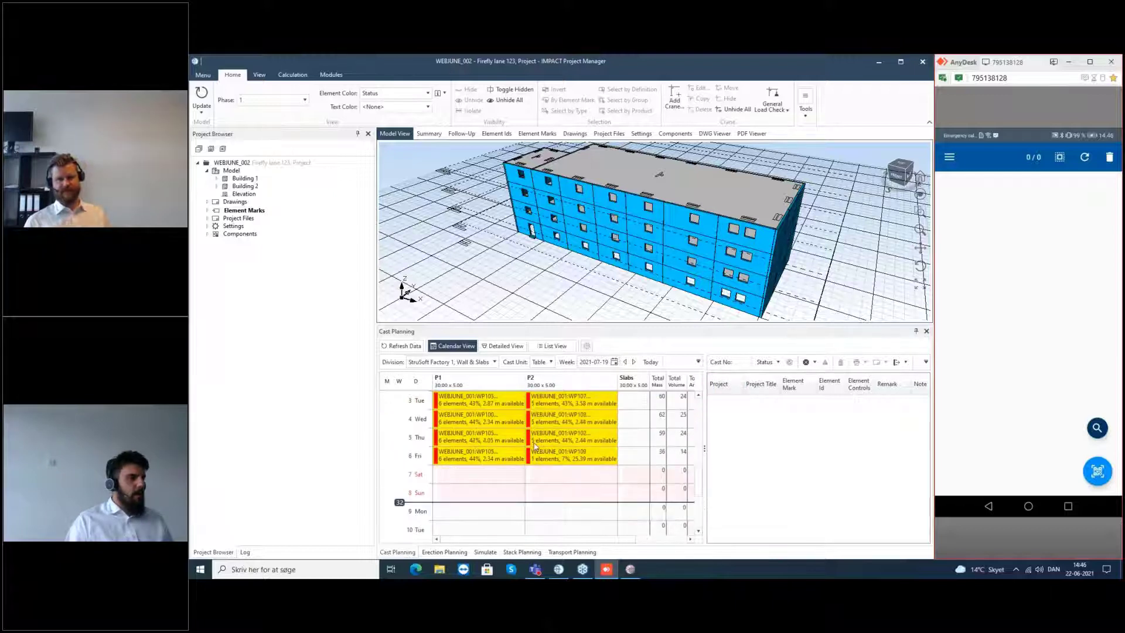
scroll(606, 423, "down", 2)
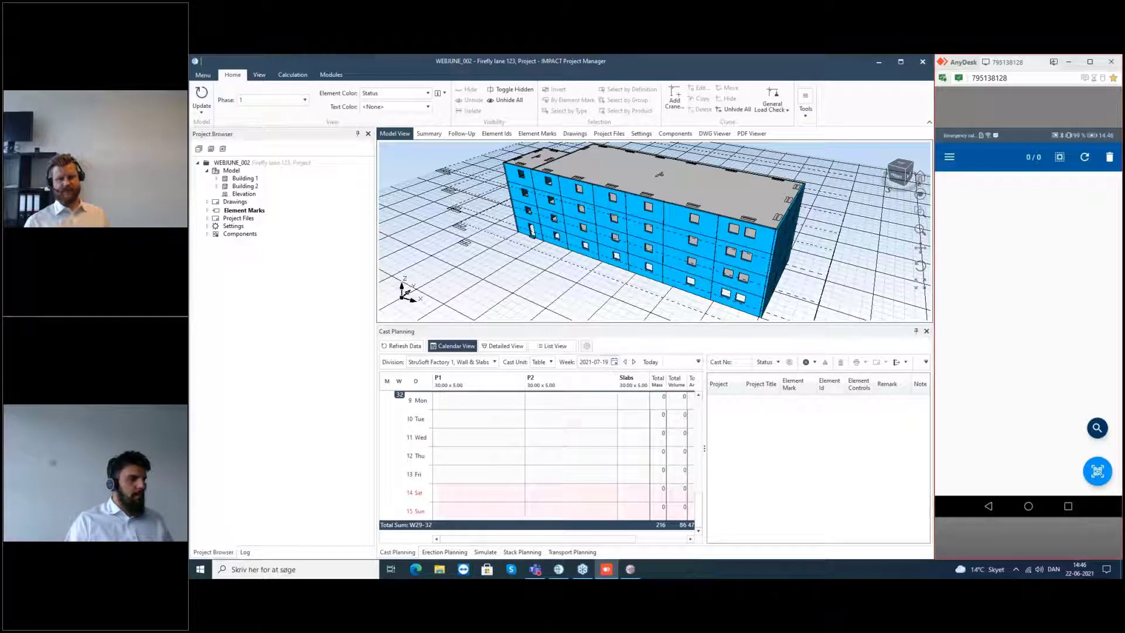
left_click(614, 362)
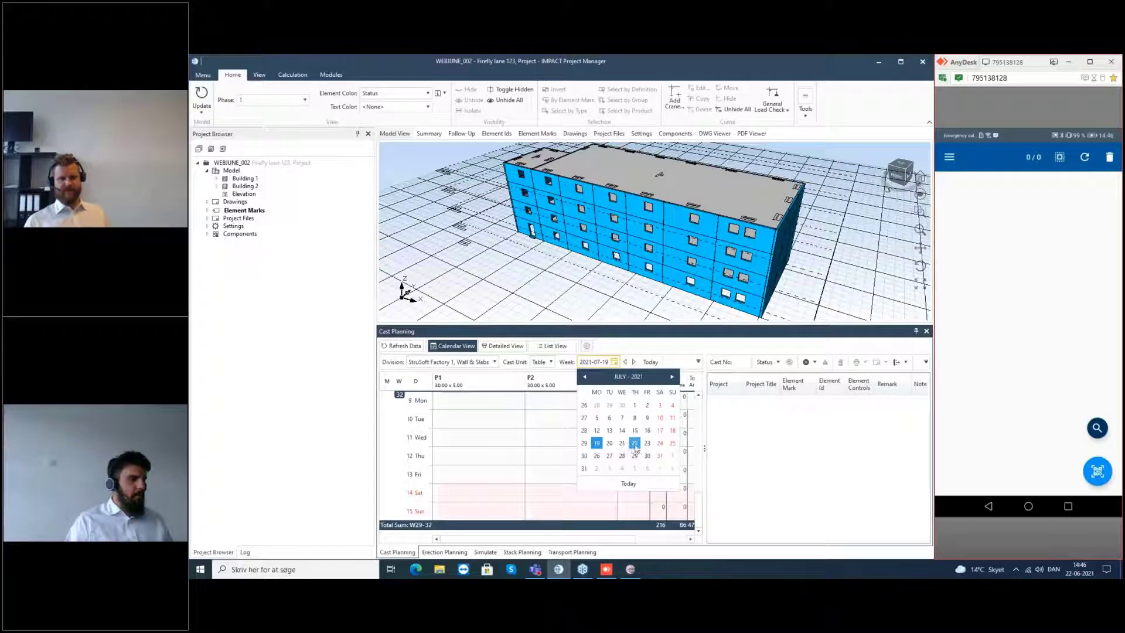
left_click(672, 376)
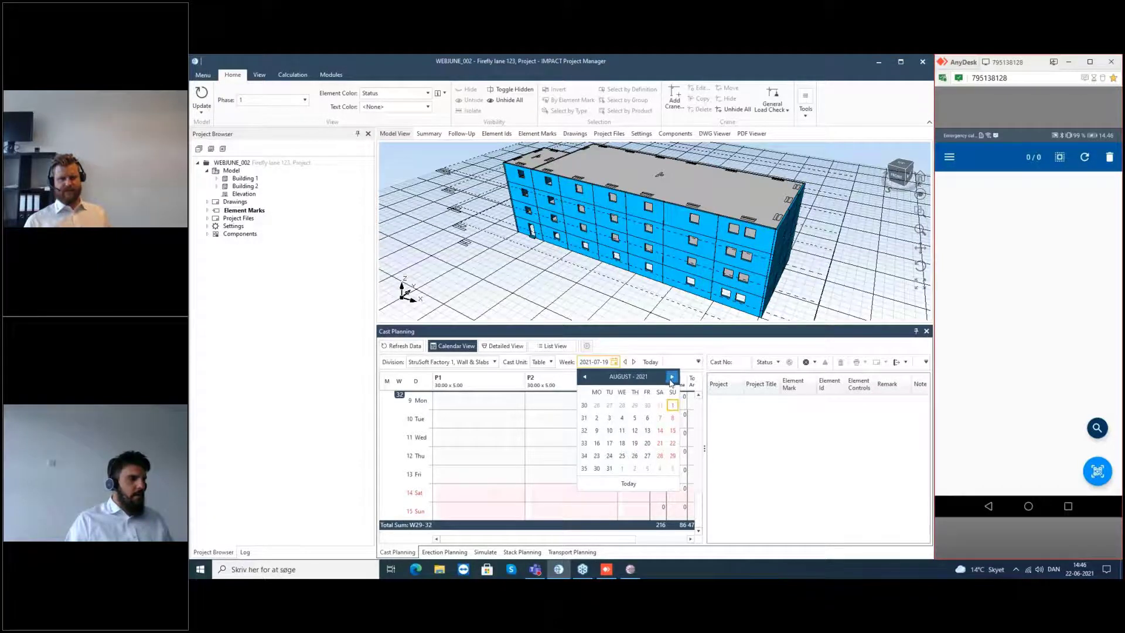
left_click(614, 445)
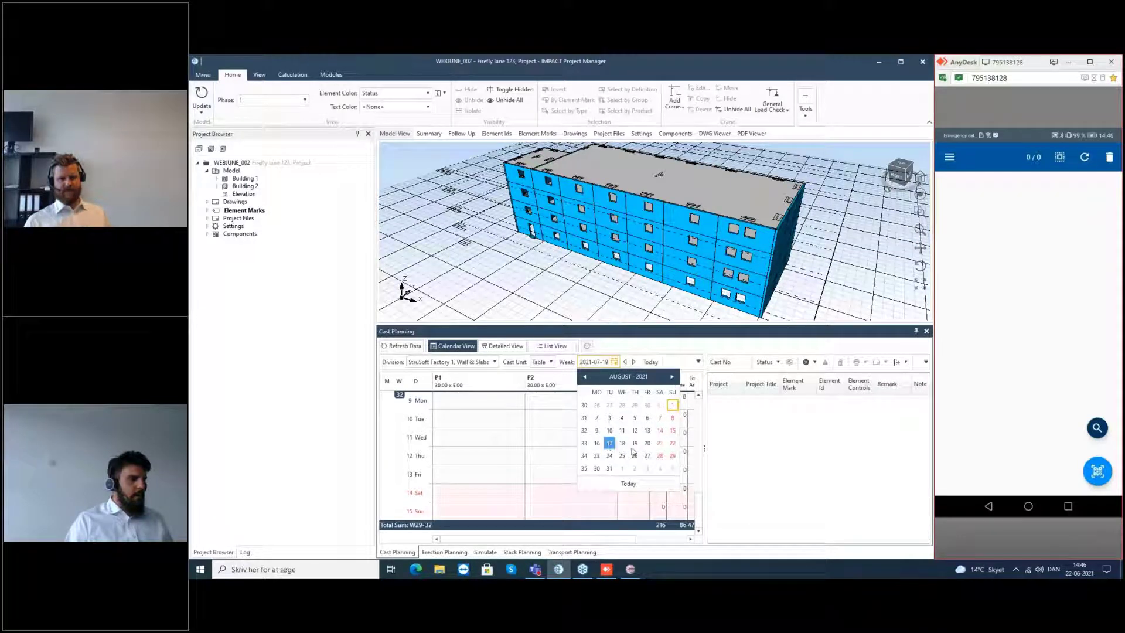
left_click(412, 350)
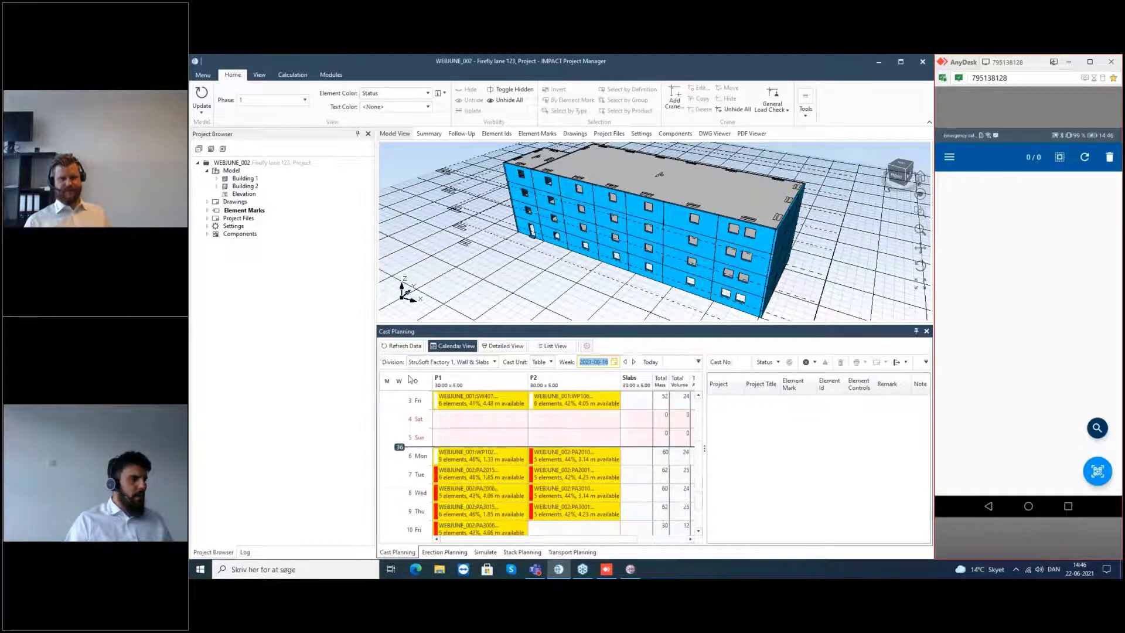
left_click(408, 350)
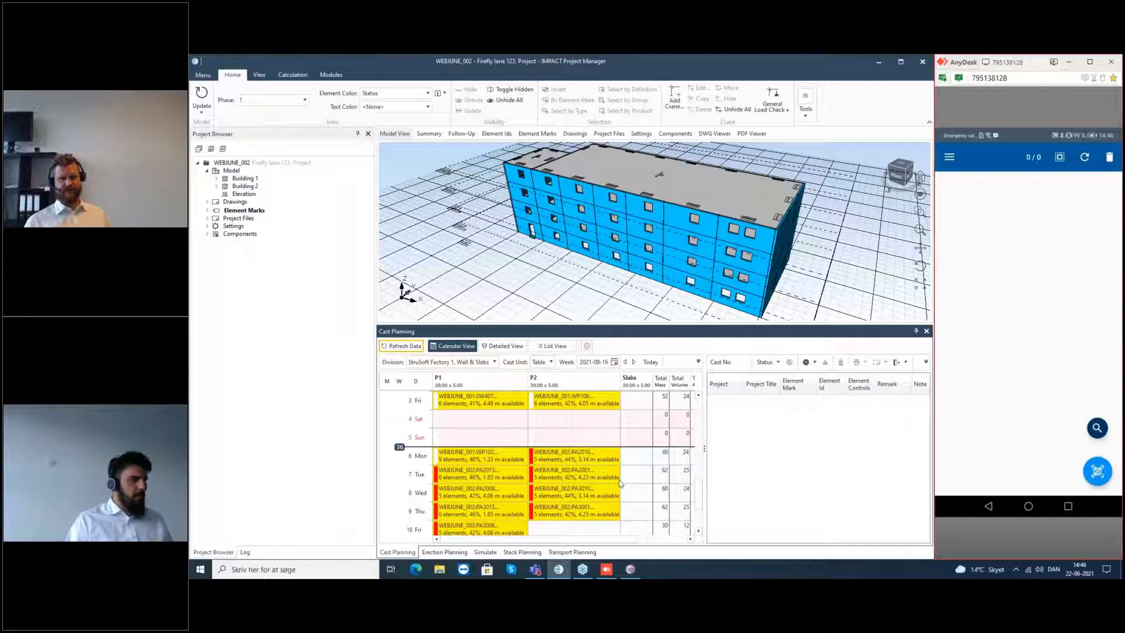
Examine the WEBJUNE_002 casts planned on tables P1 and P2 for Wednesday 25 August.
scroll(621, 483, "up", 3)
scroll(621, 483, "up", 3)
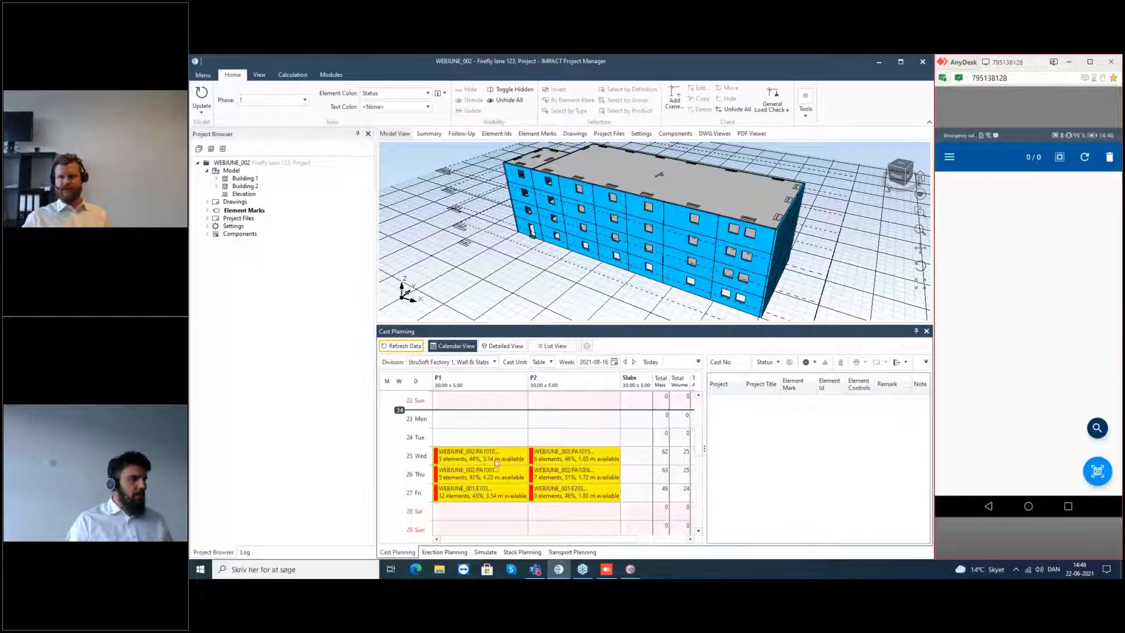
left_click(497, 463)
left_click(583, 459)
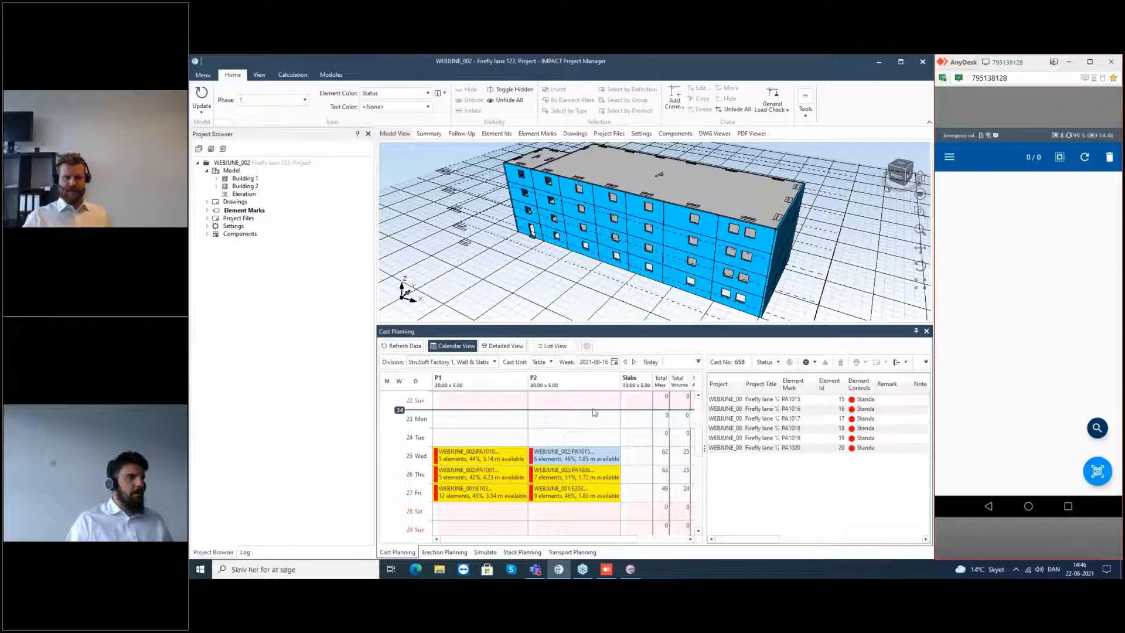
Update the WEBJUNE_002 model so its status colours reflect the current planning.
left_click(199, 95)
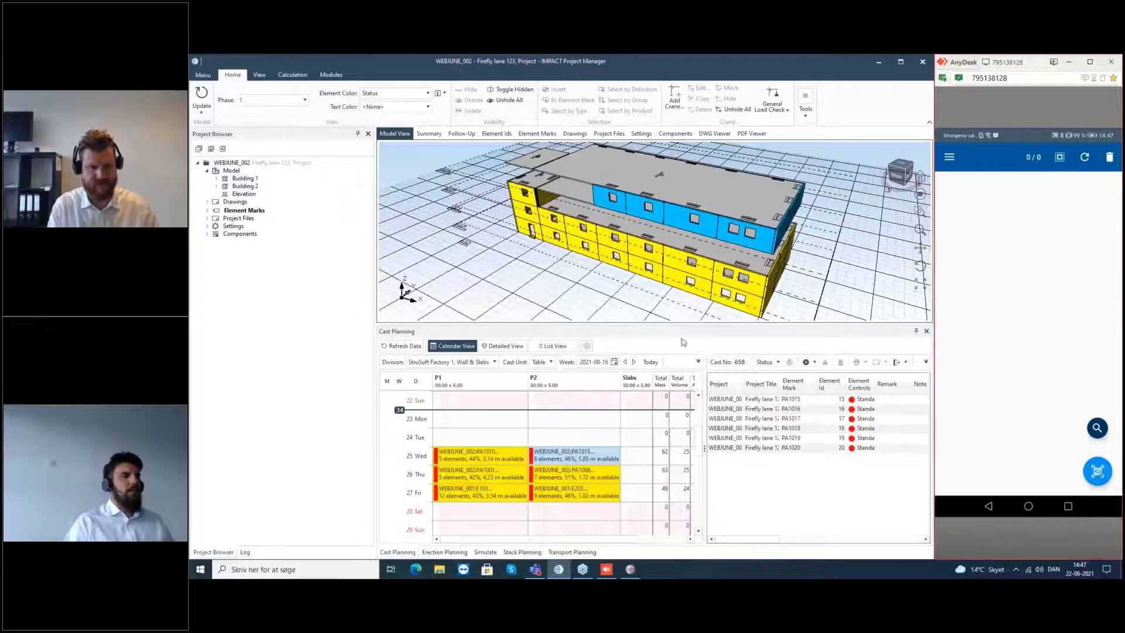
scroll(636, 289, "down", 2)
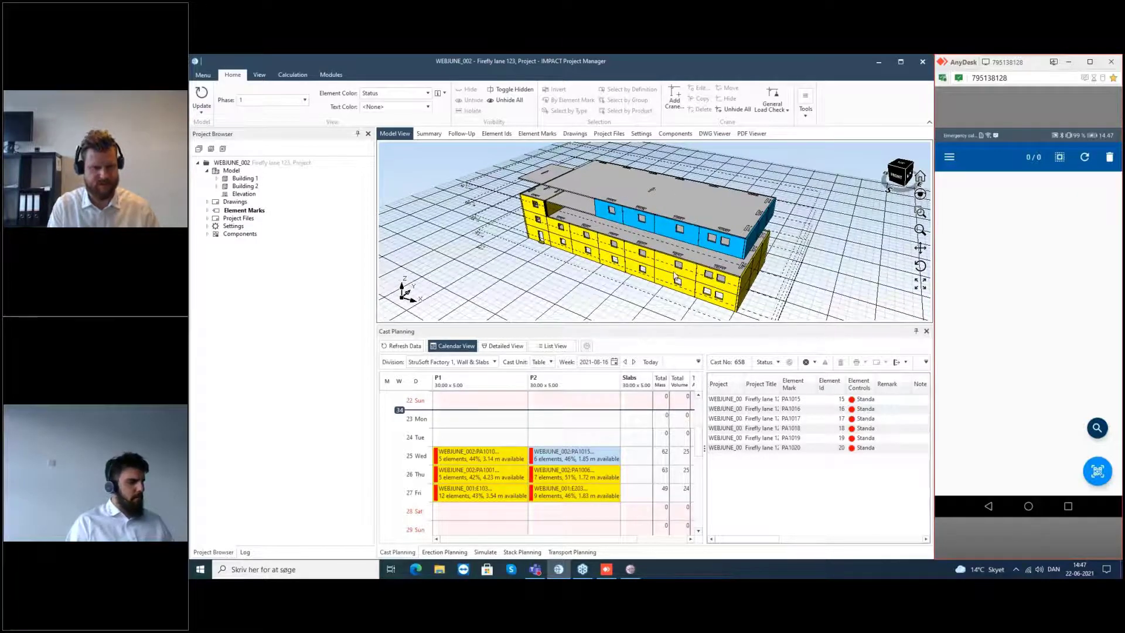
left_click(201, 112)
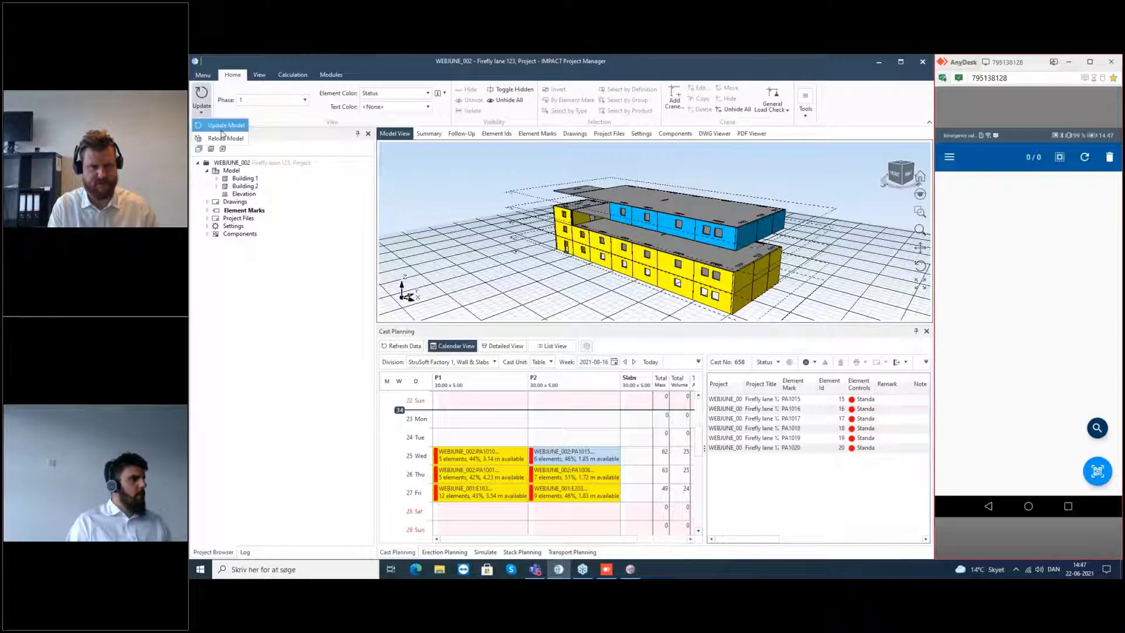
left_click(223, 130)
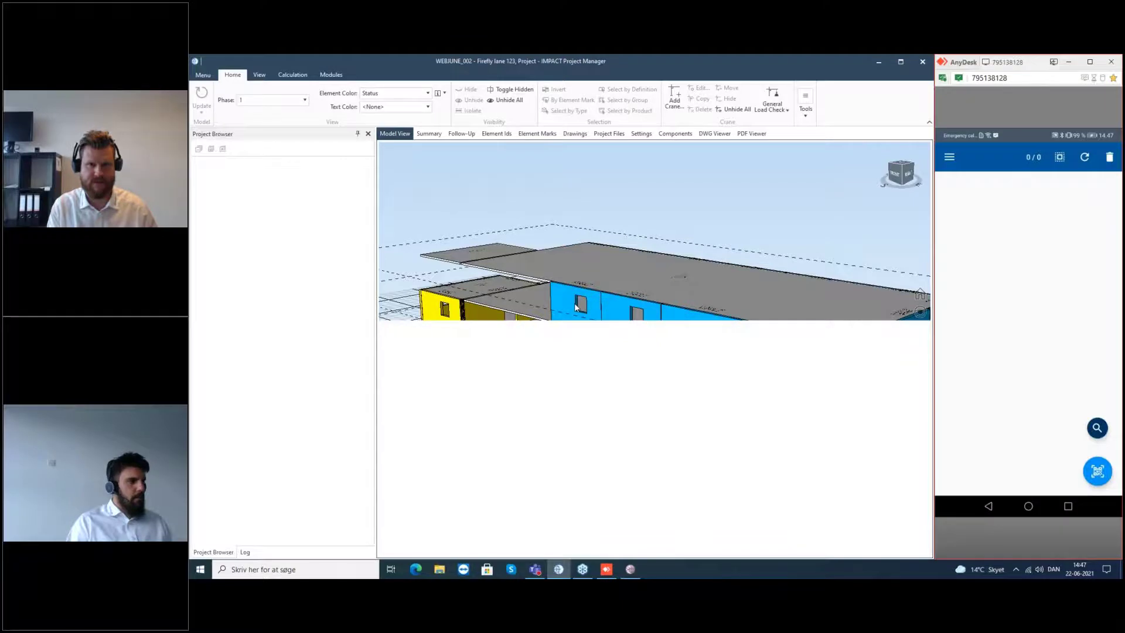
mouse_move(593, 280)
middle_mouse_down()
mouse_move(587, 264)
mouse_move(591, 288)
middle_mouse_up()
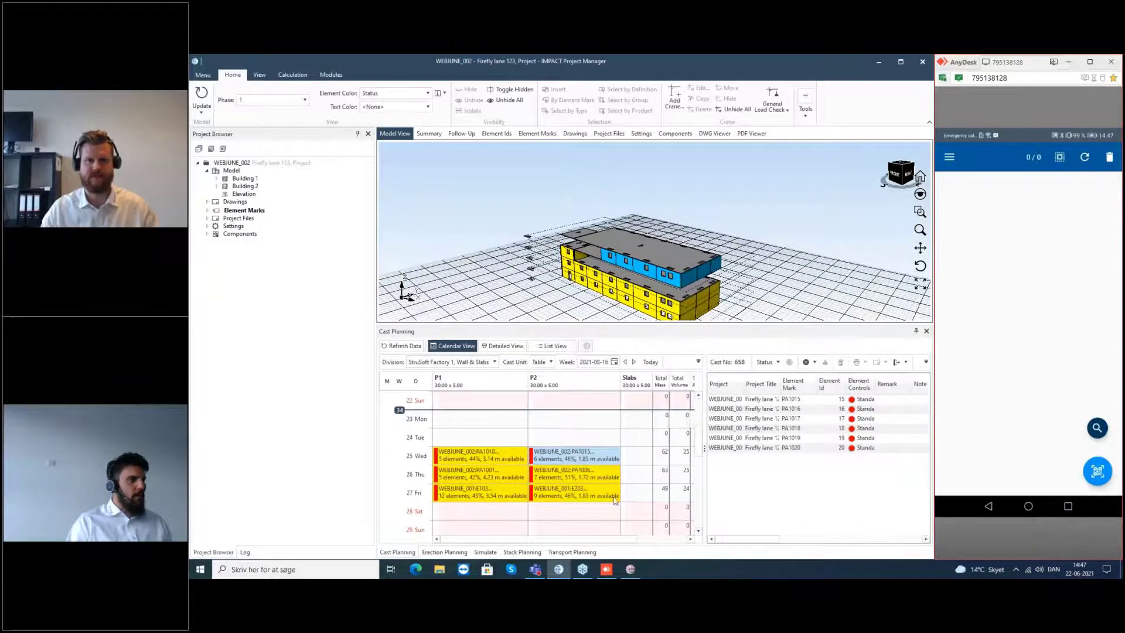
Switch briefly to Resource Manager and back, and list the elements of the Thursday 26 August cast on table P2.
left_click(631, 570)
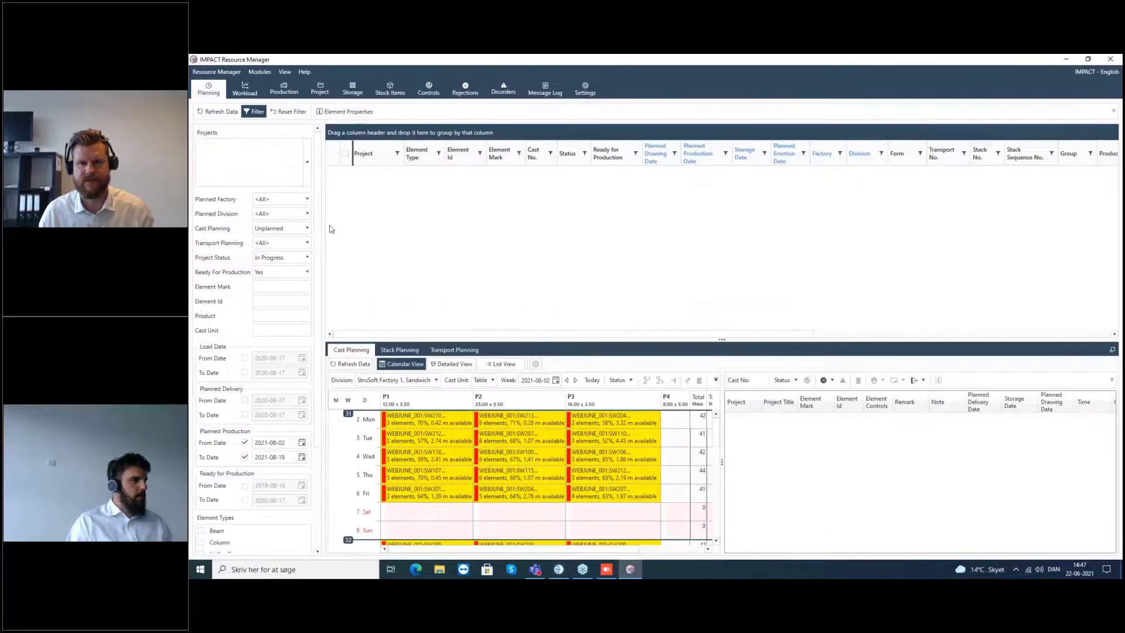
left_click(560, 570)
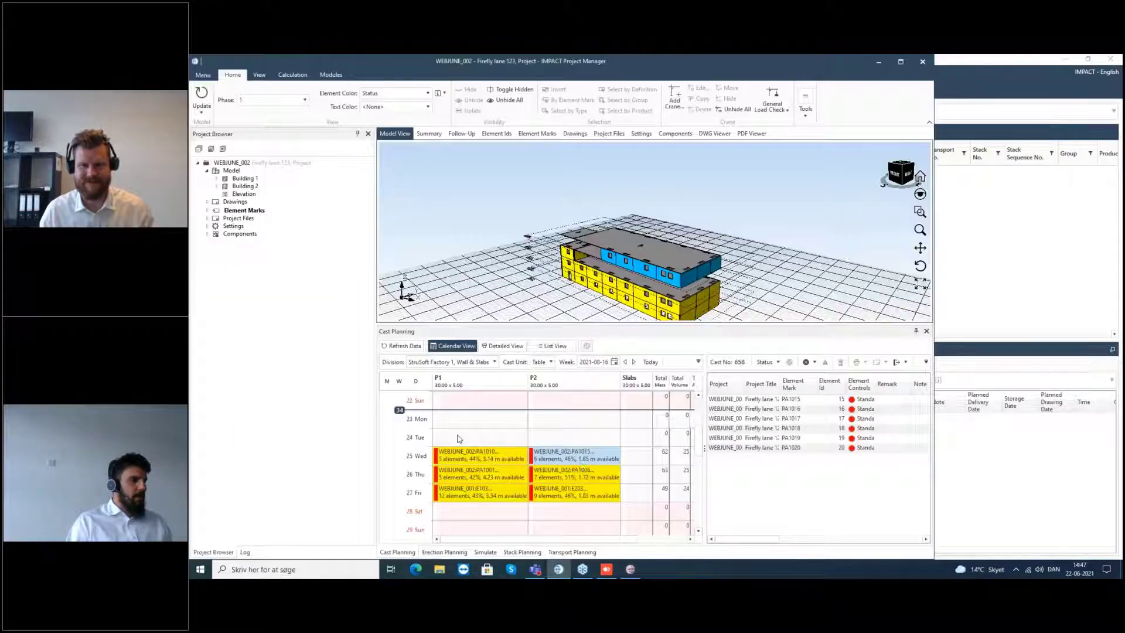
left_click(576, 474)
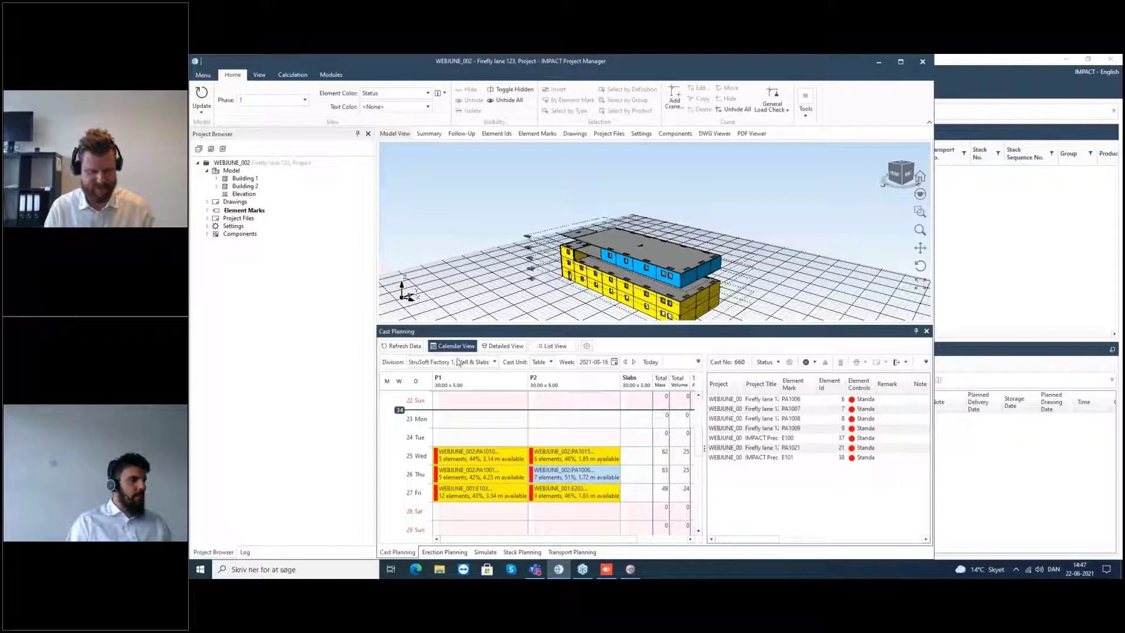
Switch to IMPACT Resource Manager and move the StruSoft Factory 1 Sandwich cast calendar to the week of 2021-08-09.
left_click(631, 569)
left_click_drag(445, 427, 572, 474)
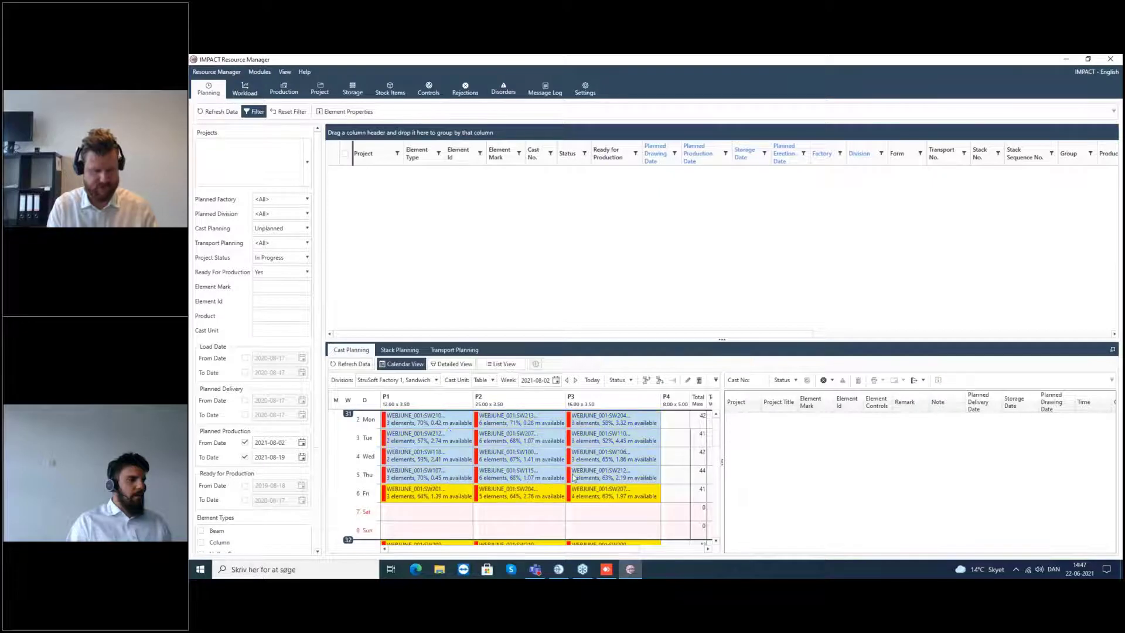
scroll(571, 474, "down", 1)
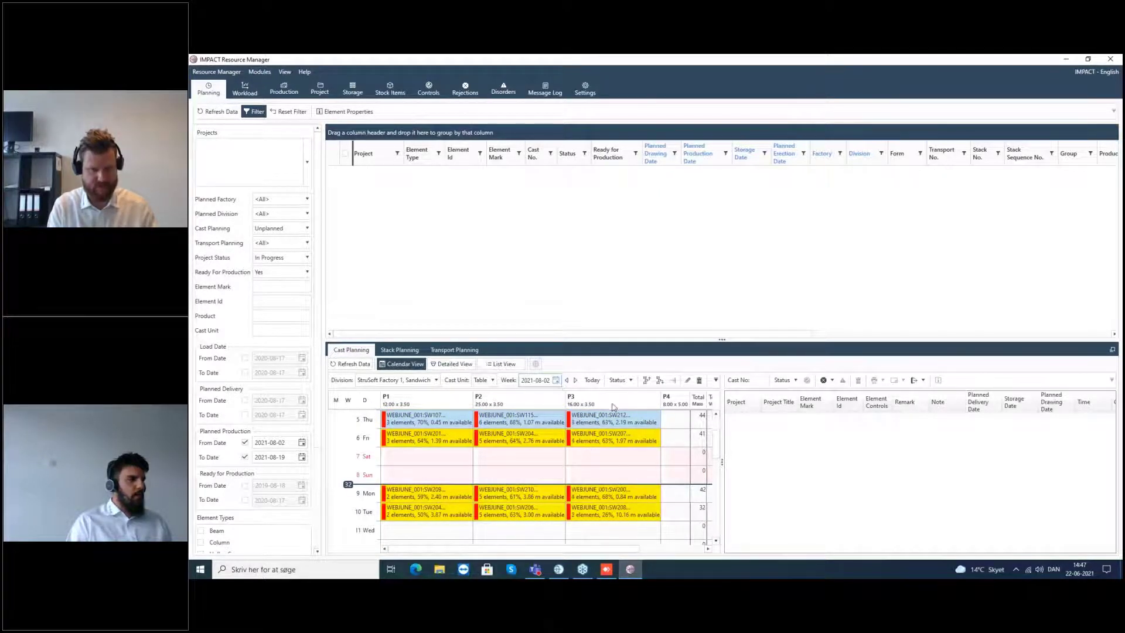
left_click(557, 381)
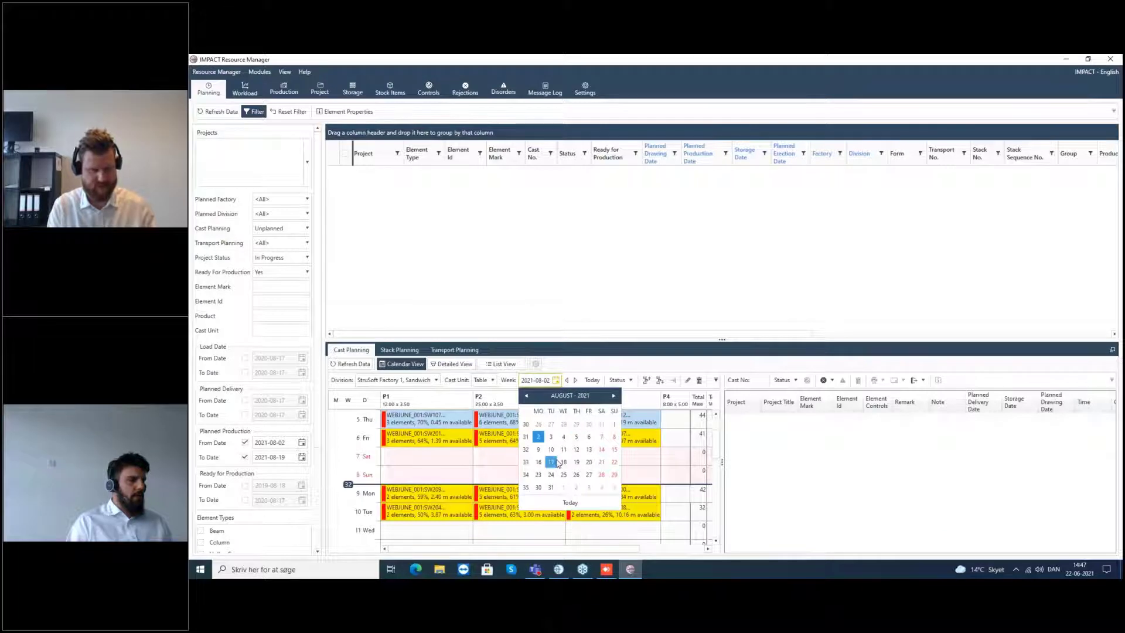
left_click(508, 463)
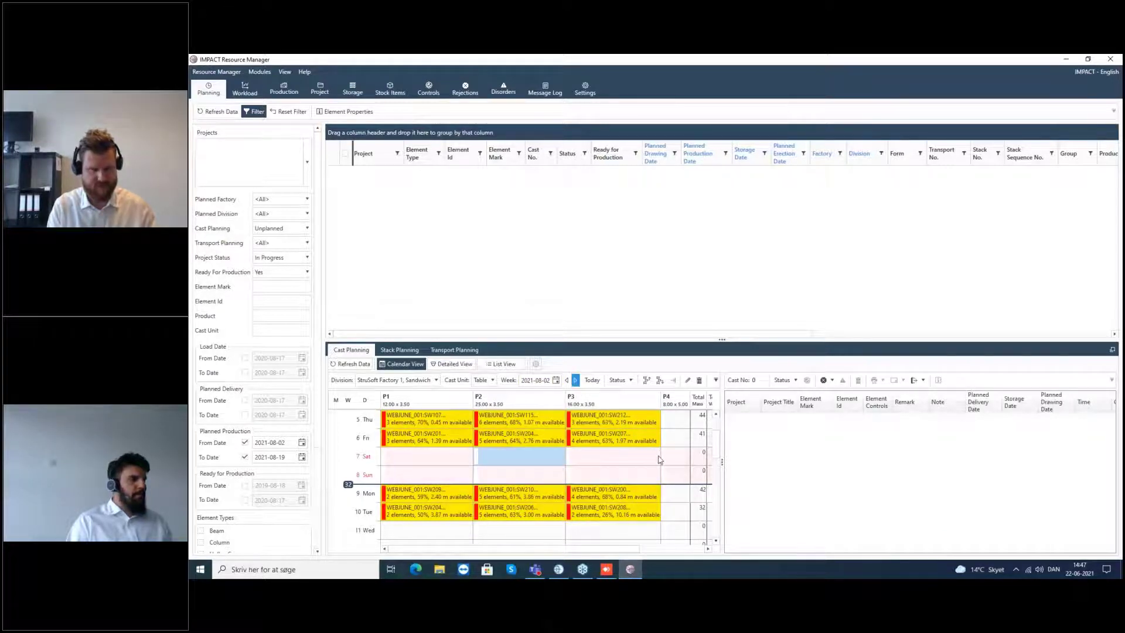
scroll(658, 469, "down", 1)
scroll(519, 457, "down", 4)
scroll(515, 456, "up", 3)
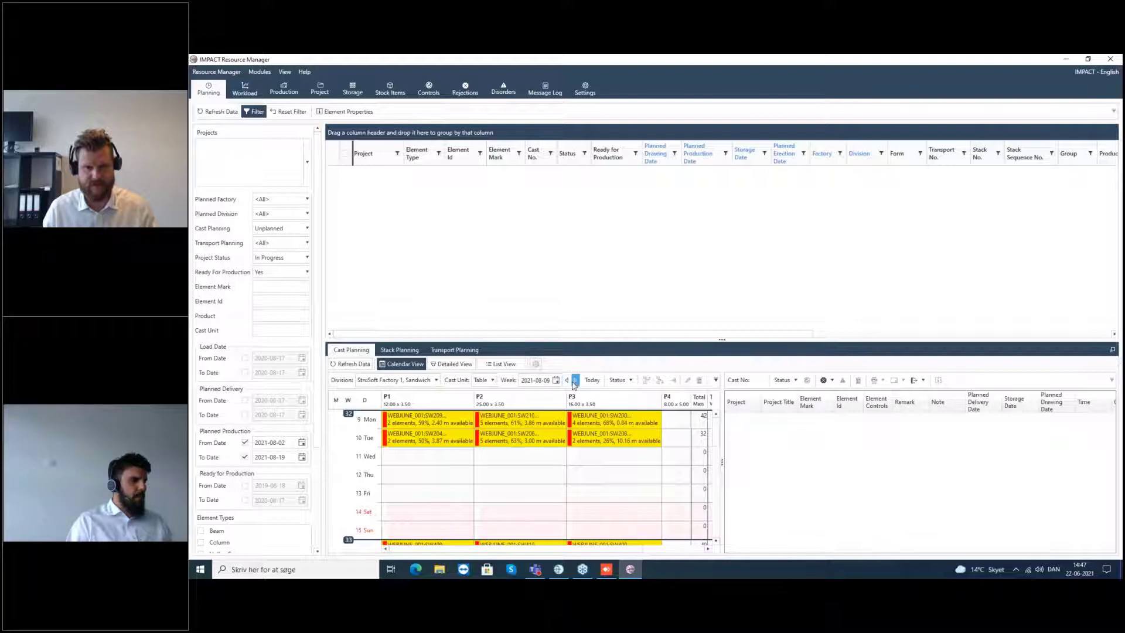
Examine the Sandwich cast calendar across the August weeks from 2021-08-09 to 2021-08-23 and into September with refreshed data.
left_click(360, 362)
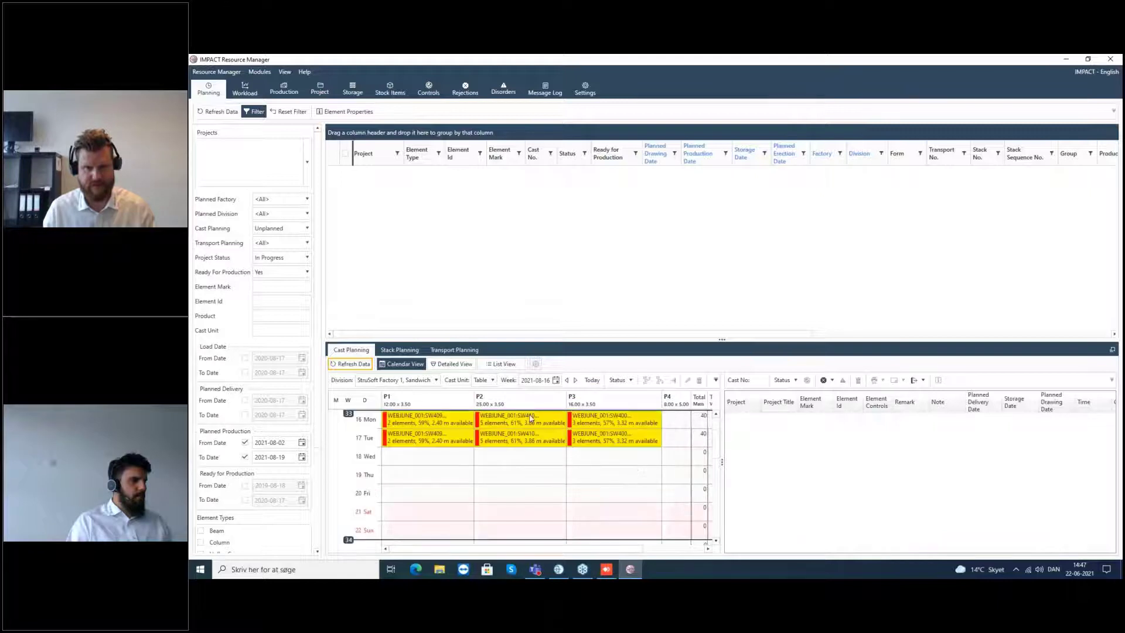
left_click(567, 381)
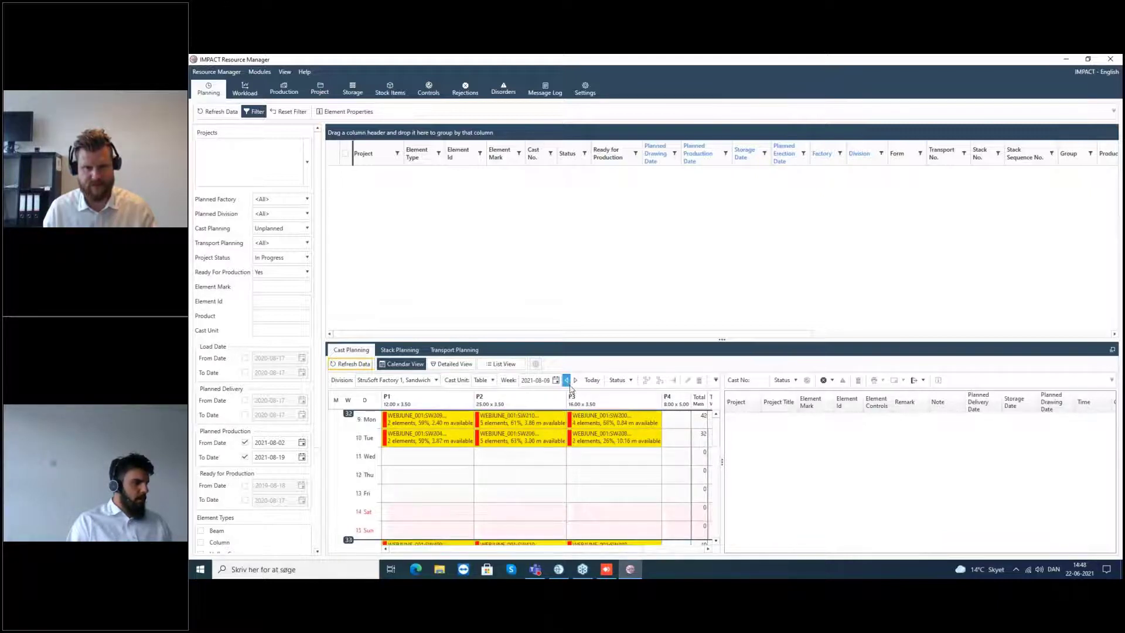
scroll(570, 447, "down", 2)
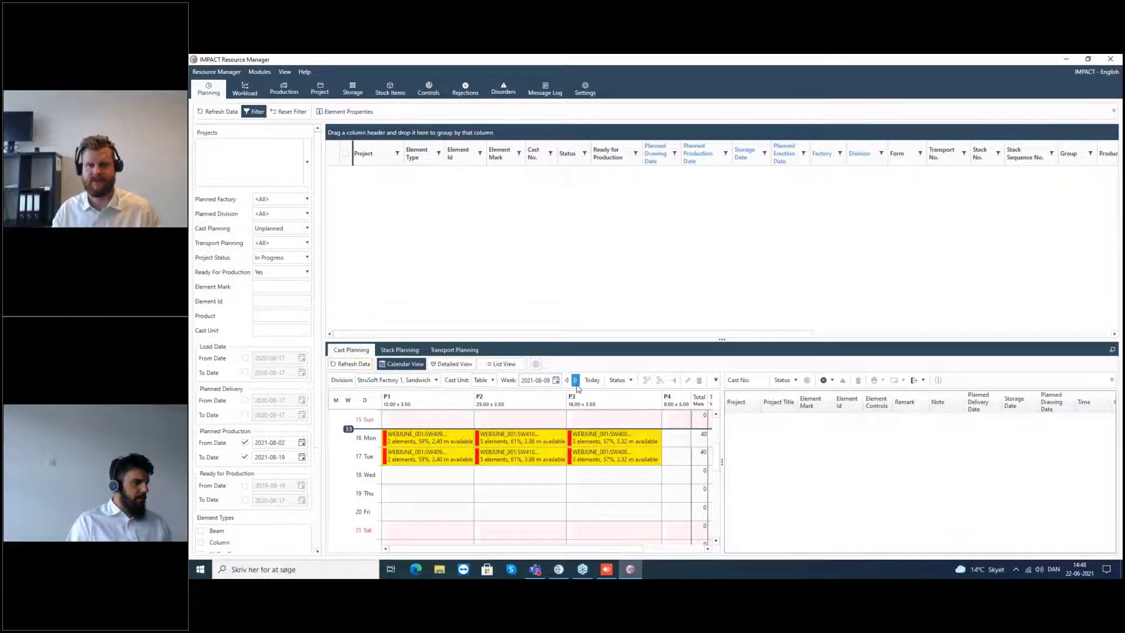
left_click(576, 382)
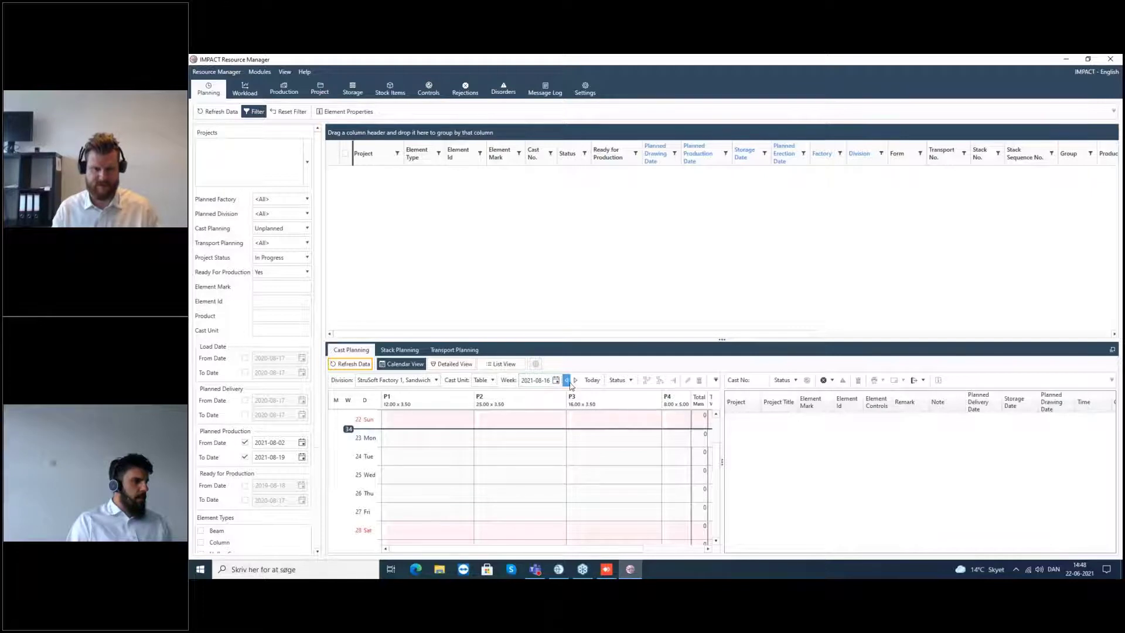
left_click(576, 380)
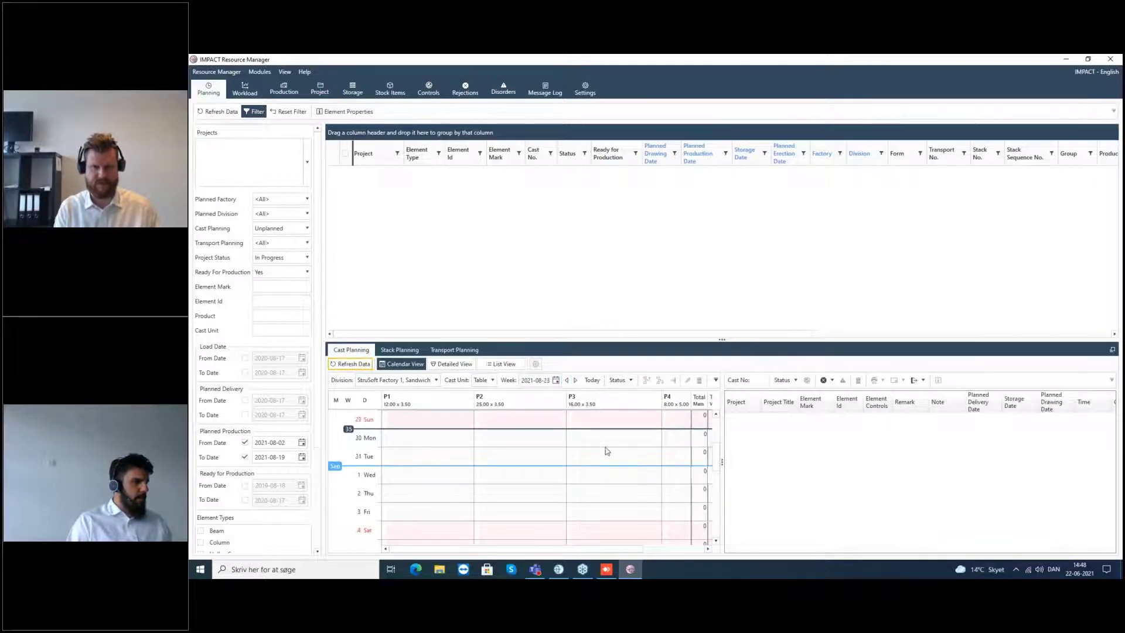
scroll(607, 451, "down", 5)
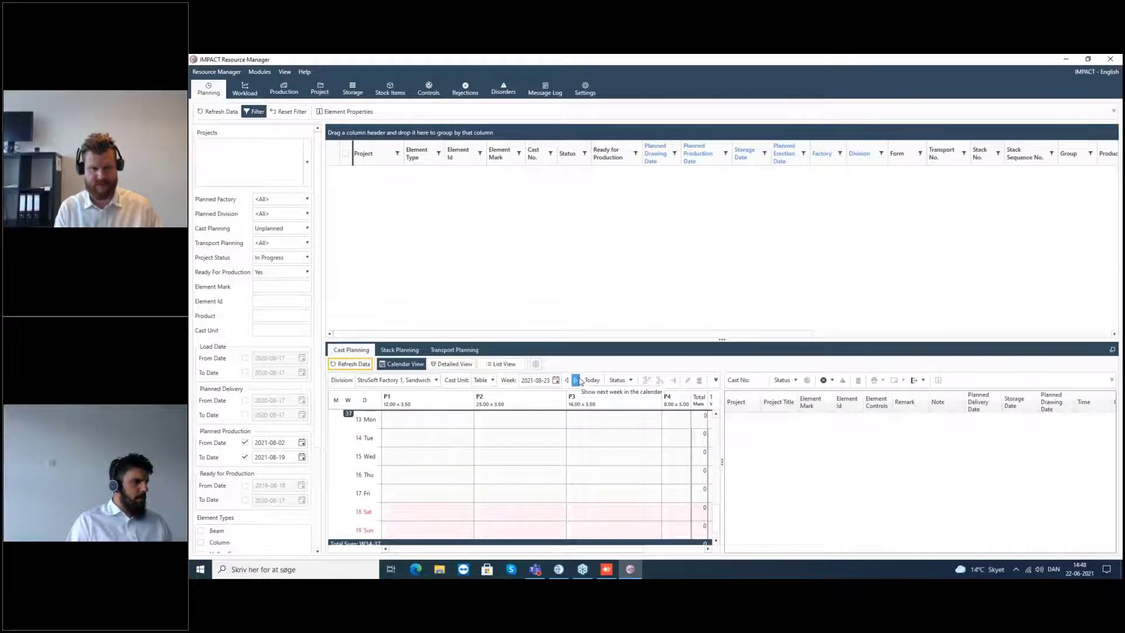
scroll(574, 450, "up", 2)
scroll(574, 444, "up", 5)
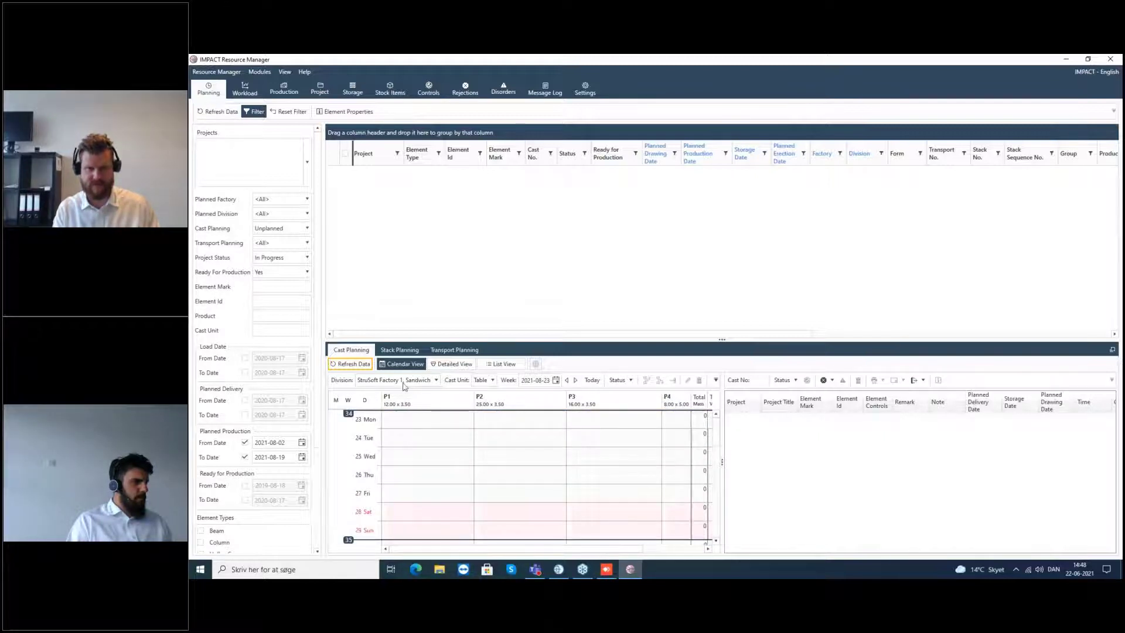
Switch to IMPACT Project Manager, look through the late-August casts, and dismiss the error report without sending it.
left_click(559, 569)
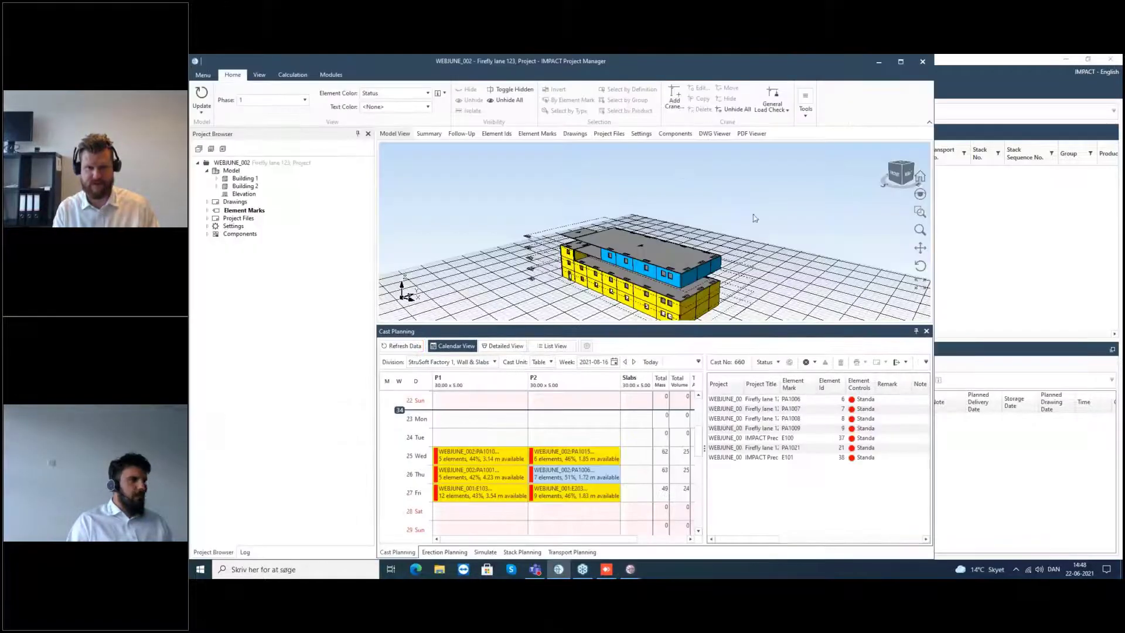
scroll(622, 463, "down", 1)
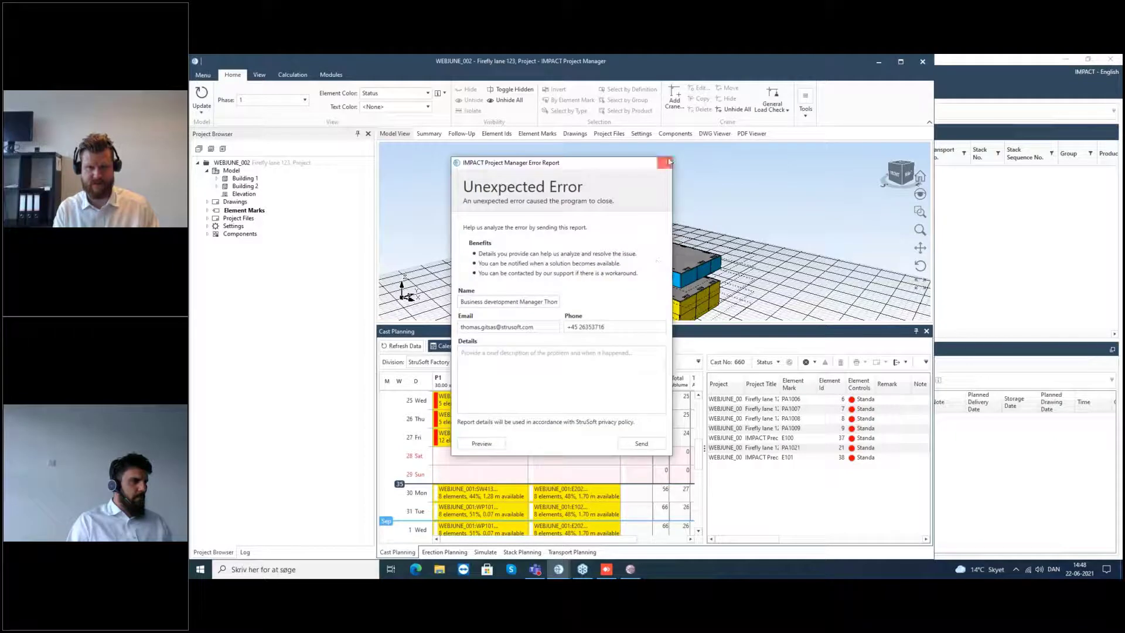
left_click(665, 164)
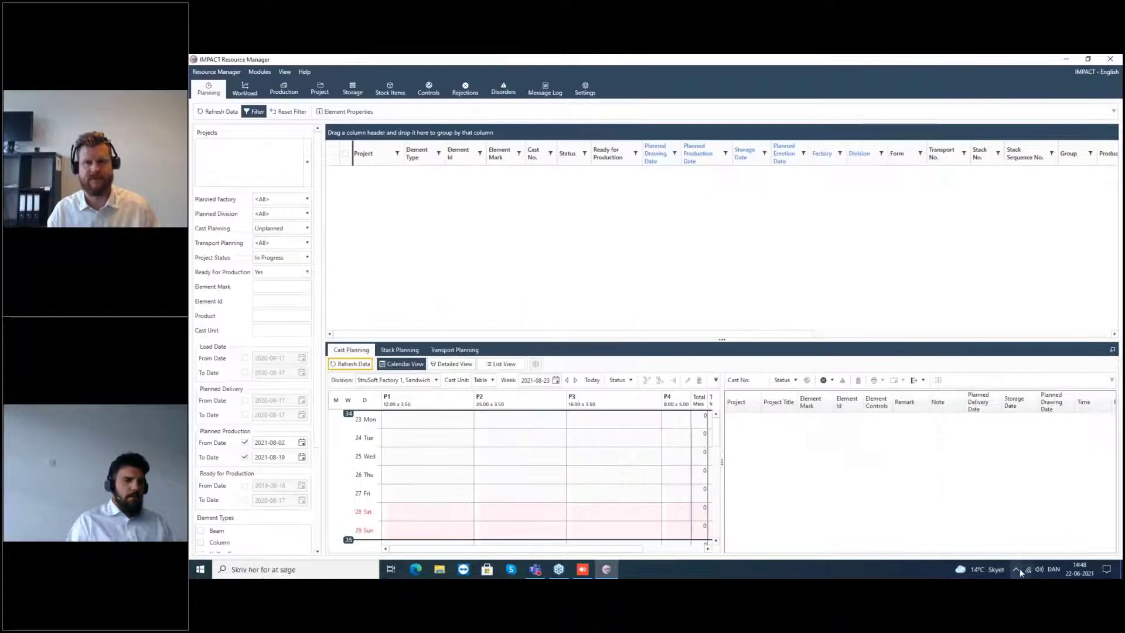
Check the connection and server status in IMPACT Server Connect, and minimise its window.
left_click(1018, 571)
left_click(996, 511)
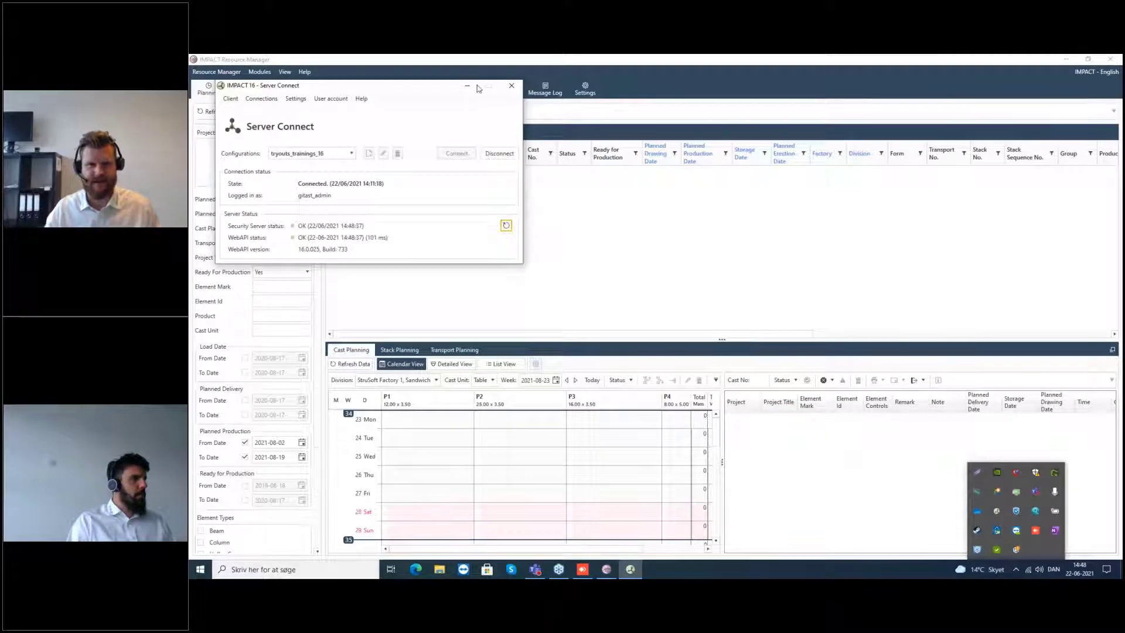
left_click(467, 85)
Start IMPACT Project Manager 16.0 and open the project WEBJUNE_002.
left_click(302, 571)
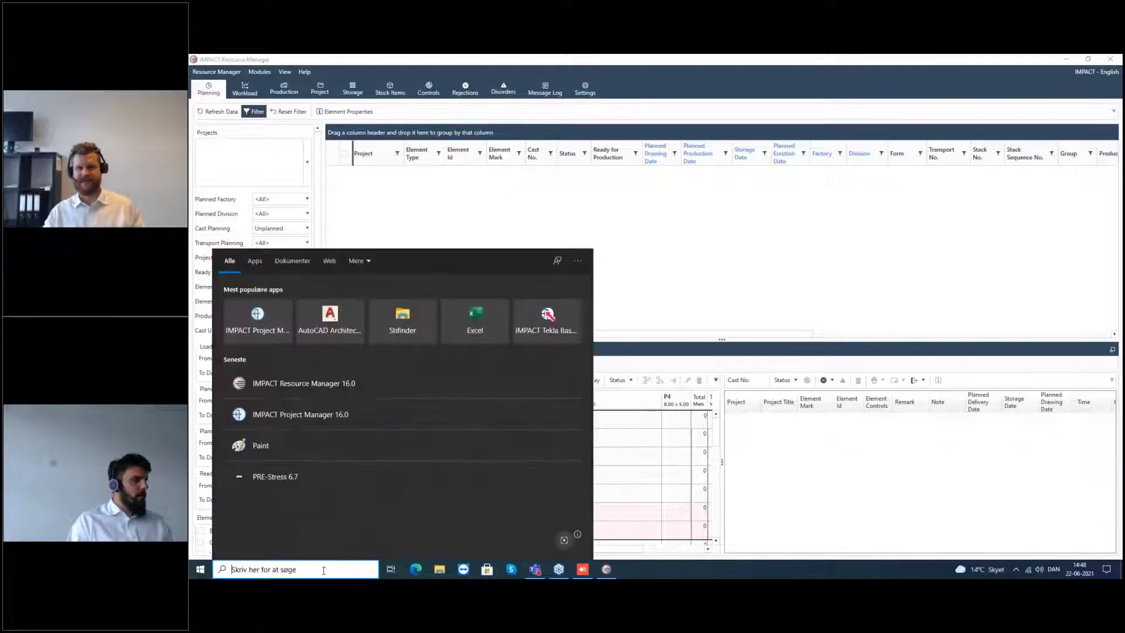
type("Proej")
key("BackSpace")
key("BackSpace")
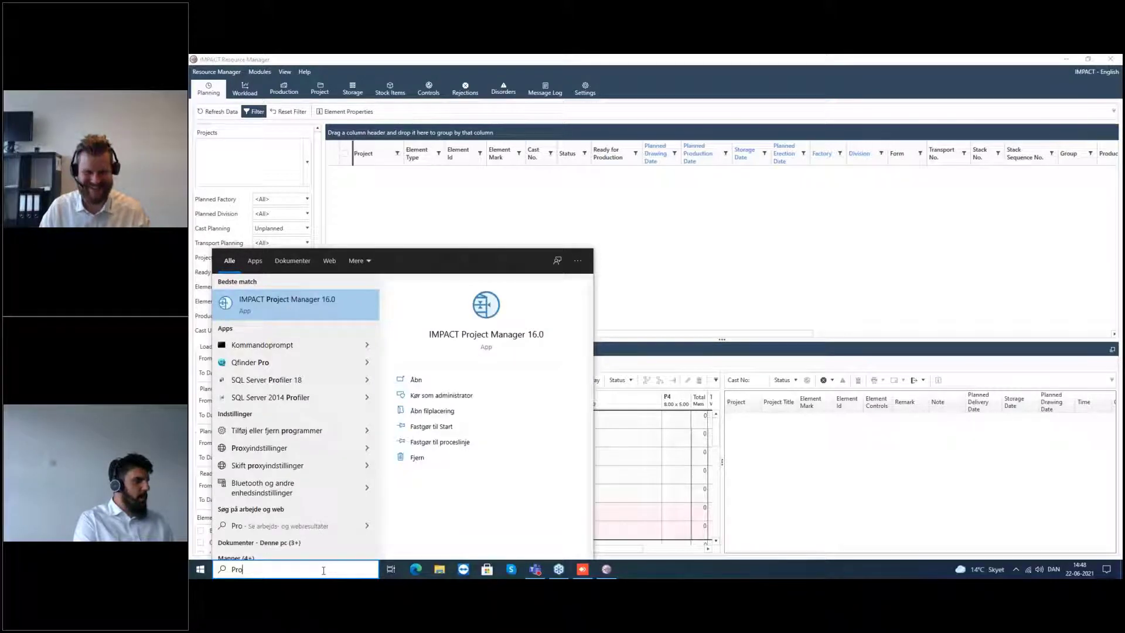
left_click(296, 296)
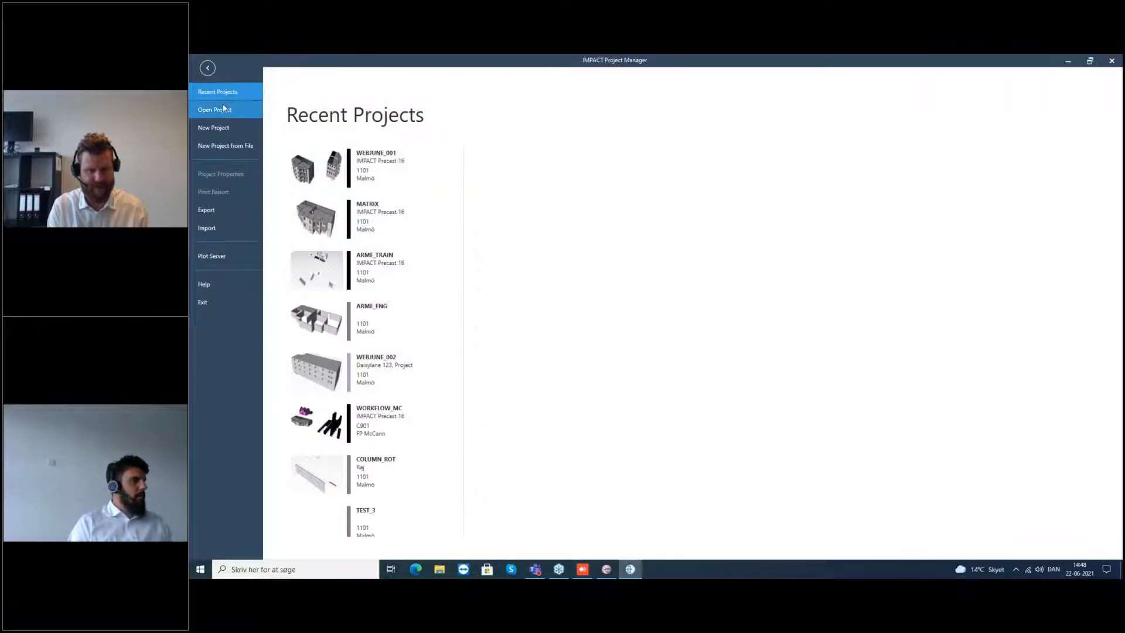
left_click(221, 109)
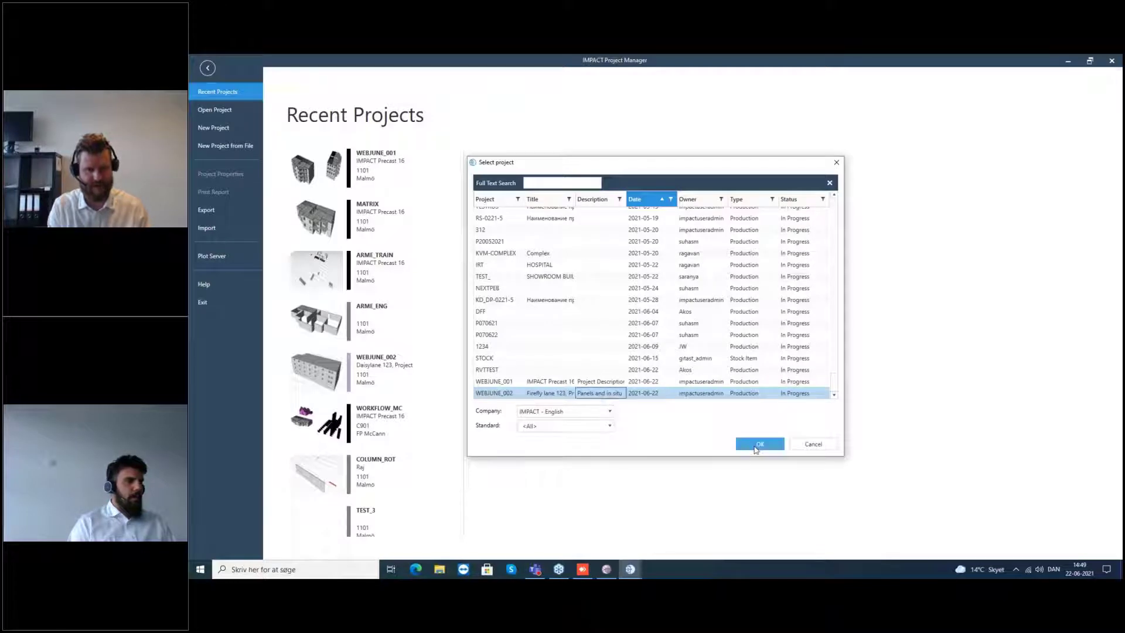
left_click(755, 444)
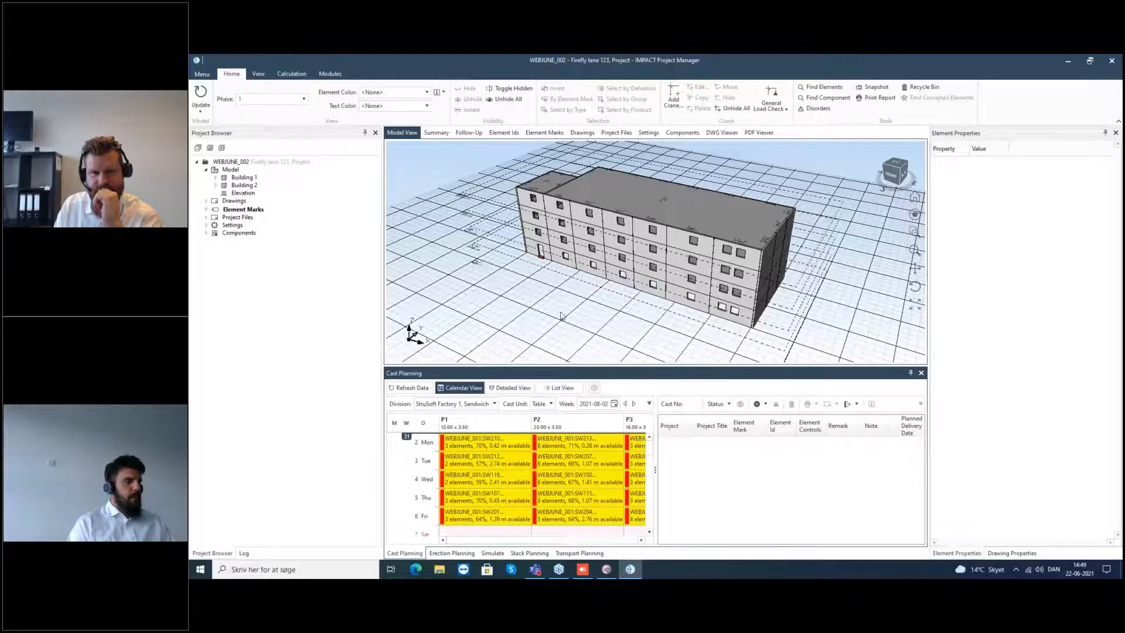
Colour the WEBJUNE_002 model elements by Status.
scroll(617, 305, "up", 1)
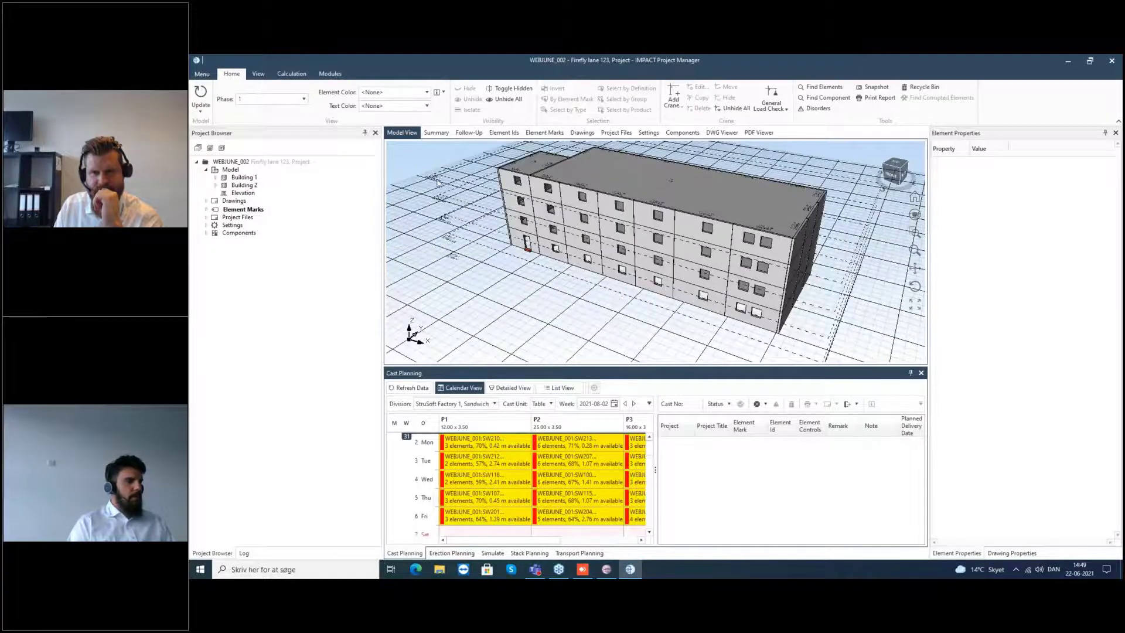
left_click(426, 92)
scroll(402, 117, "up", 2)
left_click(394, 105)
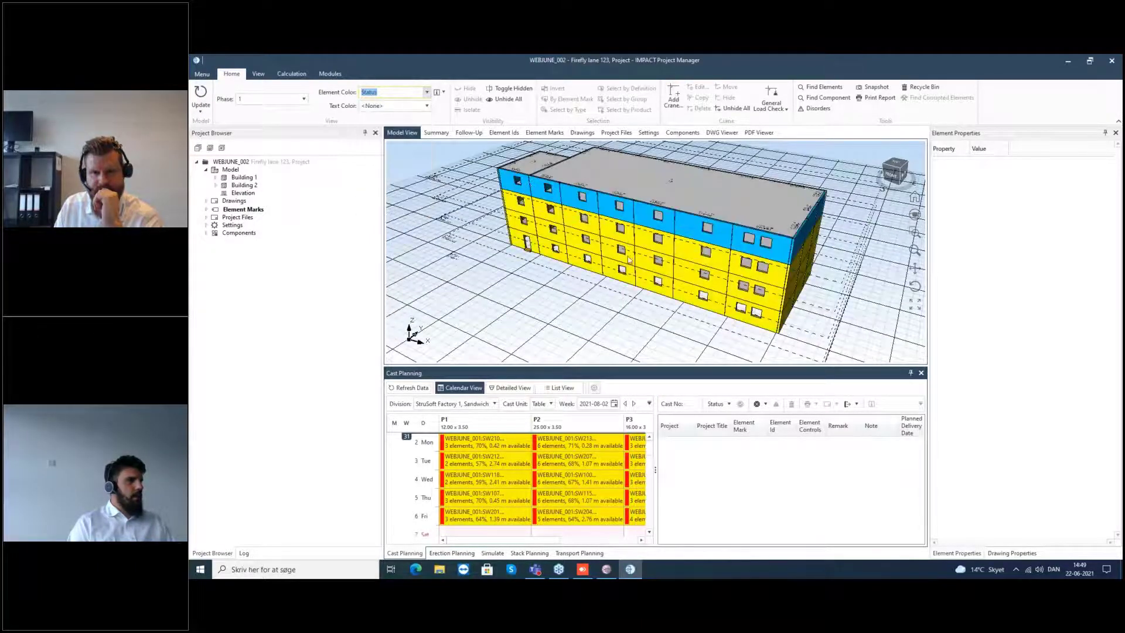
Widen the cast calendar and review the Sandwich casts around week 2021-08-02 and back to week 2021-07-12.
scroll(662, 300, "down", 1)
left_click_drag(655, 468, 751, 469)
scroll(603, 485, "down", 4)
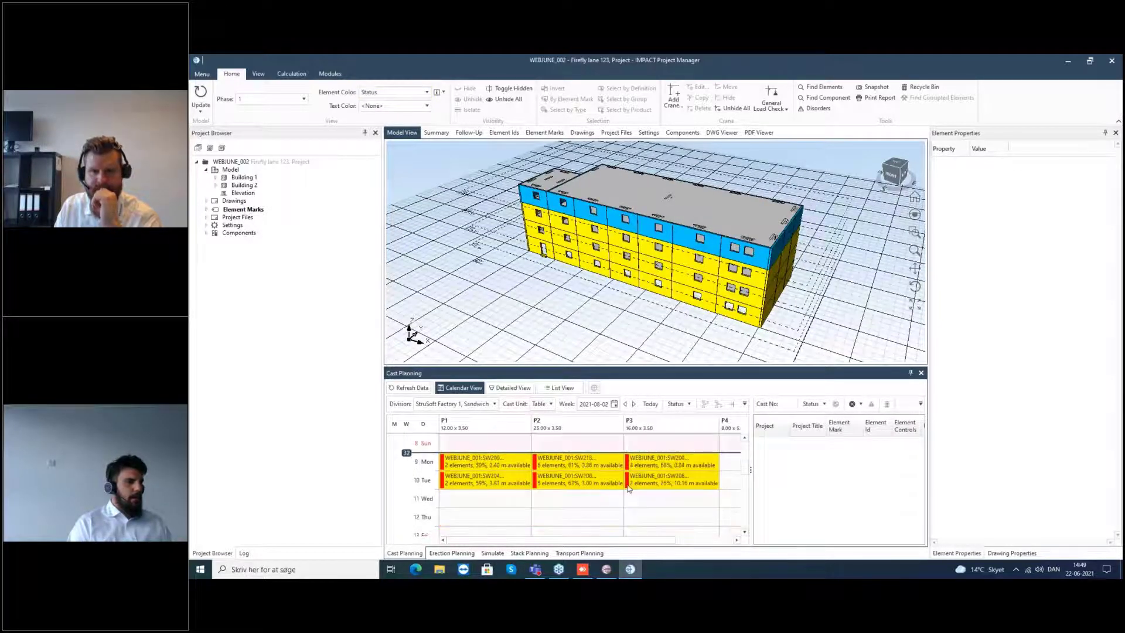
scroll(595, 487, "up", 4)
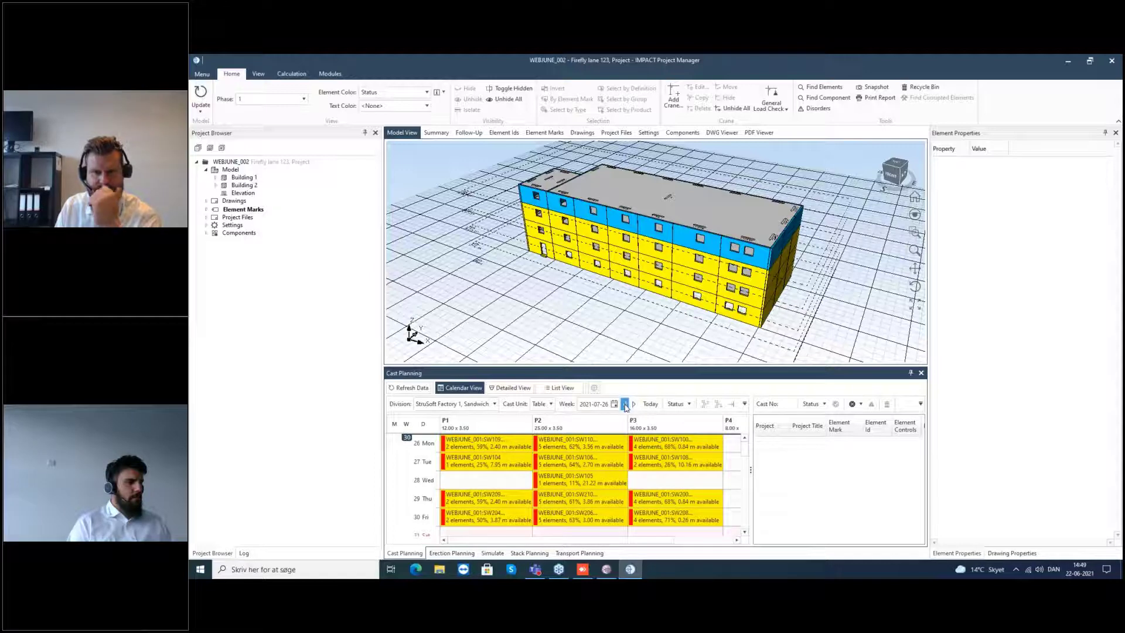
left_click(625, 404)
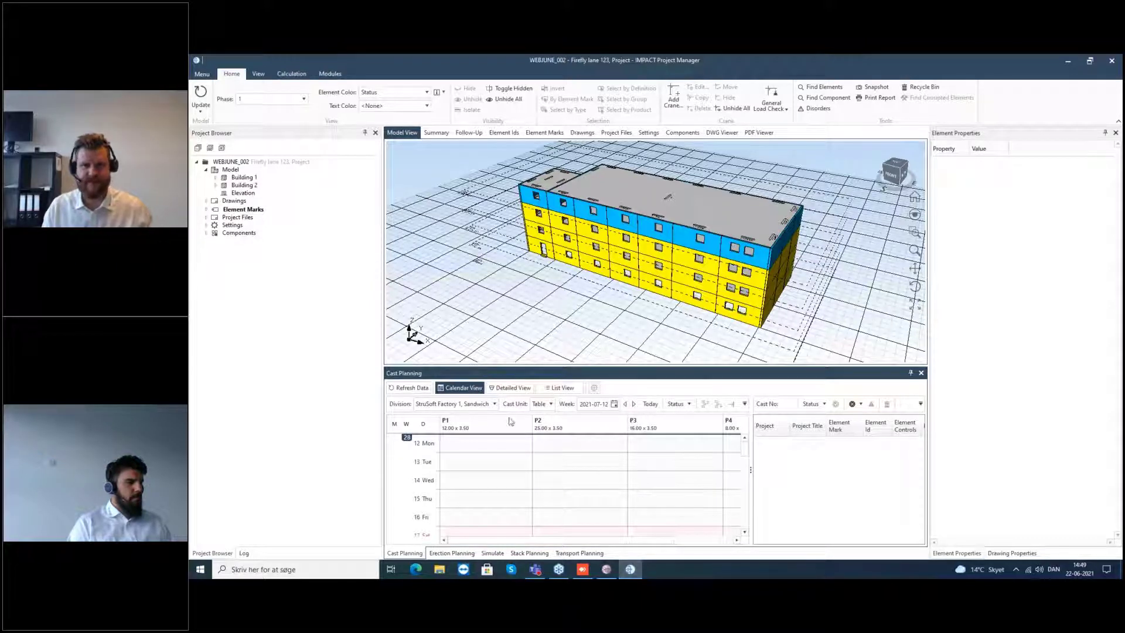
Show the StruSoft Factory 1, Wall & Slabs cast calendar from week 2021-08-09 and locate the casts of late August.
left_click(495, 404)
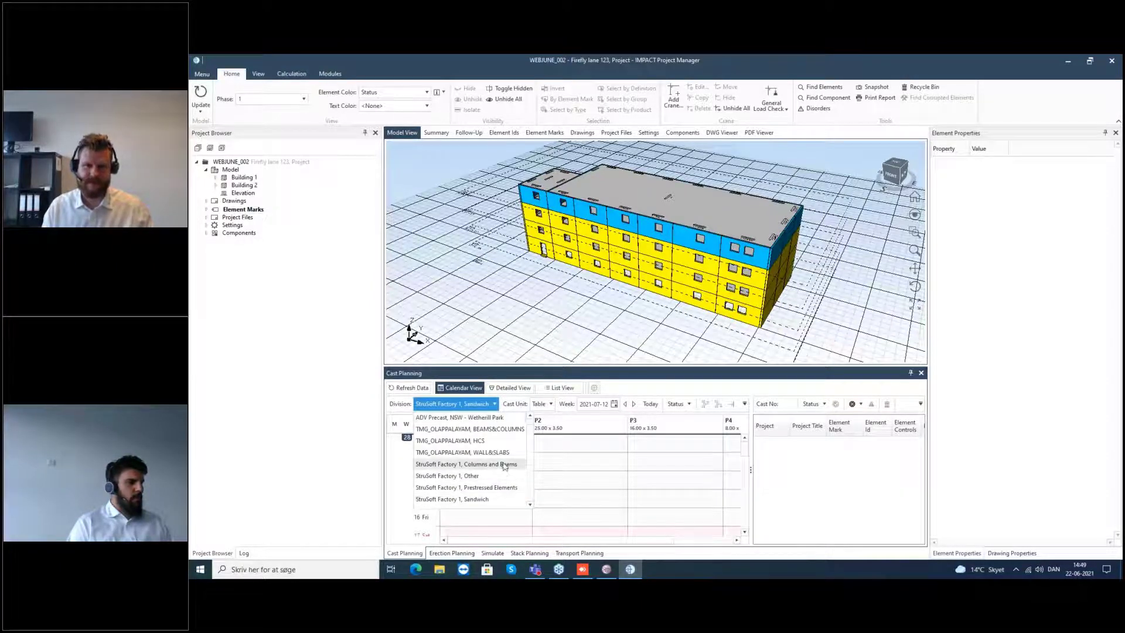
scroll(503, 466, "down", 3)
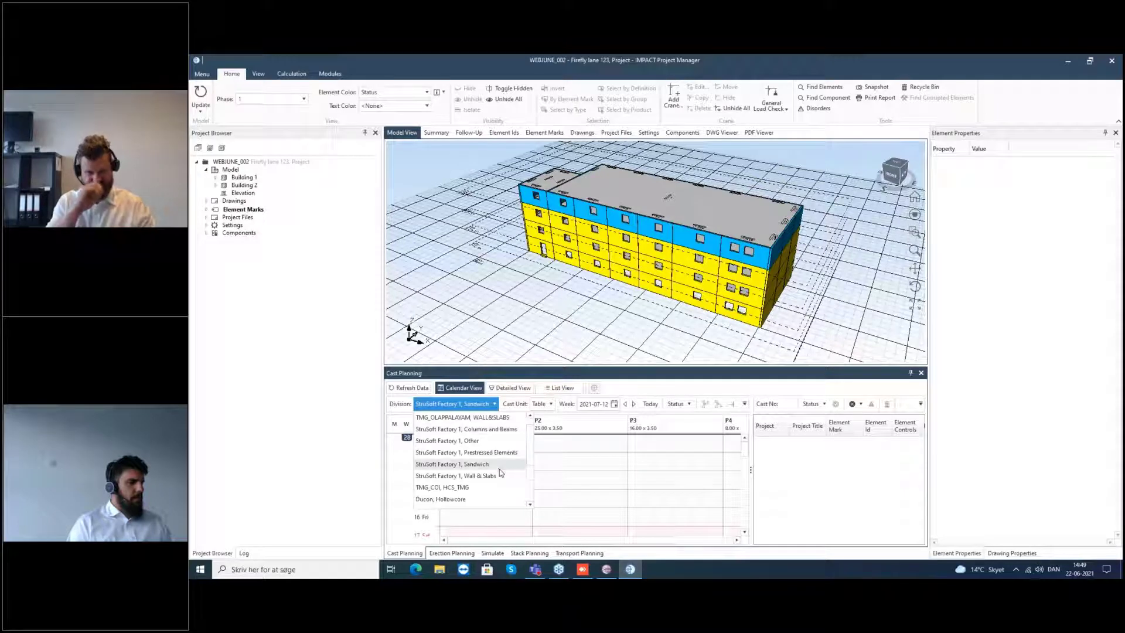
left_click(497, 476)
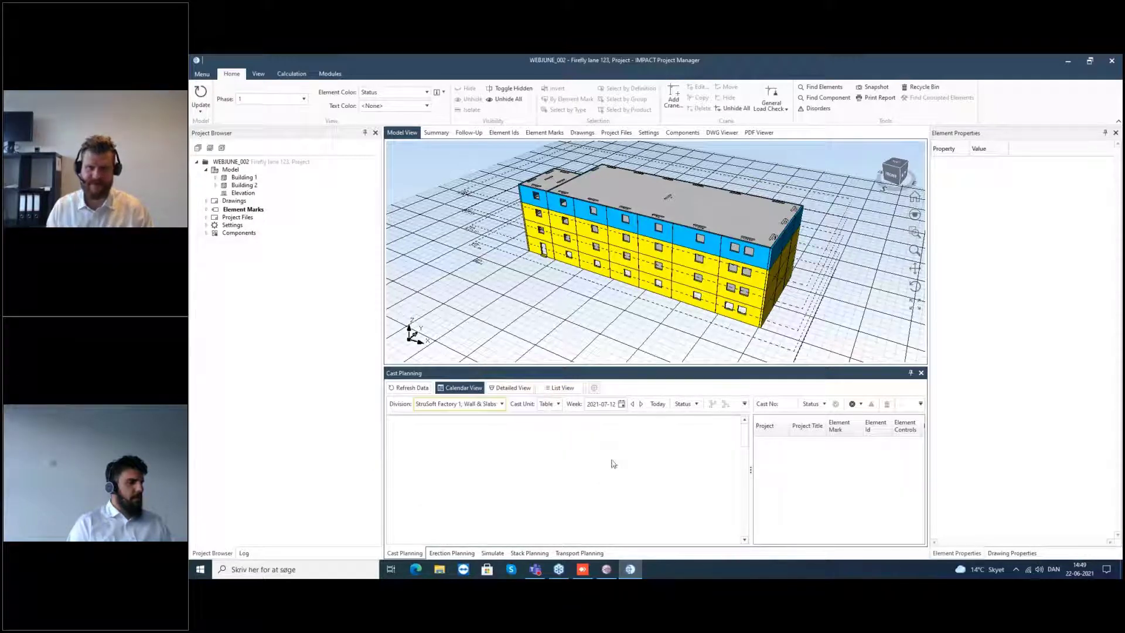
left_click(622, 403)
left_click(679, 419)
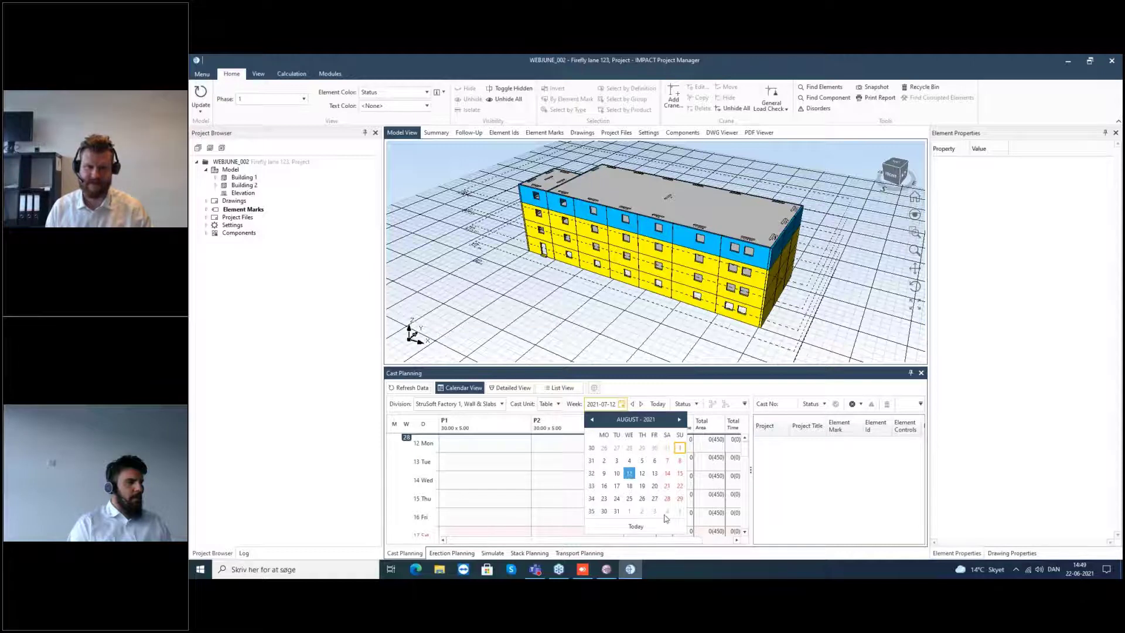
scroll(617, 474, "down", 3)
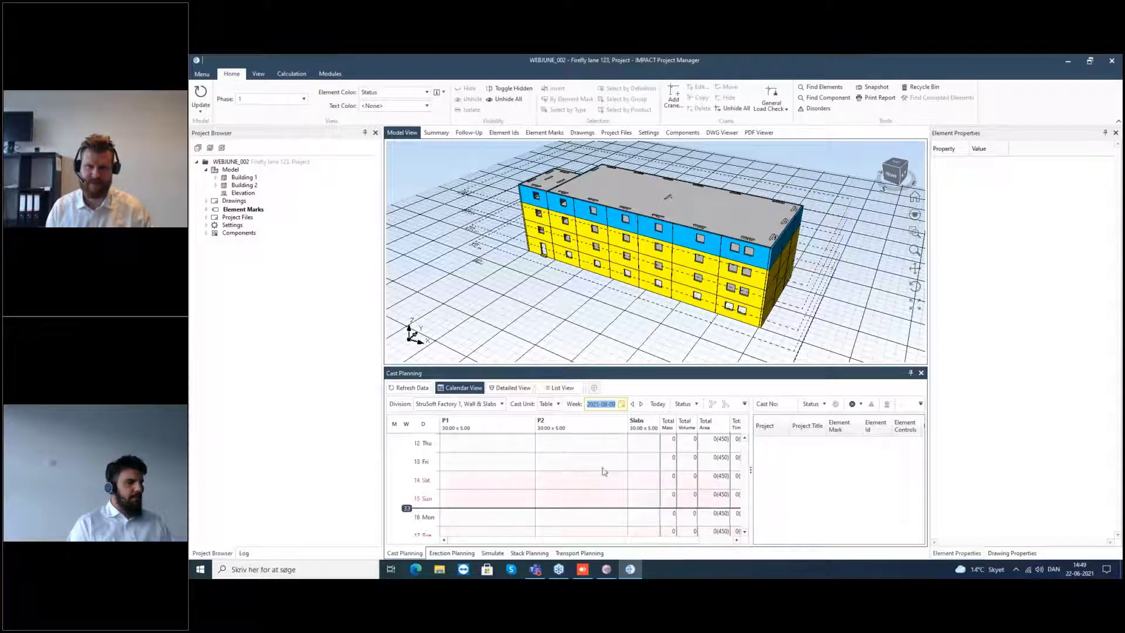
scroll(593, 469, "down", 2)
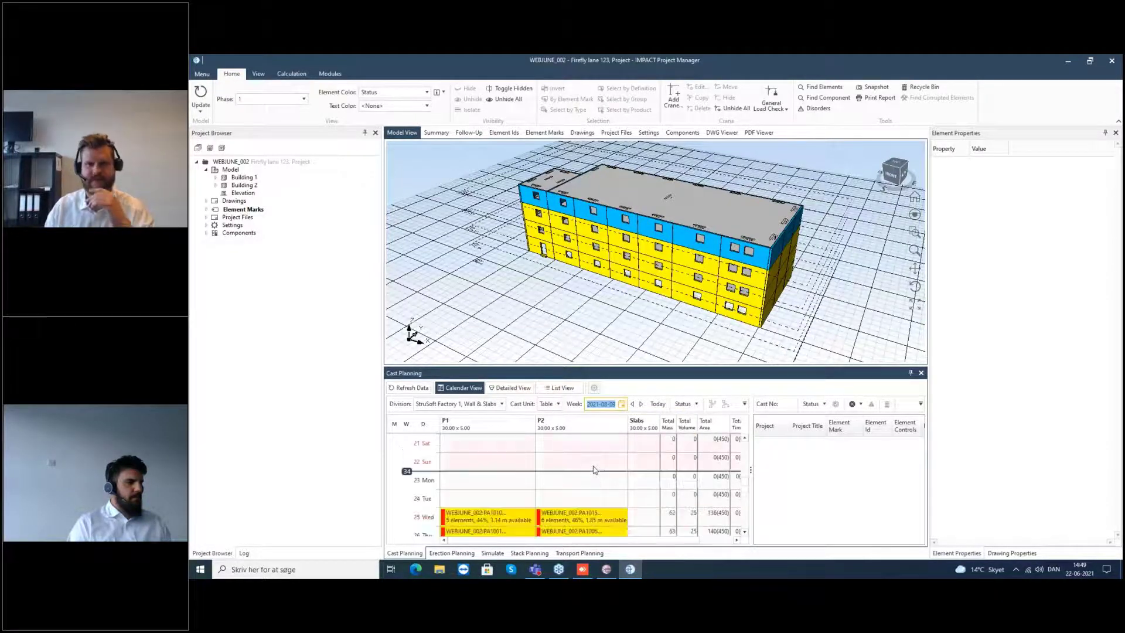
List the elements of the Wednesday 25 August cast on table P1 and widen the element list.
left_click(502, 469)
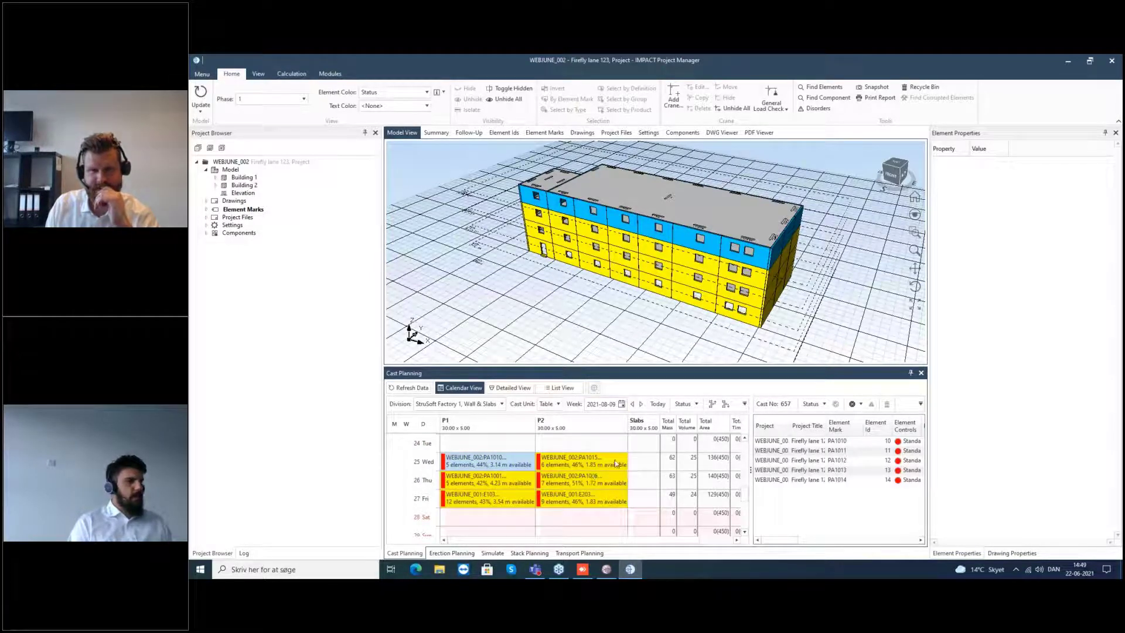
left_click(644, 465)
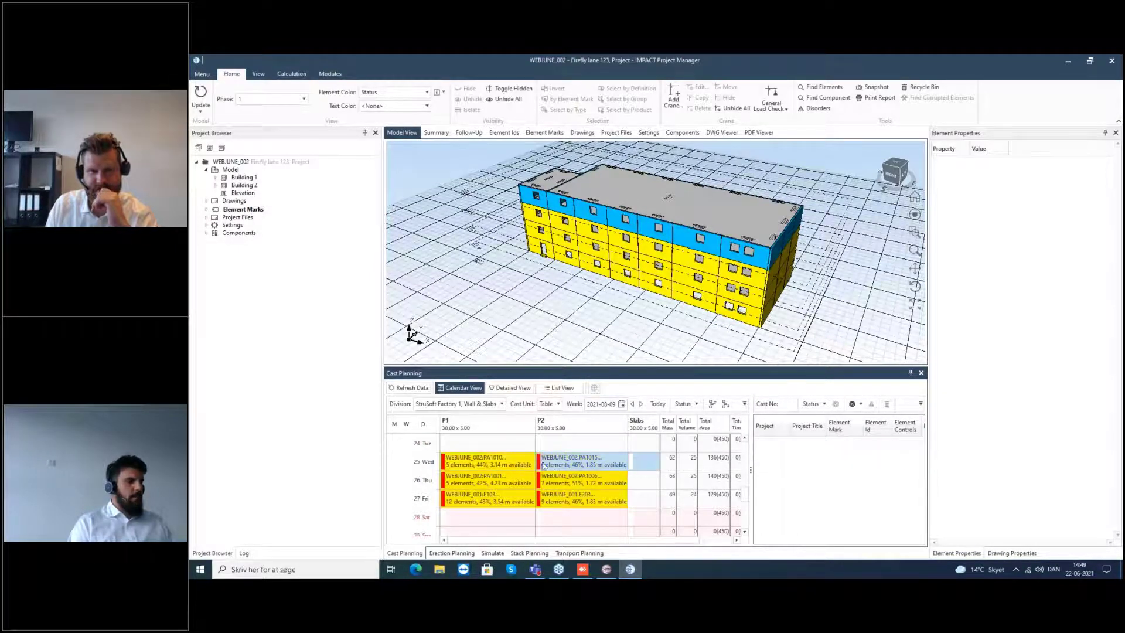
left_click(509, 467)
left_click_drag(753, 470, 728, 476)
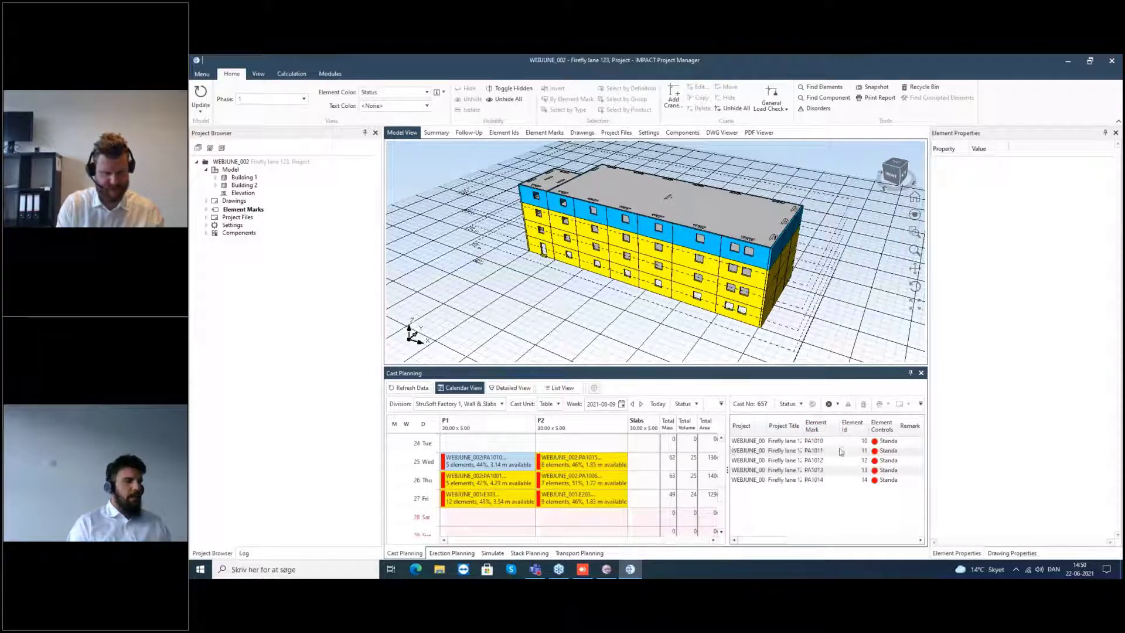
Close the element properties, widen the cast list's Element Controls column to read the control names, and select element PA1010.
left_click(1116, 134)
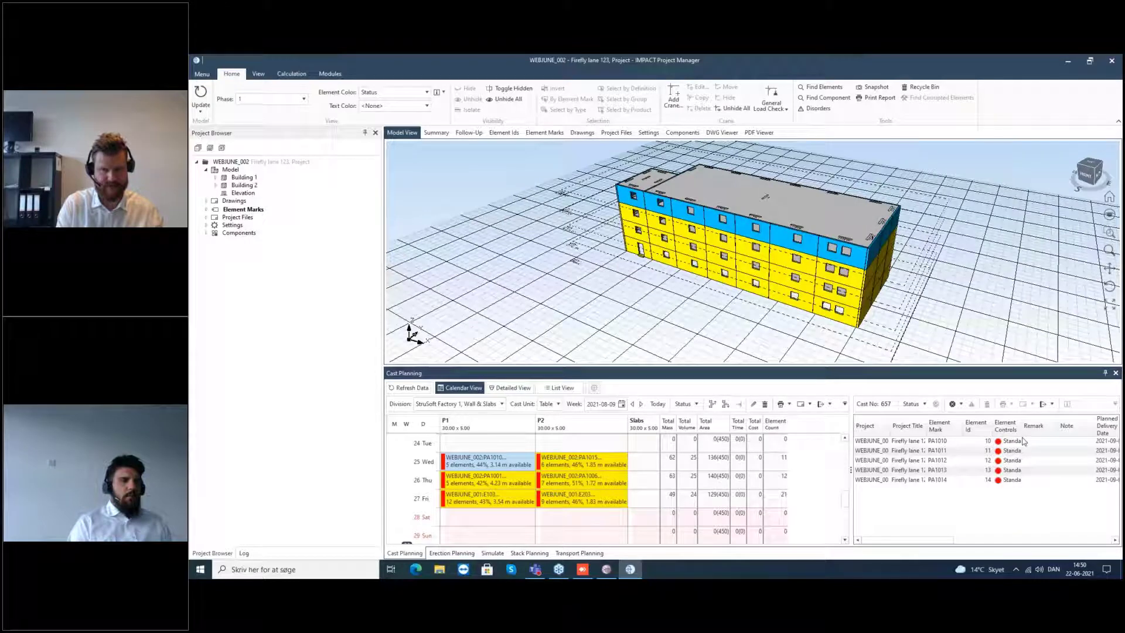
left_click_drag(1022, 427, 1106, 428)
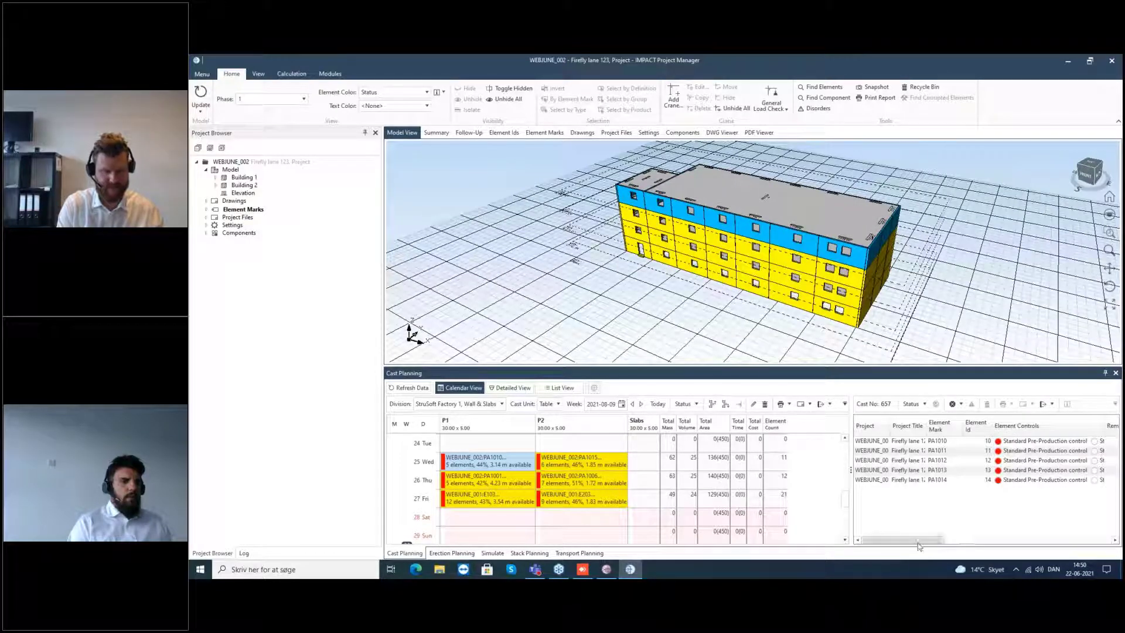
left_click_drag(919, 539, 943, 540)
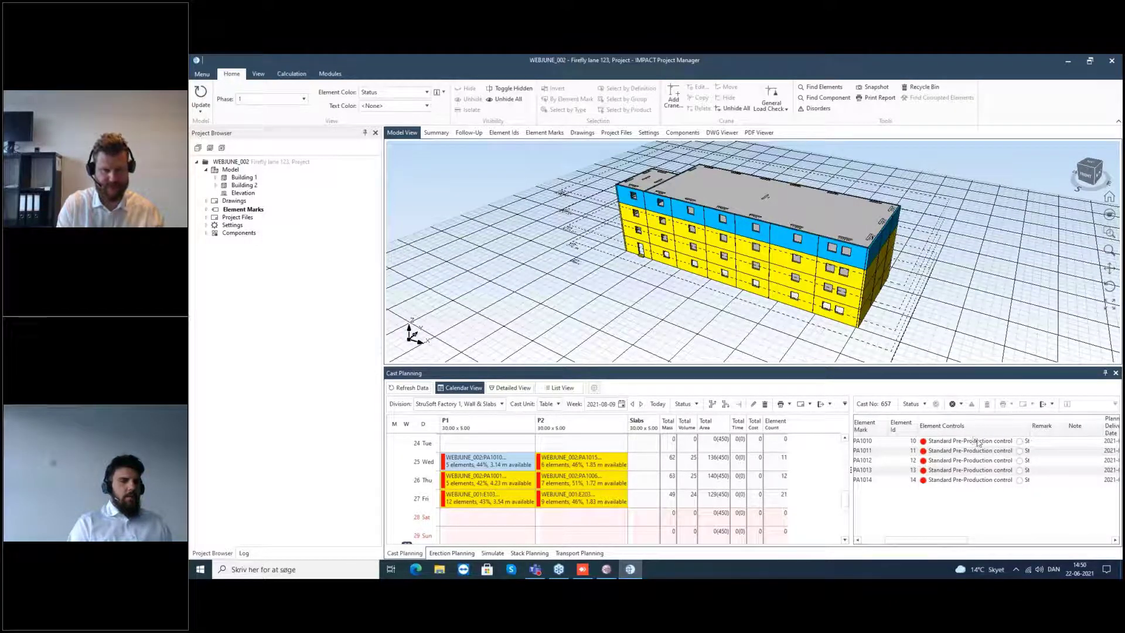
left_click(978, 441)
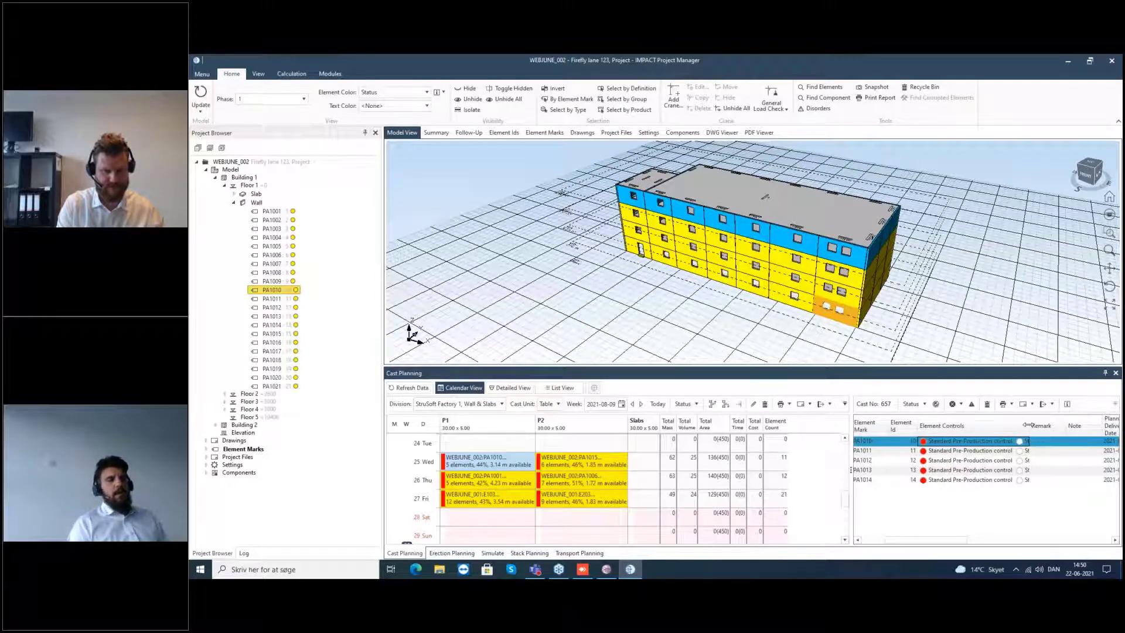
left_click_drag(1033, 427, 1076, 433)
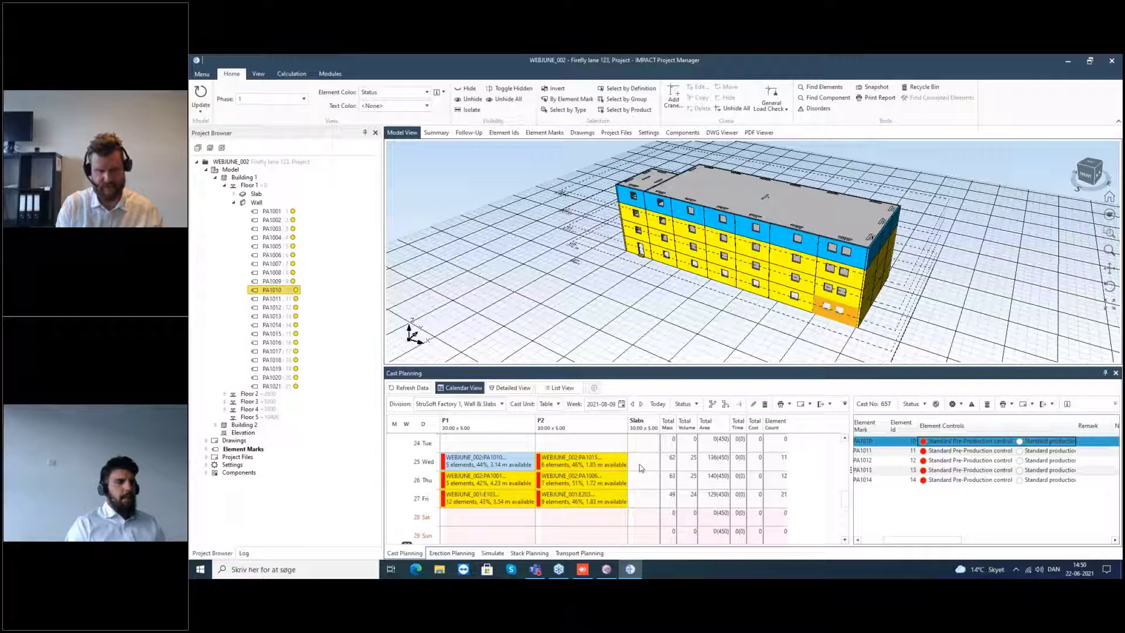
Print the WEB_Cast report for the Wednesday 25 August casts on tables P1 and P2.
right_click(516, 465)
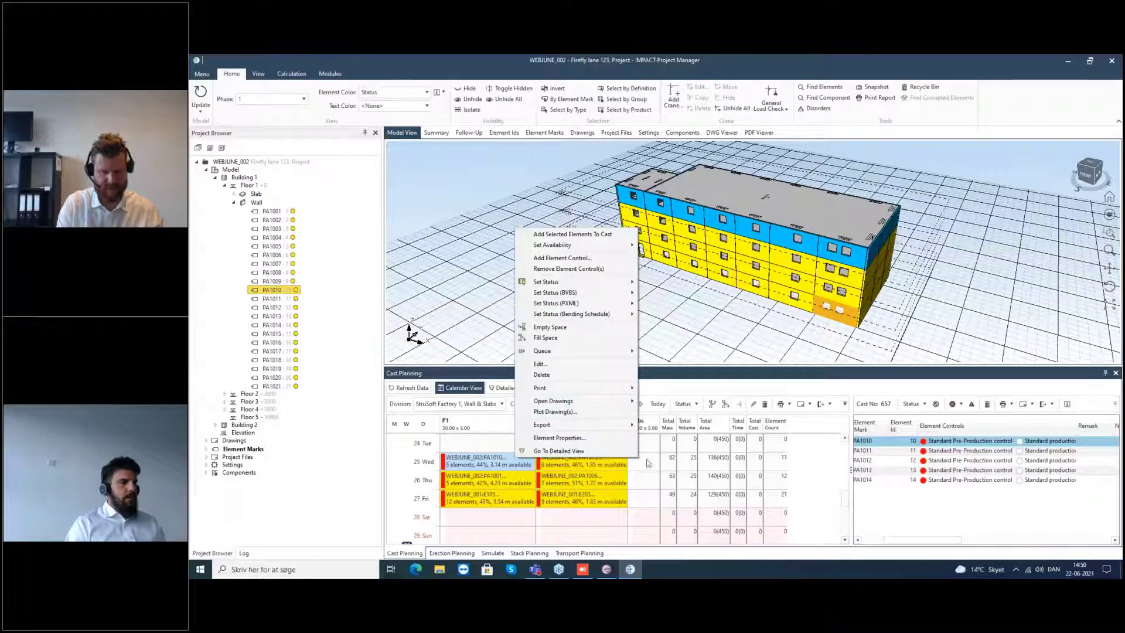
left_click(624, 464)
right_click(527, 462)
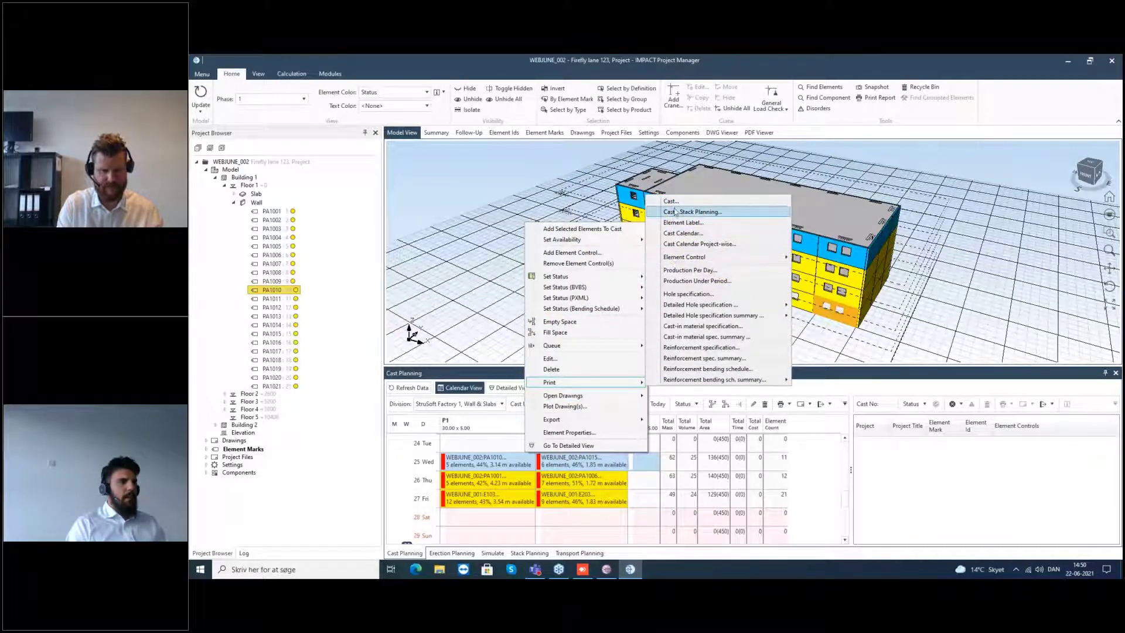
left_click(678, 206)
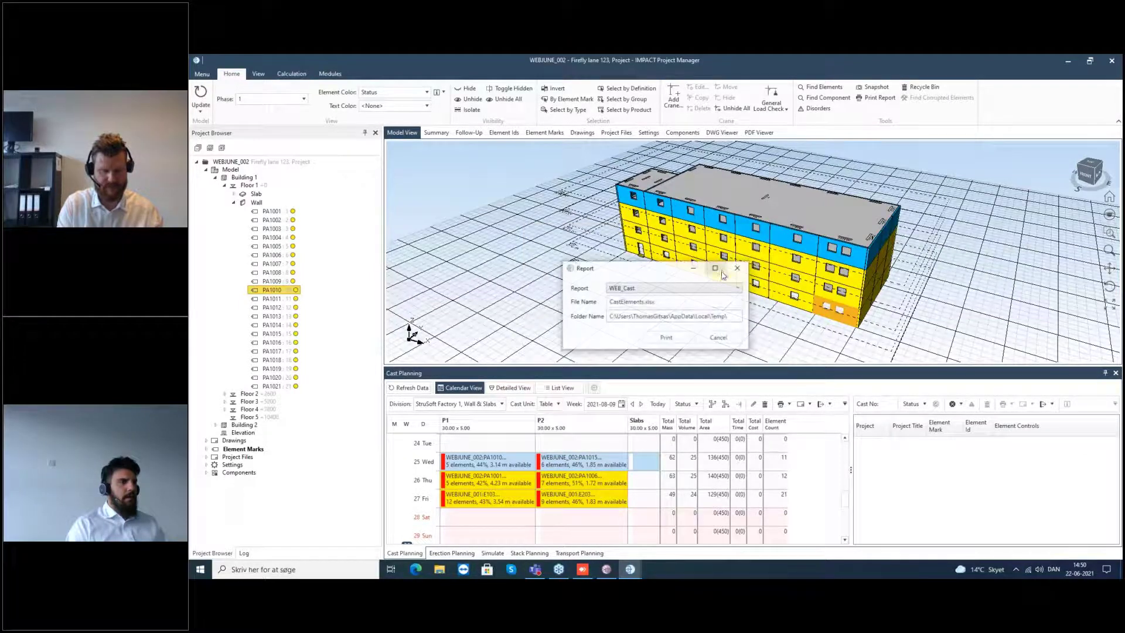
left_click(672, 339)
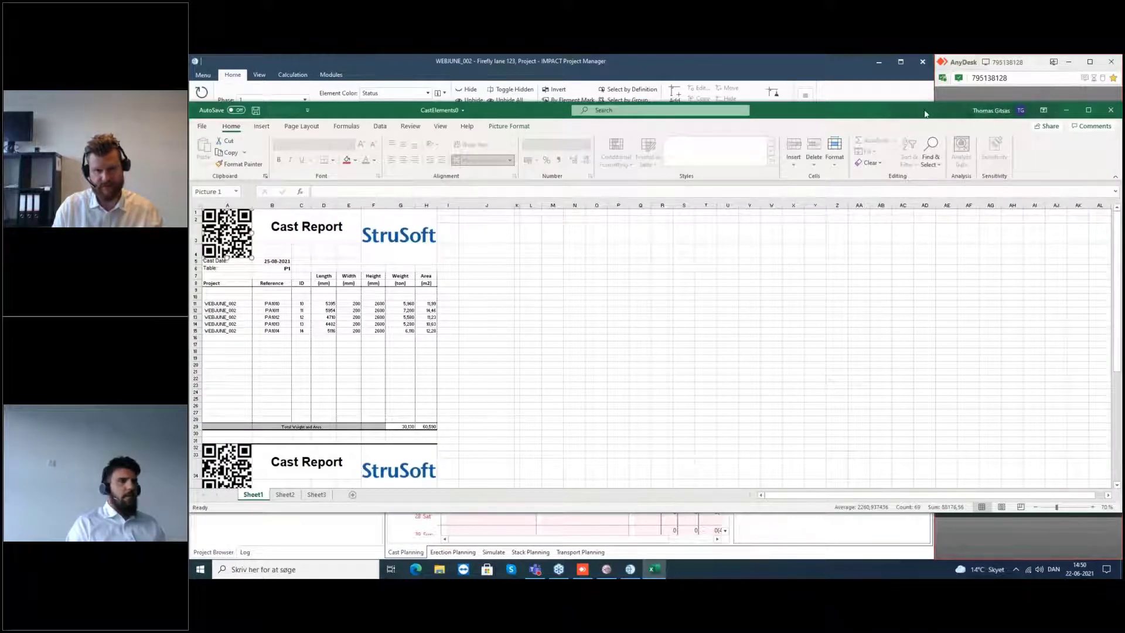
Narrow the Excel cast report window and place it beside the remote phone screen with the QR codes in view.
left_click_drag(925, 113, 858, 108)
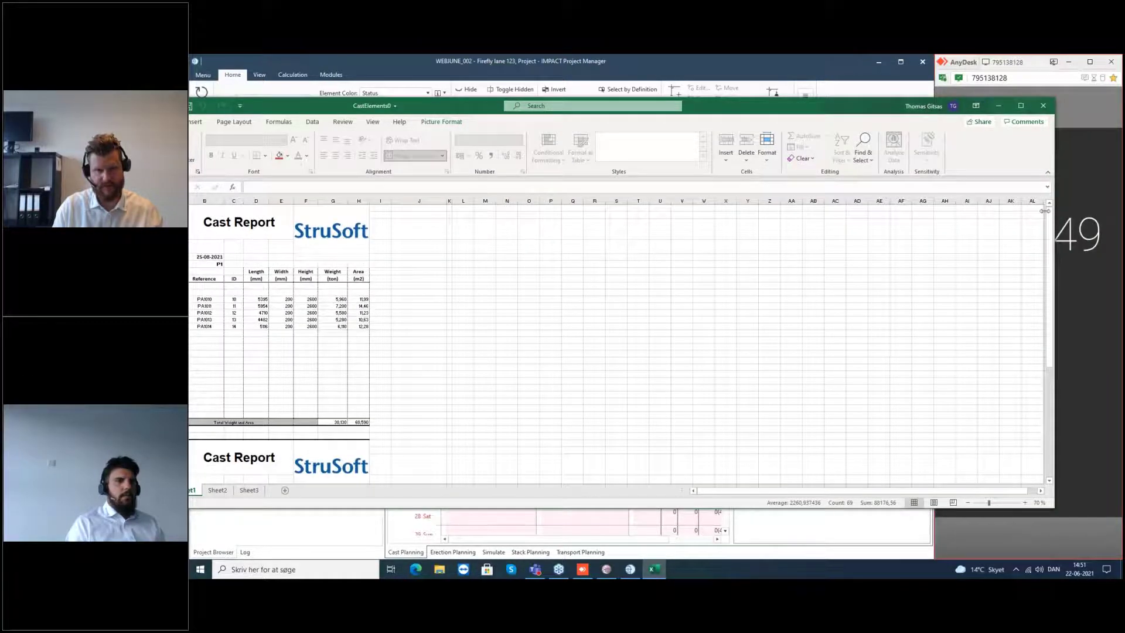
left_click_drag(1045, 211, 610, 211)
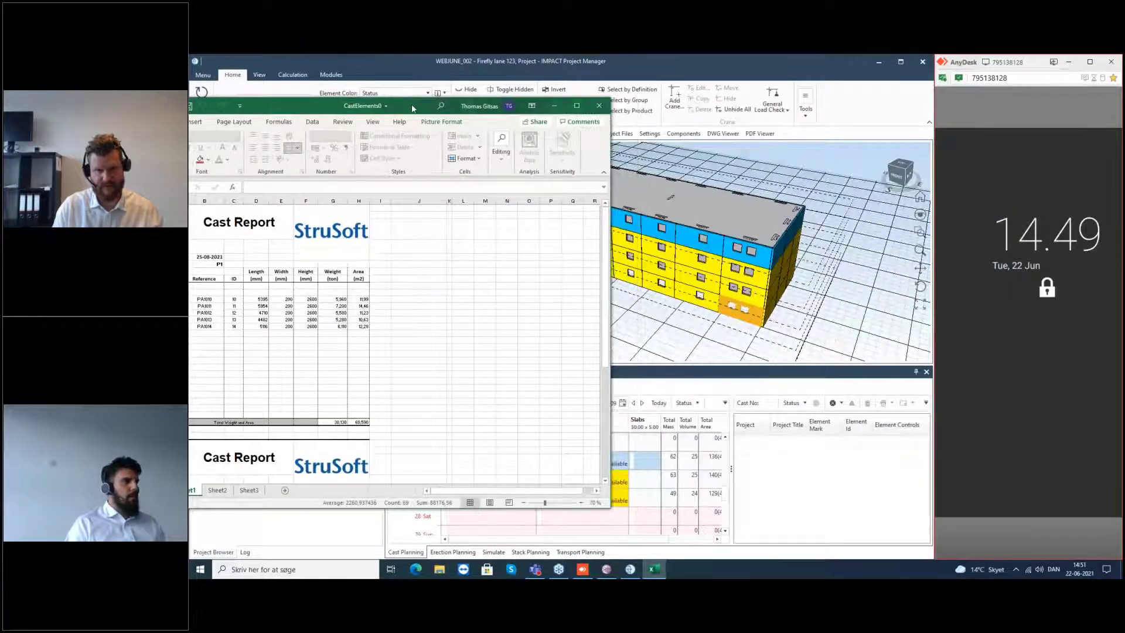
left_click_drag(414, 109, 593, 128)
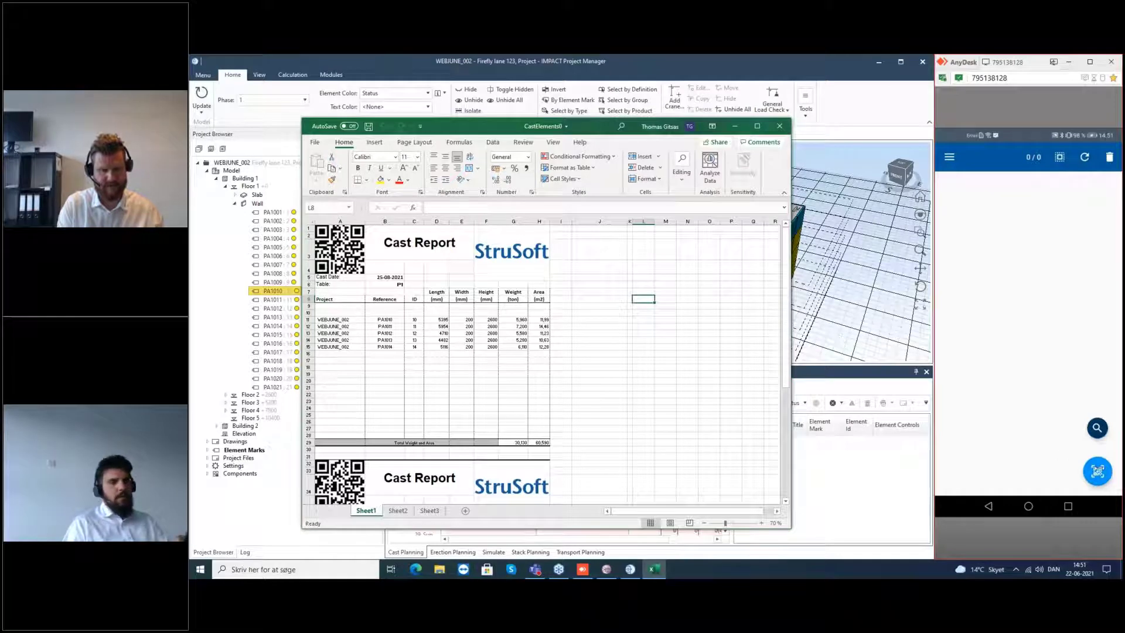
Scan the P1 cast's QR code into the phone app and bring the P2 cast's code into view in the report.
left_click(1098, 471)
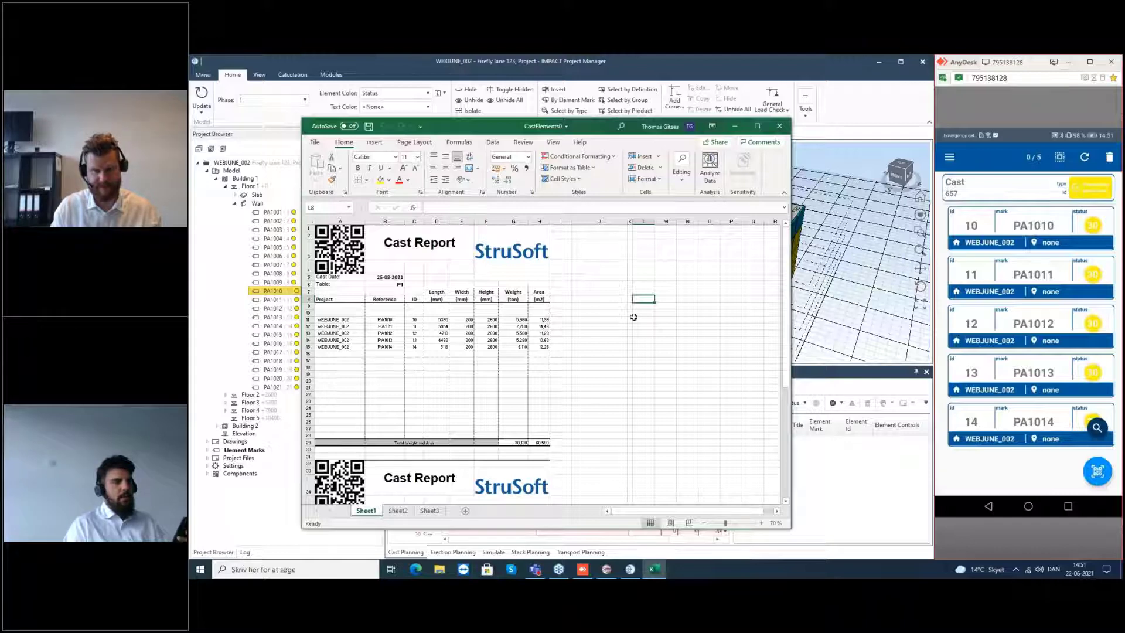
scroll(552, 349, "down", 3)
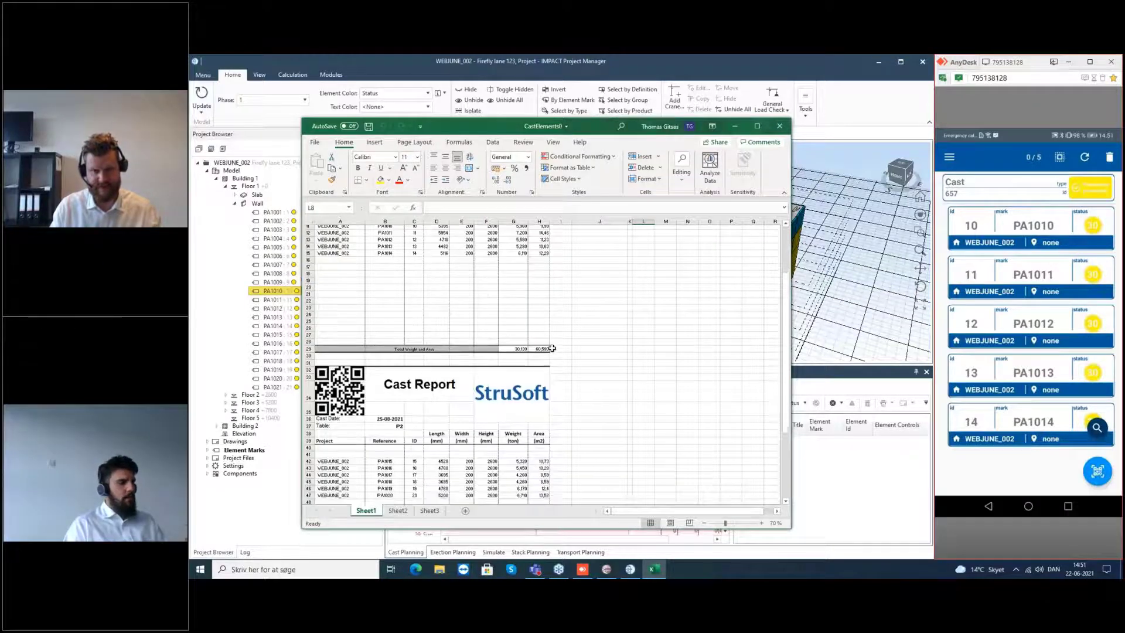
scroll(552, 348, "down", 2)
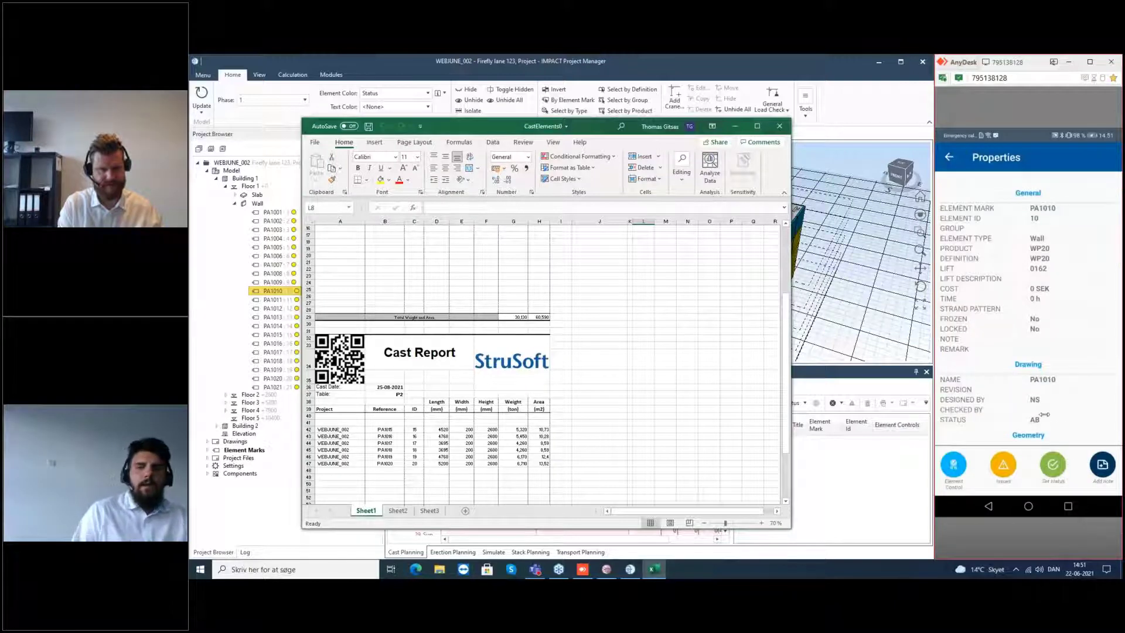
Open the element controls of PA1010 in the phone app and carry out its Standard Pre-Production control.
left_click(953, 464)
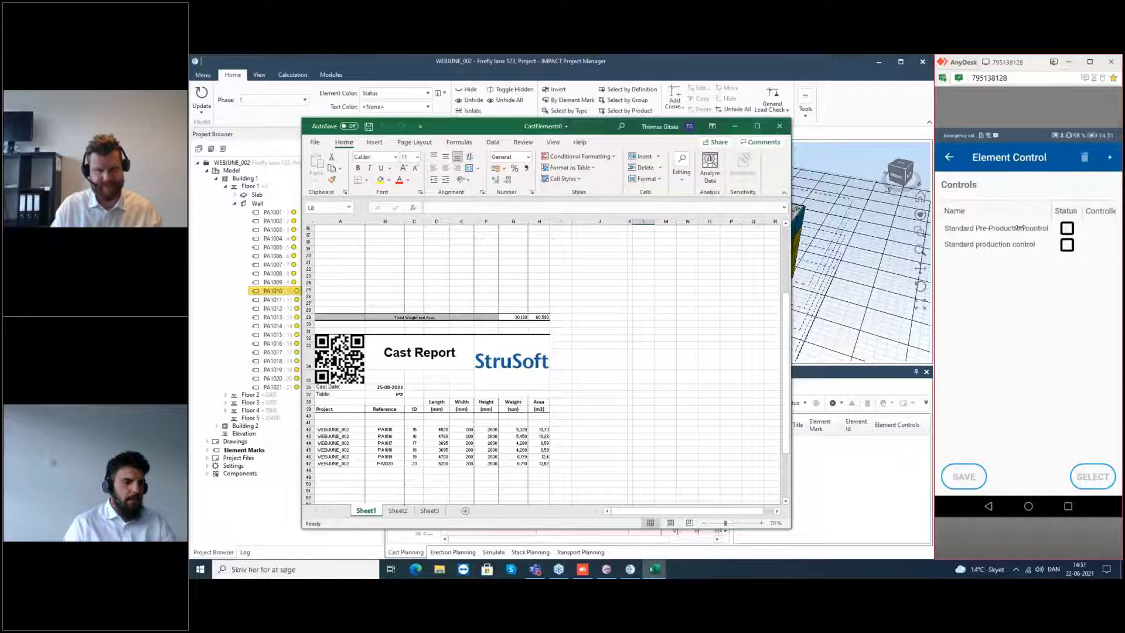
left_click(1019, 228)
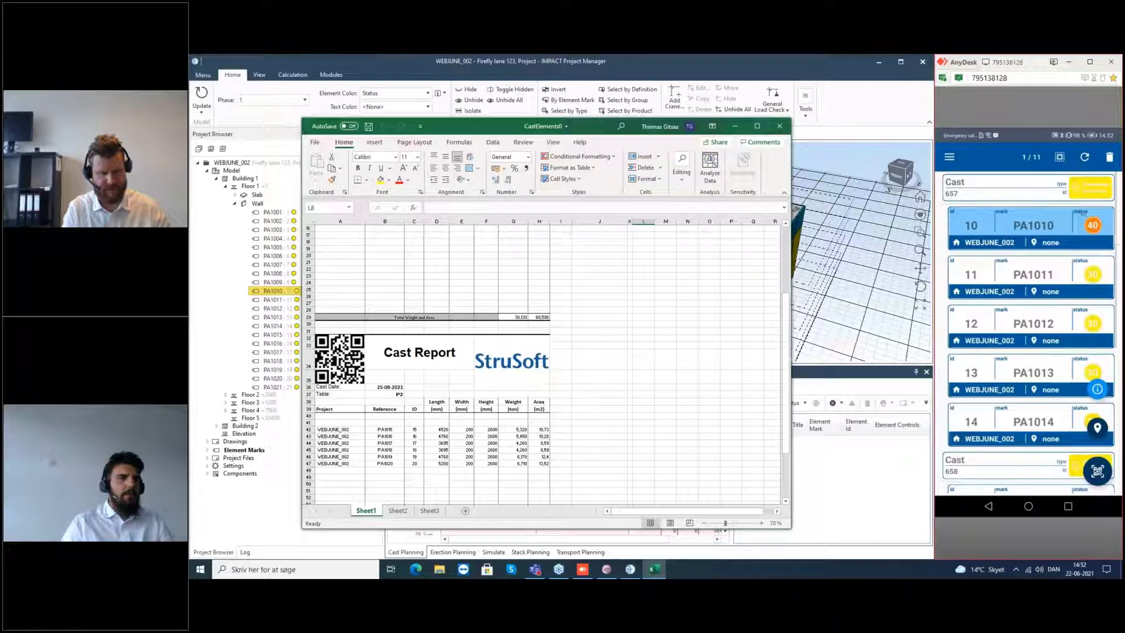
Minimise the cast report, refresh the cast planning data in Project Manager and check the status colour legend.
left_click(732, 133)
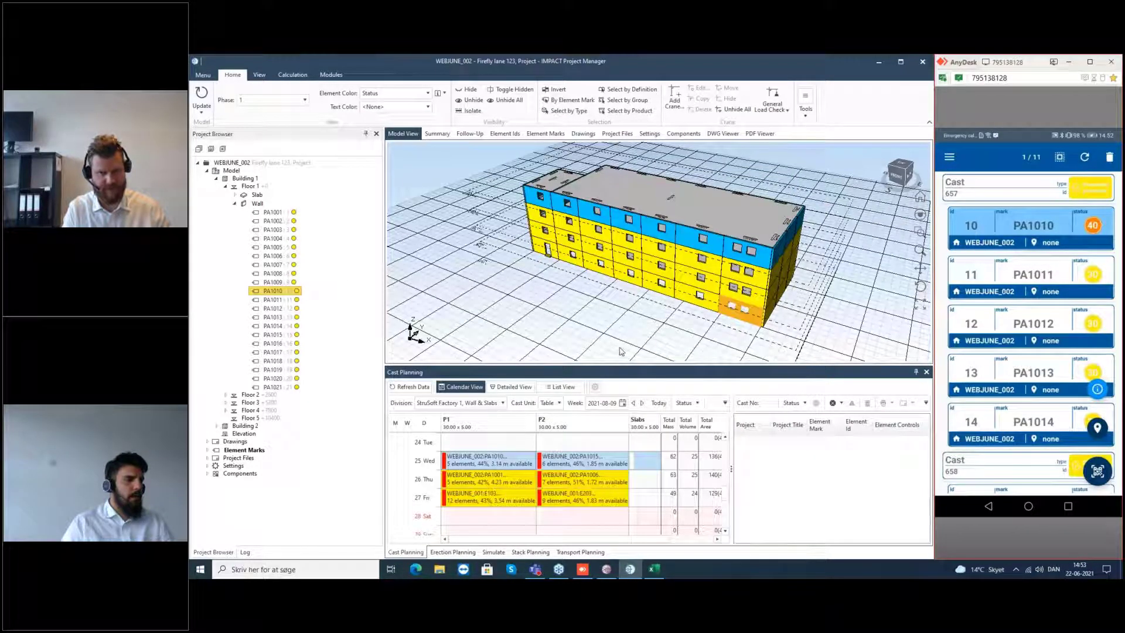
left_click(604, 446)
left_click(410, 387)
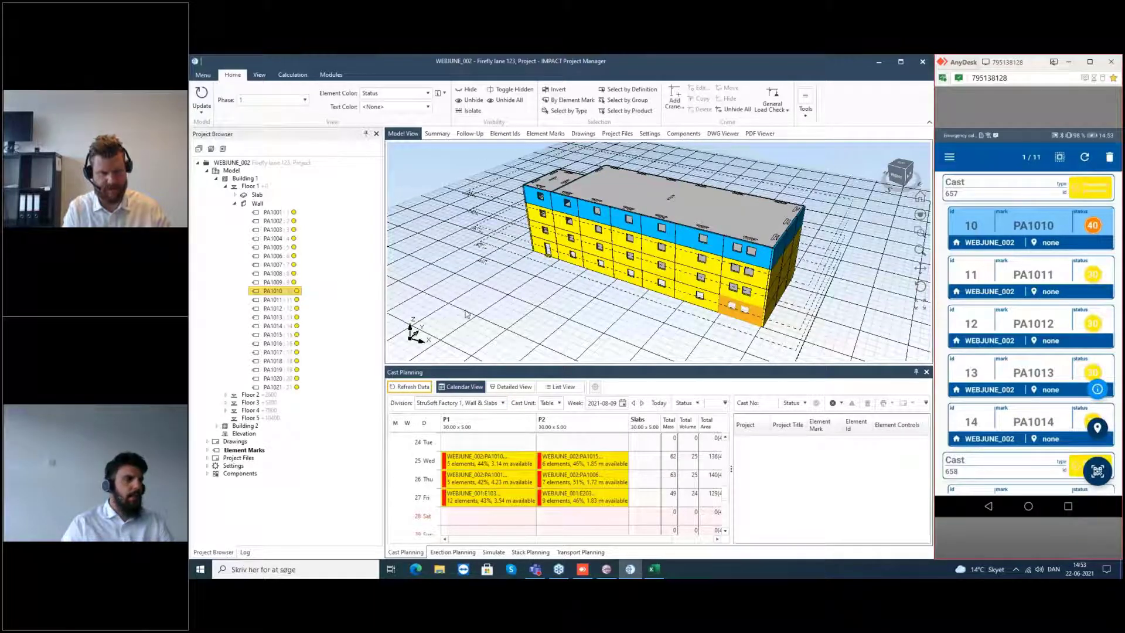
left_click(440, 94)
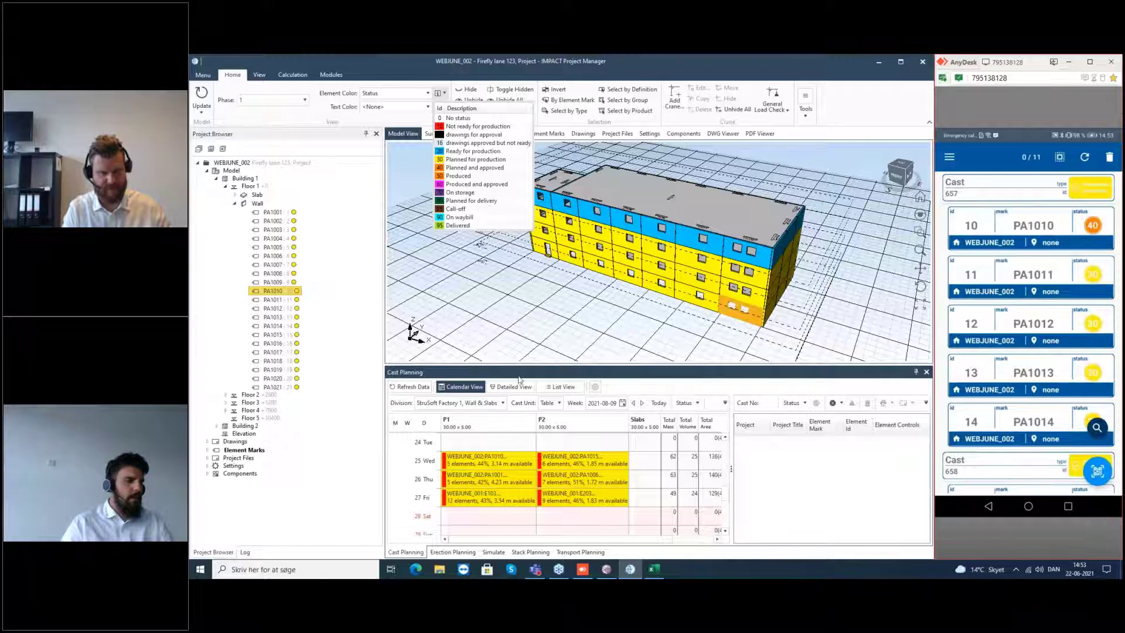
Examine the statuses and element controls of the Wednesday 25 August P1 cast and update the model.
left_click(511, 465)
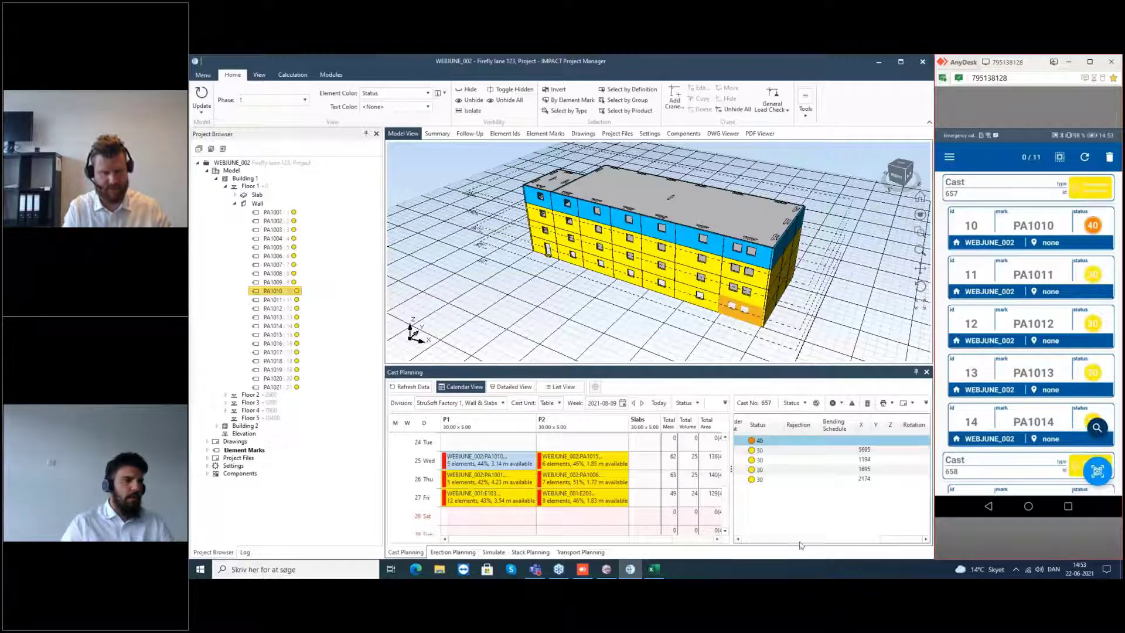
left_click(839, 341)
left_click_drag(888, 540, 755, 540)
left_click(204, 94)
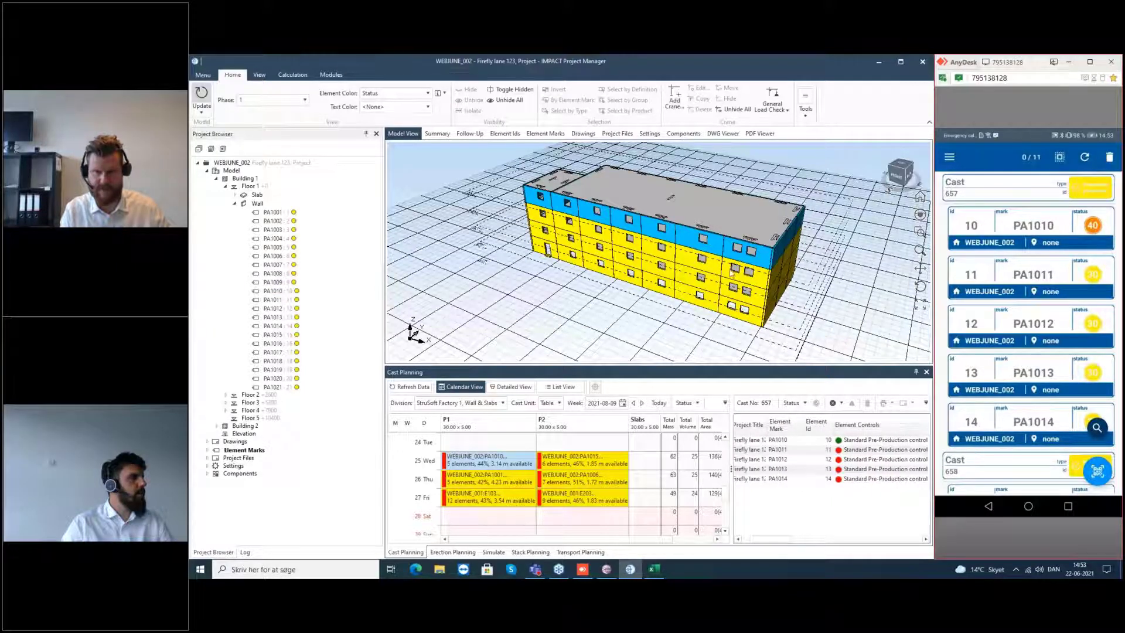
scroll(749, 314, "up", 4)
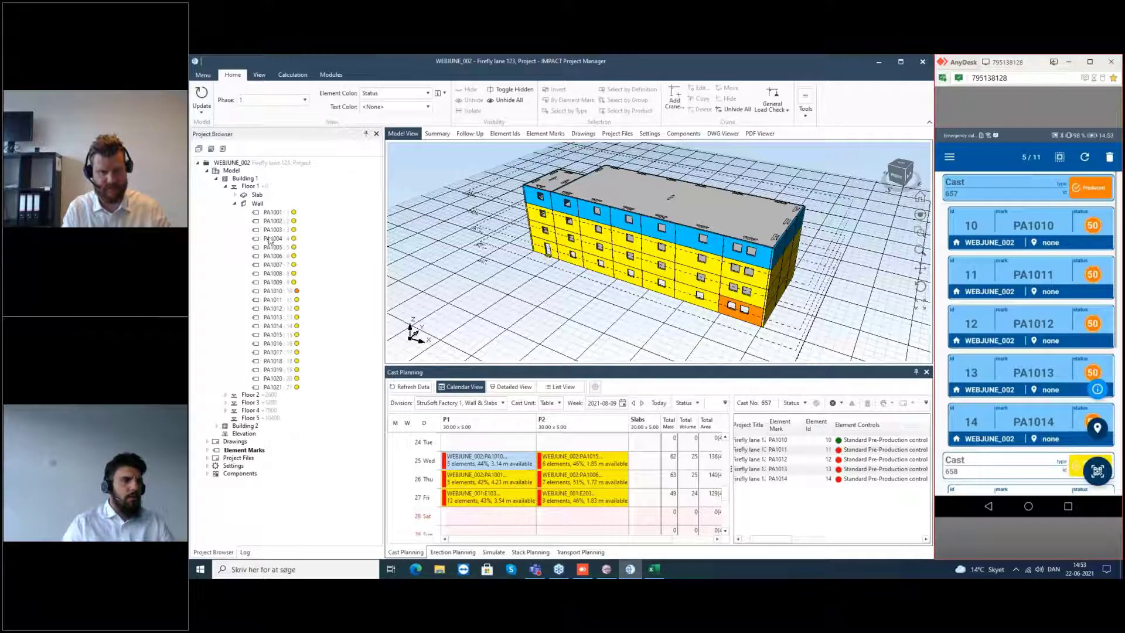
Refresh the cast data, check the P1 casts of 25 and 26 August, and update the model.
left_click(411, 387)
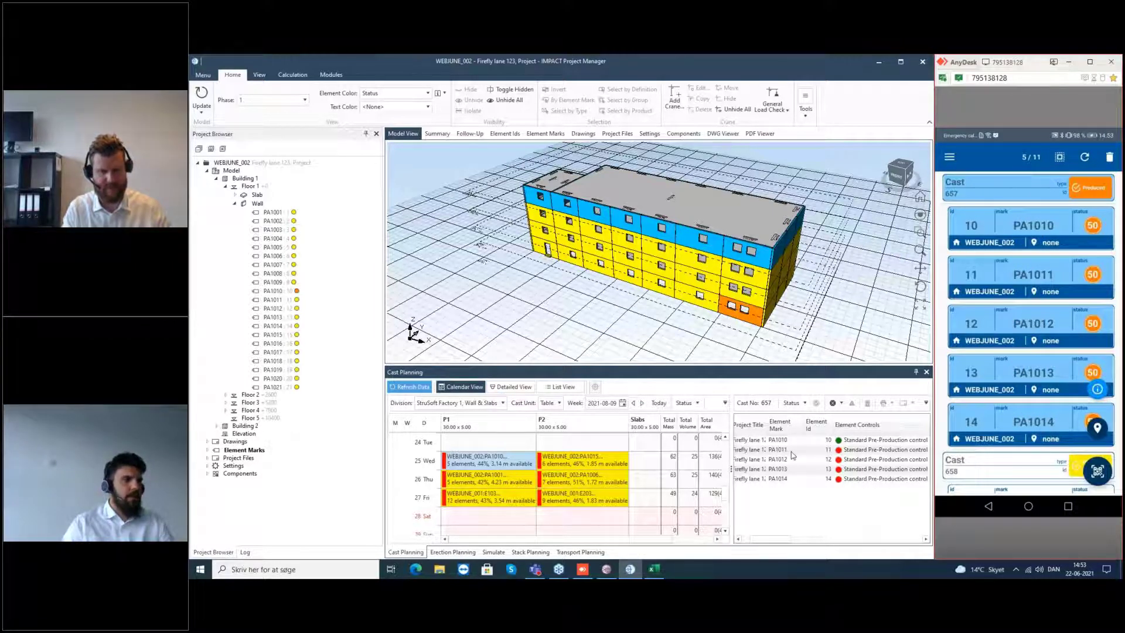
left_click(495, 463)
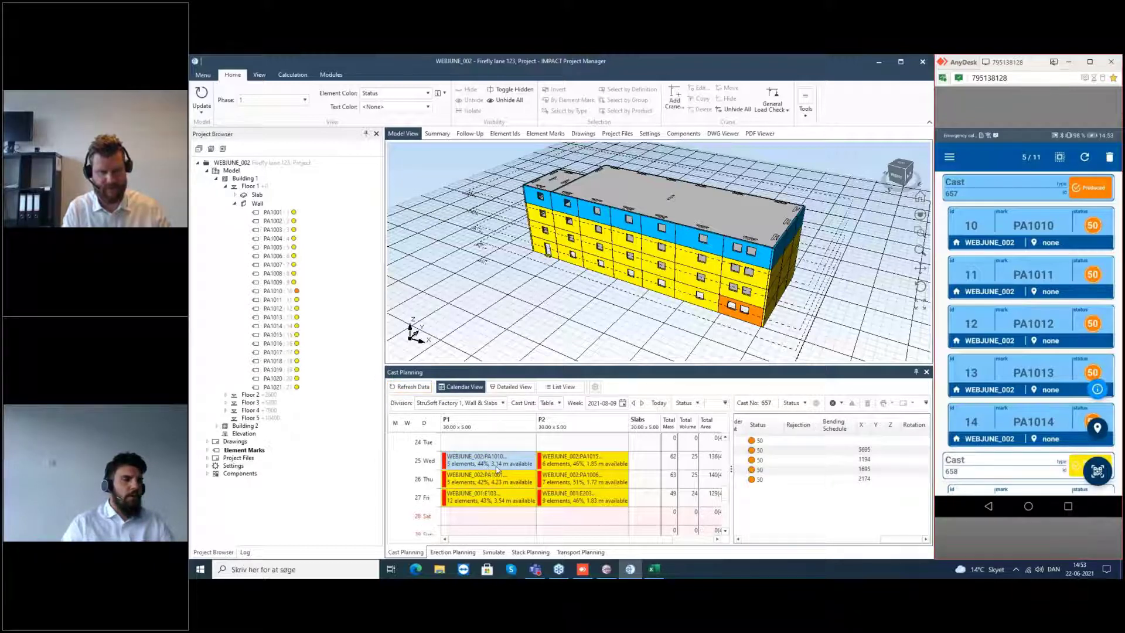
left_click(505, 486)
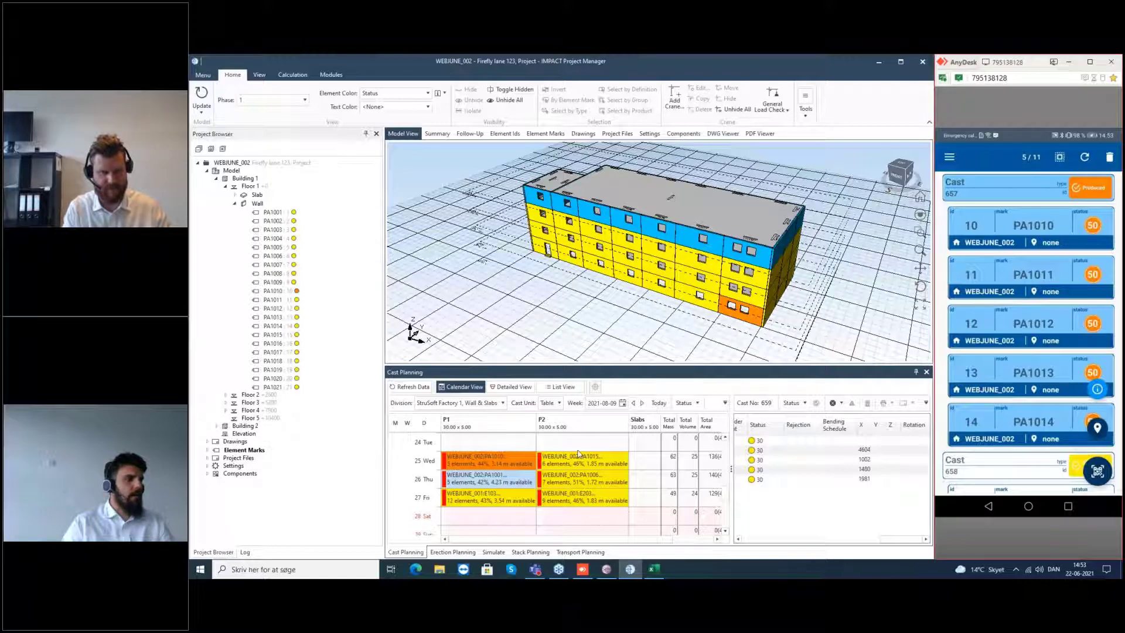
left_click_drag(578, 450, 506, 450)
left_click(500, 472)
left_click(202, 94)
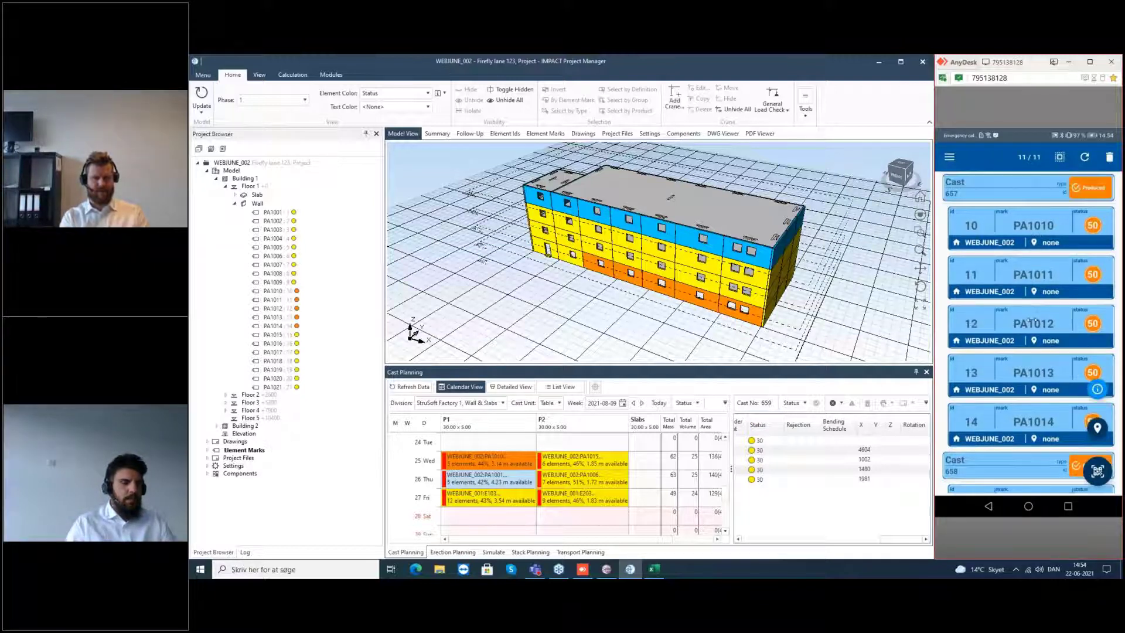
Assign the elements of cast 657 to storage location Storage05 in the phone app.
scroll(1035, 389, "down", 2)
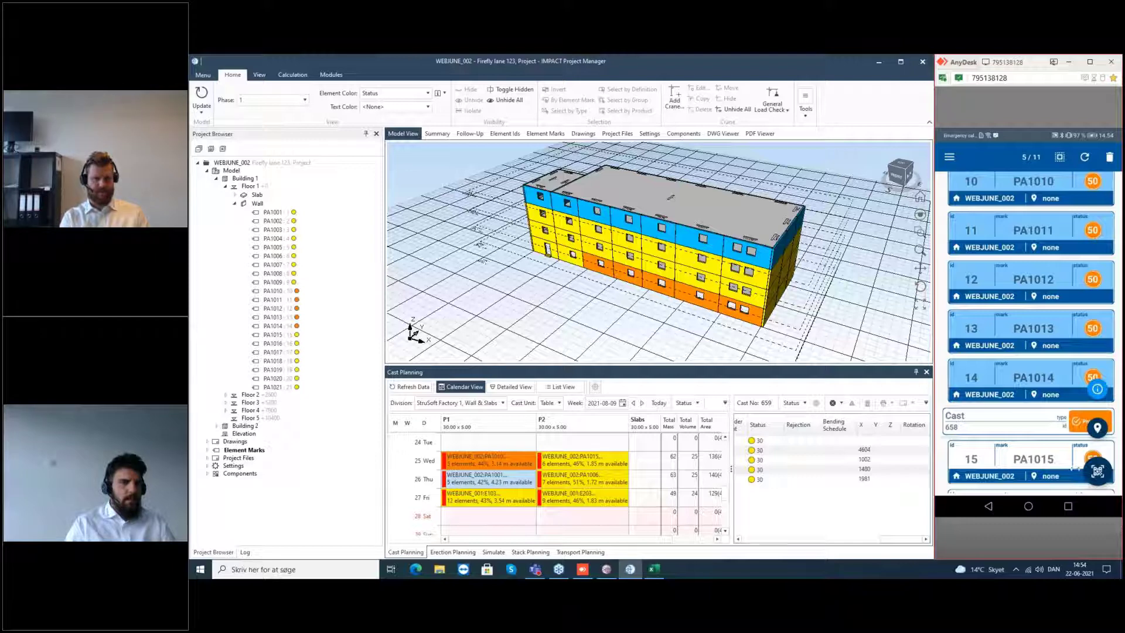
left_click(1097, 429)
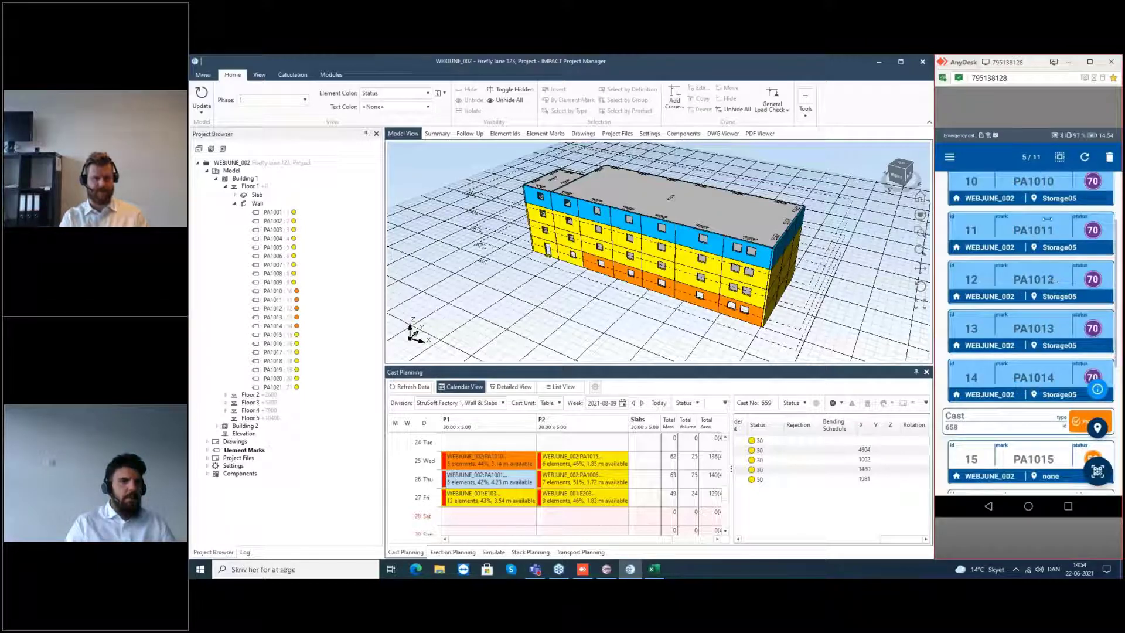
Assign the elements of cast 658 to storage location Storage05 and start another code scan.
scroll(1050, 370, "down", 2)
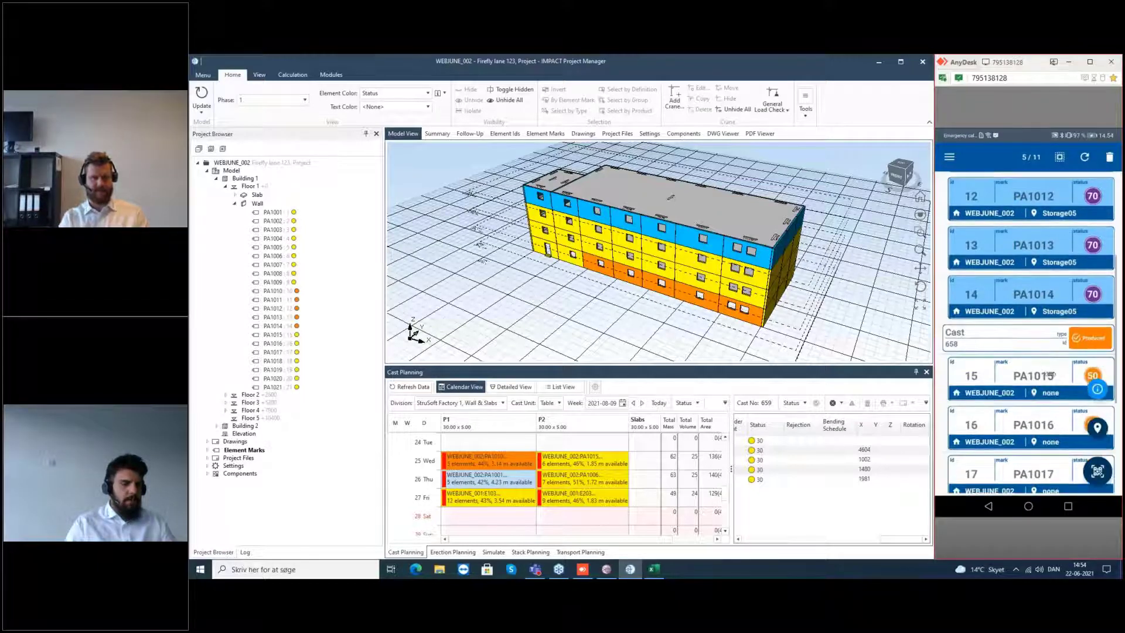
scroll(1049, 373, "down", 2)
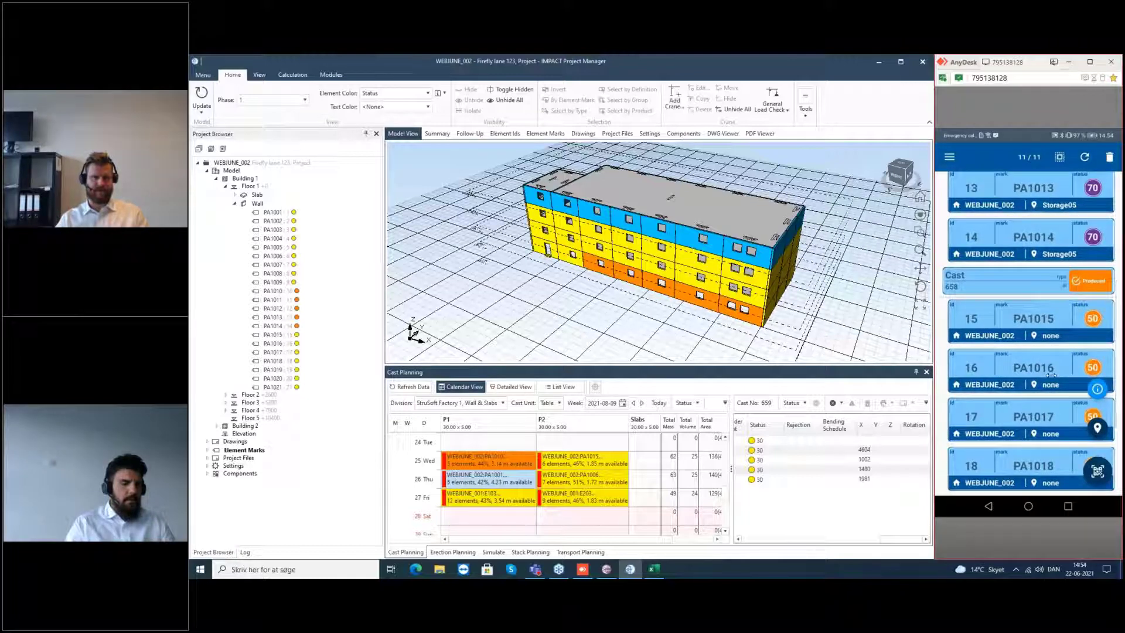
scroll(1050, 375, "up", 3)
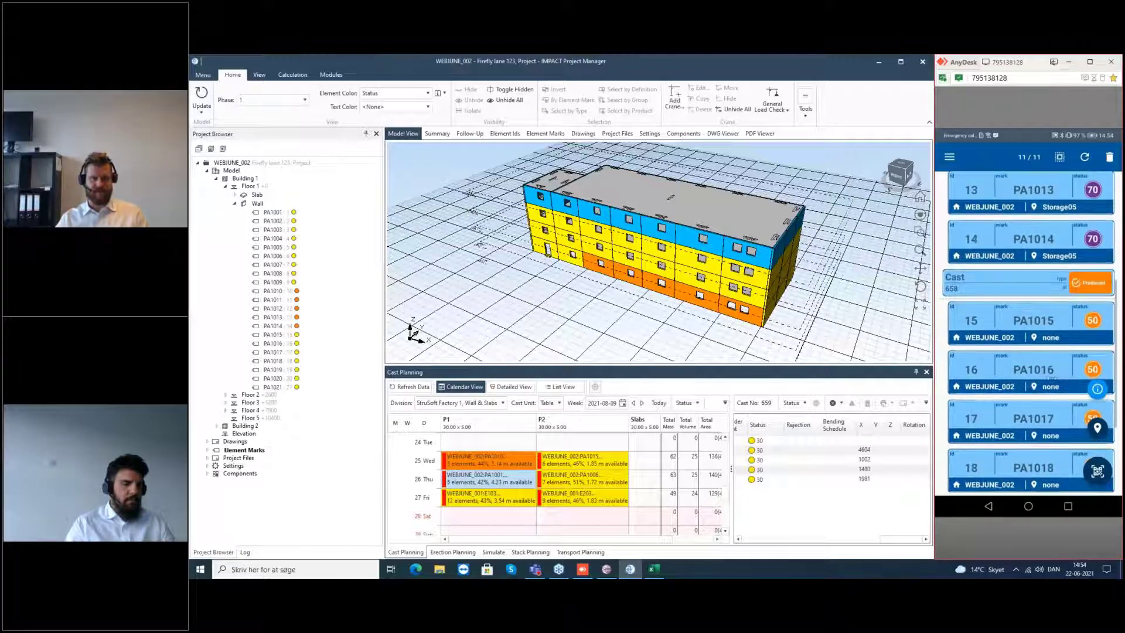
scroll(1052, 378, "down", 3)
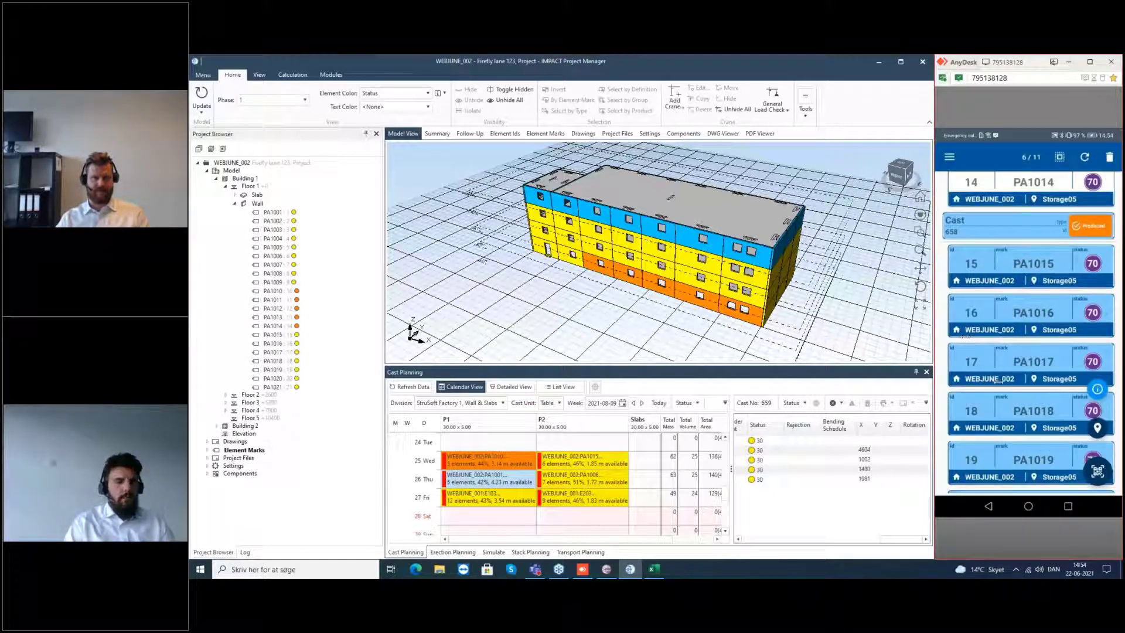
scroll(993, 378, "up", 3)
scroll(1001, 387, "up", 3)
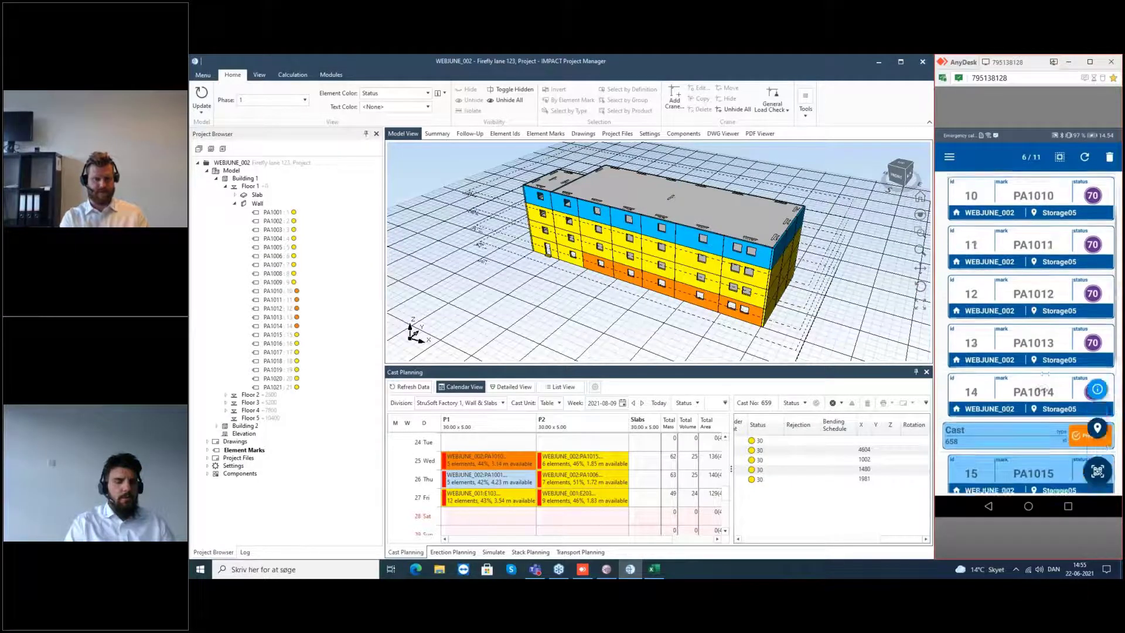
left_click(1097, 470)
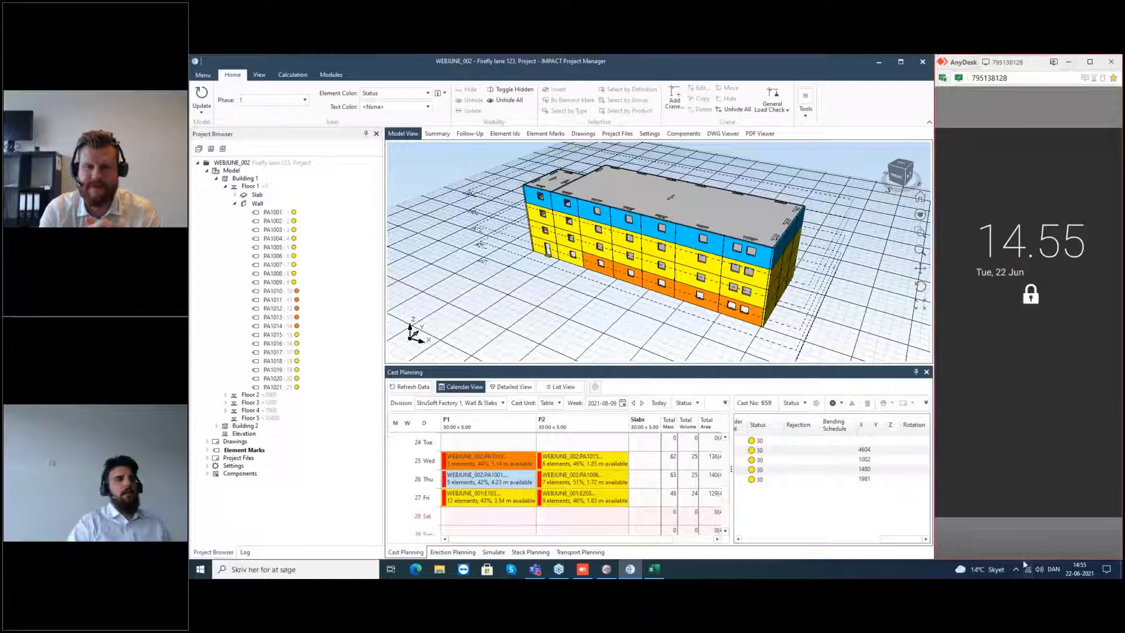
Check the status colour legend, then close the AnyDesk phone session and maximise the Project Manager window.
left_click(438, 92)
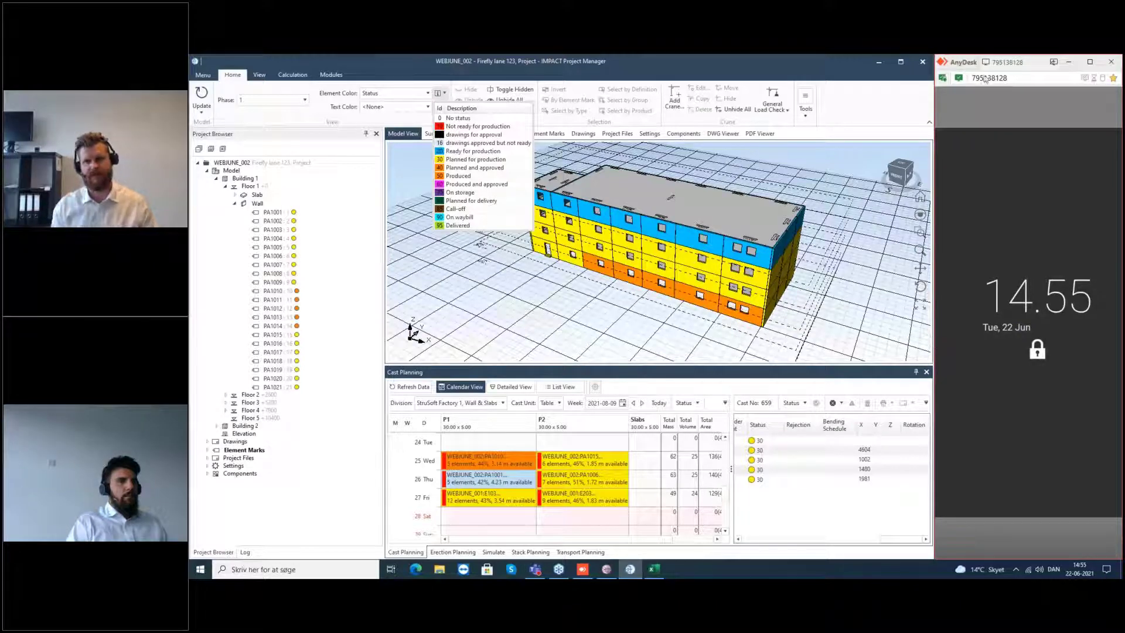
left_click(1108, 64)
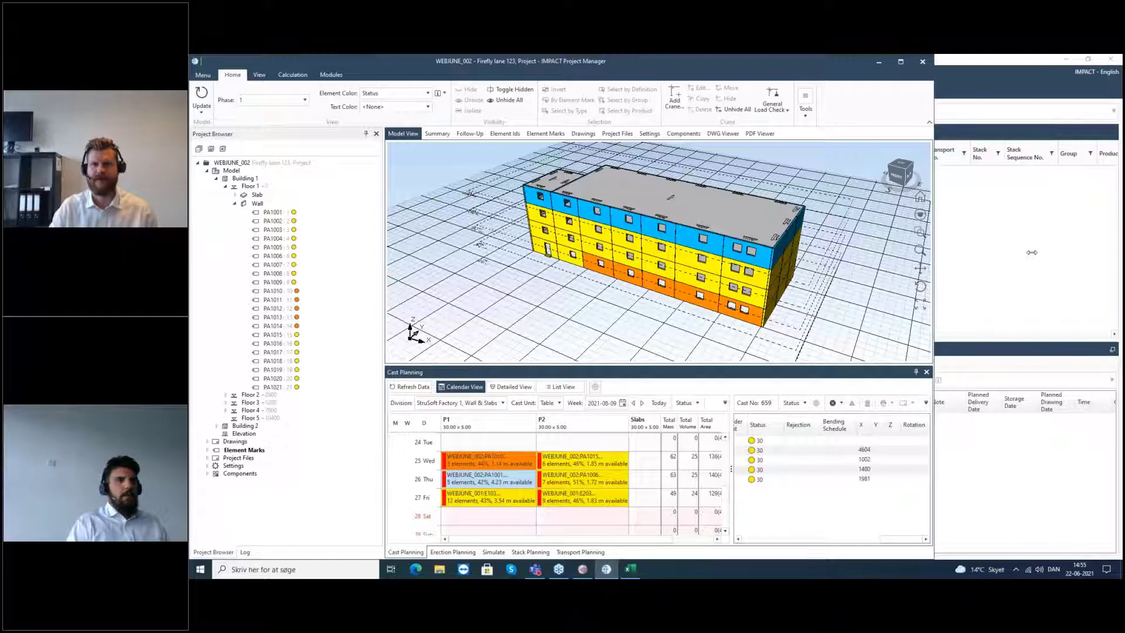
left_click_drag(1031, 252, 1031, 252)
left_click(999, 63)
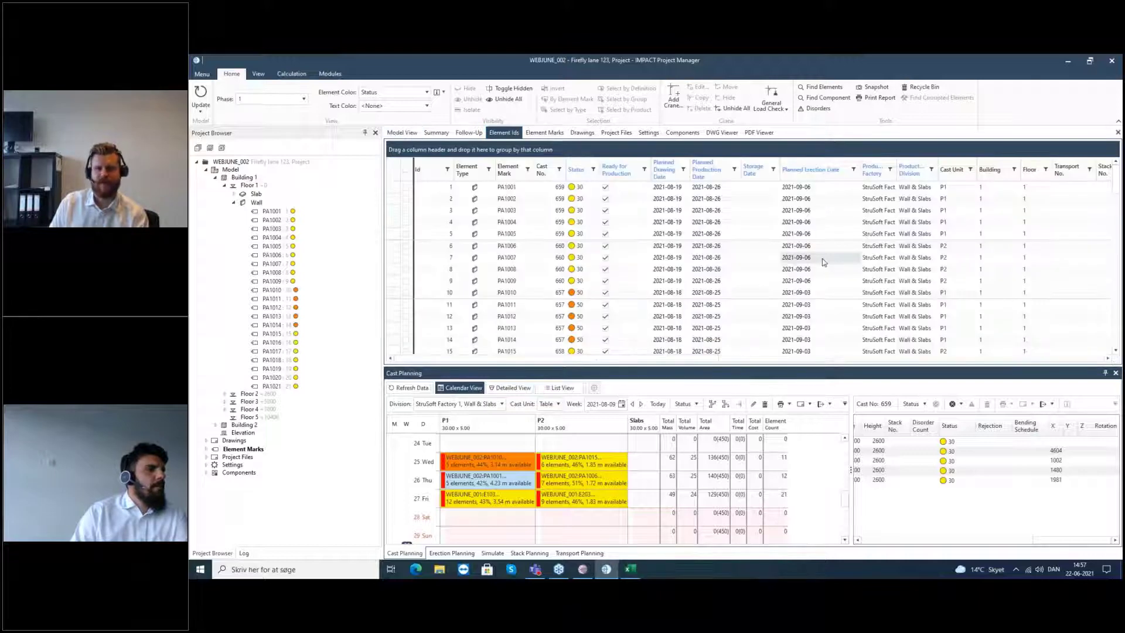
Examine the statuses and planned dates in the Element Ids list and return to the model view.
scroll(504, 187, "up", 1)
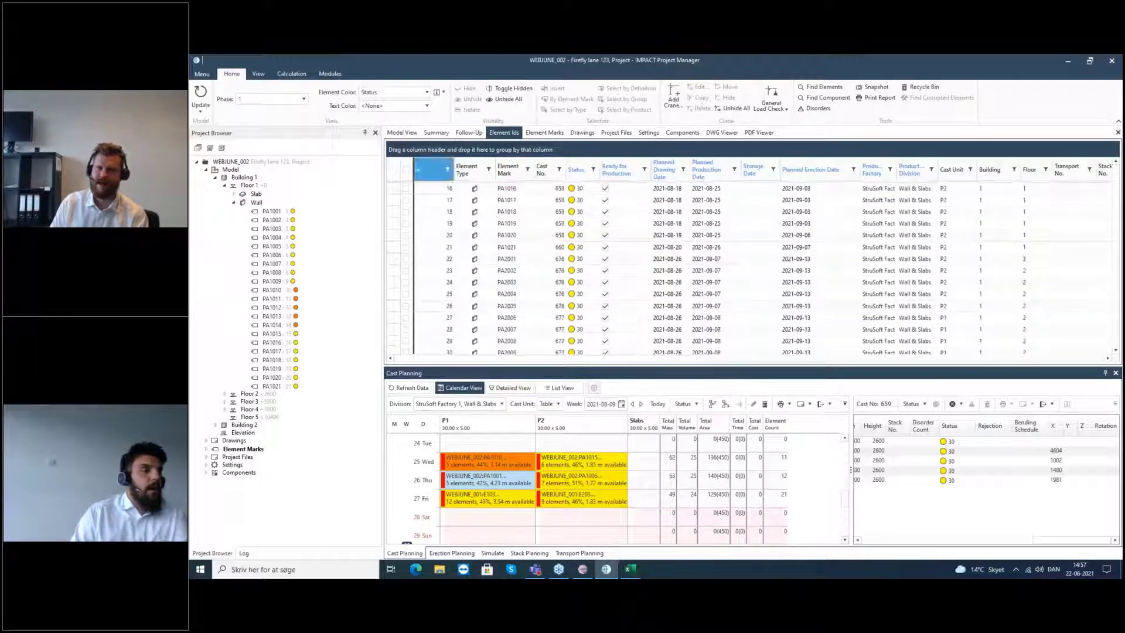
left_click(402, 132)
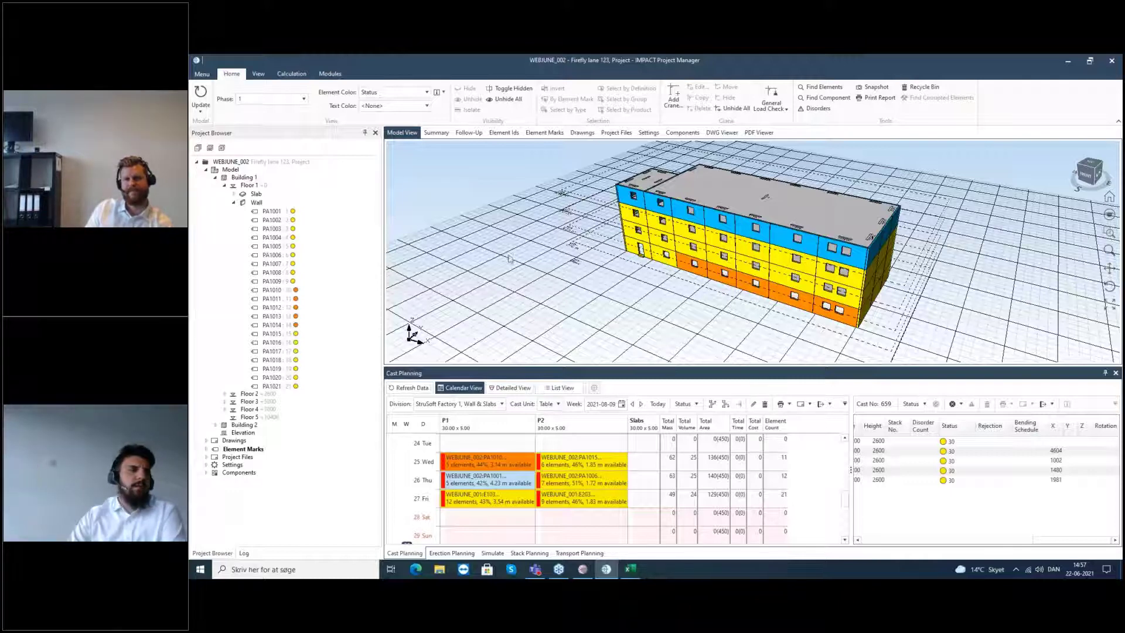
Switch to IMPACT Resource Manager, open the Workload view and set the planned production end date to 2021-09-23.
left_click(583, 571)
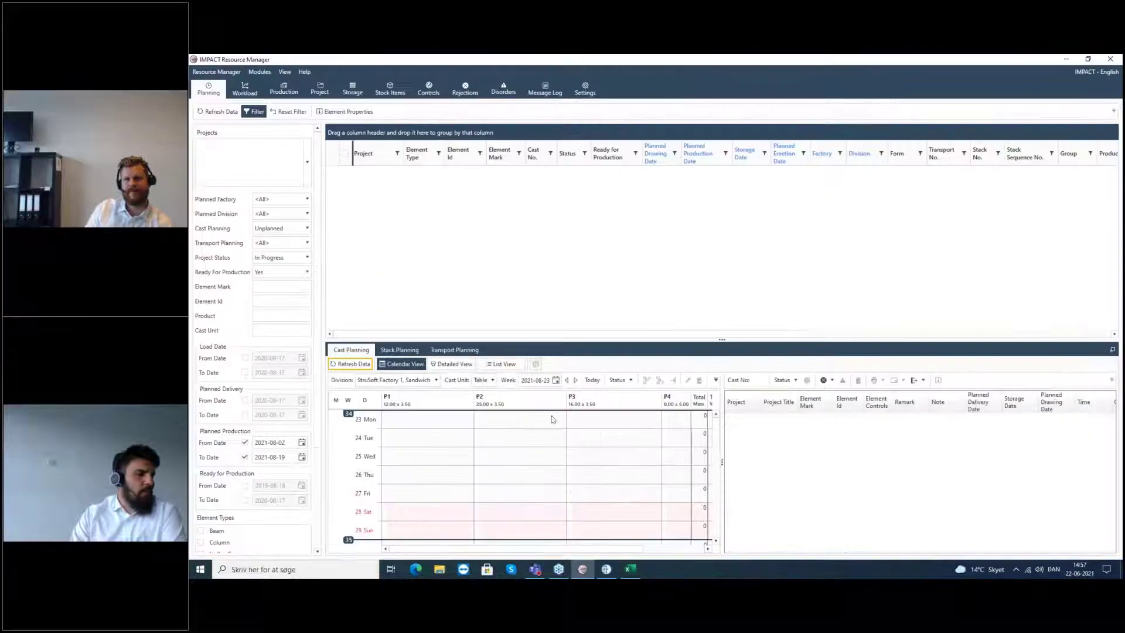
left_click(244, 89)
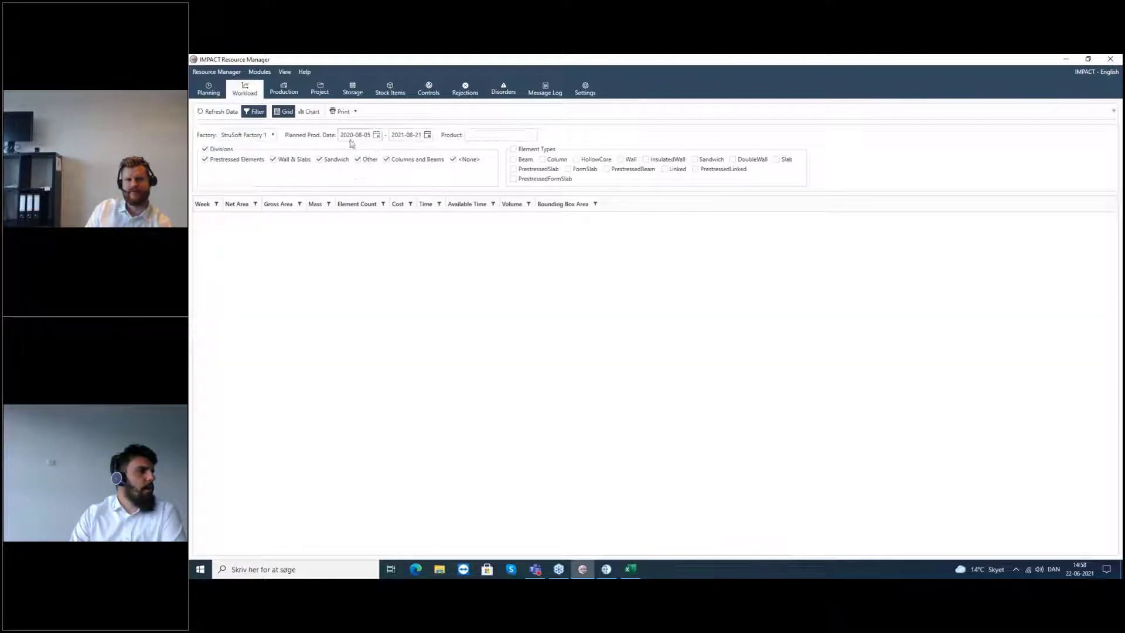
left_click(428, 135)
left_click(484, 150)
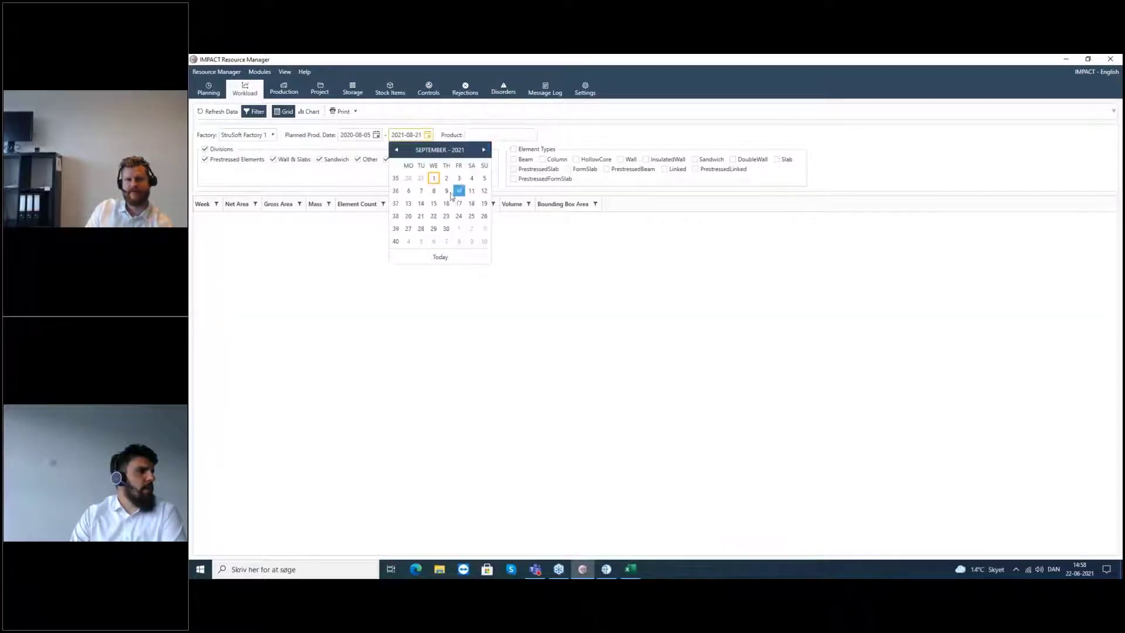
left_click(446, 216)
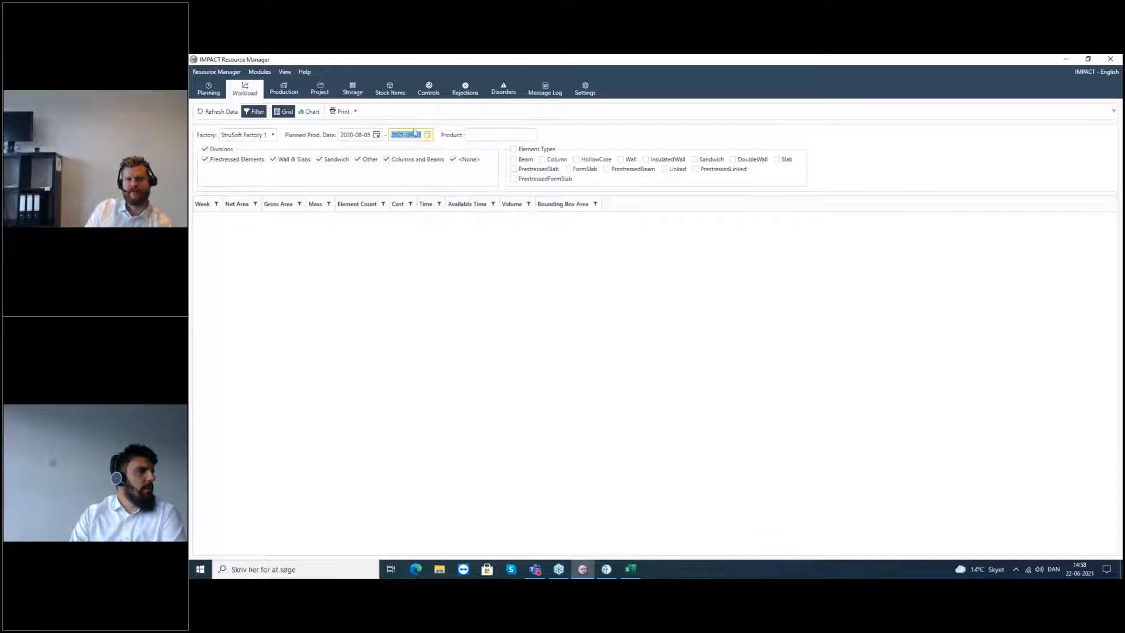
Show the workload as a refreshed chart viewed by Element Count with labels, and compare fine and rough planning per week.
left_click(309, 111)
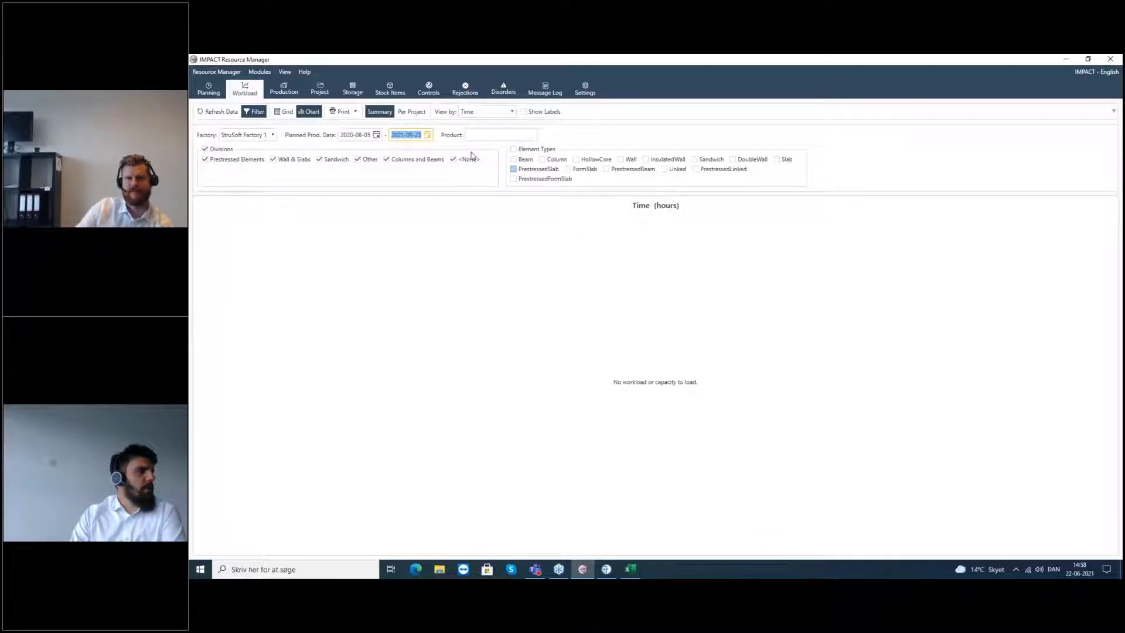
left_click(490, 112)
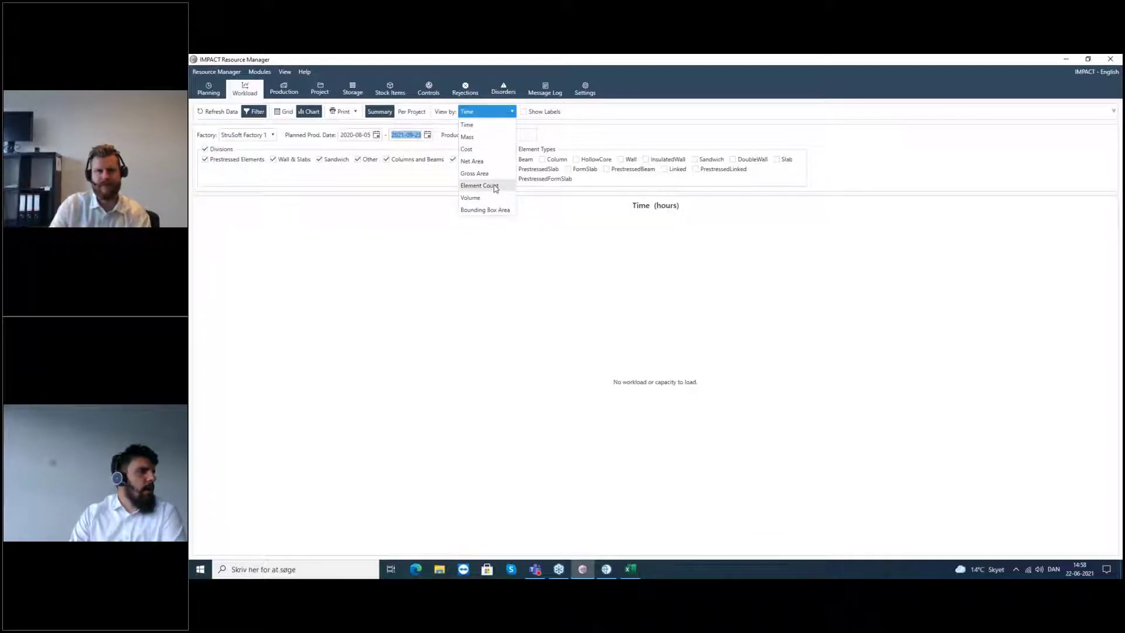
left_click(485, 186)
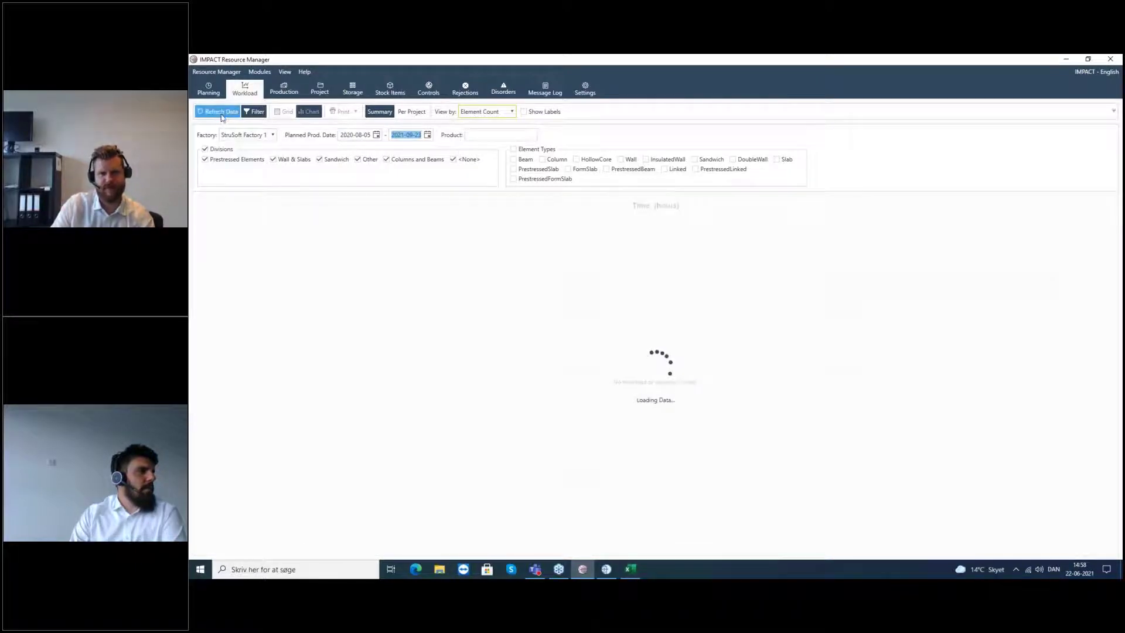
left_click(523, 111)
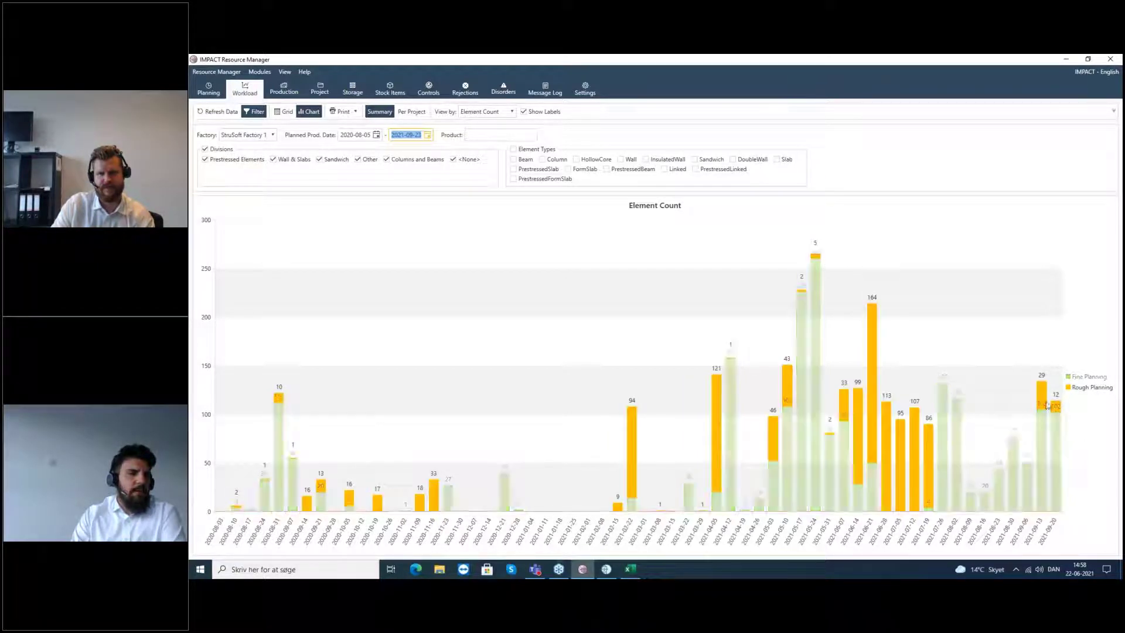
mouse_move(1051, 401)
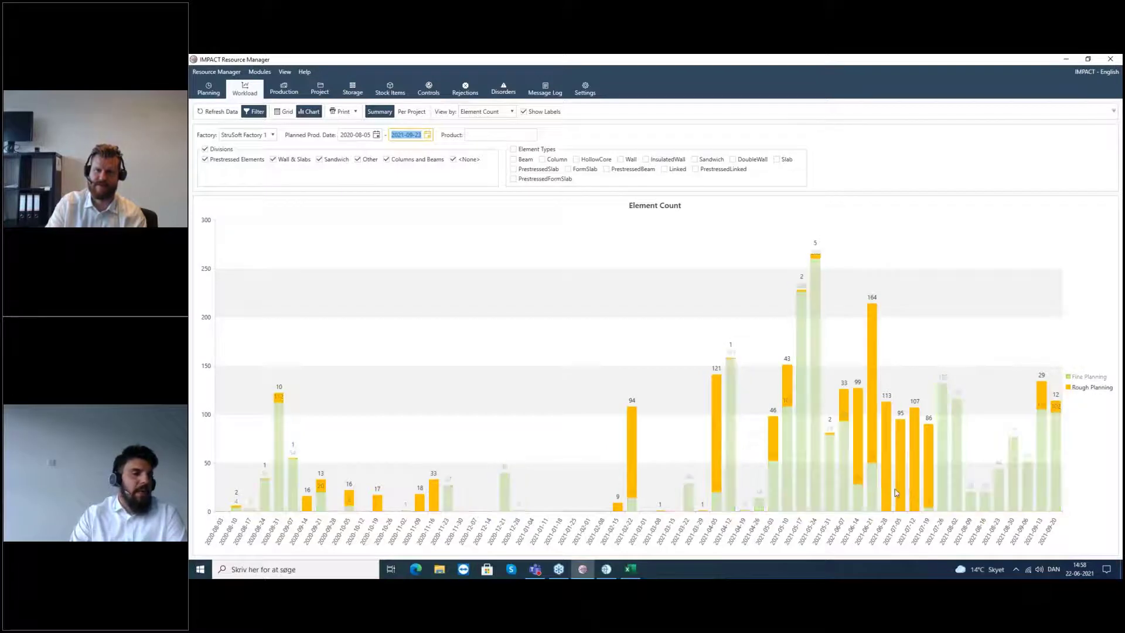
mouse_move(898, 507)
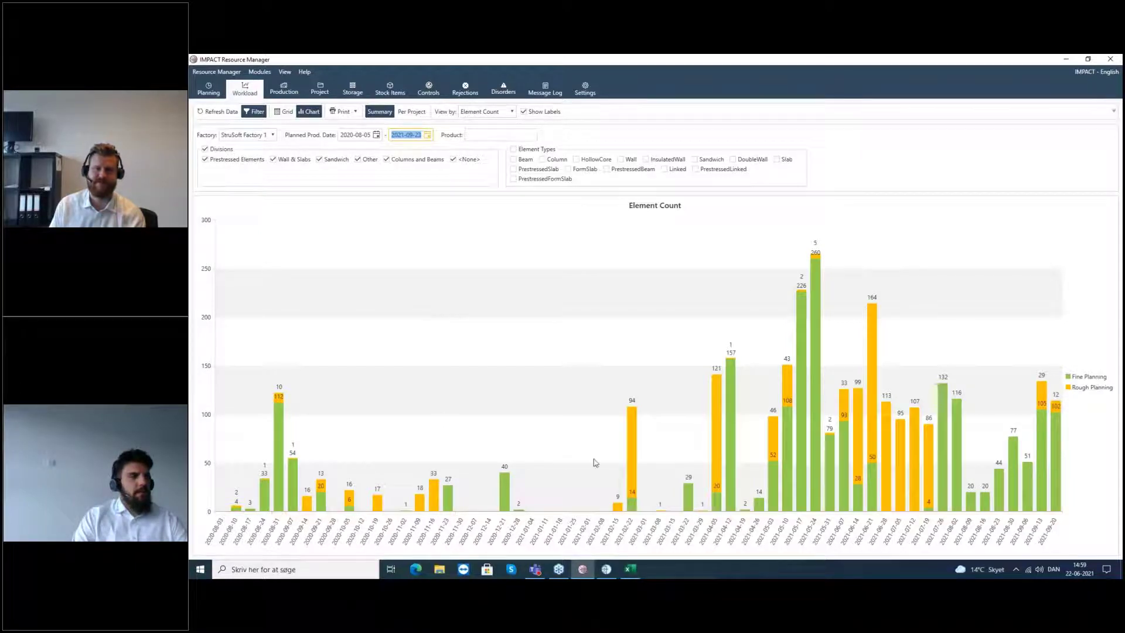
View the WEBJUNE_002 model in Project Manager, minimise it and inspect the fine planning element count in the workload chart.
left_click(614, 573)
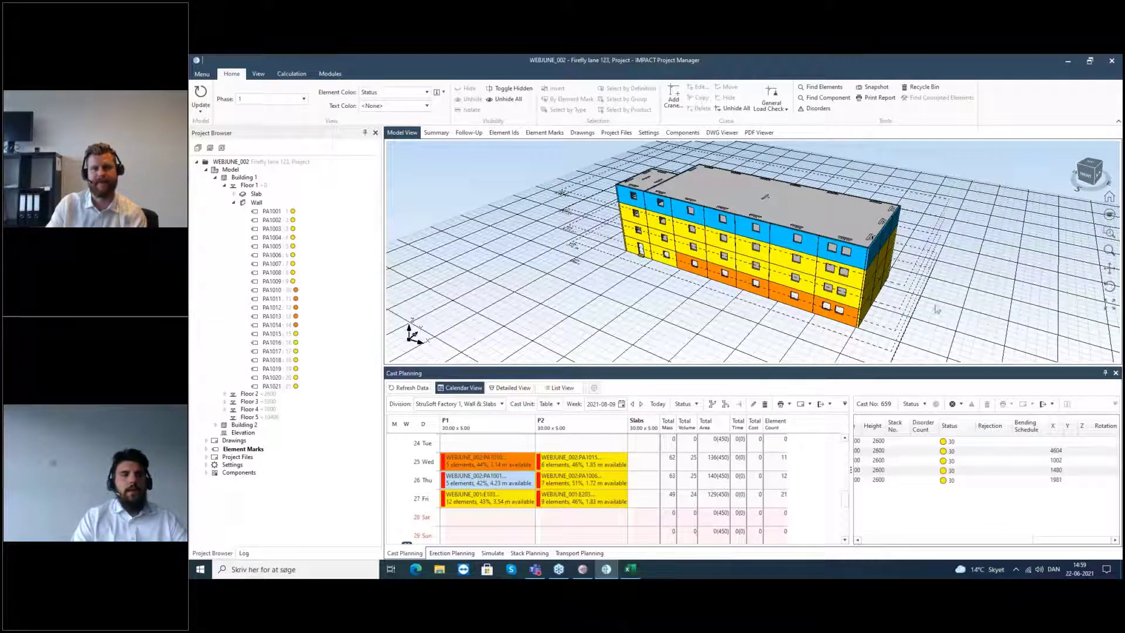
left_click(1068, 61)
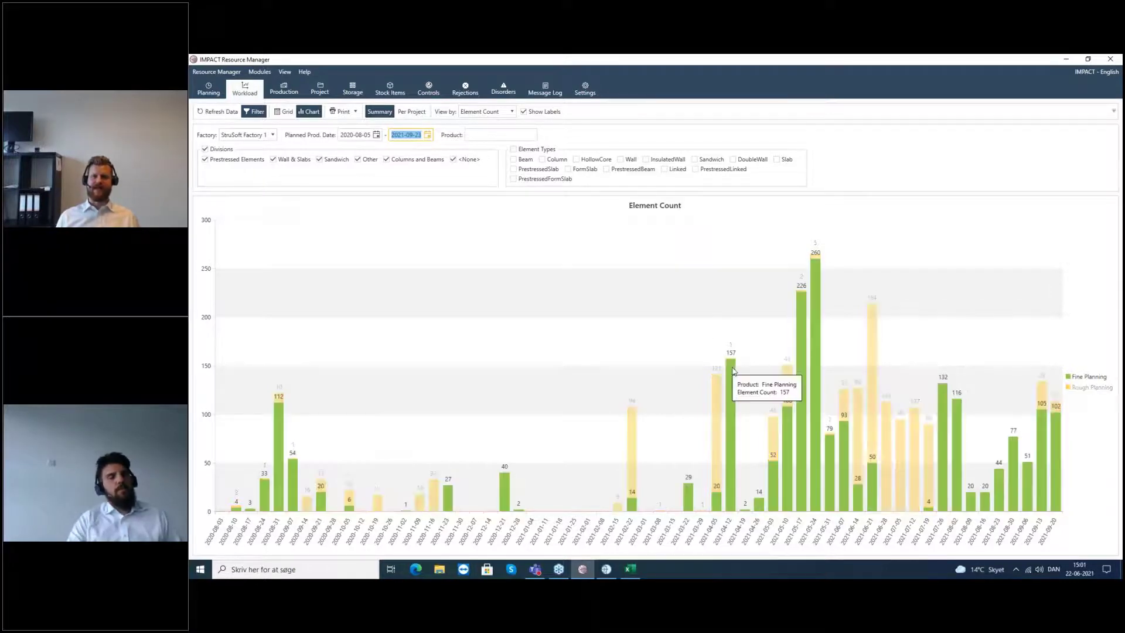
mouse_move(736, 381)
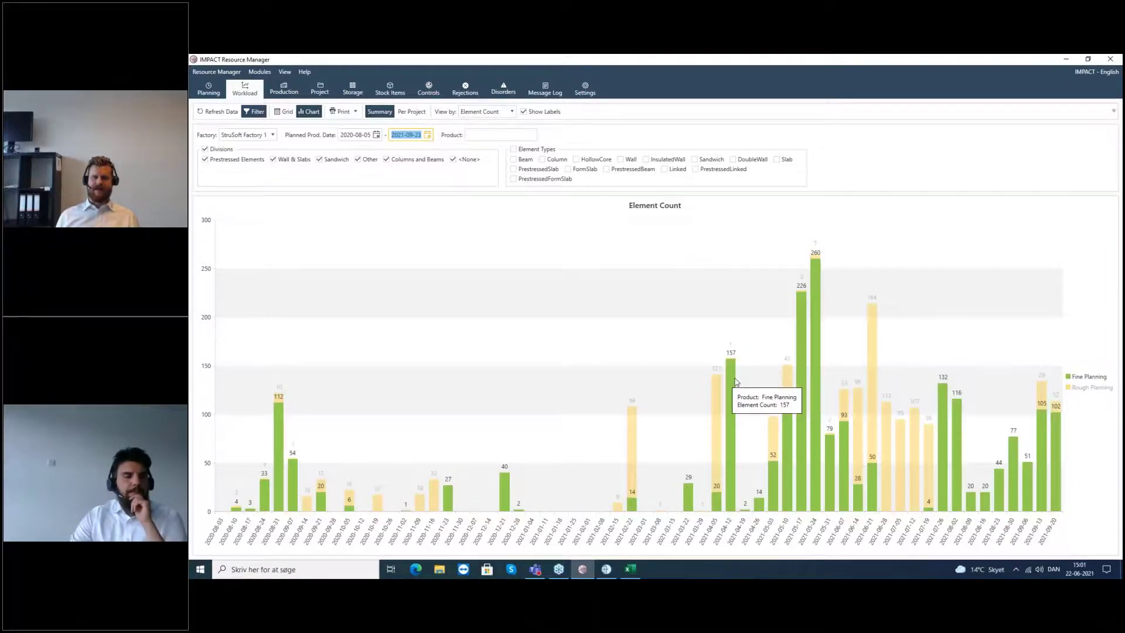